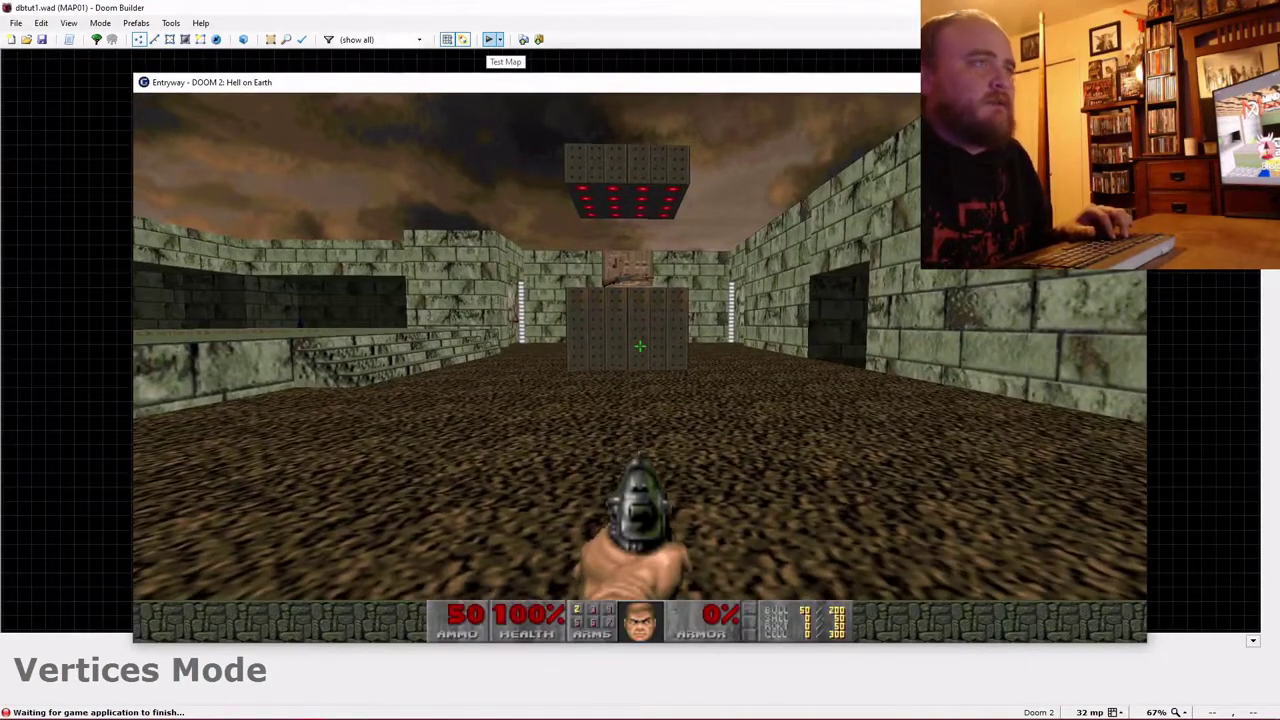
Playtest the main room, fighting the enemies that come through the far door and collecting the dropped shotgun and ammo.
{"action": "key", "text": "Left"}
{"action": "key", "text": "Right"}
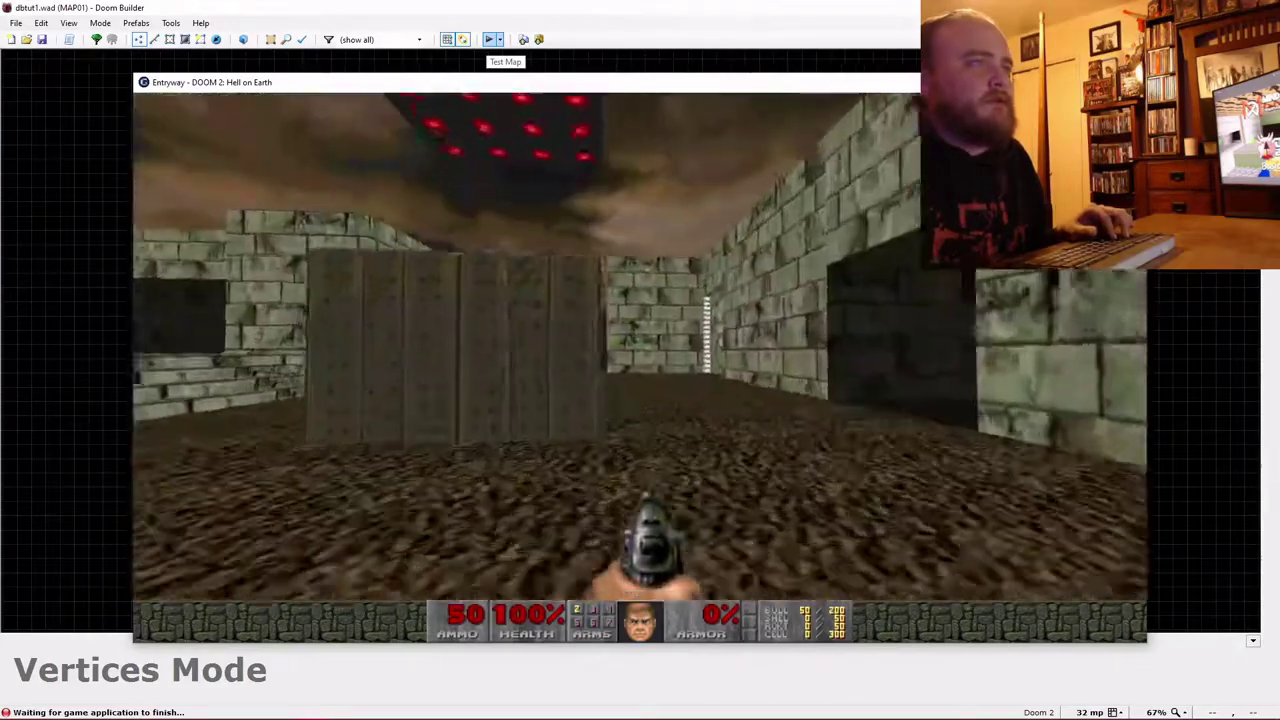
{"action": "key", "text": "Up"}
{"action": "key", "text": "space"}
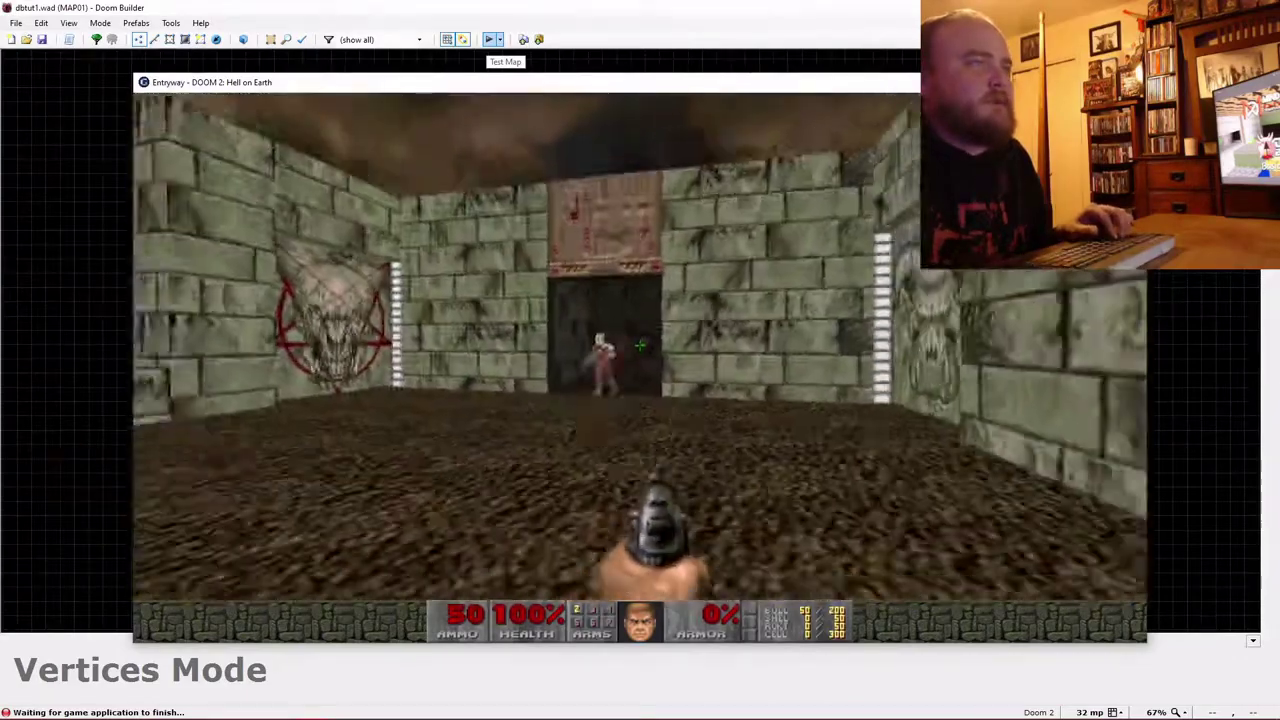
{"action": "key", "text": "Up"}
{"action": "key", "text": "Left"}
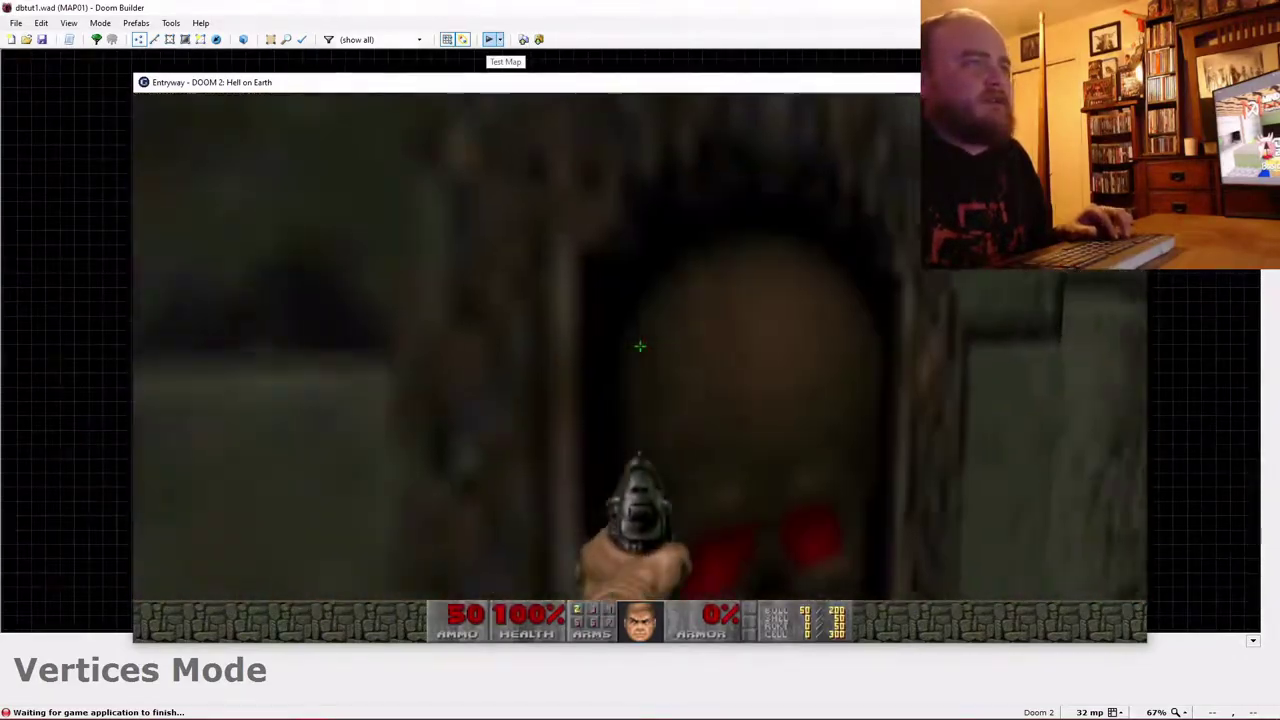
{"action": "key", "text": "Up"}
{"action": "key", "text": "Up"}
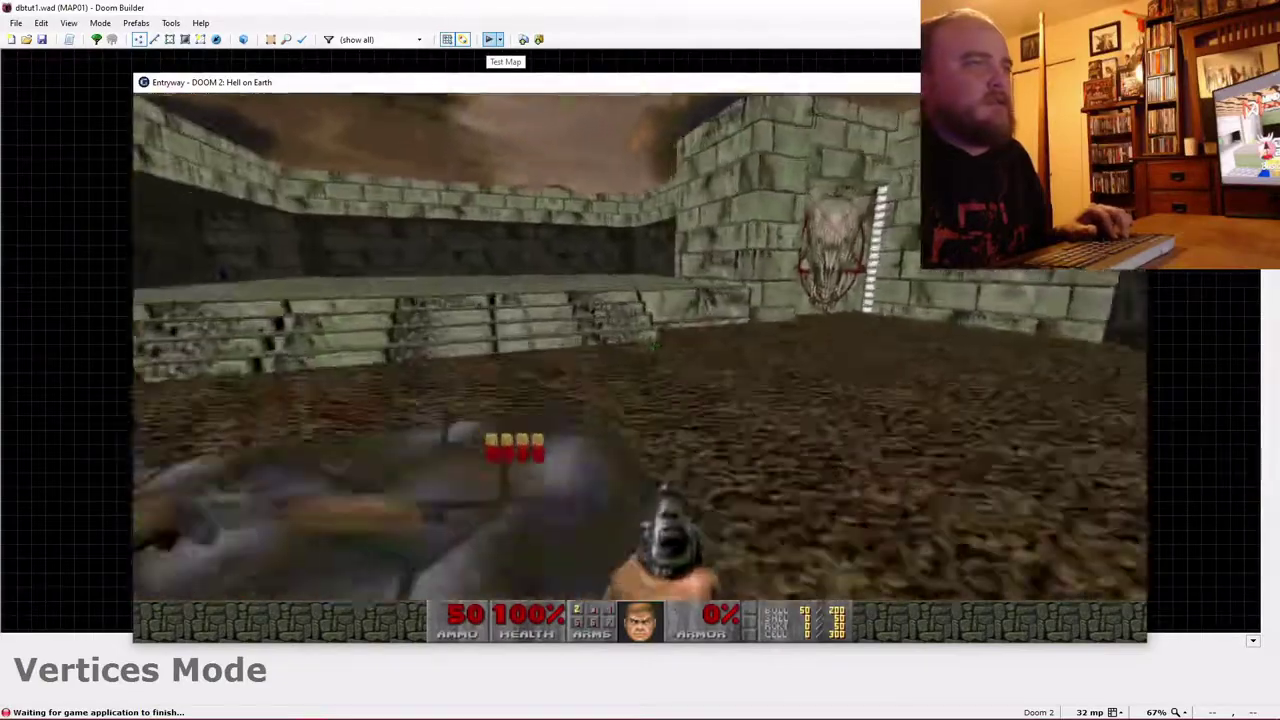
{"action": "key", "text": "Right"}
{"action": "key", "text": "ctrl"}
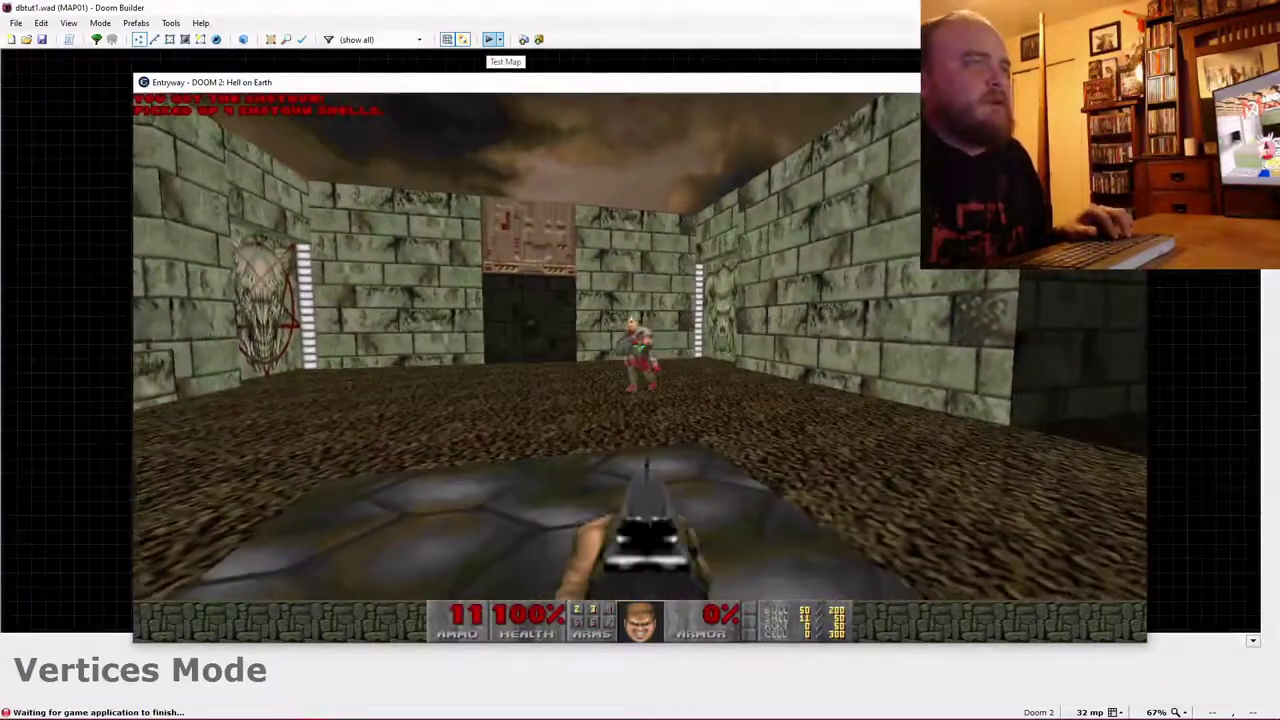
{"action": "key", "text": "ctrl"}
{"action": "key", "text": "Left"}
{"action": "key", "text": "Up"}
{"action": "key", "text": "Up"}
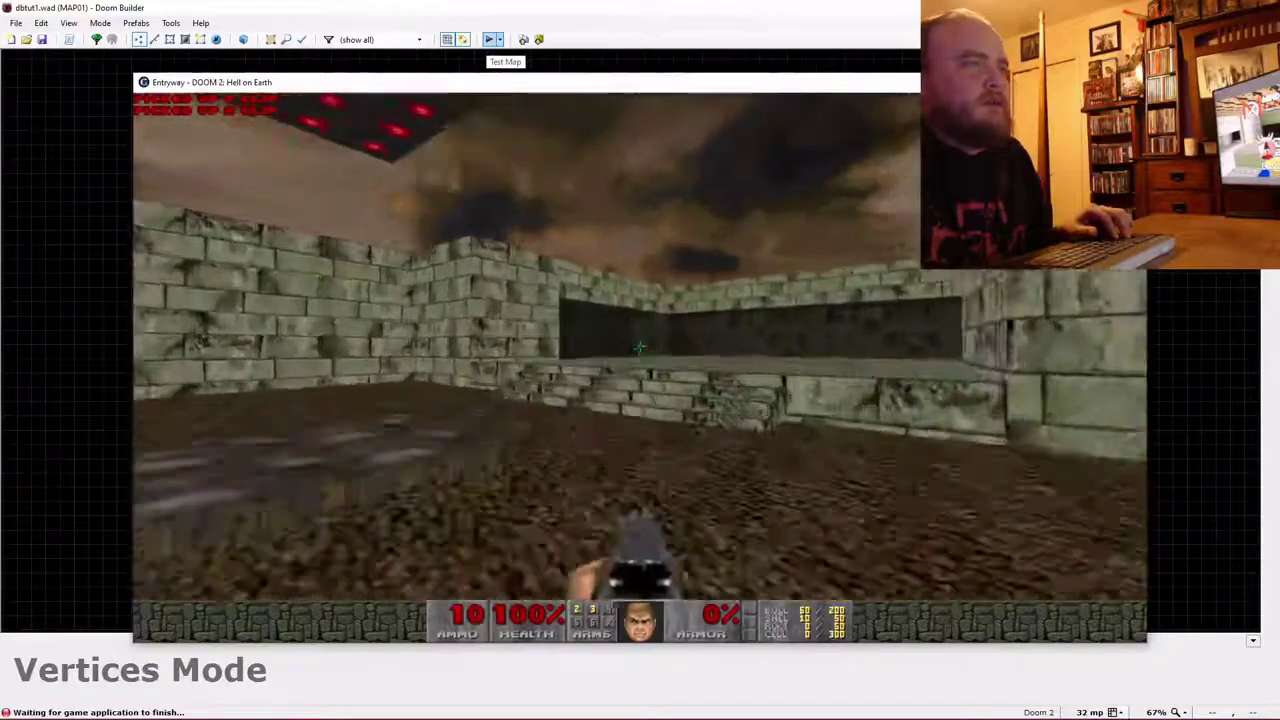
Explore the raised courtyard around the pool and its dark alcoves in the running test game.
{"action": "key", "text": "Left"}
{"action": "key", "text": "Up"}
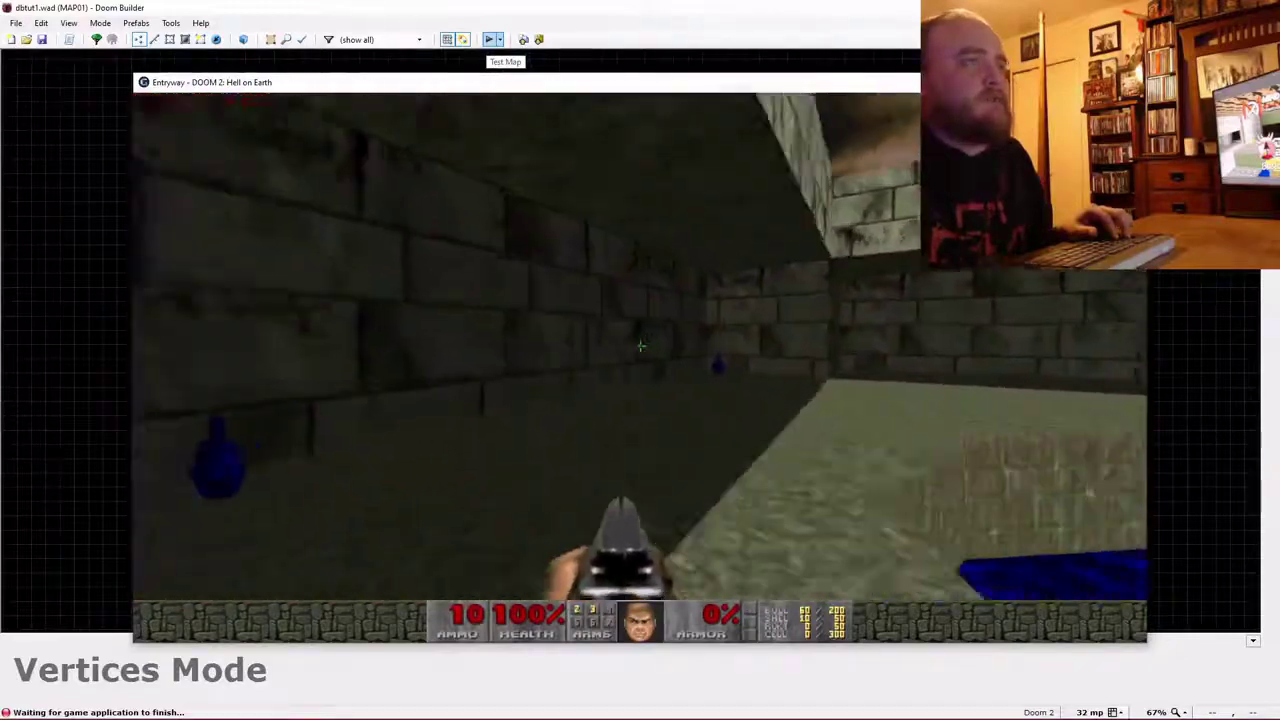
{"action": "key", "text": "Right"}
{"action": "key", "text": "Left"}
{"action": "key", "text": "Up"}
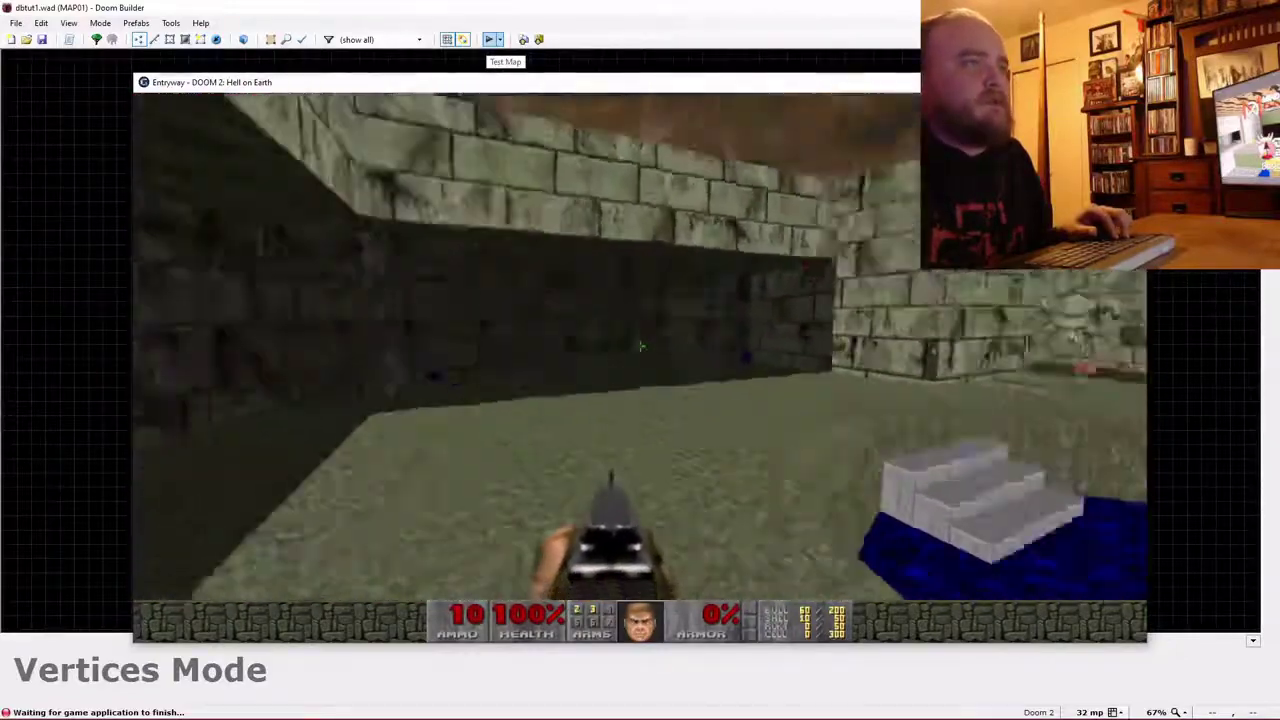
{"action": "key", "text": "Left"}
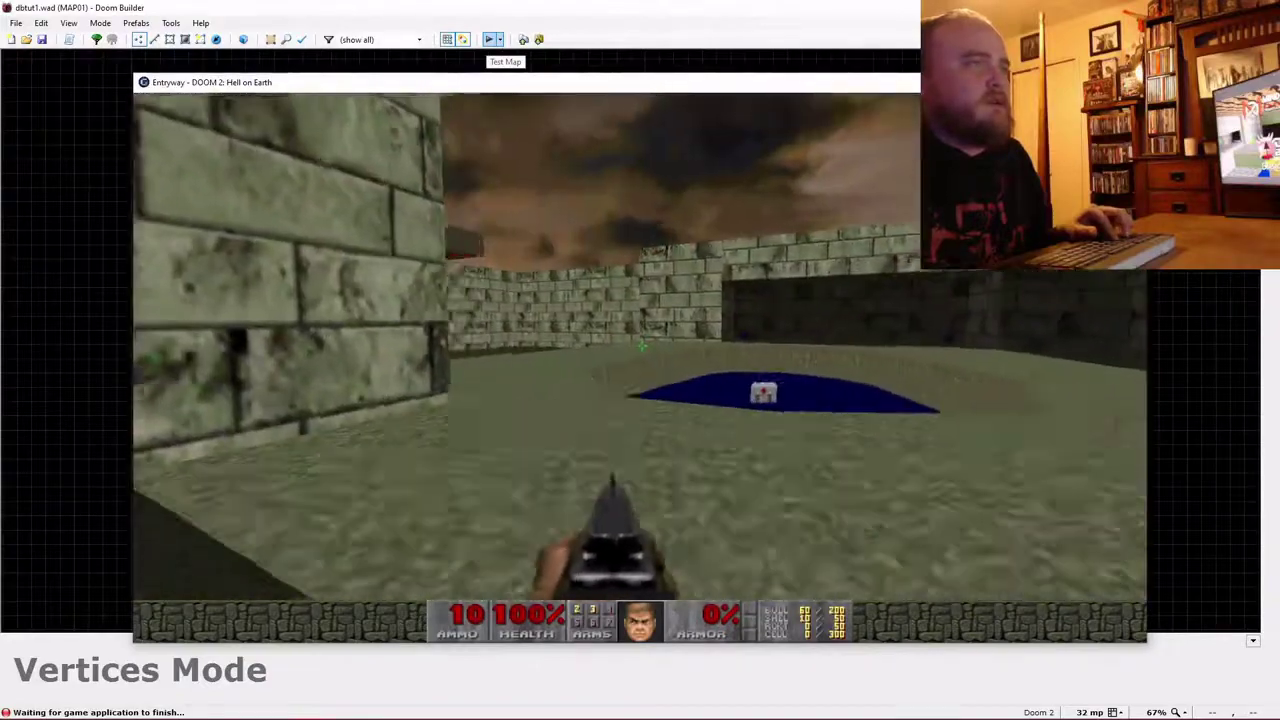
{"action": "key", "text": "Right"}
{"action": "key", "text": "Left"}
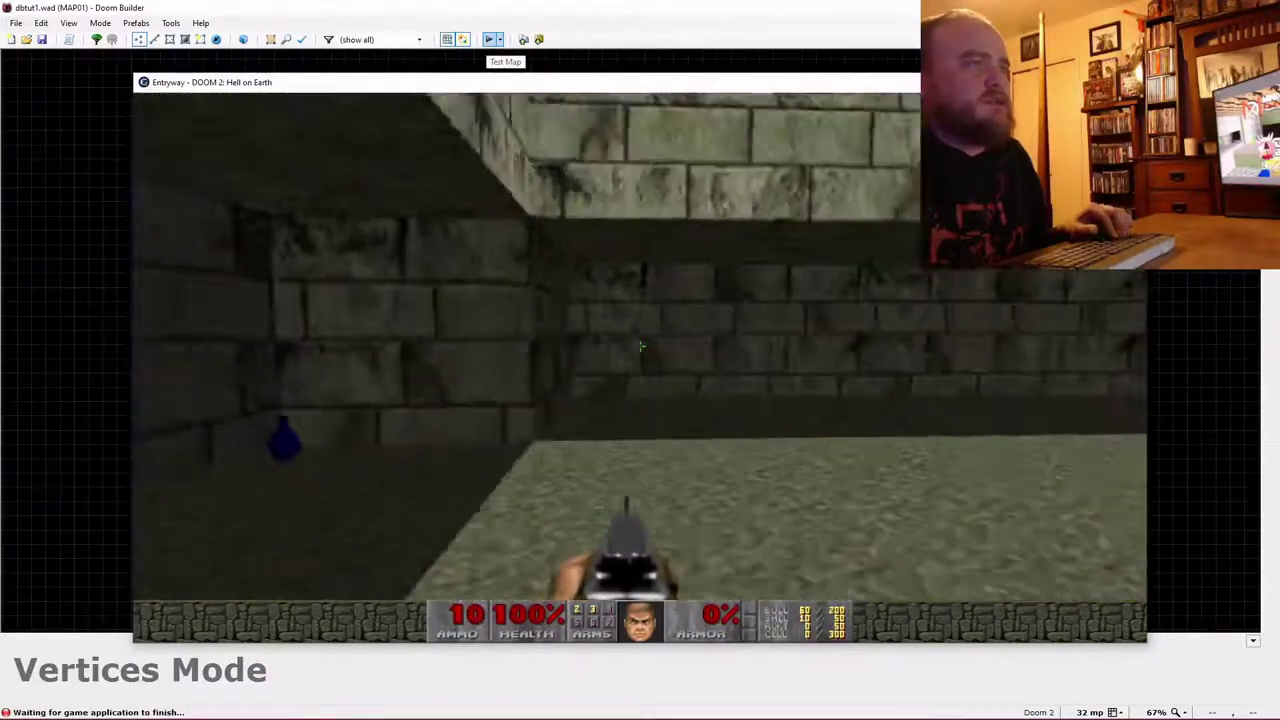
Quit the test game and return to the map editor.
{"action": "key", "text": "Escape"}
{"action": "key", "text": "Up"}
{"action": "key", "text": "Return"}
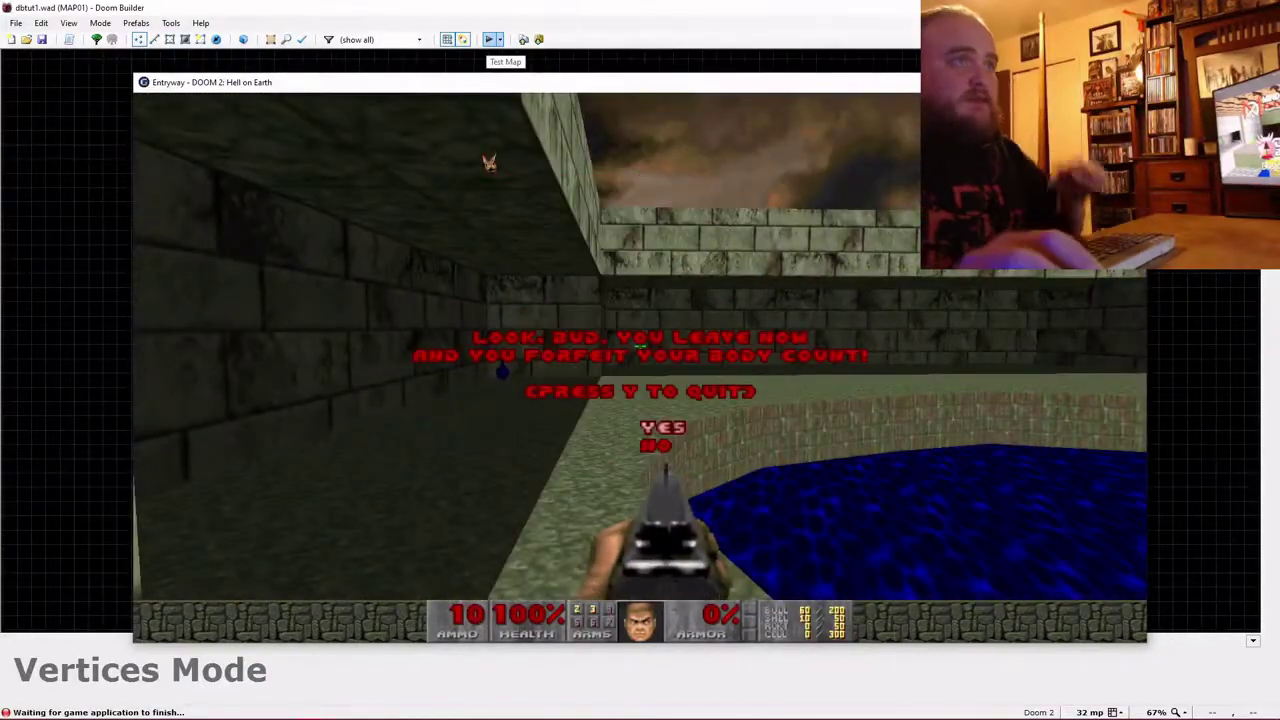
{"action": "key", "text": "y"}
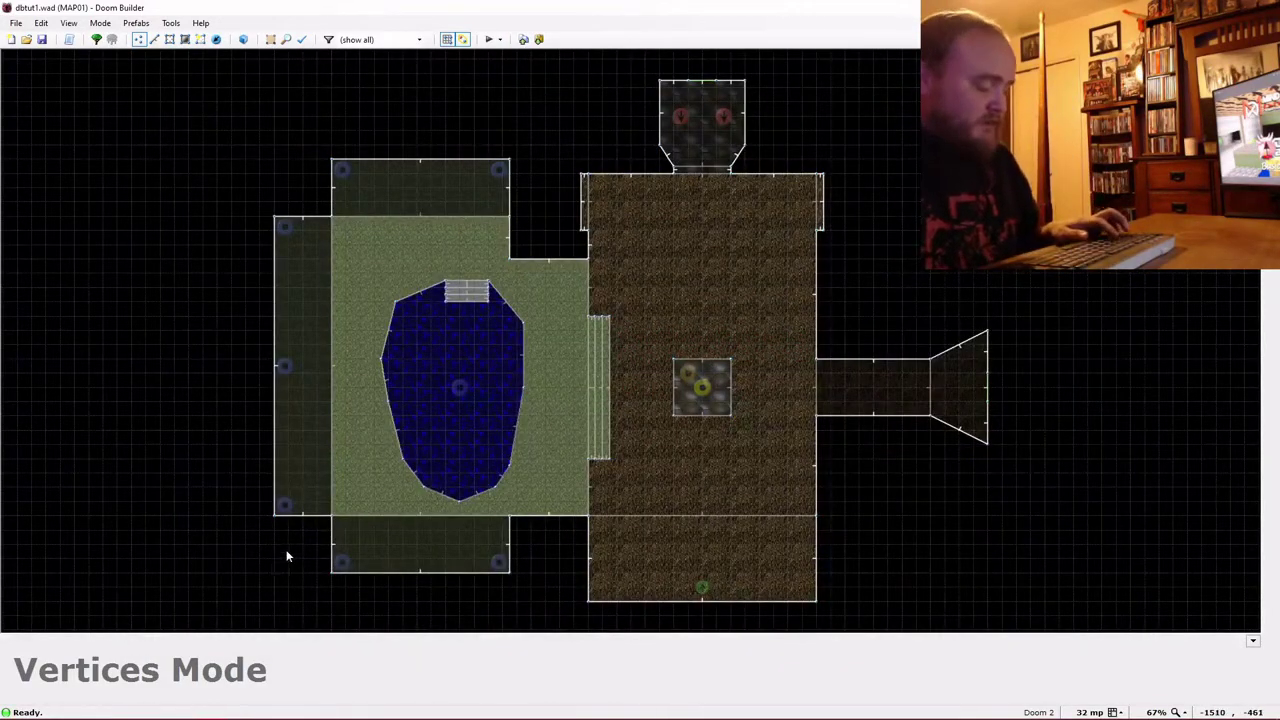
In Things Mode, delete all the blue items in the dark alcoves around the courtyard, keeping the one in the pool.
{"action": "key", "text": "t"}
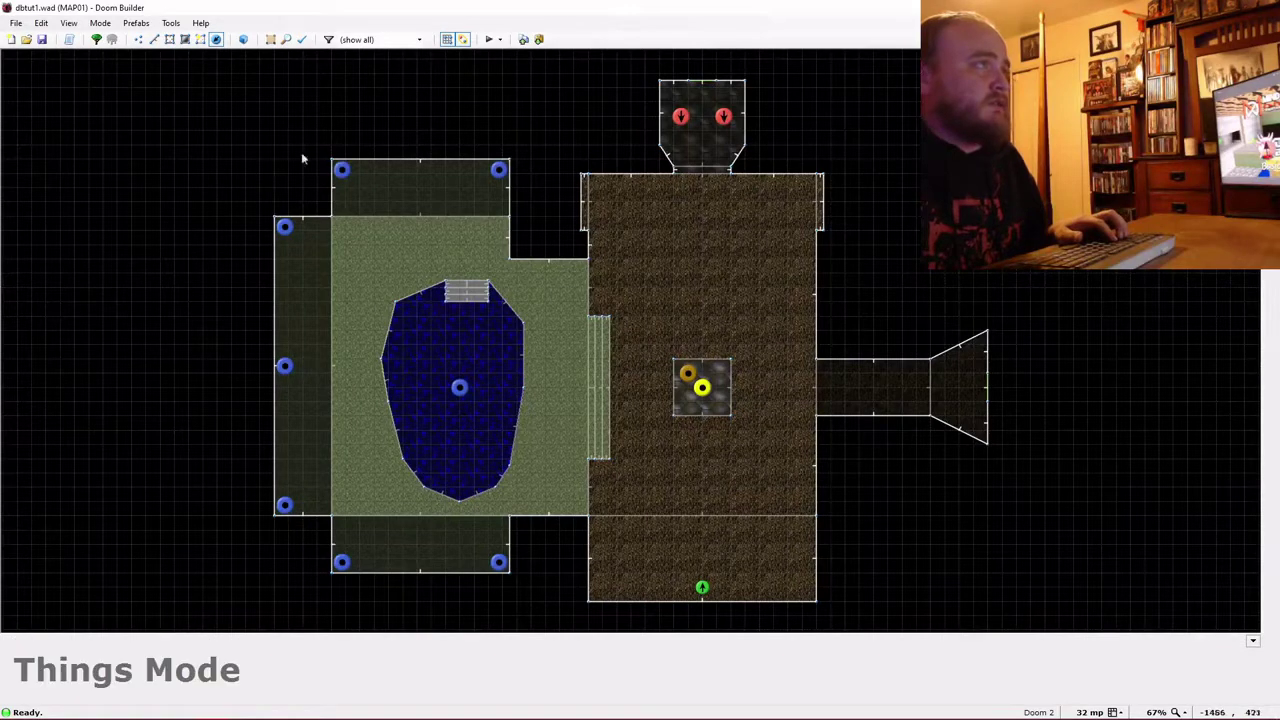
{"action": "left_click_drag", "start_coordinate": [301, 158], "coordinate": [532, 191]}
{"action": "key", "text": "Delete"}
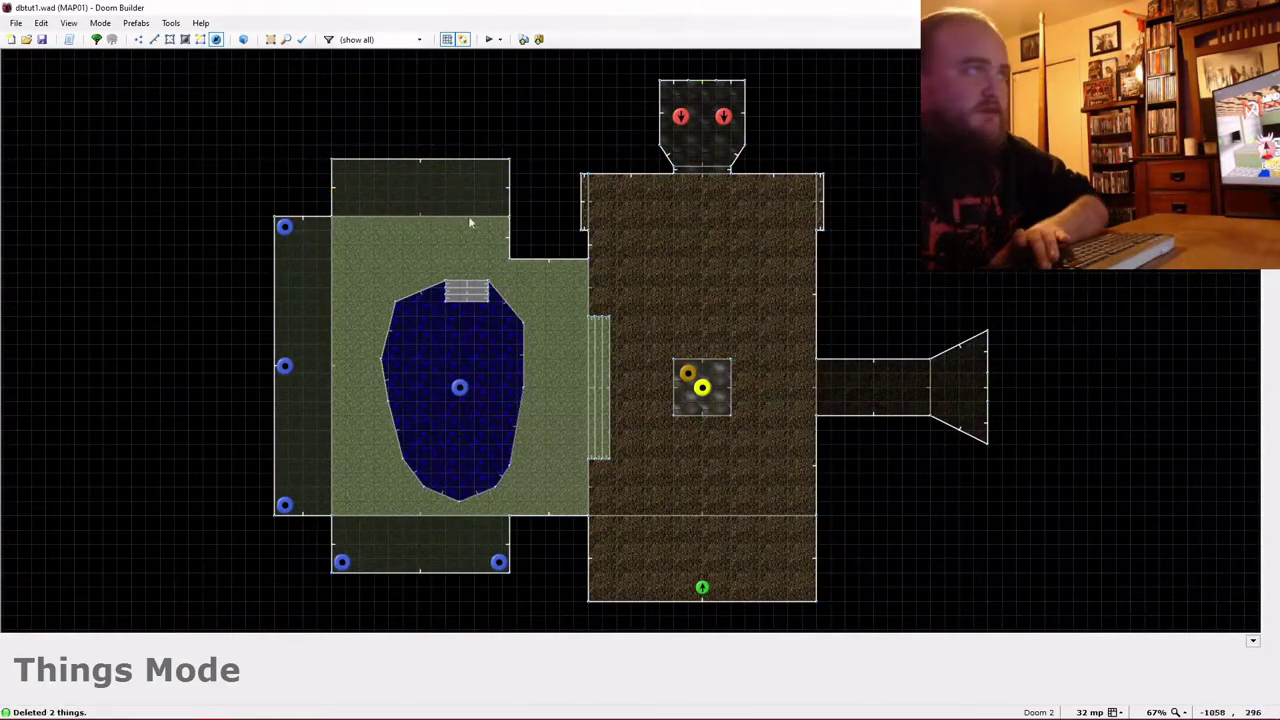
{"action": "left_click_drag", "start_coordinate": [243, 166], "coordinate": [543, 593]}
{"action": "key", "text": "Delete"}
{"action": "key", "text": "Delete"}
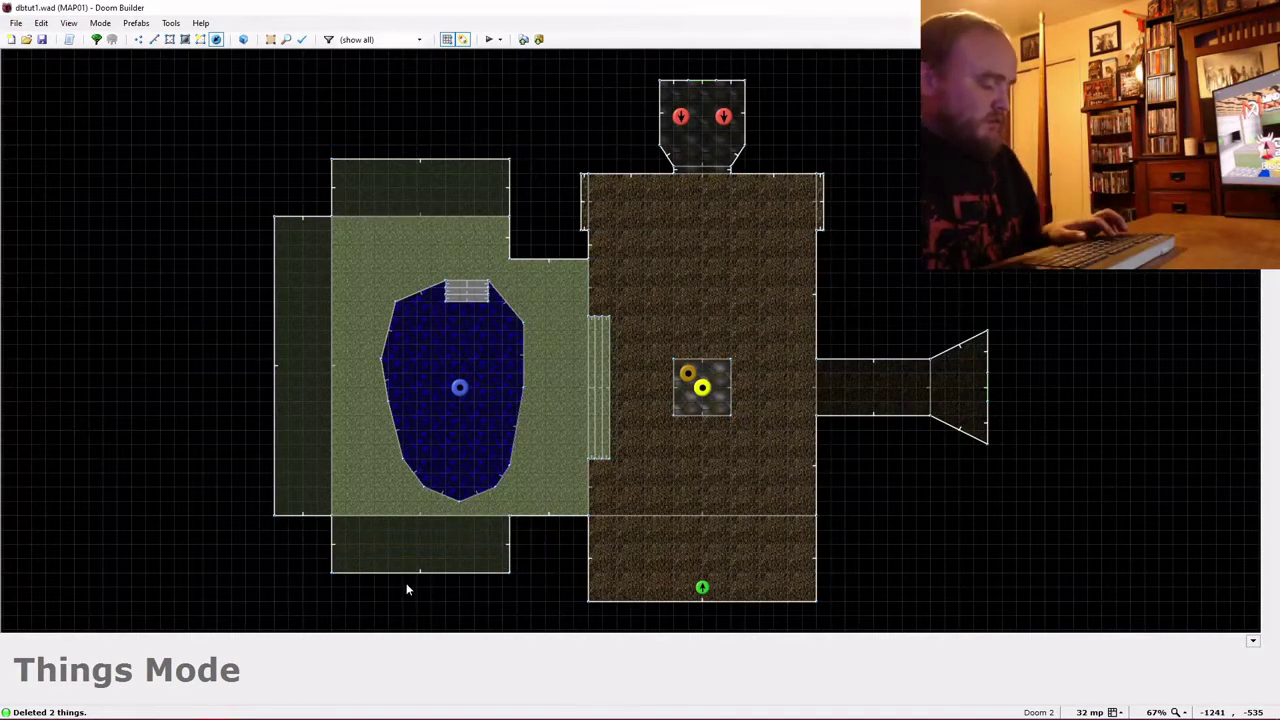
Draw 128 by 128 sectors in the two empty west corners to join the dark alcoves into one walkway.
{"action": "key", "text": "d"}
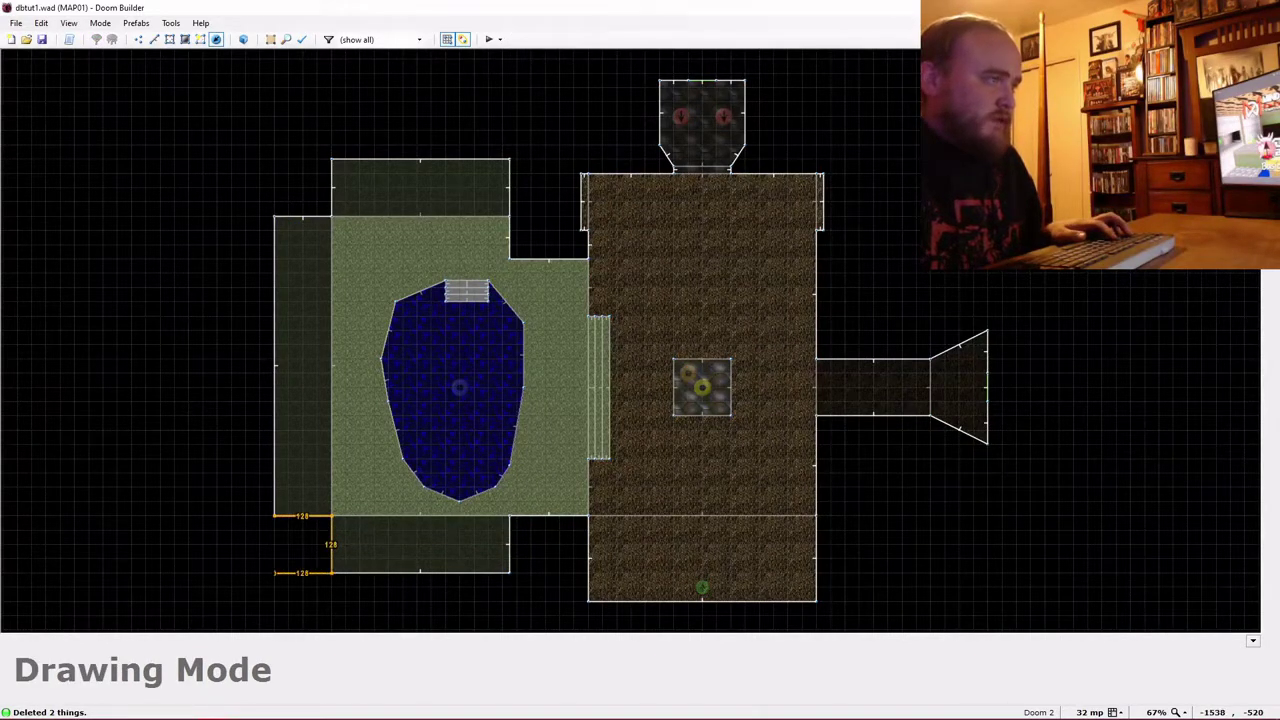
{"action": "left_click", "coordinate": [277, 517]}
{"action": "key", "text": "d"}
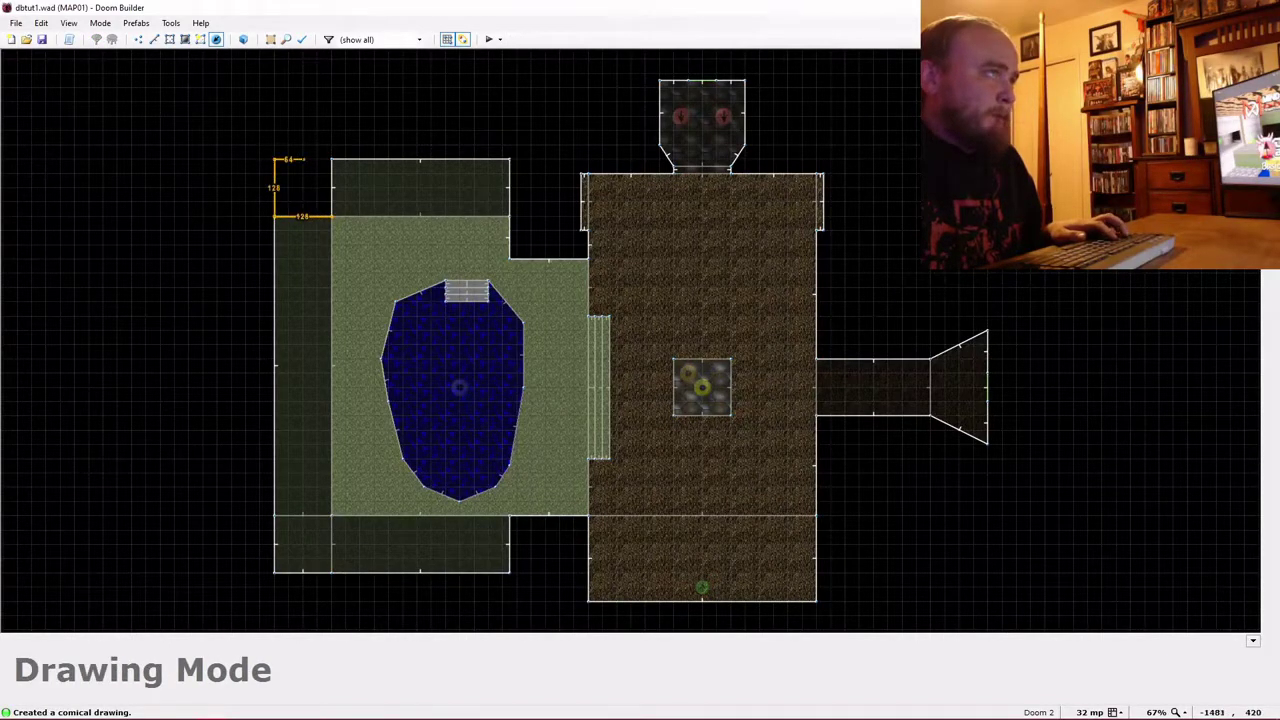
{"action": "key", "text": "Escape"}
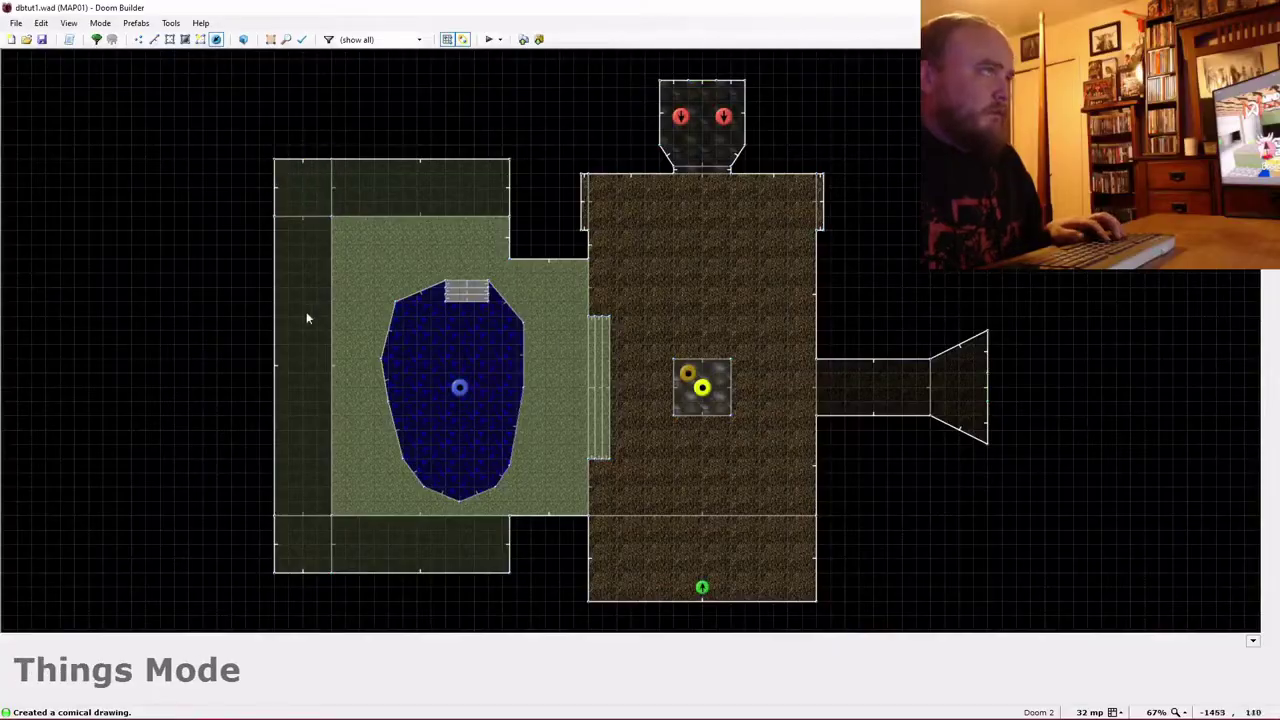
Inspect the joined walkway and its new corners around the pool in the 3D view.
{"action": "key", "text": "w"}
{"action": "key", "text": "e"}
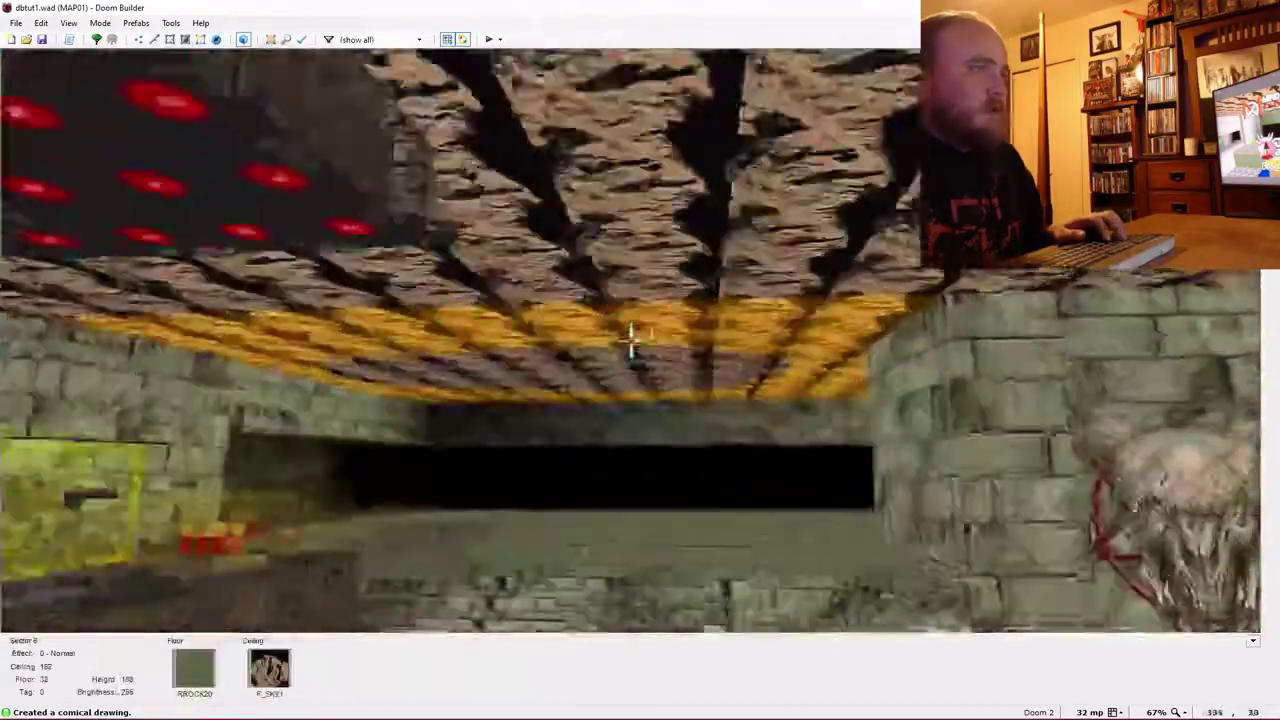
{"action": "key", "text": "e"}
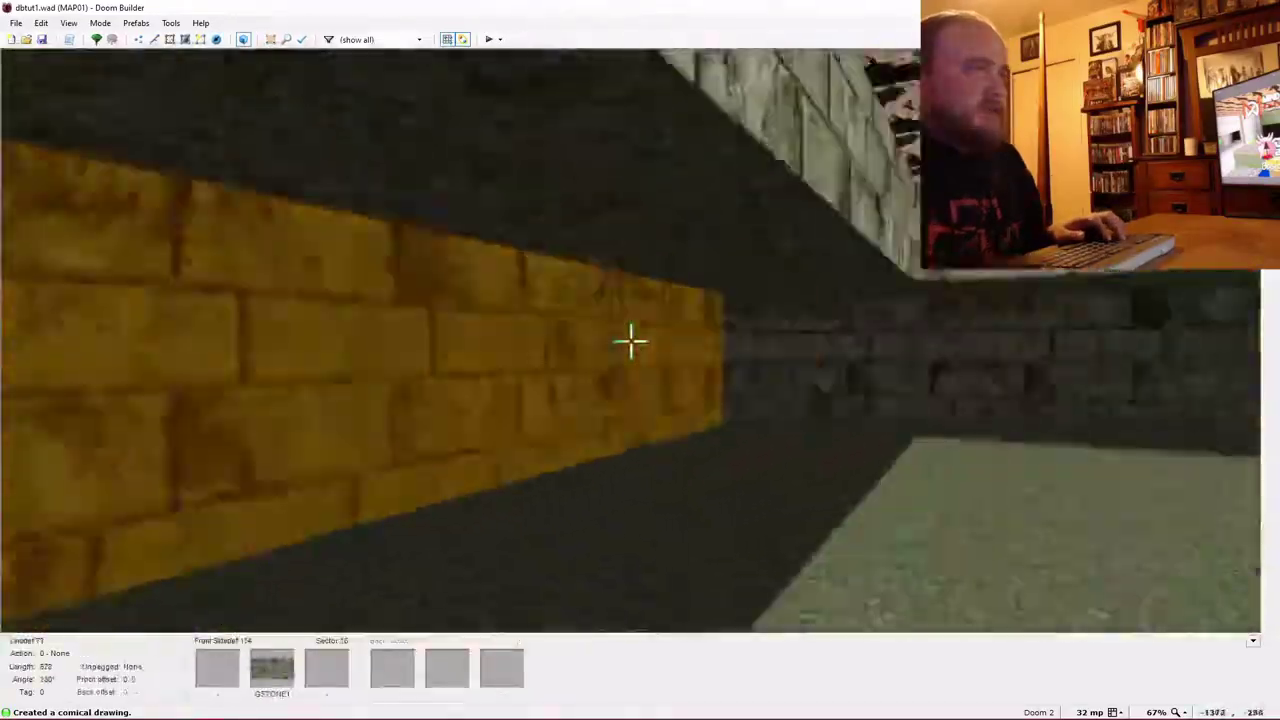
{"action": "key", "text": "e"}
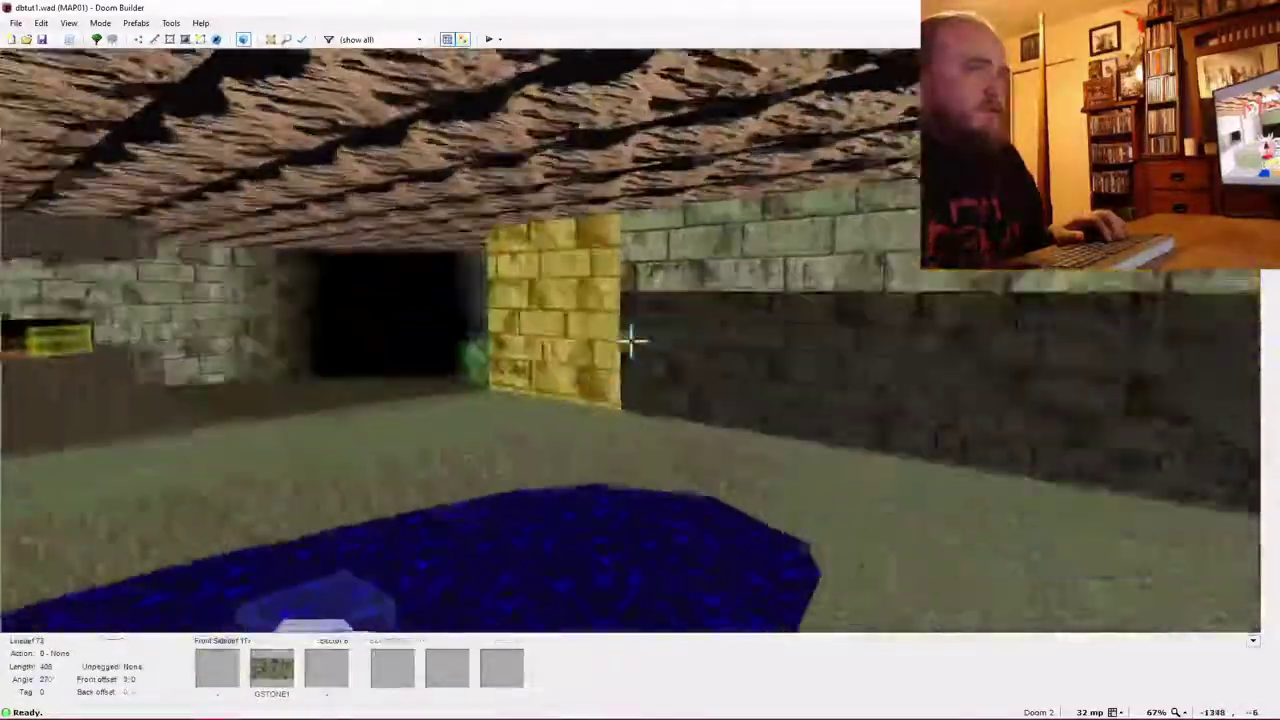
{"action": "key", "text": "w"}
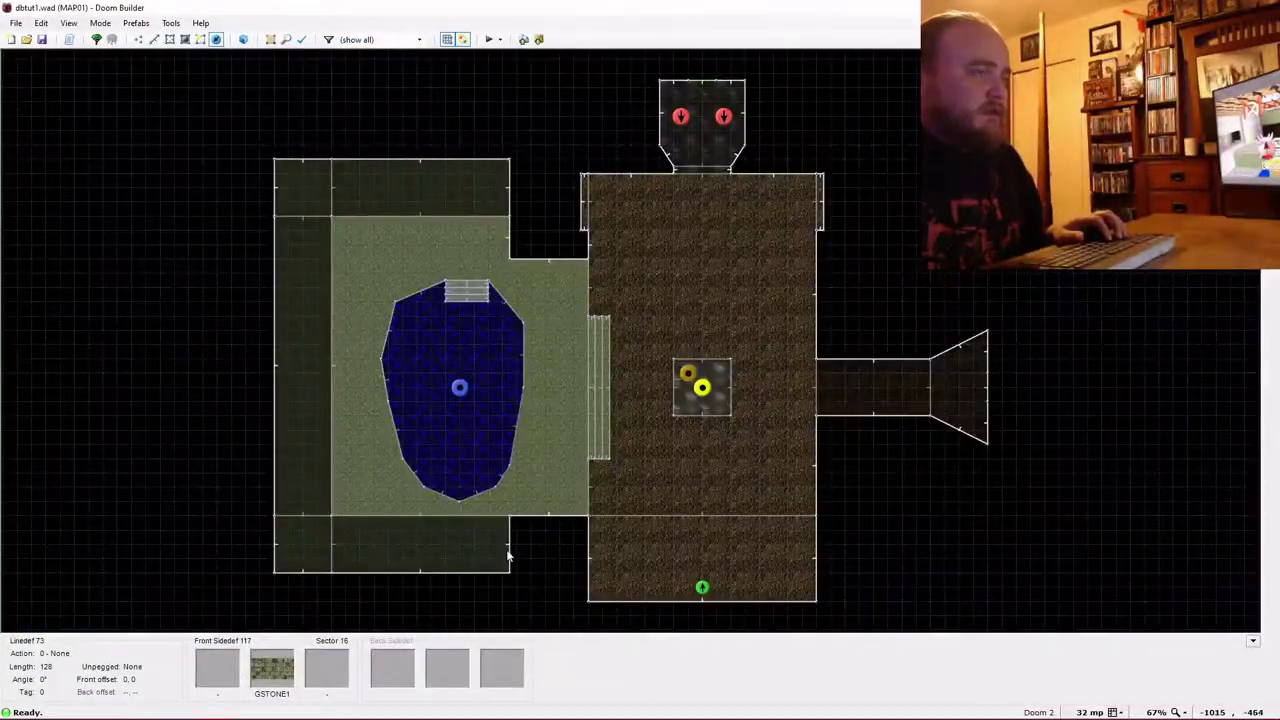
Draw a 176 by 128 sector filling the gap between the south walkway and the main room.
{"action": "scroll", "coordinate": [508, 565], "scroll_direction": "up", "scroll_amount": 4}
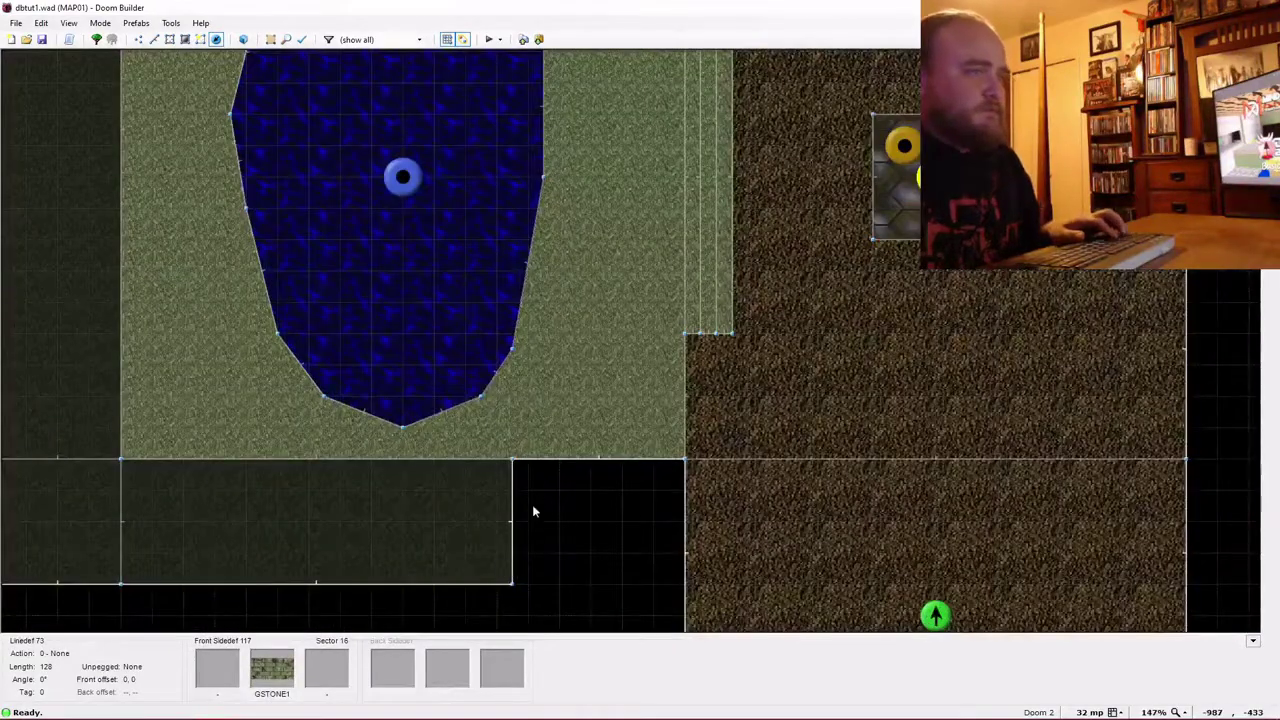
{"action": "key", "text": "d"}
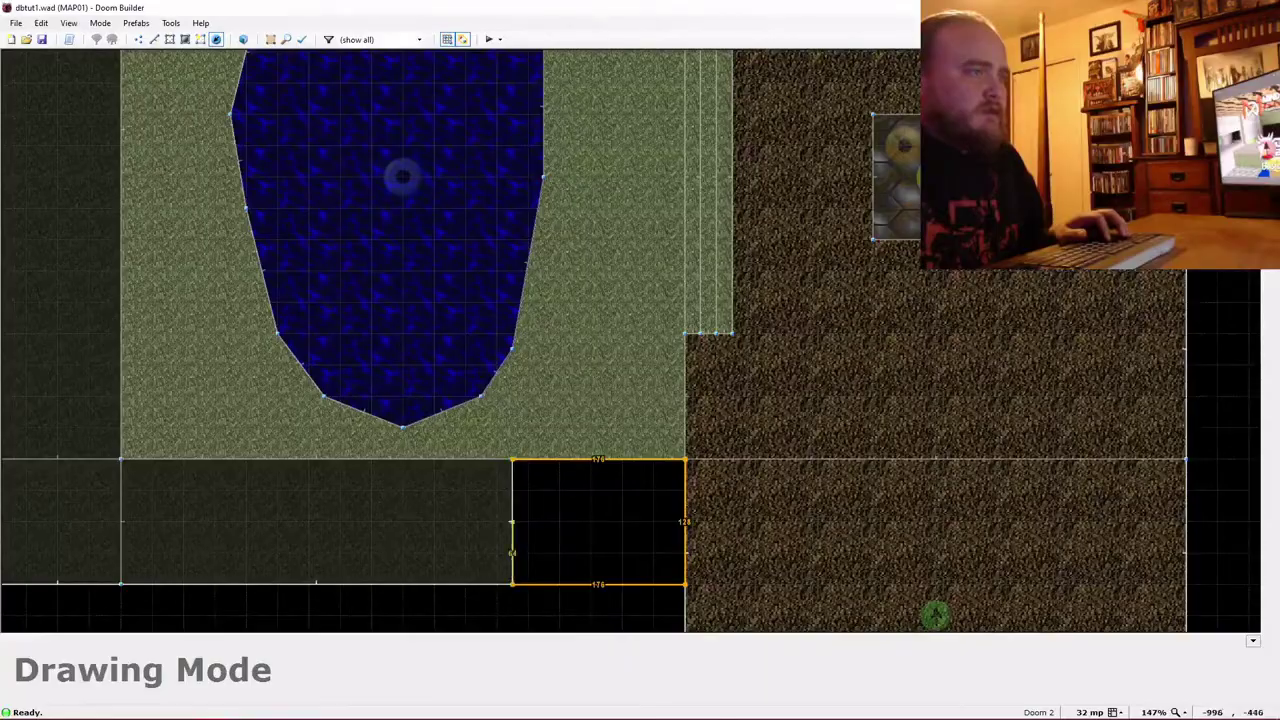
{"action": "left_click", "coordinate": [514, 460]}
In the 3D view, copy the GSTONE1 wall texture and paste it onto the missing textures around the new walkway opening.
{"action": "key", "text": "w"}
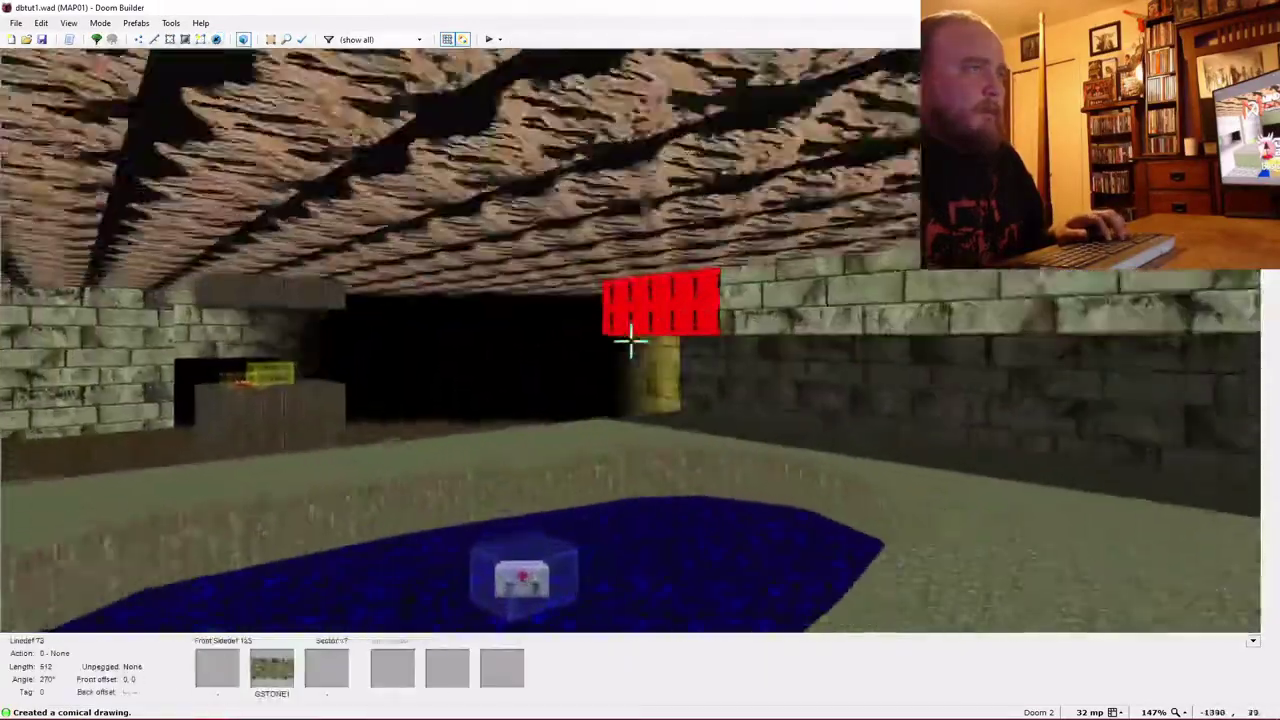
{"action": "key", "text": "e"}
{"action": "key", "text": "d"}
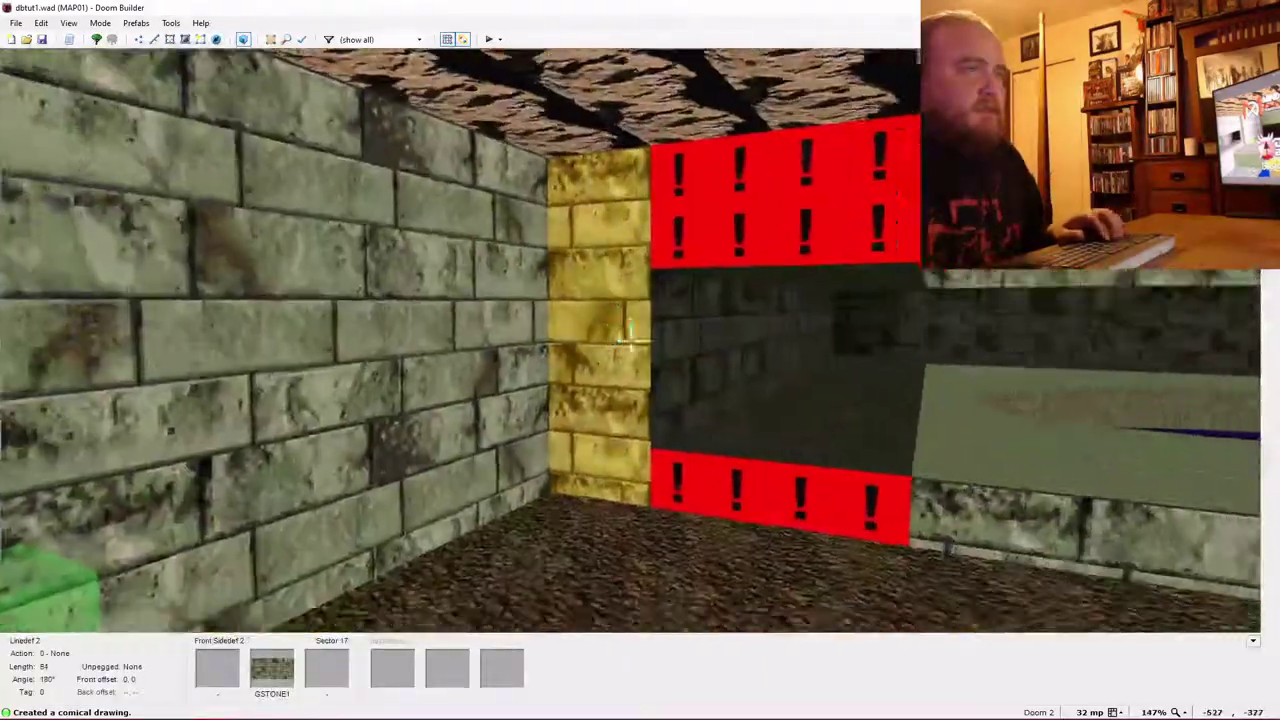
{"action": "key", "text": "ctrl+c"}
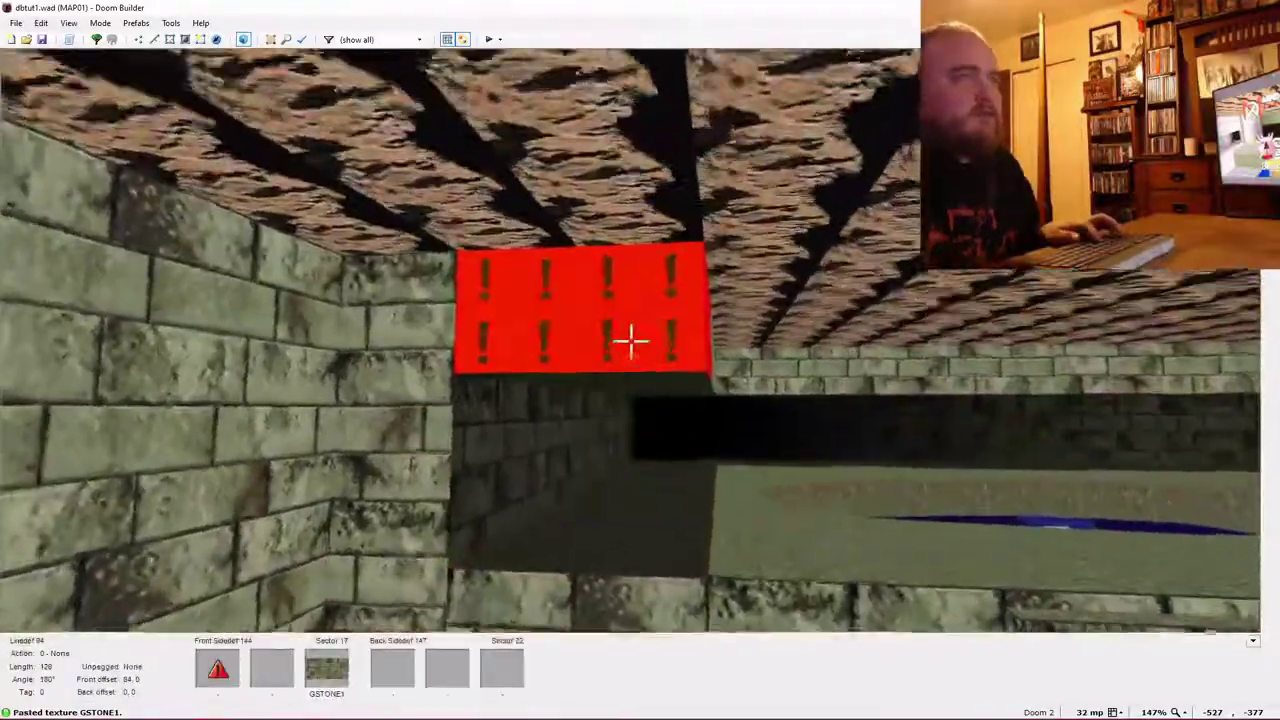
{"action": "key", "text": "ctrl+v"}
{"action": "key", "text": "ctrl+v"}
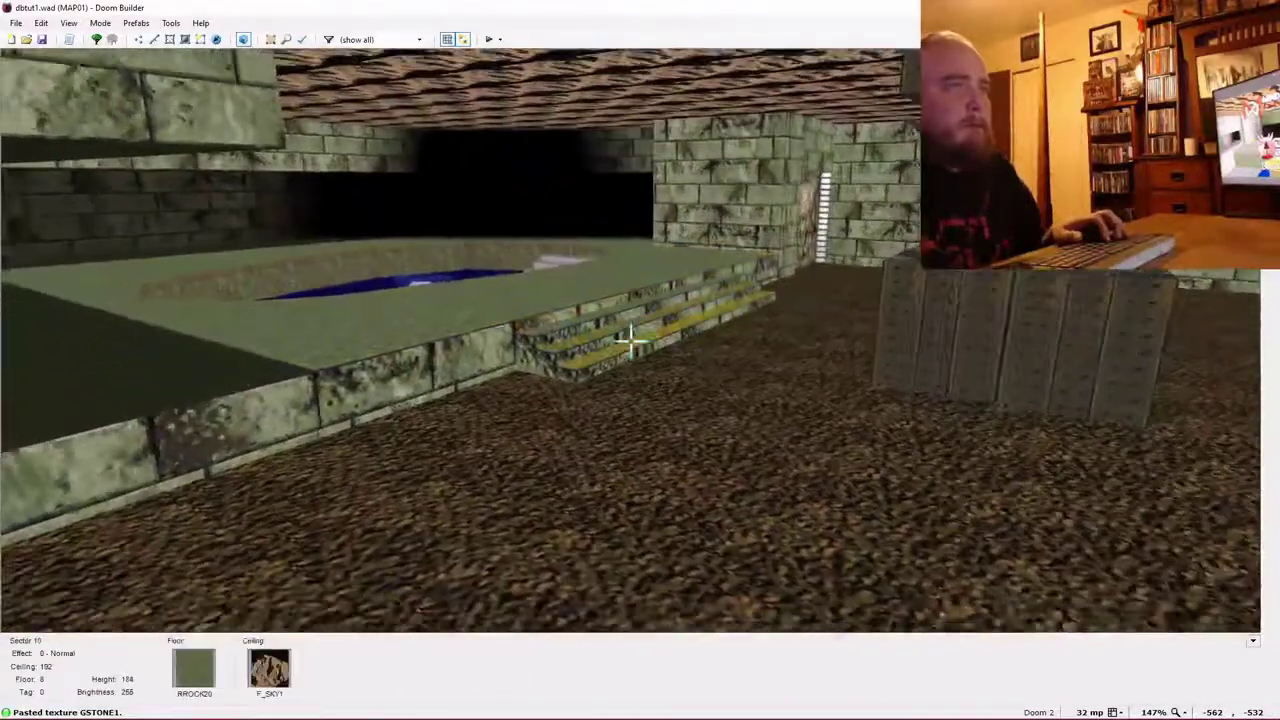
{"action": "key", "text": "q"}
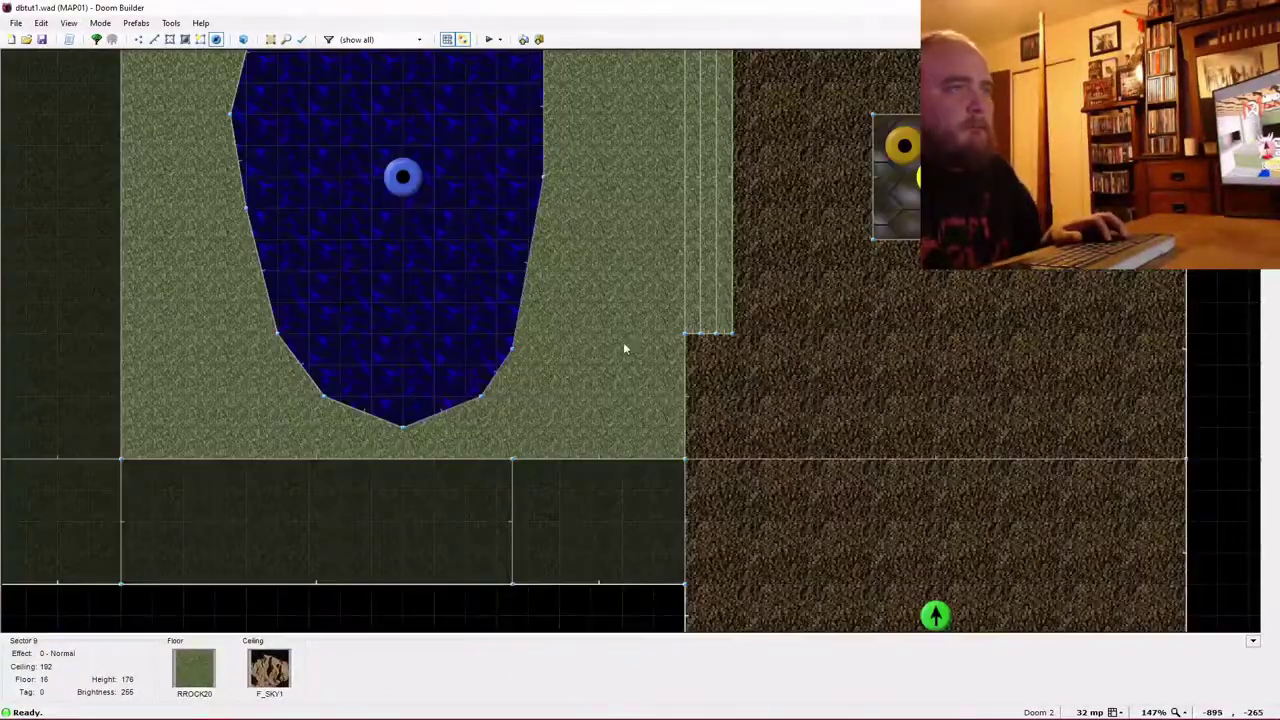
In Linedefs Mode, lengthen the courtyard stairs by moving their south end lines to the walkway's corner vertex and their north end lines farther north.
{"action": "key", "text": "l"}
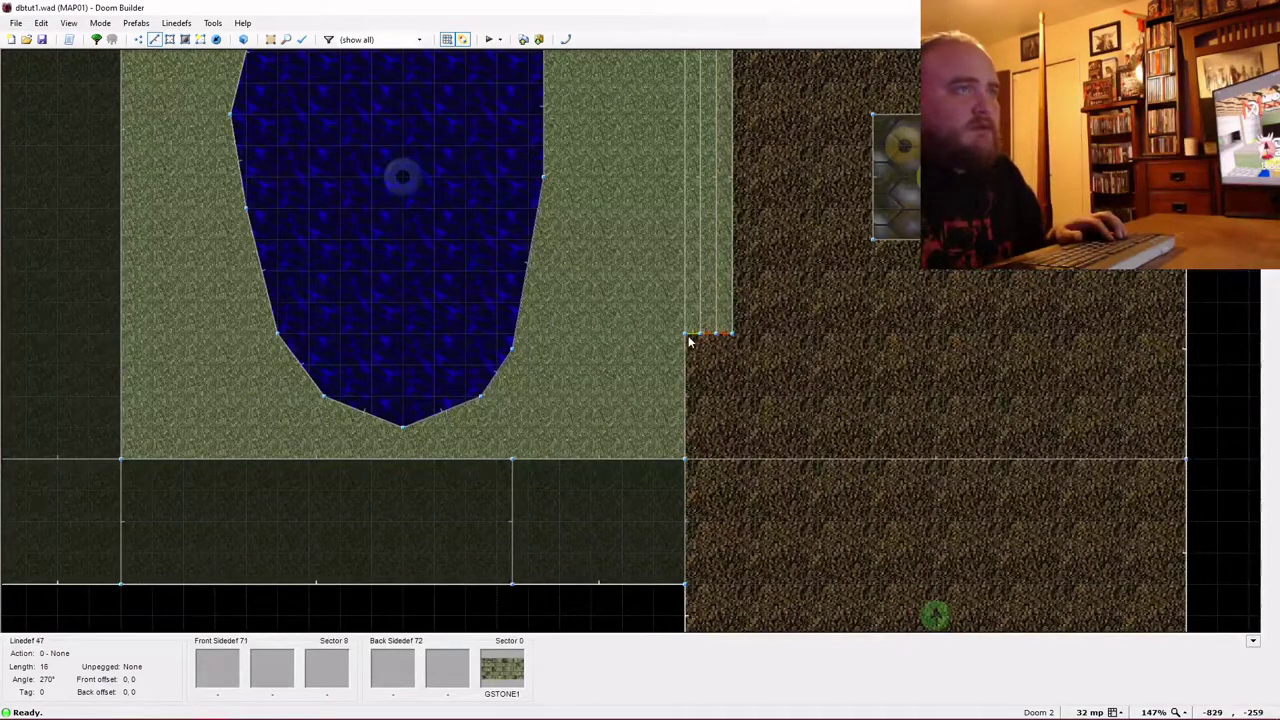
{"action": "left_click_drag", "start_coordinate": [689, 342], "coordinate": [702, 455]}
{"action": "scroll", "coordinate": [813, 400], "scroll_direction": "down", "scroll_amount": 5}
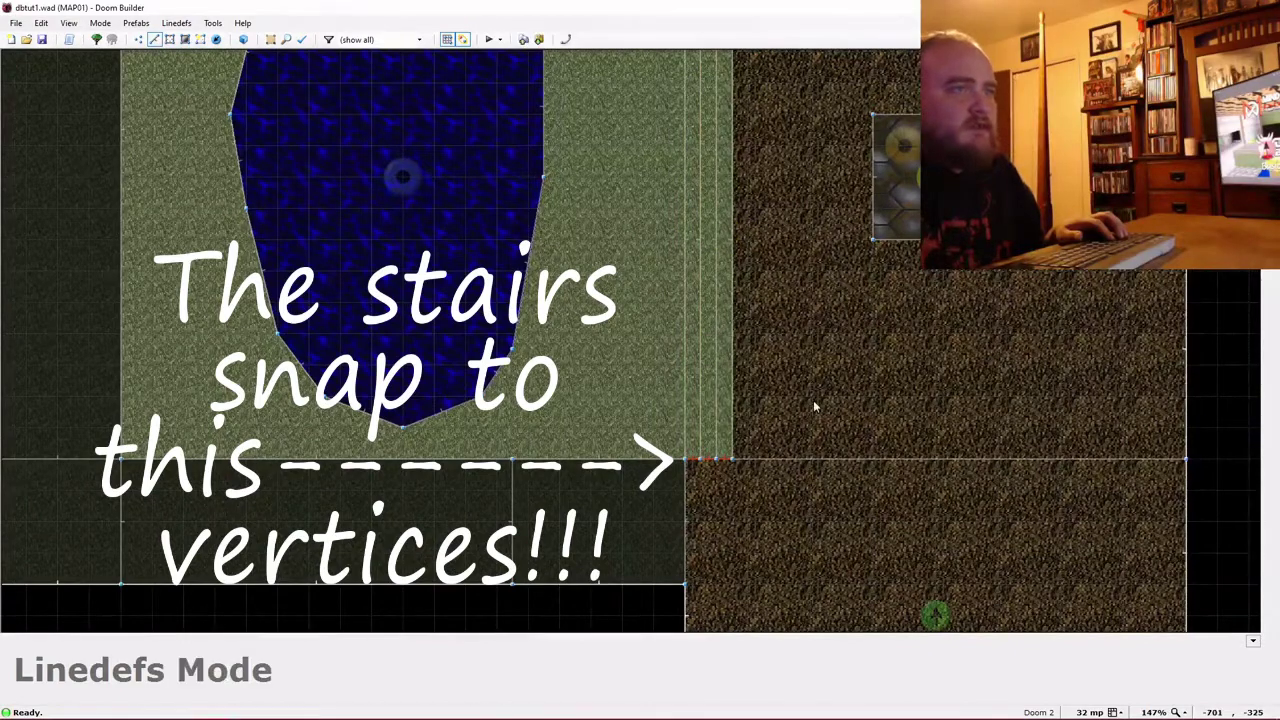
{"action": "key", "text": "Up"}
{"action": "key", "text": "Up"}
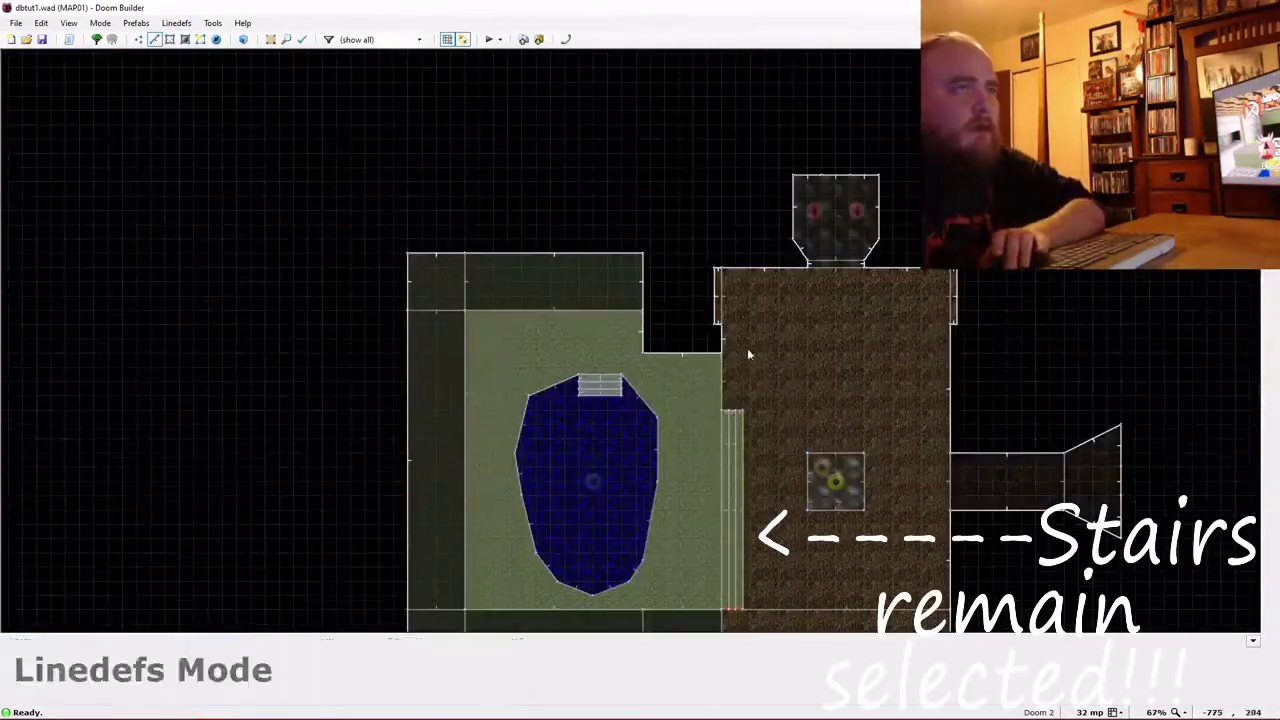
{"action": "scroll", "coordinate": [731, 411], "scroll_direction": "up", "scroll_amount": 4}
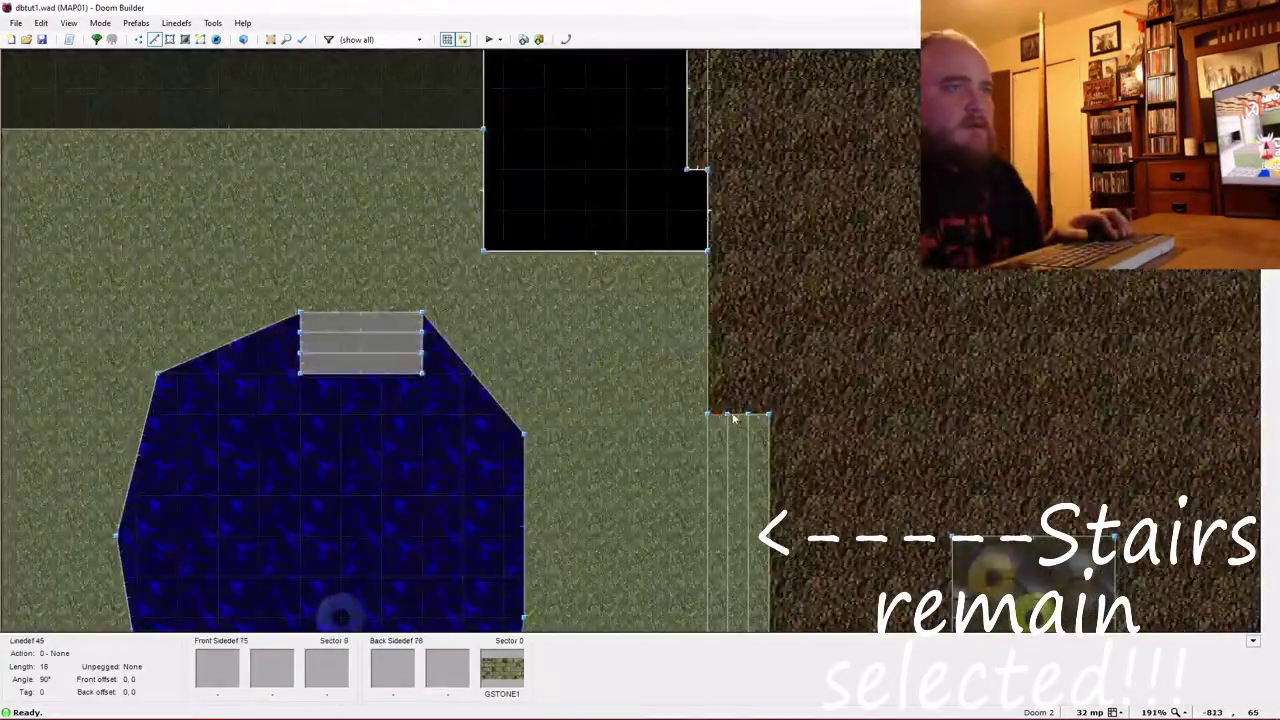
{"action": "left_click_drag", "start_coordinate": [754, 420], "coordinate": [767, 369]}
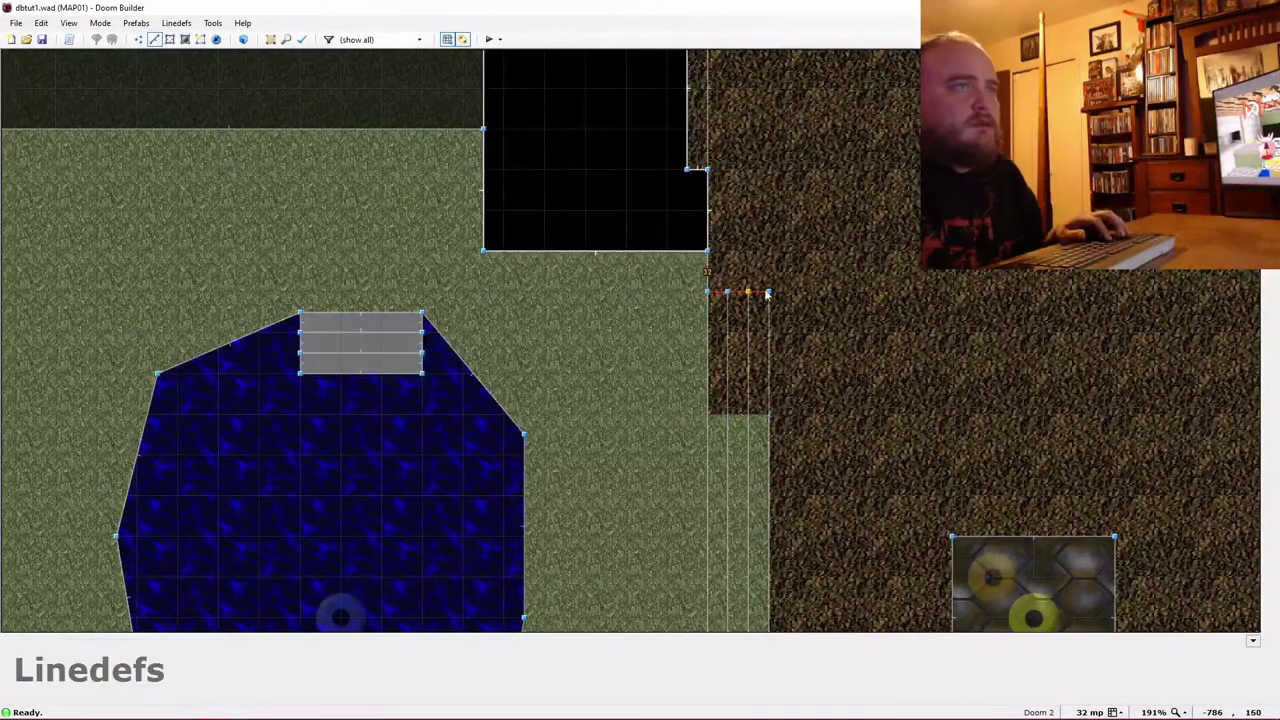
{"action": "right_click_drag", "start_coordinate": [767, 293], "coordinate": [760, 267]}
Inspect the lengthened stairs and the dark walkway corner beside them in the 3D view.
{"action": "key", "text": "w"}
{"action": "key", "text": "f"}
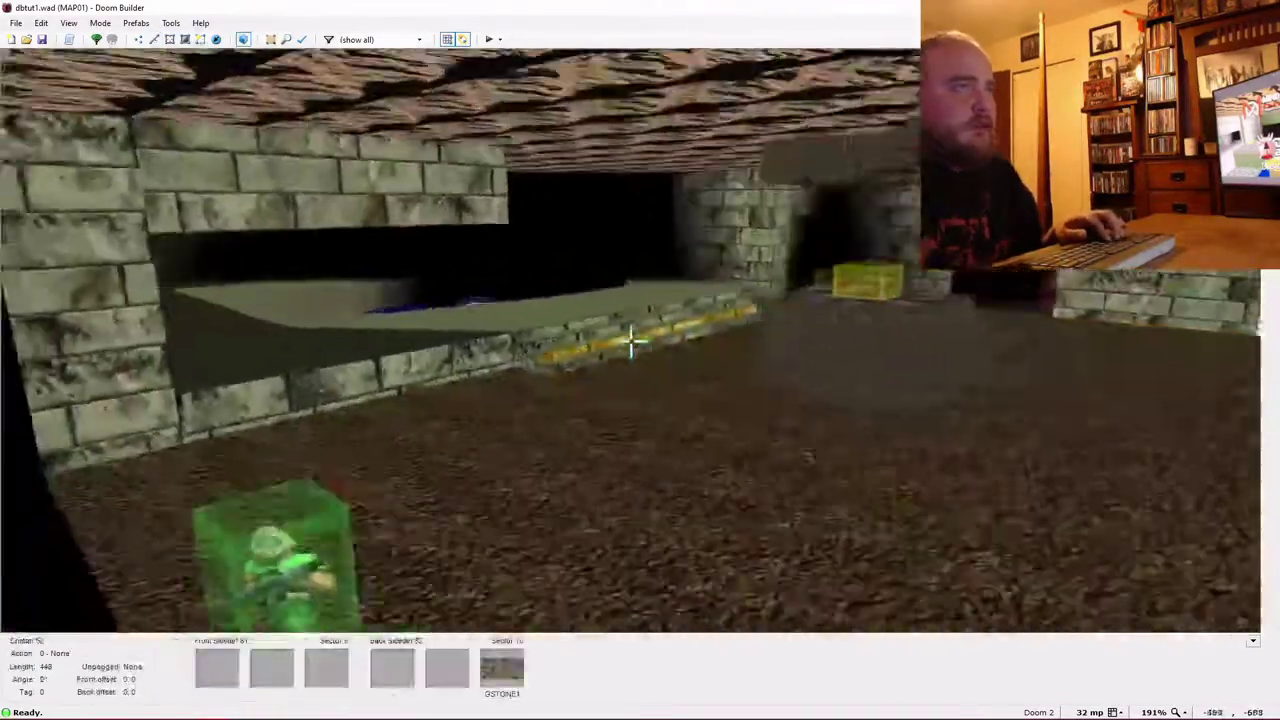
{"action": "key", "text": "e"}
{"action": "key", "text": "d"}
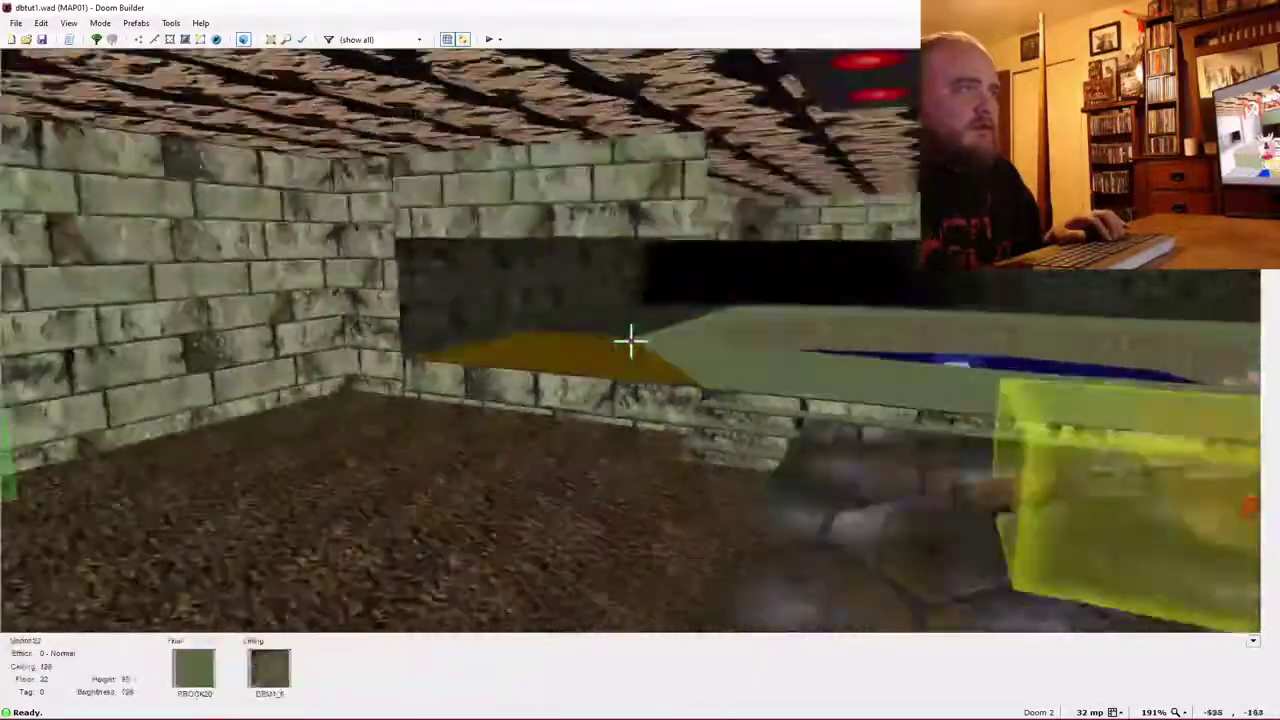
{"action": "key", "text": "f"}
{"action": "key", "text": "e"}
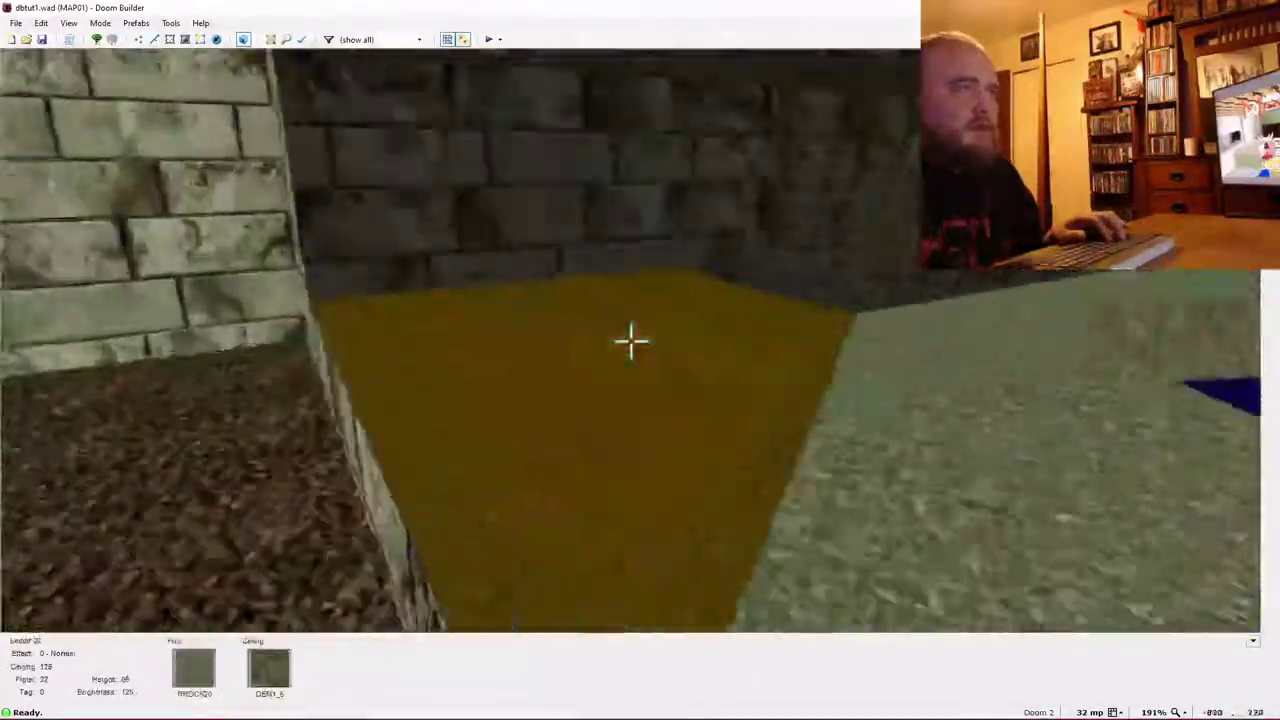
{"action": "key", "text": "d"}
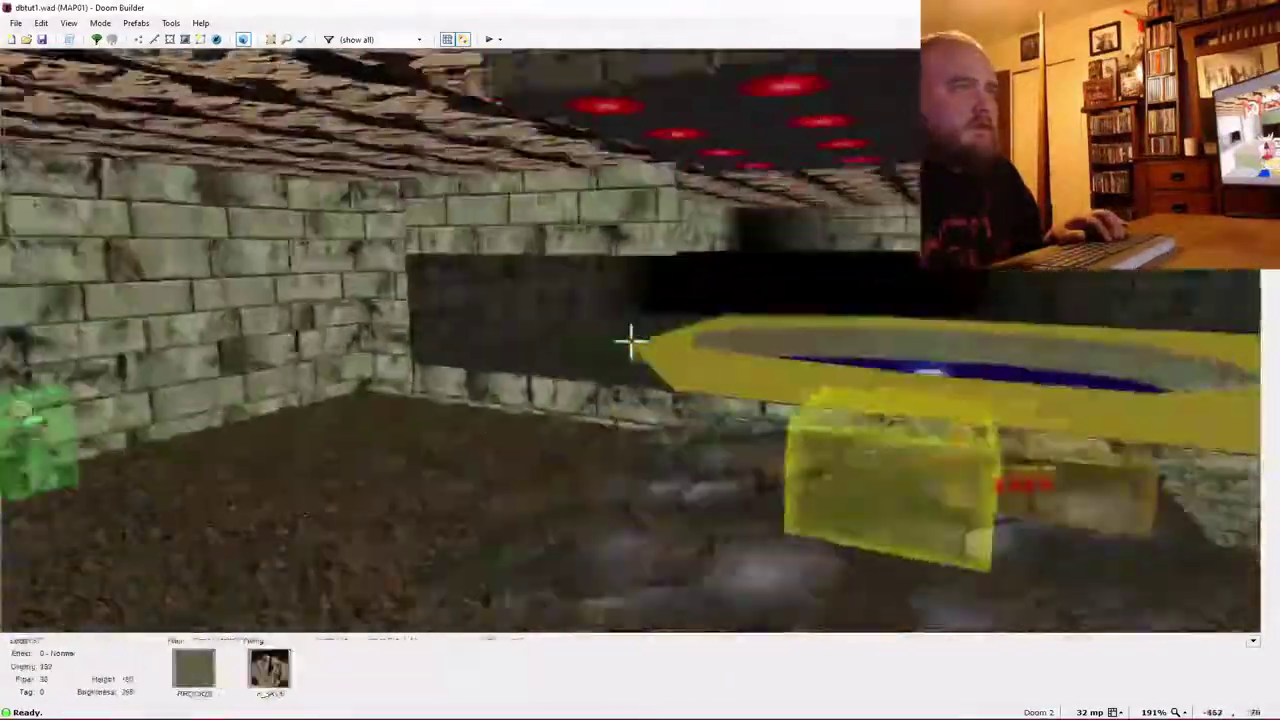
{"action": "key", "text": "w"}
{"action": "scroll", "coordinate": [629, 350], "scroll_direction": "down", "scroll_amount": 7}
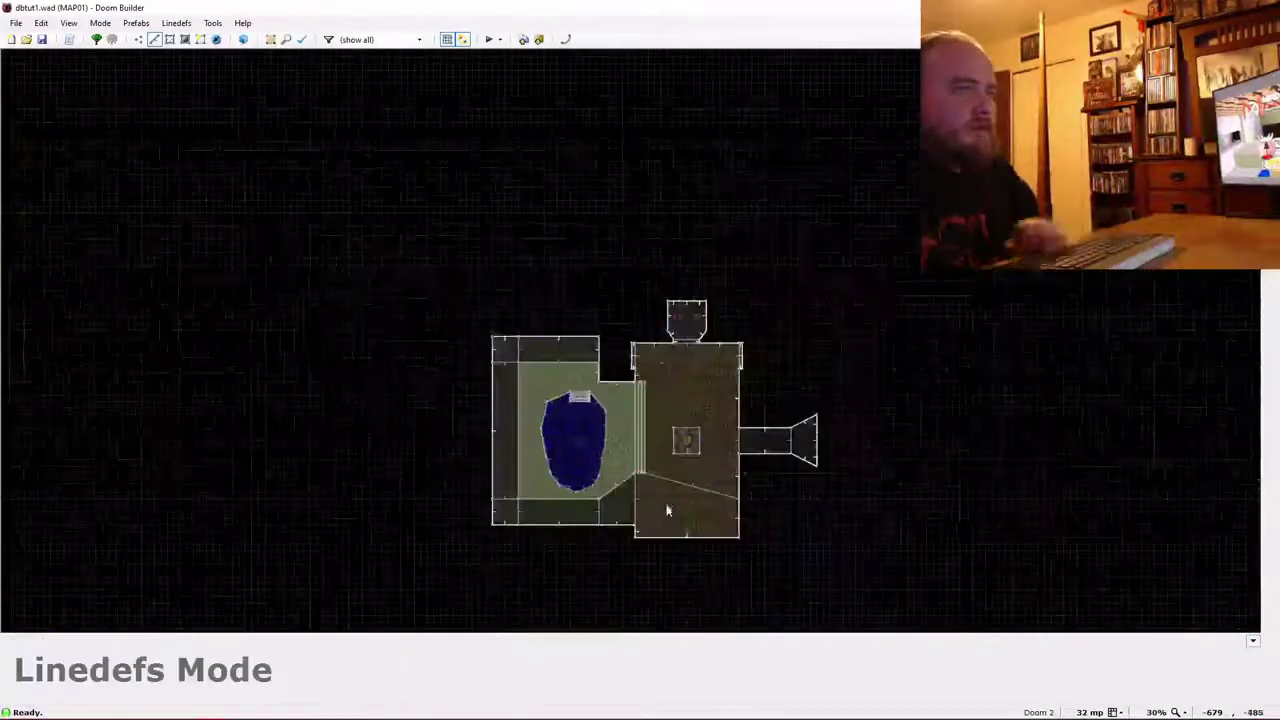
In Vertices Mode, try to move the walkway's corner vertex at the south end of the stairs.
{"action": "scroll", "coordinate": [668, 511], "scroll_direction": "up", "scroll_amount": 6}
{"action": "key", "text": "v"}
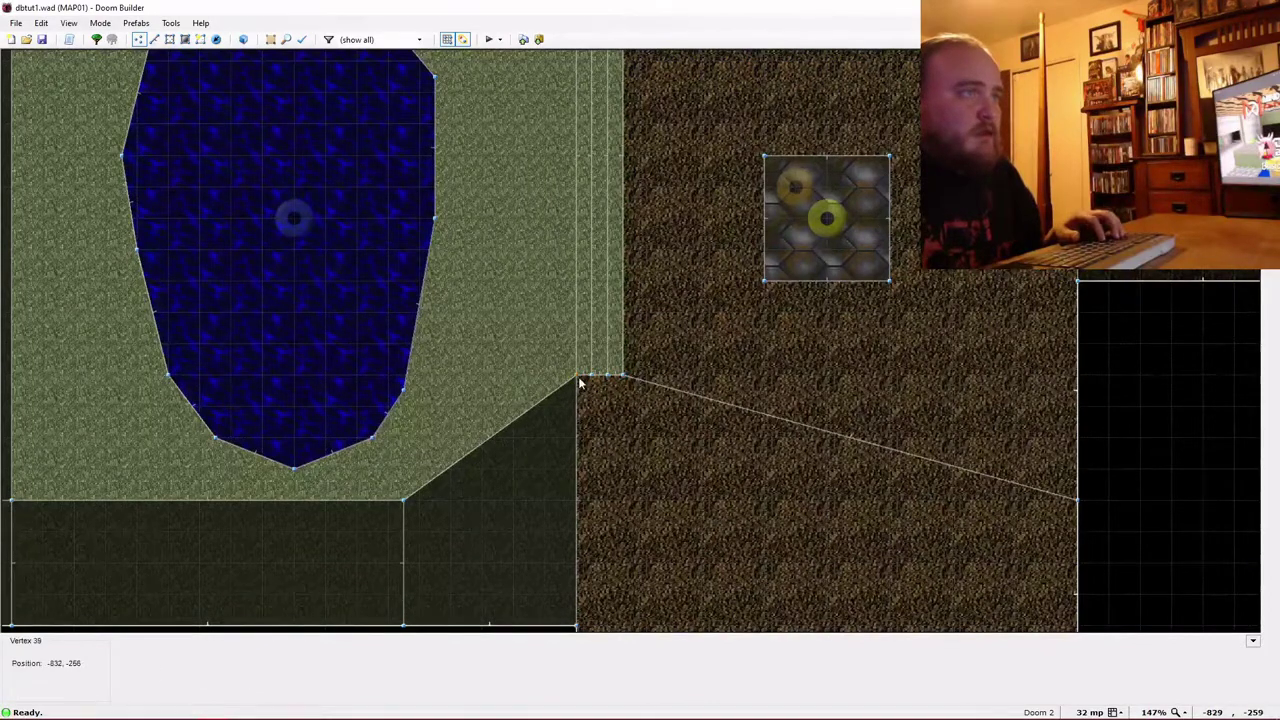
{"action": "mouse_move", "coordinate": [578, 381]}
{"action": "left_mouse_down"}
{"action": "mouse_move", "coordinate": [581, 503]}
{"action": "mouse_move", "coordinate": [581, 388]}
{"action": "left_mouse_up"}
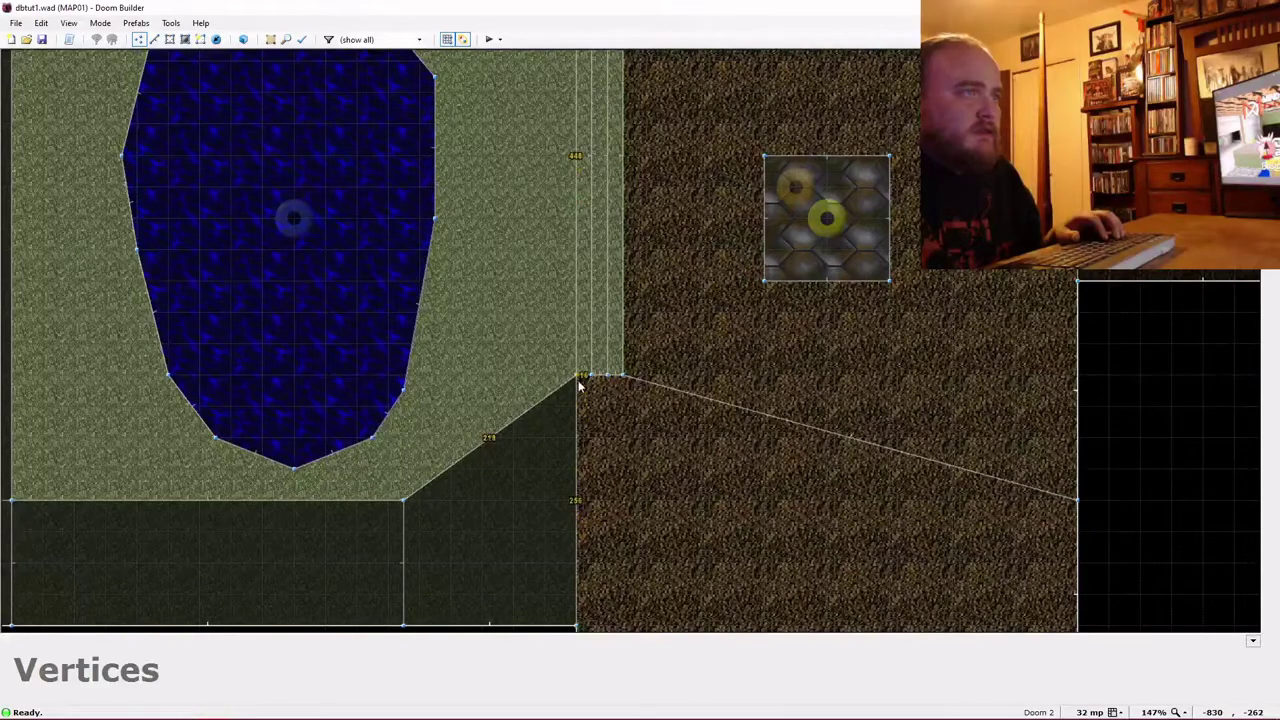
{"action": "scroll", "coordinate": [602, 450], "scroll_direction": "down", "scroll_amount": 1}
{"action": "scroll", "coordinate": [602, 446], "scroll_direction": "down", "scroll_amount": 2}
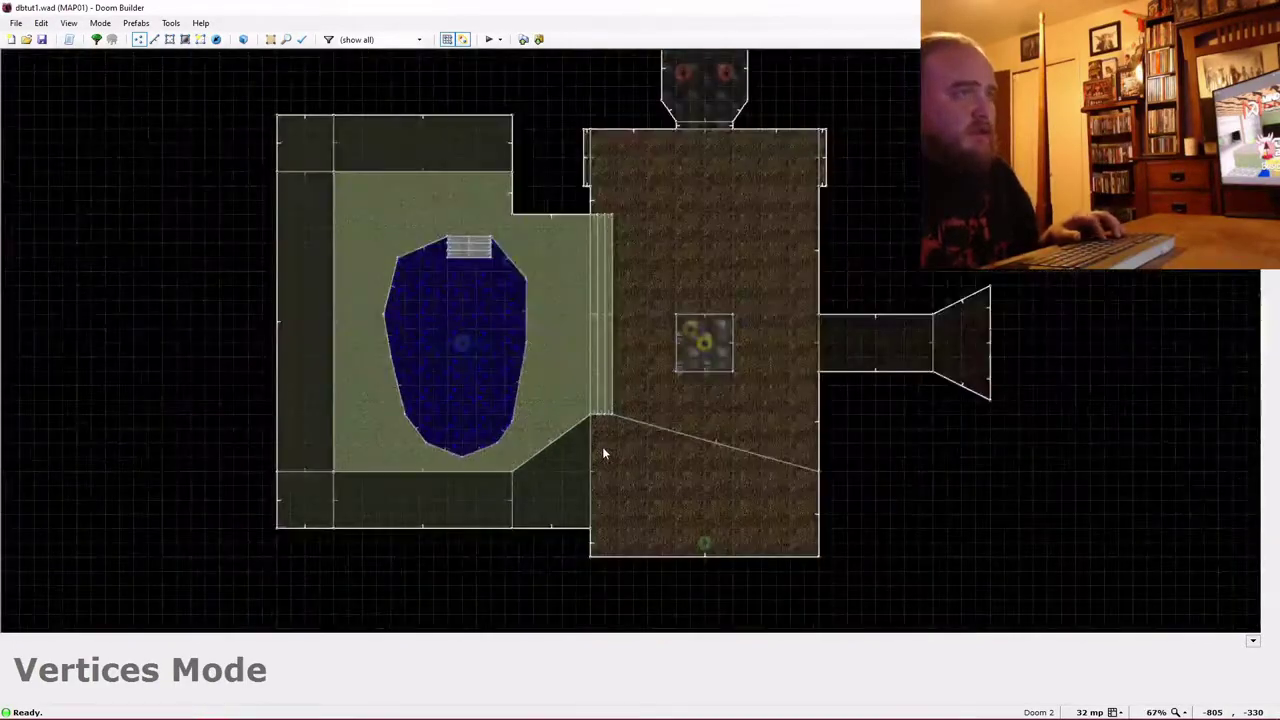
Examine in the 3D view where the dark walkway, the stairs and the main room meet.
{"action": "key", "text": "w"}
{"action": "key", "text": "e"}
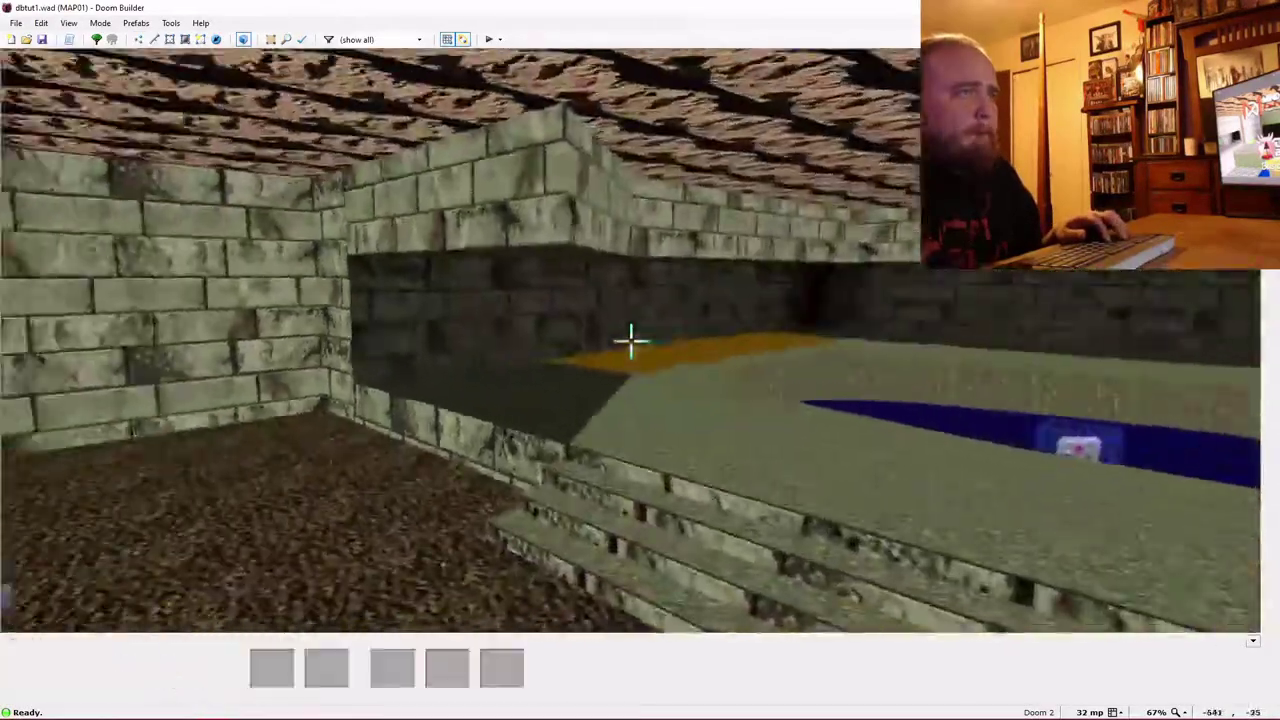
{"action": "key", "text": "e"}
{"action": "key", "text": "d"}
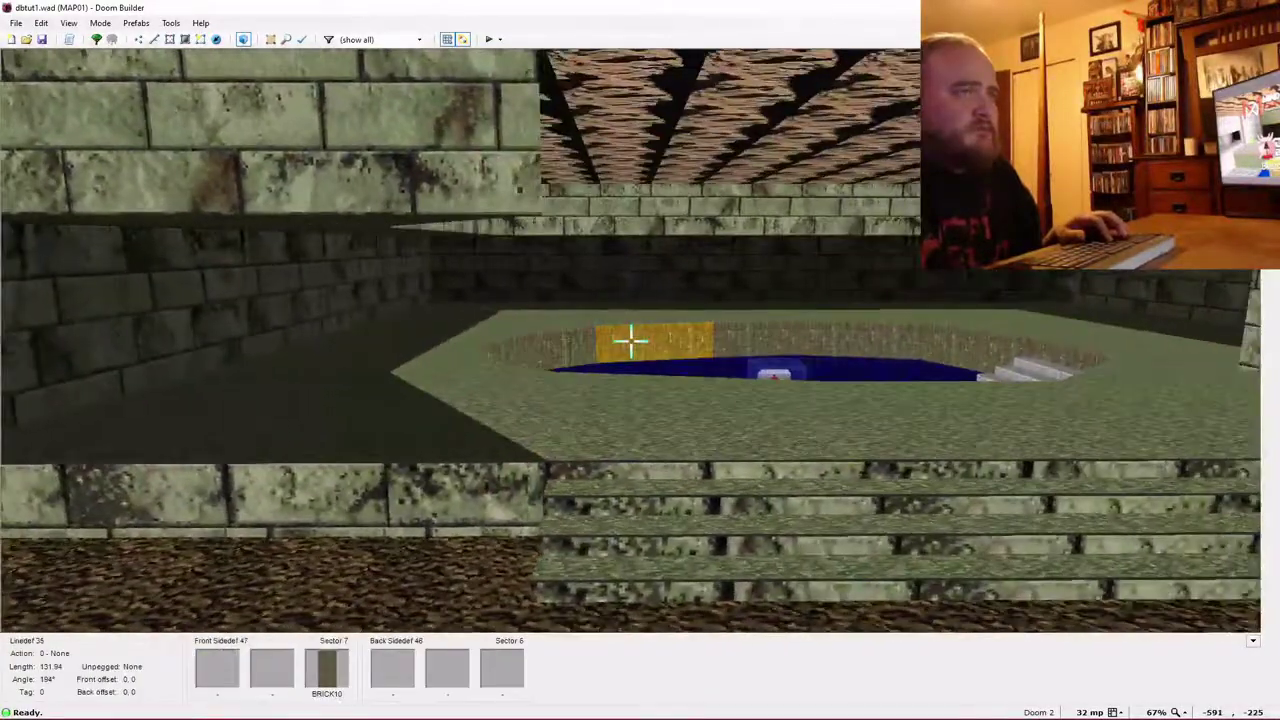
{"action": "key", "text": "w"}
{"action": "key", "text": "v"}
{"action": "scroll", "coordinate": [614, 384], "scroll_direction": "up", "scroll_amount": 10}
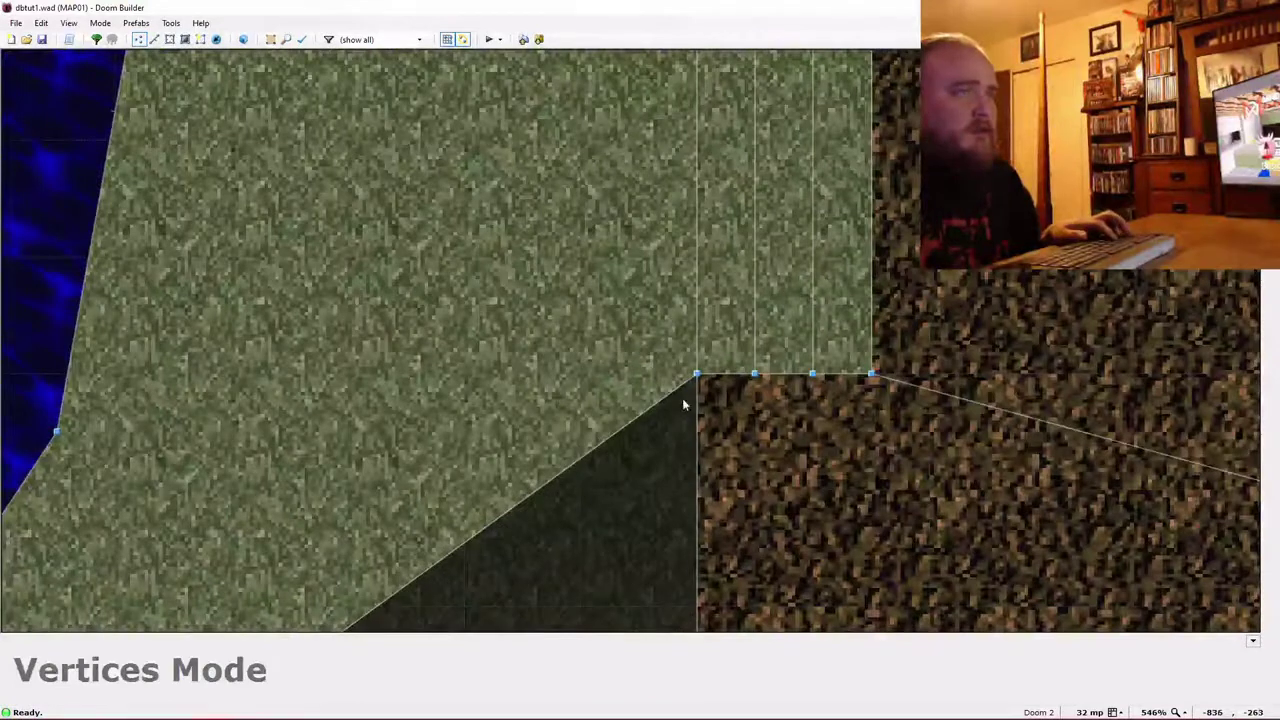
{"action": "key", "text": "d"}
{"action": "right_click", "coordinate": [697, 388]}
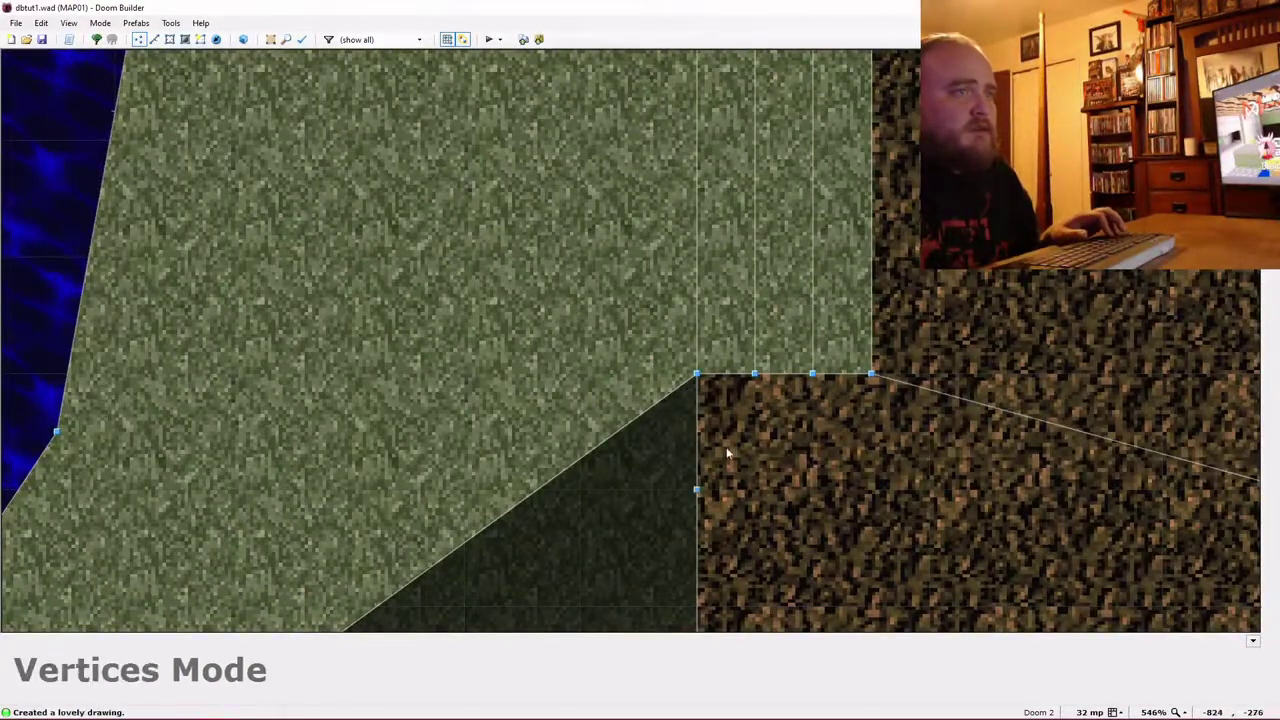
{"action": "key", "text": "ctrl+z"}
With a 16 mp grid, draw a triangular sector with 32 and 44 unit sides inside the dark walkway at its stair corner.
{"action": "key", "text": "bracketleft"}
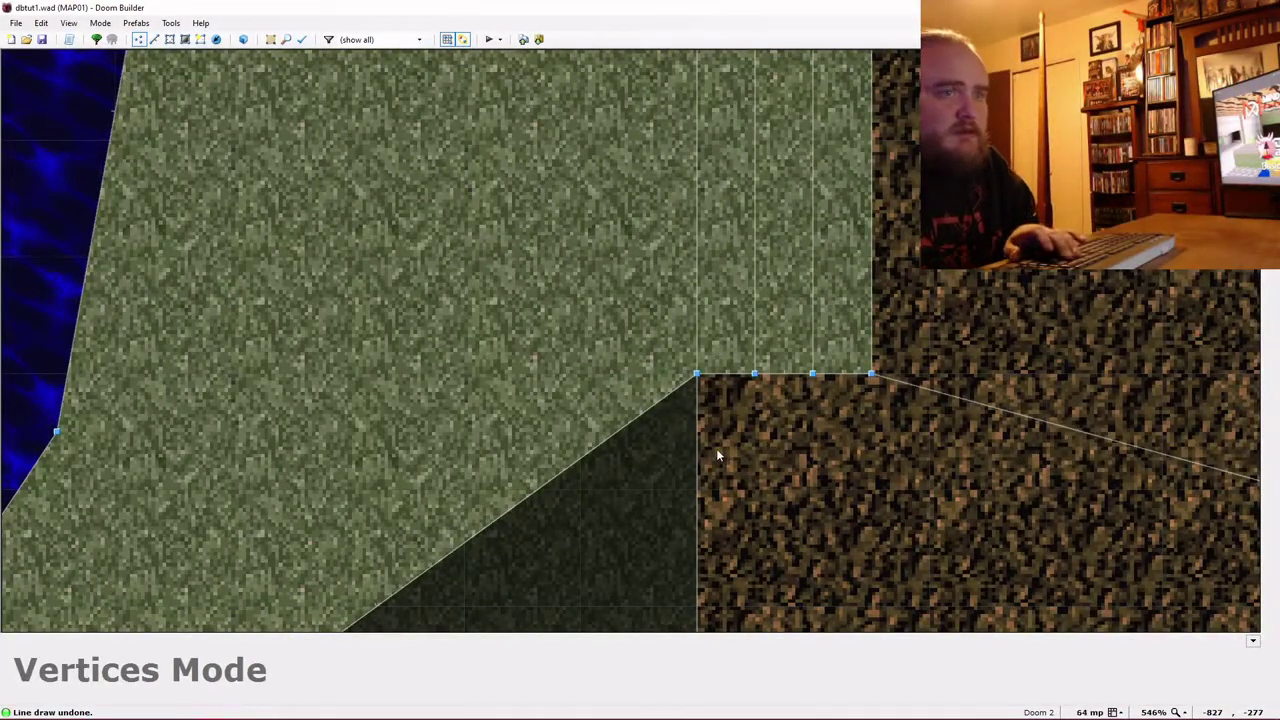
{"action": "key", "text": "bracketleft"}
{"action": "key", "text": "bracketleft"}
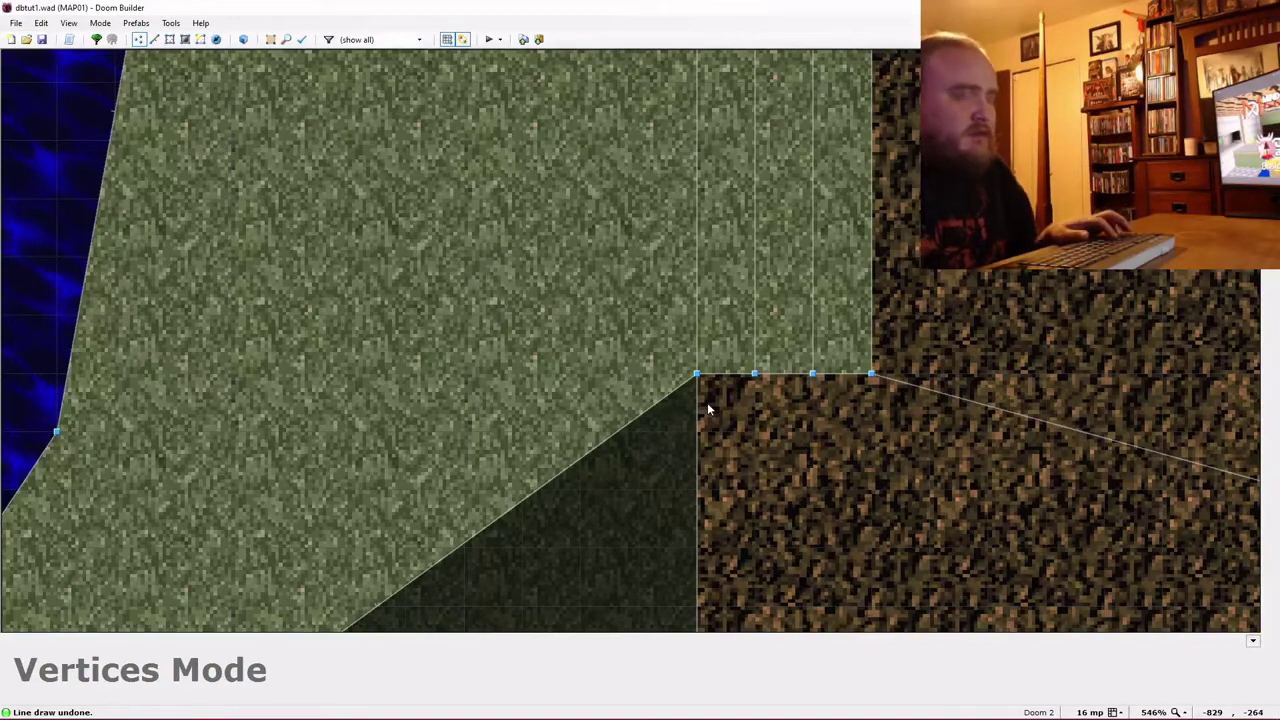
{"action": "key", "text": "d"}
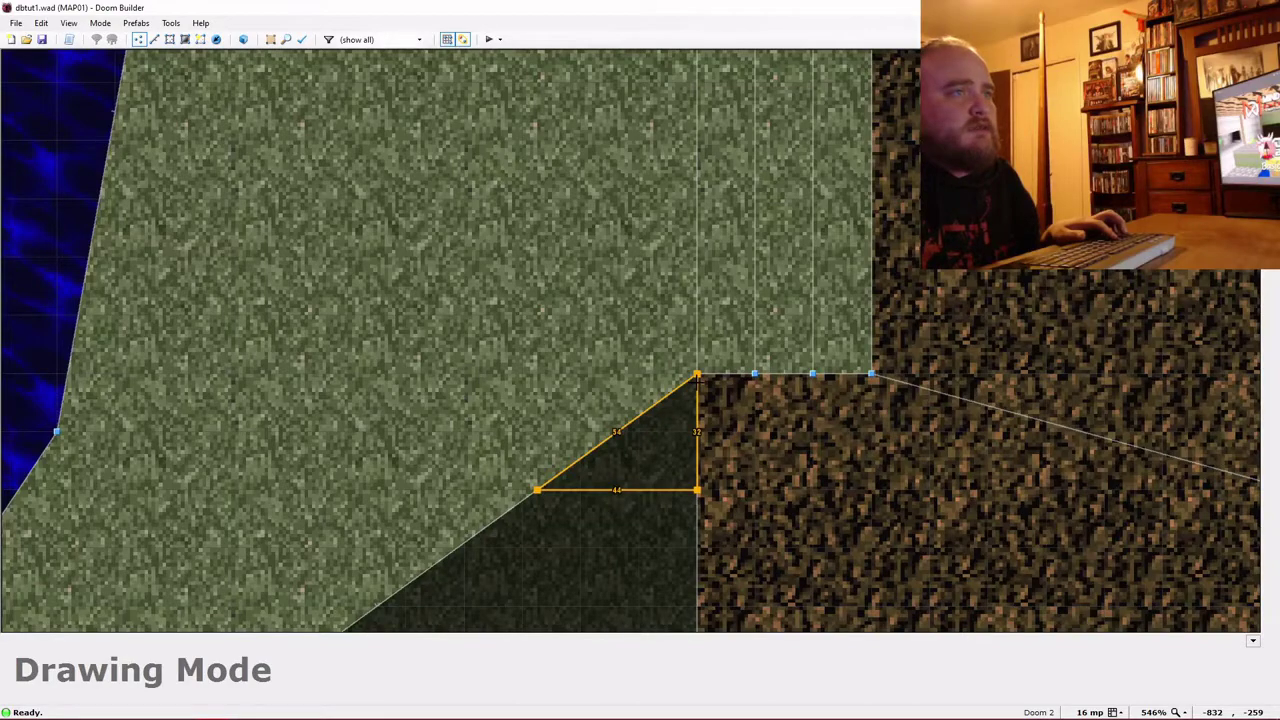
{"action": "left_click", "coordinate": [697, 375]}
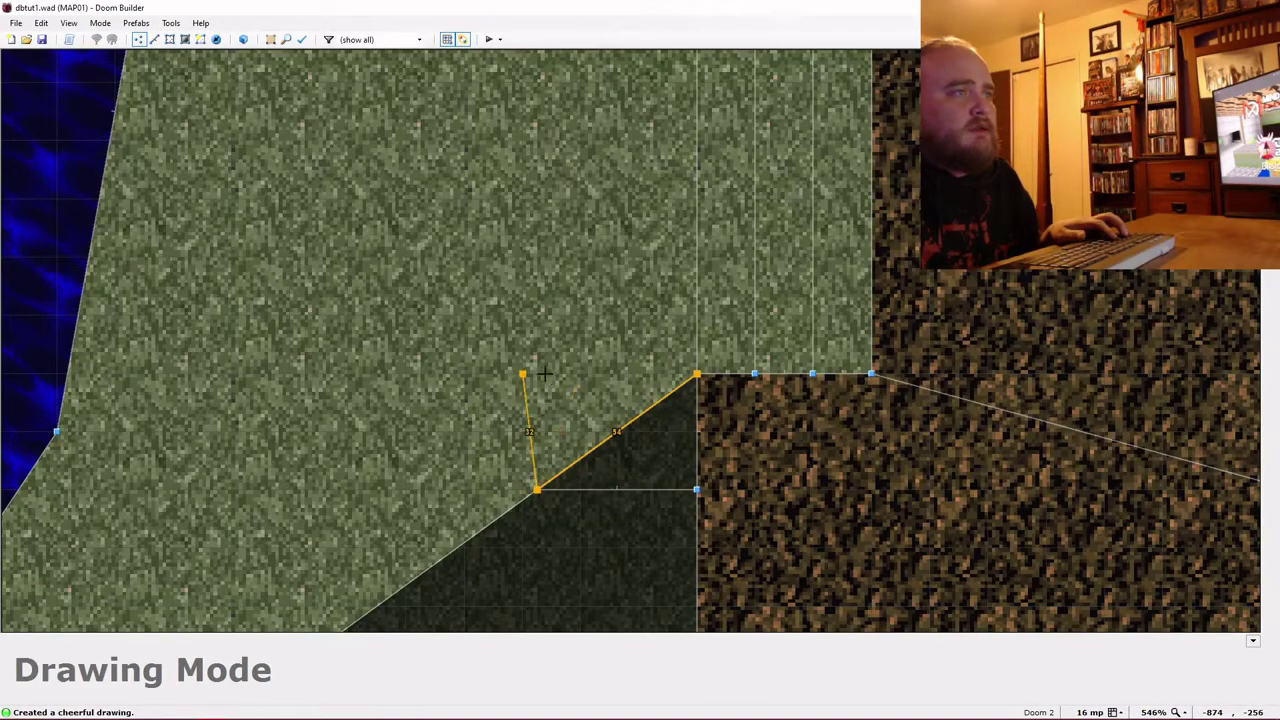
With a 4 mp grid, draw a mirrored triangular sector 44 by 32 units on the courtyard side of the walkway's diagonal edge.
{"action": "key", "text": "bracketright"}
{"action": "key", "text": "bracketright"}
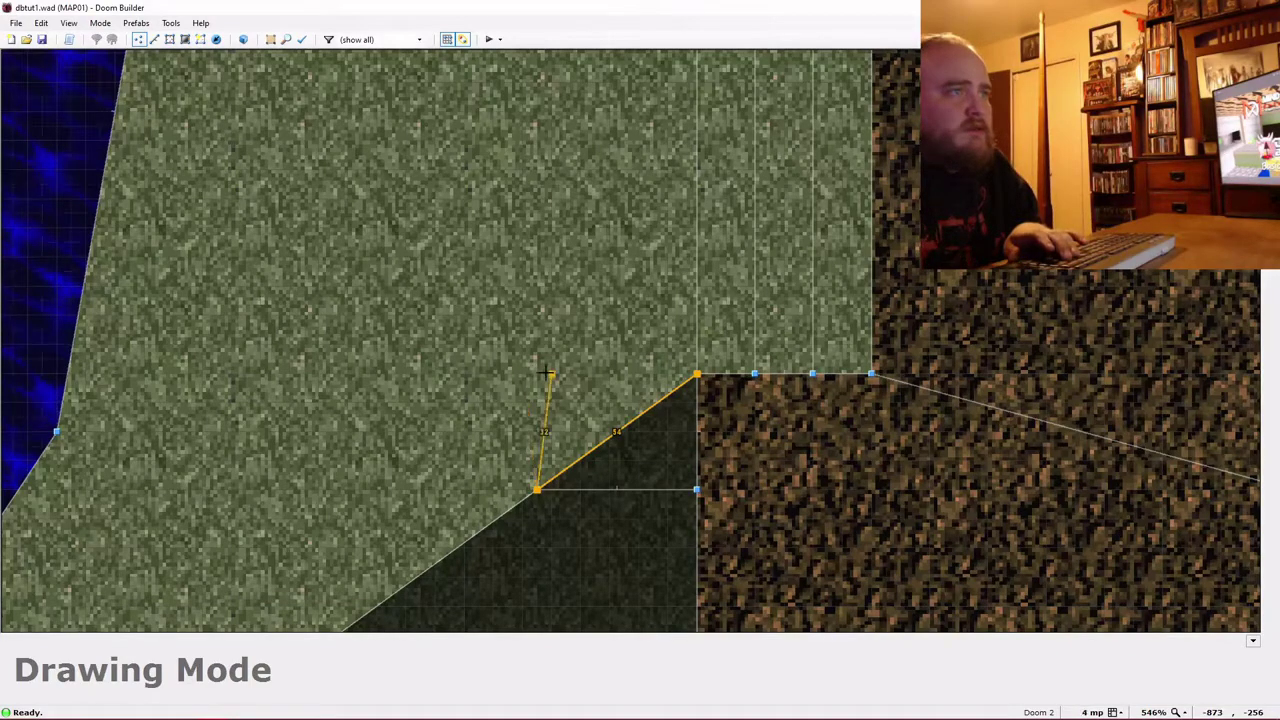
{"action": "left_click", "coordinate": [537, 374]}
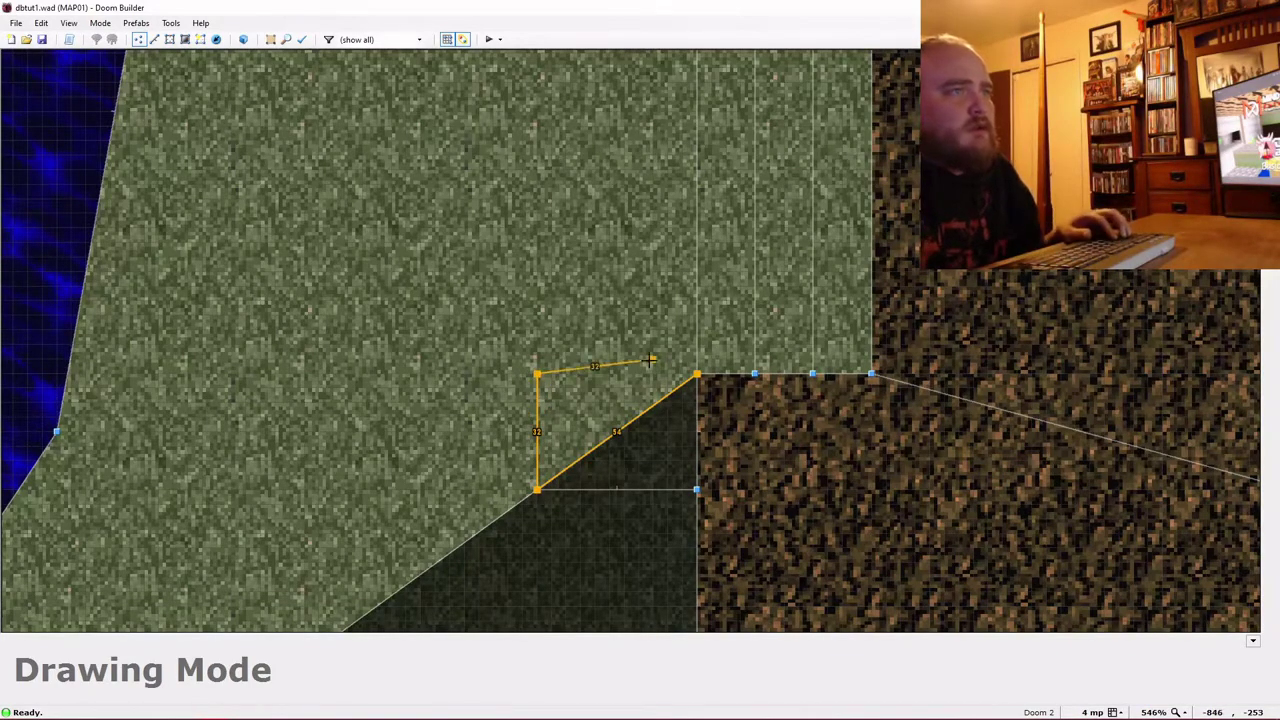
{"action": "left_click", "coordinate": [696, 374]}
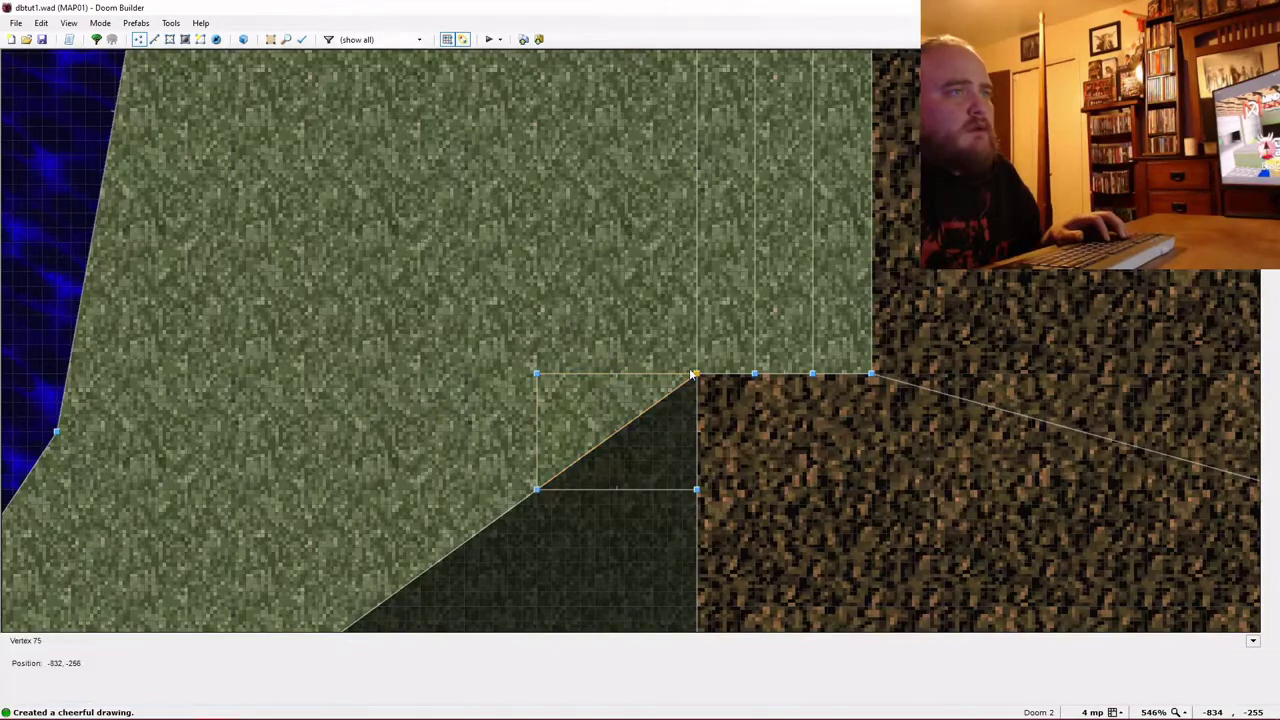
Examine the new triangular sectors at the walkway corner from several sides in the 3D view.
{"action": "key", "text": "w"}
{"action": "key", "text": "e"}
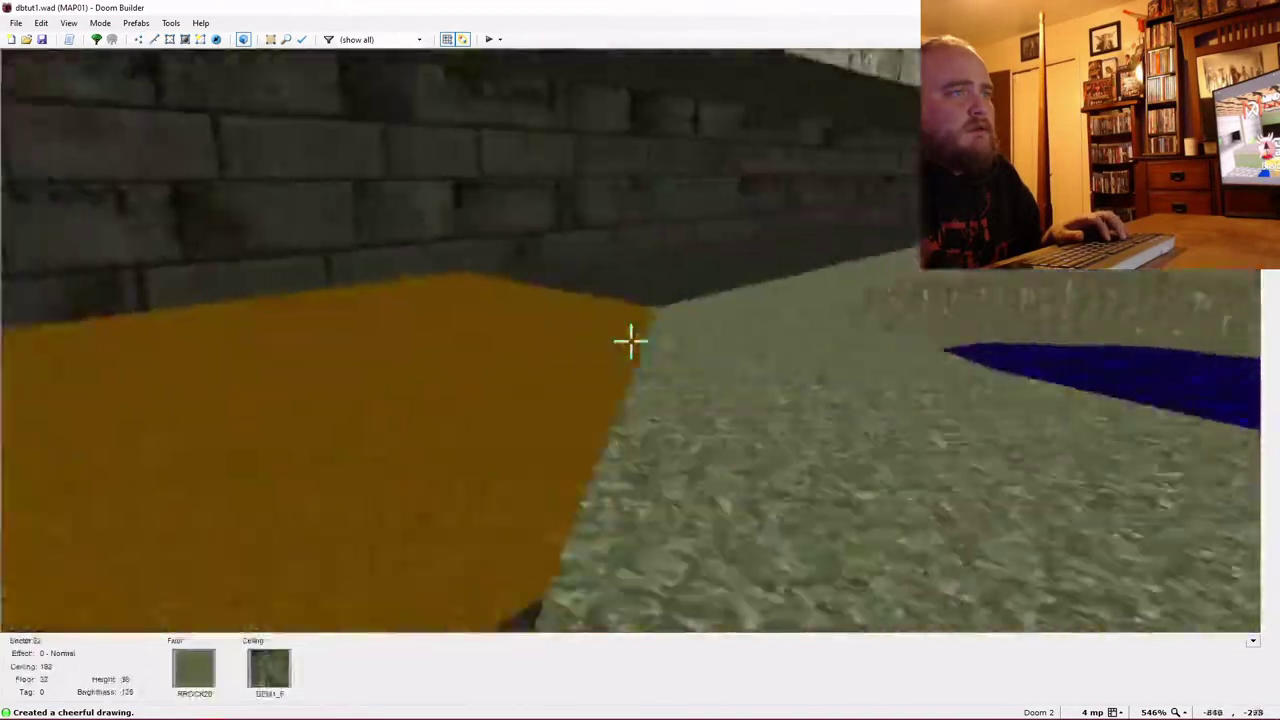
{"action": "key", "text": "d"}
{"action": "key", "text": "e"}
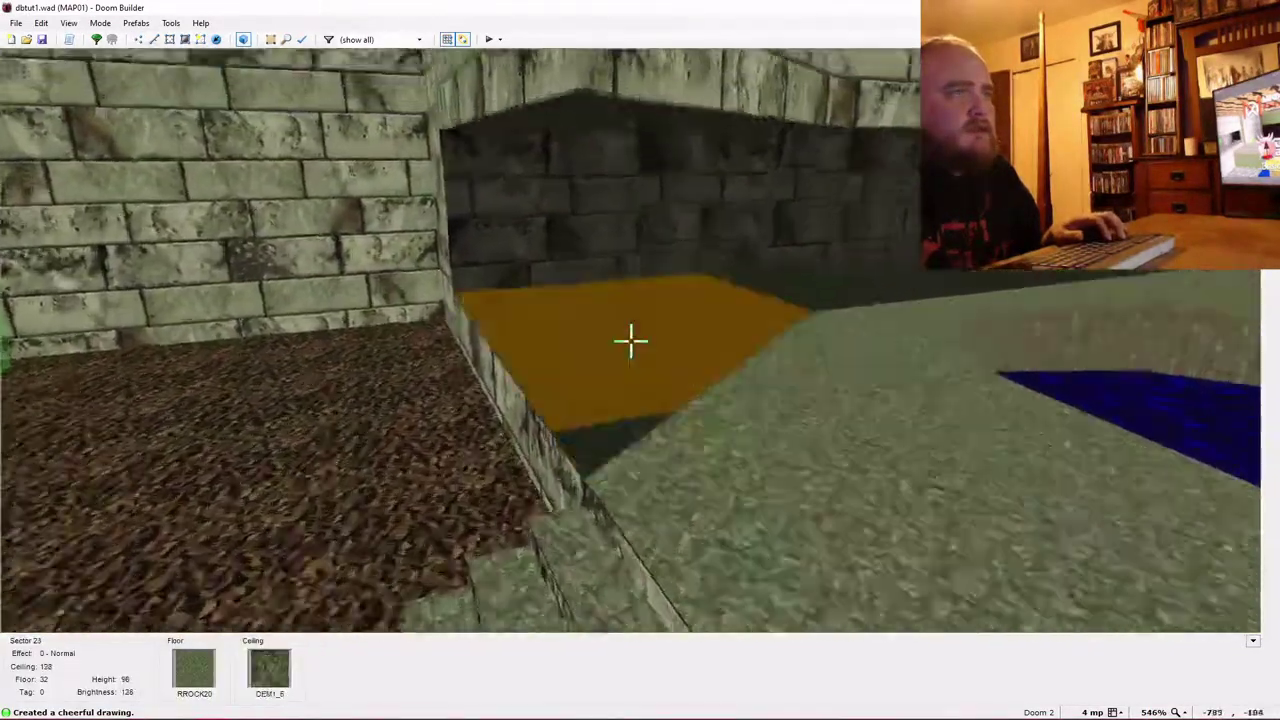
{"action": "key", "text": "d"}
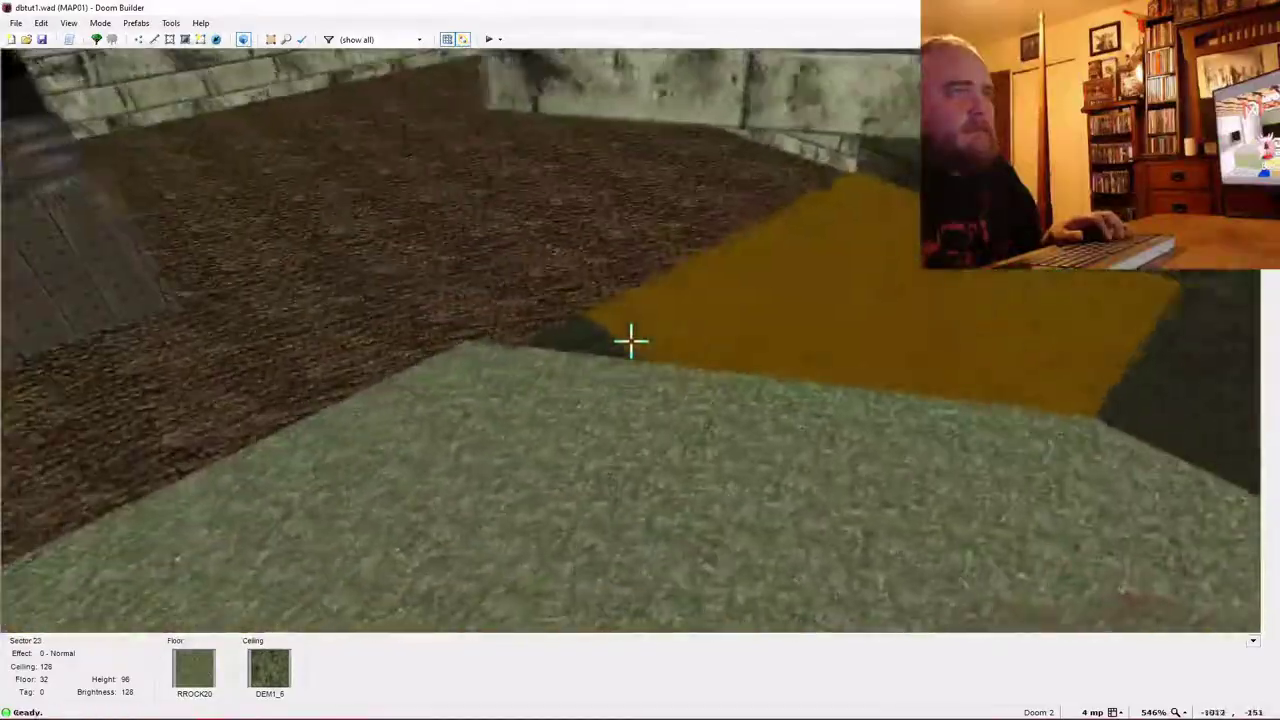
{"action": "key", "text": "e"}
{"action": "key", "text": "d"}
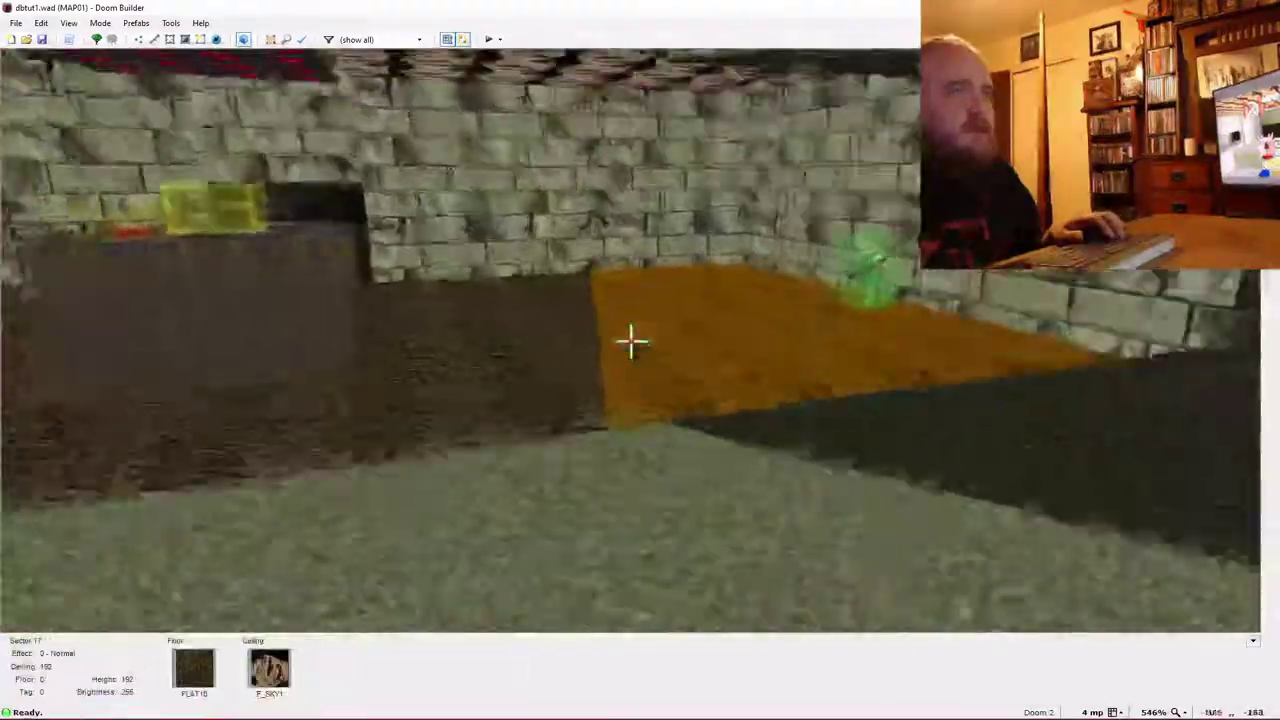
{"action": "key", "text": "e"}
{"action": "key", "text": "d"}
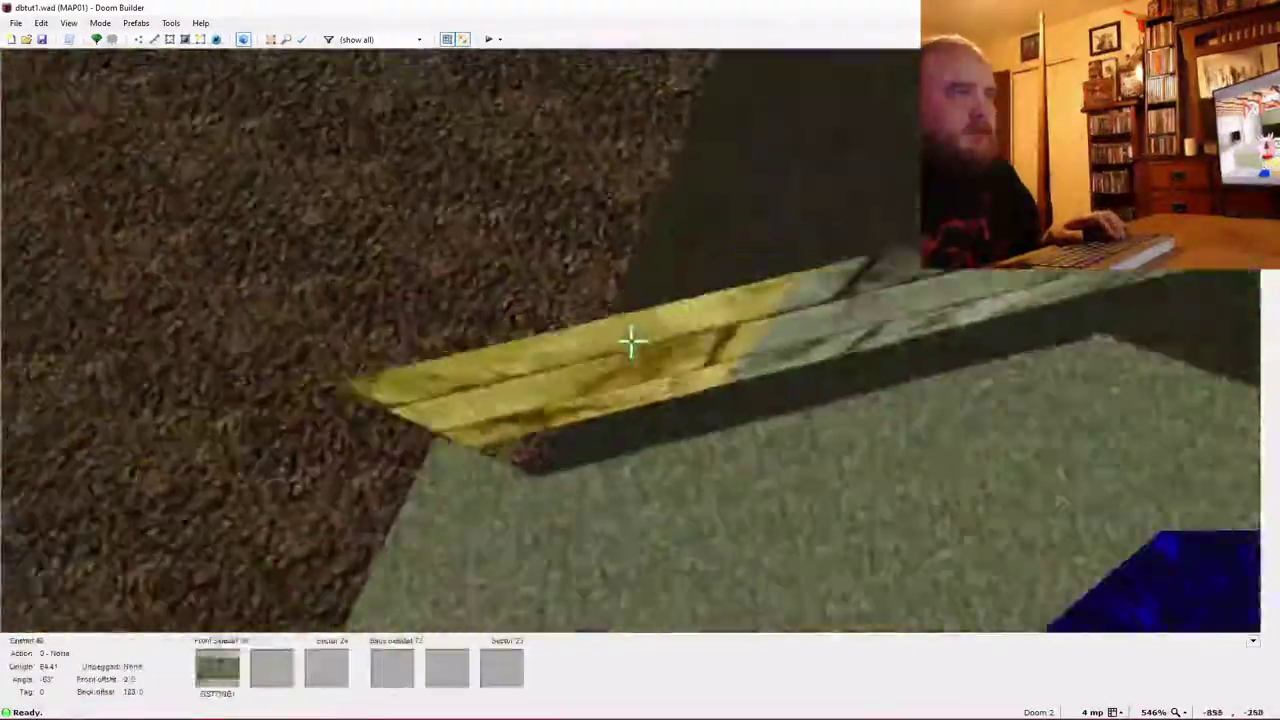
Raise the floor of the courtyard-side triangular sector to 192 to form a corner pillar.
{"action": "scroll", "coordinate": [630, 341], "scroll_direction": "up", "scroll_amount": 1}
{"action": "scroll", "coordinate": [630, 341], "scroll_direction": "up", "scroll_amount": 15}
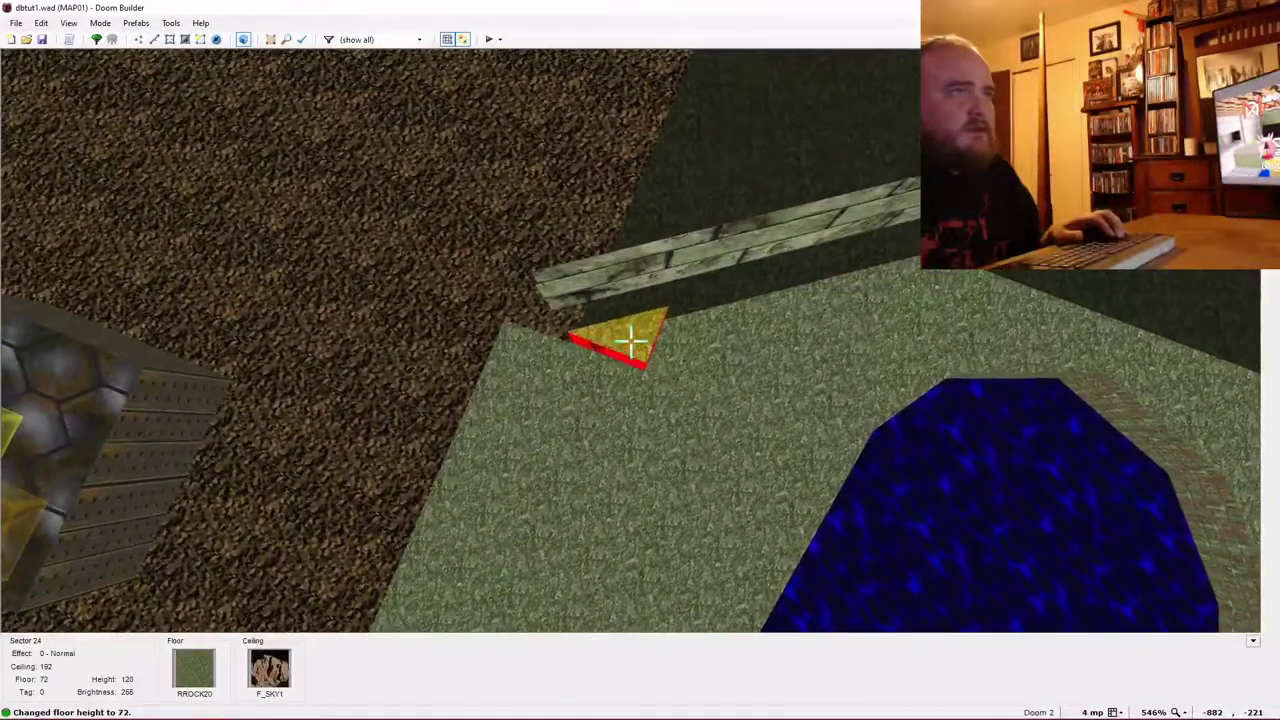
{"action": "scroll", "coordinate": [630, 341], "scroll_direction": "up", "scroll_amount": 2}
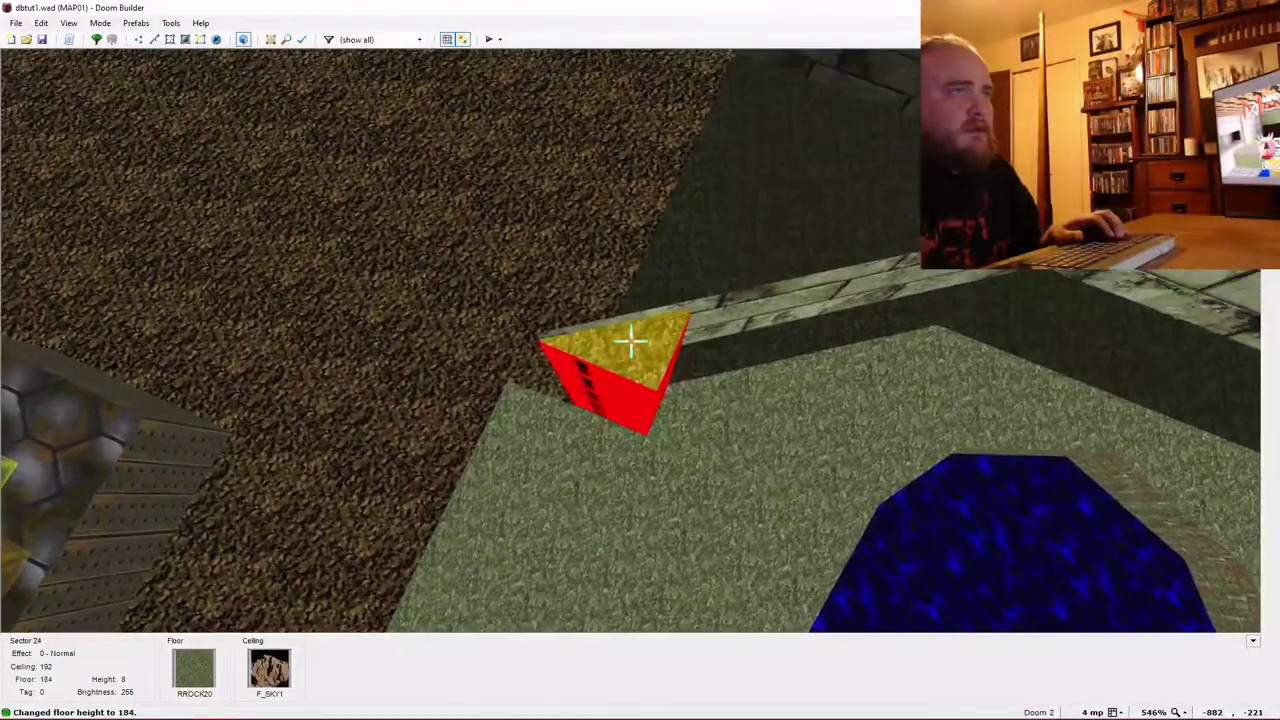
Copy the SUPPORT3 texture from the main room's central pedestal and paste it onto the new corner pillar's missing faces.
{"action": "key", "text": "w"}
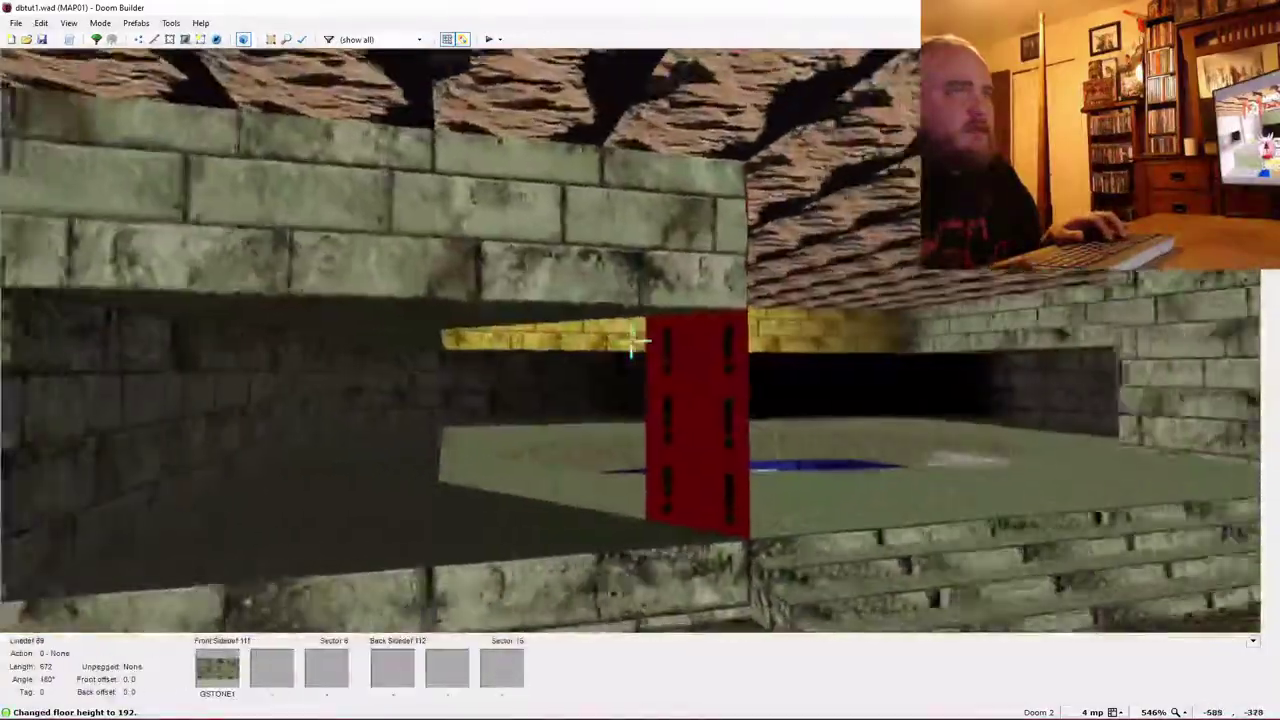
{"action": "key", "text": "w"}
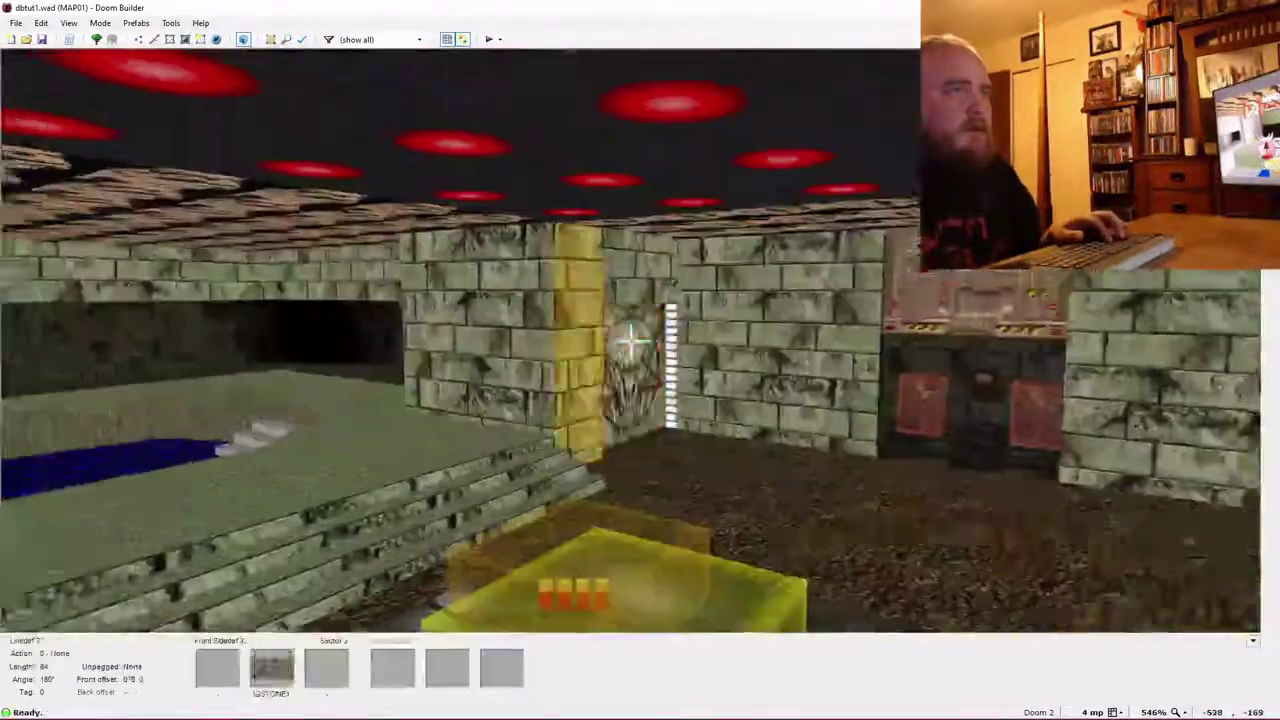
{"action": "key", "text": "s"}
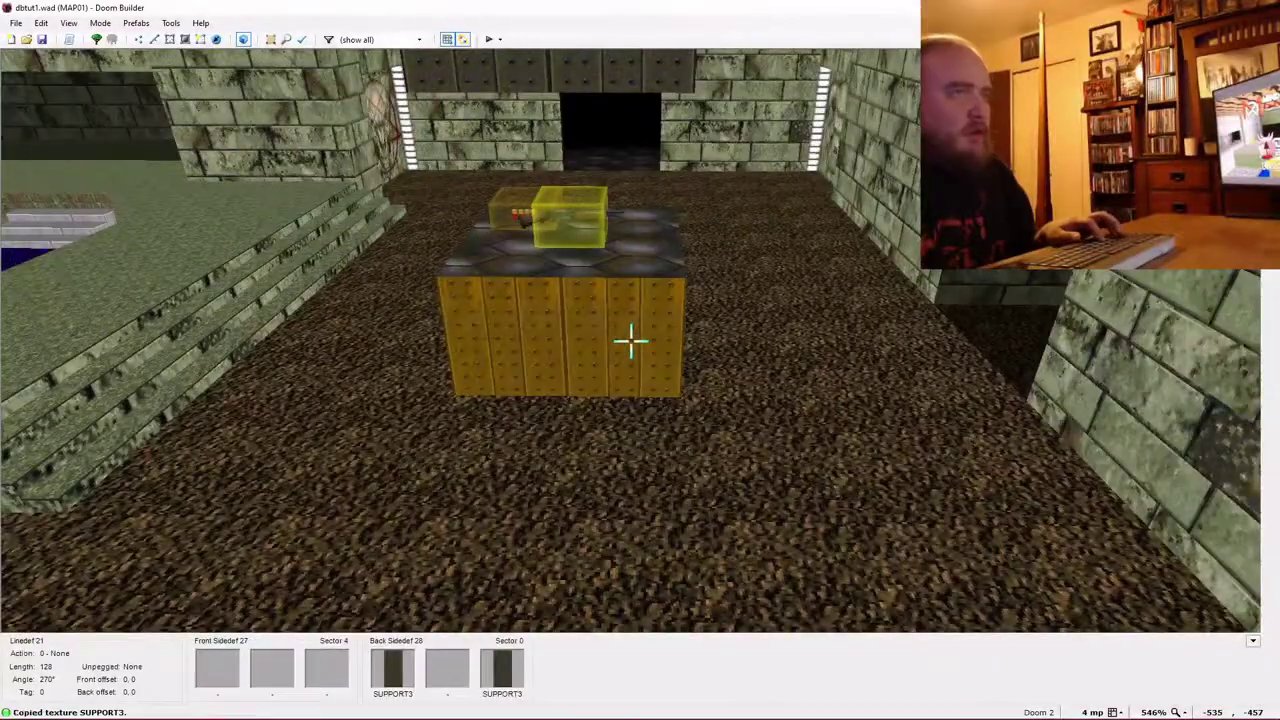
{"action": "key", "text": "w"}
{"action": "key", "text": "s"}
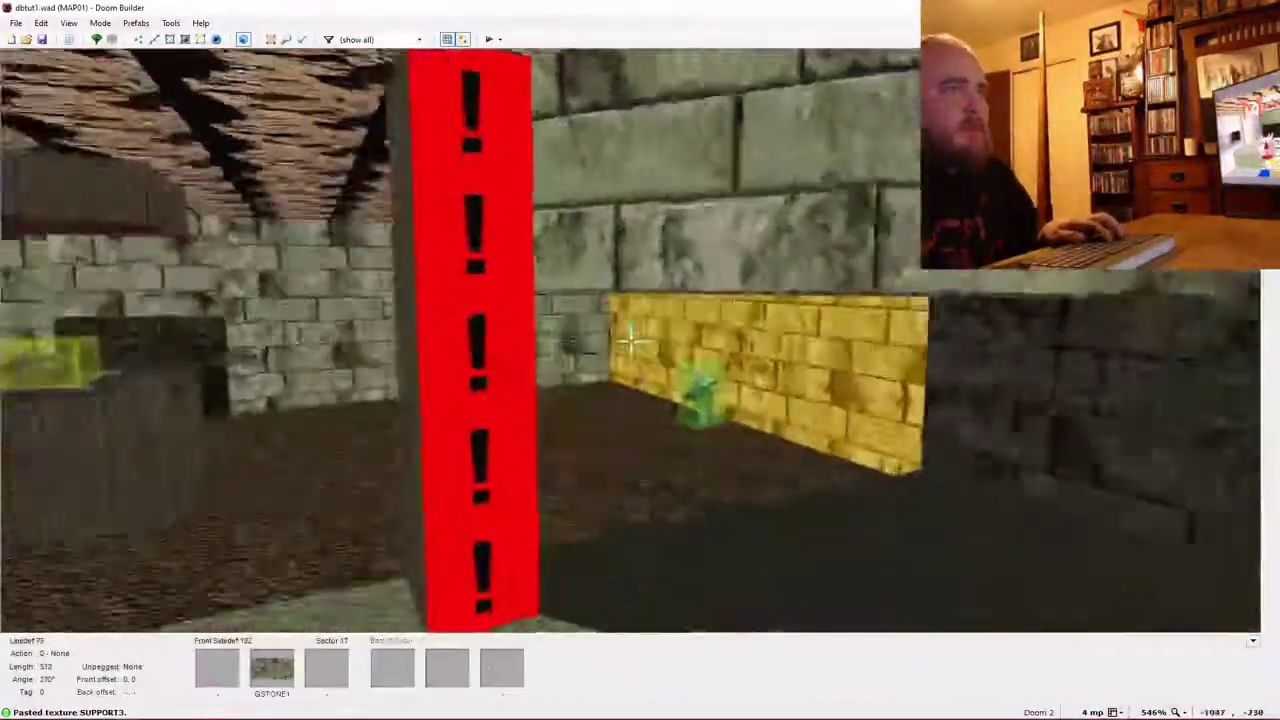
{"action": "key", "text": "ctrl+v"}
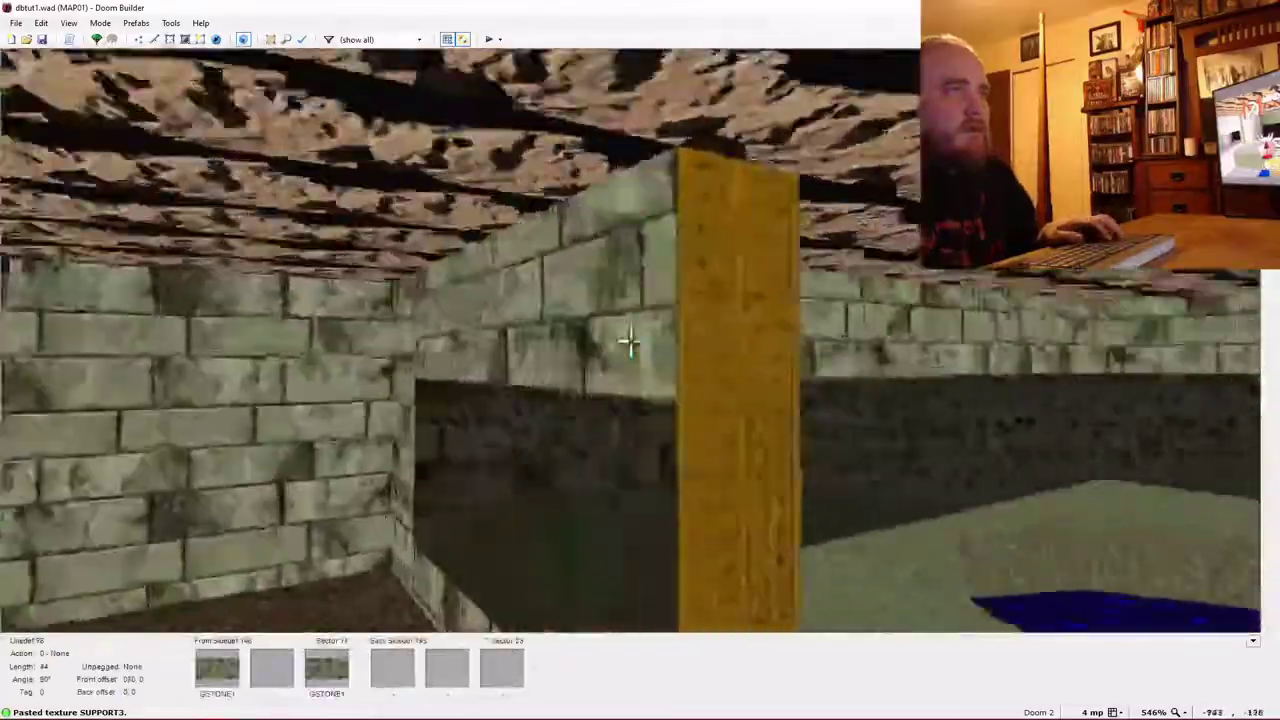
{"action": "key", "text": "w"}
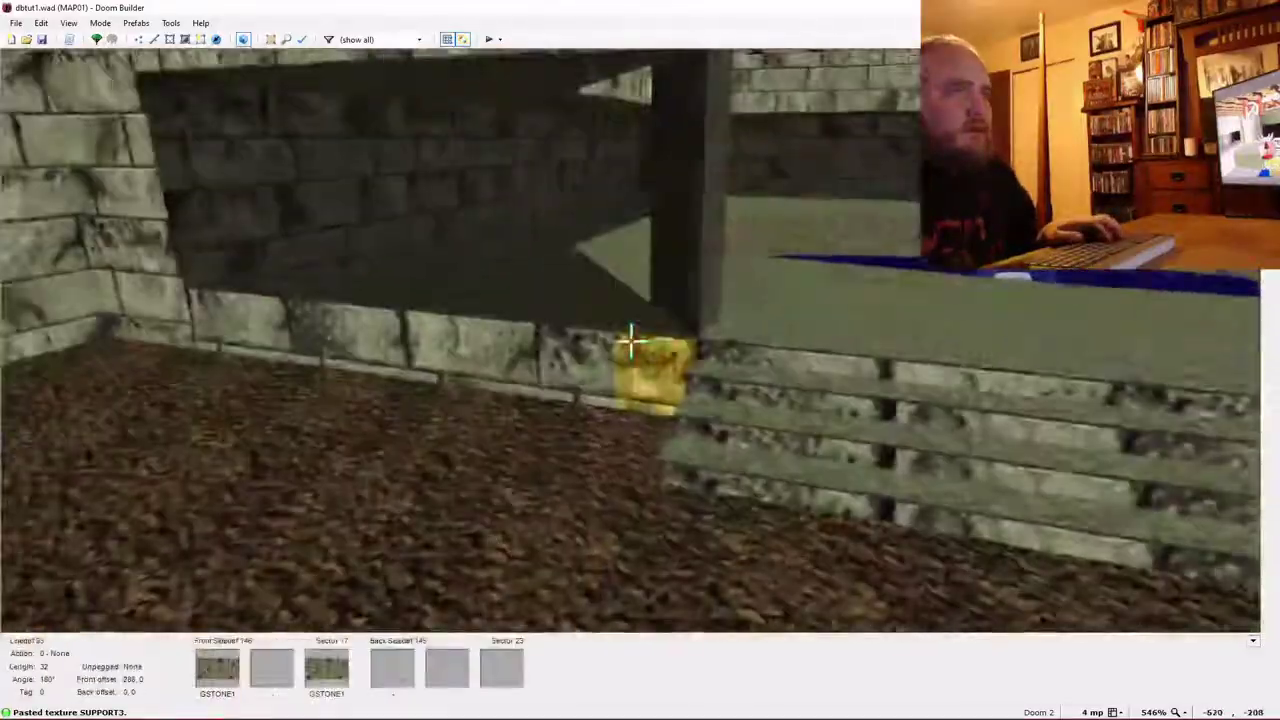
{"action": "key", "text": "w"}
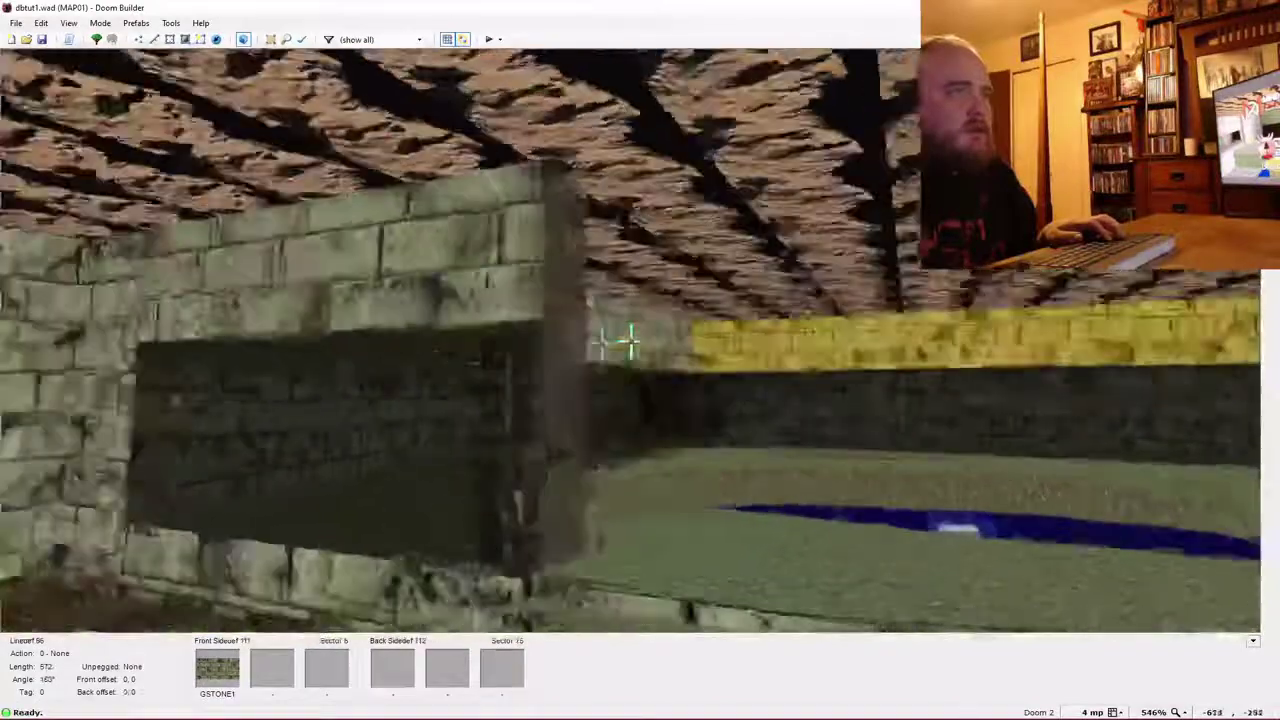
{"action": "key", "text": "w"}
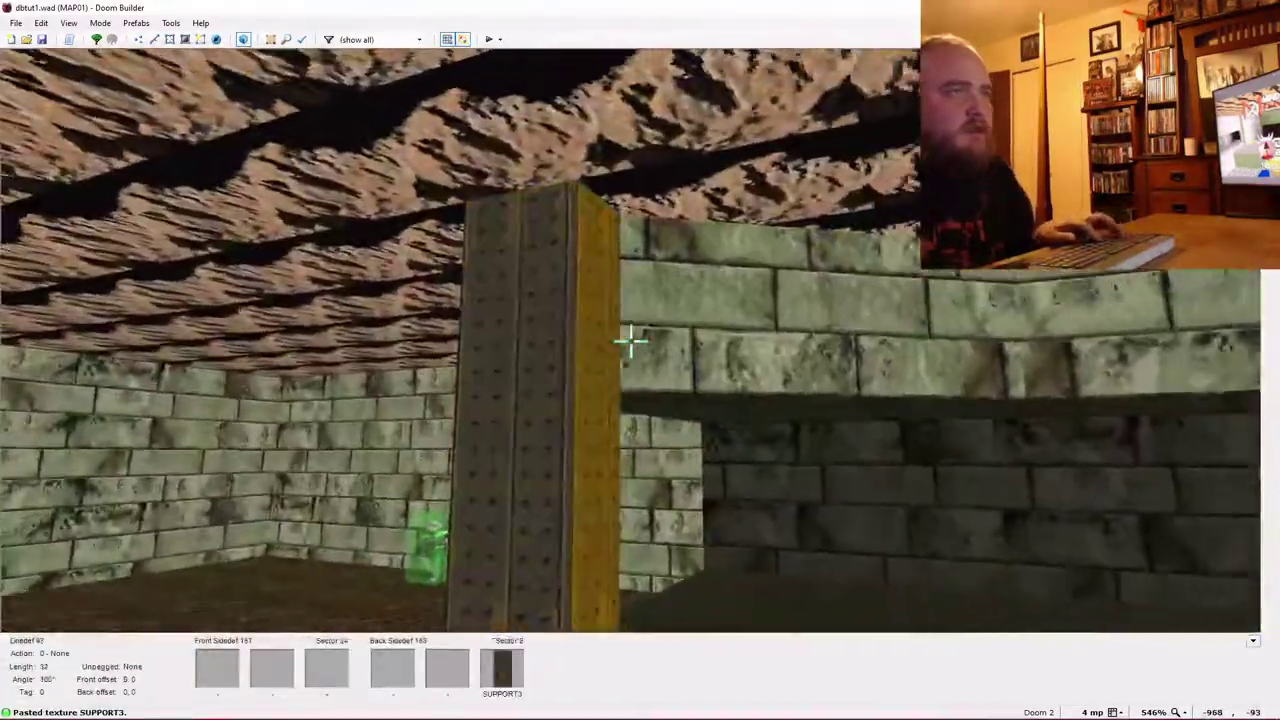
{"action": "key", "text": "f"}
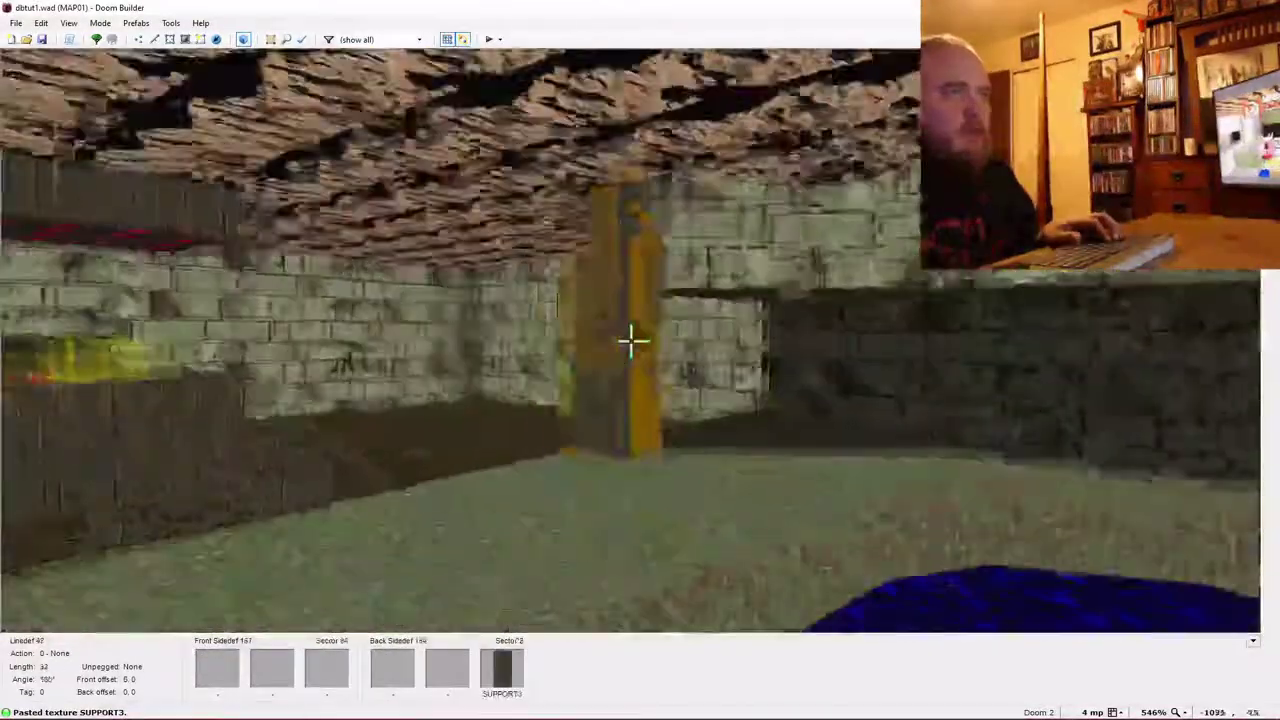
Add a vertex about 25 units beyond the pillar on the walkway's diagonal edge and paste SUPPORT3 onto the short upper wall.
{"action": "key", "text": "v"}
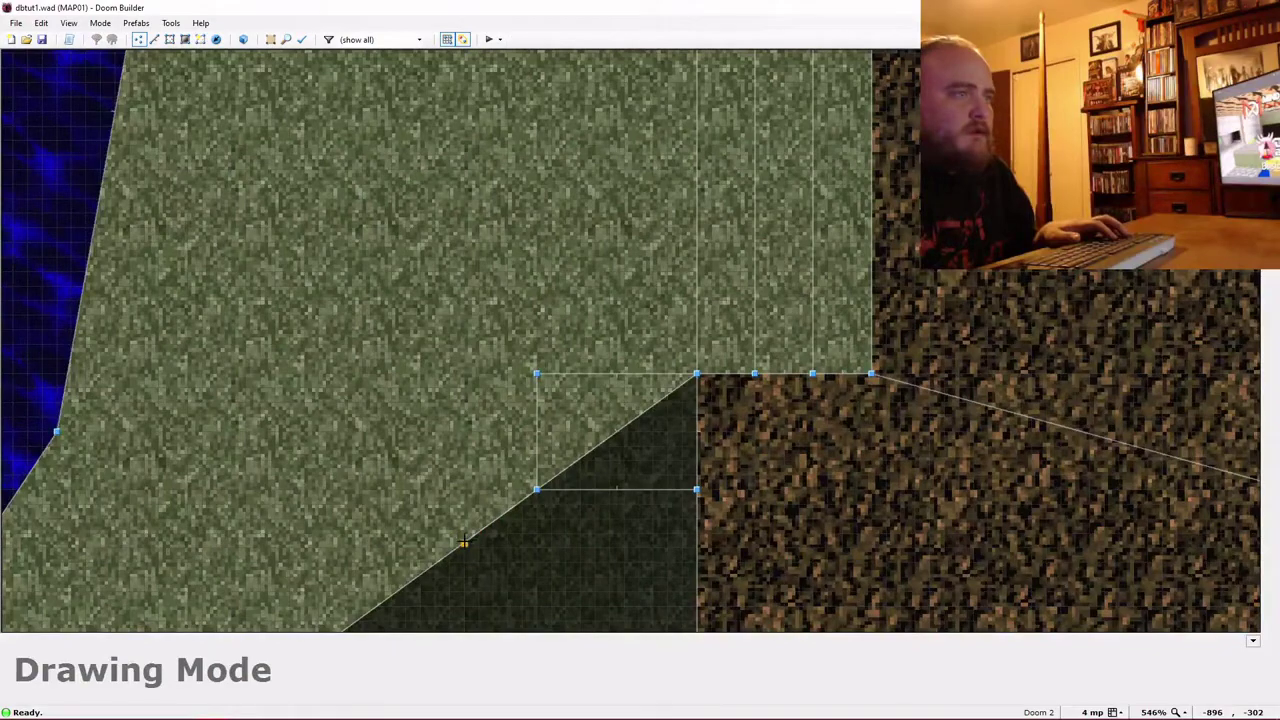
{"action": "key", "text": "w"}
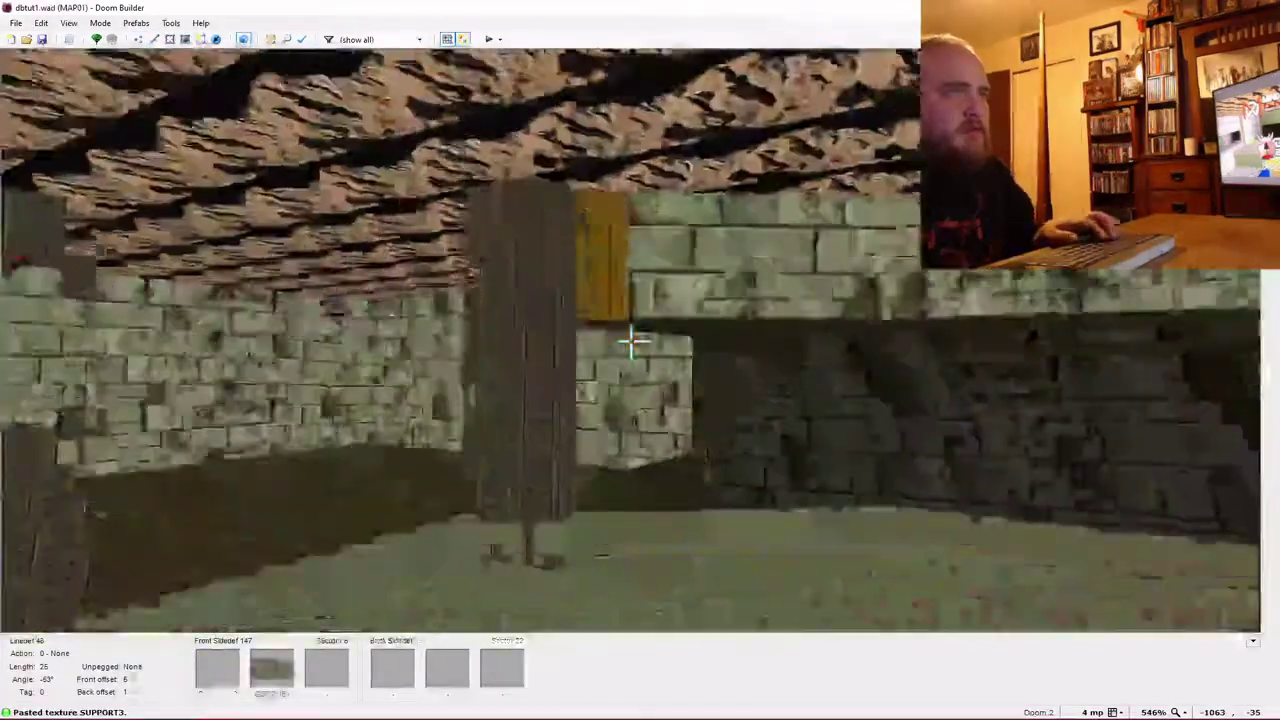
{"action": "key", "text": "s"}
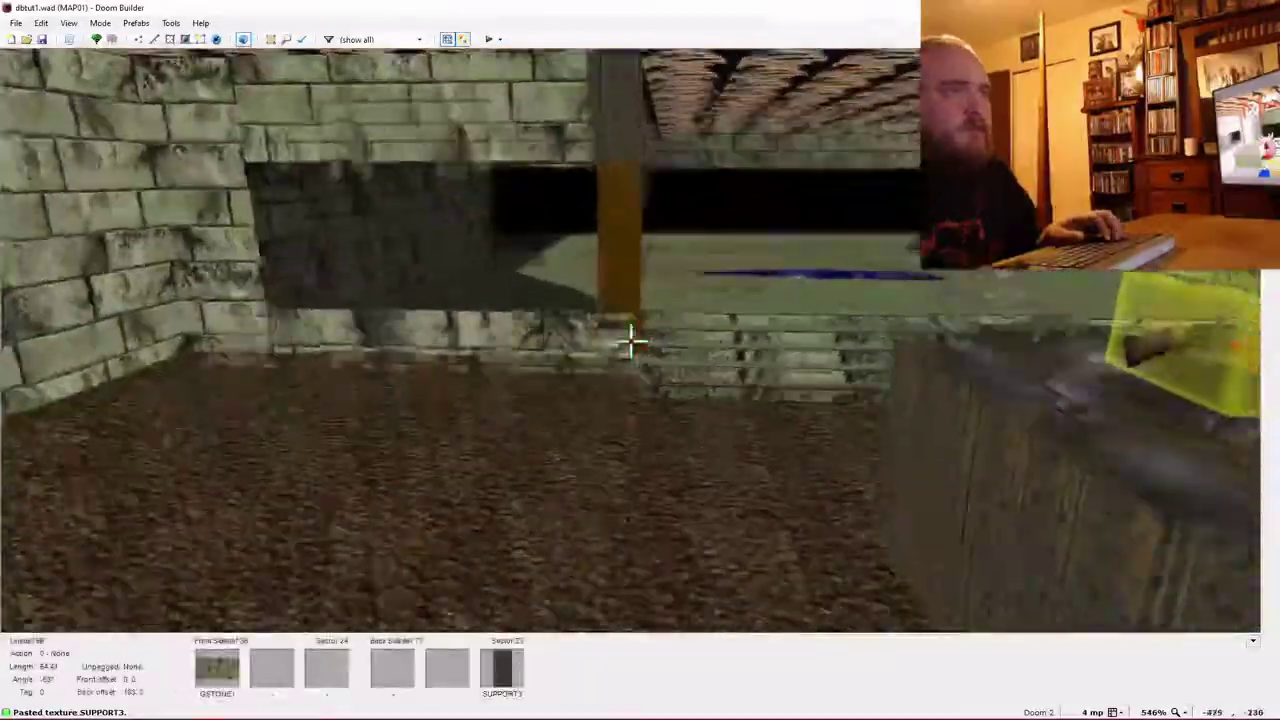
Examine the textured corner pillar and the courtyard's far walkway corners from several sides in the 3D view.
{"action": "key", "text": "e"}
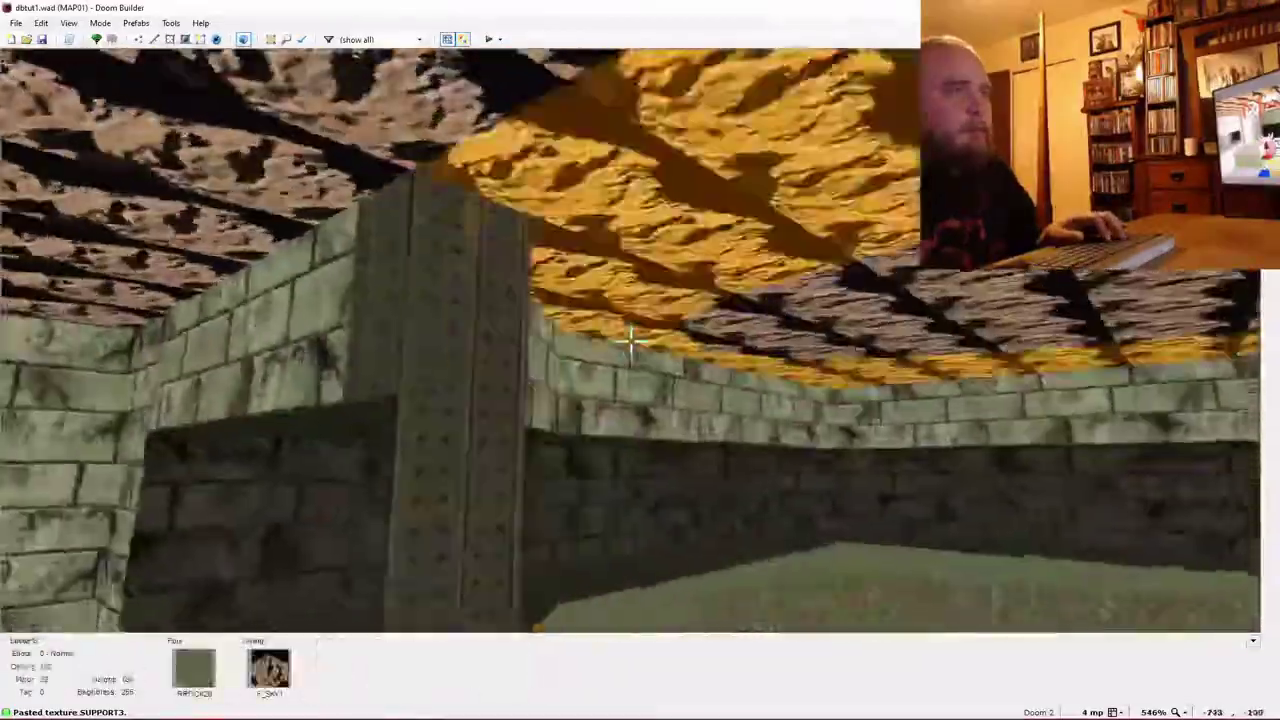
{"action": "key", "text": "s"}
{"action": "key", "text": "s"}
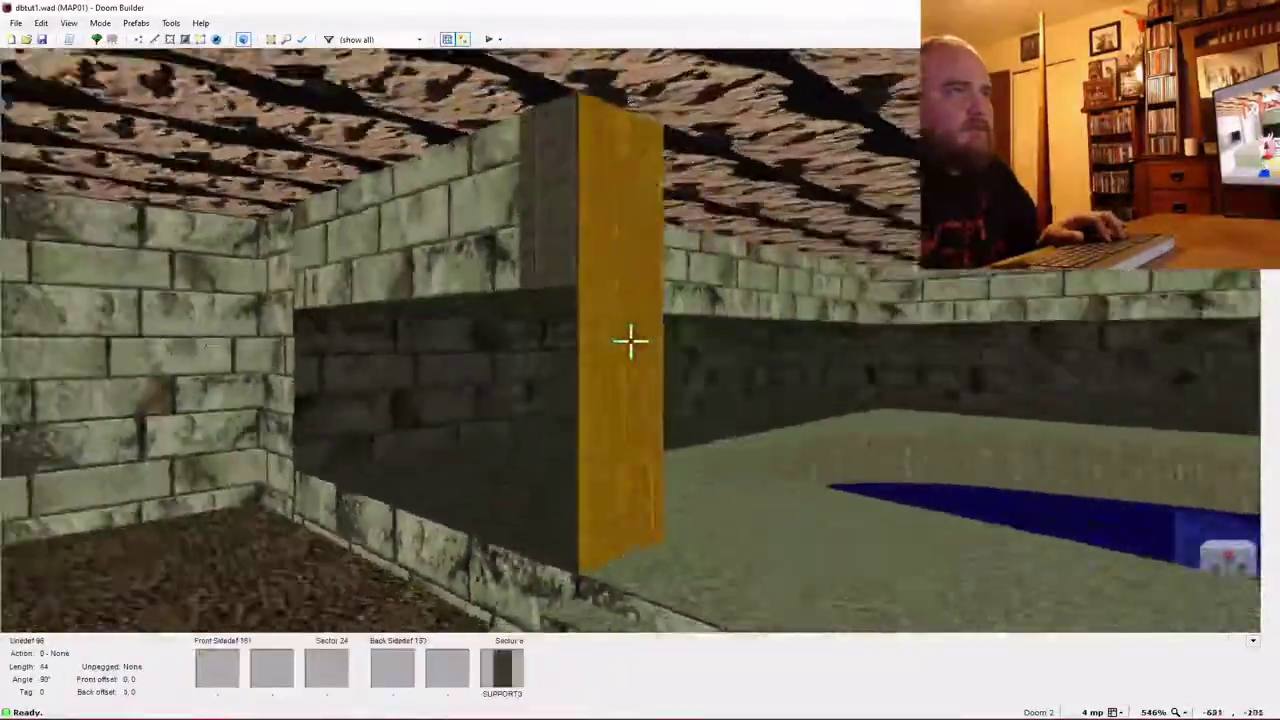
{"action": "key", "text": "f"}
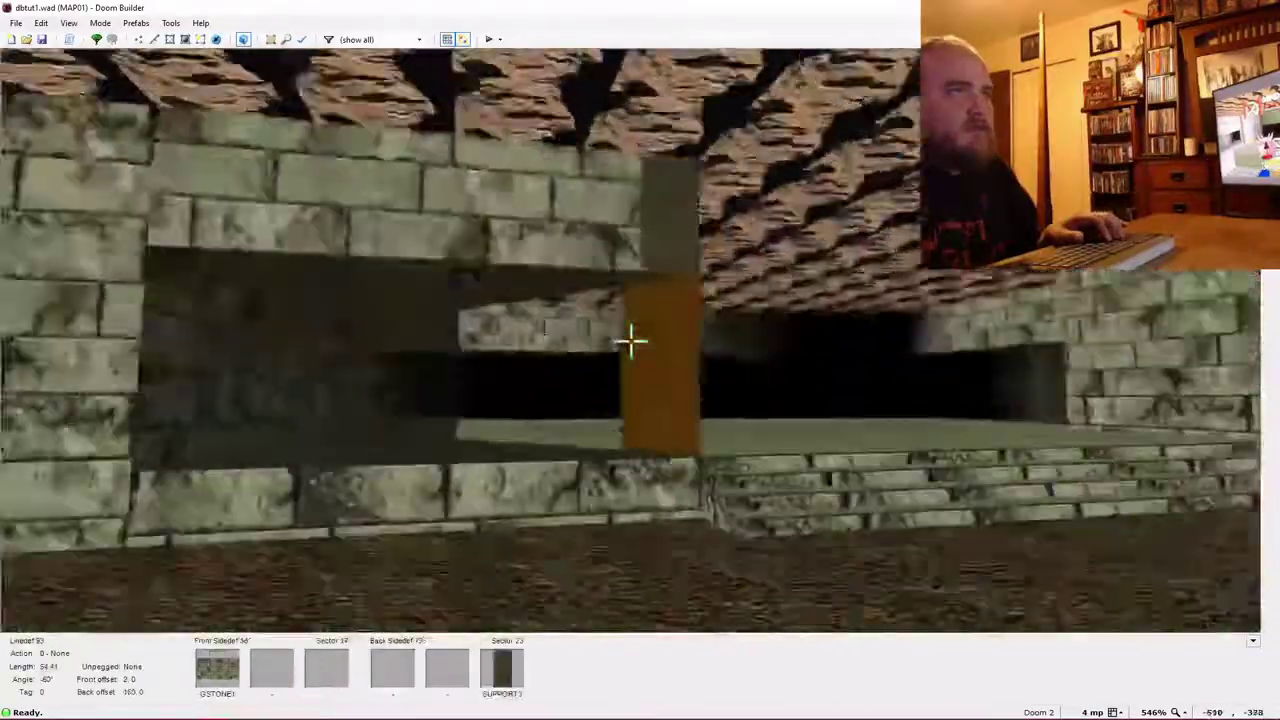
{"action": "key", "text": "e"}
{"action": "key", "text": "d"}
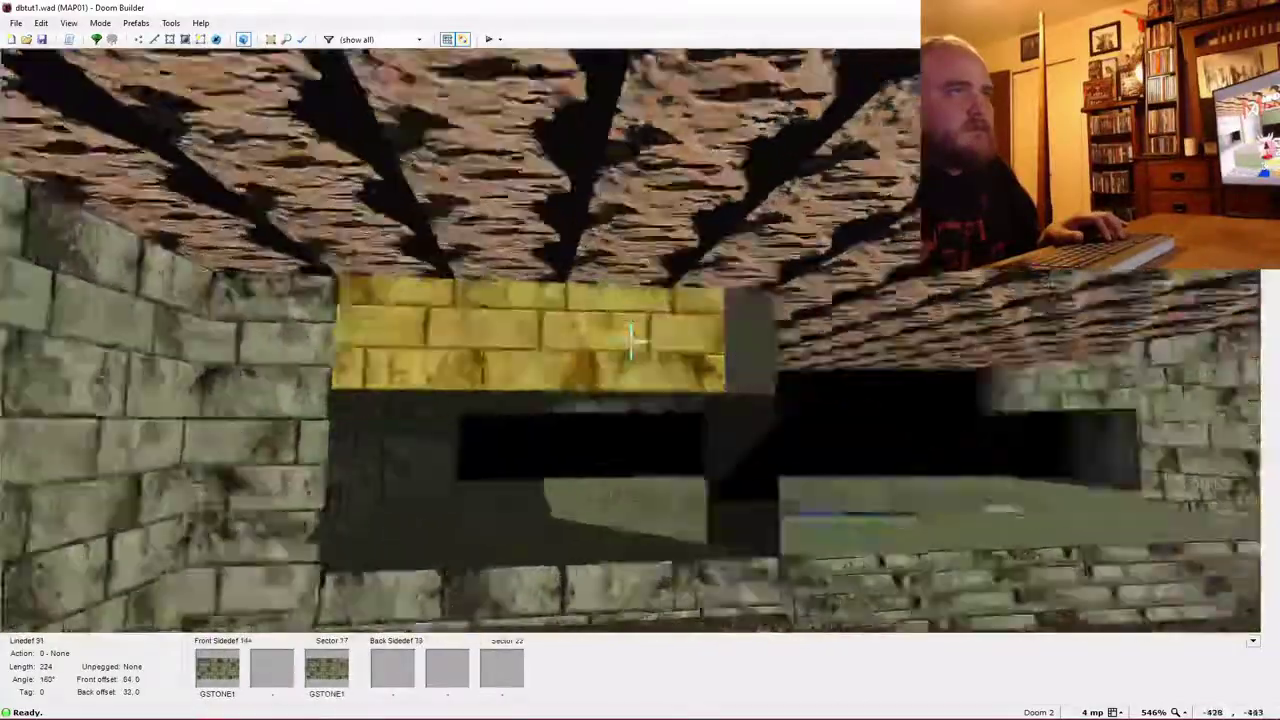
{"action": "key", "text": "e"}
{"action": "key", "text": "d"}
{"action": "key", "text": "e"}
{"action": "key", "text": "e"}
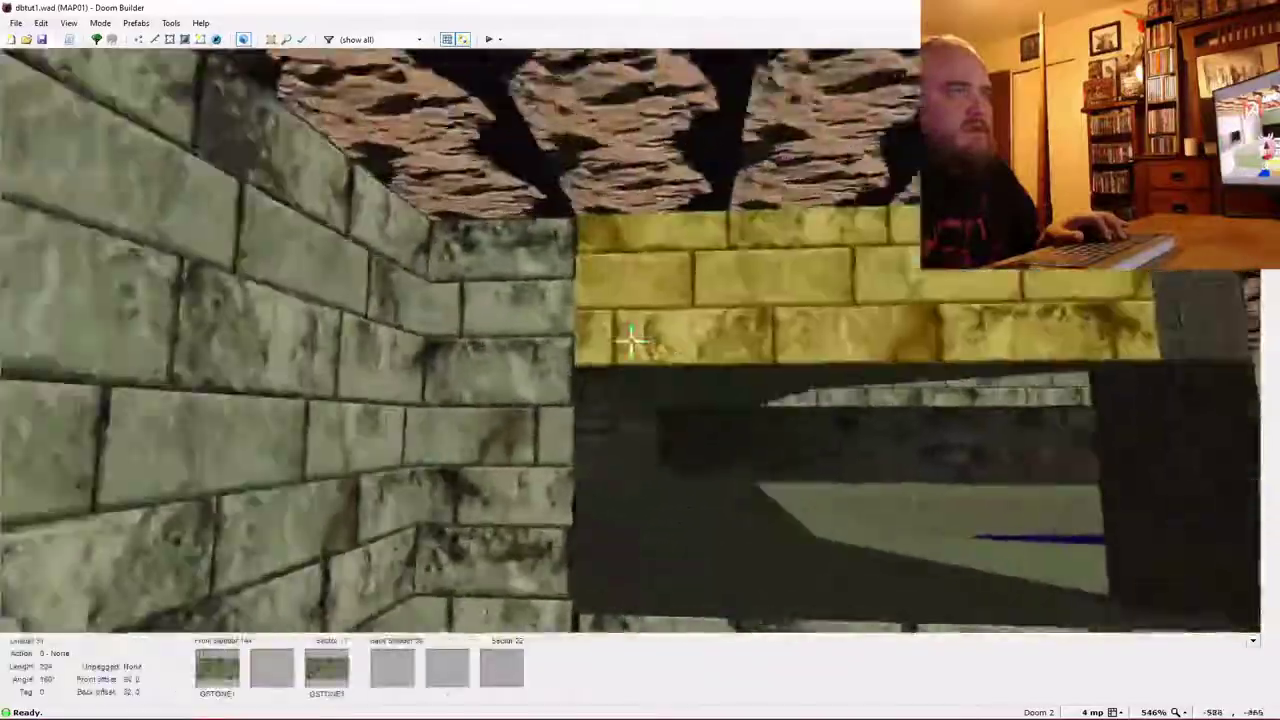
{"action": "key", "text": "d"}
{"action": "key", "text": "e"}
{"action": "key", "text": "e"}
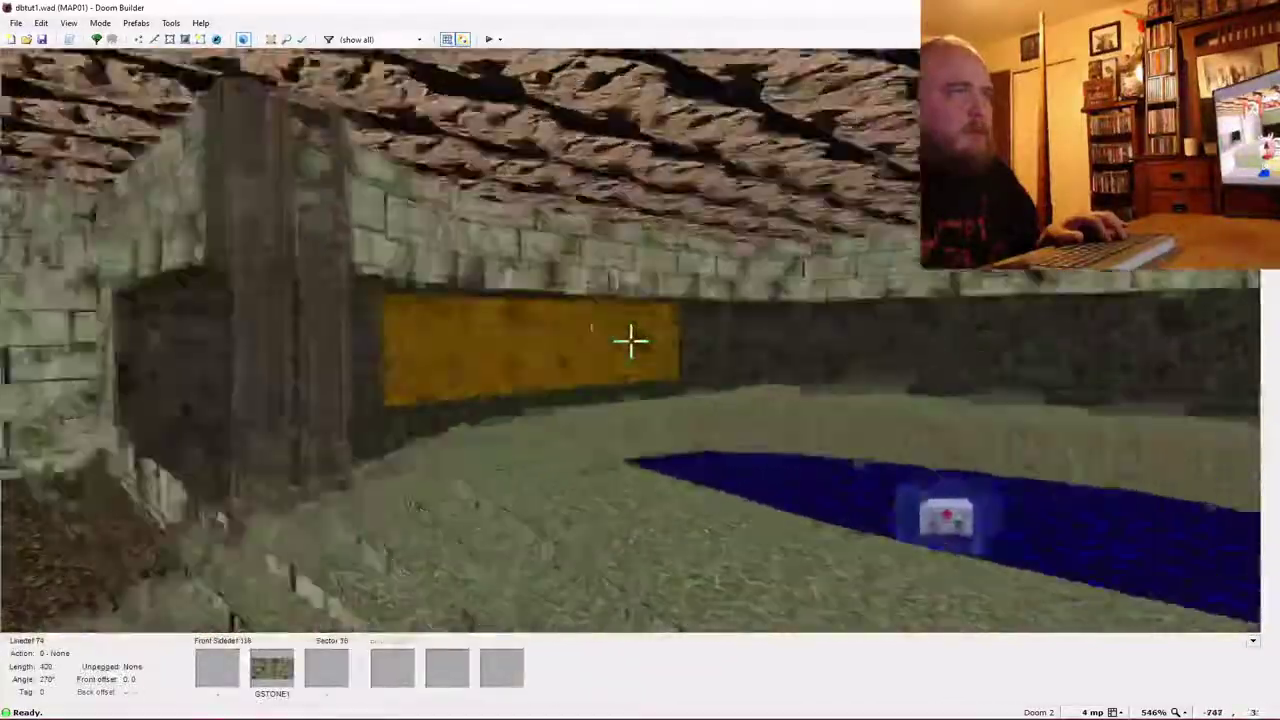
{"action": "key", "text": "e"}
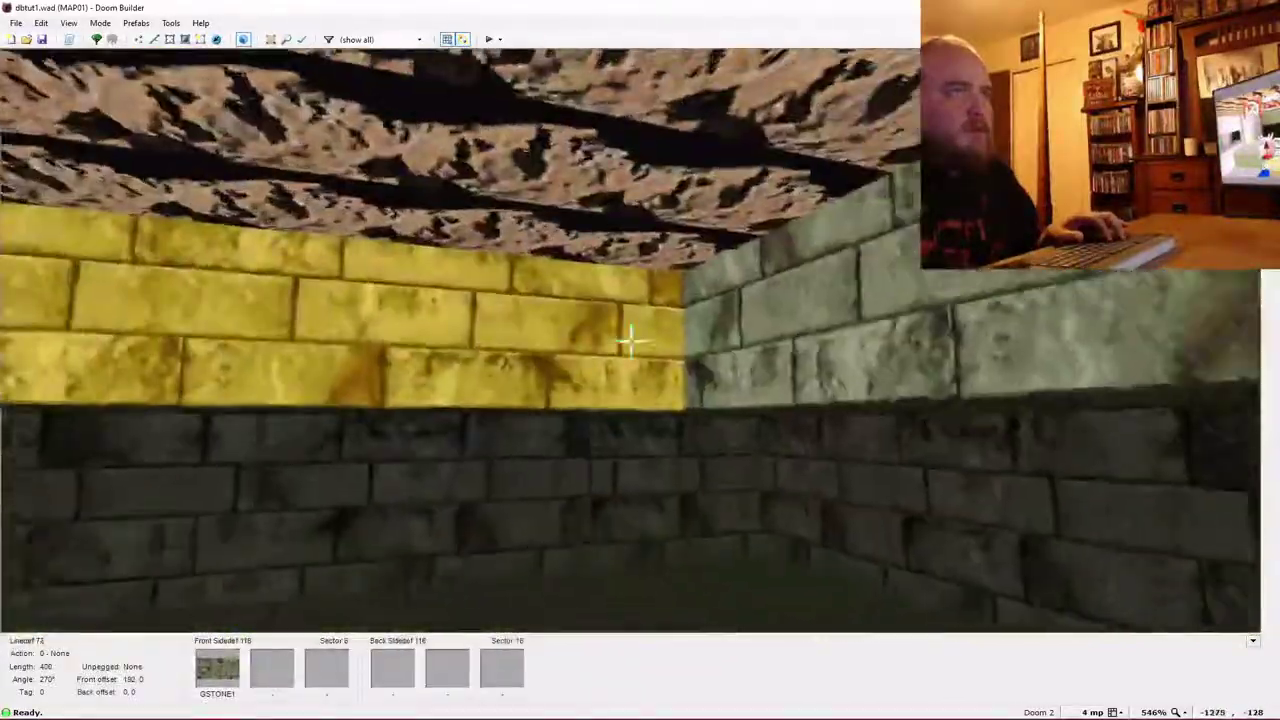
{"action": "key", "text": "w"}
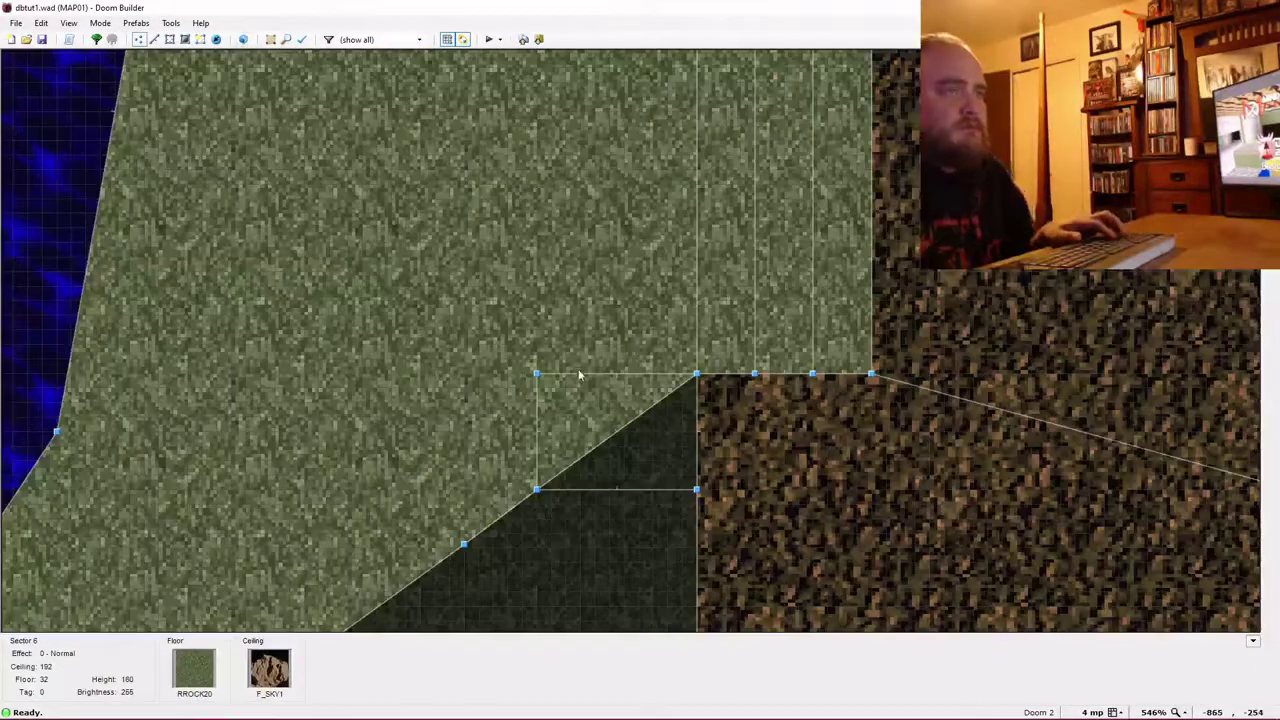
Draw a 32 by 32 unit square sector inside the courtyard's southwest corner, against the walkway edges.
{"action": "key", "text": "v"}
{"action": "scroll", "coordinate": [503, 420], "scroll_direction": "down", "scroll_amount": 10}
{"action": "scroll", "coordinate": [417, 451], "scroll_direction": "up", "scroll_amount": 6}
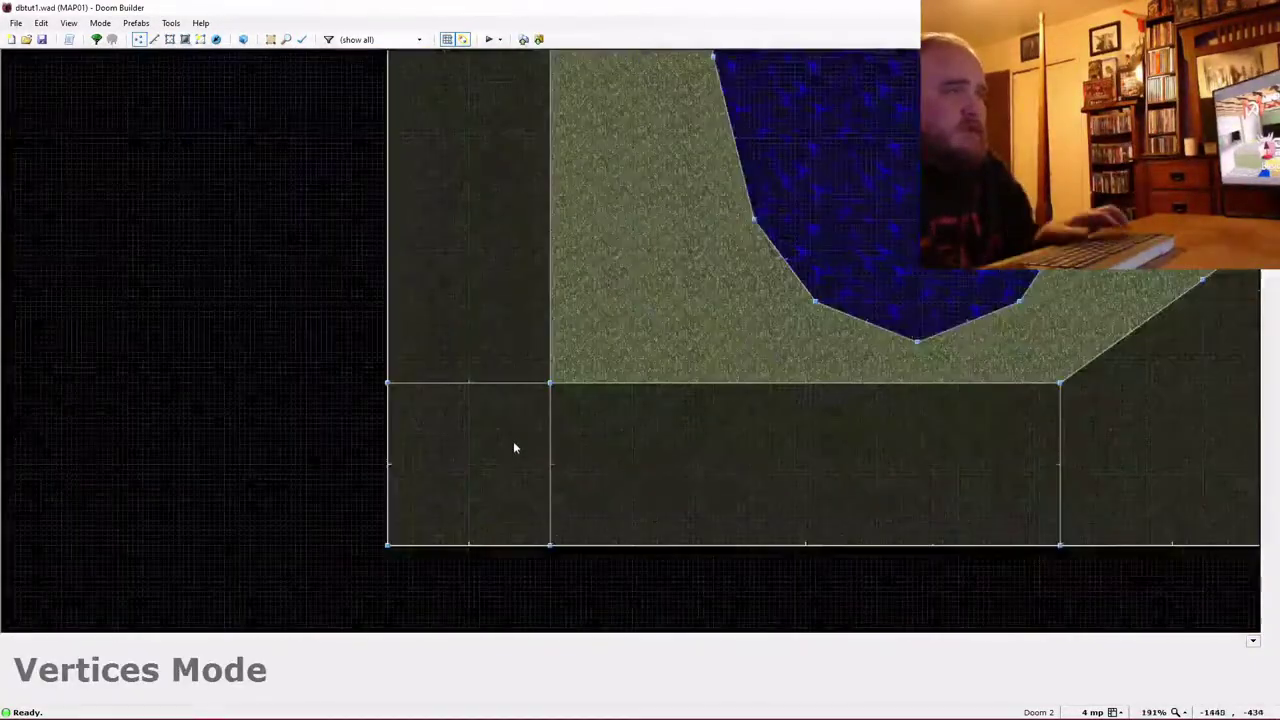
{"action": "scroll", "coordinate": [559, 391], "scroll_direction": "up", "scroll_amount": 1}
{"action": "key", "text": "d"}
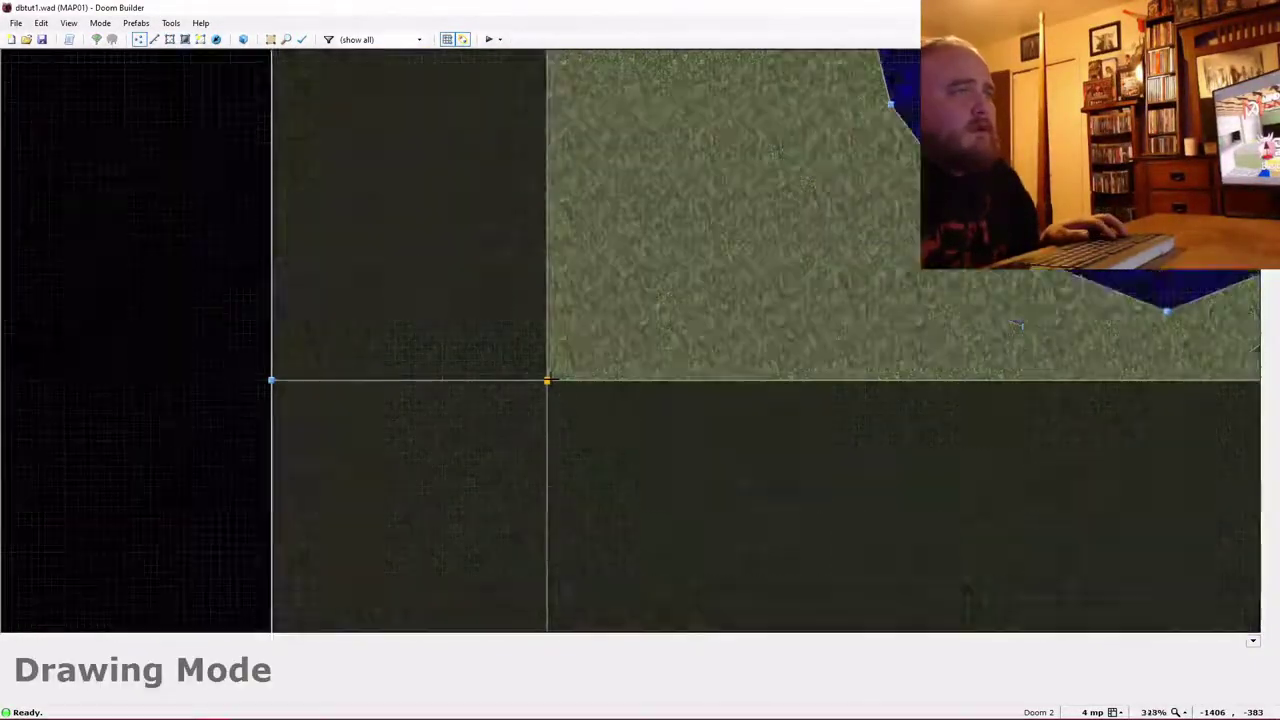
{"action": "scroll", "coordinate": [547, 381], "scroll_direction": "up", "scroll_amount": 2}
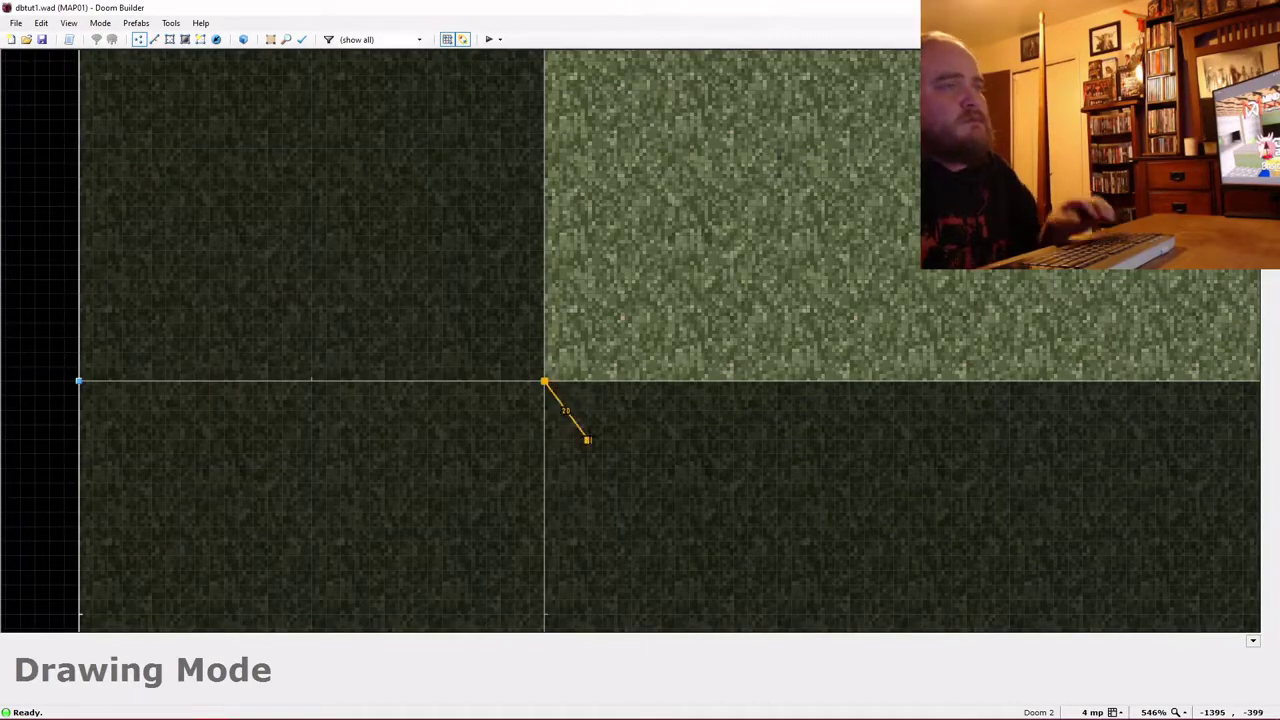
{"action": "right_click", "coordinate": [619, 369]}
{"action": "key", "text": "w"}
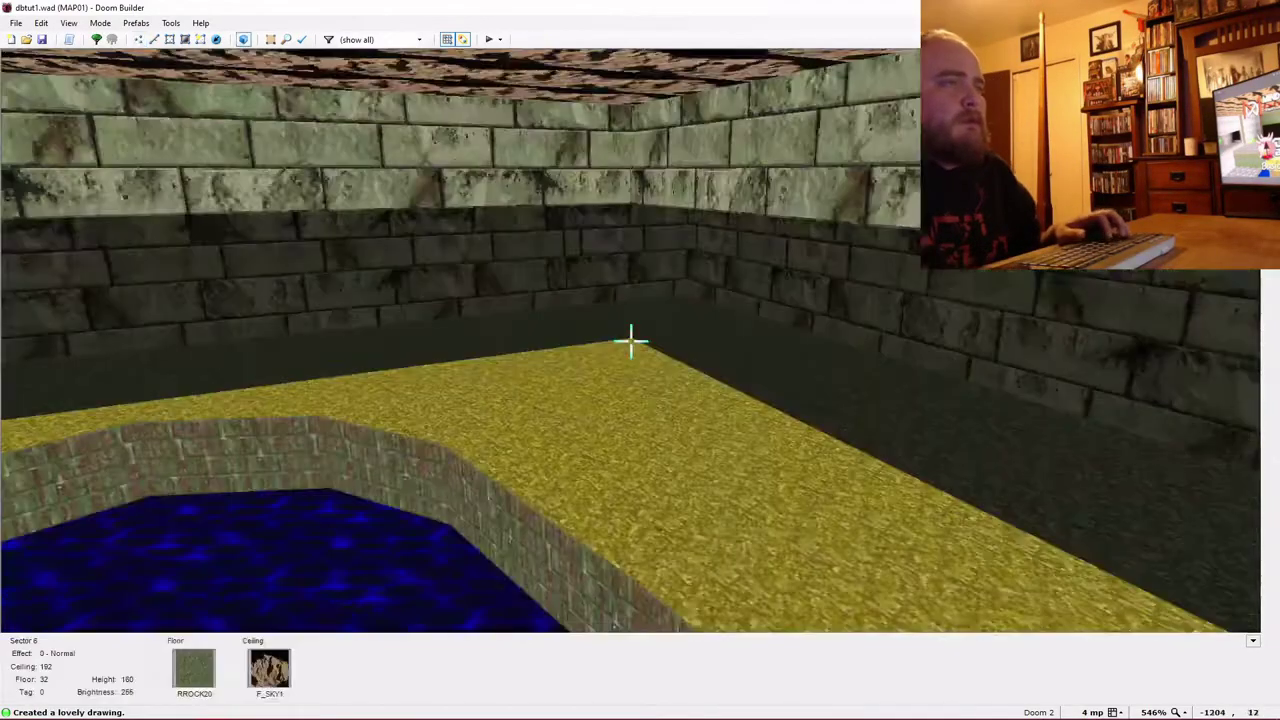
{"action": "key", "text": "w"}
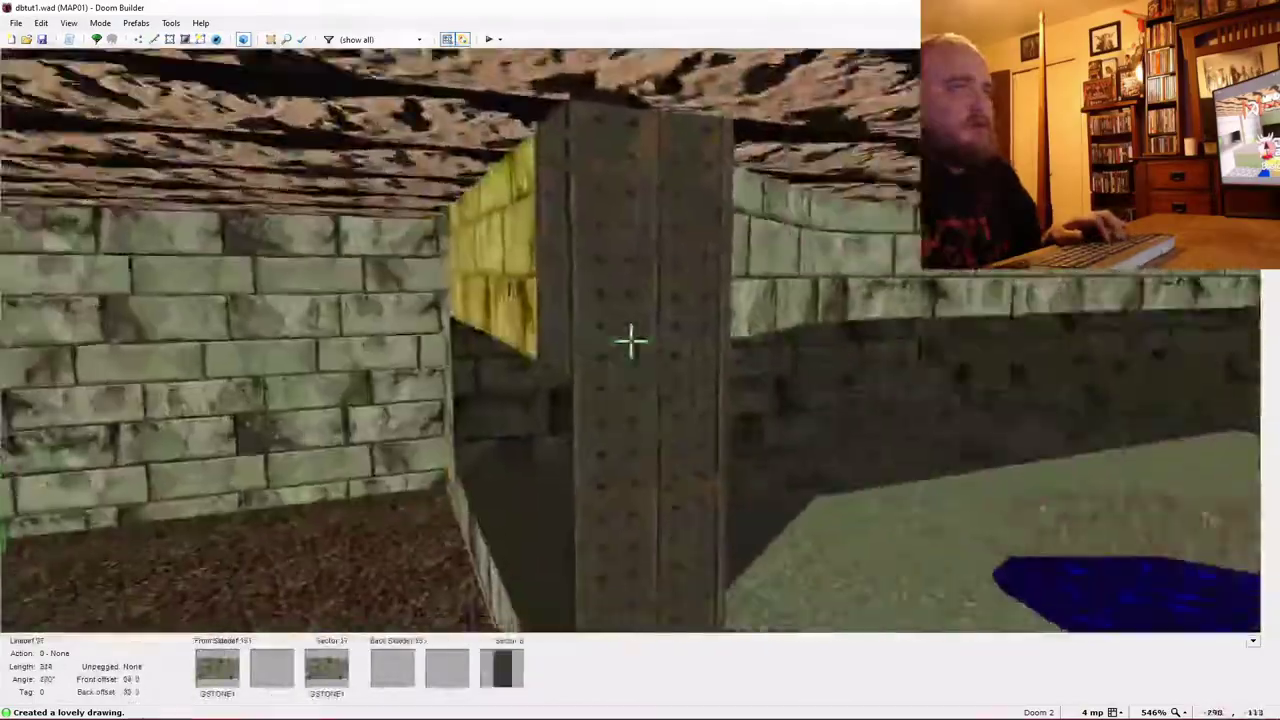
{"action": "key", "text": "e"}
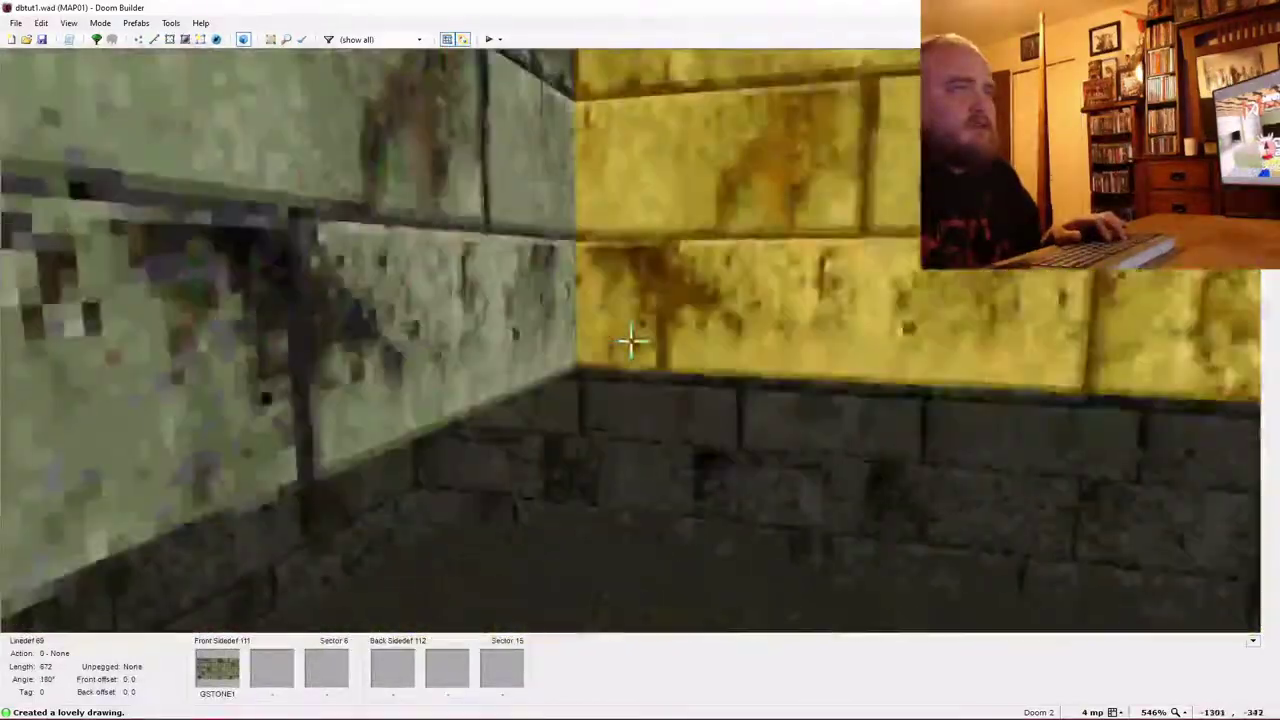
{"action": "key", "text": "q"}
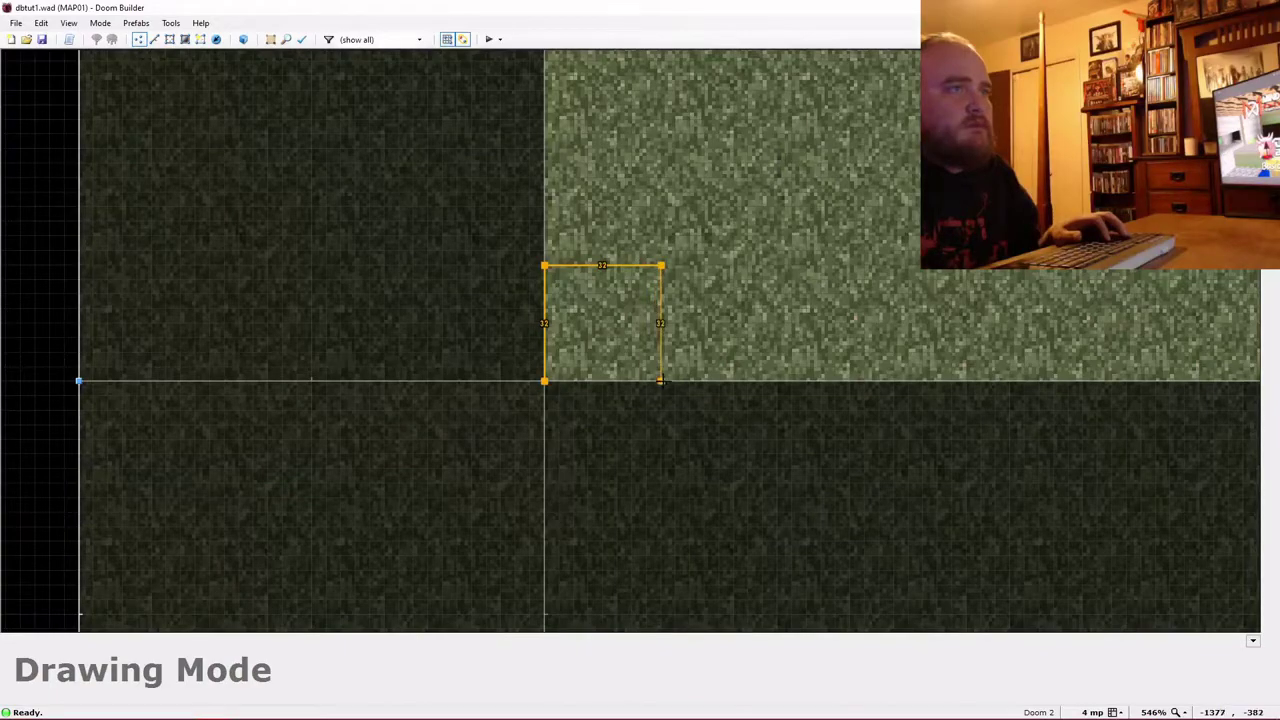
{"action": "key", "text": "q"}
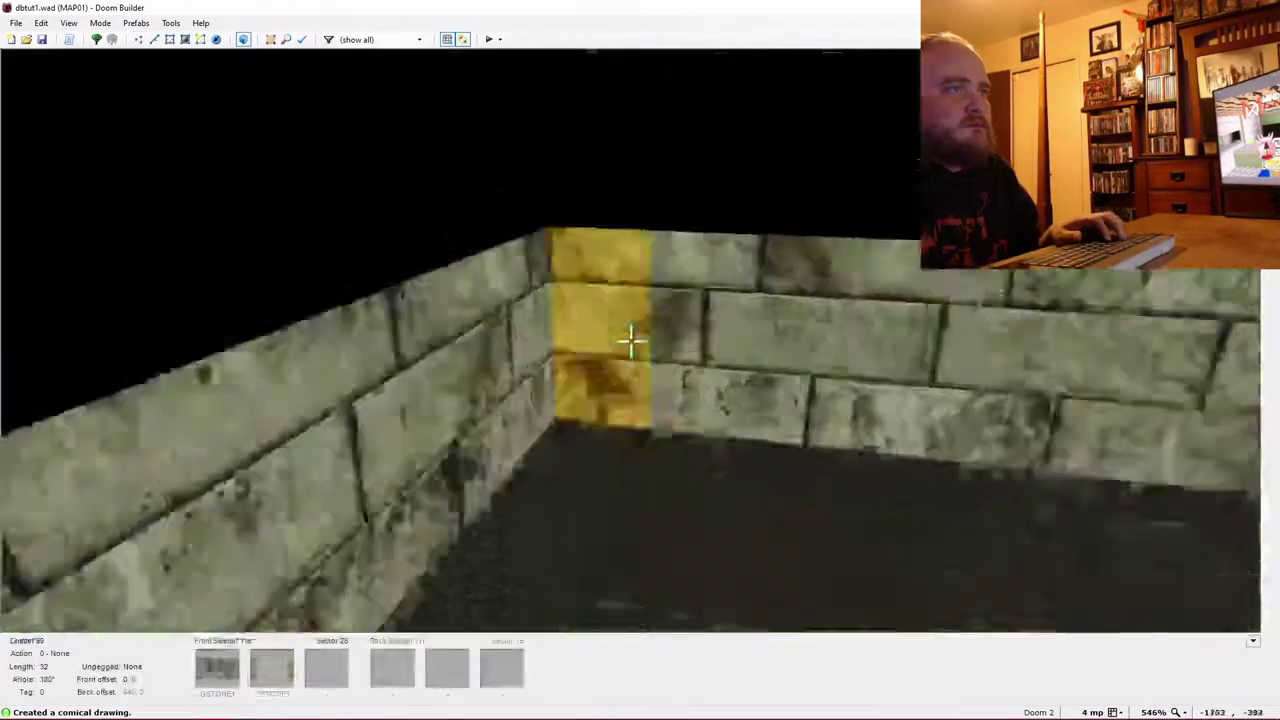
Raise the floor of the southwest square sector to 192 to form a pillar.
{"action": "scroll", "coordinate": [630, 342], "scroll_direction": "up", "scroll_amount": 5}
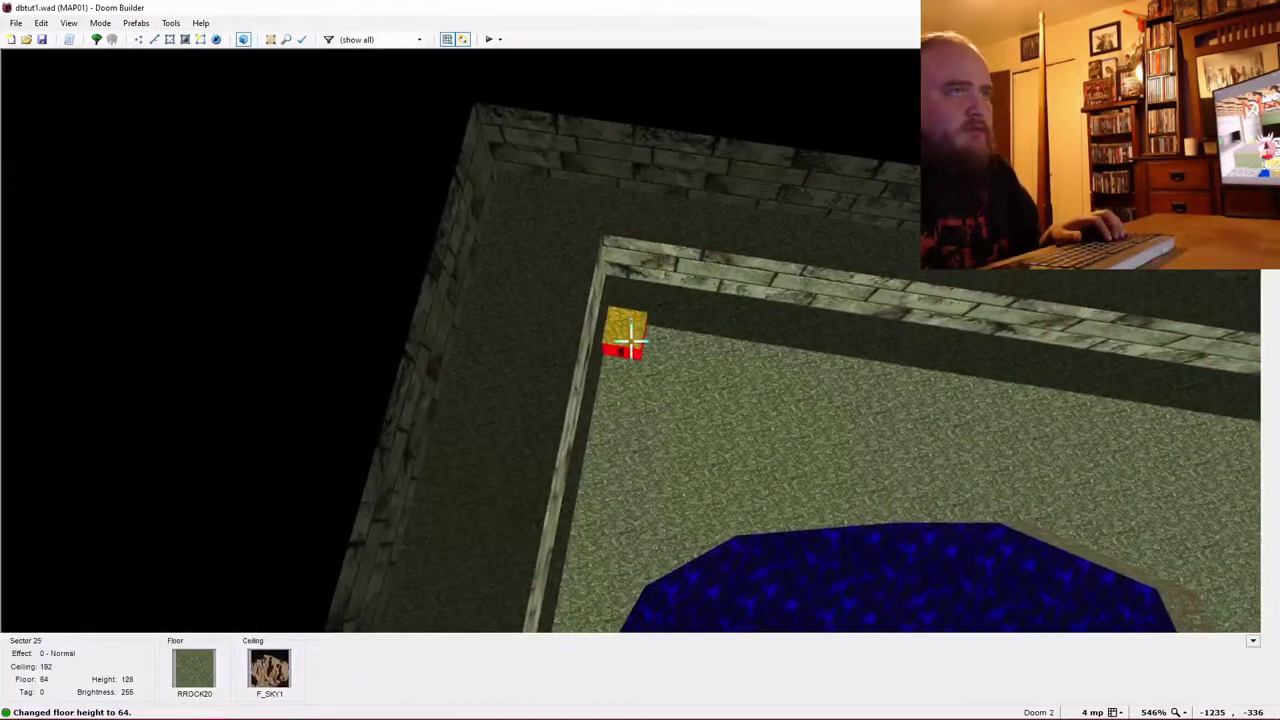
{"action": "scroll", "coordinate": [630, 342], "scroll_direction": "up", "scroll_amount": 7}
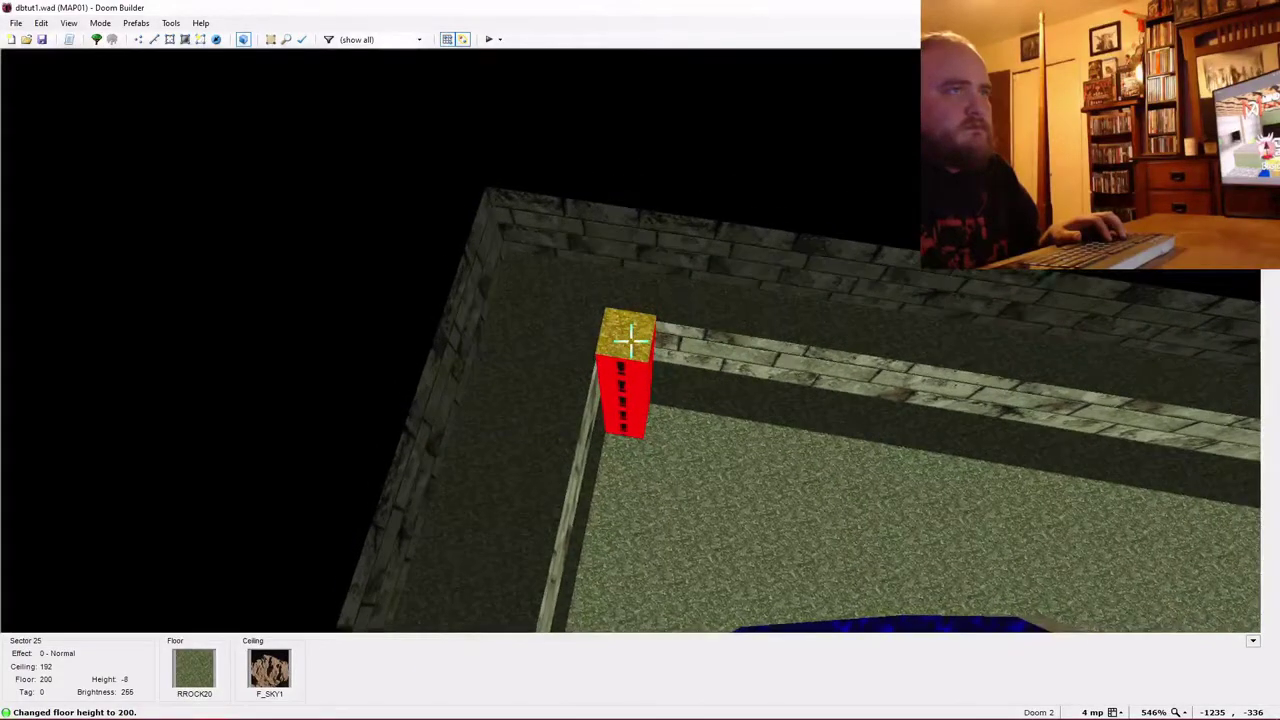
{"action": "scroll", "coordinate": [630, 342], "scroll_direction": "down", "scroll_amount": 1}
Paste the SUPPORT3 texture onto the southwest pillar's courtyard and walkway faces.
{"action": "key", "text": "e"}
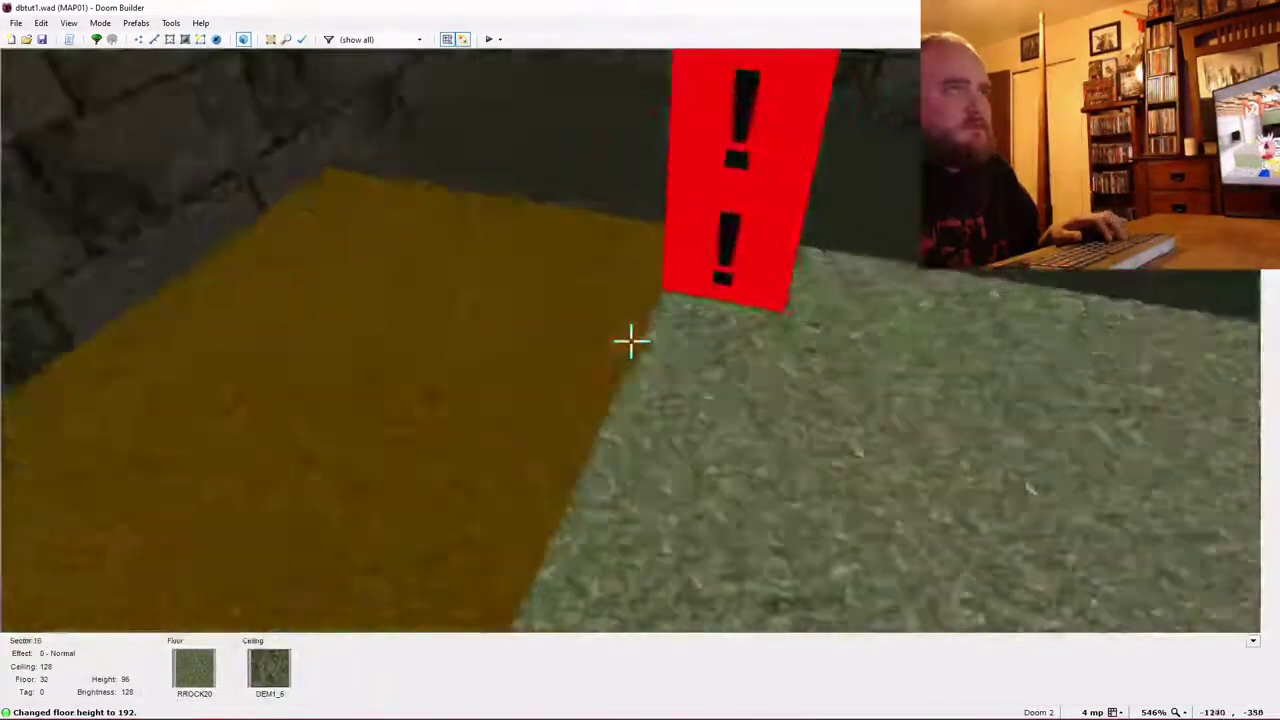
{"action": "key", "text": "ctrl+v"}
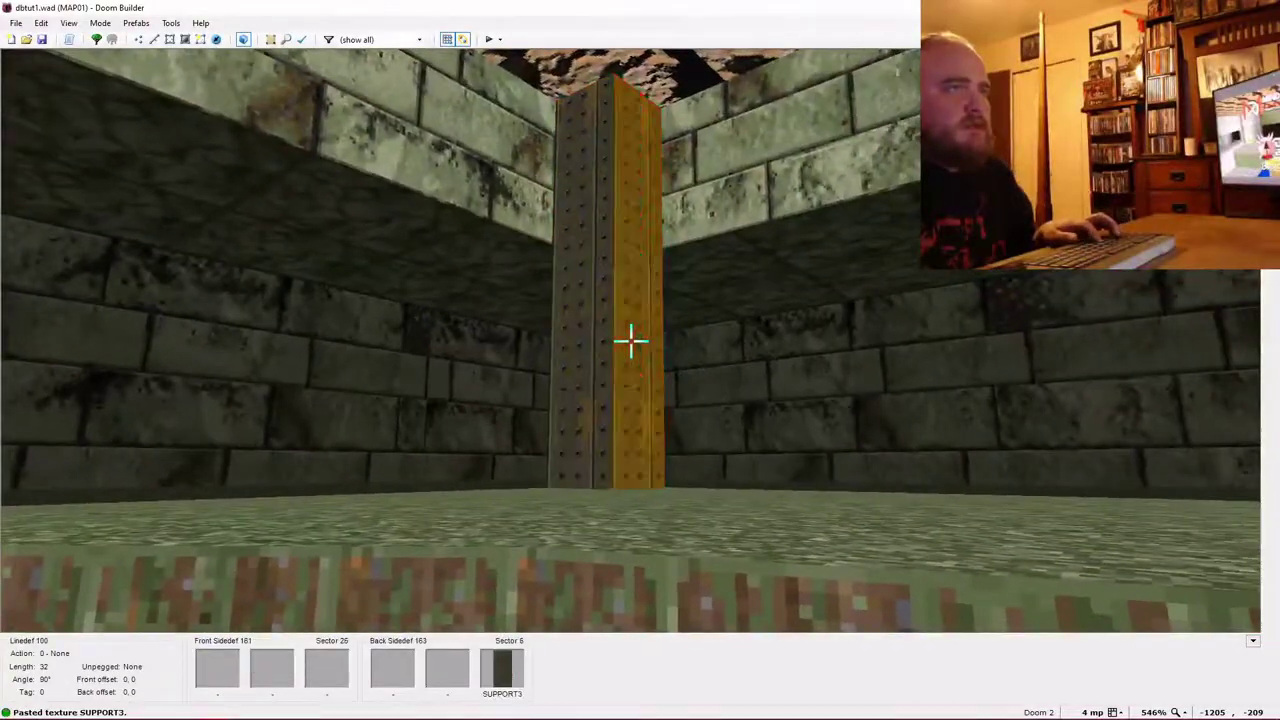
{"action": "key", "text": "e"}
{"action": "key", "text": "ctrl+v"}
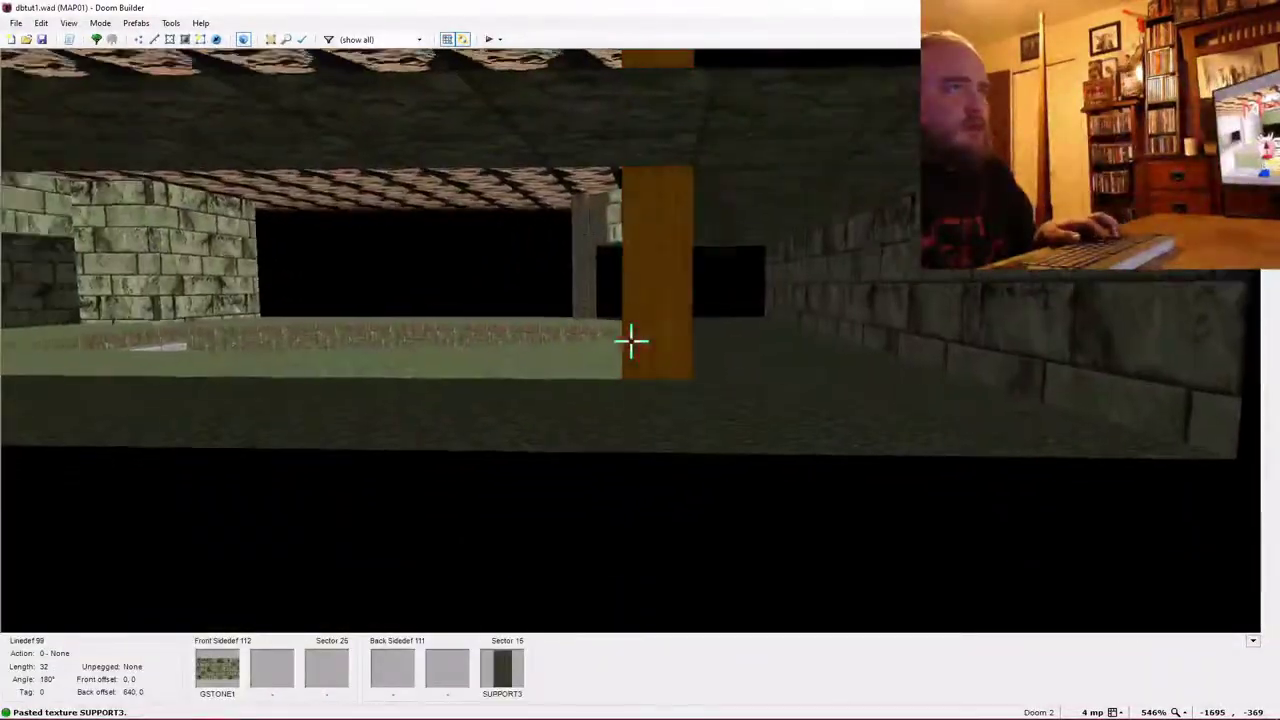
{"action": "key", "text": "e"}
{"action": "key", "text": "ctrl+v"}
{"action": "key", "text": "e"}
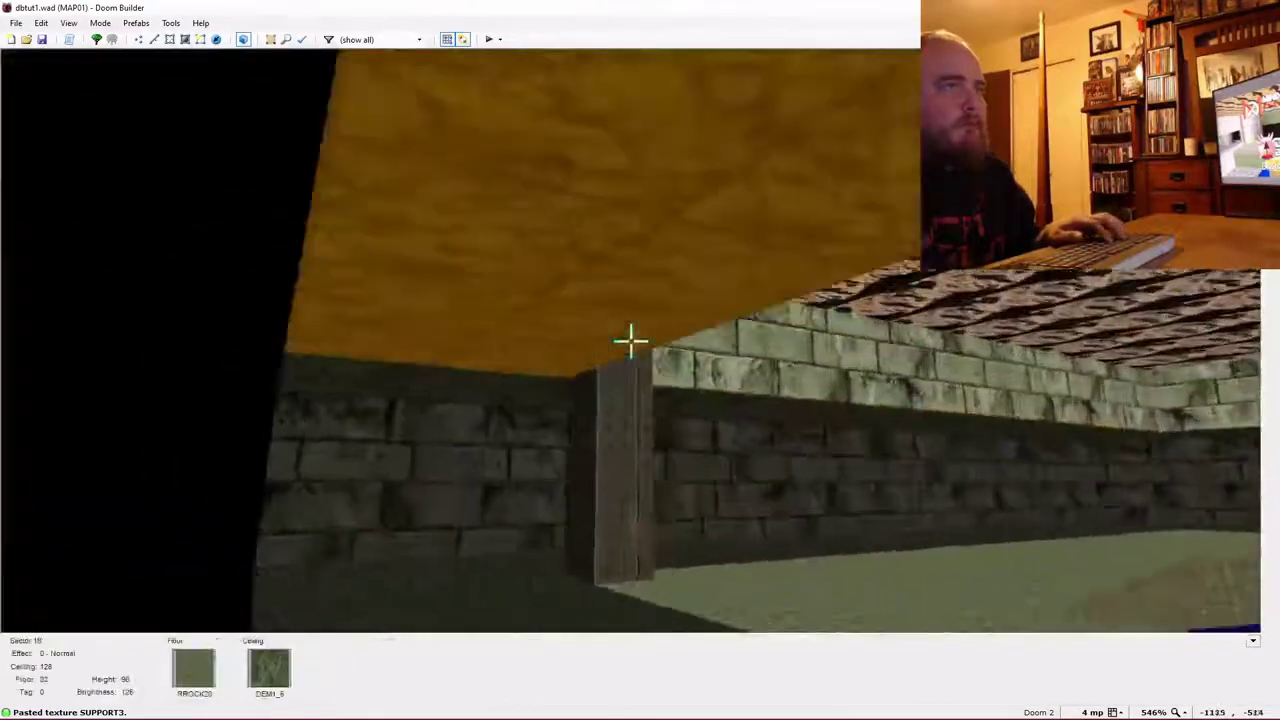
Add vertices 16 units beyond the southwest pillar on both walkway edges, then paste and auto-align SUPPORT3 on the short upper walls.
{"action": "key", "text": "q"}
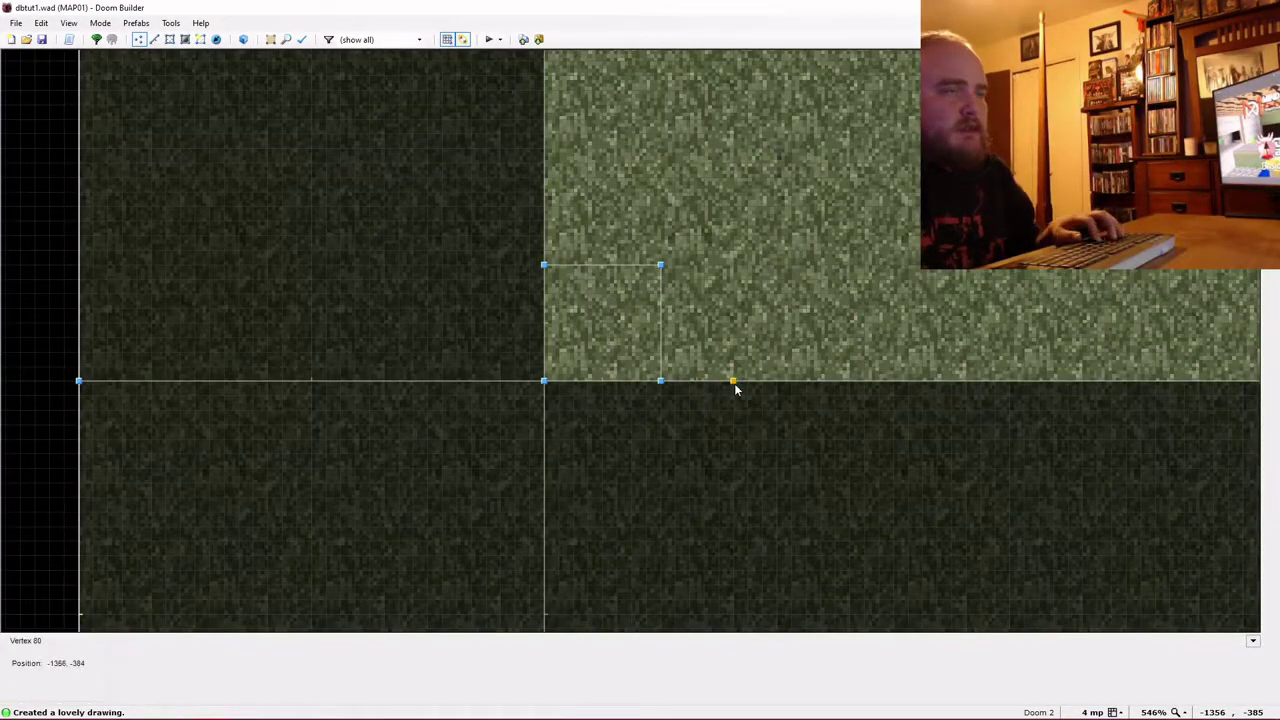
{"action": "mouse_move", "coordinate": [735, 386]}
{"action": "left_mouse_down"}
{"action": "mouse_move", "coordinate": [775, 388]}
{"action": "mouse_move", "coordinate": [722, 381]}
{"action": "left_mouse_up"}
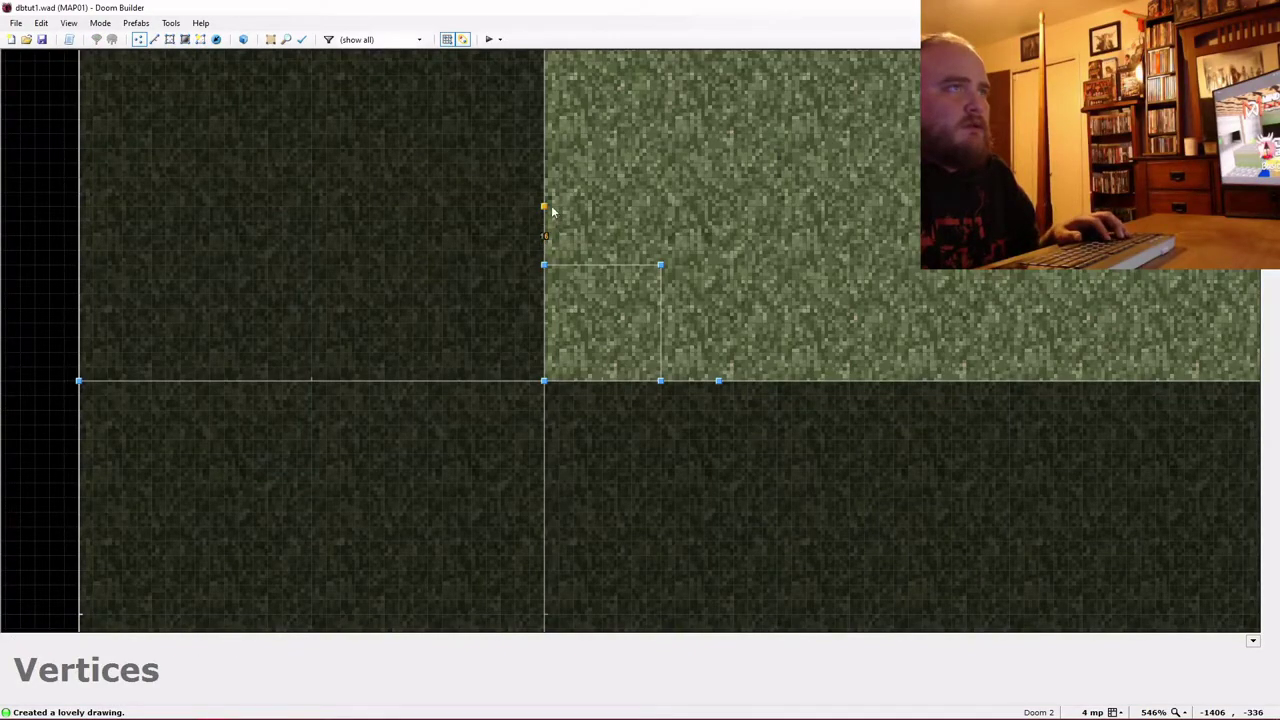
{"action": "key", "text": "w"}
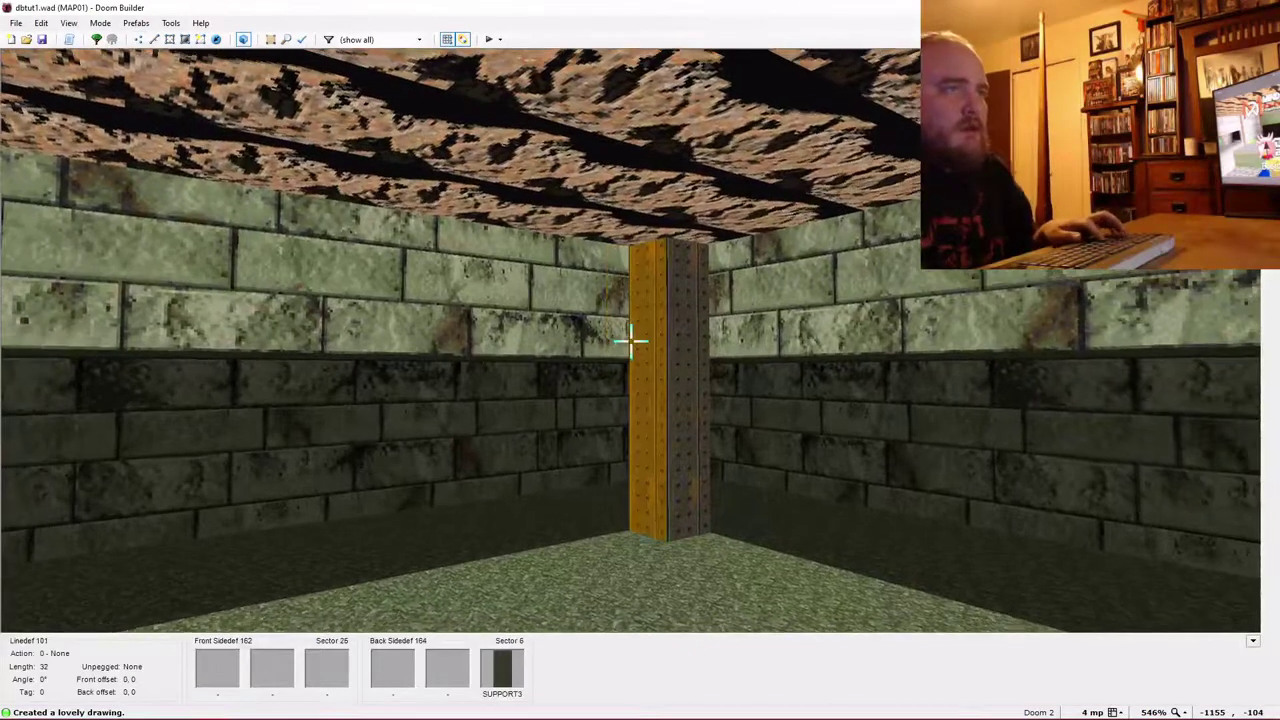
{"action": "key", "text": "ctrl+v"}
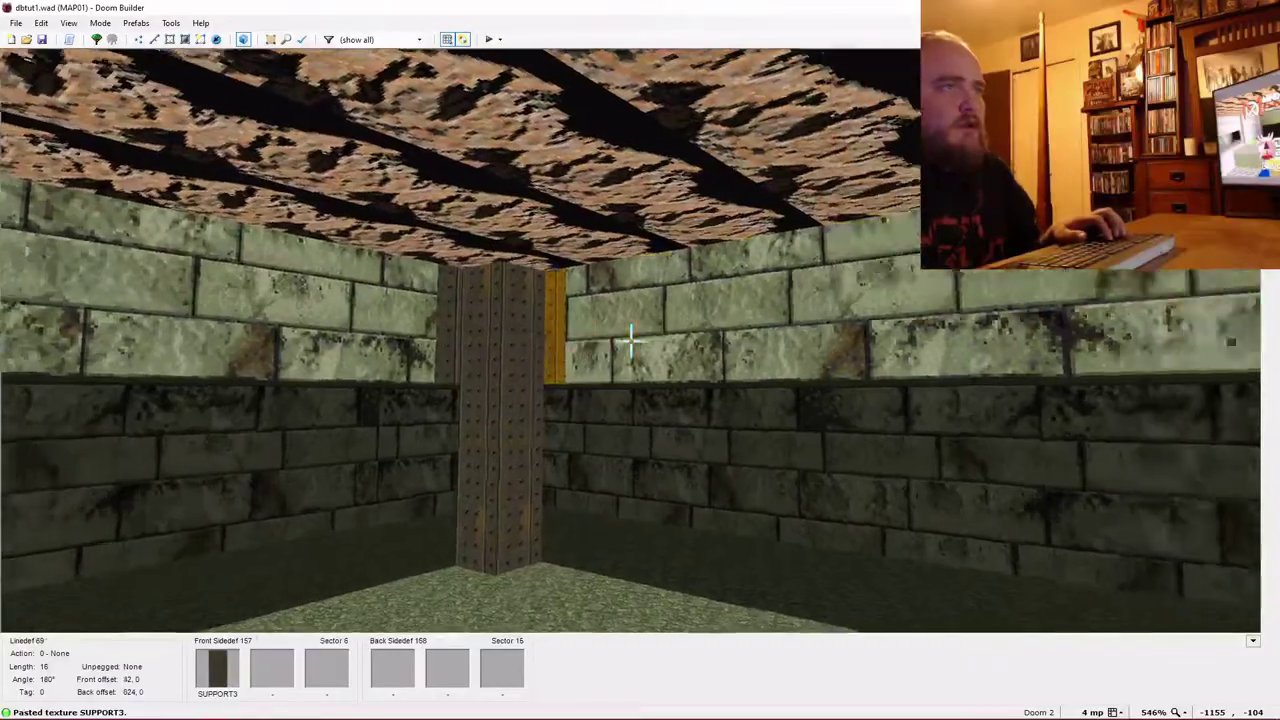
{"action": "key", "text": "a"}
{"action": "key", "text": "e"}
{"action": "key", "text": "w"}
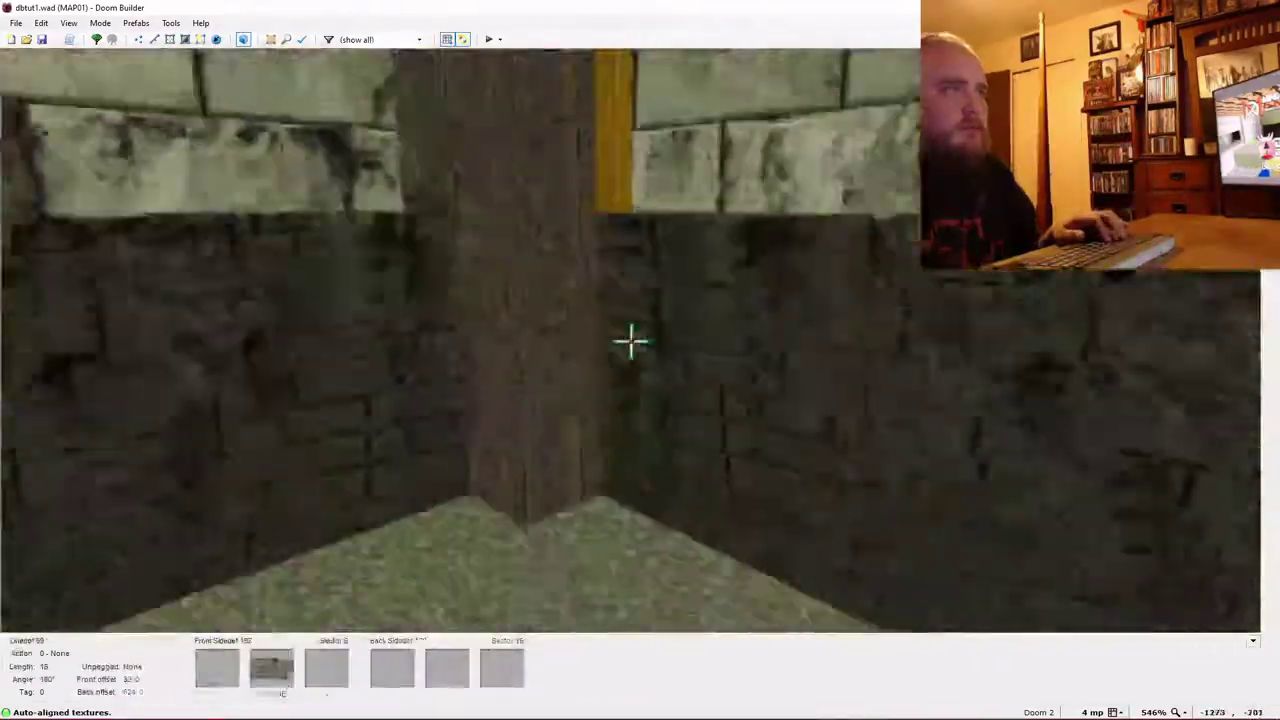
Draw a 32 by 32 unit square sector in the courtyard's northwest corner and add vertices 16 units beyond it on both walkway edges.
{"action": "key", "text": "d"}
{"action": "key", "text": "e"}
{"action": "key", "text": "w"}
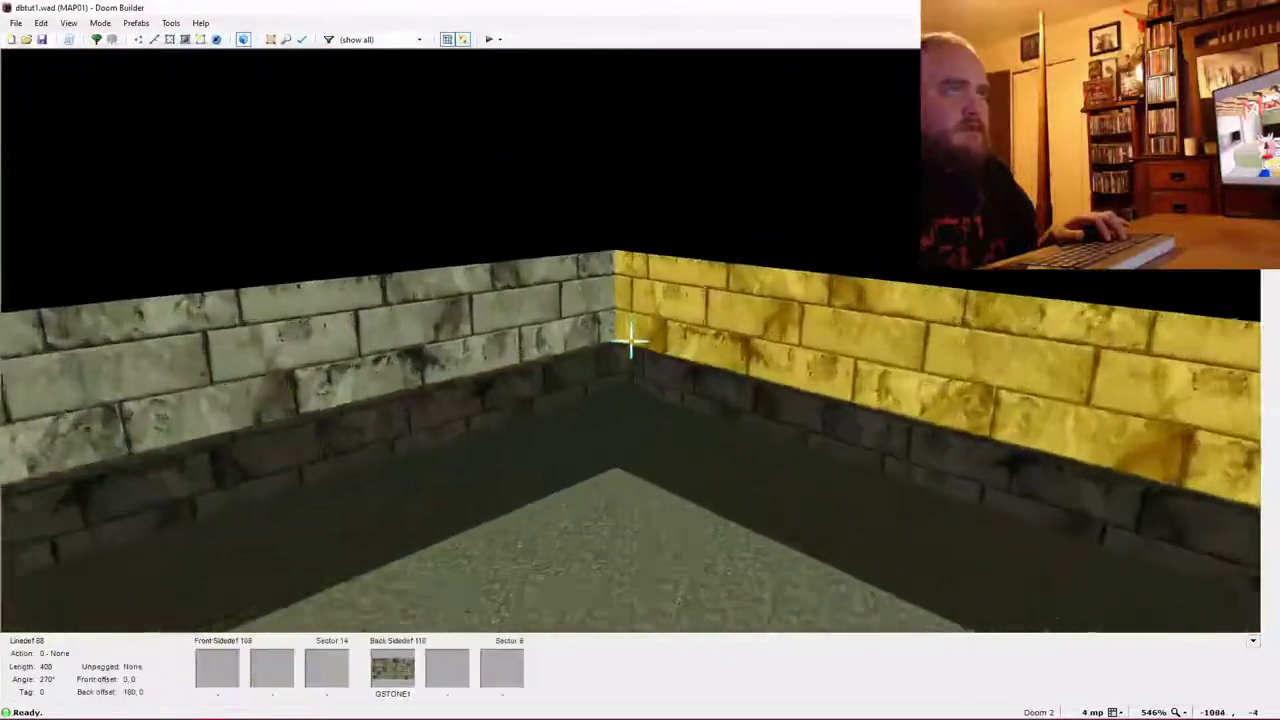
{"action": "key", "text": "v"}
{"action": "scroll", "coordinate": [630, 260], "scroll_direction": "down", "scroll_amount": 4}
{"action": "key", "text": "Up"}
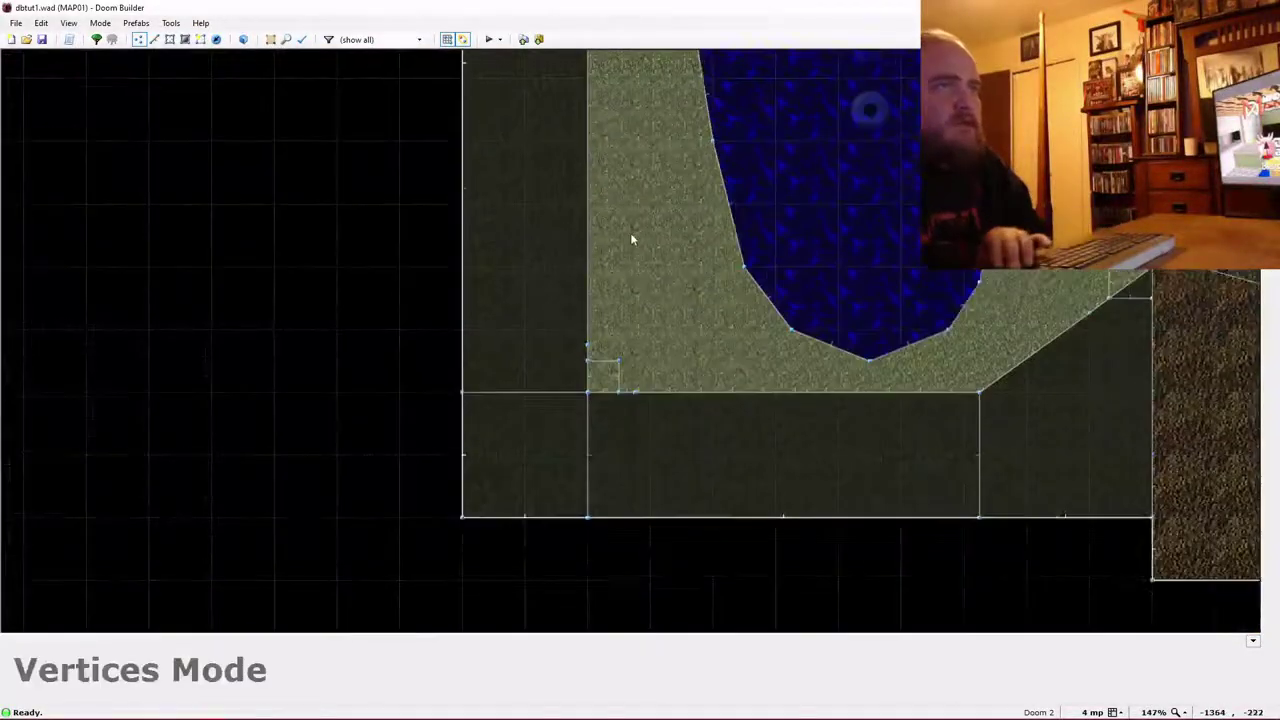
{"action": "scroll", "coordinate": [597, 283], "scroll_direction": "up", "scroll_amount": 1}
{"action": "scroll", "coordinate": [597, 283], "scroll_direction": "up", "scroll_amount": 5}
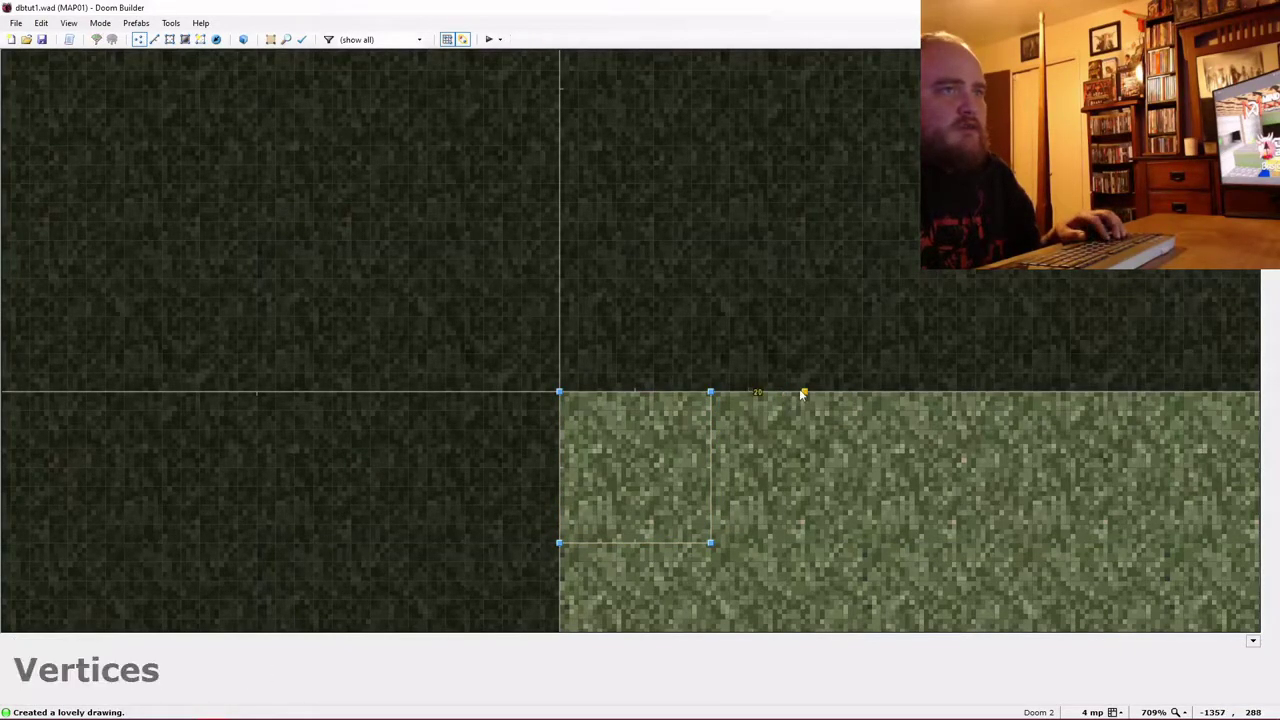
{"action": "scroll", "coordinate": [780, 415], "scroll_direction": "down", "scroll_amount": 4}
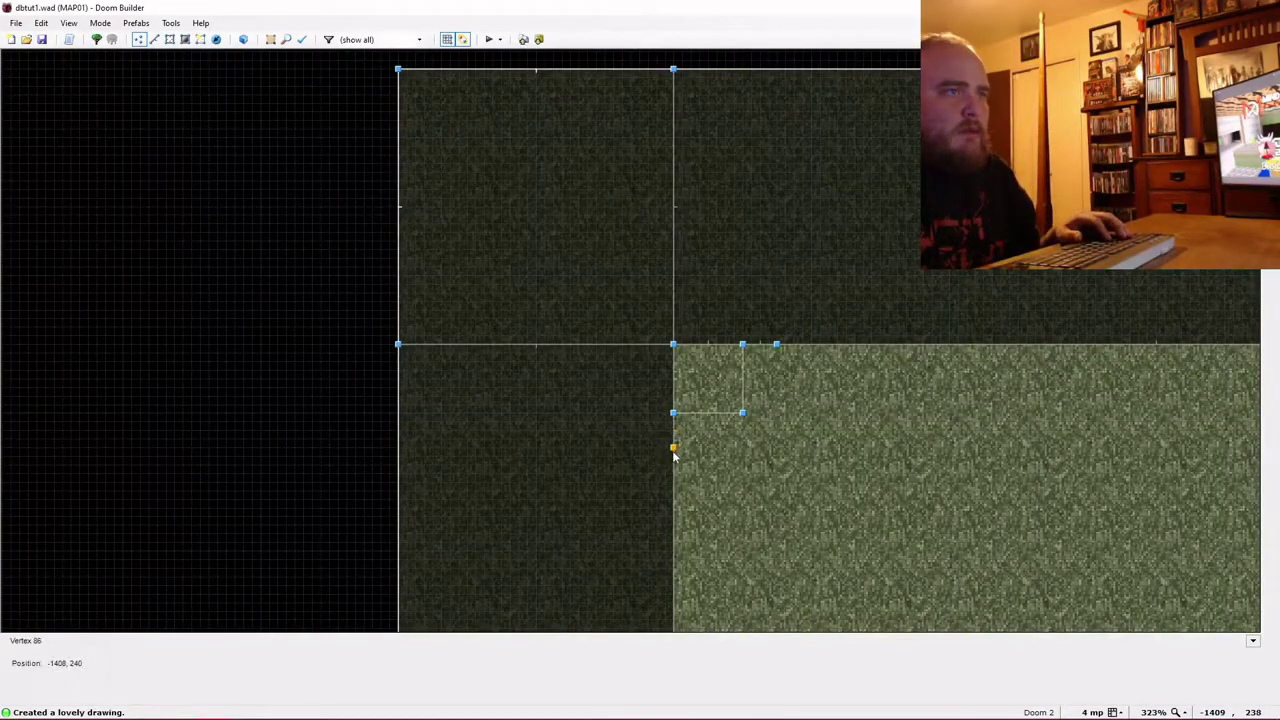
{"action": "key", "text": "w"}
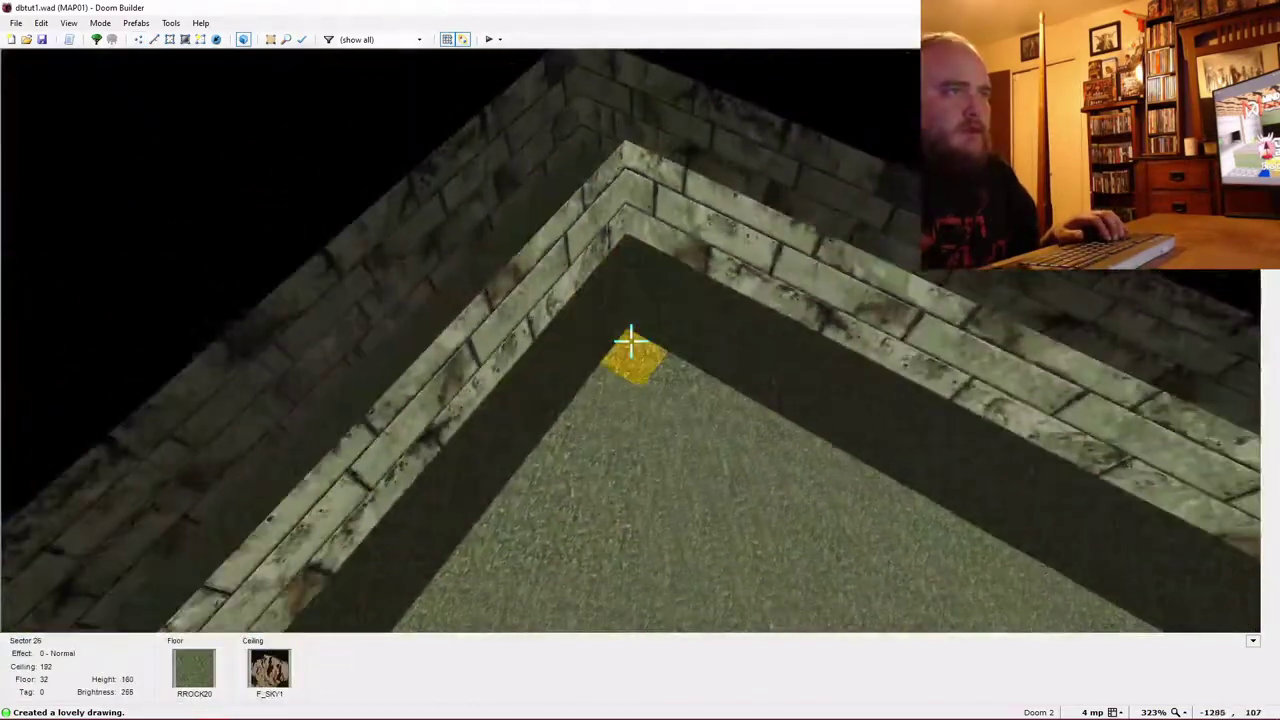
Raise the floor of the northwest corner's square sector to 192 to form a pillar.
{"action": "scroll", "coordinate": [631, 341], "scroll_direction": "up", "scroll_amount": 13}
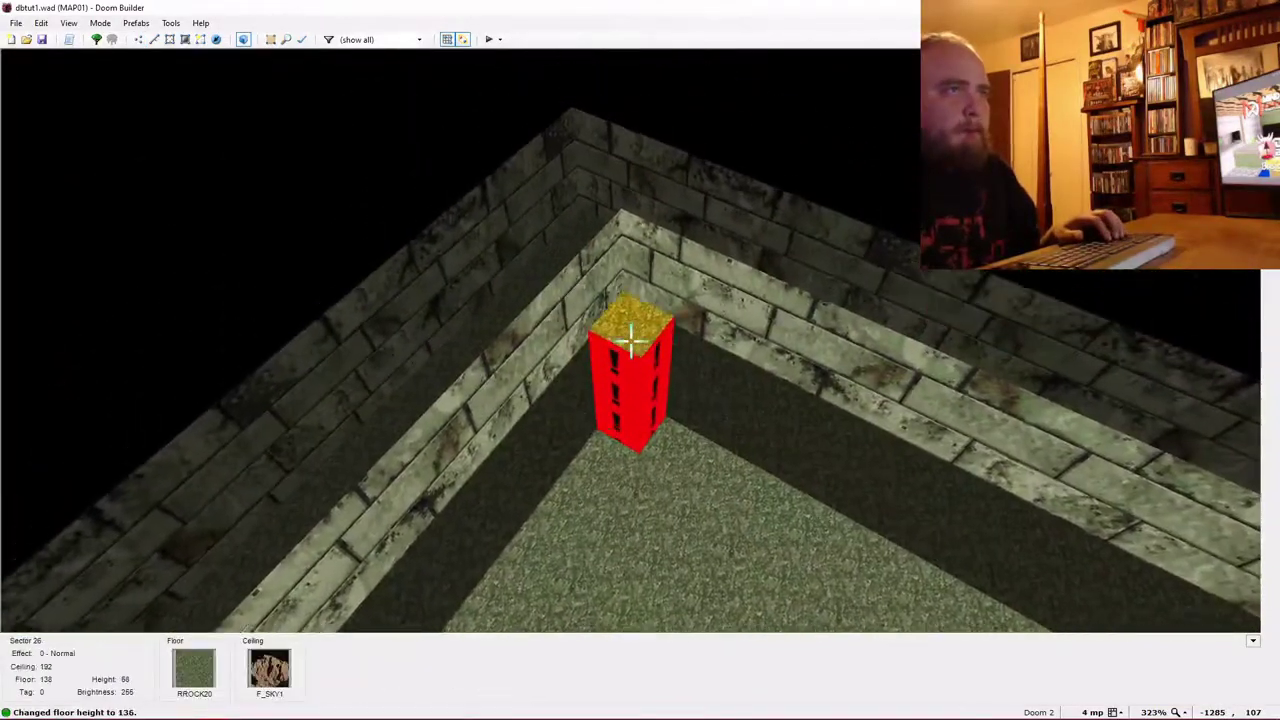
{"action": "scroll", "coordinate": [631, 341], "scroll_direction": "up", "scroll_amount": 7}
{"action": "key", "text": "e"}
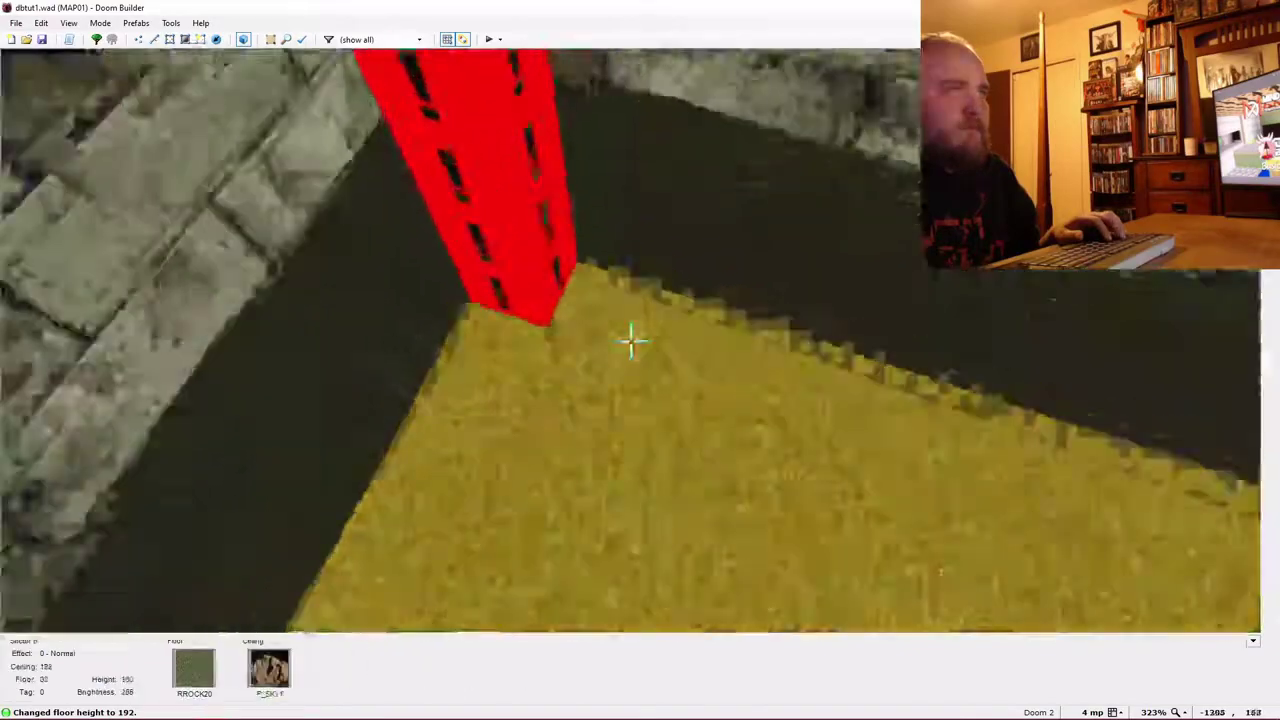
Paste the SUPPORT3 texture onto the northwest pillar's courtyard and walkway faces and the short upper walls beside it.
{"action": "key", "text": "s"}
{"action": "key", "text": "ctrl+v"}
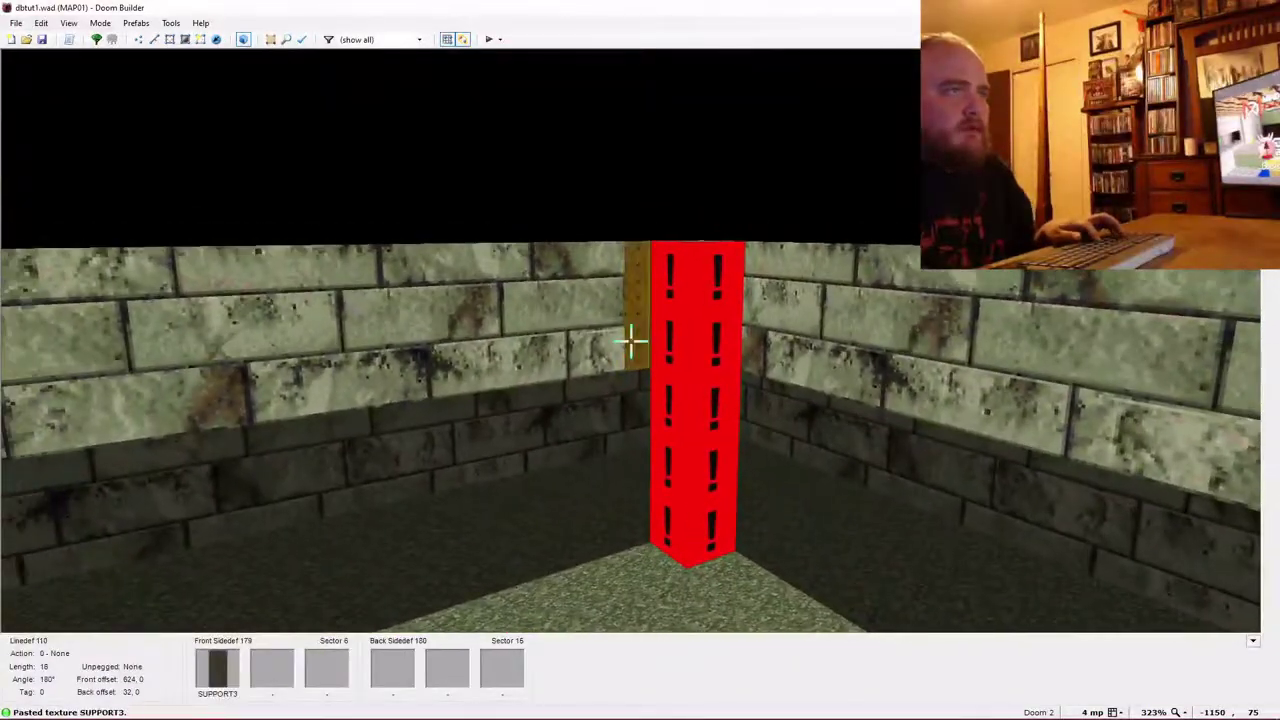
{"action": "key", "text": "ctrl+v"}
{"action": "key", "text": "ctrl+v"}
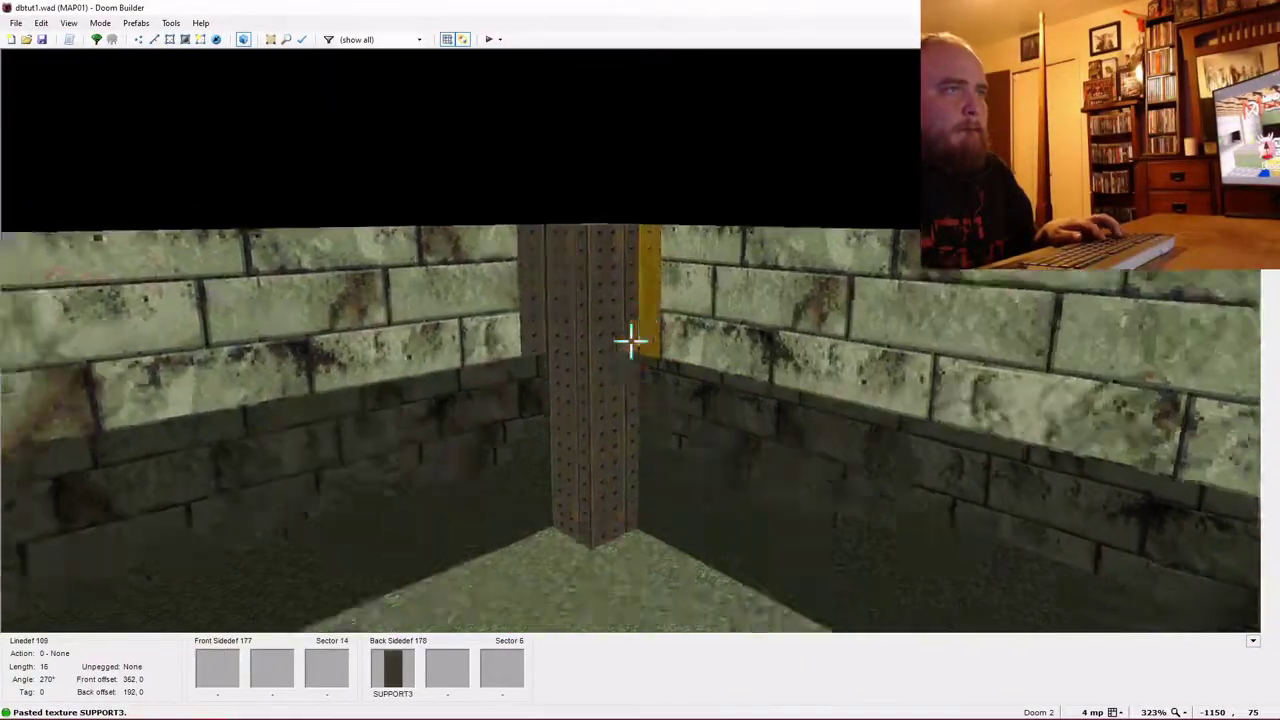
{"action": "key", "text": "e"}
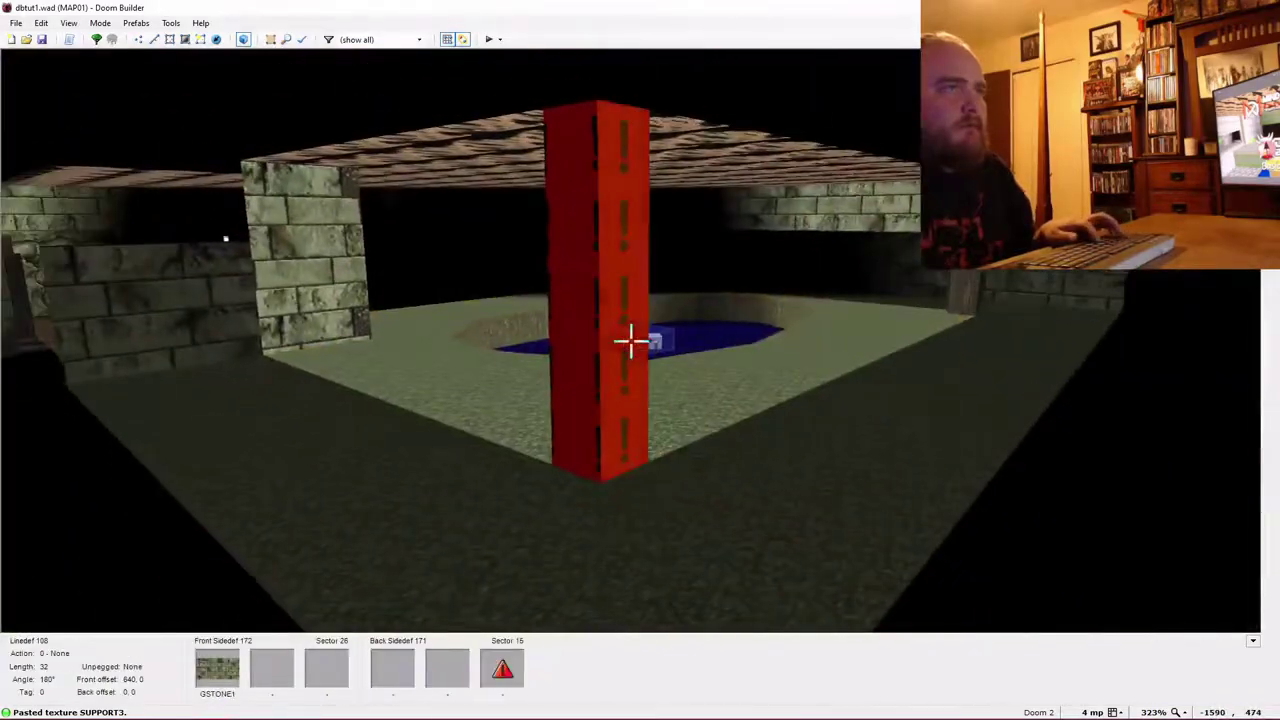
{"action": "key", "text": "ctrl+v"}
{"action": "key", "text": "ctrl+v"}
{"action": "key", "text": "e"}
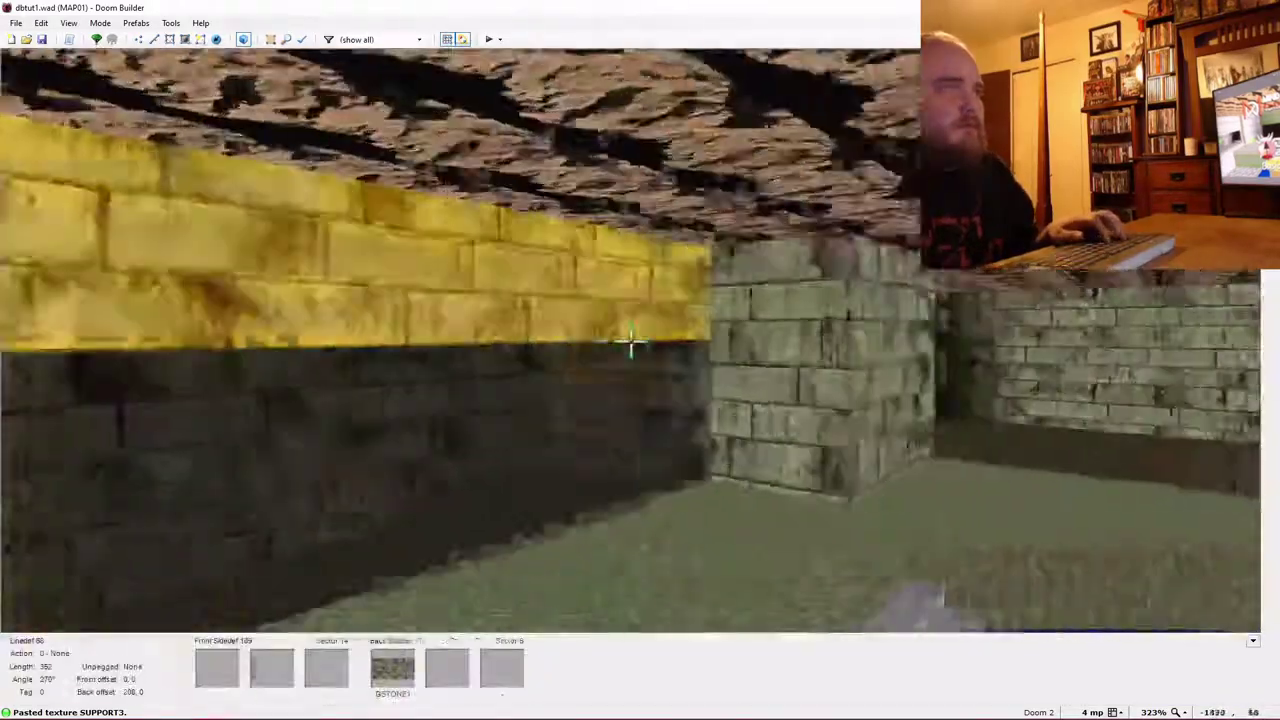
Playtest the map, walk around the pool courtyard and the brown-floored area to examine the support pillars, and quit the game.
{"action": "key", "text": "d"}
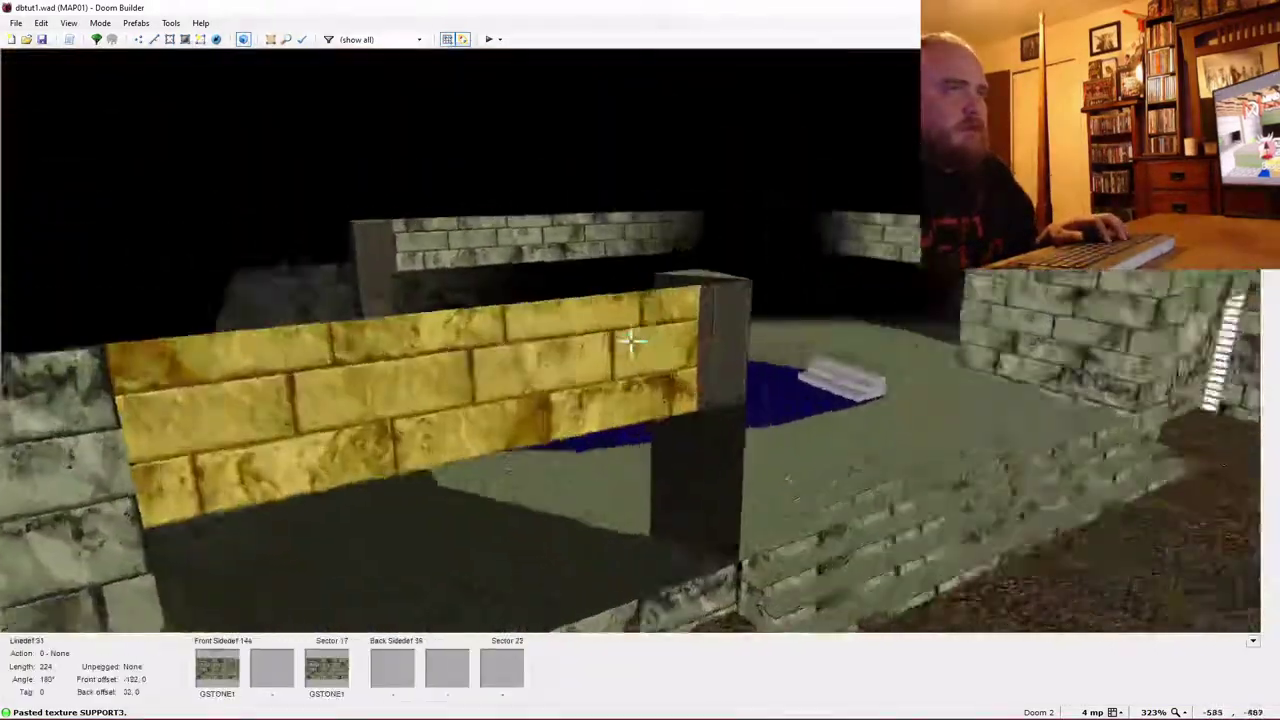
{"action": "key", "text": "w"}
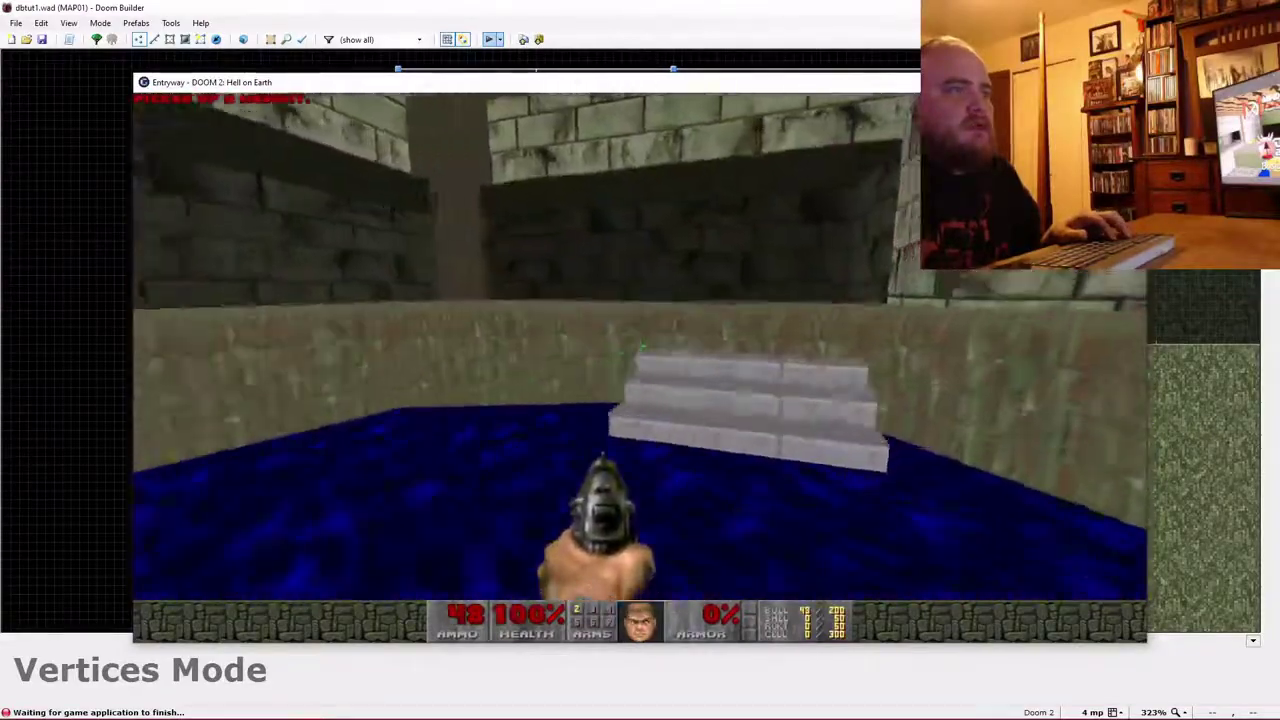
{"action": "key", "text": "w"}
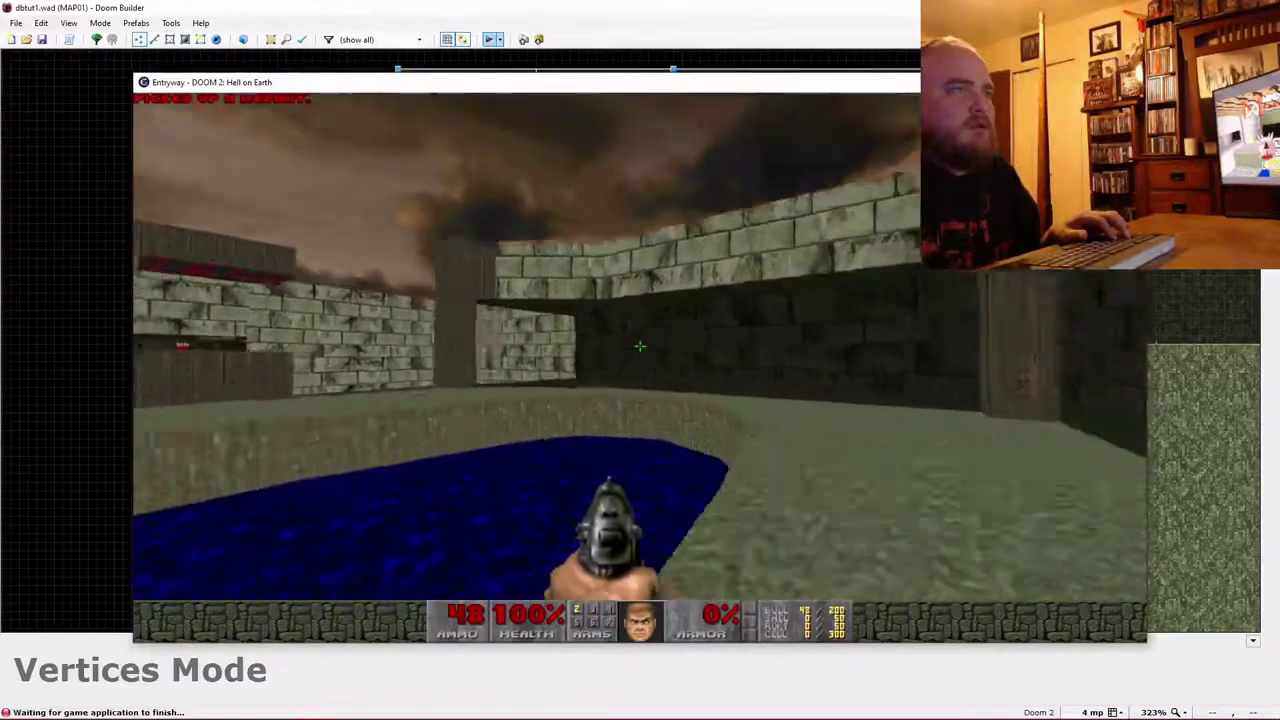
{"action": "key", "text": "w"}
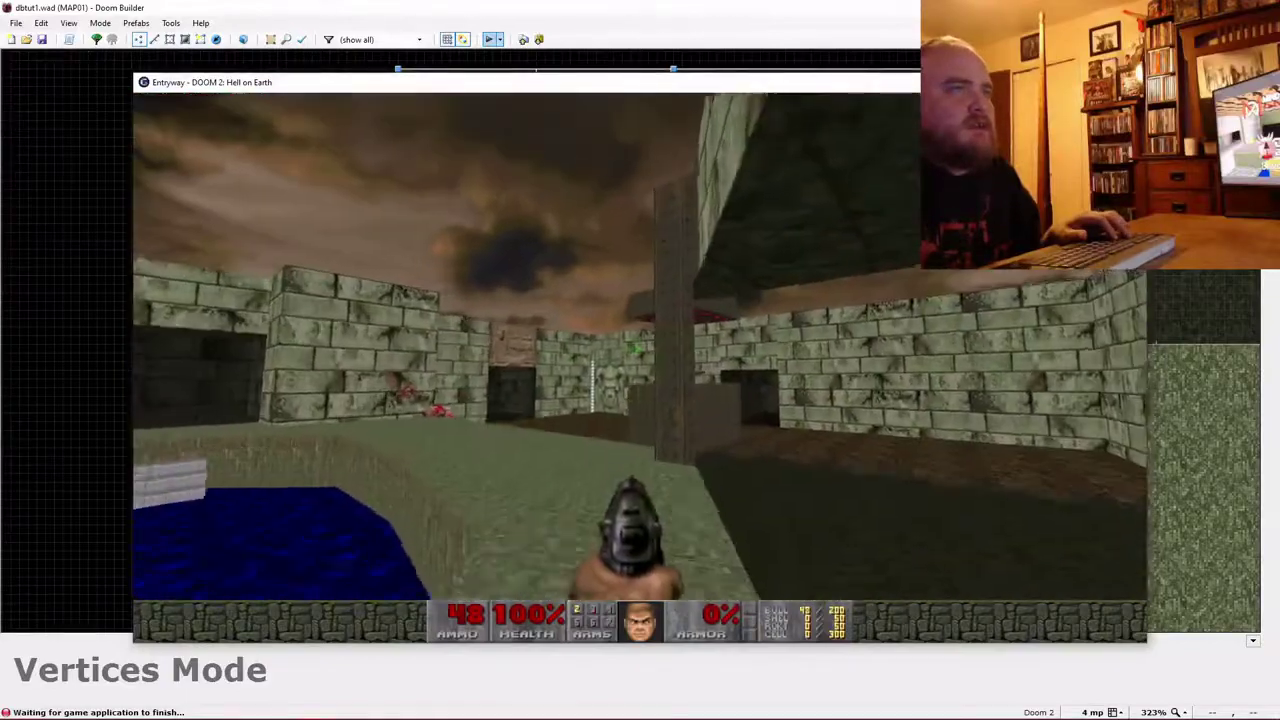
{"action": "key", "text": "w"}
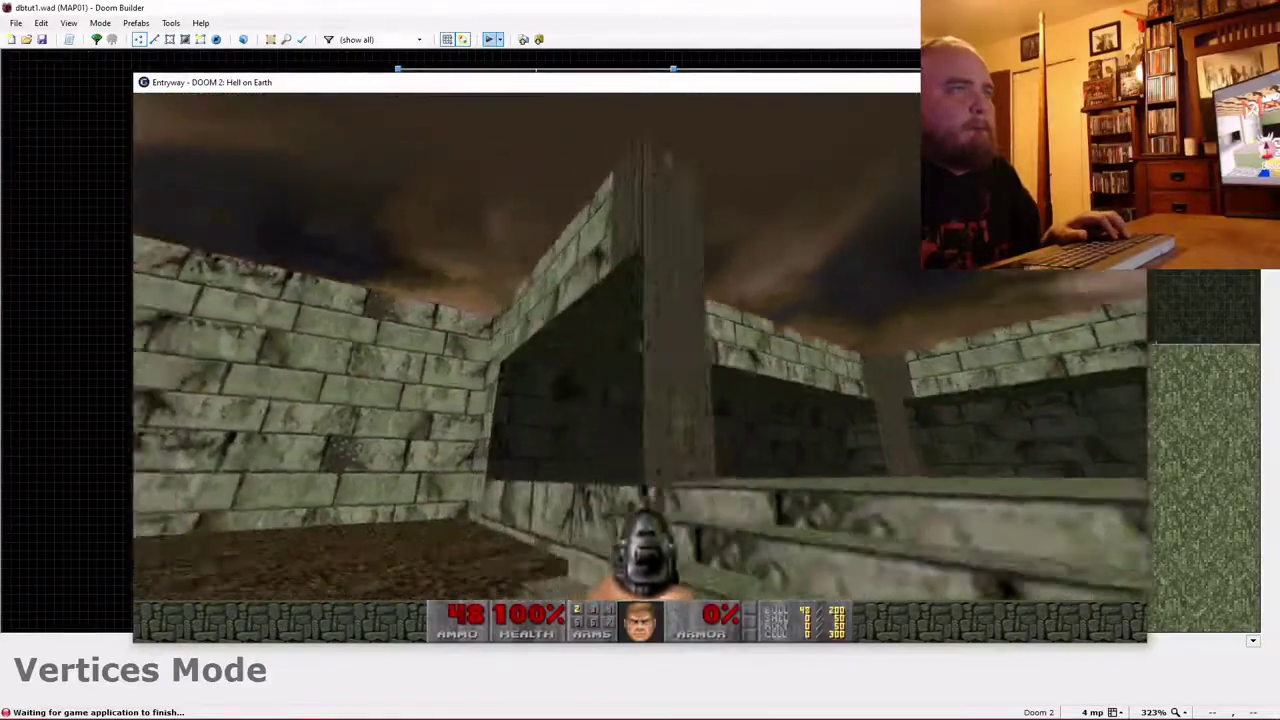
{"action": "key", "text": "s"}
{"action": "key", "text": "w"}
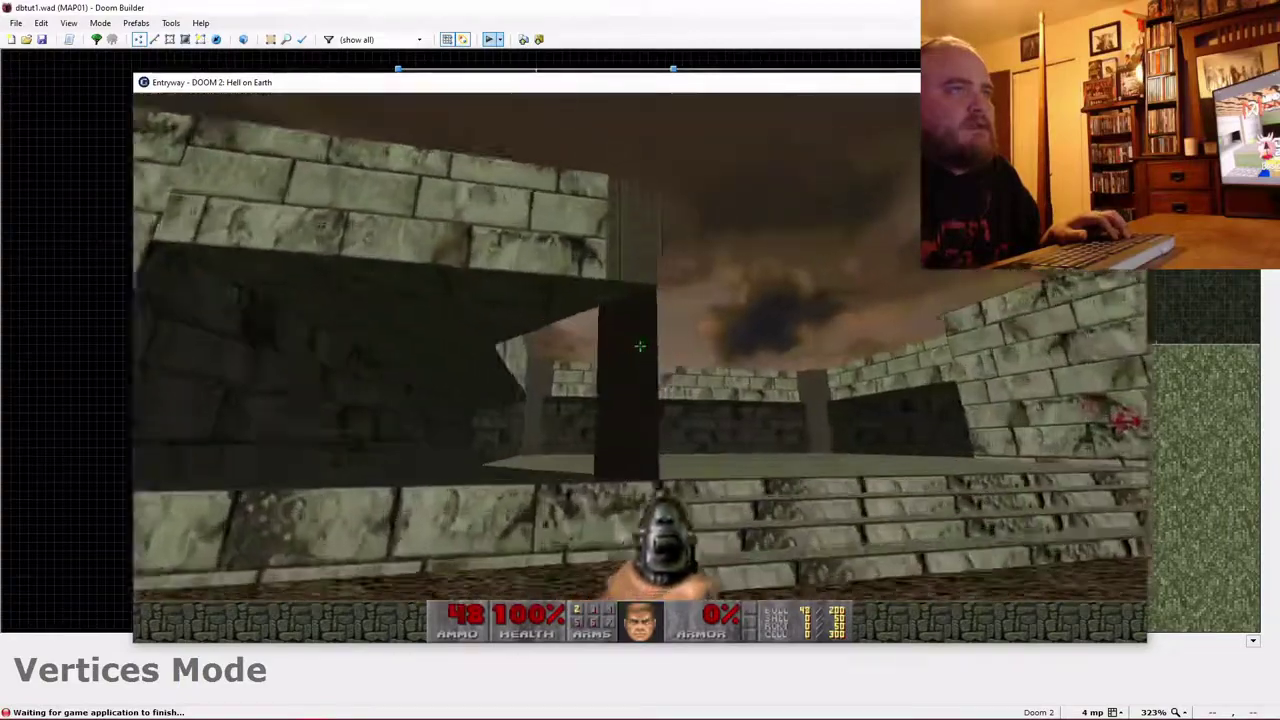
{"action": "key", "text": "s"}
{"action": "key", "text": "w"}
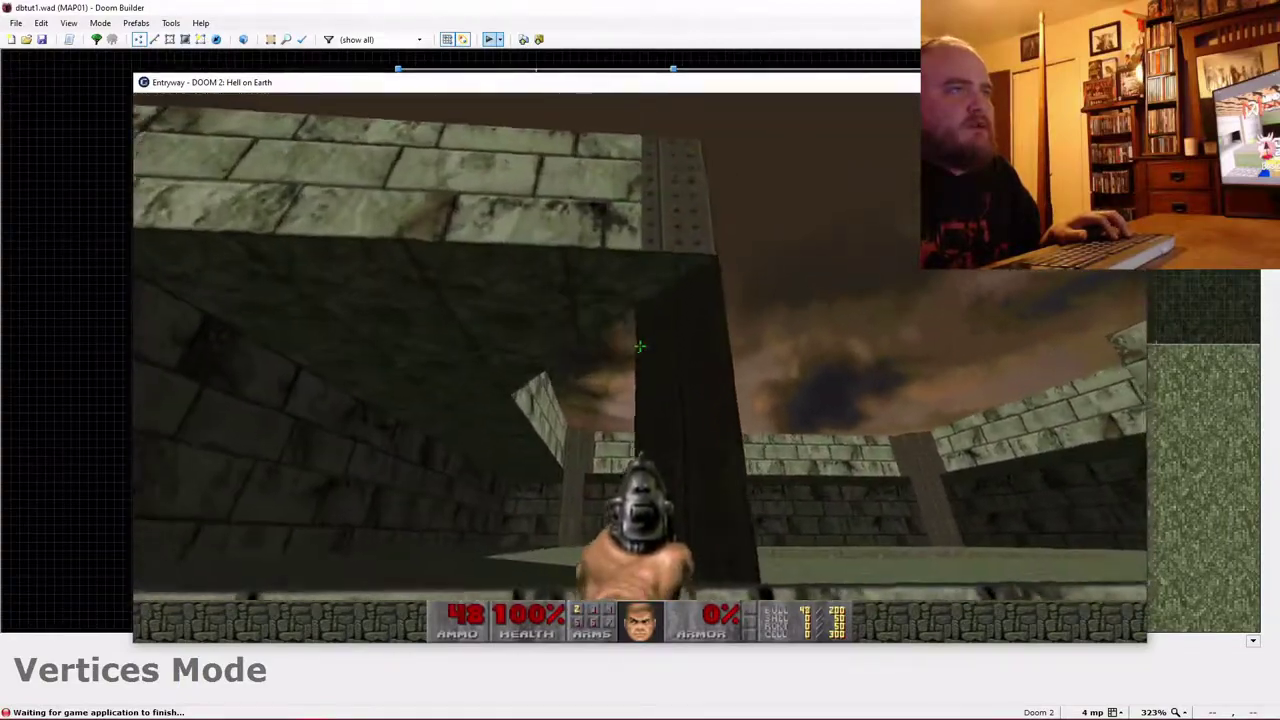
{"action": "key", "text": "s"}
{"action": "key", "text": "s"}
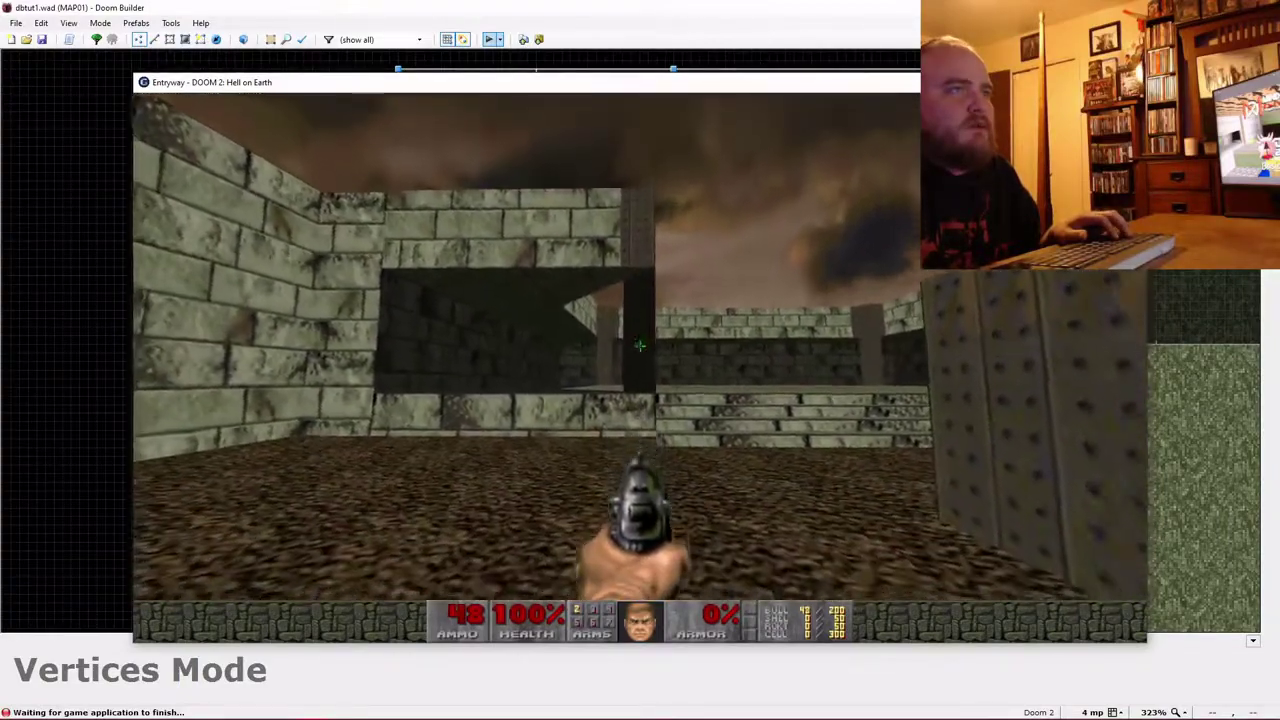
{"action": "key", "text": "Escape"}
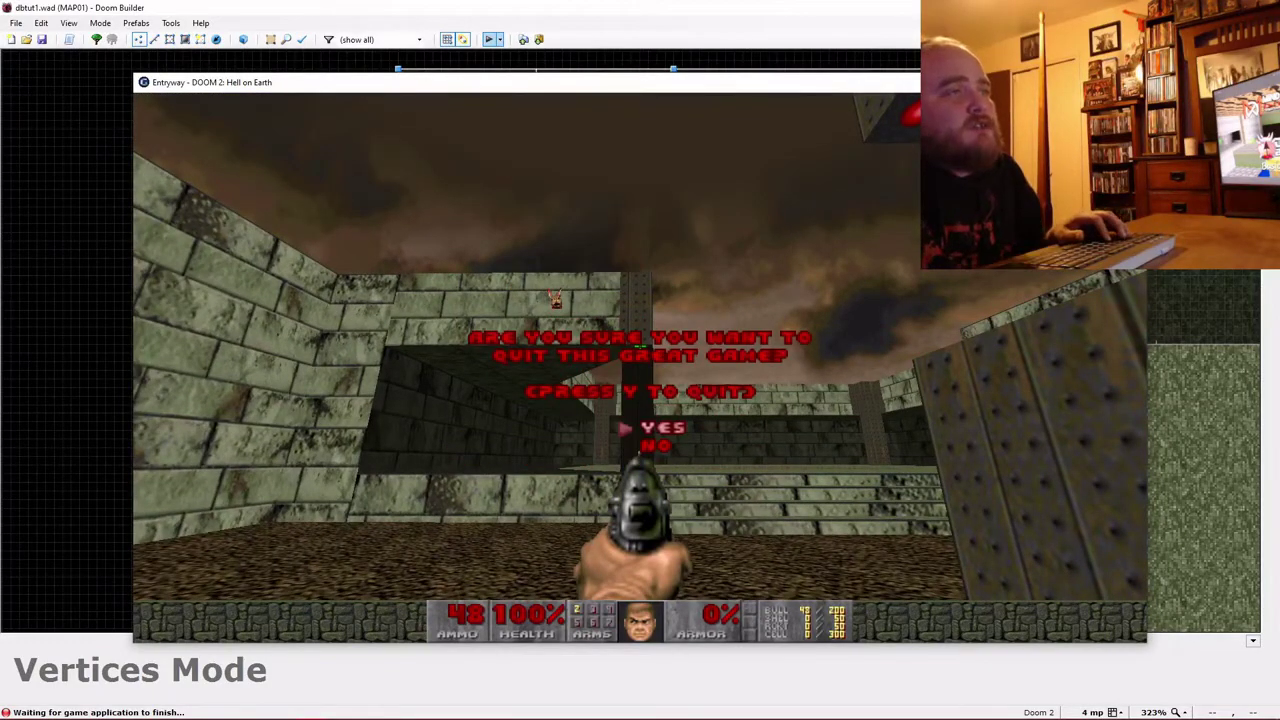
{"action": "key", "text": "y"}
Raise the floor of the small walkway sector behind the pillar beside the courtyard steps to 128.
{"action": "key", "text": "w"}
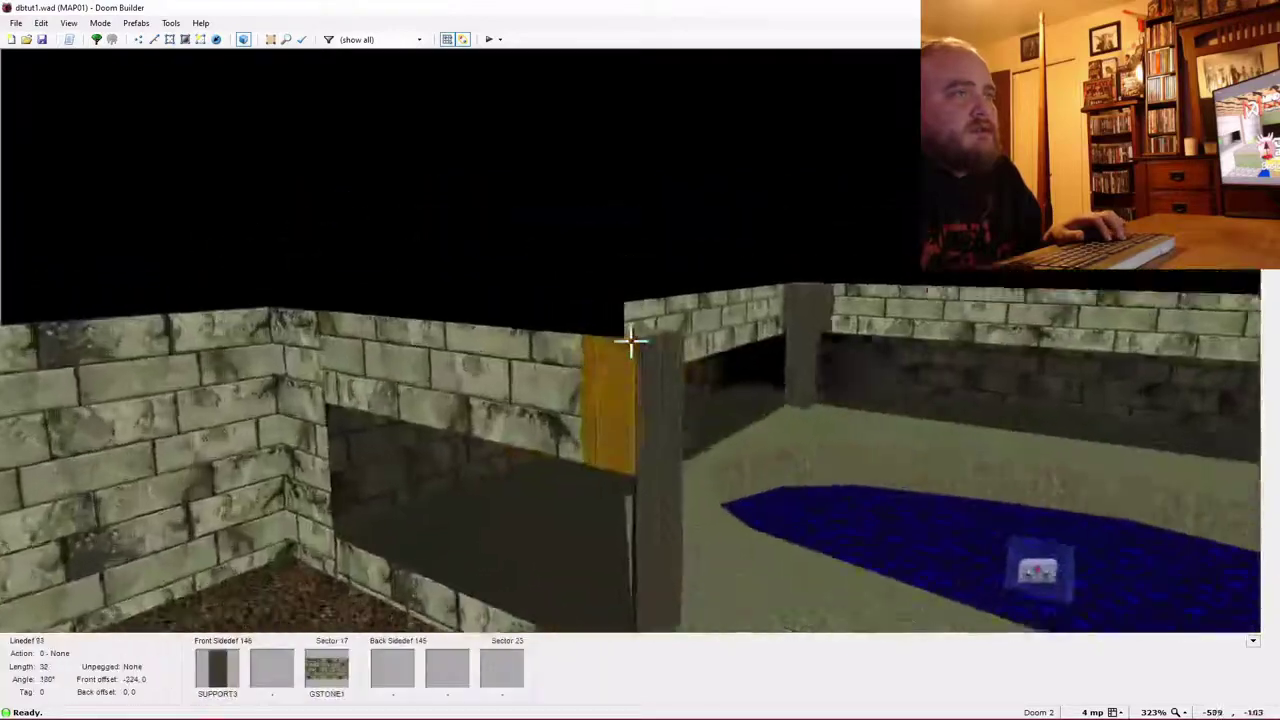
{"action": "key", "text": "e"}
{"action": "key", "text": "d"}
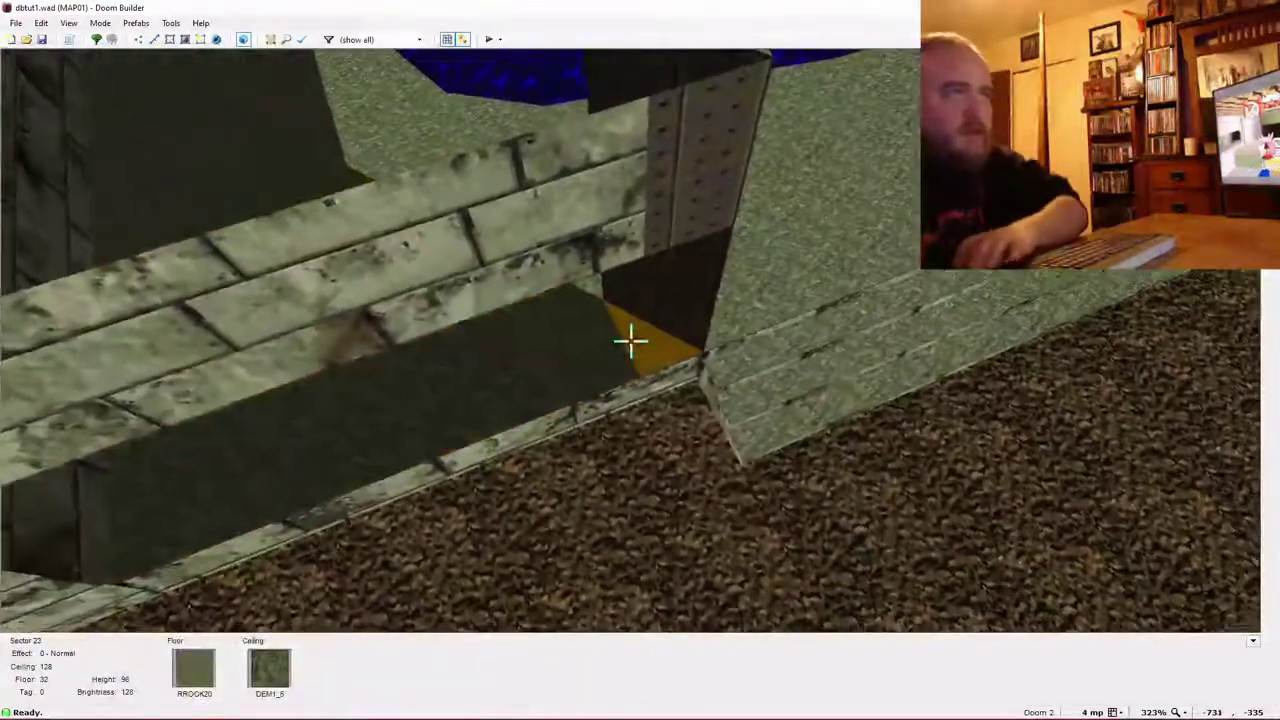
{"action": "scroll", "coordinate": [630, 341], "scroll_direction": "up", "scroll_amount": 2}
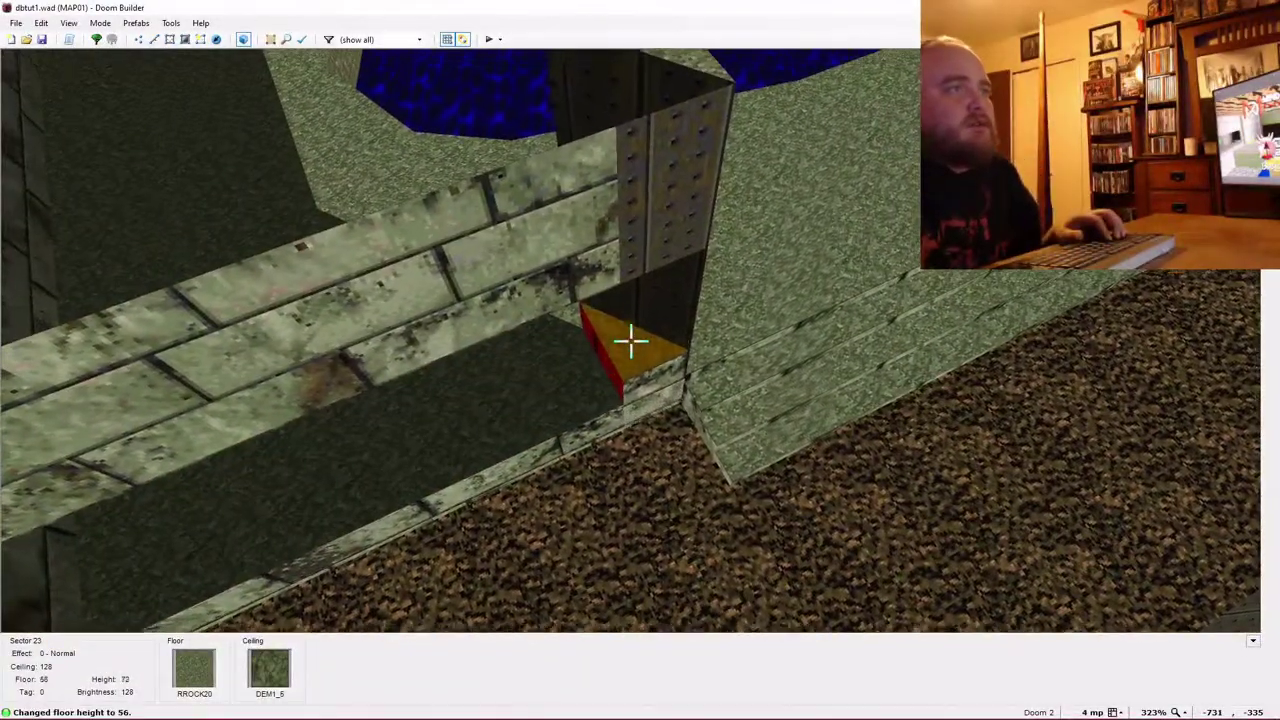
{"action": "scroll", "coordinate": [630, 341], "scroll_direction": "up", "scroll_amount": 4}
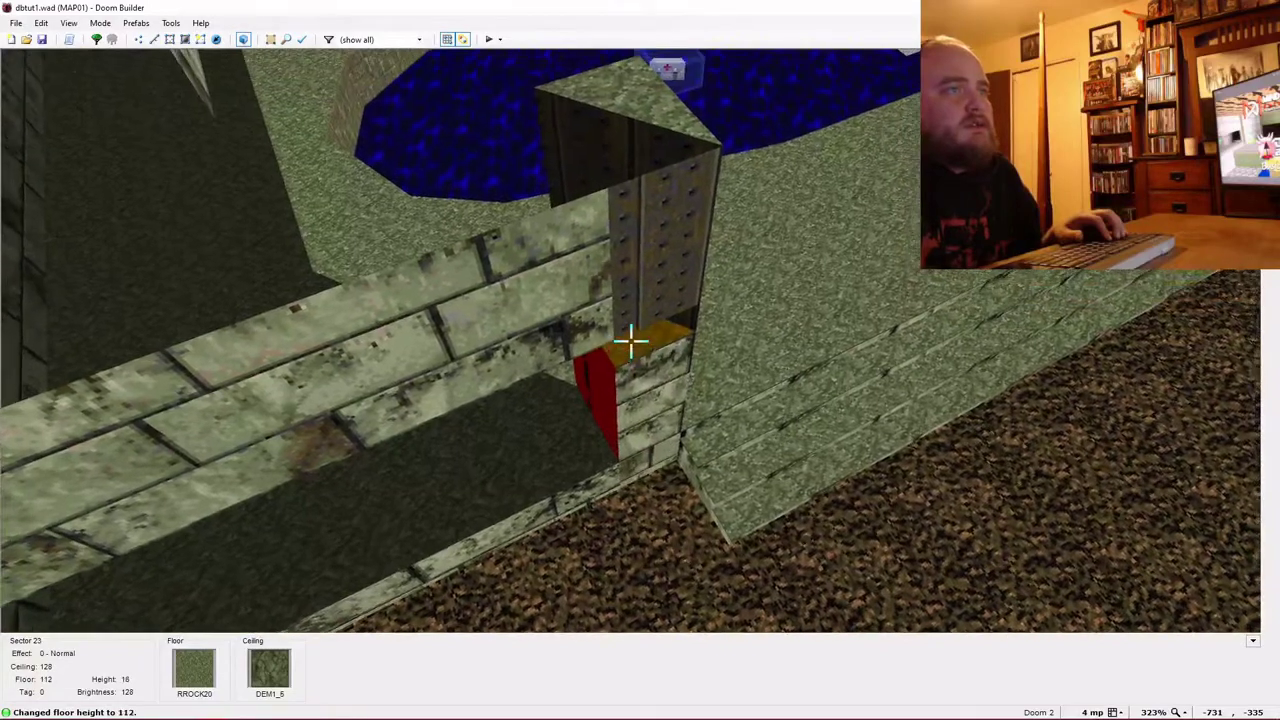
{"action": "scroll", "coordinate": [630, 341], "scroll_direction": "up", "scroll_amount": 1}
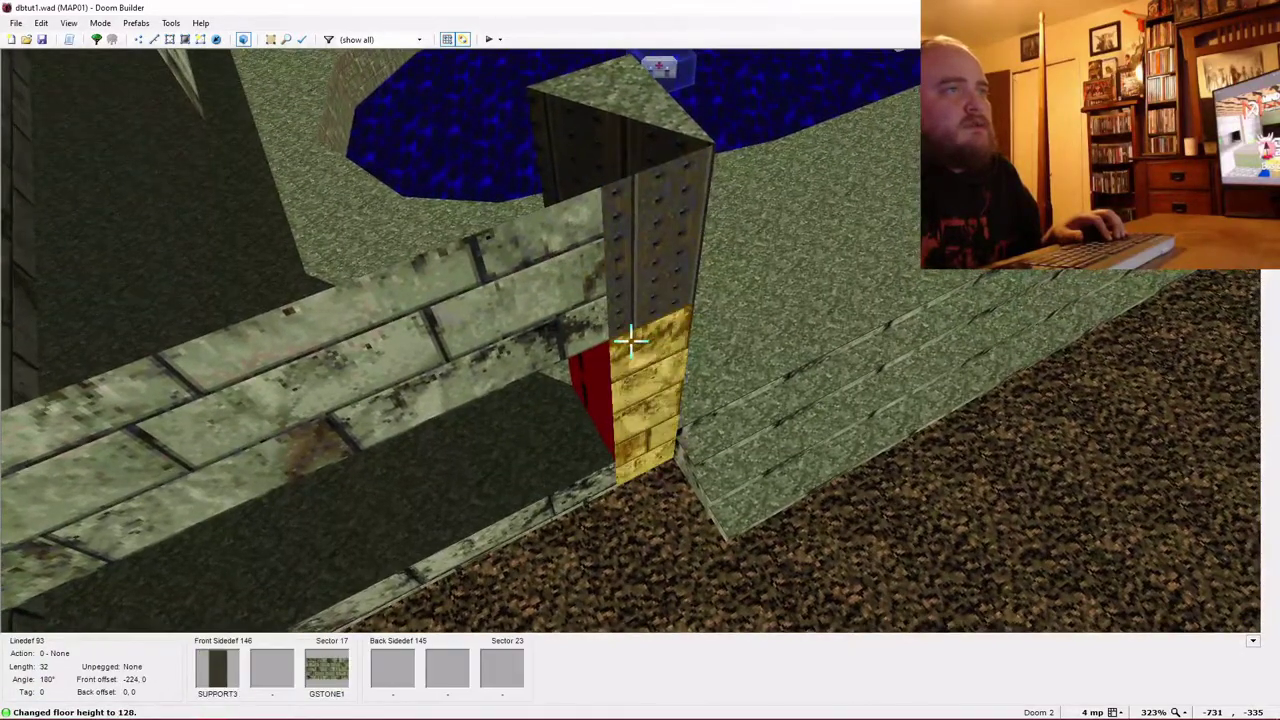
Paste the SUPPORT3 texture onto the lower walls of the raised sector beside the courtyard steps.
{"action": "key", "text": "ctrl+v"}
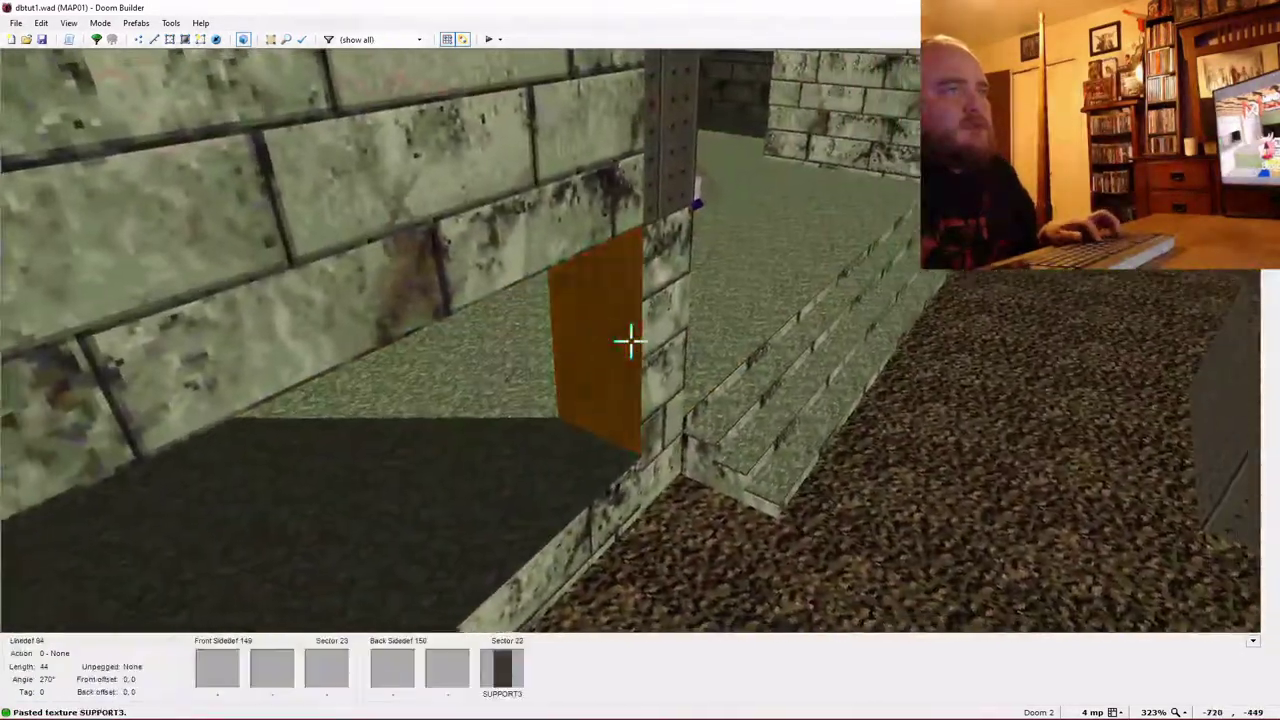
{"action": "key", "text": "w"}
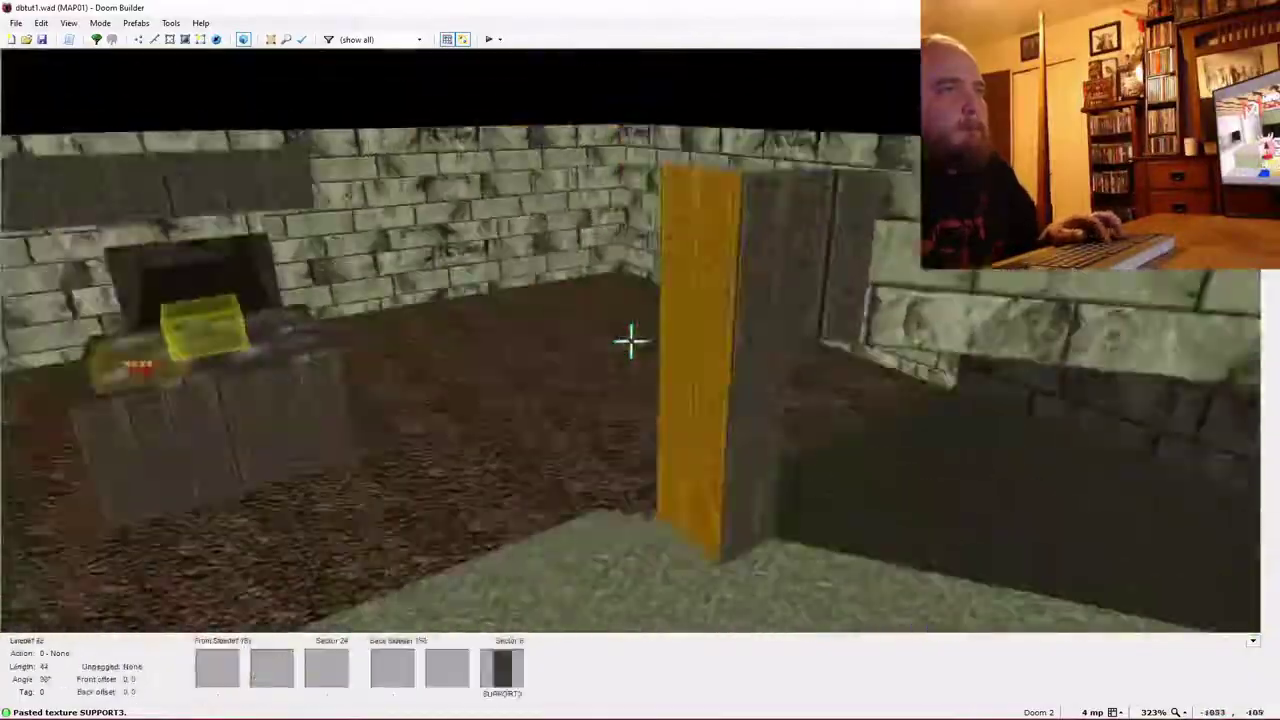
{"action": "key", "text": "w"}
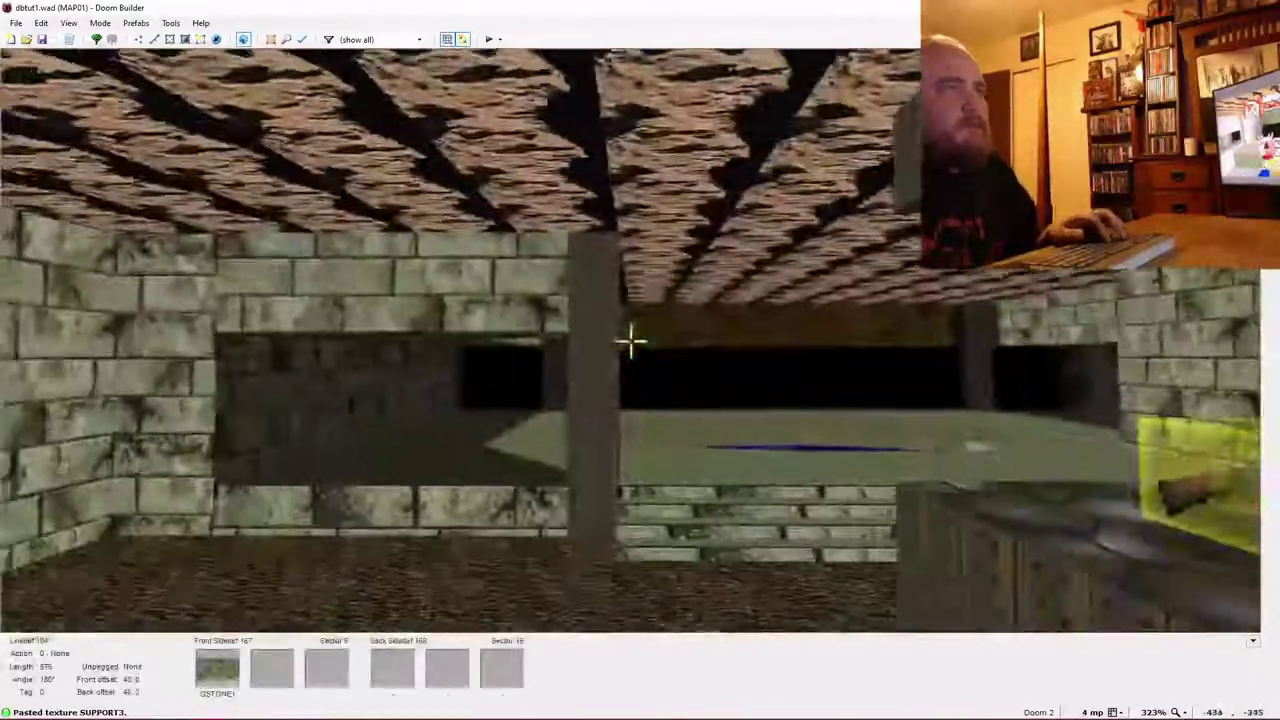
Examine the pillars, walkway openings and solid wall corner around the courtyard in the 3D view.
{"action": "key", "text": "w"}
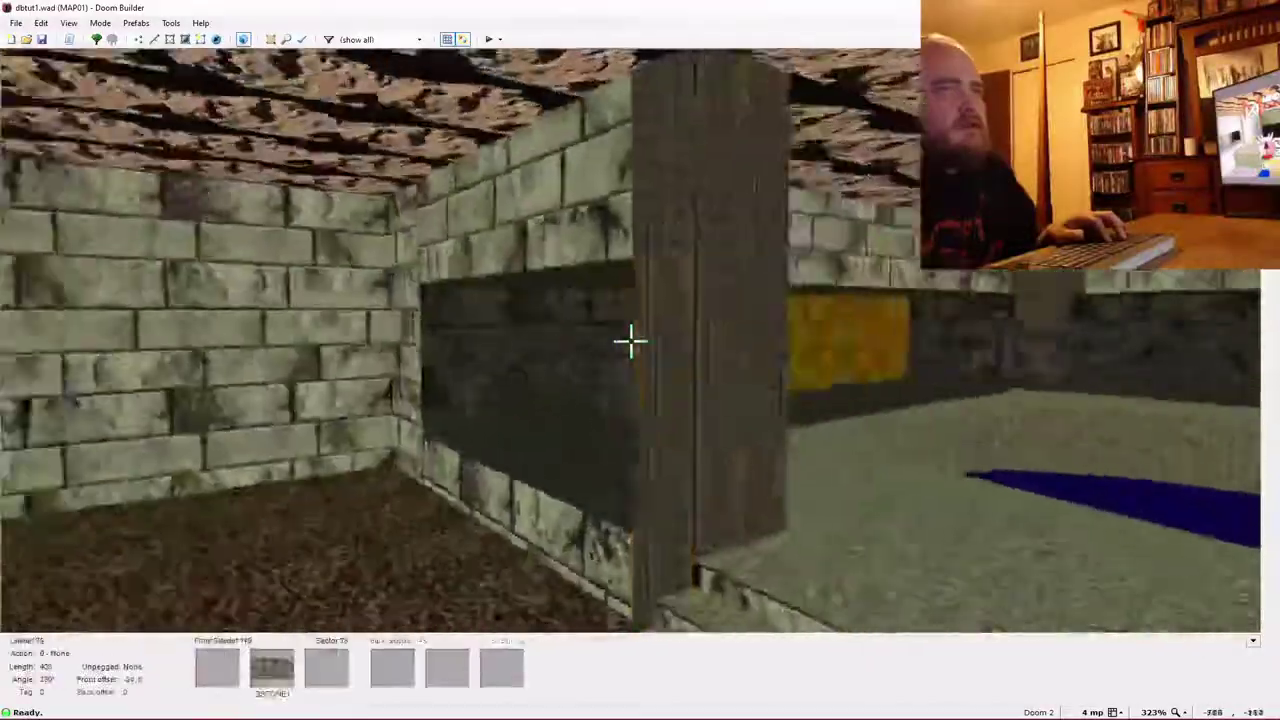
{"action": "key", "text": "w"}
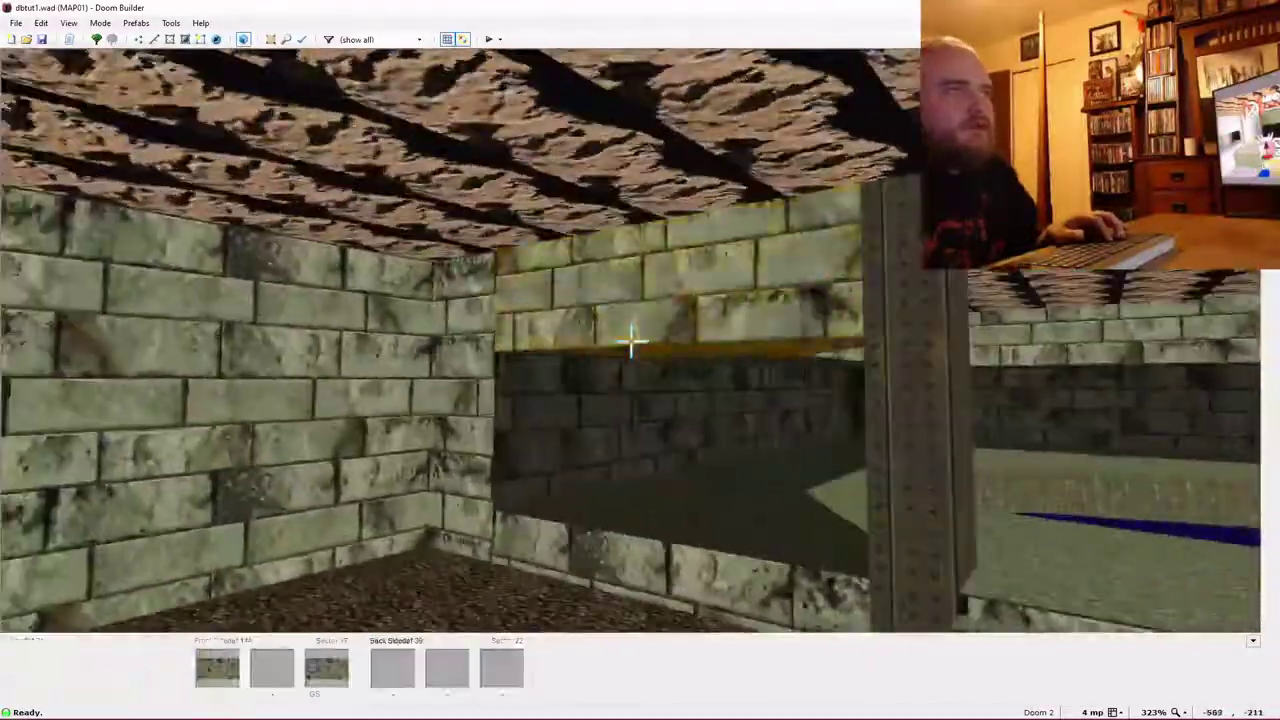
{"action": "key", "text": "w"}
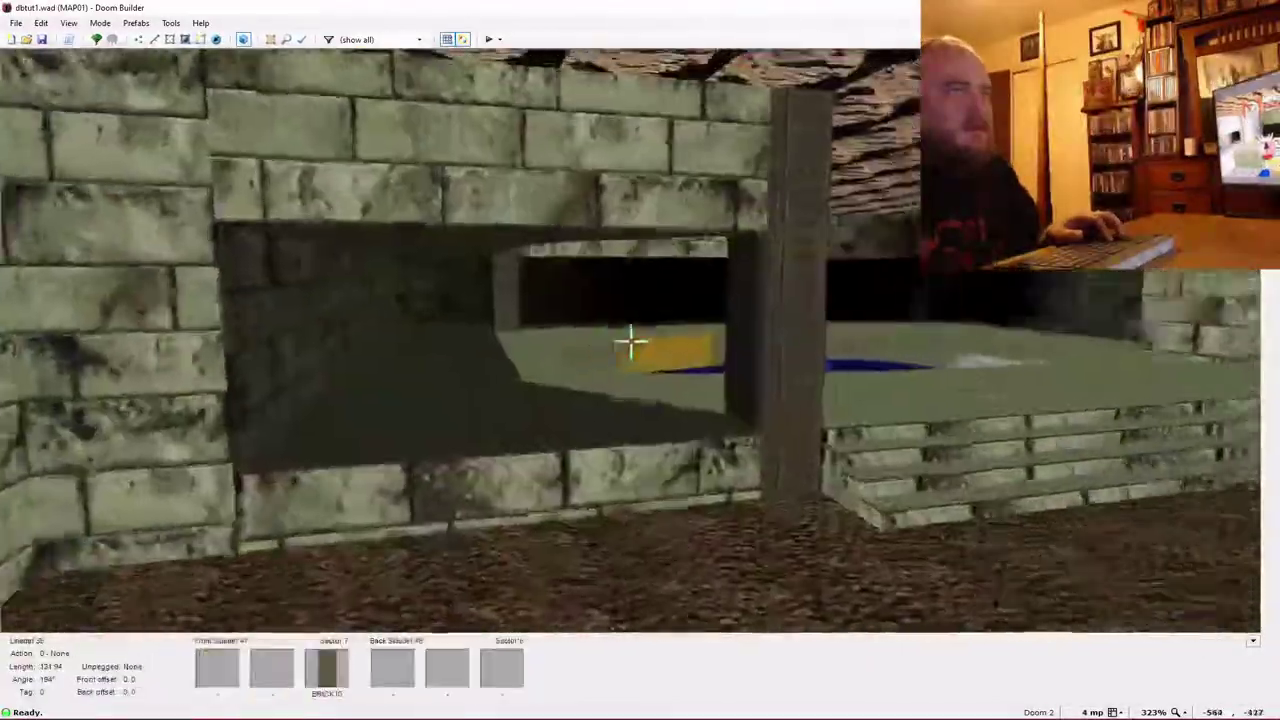
{"action": "key", "text": "w"}
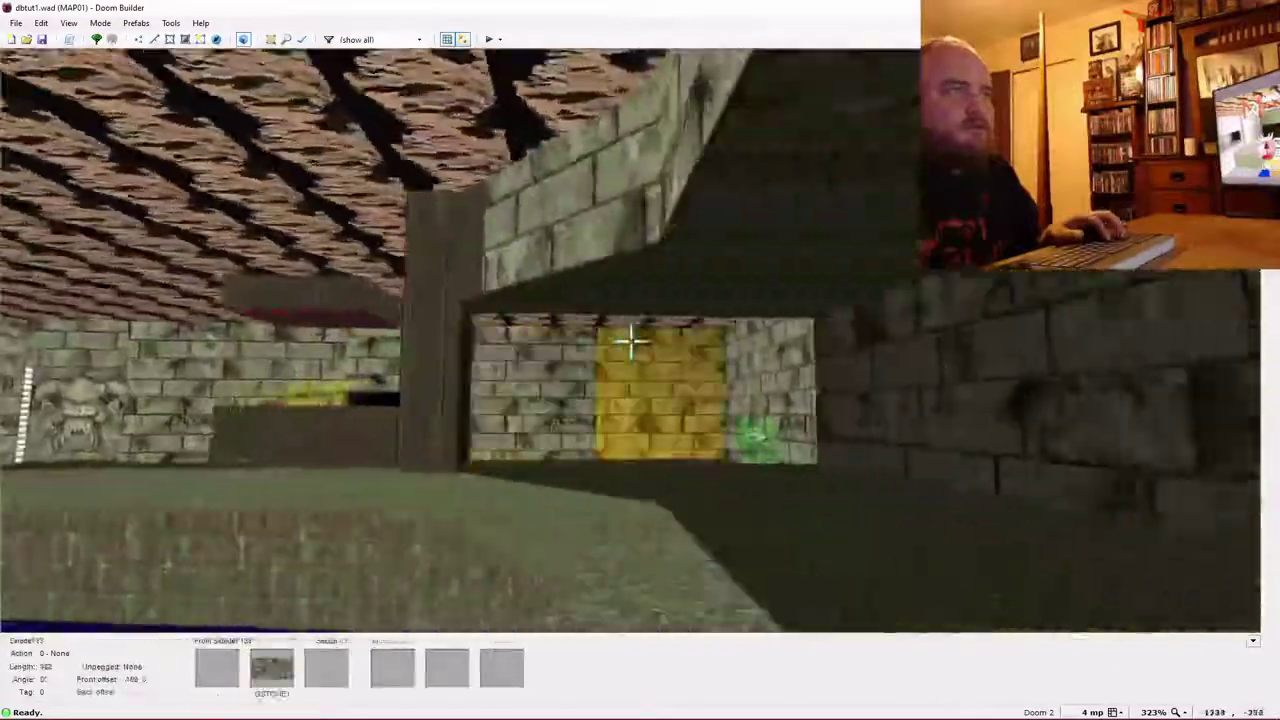
{"action": "key", "text": "w"}
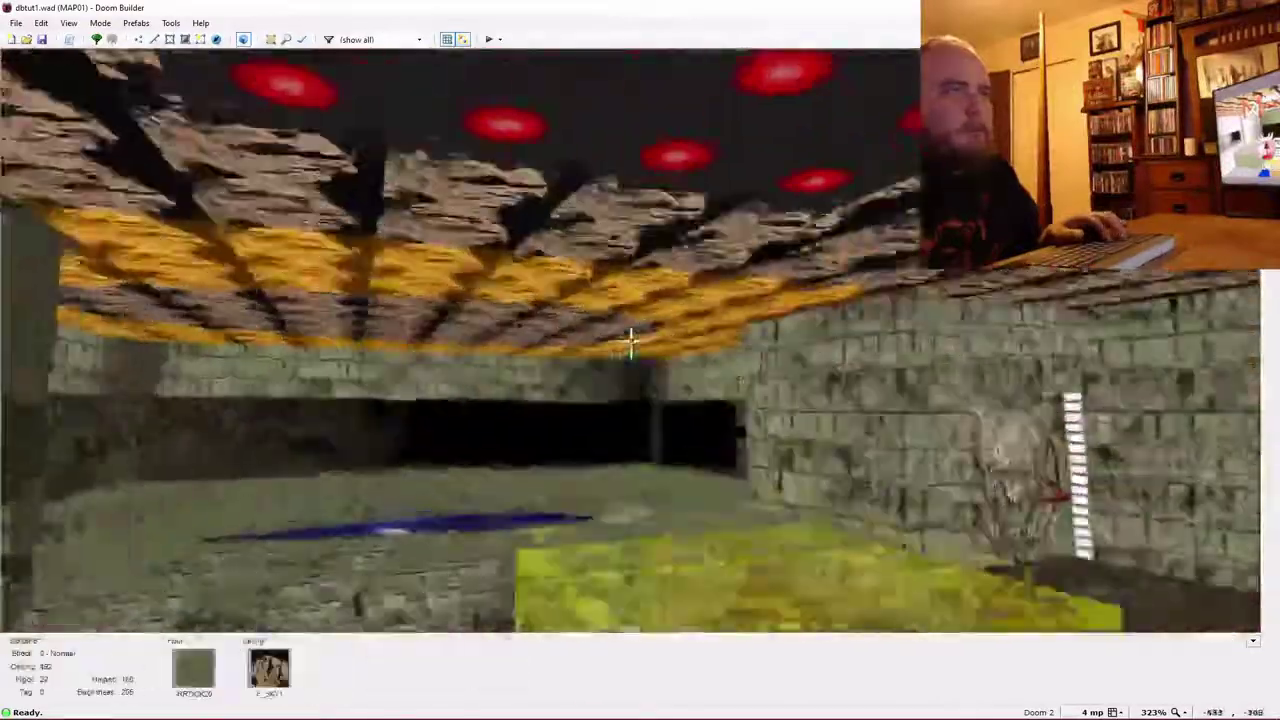
{"action": "key", "text": "w"}
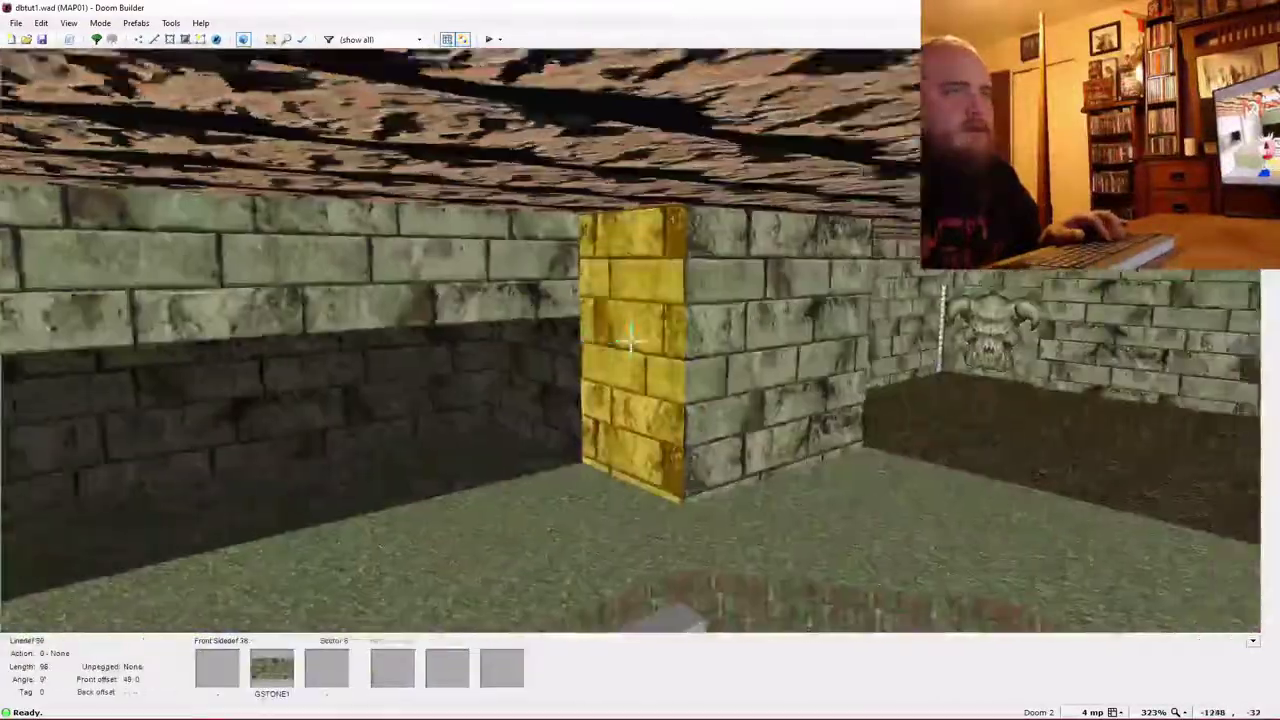
{"action": "key", "text": "w"}
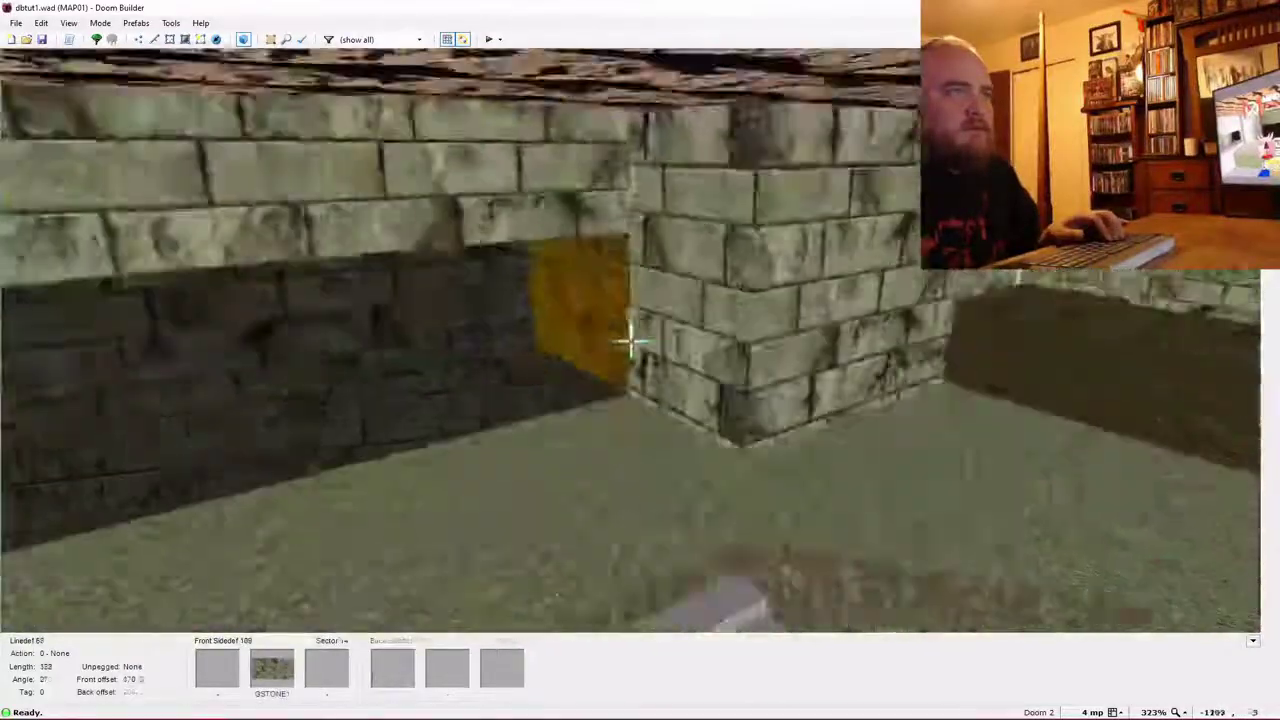
{"action": "key", "text": "w"}
Draw a 176 by 56 unit sector in the void north of the courtyard, joining the courtyard to the brown-floored room.
{"action": "key", "text": "v"}
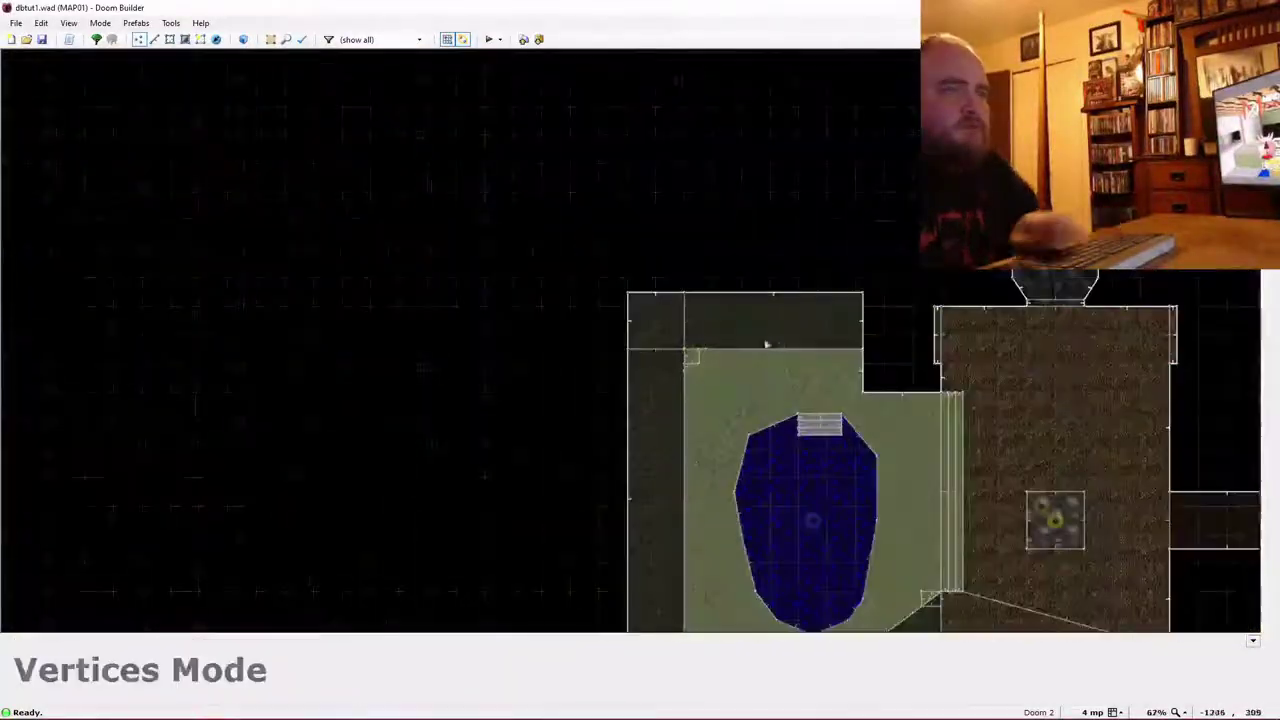
{"action": "scroll", "coordinate": [766, 345], "scroll_direction": "up", "scroll_amount": 6}
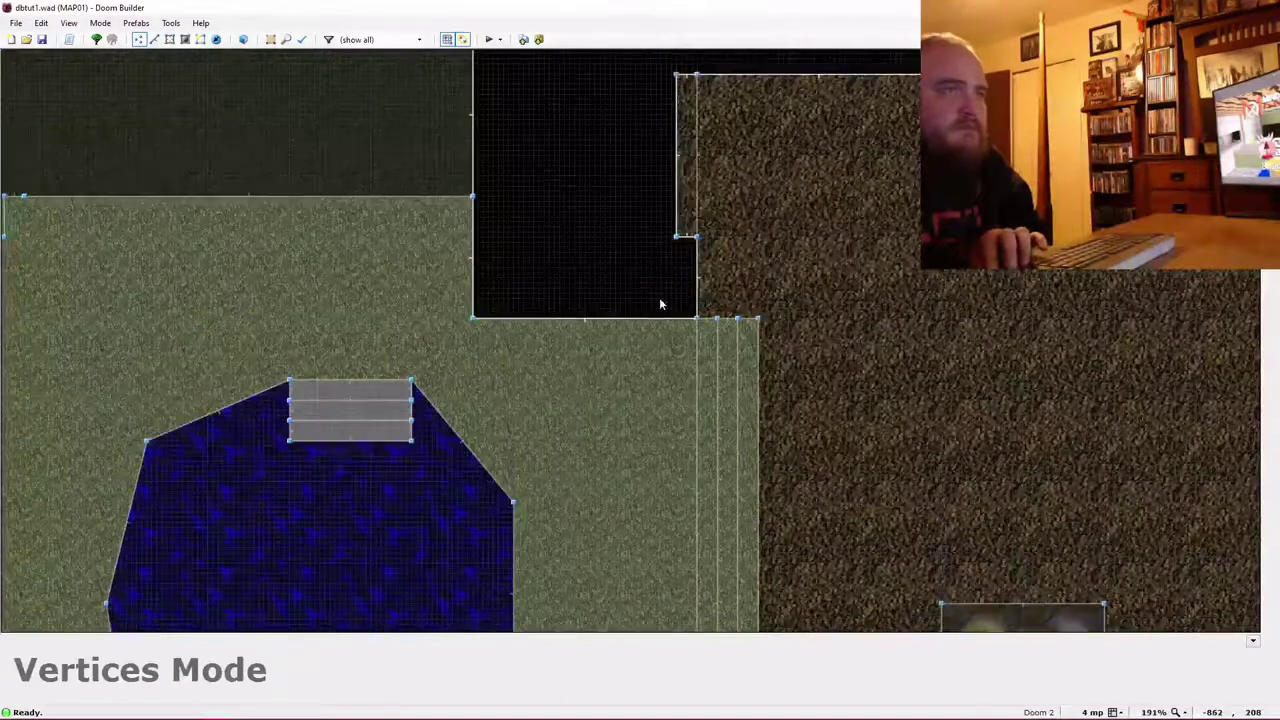
{"action": "scroll", "coordinate": [659, 304], "scroll_direction": "up", "scroll_amount": 1}
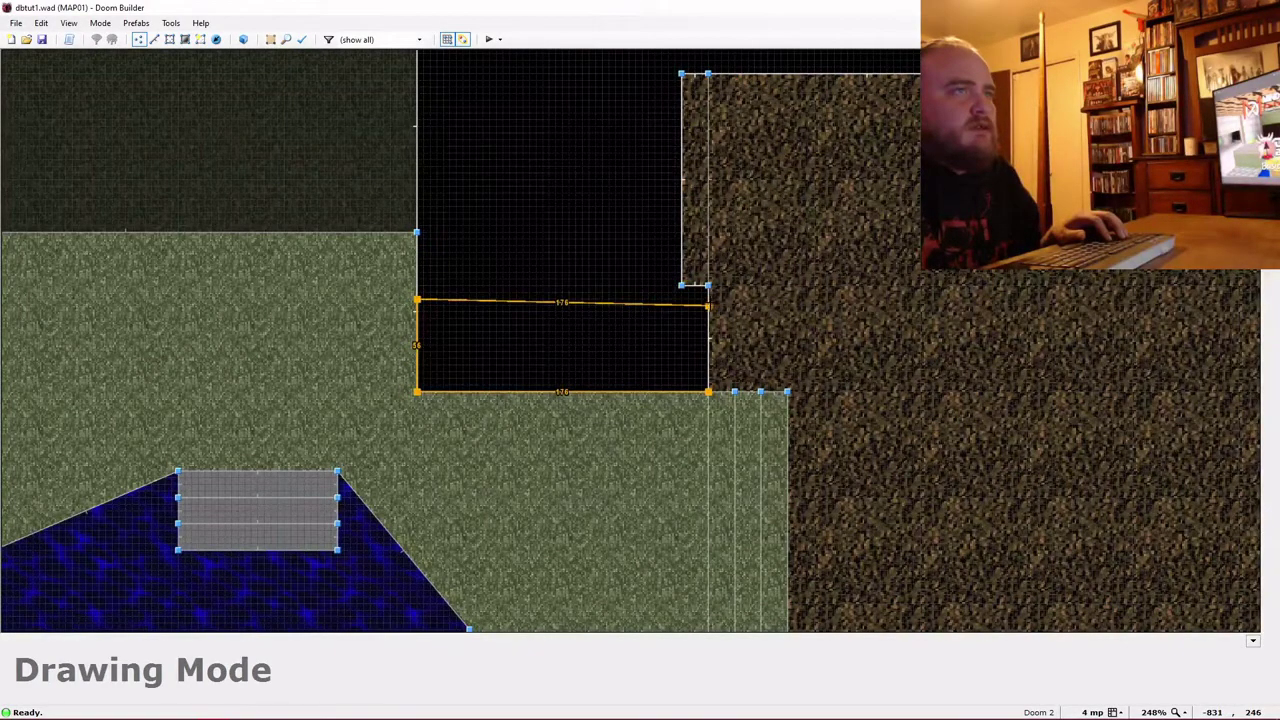
{"action": "left_click", "coordinate": [708, 391]}
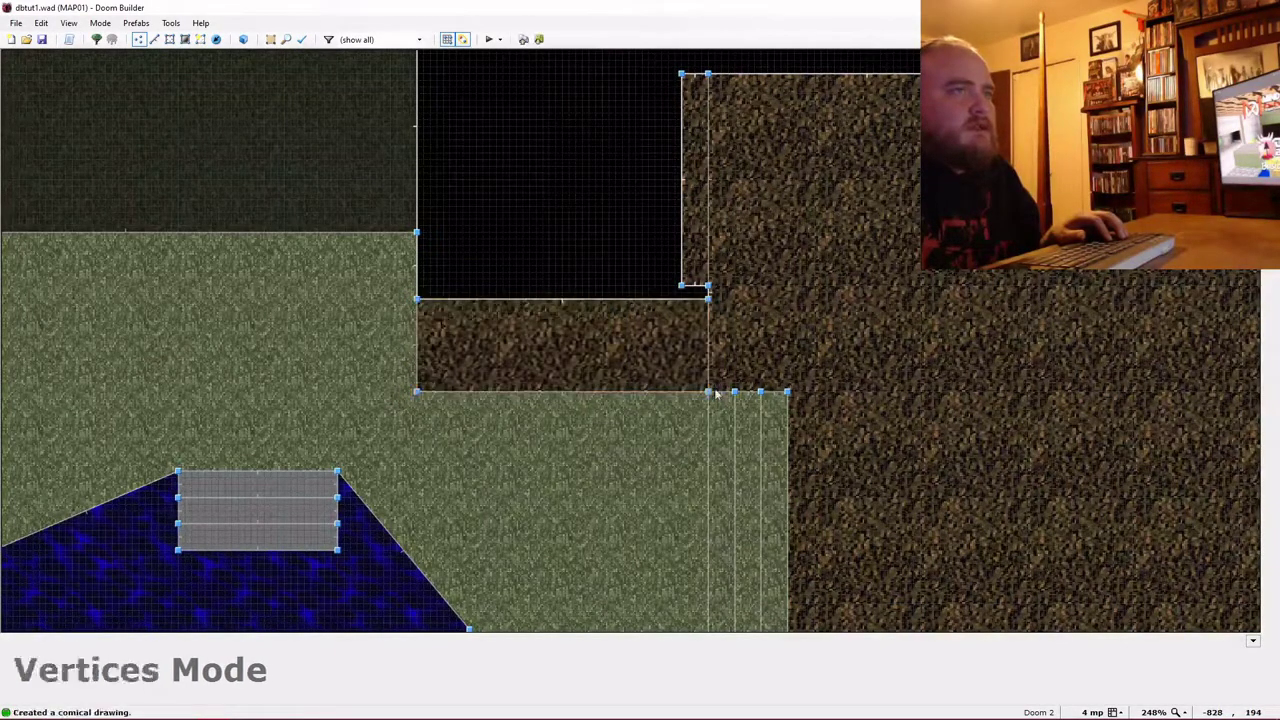
Examine the new passage, solid wall block and dark walkway around the courtyard in the 3D view.
{"action": "key", "text": "w"}
{"action": "key", "text": "e"}
{"action": "key", "text": "f"}
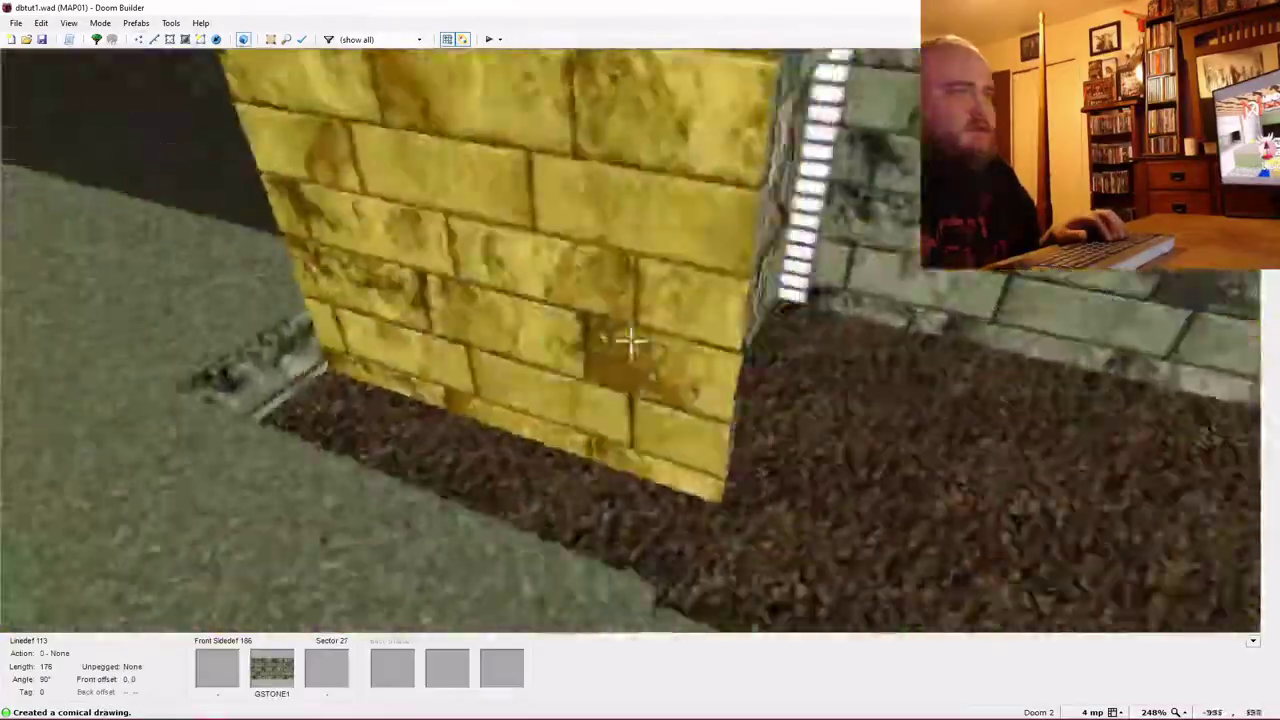
{"action": "key", "text": "e"}
{"action": "key", "text": "s"}
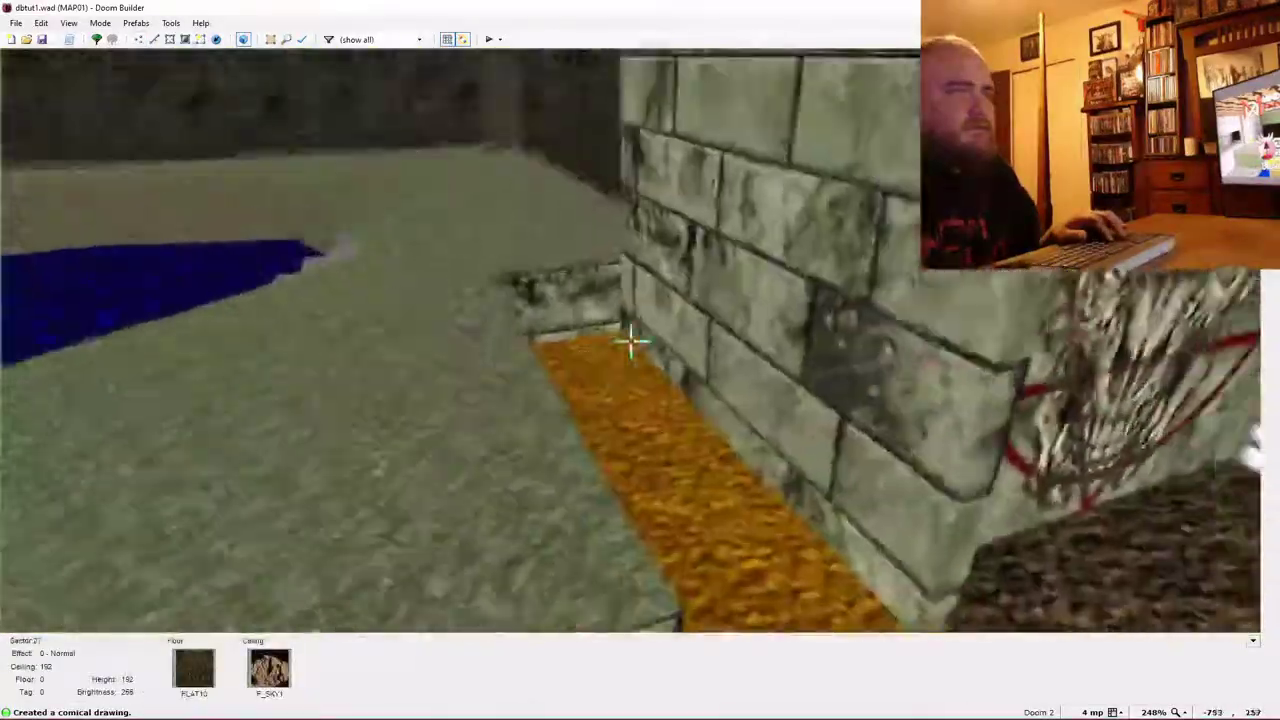
{"action": "key", "text": "f"}
{"action": "key", "text": "d"}
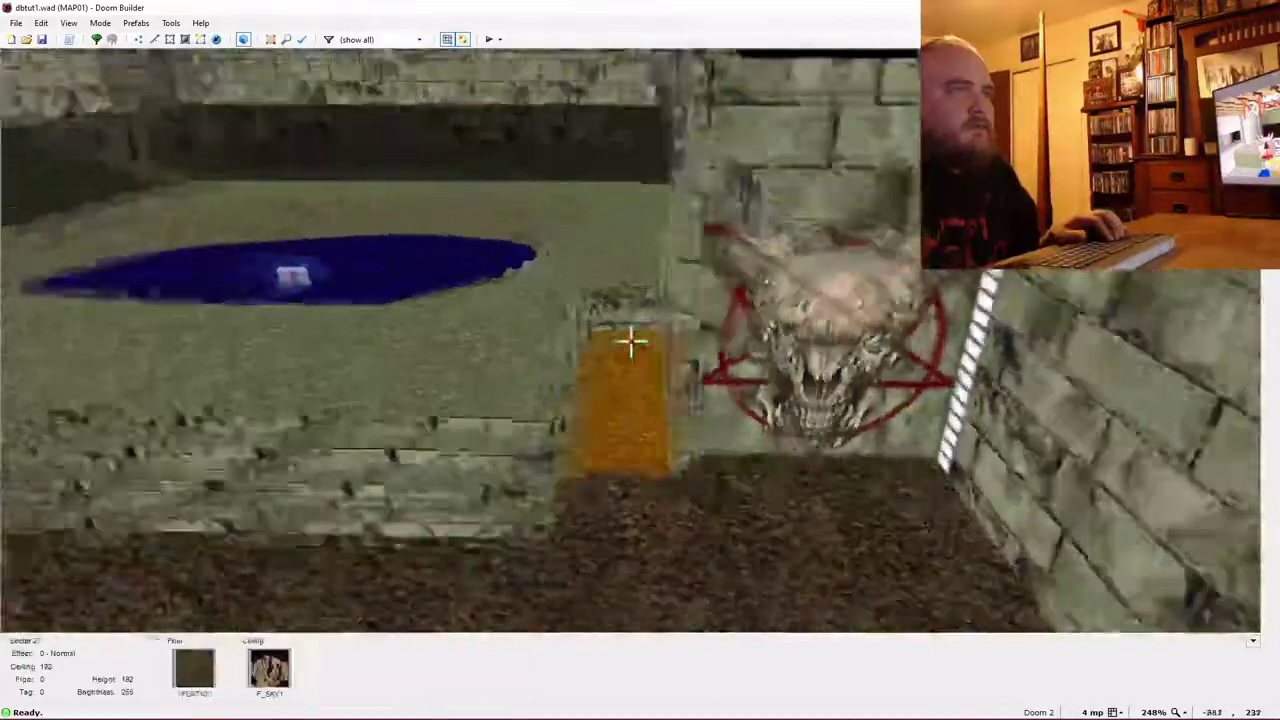
{"action": "key", "text": "w"}
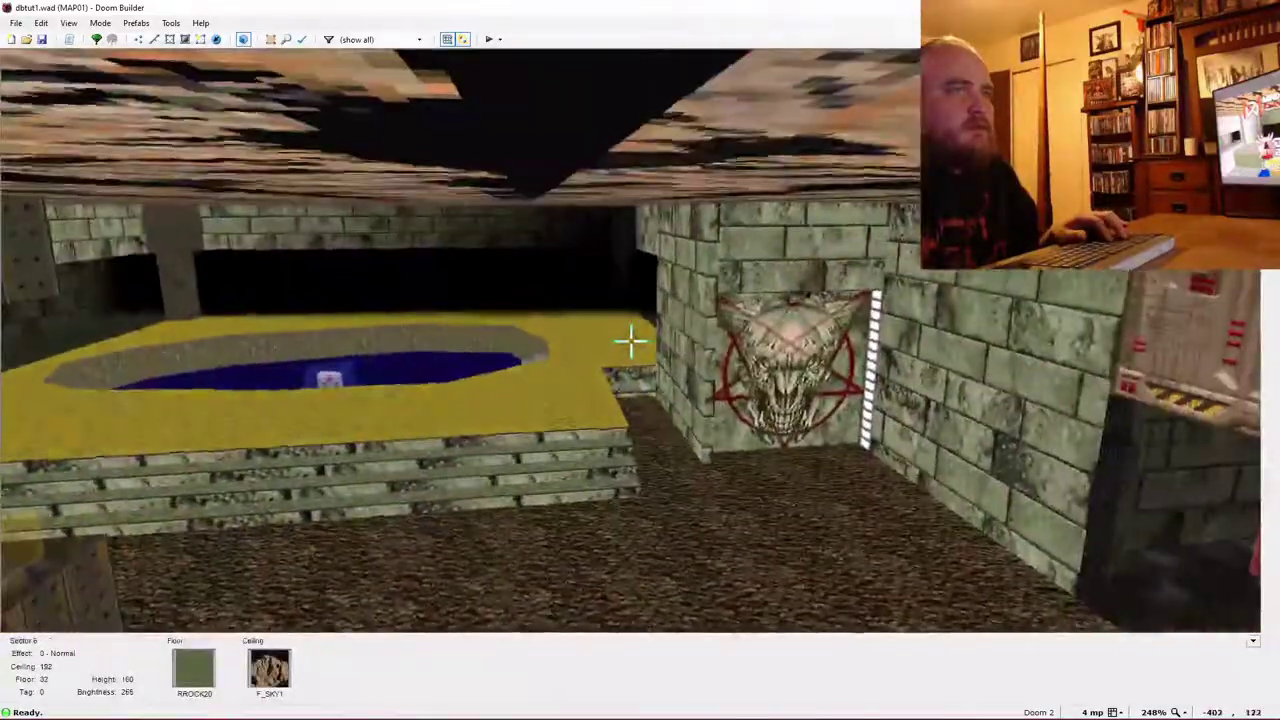
{"action": "key", "text": "e"}
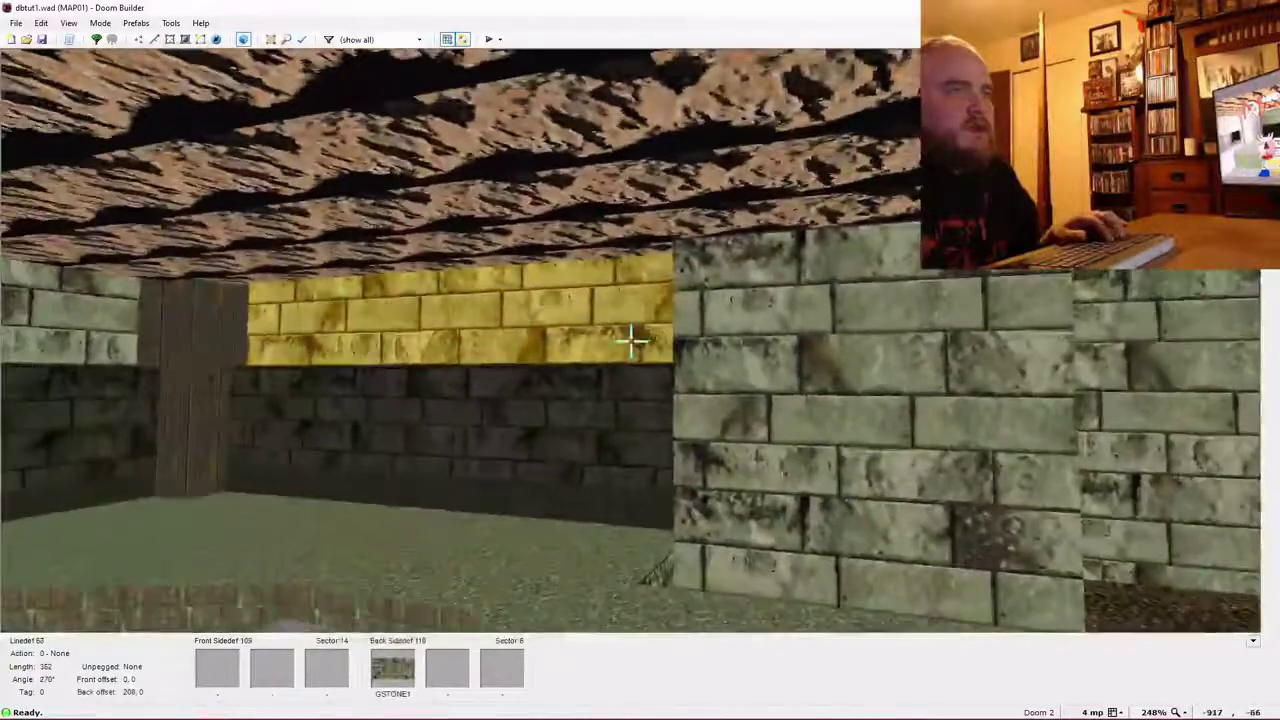
{"action": "key", "text": "e"}
{"action": "key", "text": "d"}
{"action": "key", "text": "w"}
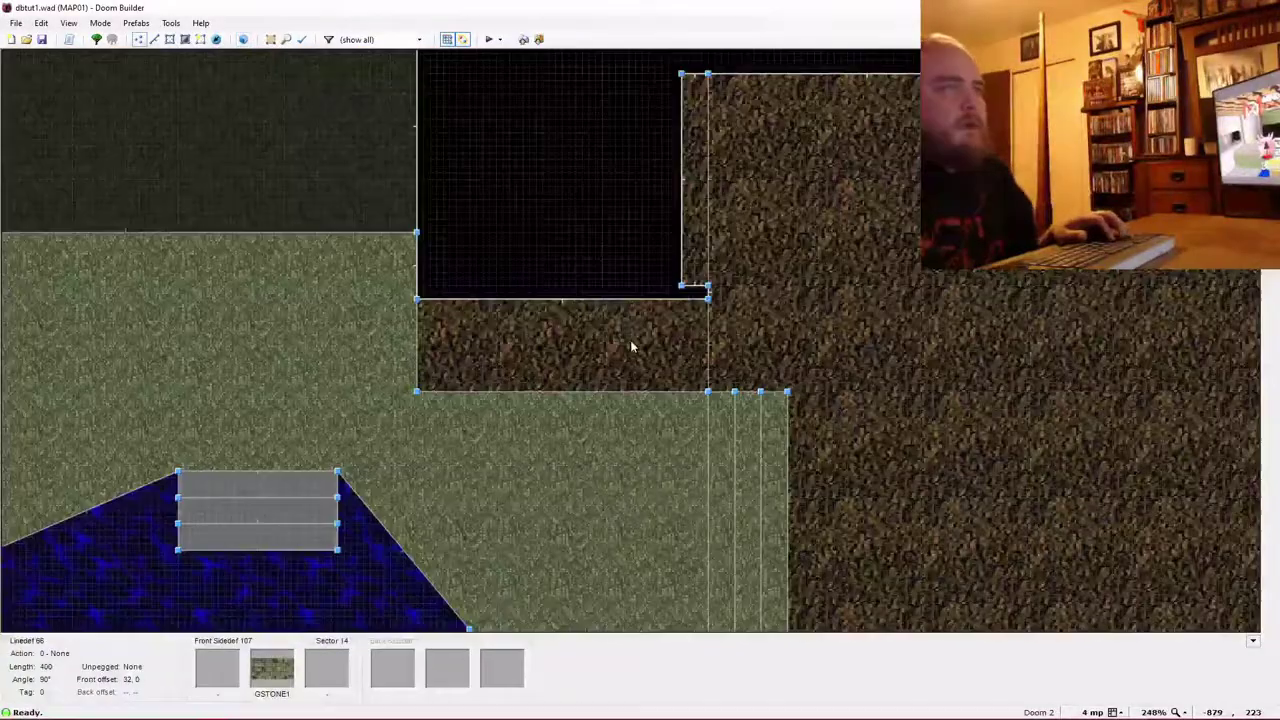
Draw a 148 by 128 unit sector in the void, extending the dark walkway east above the new brown-floored passage.
{"action": "scroll", "coordinate": [423, 245], "scroll_direction": "down", "scroll_amount": 1}
{"action": "key", "text": "Up"}
{"action": "key", "text": "Up"}
{"action": "key", "text": "Left"}
{"action": "key", "text": "Up"}
{"action": "key", "text": "Left"}
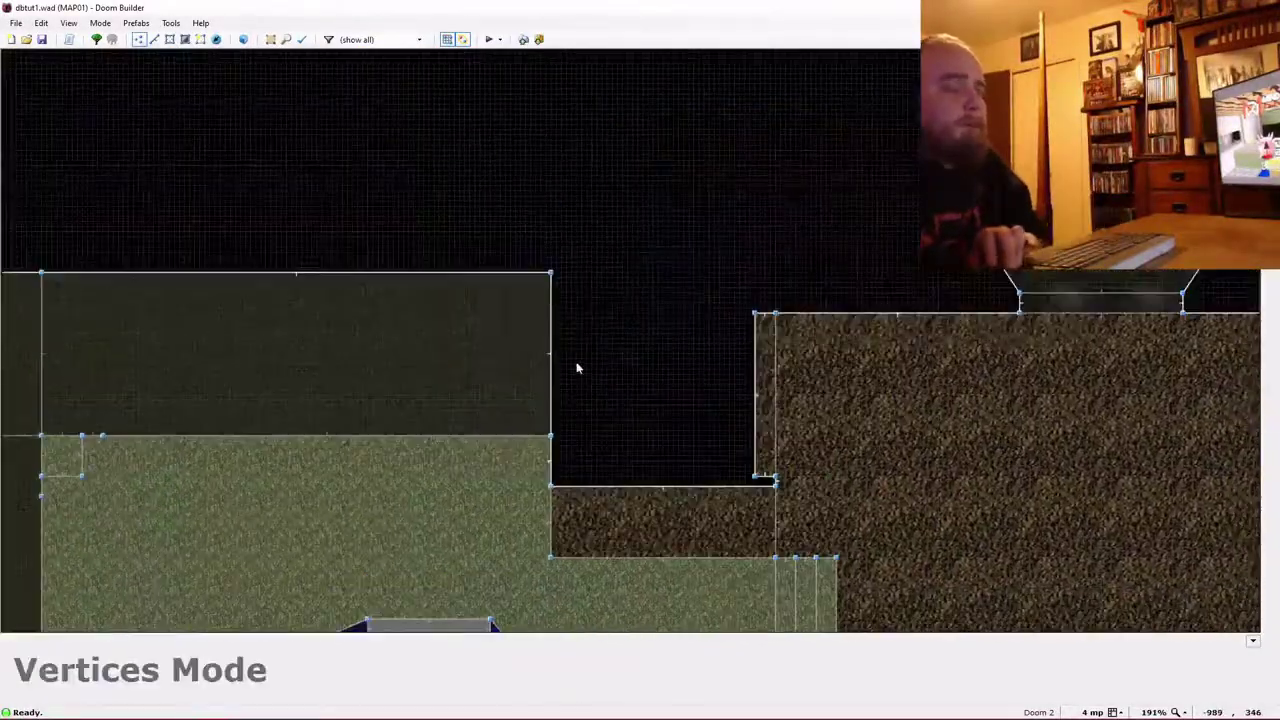
{"action": "key", "text": "Left"}
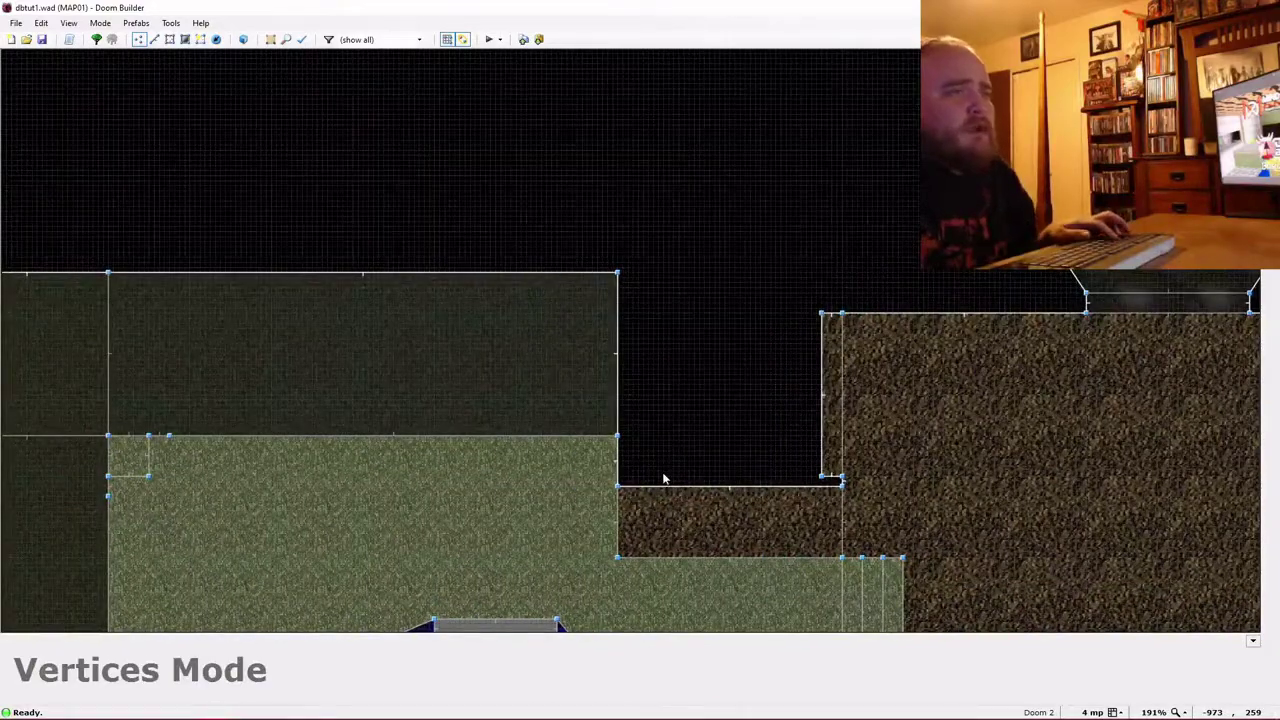
{"action": "key", "text": "d"}
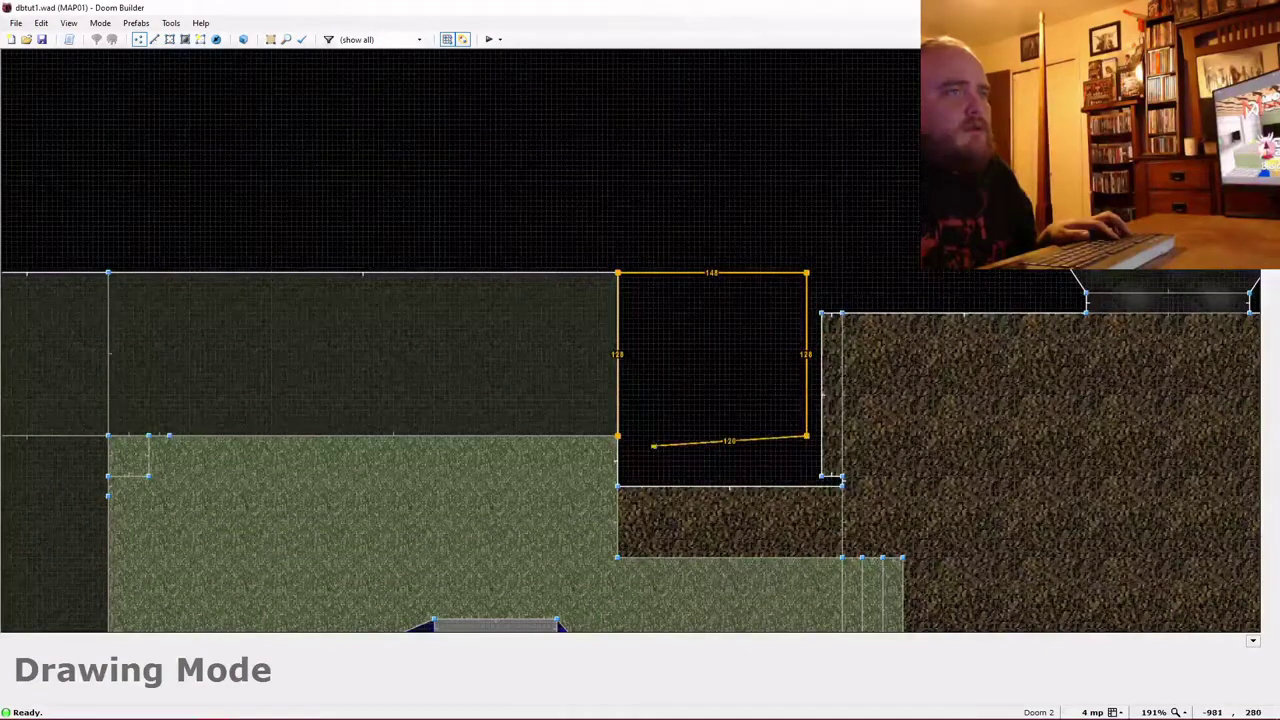
{"action": "left_click", "coordinate": [619, 436]}
{"action": "key", "text": "w"}
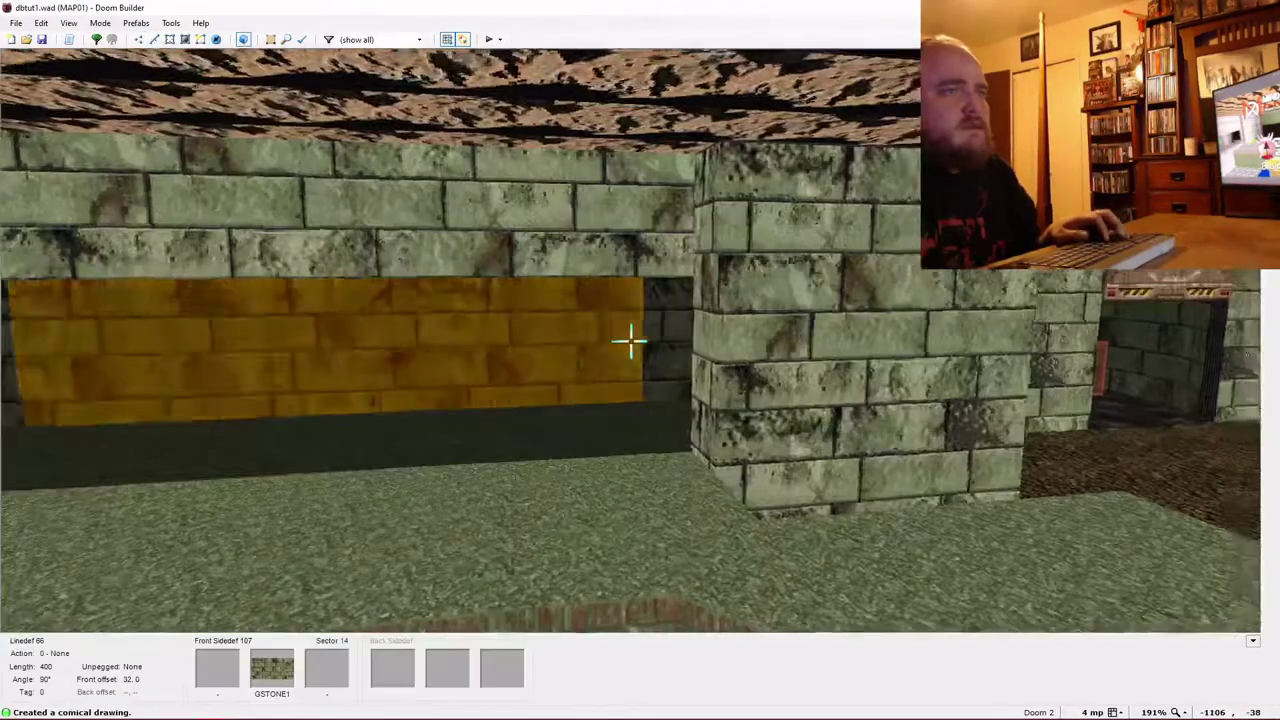
{"action": "key", "text": "e"}
{"action": "key", "text": "d"}
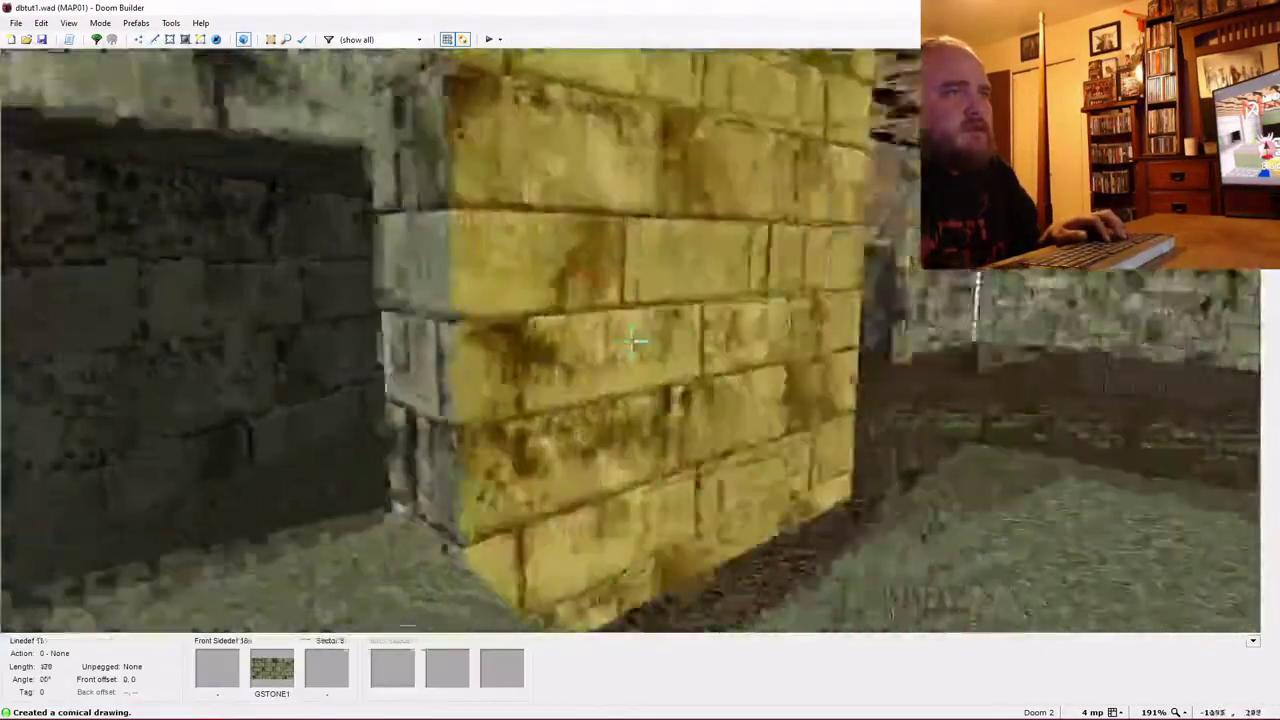
{"action": "key", "text": "w"}
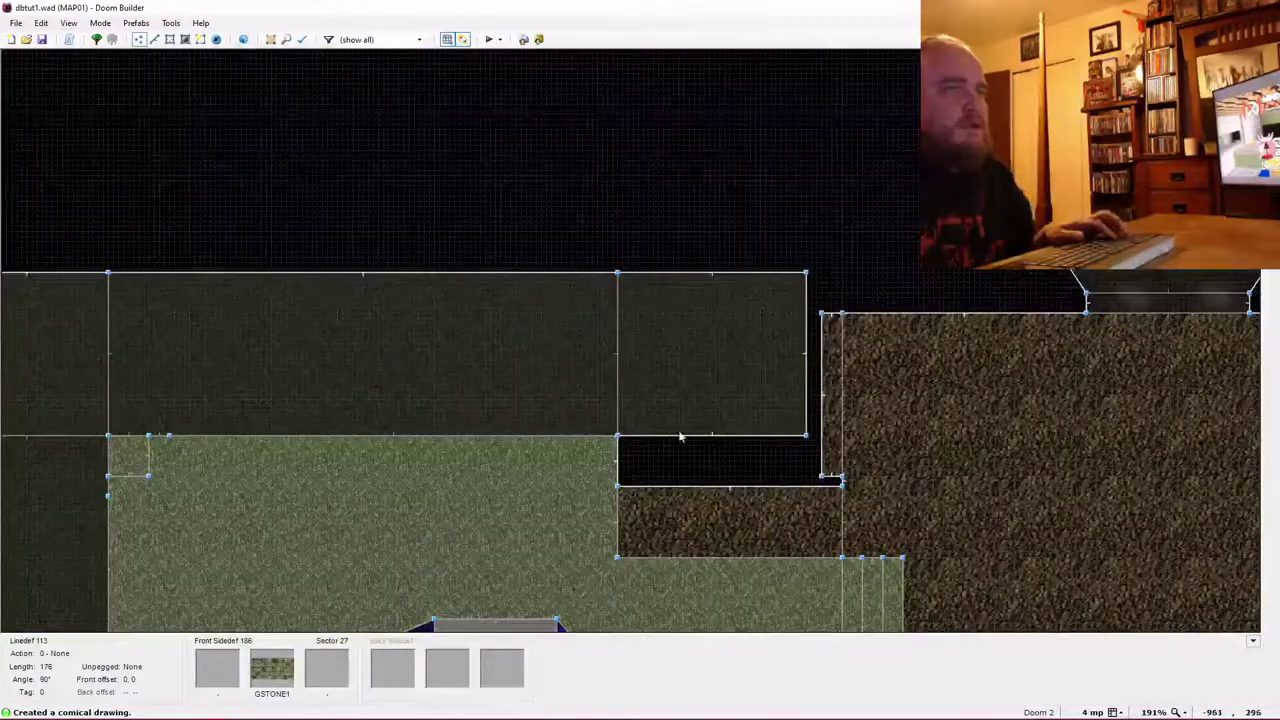
Draw a 132 by 40 unit sector joining the extended walkway to the brown-floored passage, with a void block left beside the courtyard.
{"action": "key", "text": "d"}
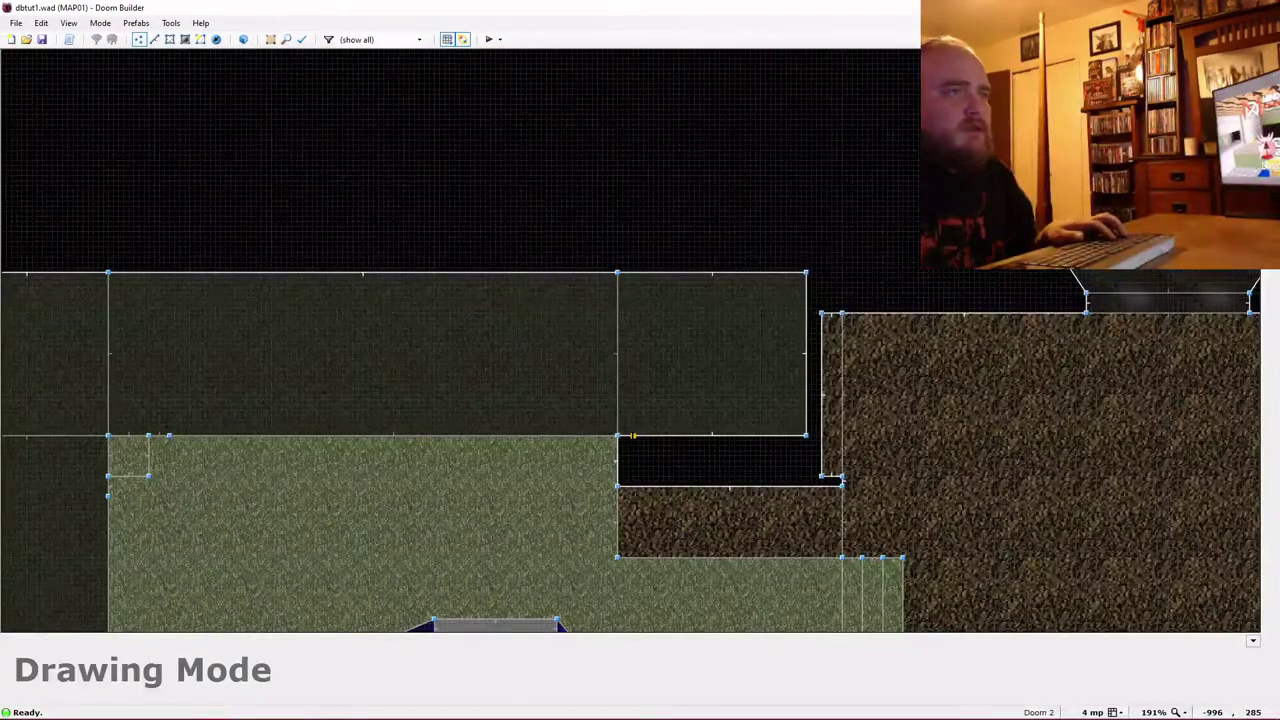
{"action": "scroll", "coordinate": [705, 470], "scroll_direction": "up", "scroll_amount": 3}
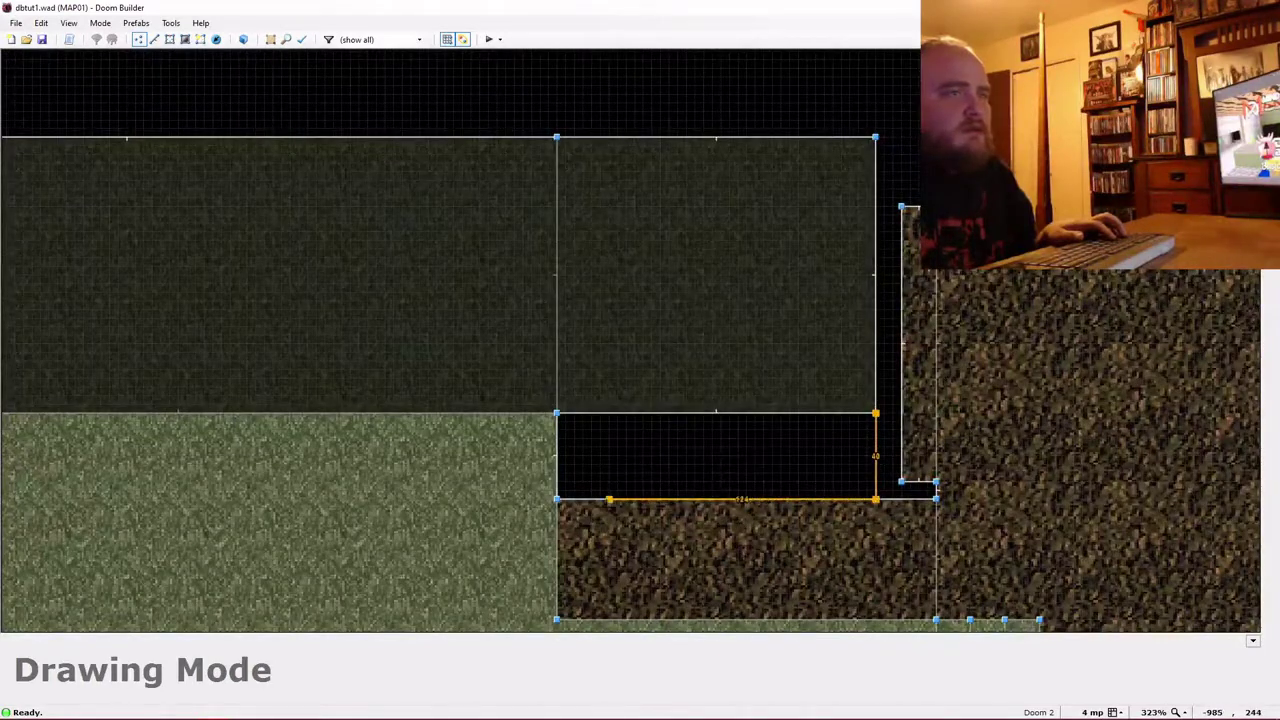
{"action": "left_click", "coordinate": [591, 498]}
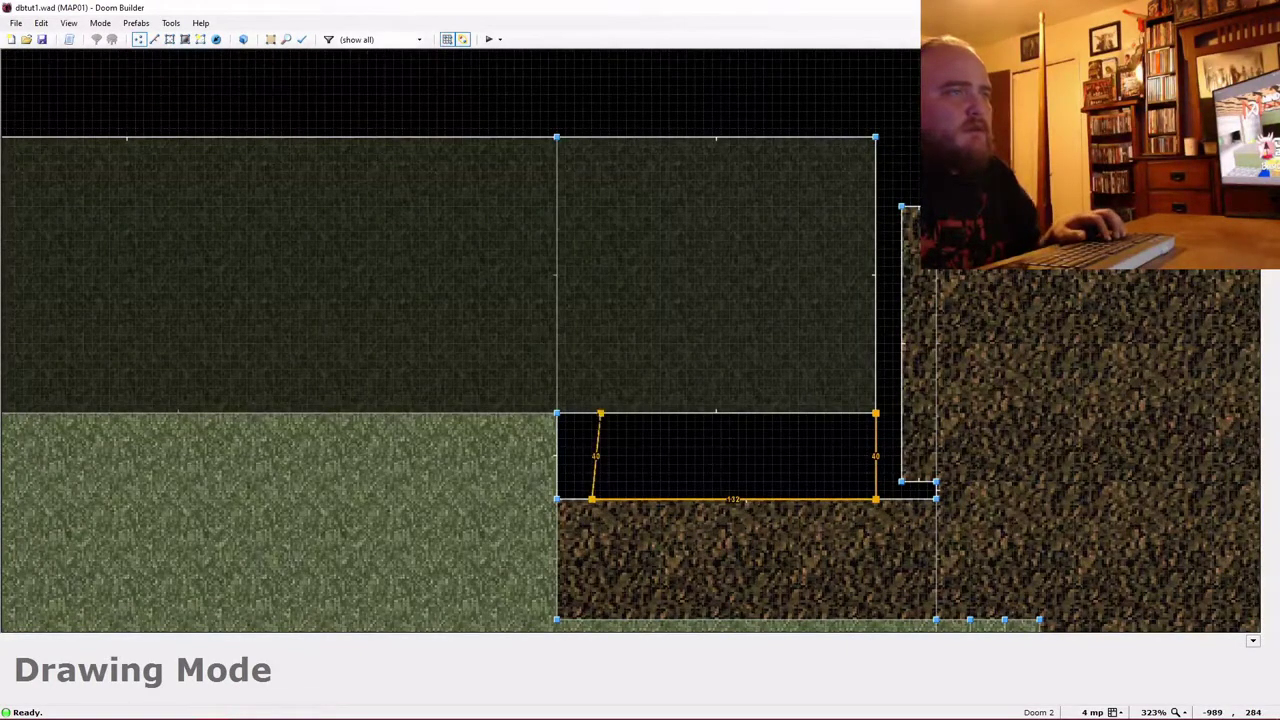
{"action": "left_click", "coordinate": [591, 413]}
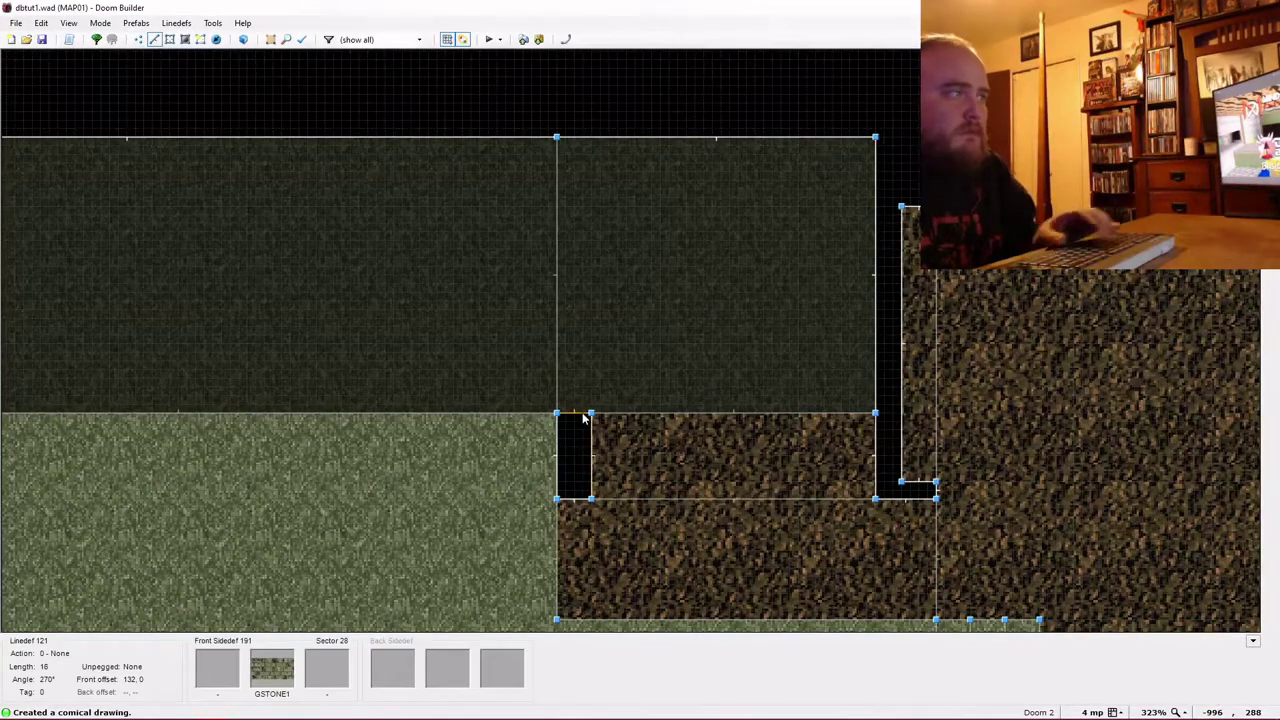
Reshape the void block beside the courtyard into a 32 by 32 unit pillar by moving its adjoining lines and corner vertex.
{"action": "key", "text": "l"}
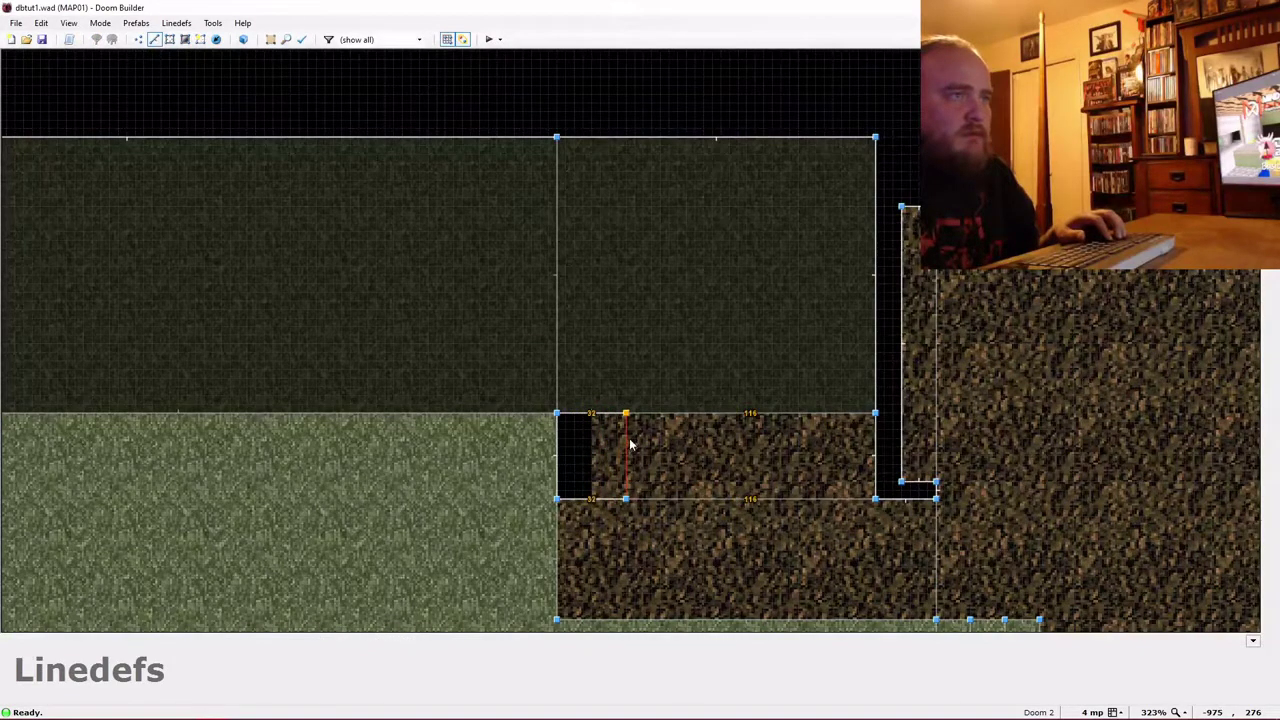
{"action": "right_click_drag", "start_coordinate": [629, 439], "coordinate": [631, 441]}
{"action": "mouse_move", "coordinate": [706, 502]}
{"action": "right_mouse_down"}
{"action": "mouse_move", "coordinate": [706, 468]}
{"action": "mouse_move", "coordinate": [706, 483]}
{"action": "right_mouse_up"}
{"action": "key", "text": "v"}
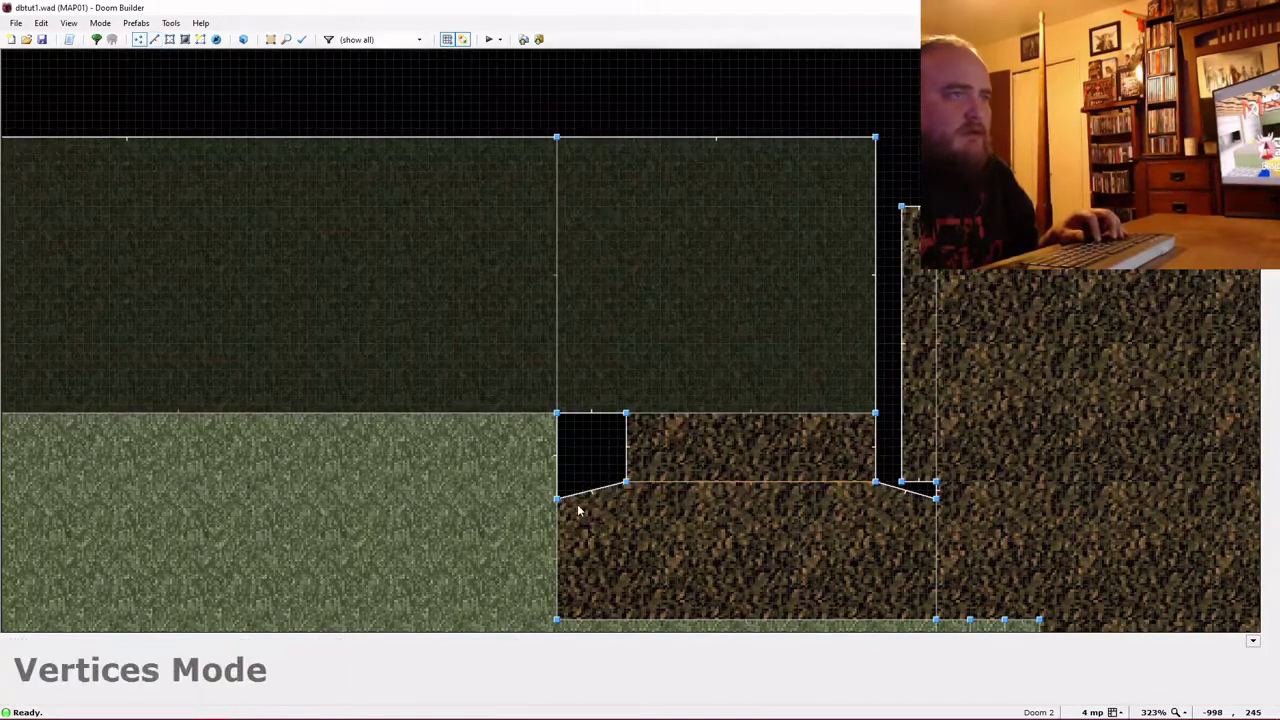
{"action": "right_click_drag", "start_coordinate": [557, 497], "coordinate": [561, 486]}
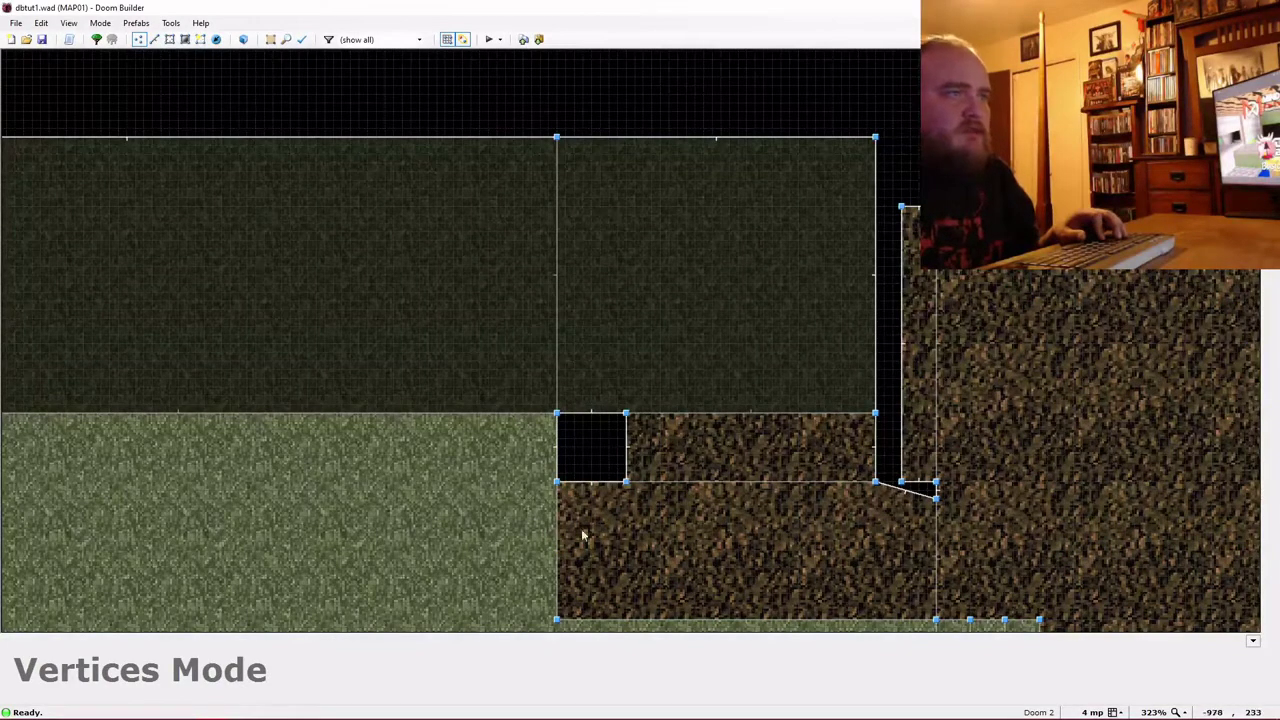
Copy the SUPPORT3 texture from the courtyard's corner pillar and paste it onto a face of the new square pillar.
{"action": "key", "text": "q"}
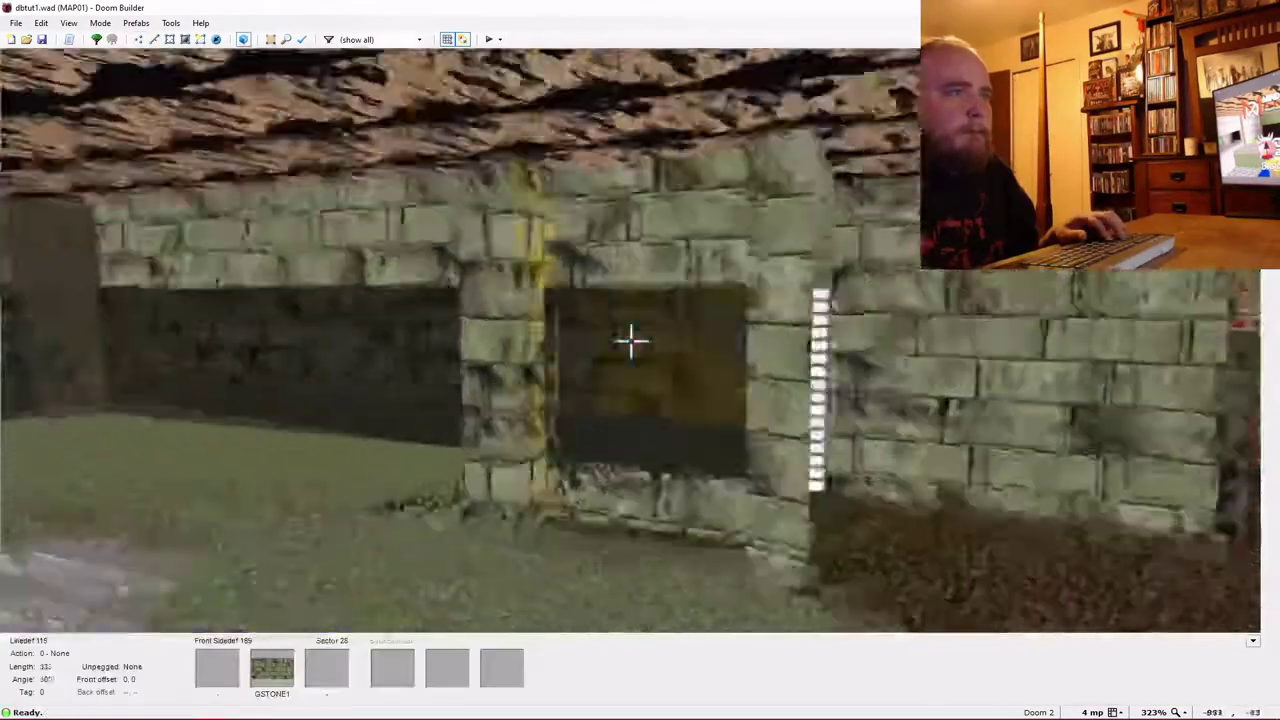
{"action": "key", "text": "d"}
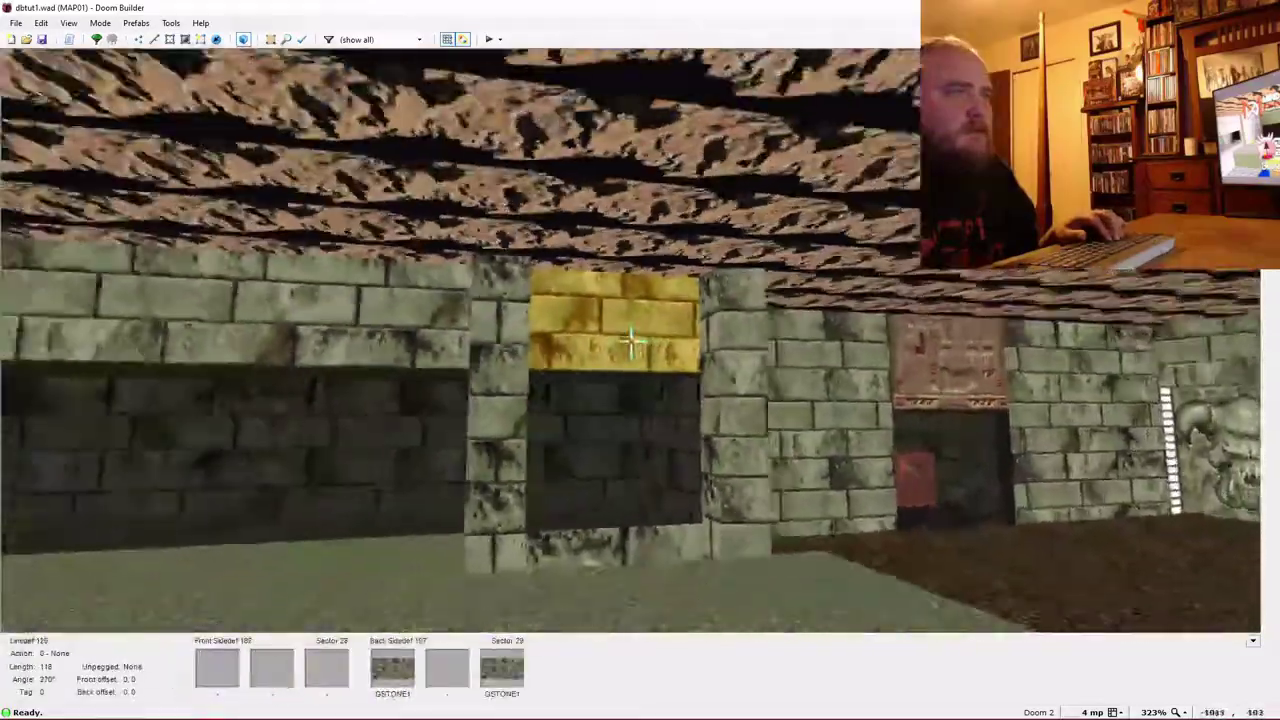
{"action": "key", "text": "w"}
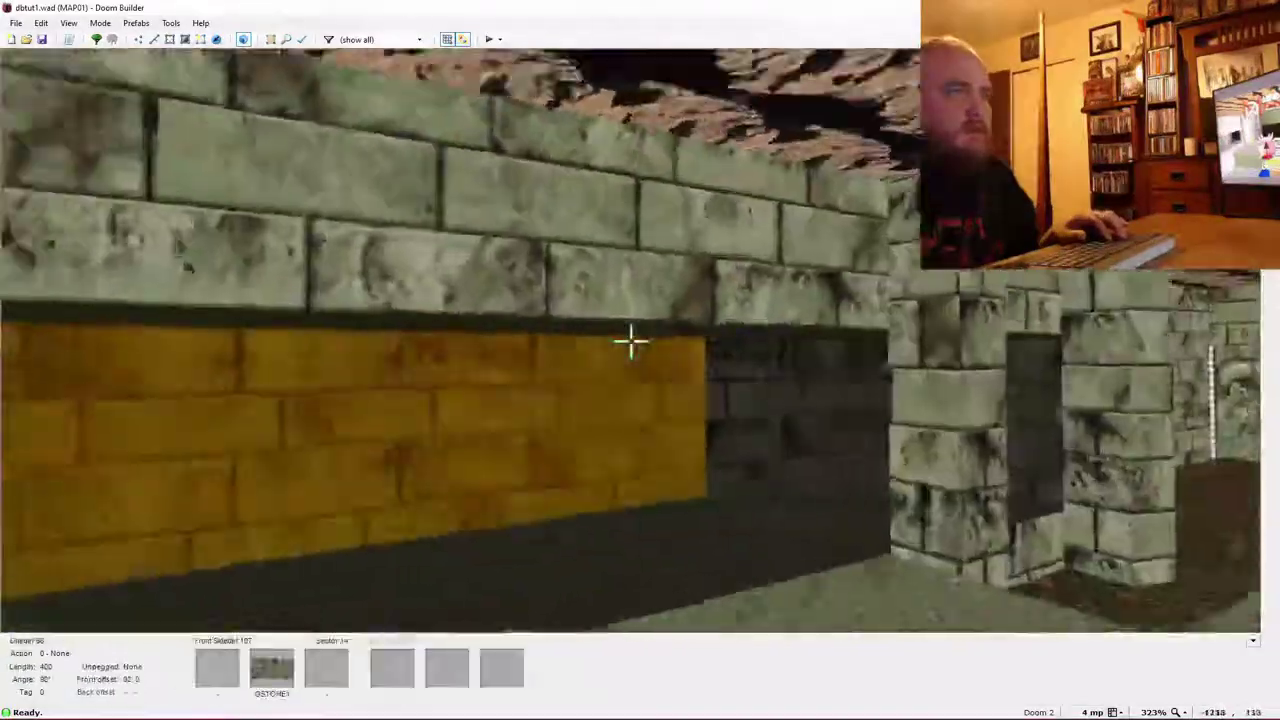
{"action": "key", "text": "ctrl+c"}
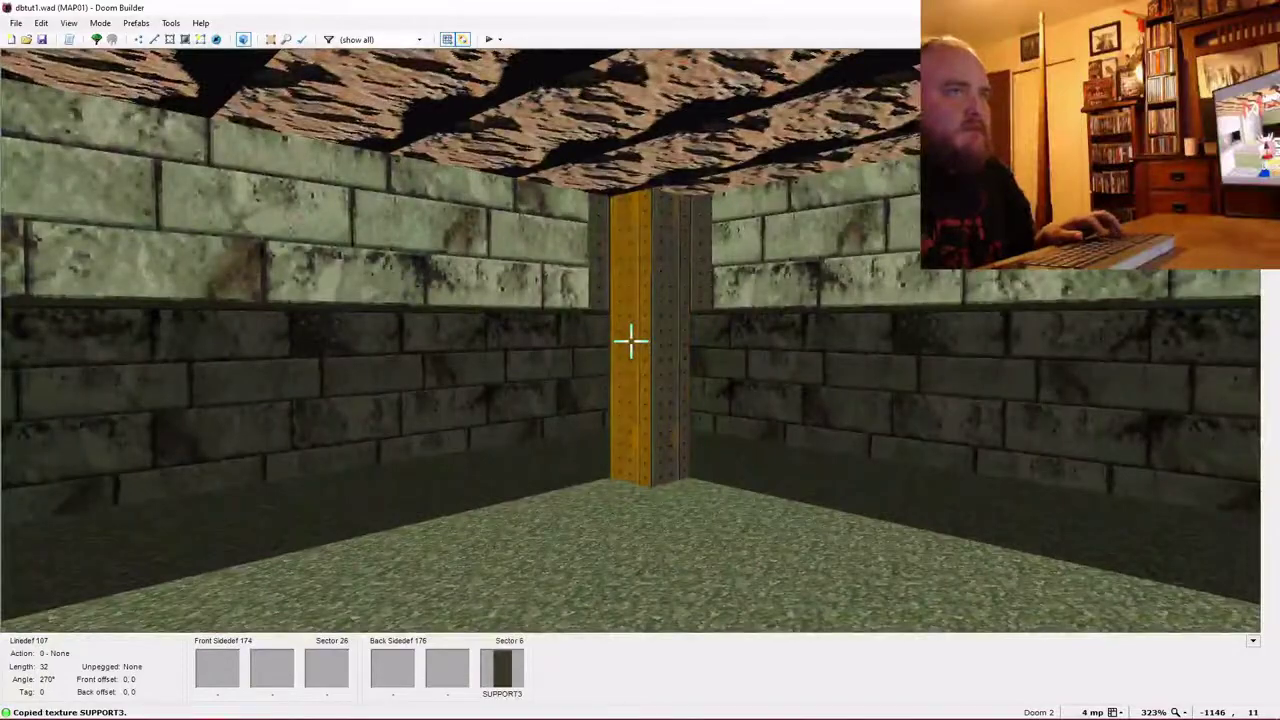
{"action": "key", "text": "w"}
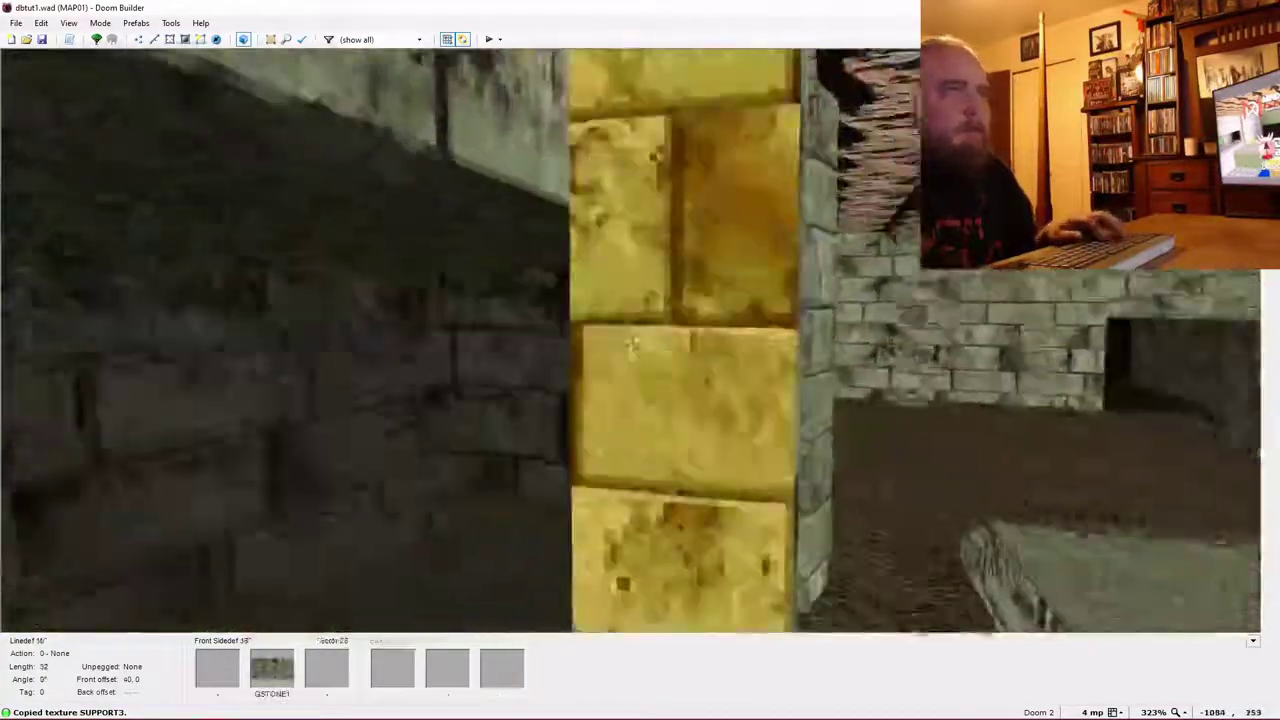
{"action": "key", "text": "ctrl+v"}
{"action": "key", "text": "w"}
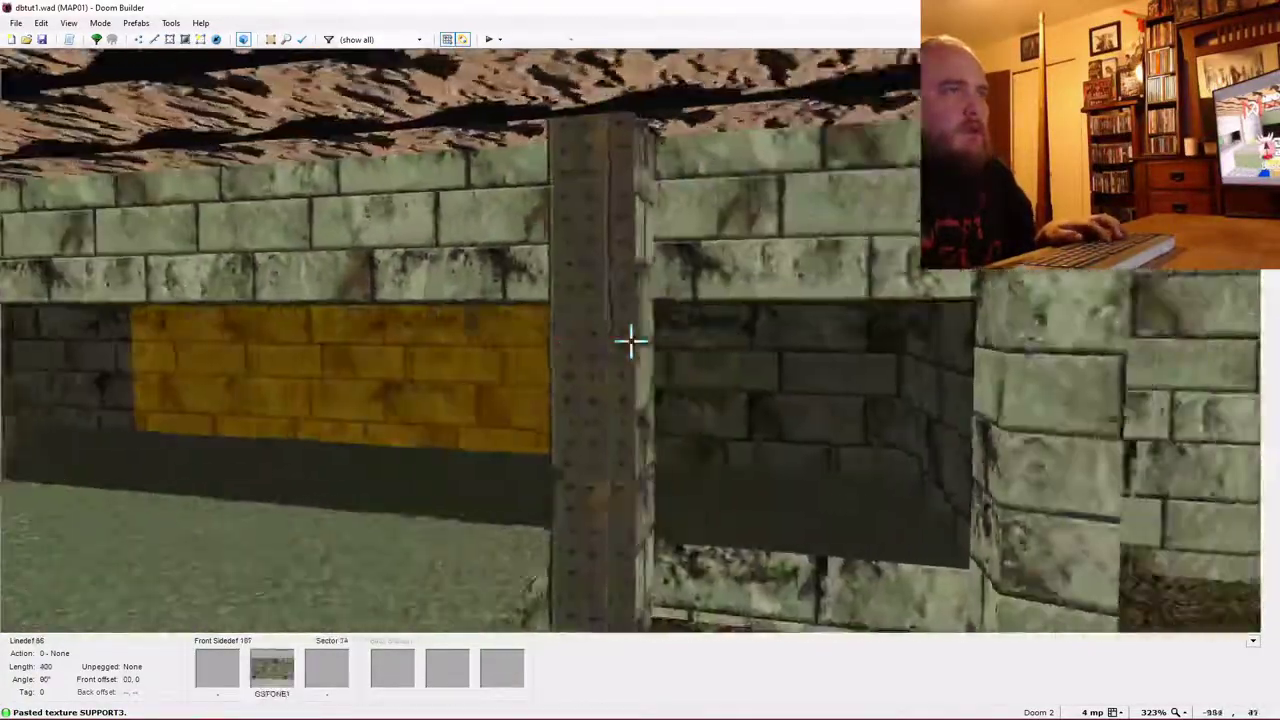
Paste SUPPORT3 onto the remaining faces of the new square pillar and auto-align the textures.
{"action": "key", "text": "w"}
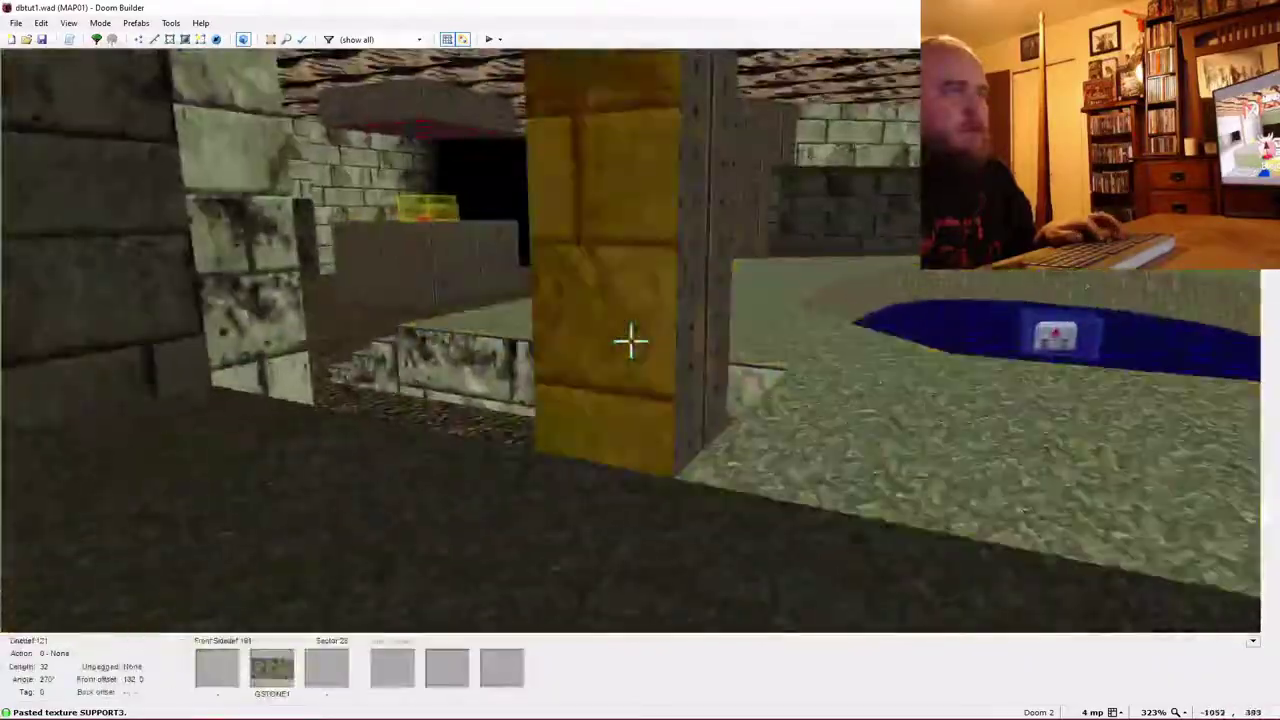
{"action": "key", "text": "ctrl+v"}
{"action": "key", "text": "ctrl+v"}
{"action": "key", "text": "w"}
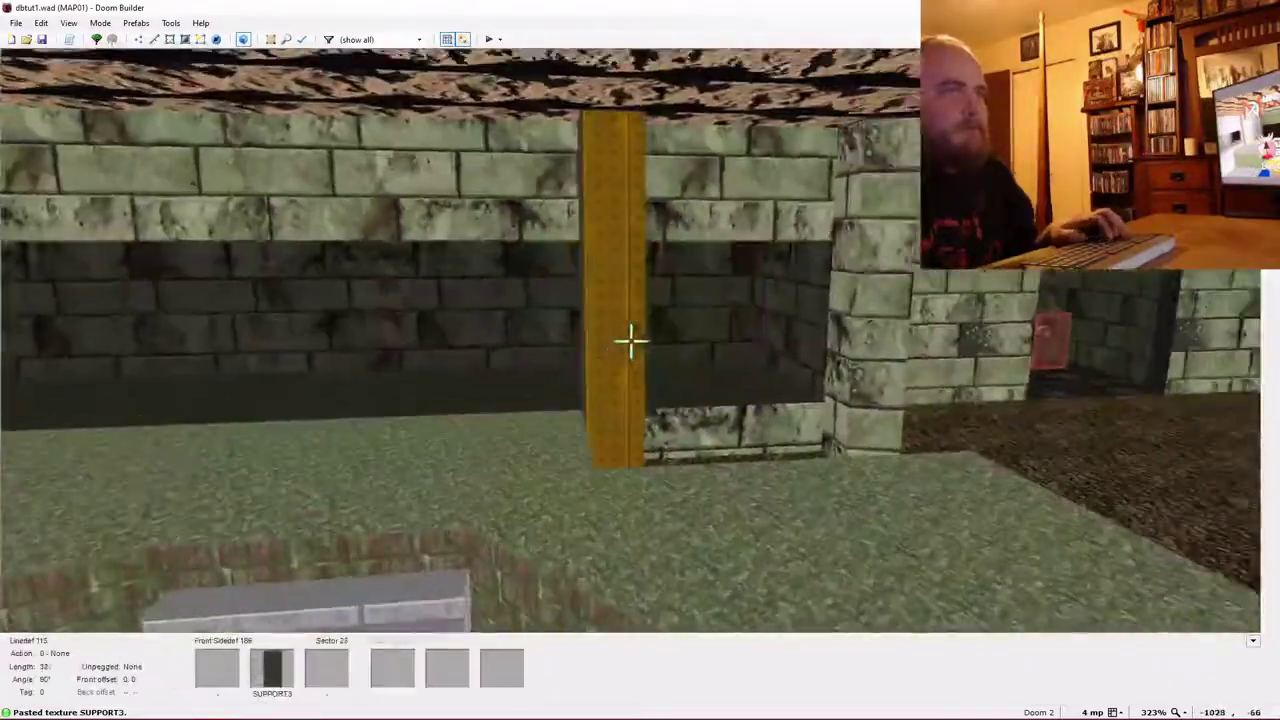
{"action": "key", "text": "shift+a"}
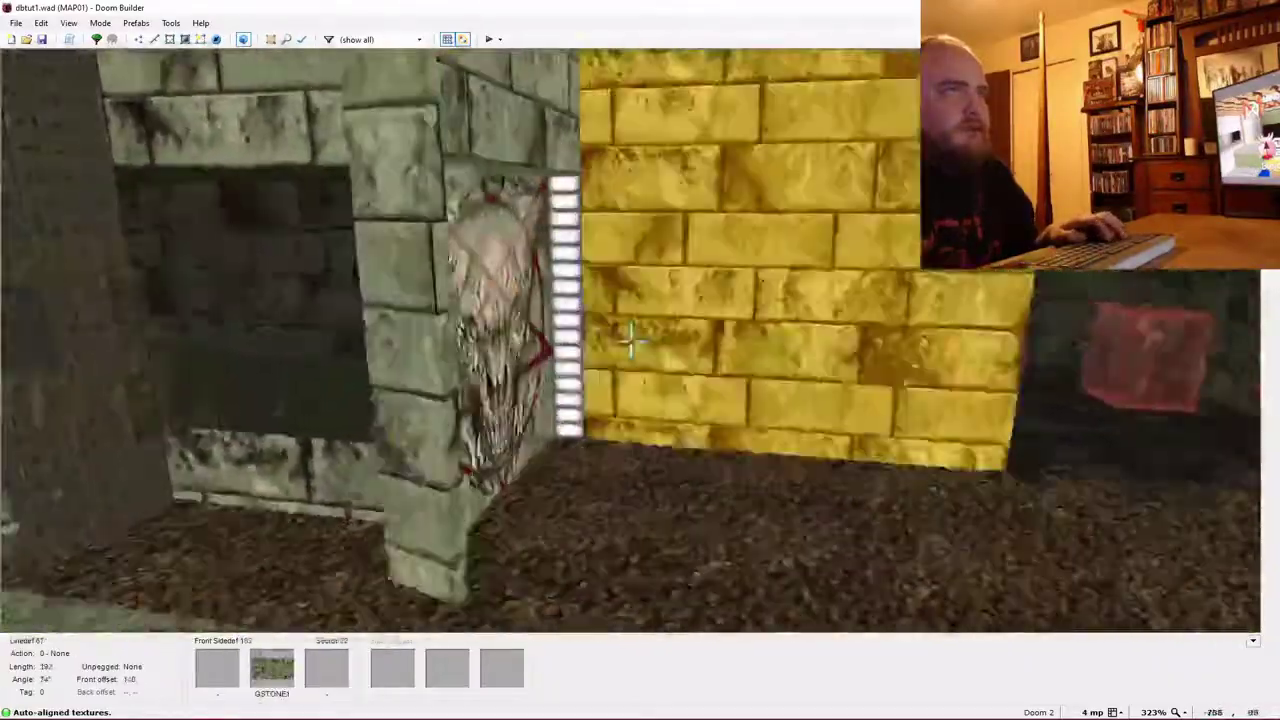
Paste SUPPORT3 onto the faces of the wall end between the new opening and the skull-marked wall.
{"action": "key", "text": "f"}
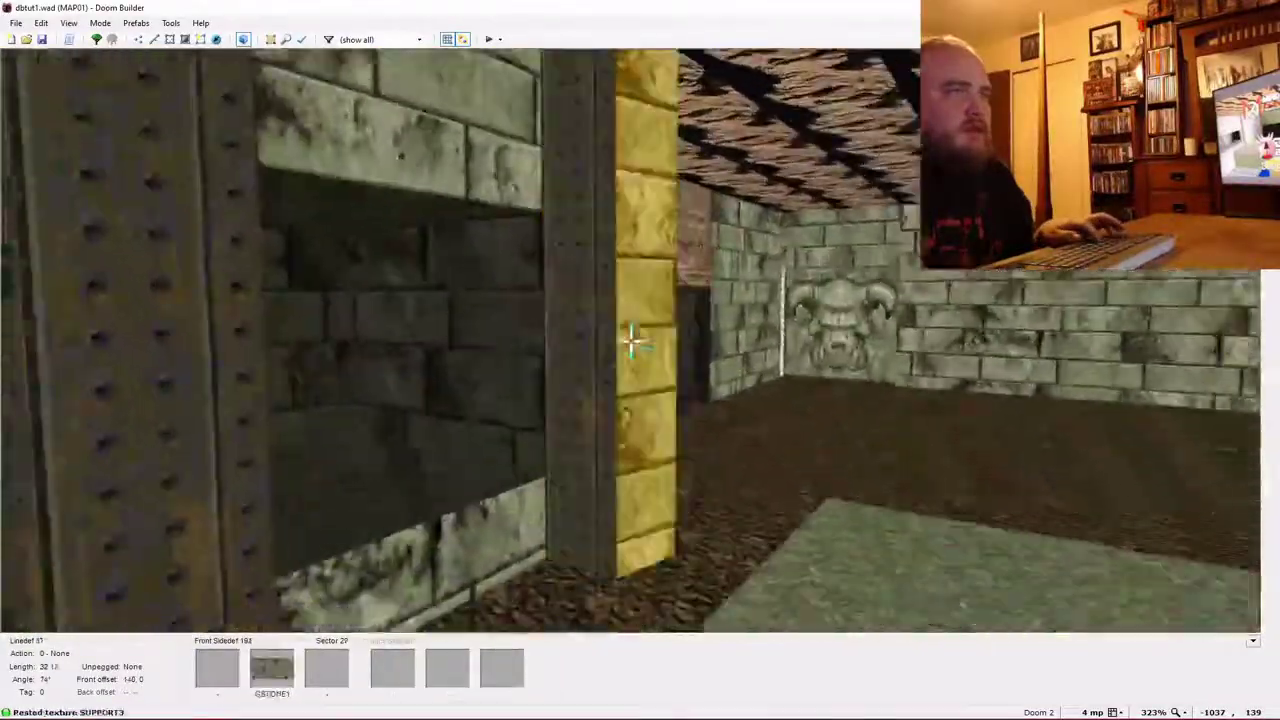
{"action": "key", "text": "w"}
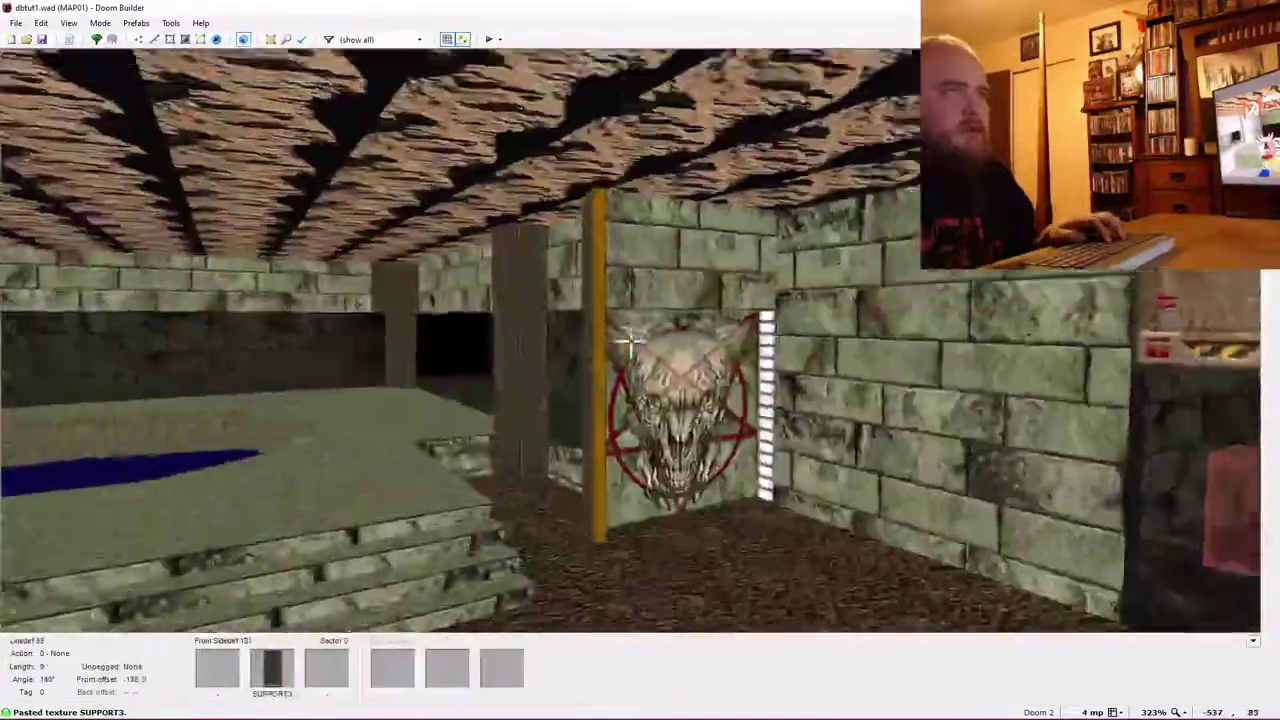
{"action": "key", "text": "s"}
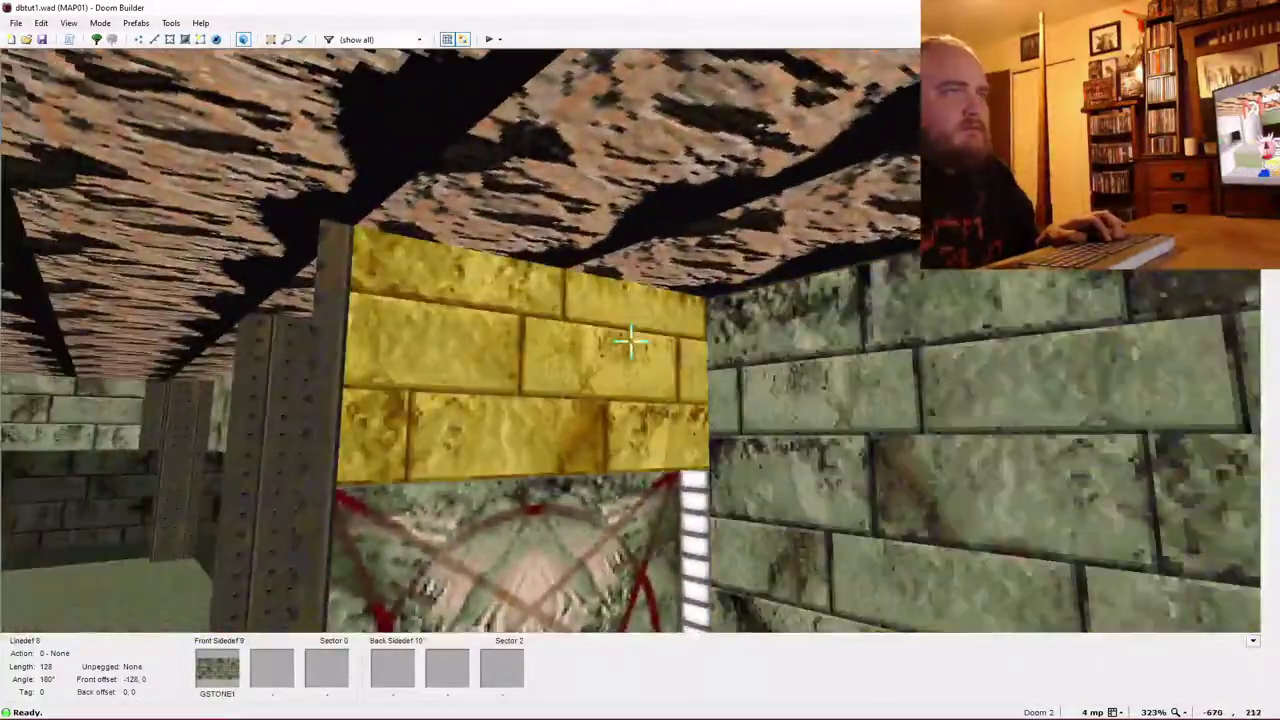
{"action": "key", "text": "s"}
{"action": "key", "text": "s"}
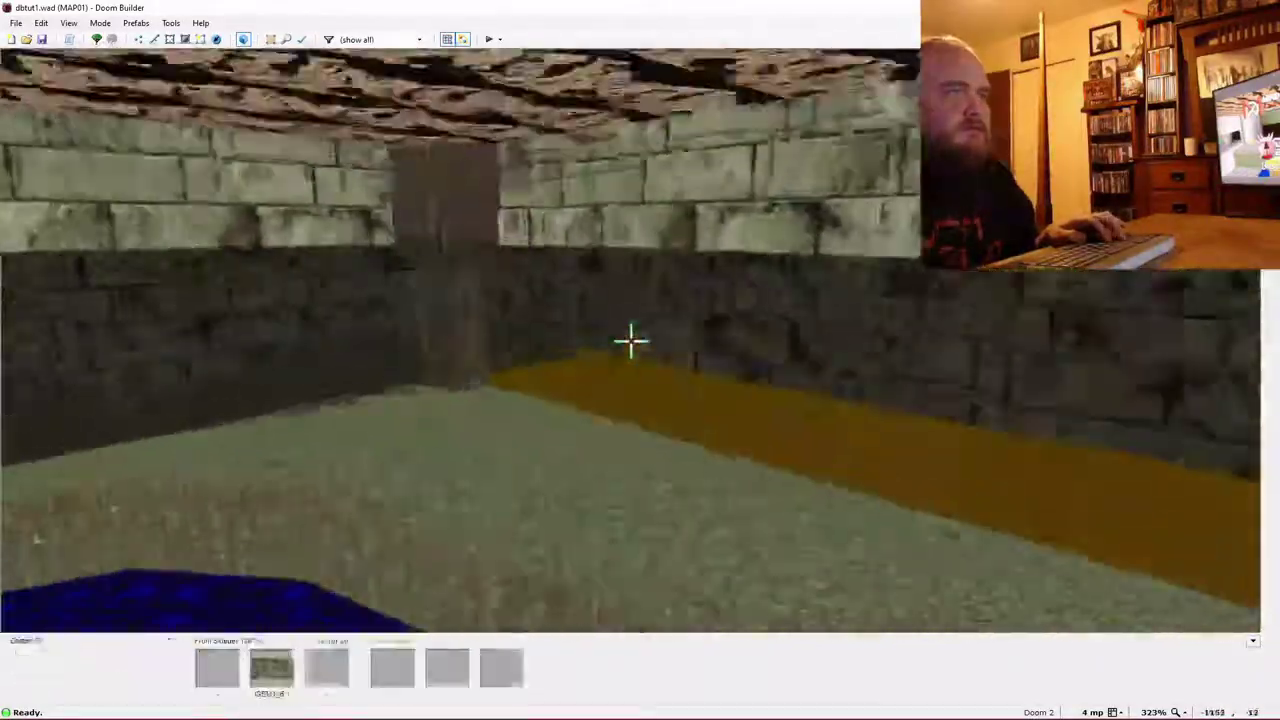
Test the map in-game and walk around the courtyard to inspect the new SUPPORT3 pillars and the brown-floored opening.
{"action": "key", "text": "v"}
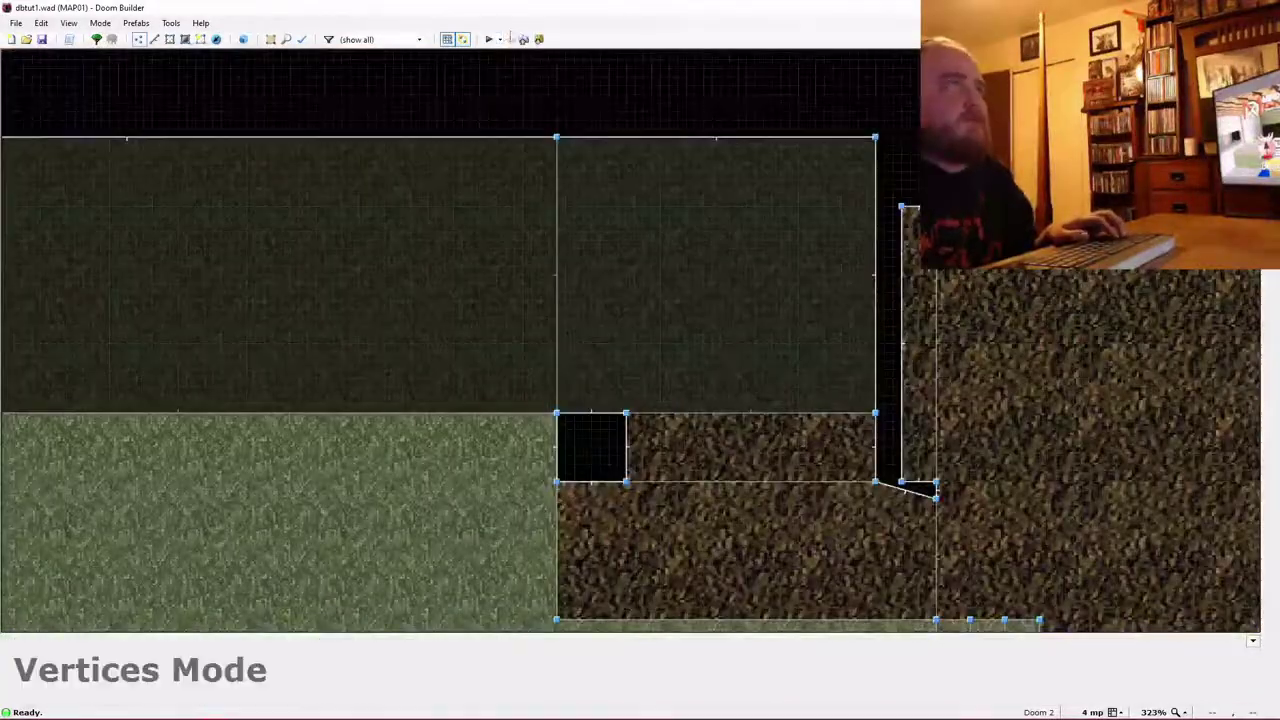
{"action": "left_click", "coordinate": [491, 40]}
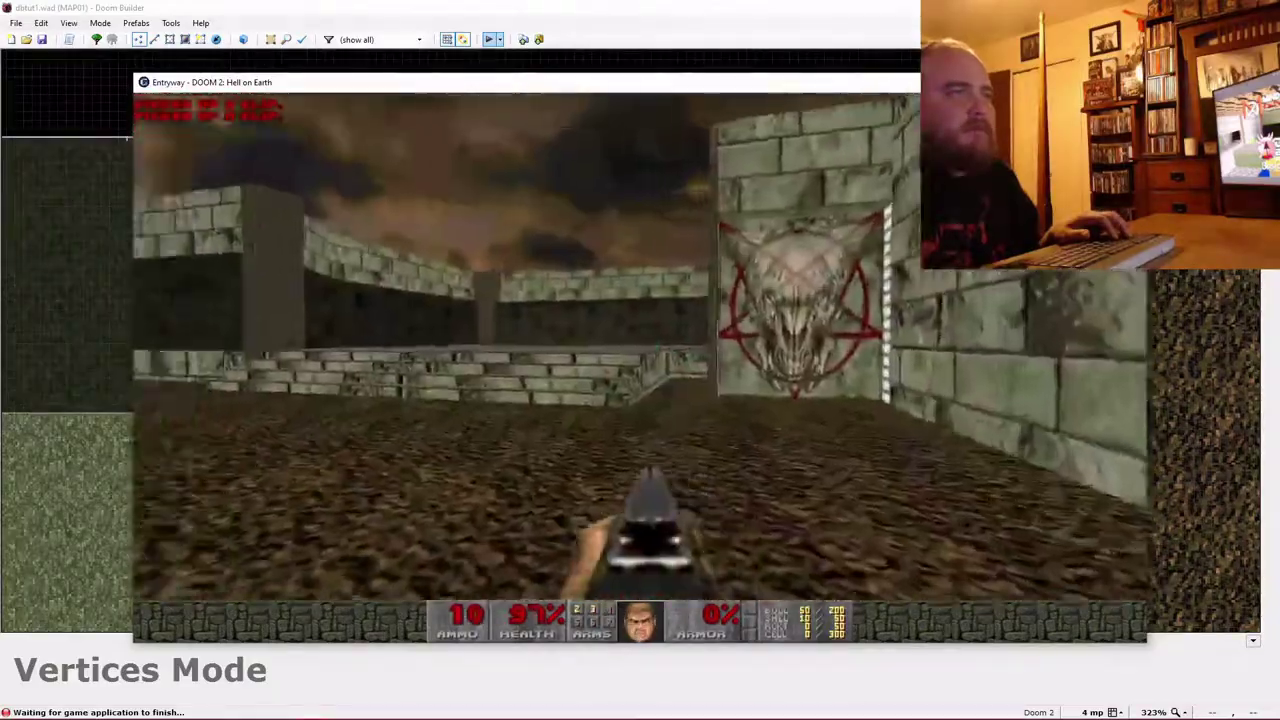
{"action": "key", "text": "w"}
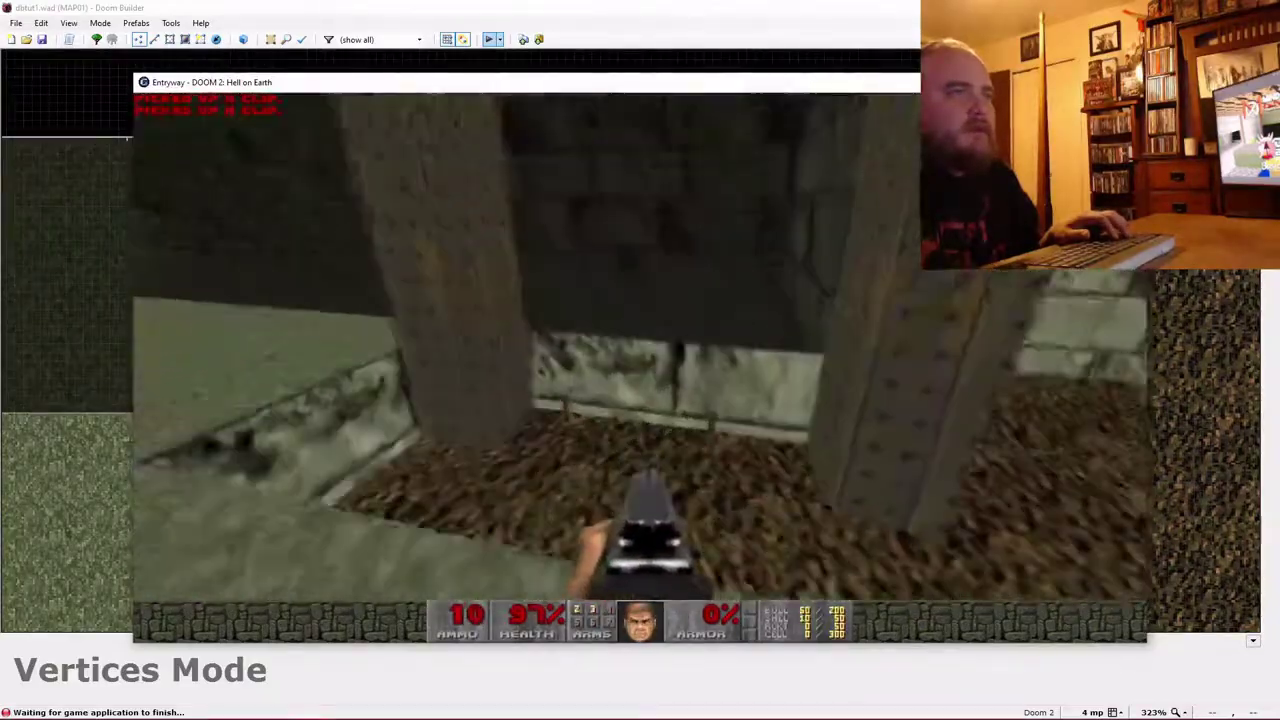
{"action": "key", "text": "w"}
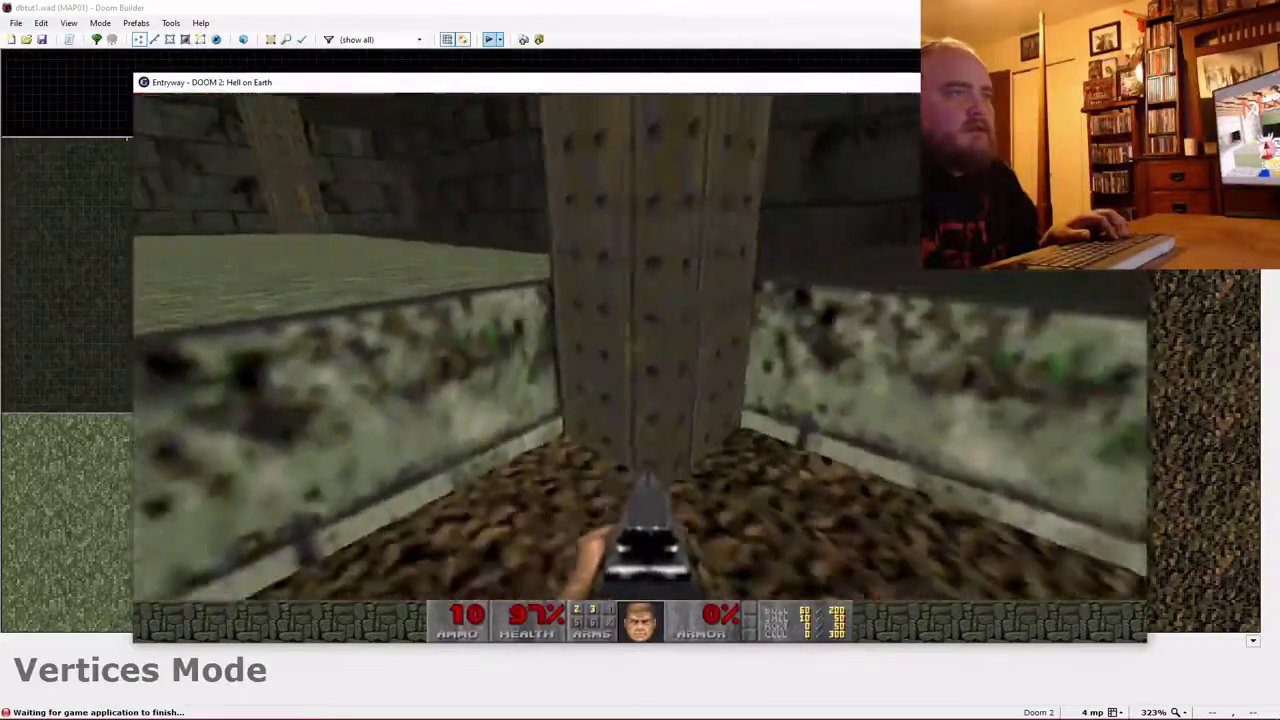
{"action": "key", "text": "w"}
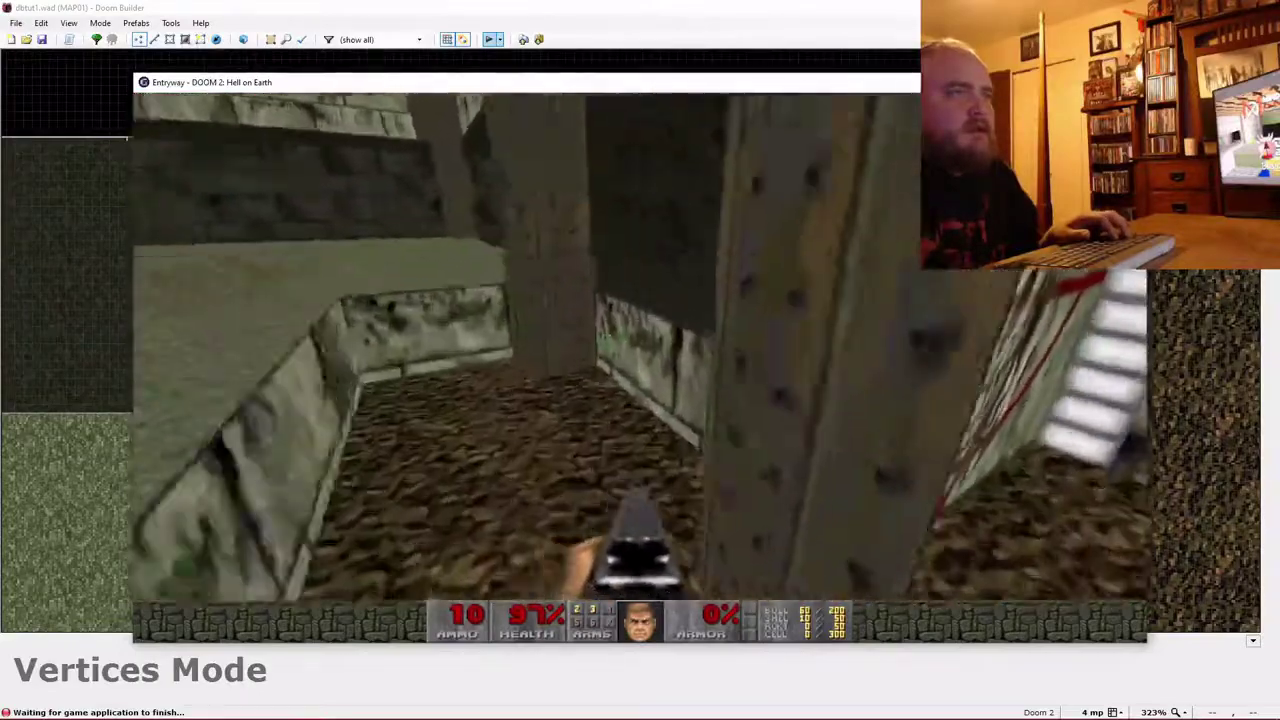
{"action": "key", "text": "w"}
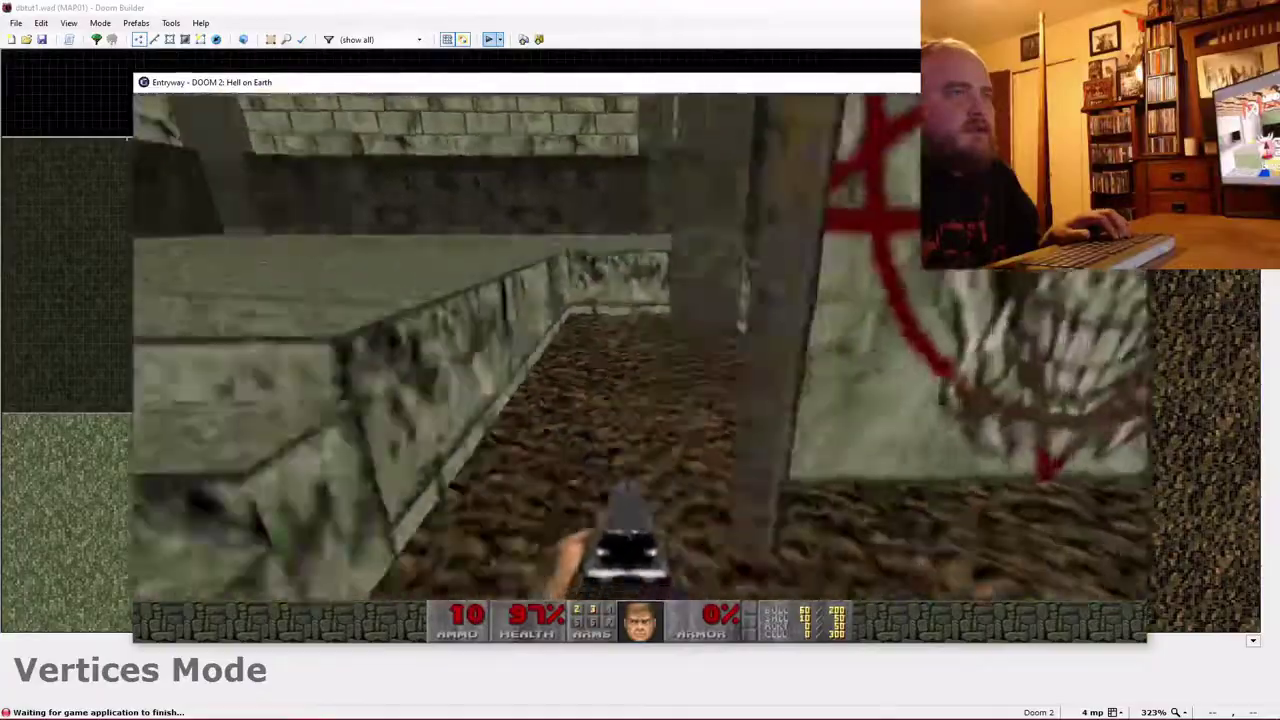
{"action": "key", "text": "w"}
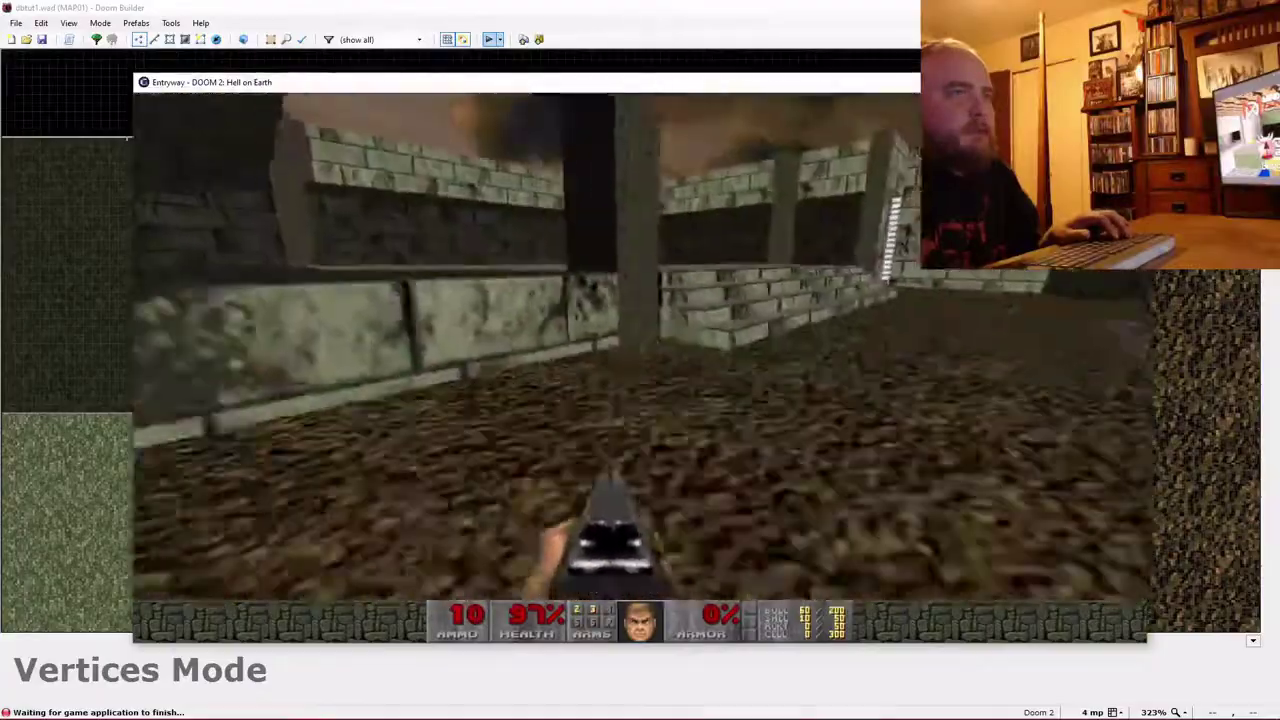
{"action": "key", "text": "s"}
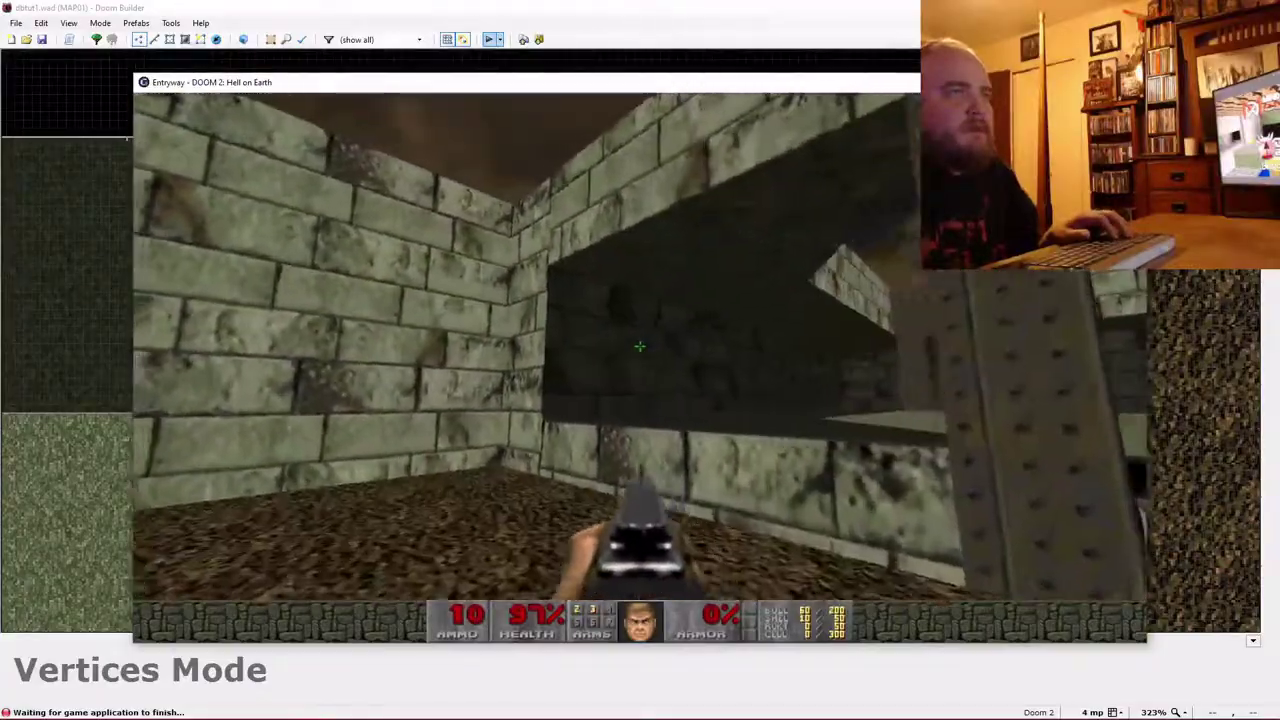
{"action": "key", "text": "w"}
{"action": "key", "text": "s"}
Quit the test game and return to the map editor.
{"action": "key", "text": "Escape"}
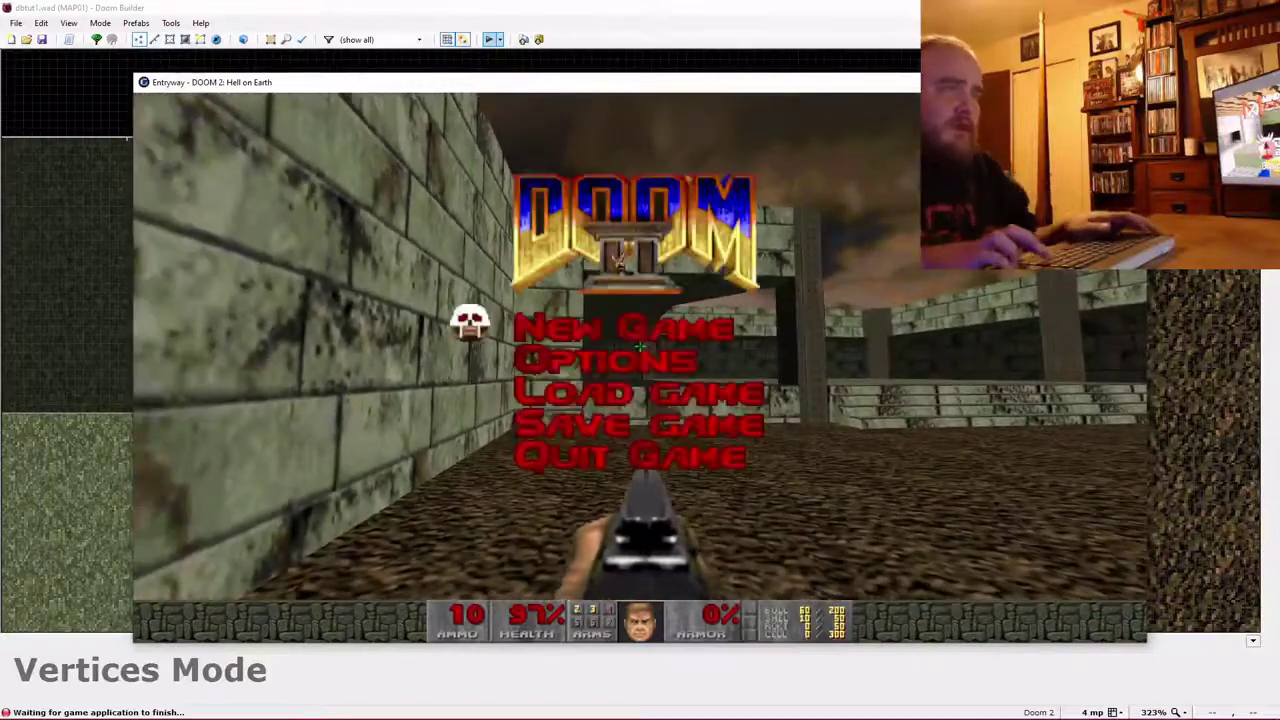
{"action": "key", "text": "Up"}
{"action": "key", "text": "Return"}
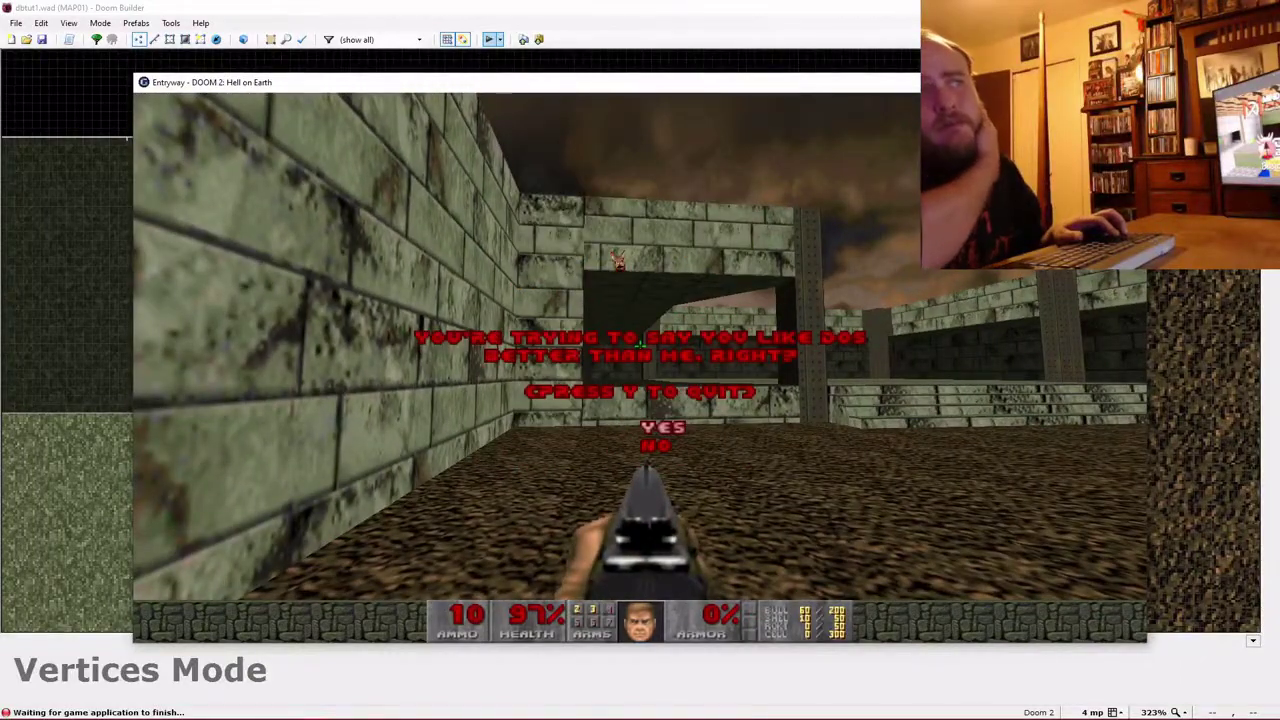
{"action": "key", "text": "y"}
Draw a 704 by 64 unit rectangular sector along the courtyard walkway's southern edge, starting from the brown-floored area's corner, on a 32 mp grid.
{"action": "scroll", "coordinate": [589, 300], "scroll_direction": "down", "scroll_amount": 3}
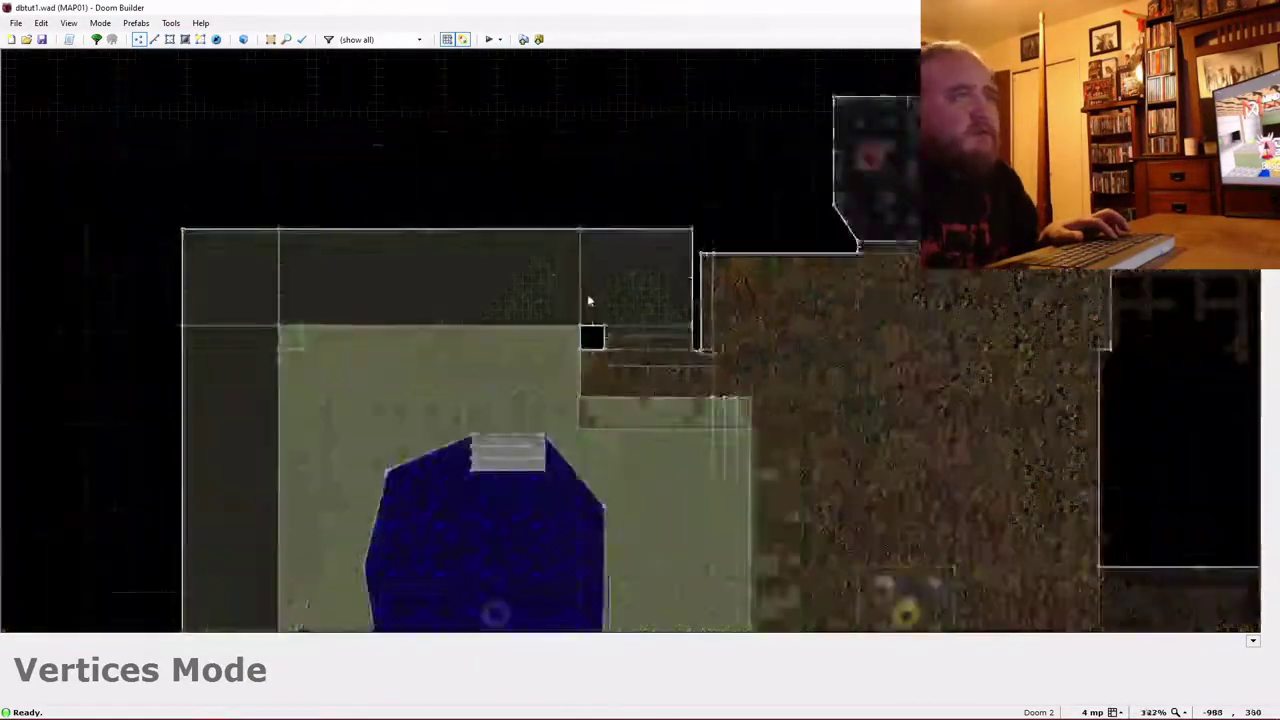
{"action": "scroll", "coordinate": [589, 300], "scroll_direction": "down", "scroll_amount": 7}
{"action": "scroll", "coordinate": [628, 464], "scroll_direction": "up", "scroll_amount": 4}
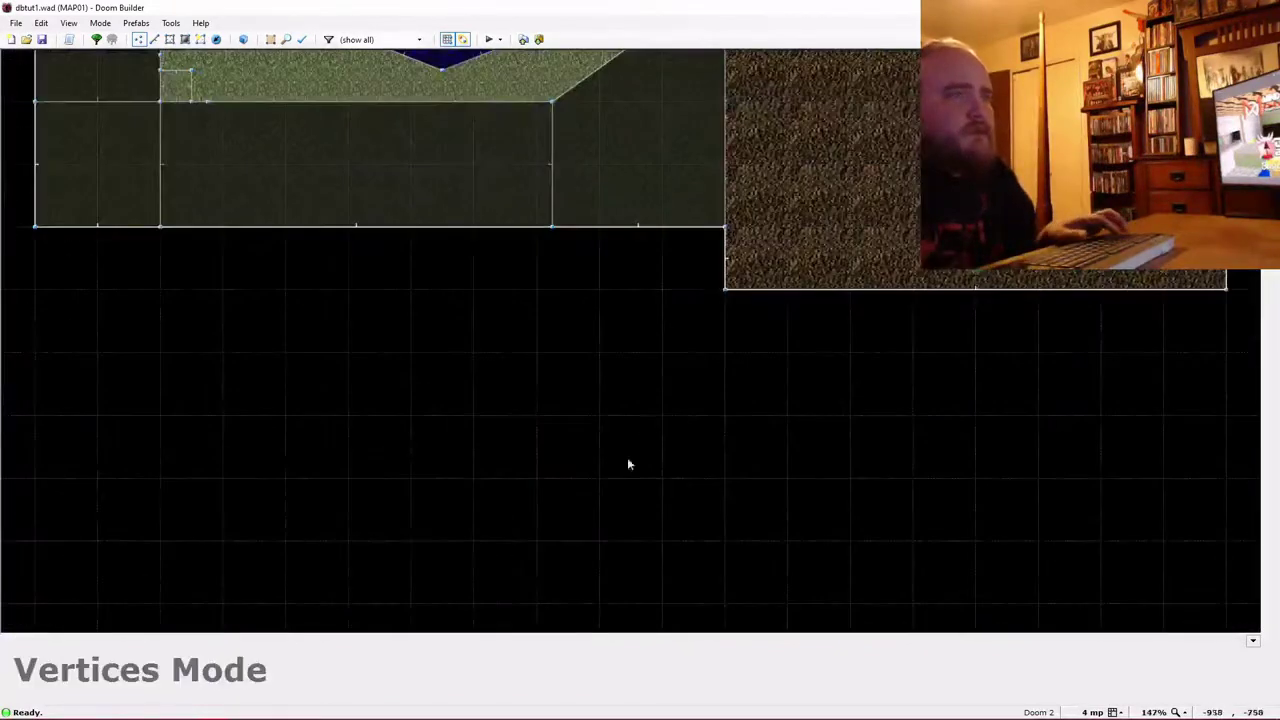
{"action": "key", "text": "d"}
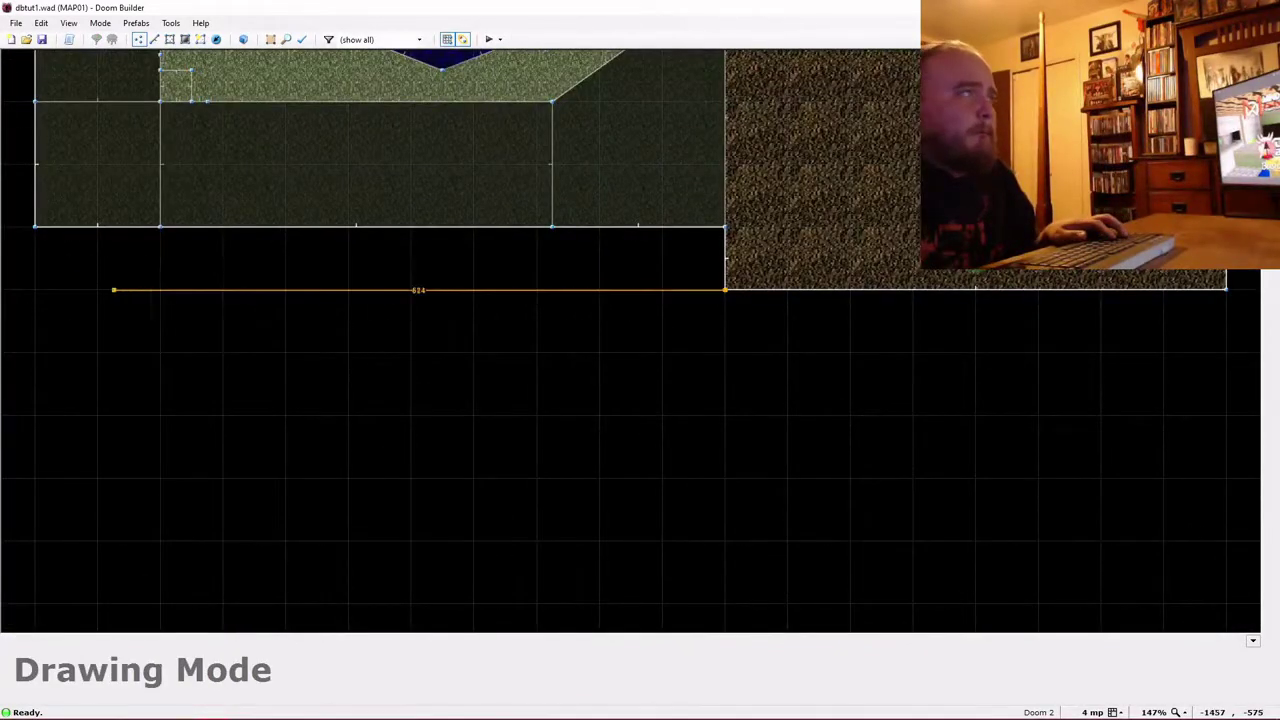
{"action": "key", "text": "]"}
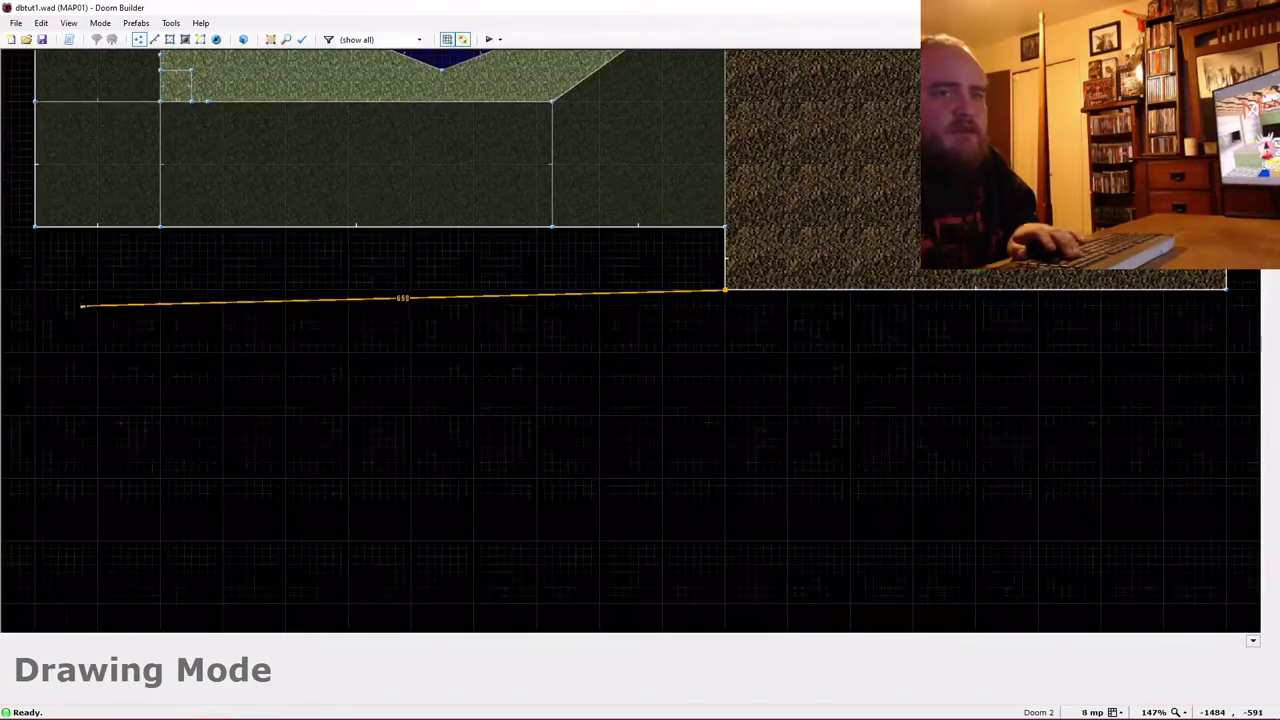
{"action": "key", "text": "]"}
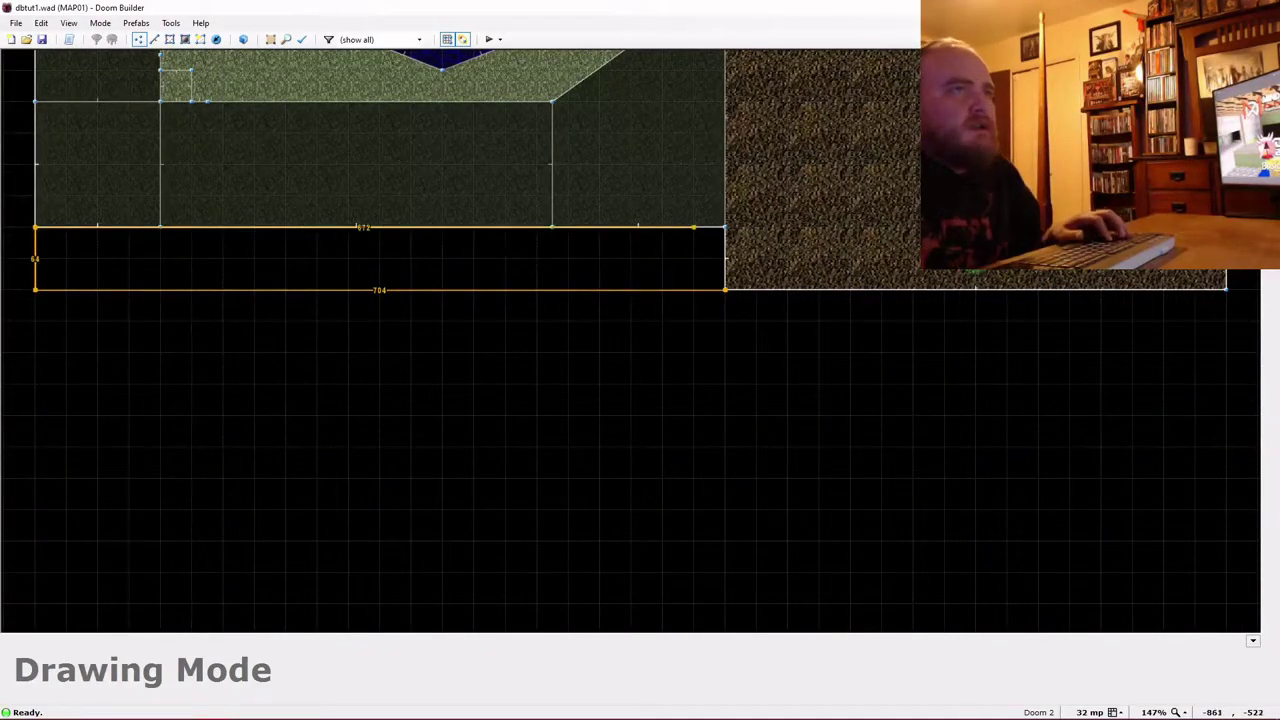
{"action": "left_click", "coordinate": [719, 295]}
Lower the new strip sector's floor to height 0 in Visual Mode.
{"action": "key", "text": "w"}
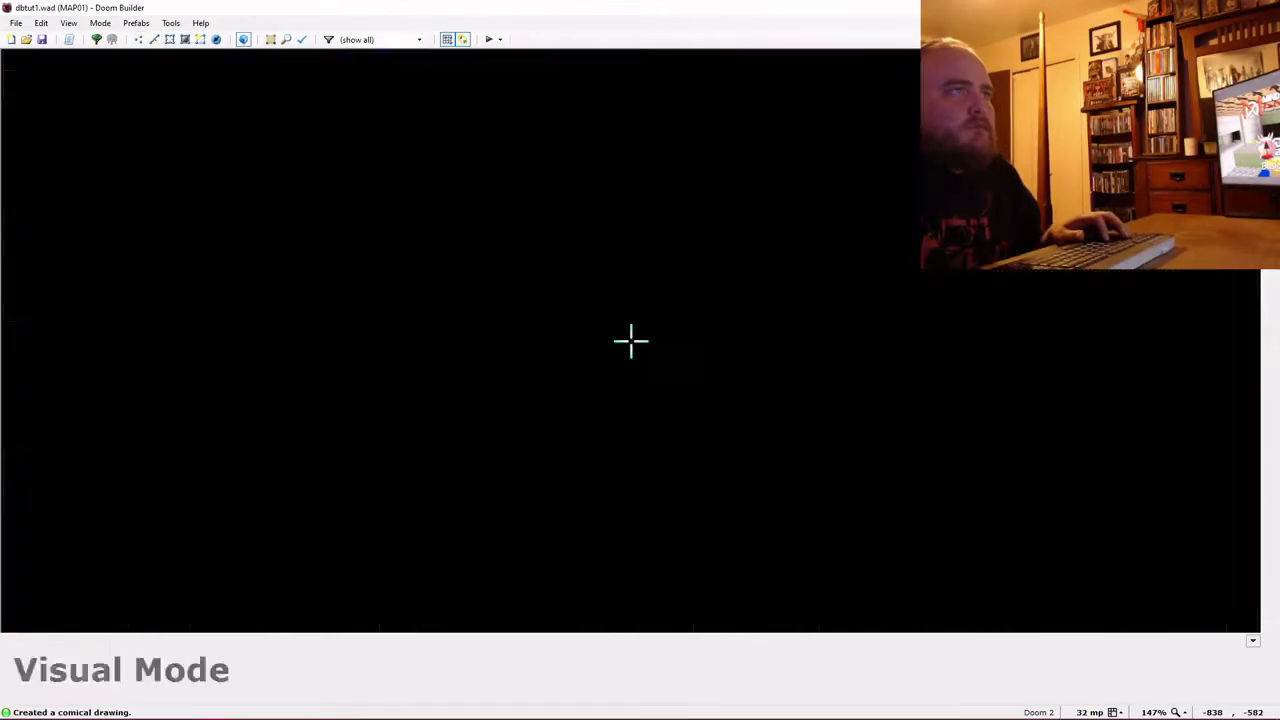
{"action": "key", "text": "e"}
{"action": "key", "text": "w"}
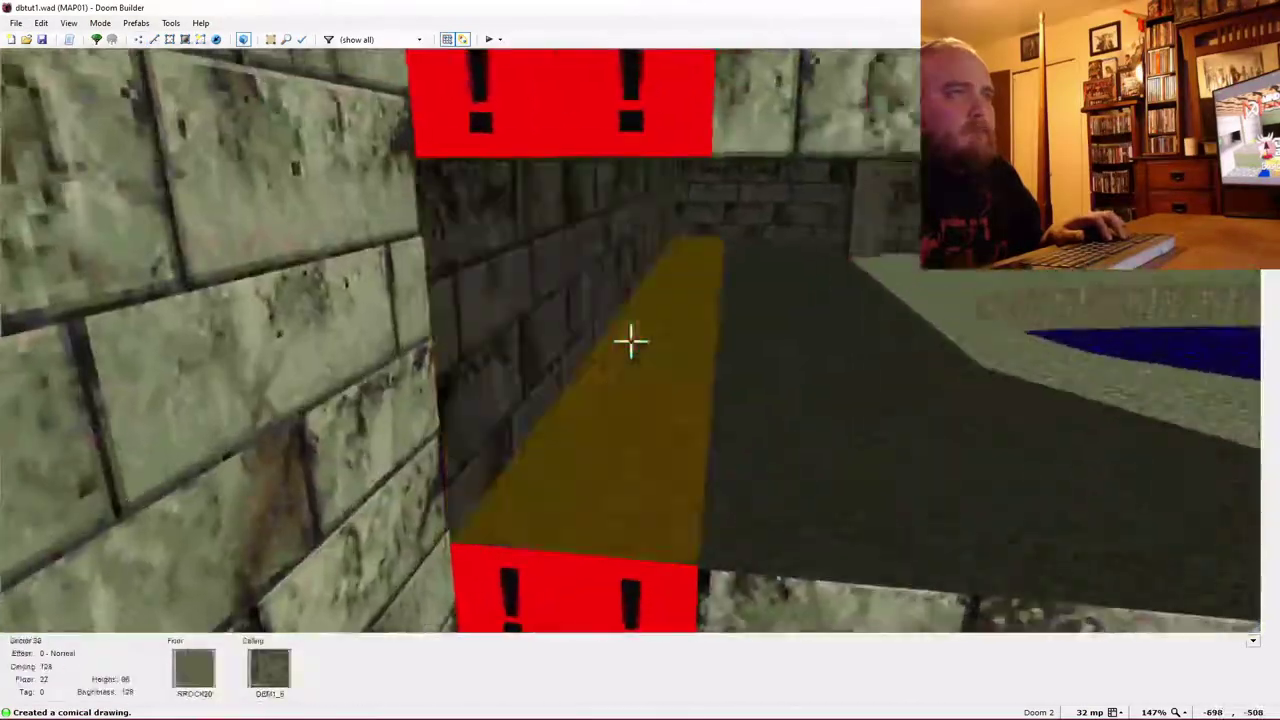
{"action": "key", "text": "d"}
{"action": "key", "text": "e"}
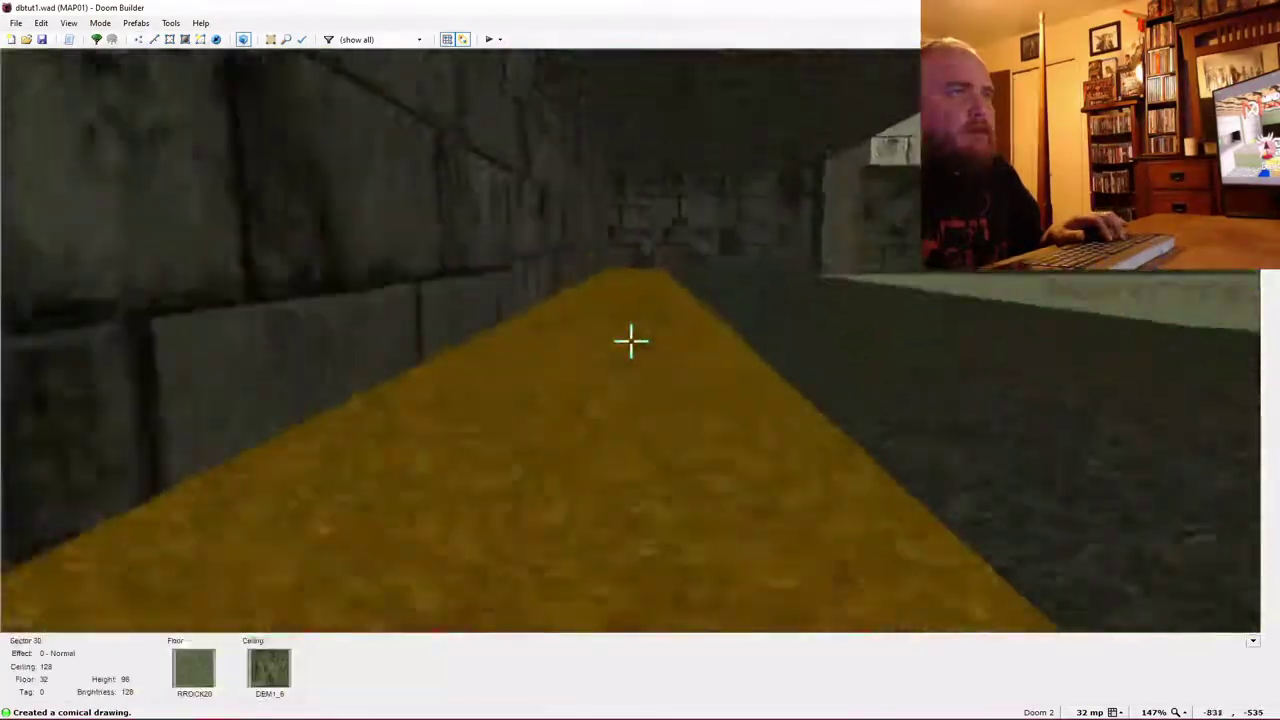
{"action": "key", "text": "d"}
{"action": "scroll", "coordinate": [631, 341], "scroll_direction": "down", "scroll_amount": 1}
{"action": "key", "text": "w"}
{"action": "scroll", "coordinate": [631, 341], "scroll_direction": "down", "scroll_amount": 3}
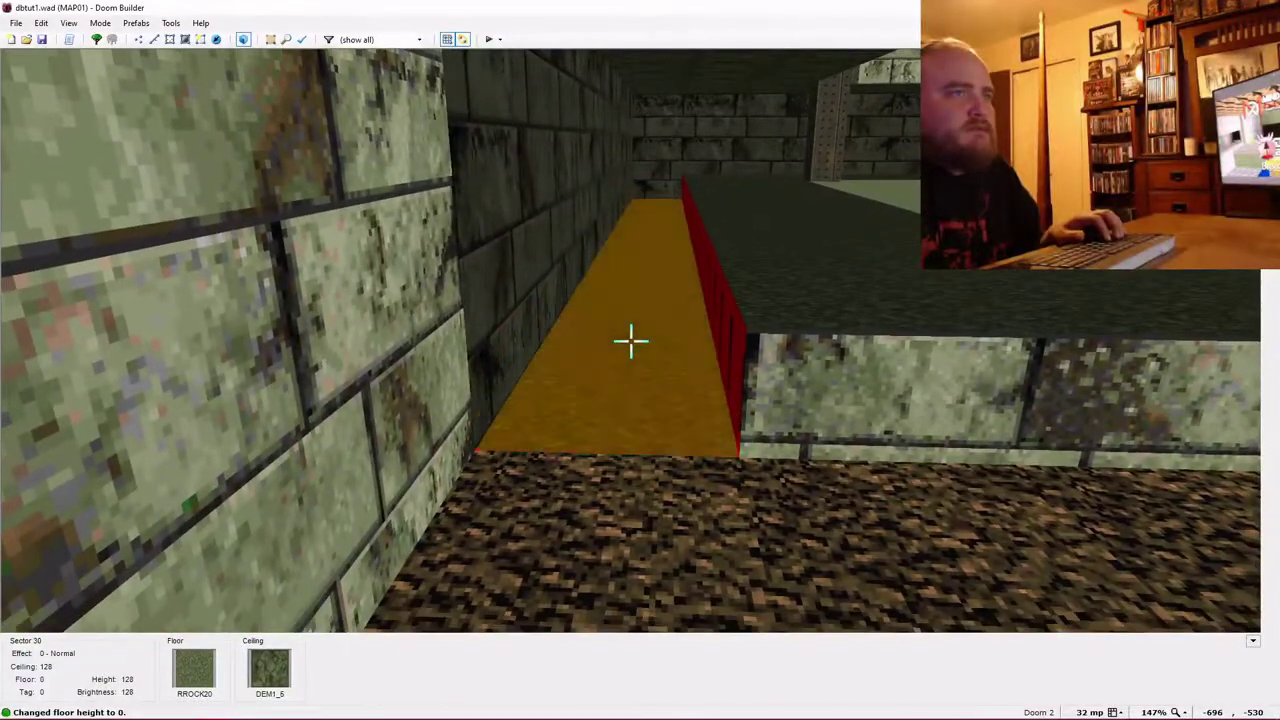
Raise the new strip's ceiling to 192 and paste the F_SKY1 flat onto it.
{"action": "key", "text": "w"}
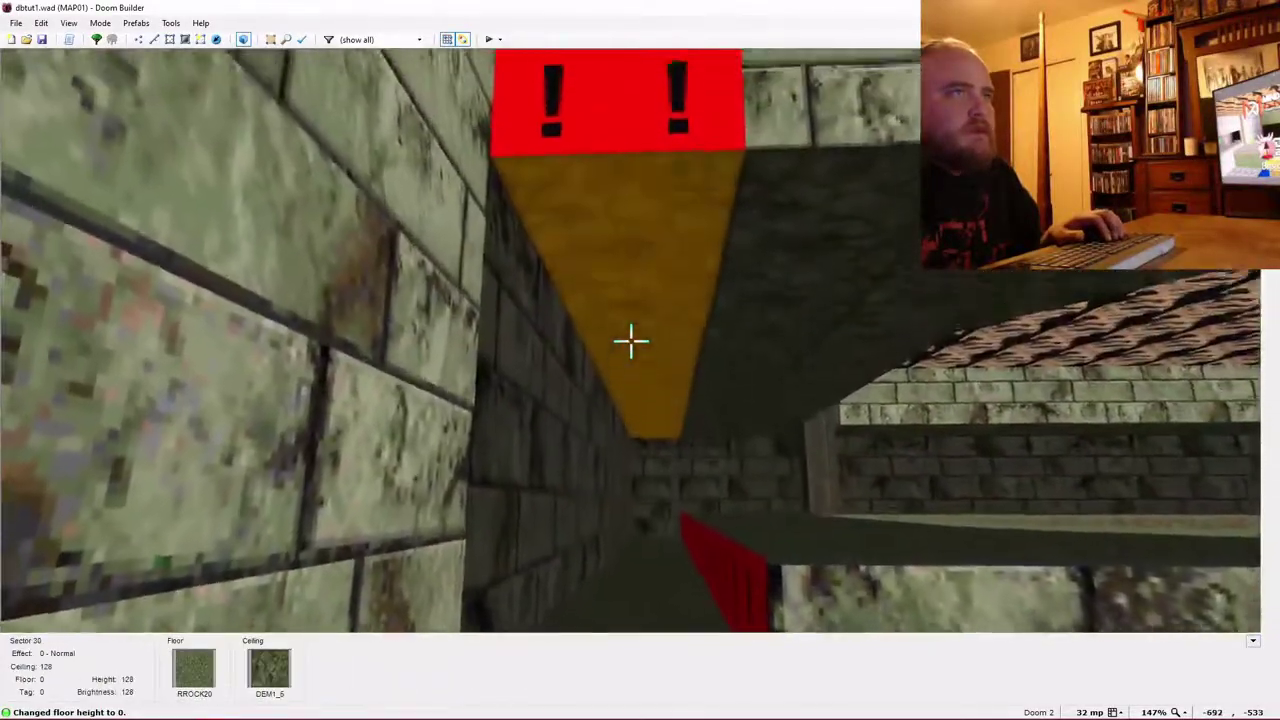
{"action": "scroll", "coordinate": [631, 341], "scroll_direction": "up", "scroll_amount": 6}
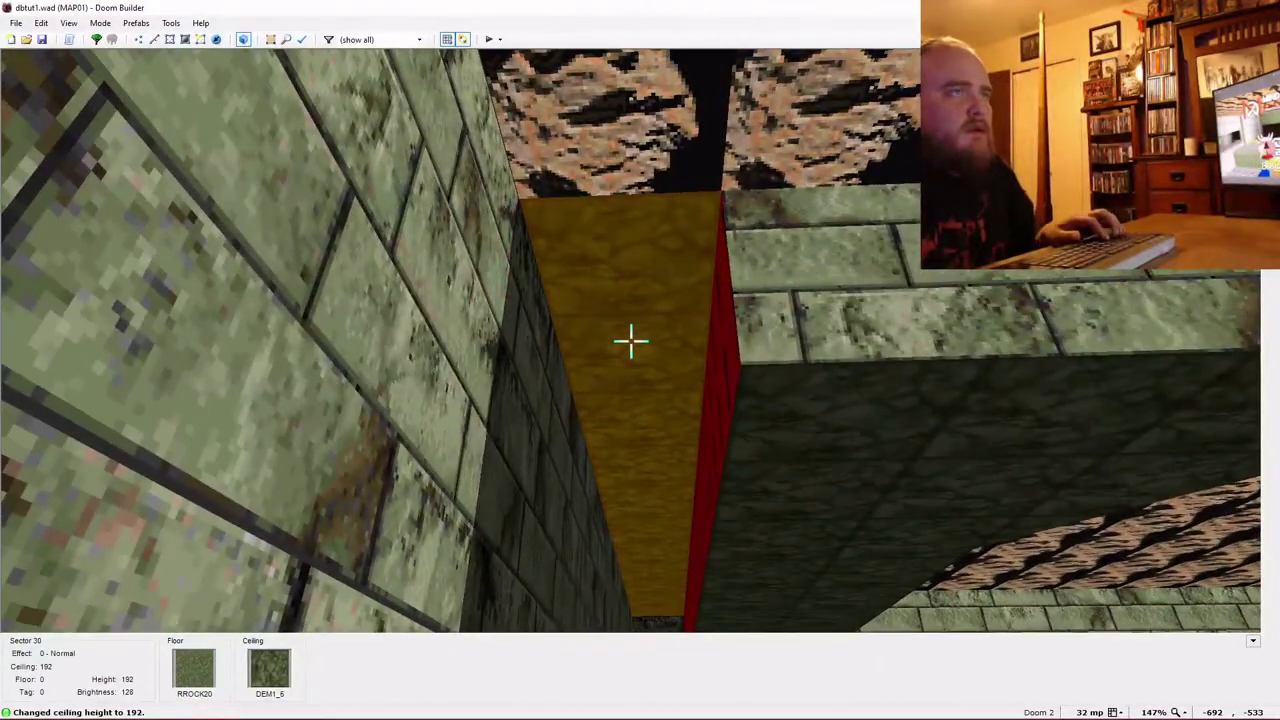
{"action": "key", "text": "ctrl+c"}
{"action": "key", "text": "ctrl+v"}
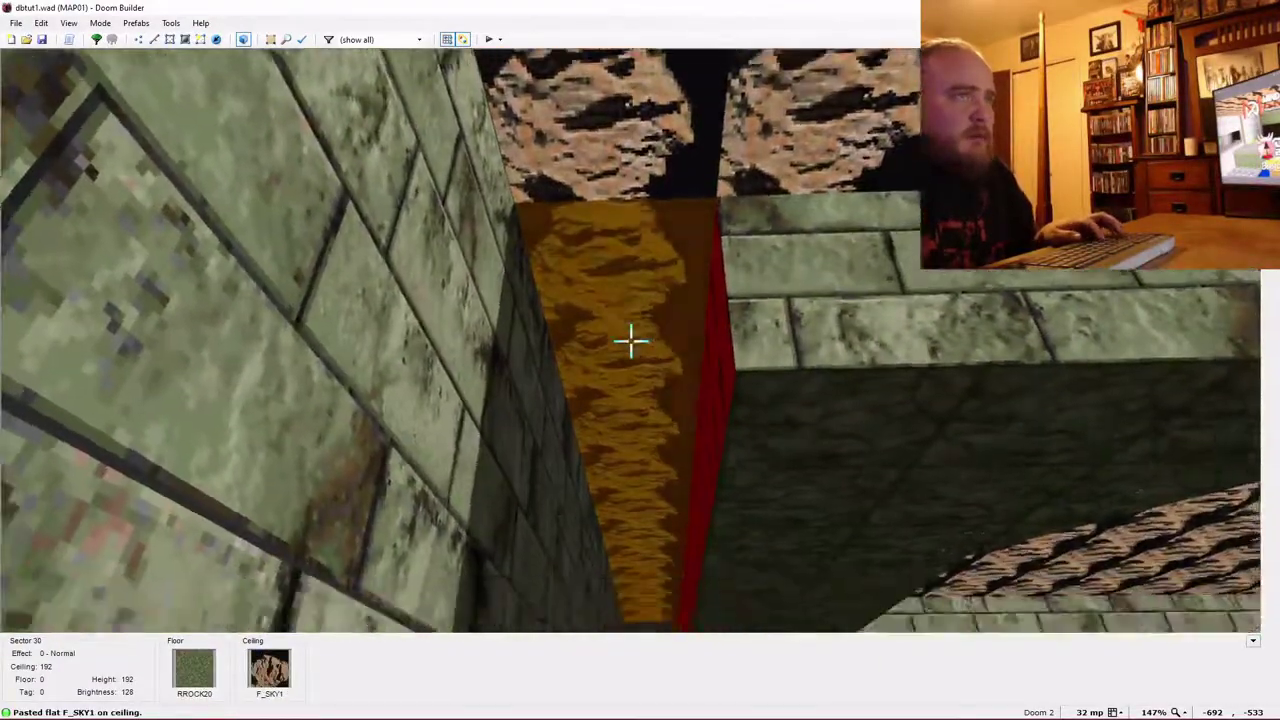
Paste FLAT10 onto the strip's floor and GSTONE1 onto its untextured wall faces, with the textures auto-aligned.
{"action": "key", "text": "ctrl+c"}
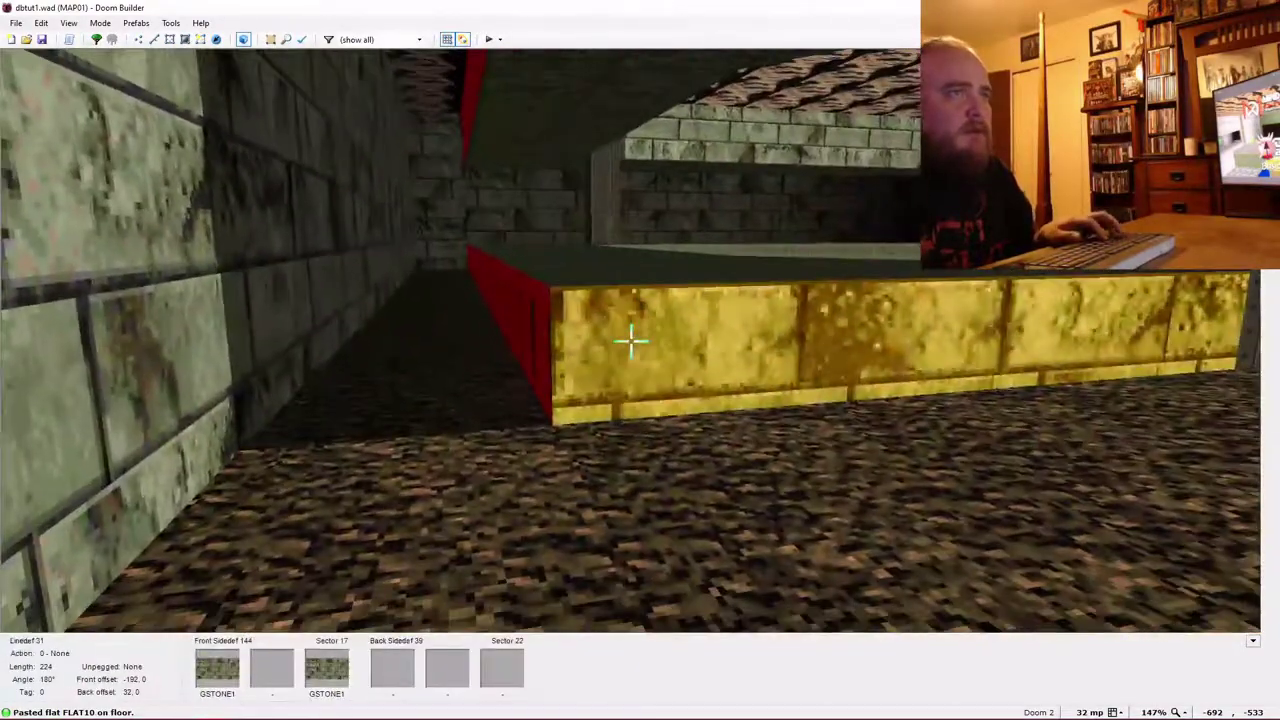
{"action": "key", "text": "ctrl+c"}
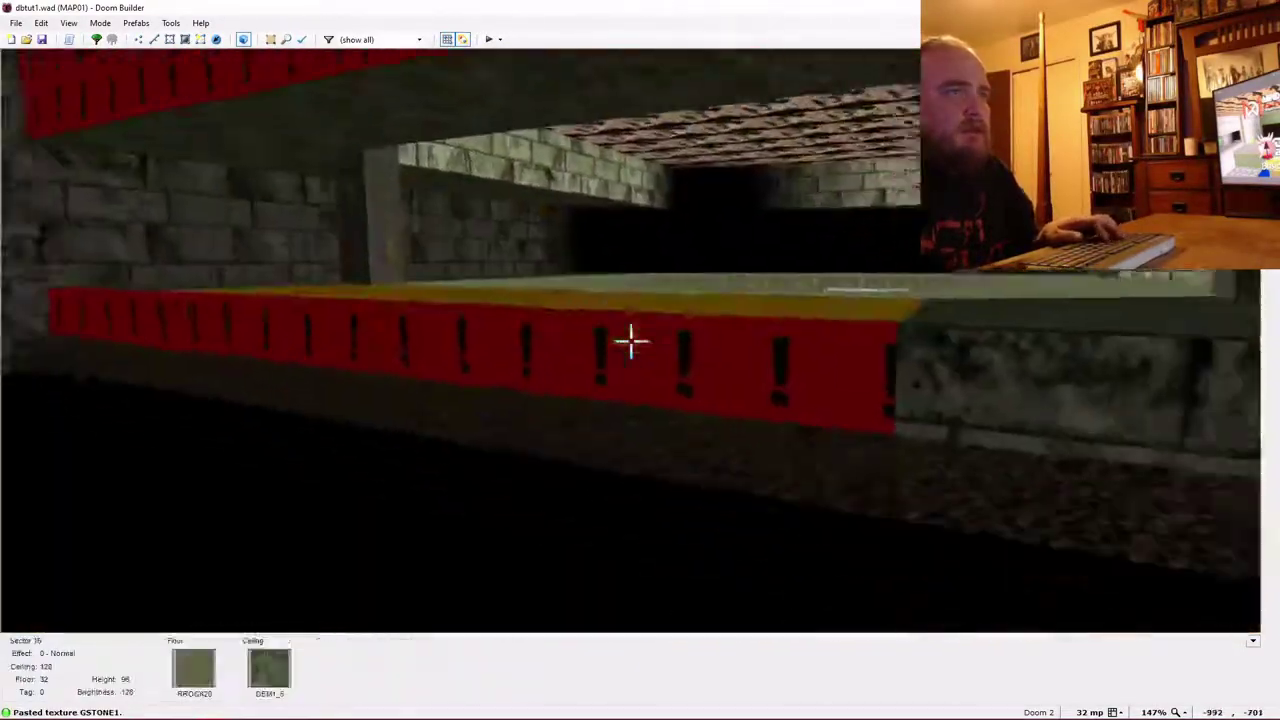
{"action": "key", "text": "ctrl+v"}
{"action": "key", "text": "s"}
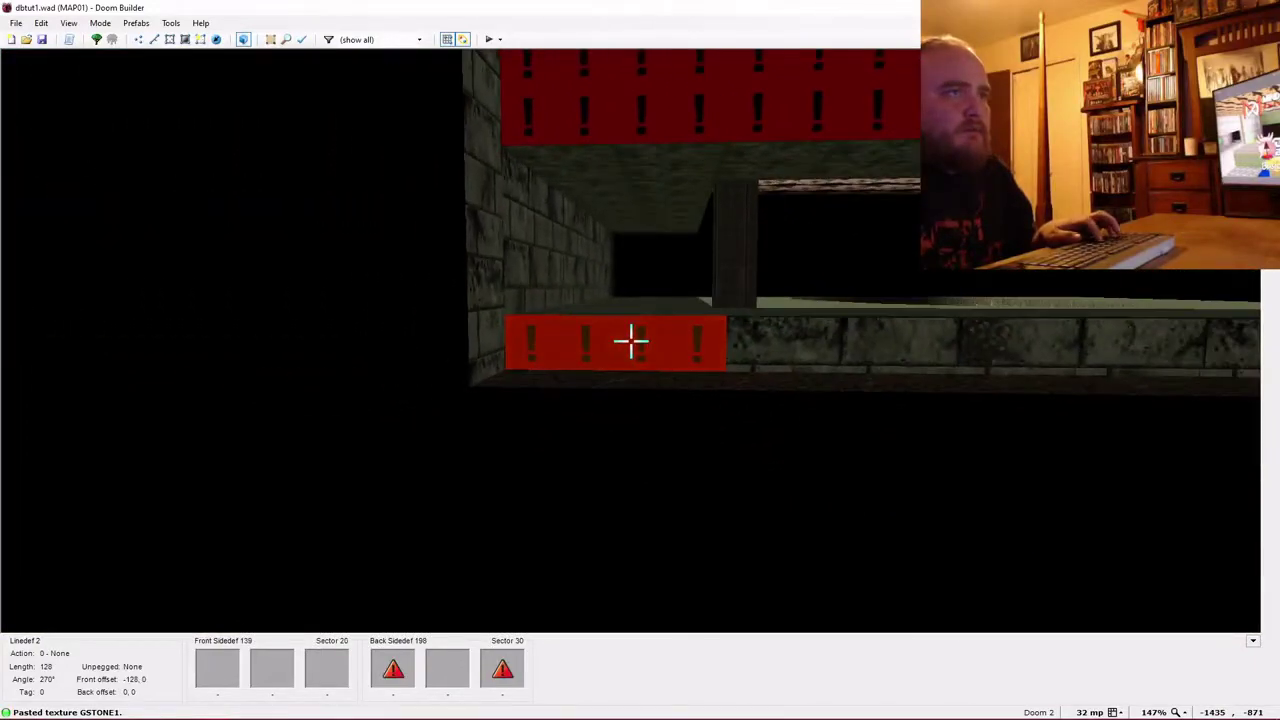
{"action": "key", "text": "s"}
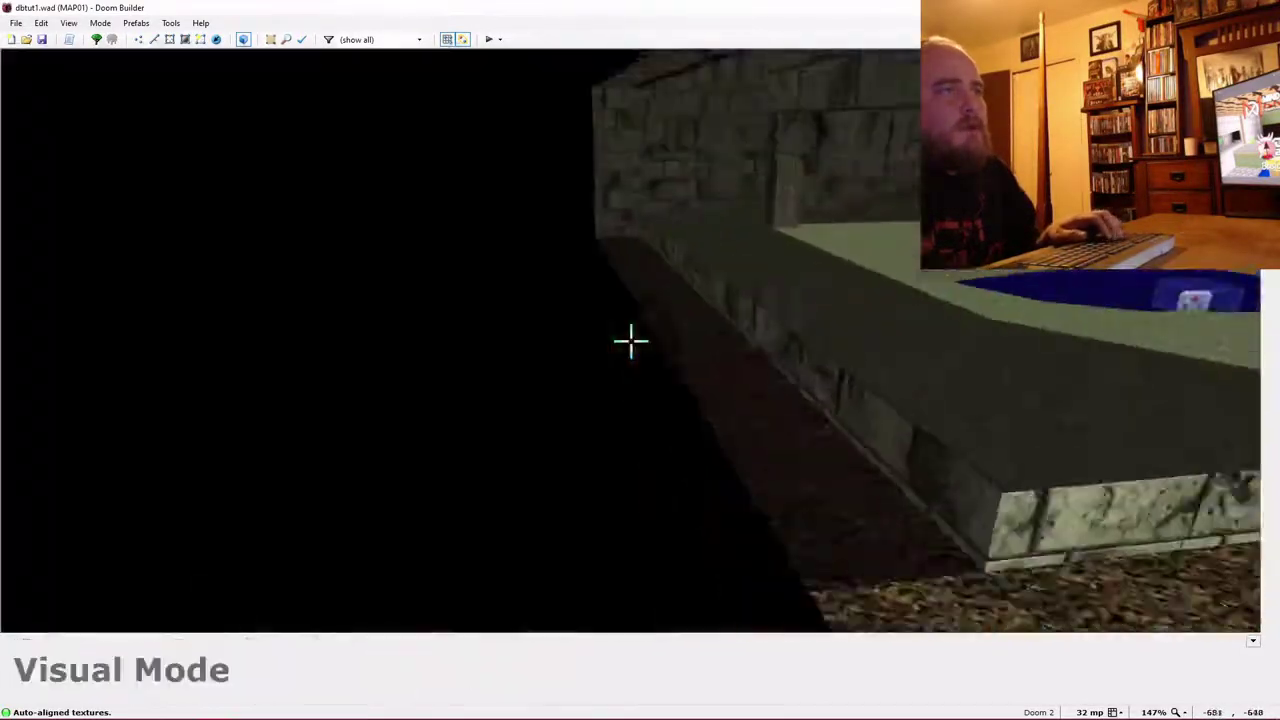
Raise the new strip sector's brightness to 255.
{"action": "key", "text": "minus"}
{"action": "key", "text": "equal"}
{"action": "key", "text": "equal"}
{"action": "key", "text": "equal"}
{"action": "key", "text": "equal"}
{"action": "key", "text": "equal"}
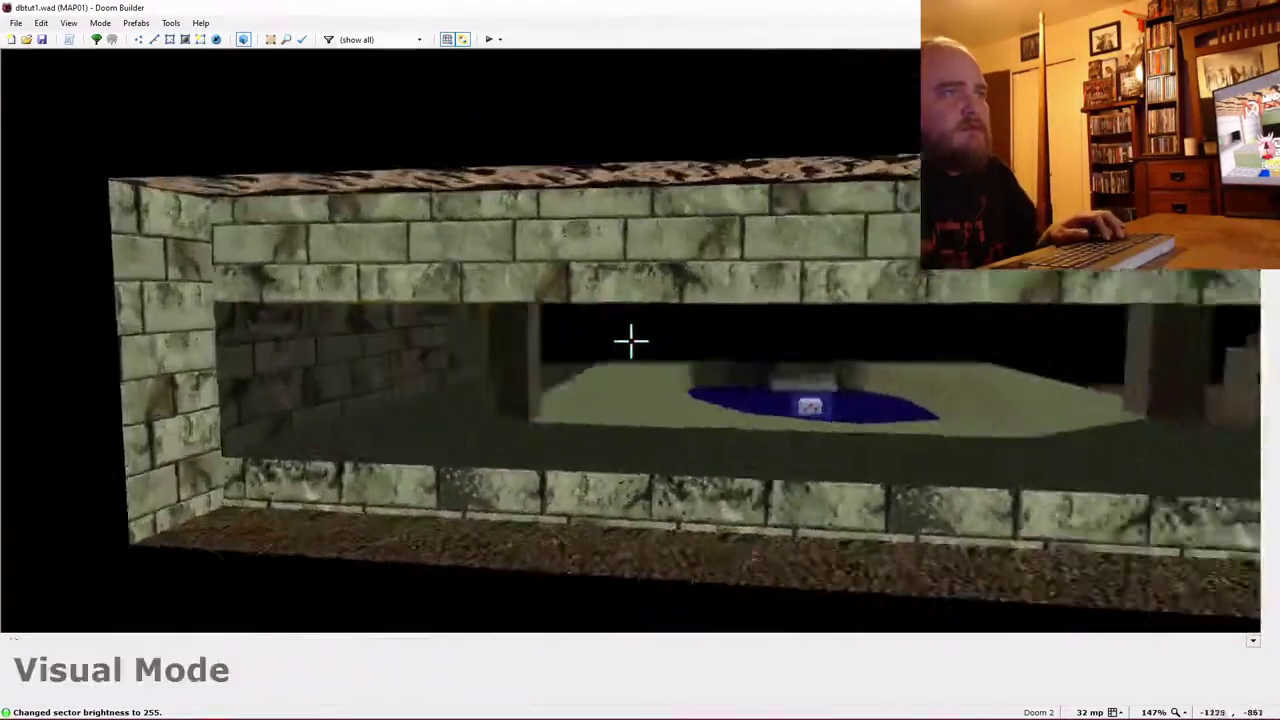
Fly around the courtyard, its covered walkway and the new outer strip to examine the geometry and textures.
{"action": "key", "text": "w"}
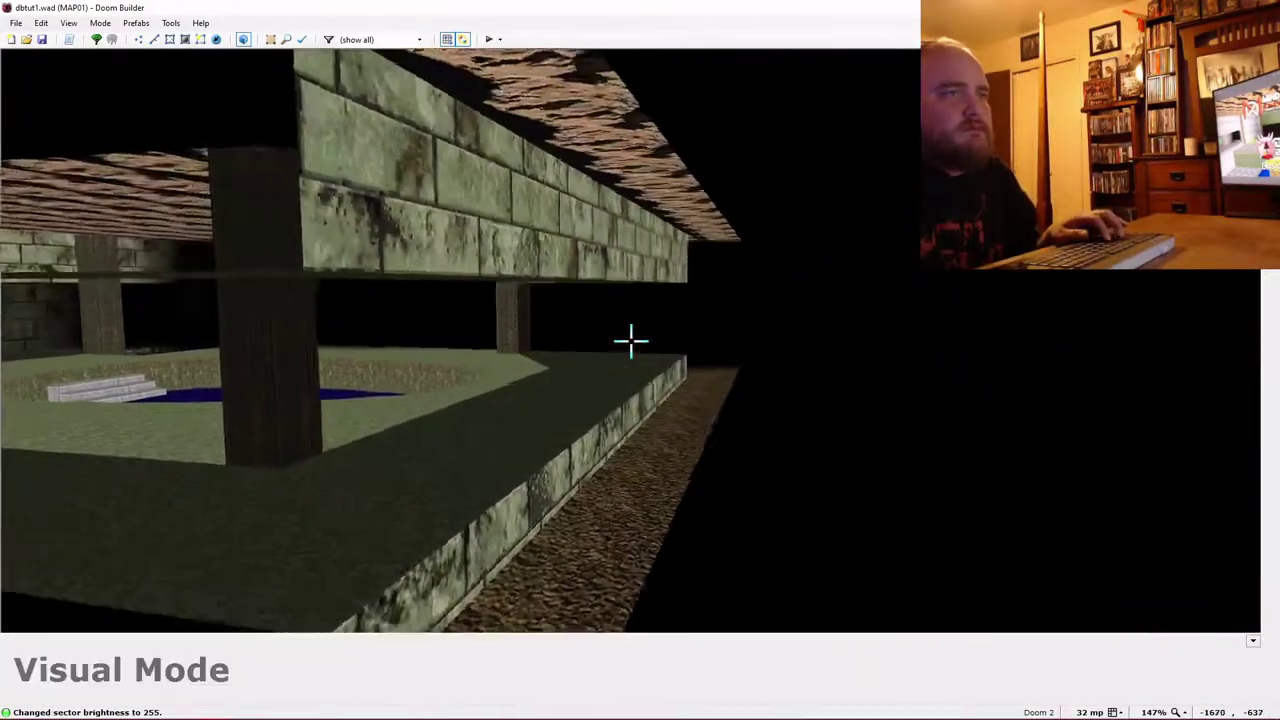
{"action": "key", "text": "w"}
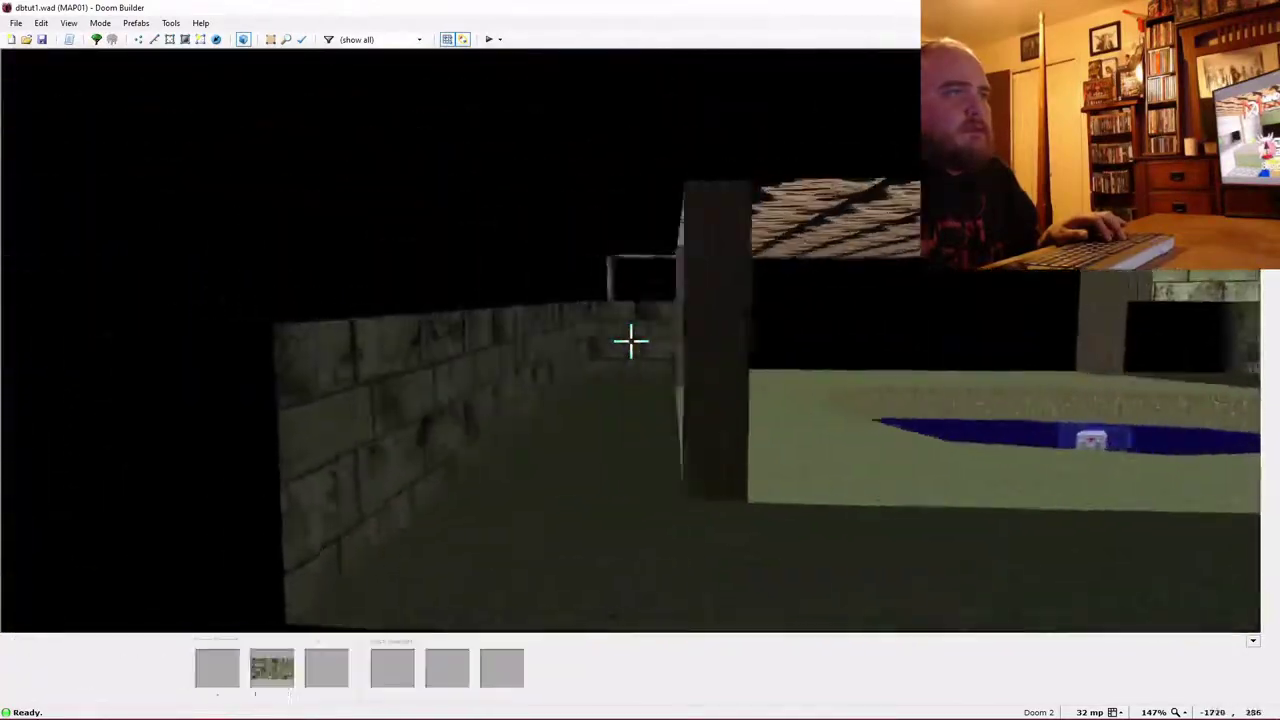
{"action": "key", "text": "w"}
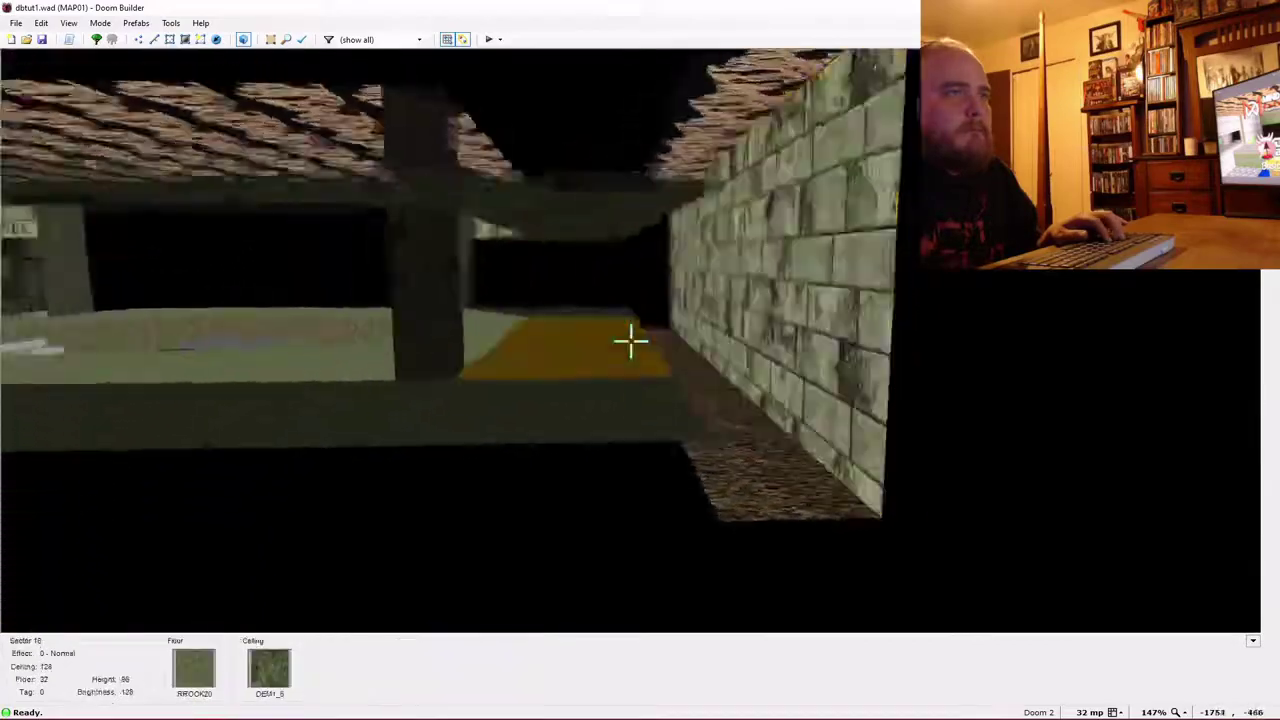
{"action": "key", "text": "w"}
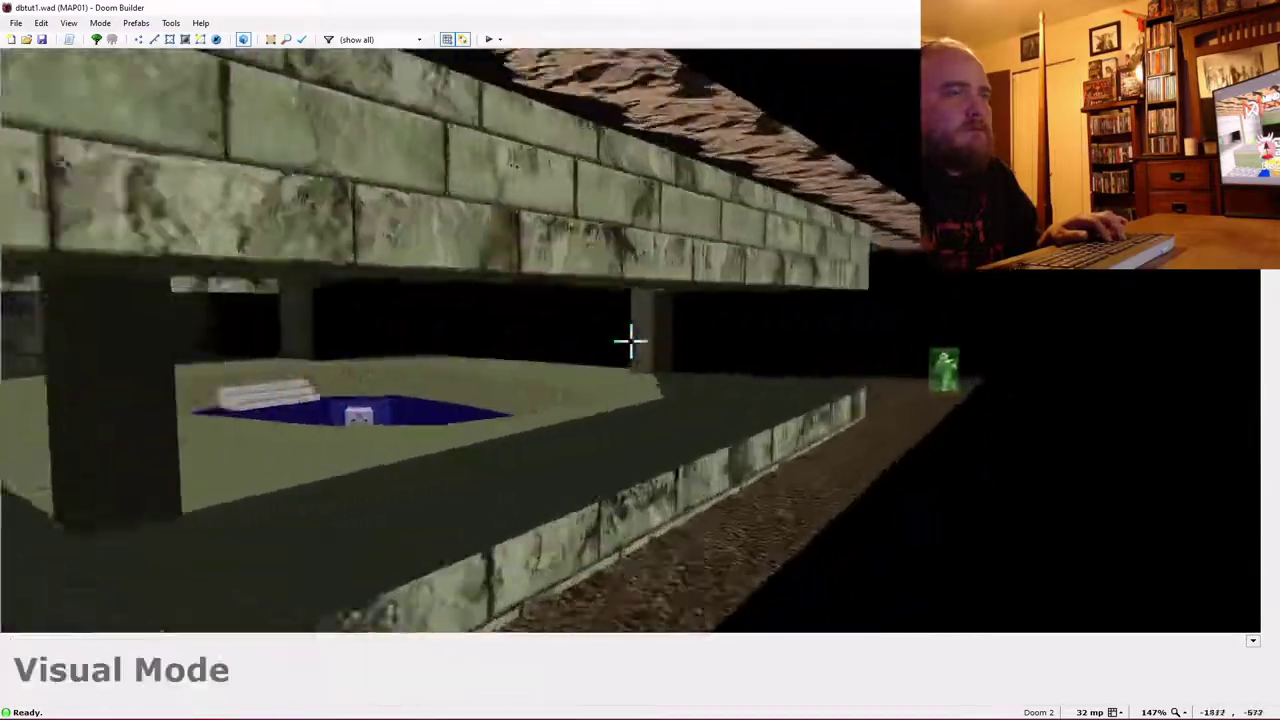
{"action": "key", "text": "w"}
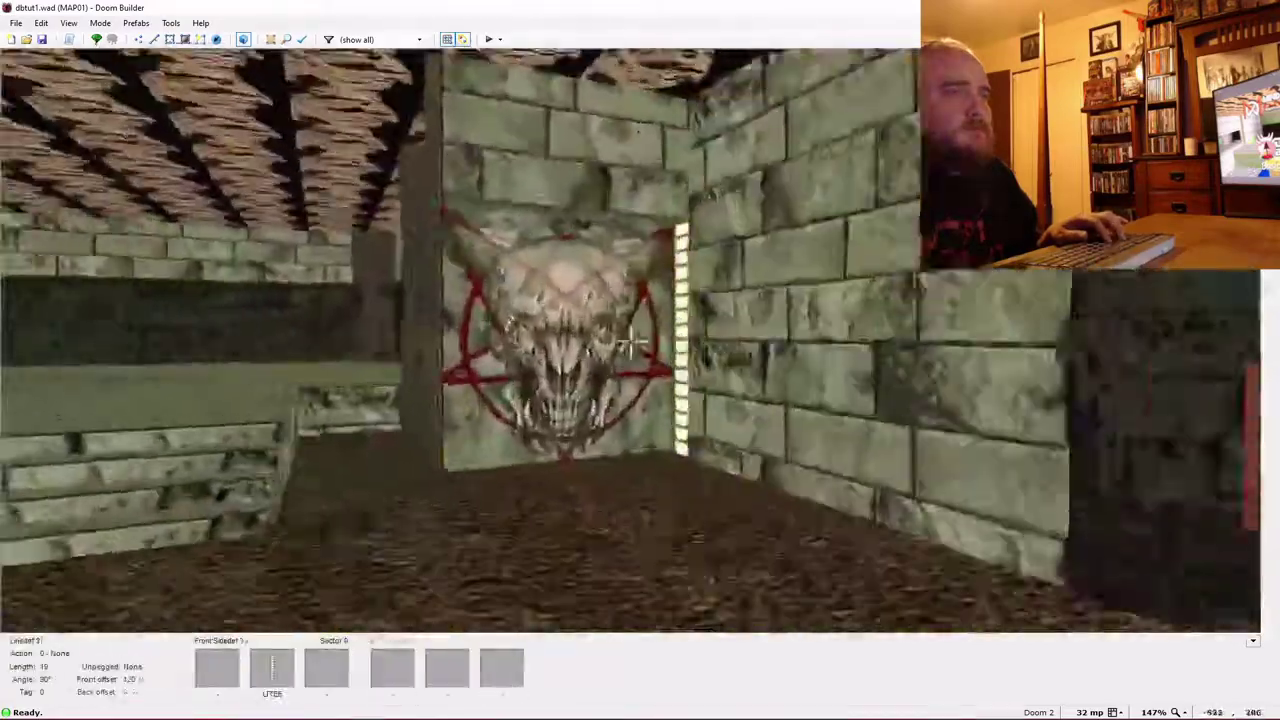
{"action": "key", "text": "s"}
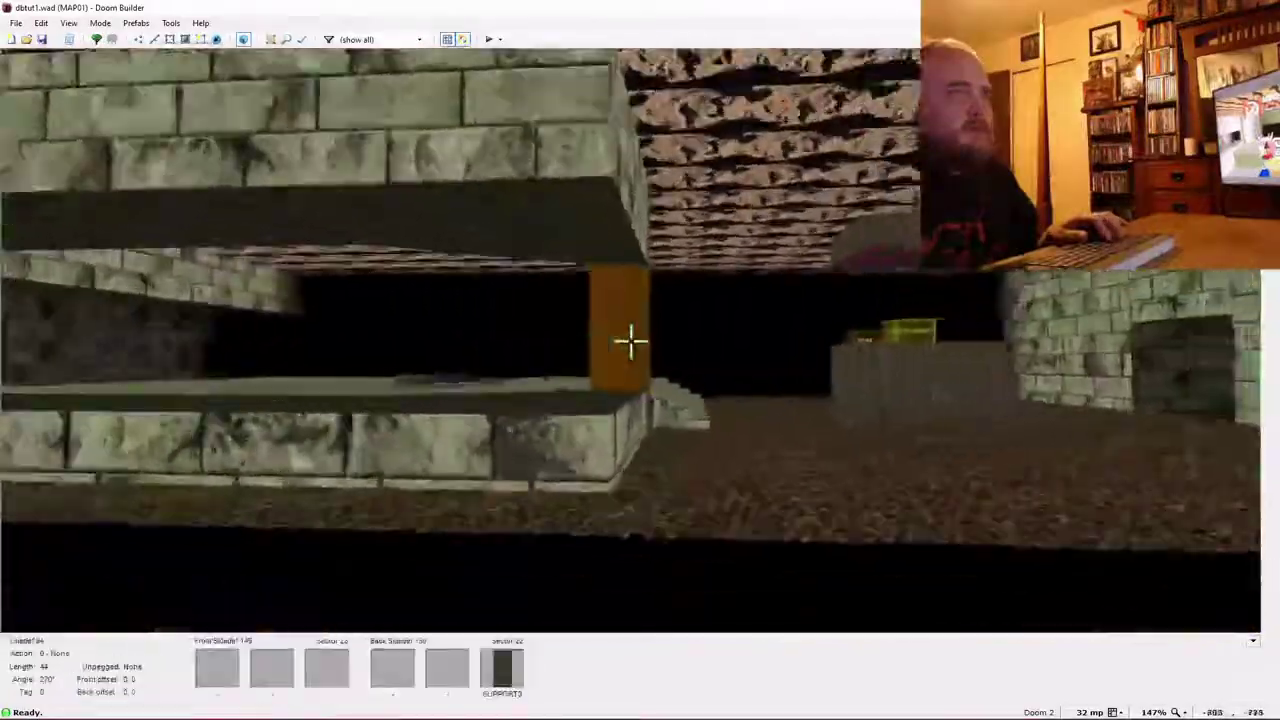
{"action": "key", "text": "w"}
{"action": "key", "text": "e"}
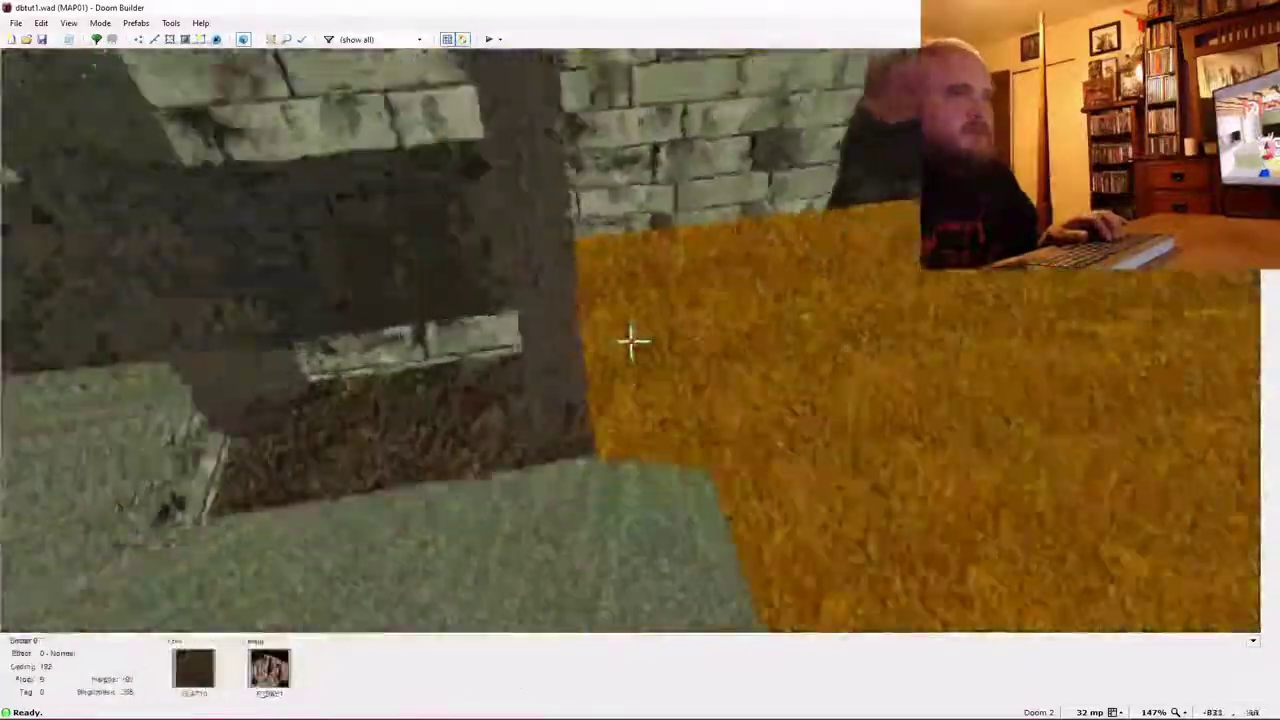
{"action": "key", "text": "d"}
{"action": "key", "text": "d"}
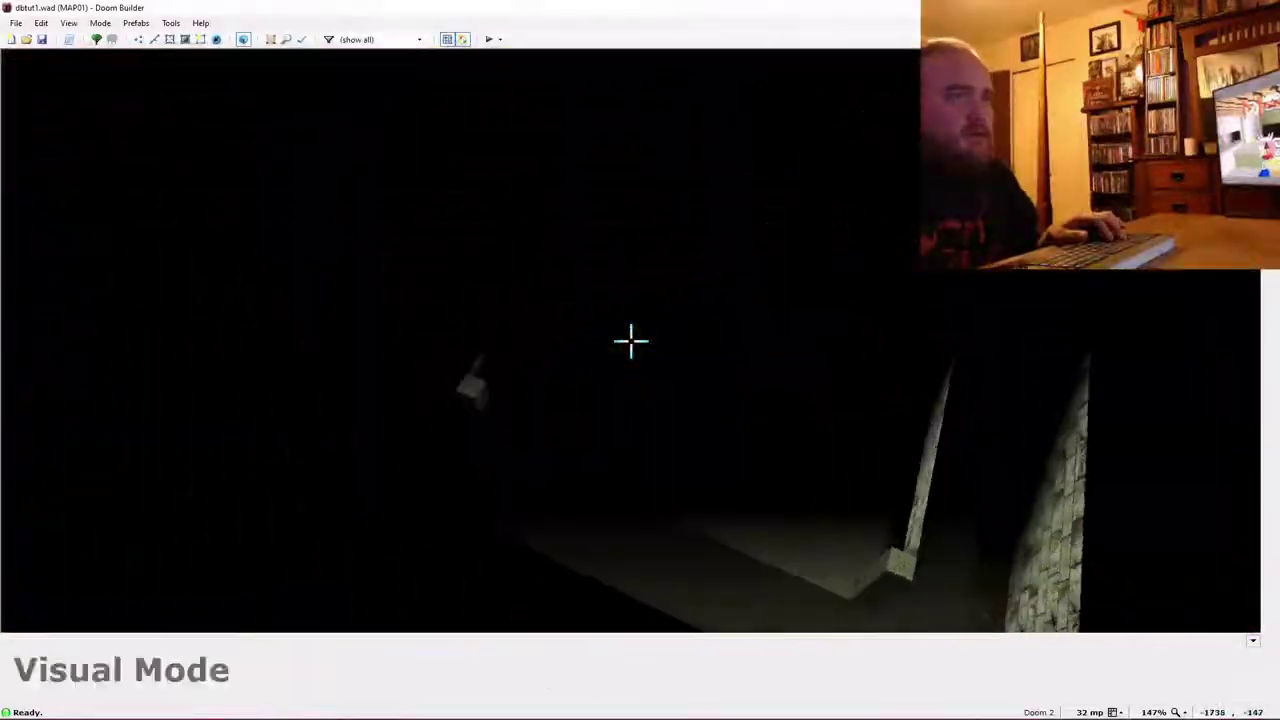
Draw a 128 by 192 sector extending north from the northwest end of the main brown-floored area, beside the dark alcove.
{"action": "key", "text": "w"}
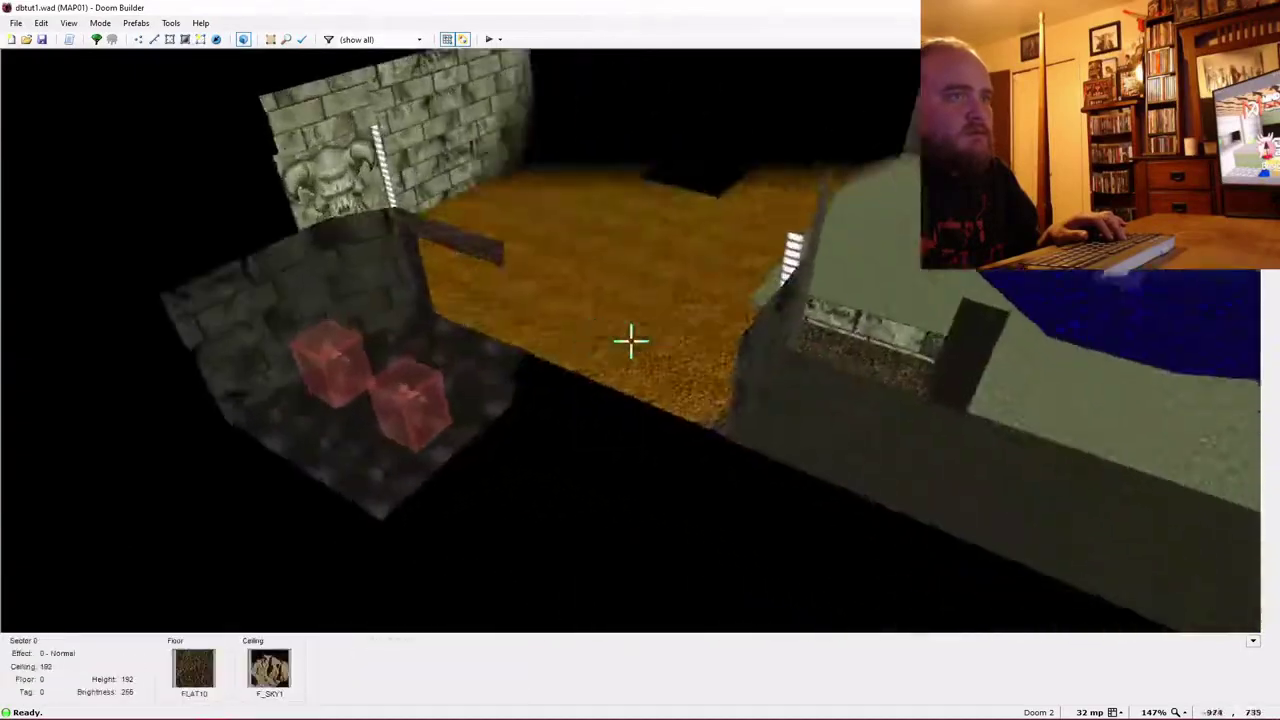
{"action": "key", "text": "w"}
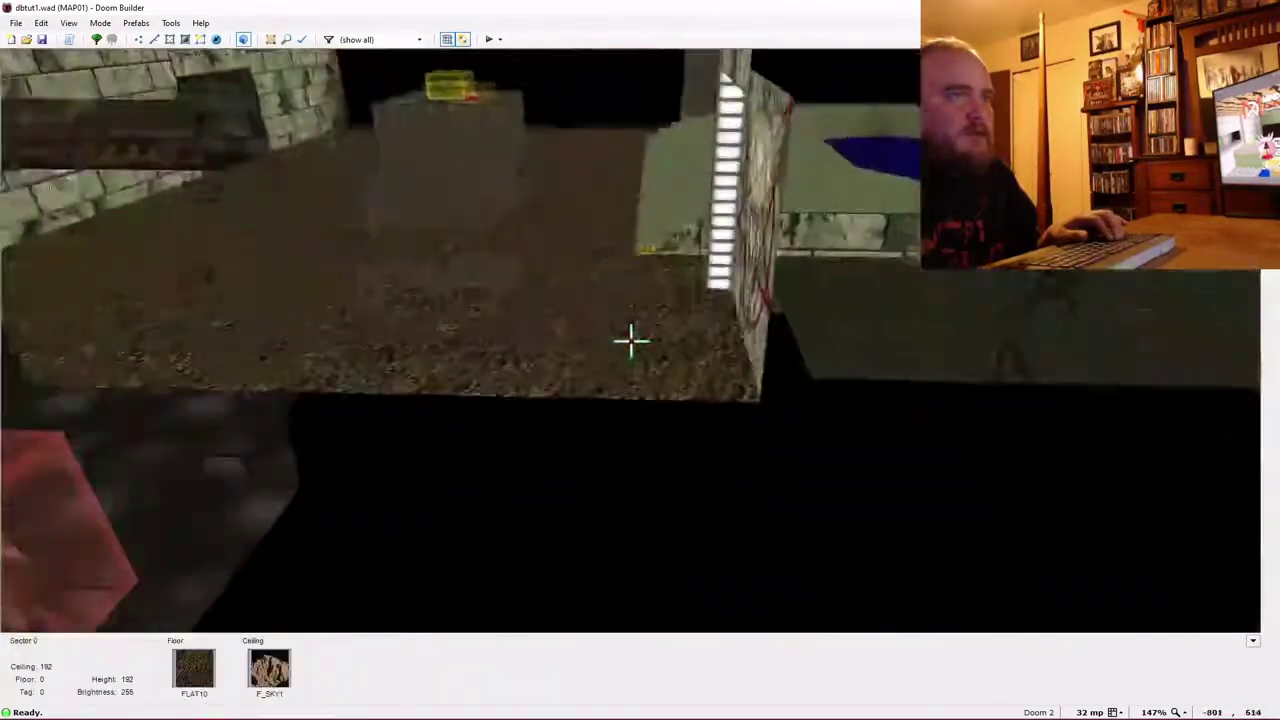
{"action": "key", "text": "s"}
{"action": "key", "text": "q"}
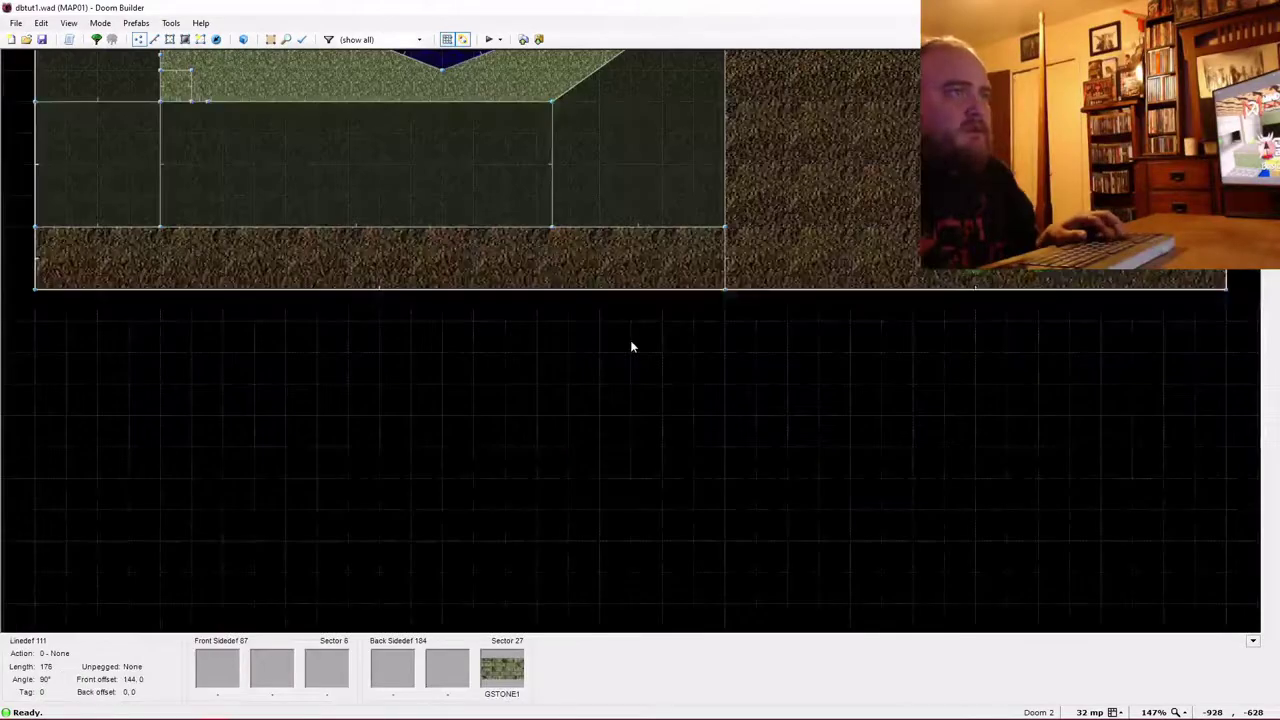
{"action": "scroll", "coordinate": [630, 347], "scroll_direction": "down", "scroll_amount": 4}
{"action": "scroll", "coordinate": [651, 335], "scroll_direction": "up", "scroll_amount": 2}
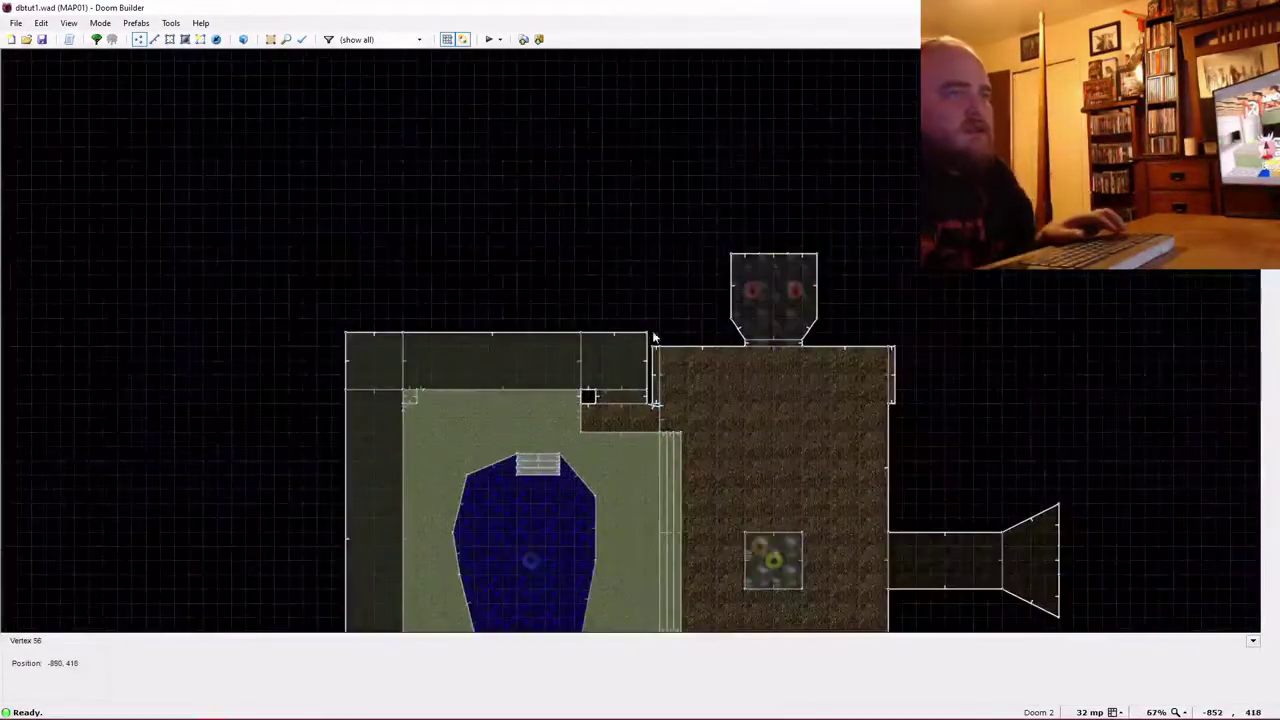
{"action": "scroll", "coordinate": [660, 340], "scroll_direction": "up", "scroll_amount": 2}
{"action": "key", "text": "d"}
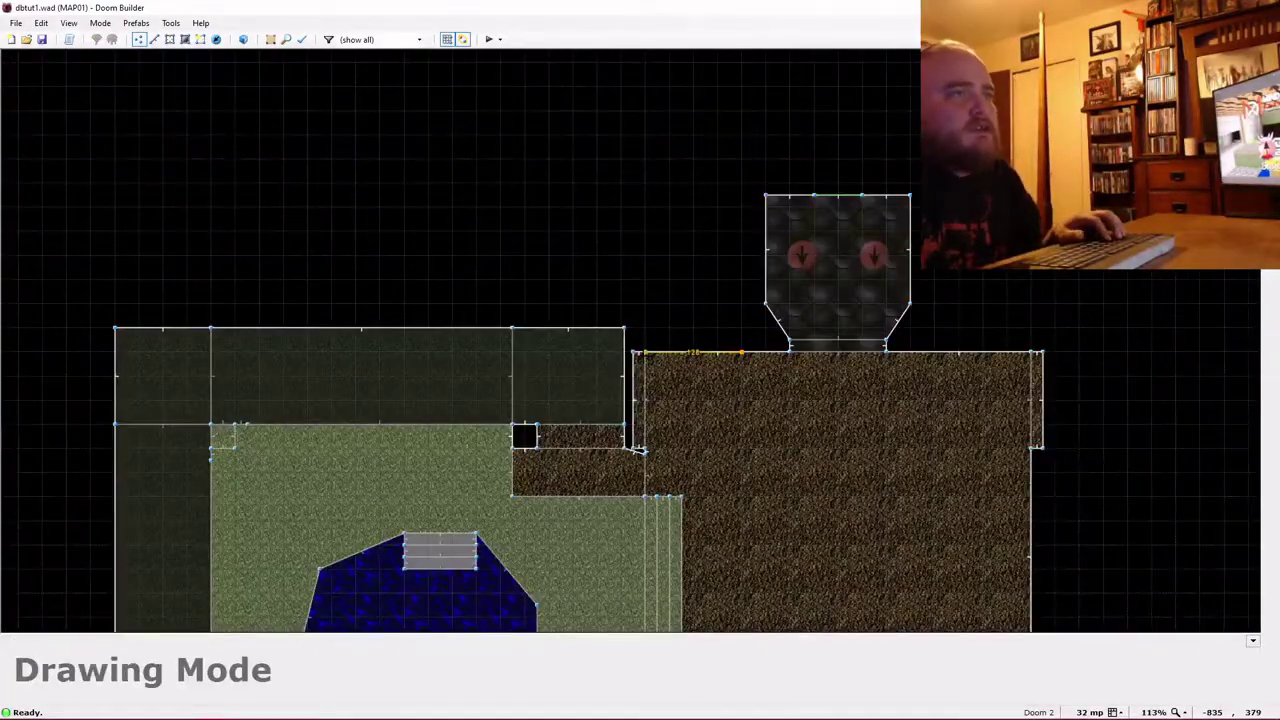
{"action": "scroll", "coordinate": [672, 354], "scroll_direction": "up", "scroll_amount": 3}
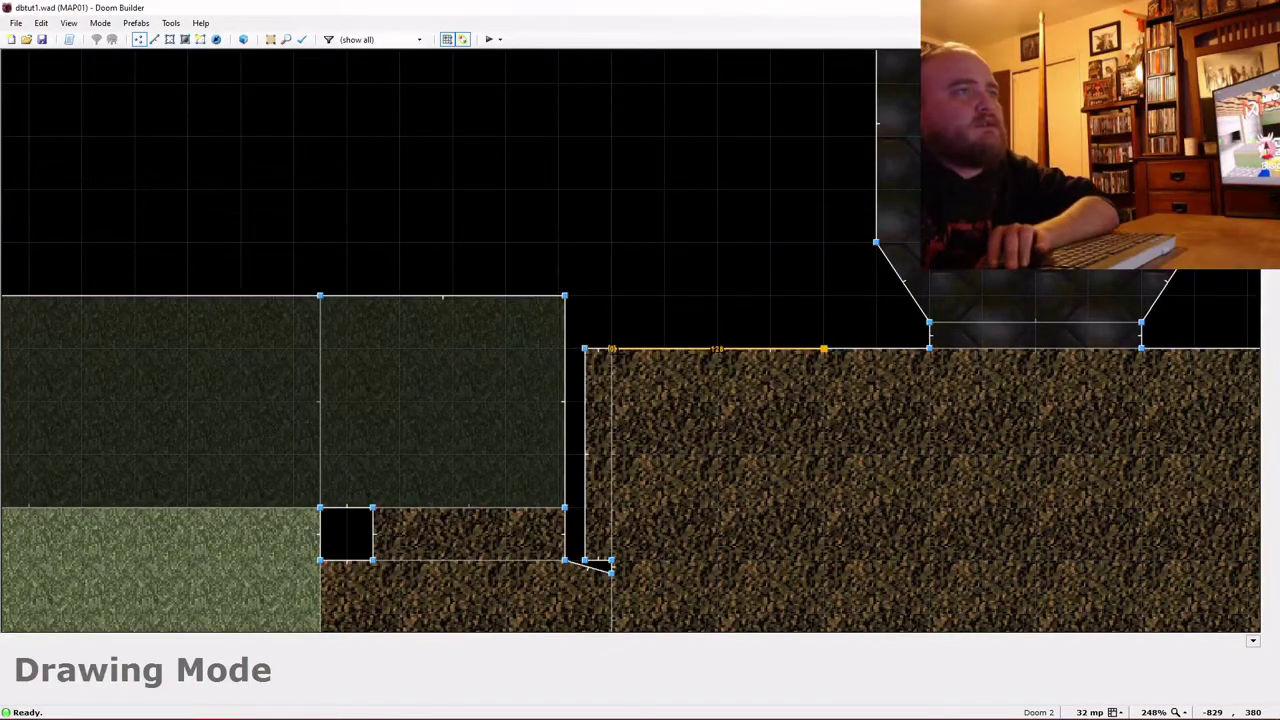
{"action": "scroll", "coordinate": [612, 318], "scroll_direction": "down", "scroll_amount": 4}
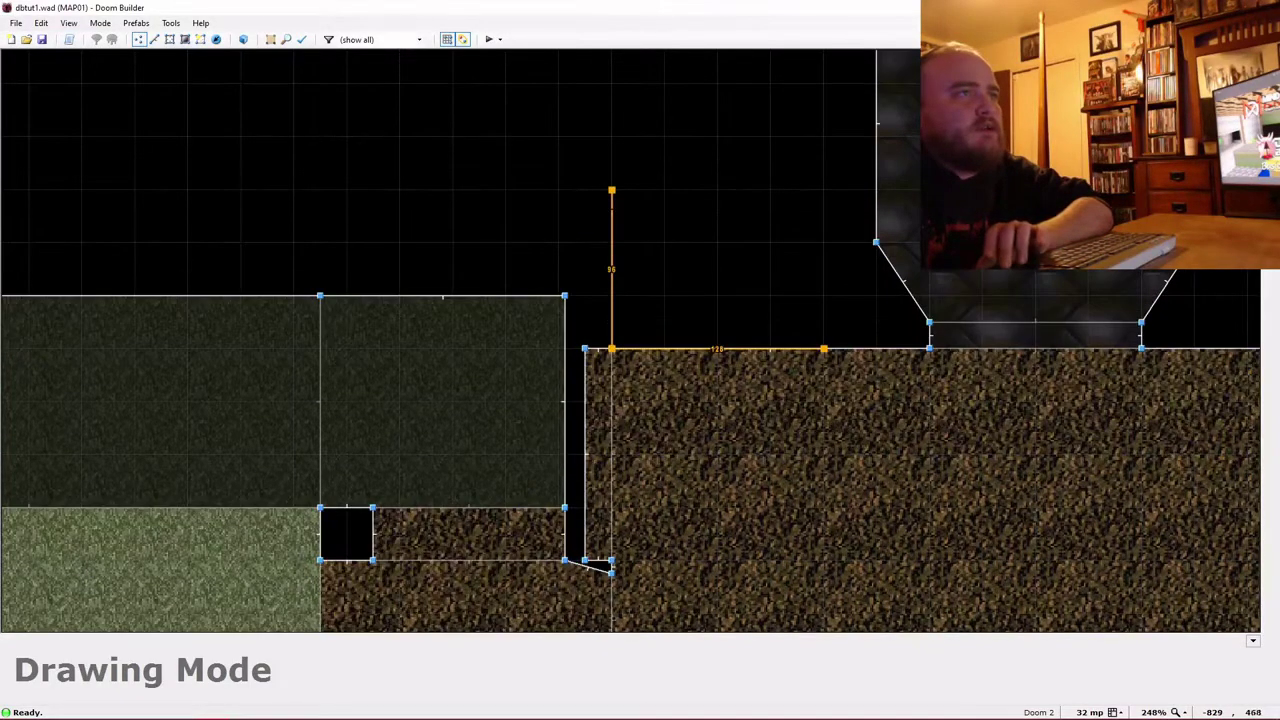
{"action": "key", "text": "Up"}
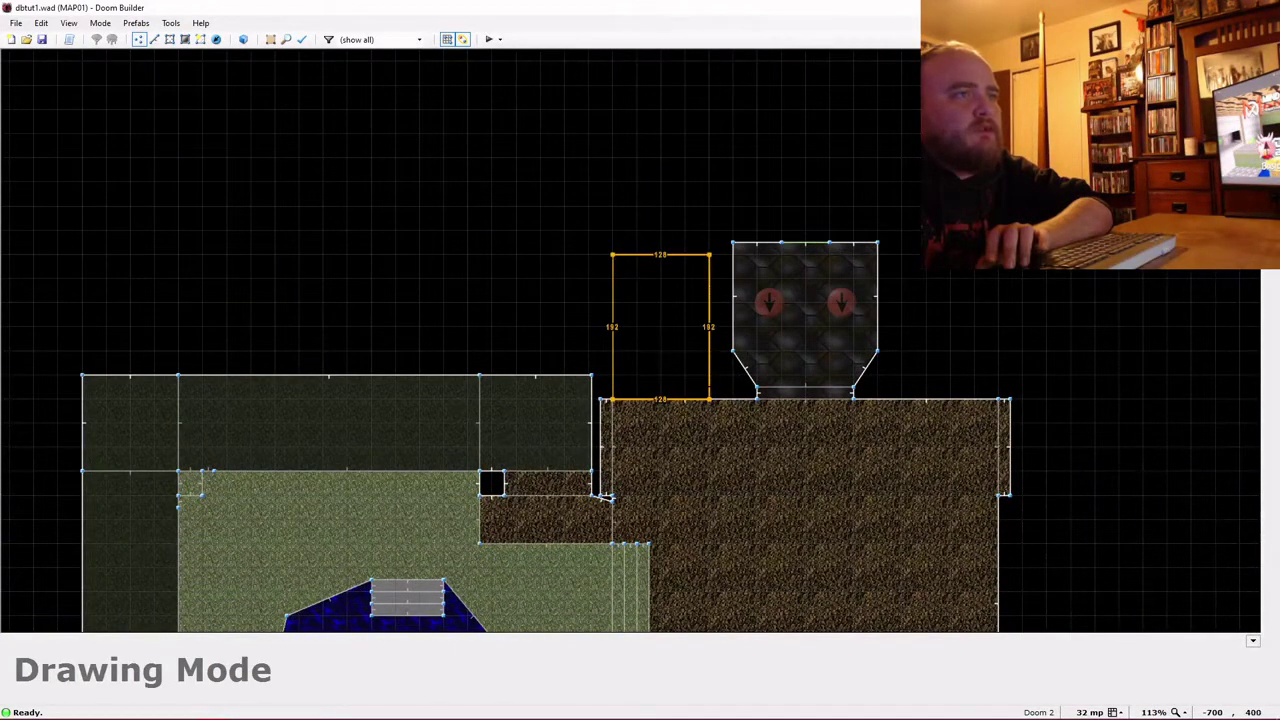
{"action": "left_click", "coordinate": [712, 390]}
{"action": "scroll", "coordinate": [652, 328], "scroll_direction": "down", "scroll_amount": 1}
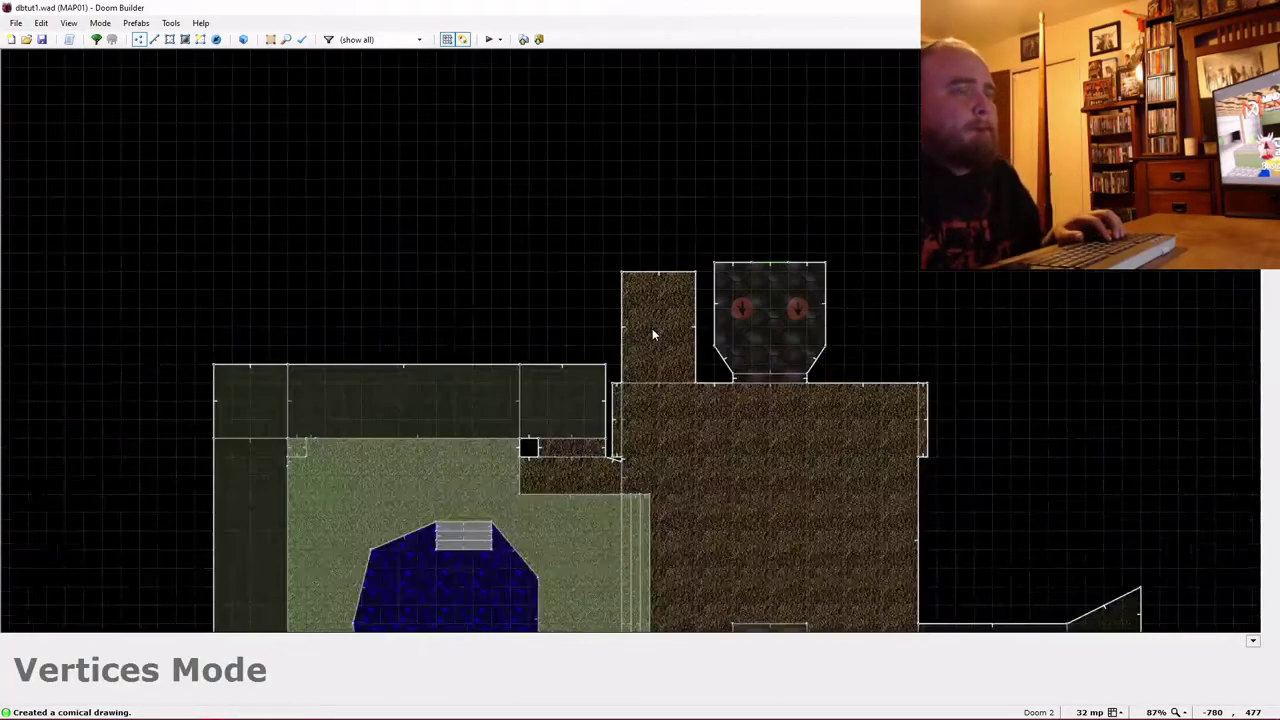
Draw a 704 by 160 sector along the outer northern edge of the covered walkway, joined to the 128 by 192 sector.
{"action": "key", "text": "w"}
{"action": "key", "text": "w"}
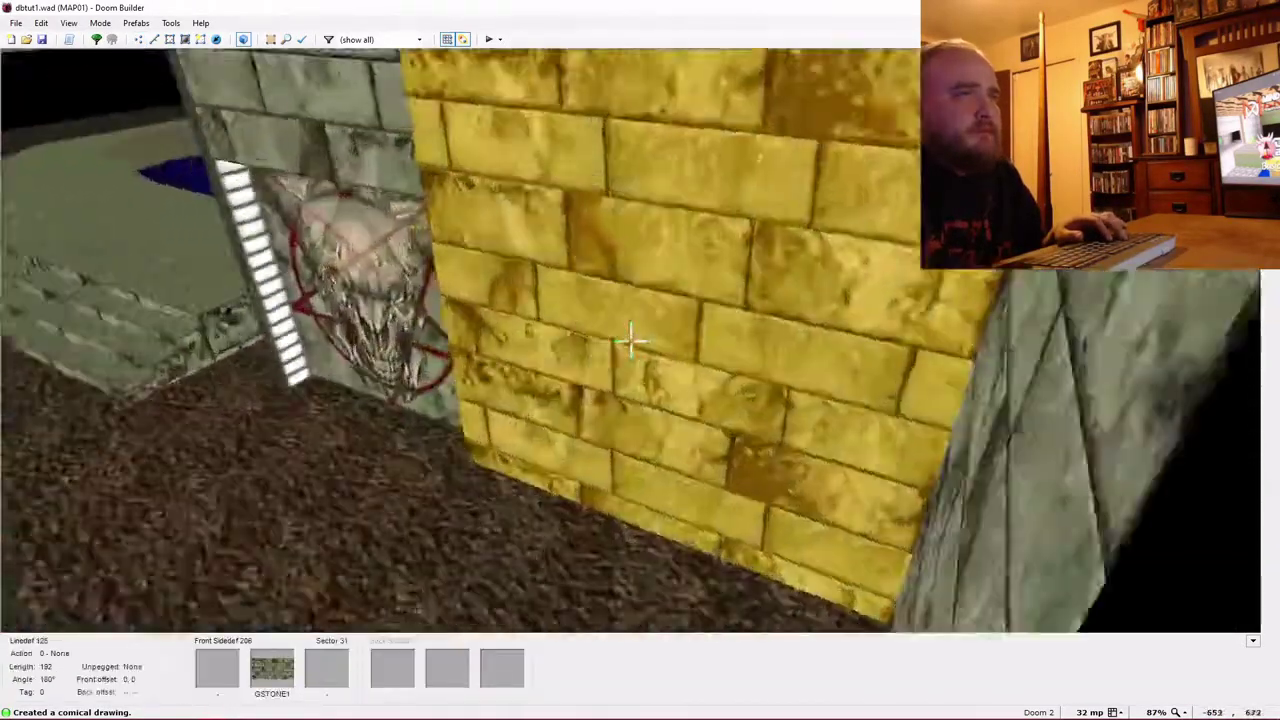
{"action": "key", "text": "f"}
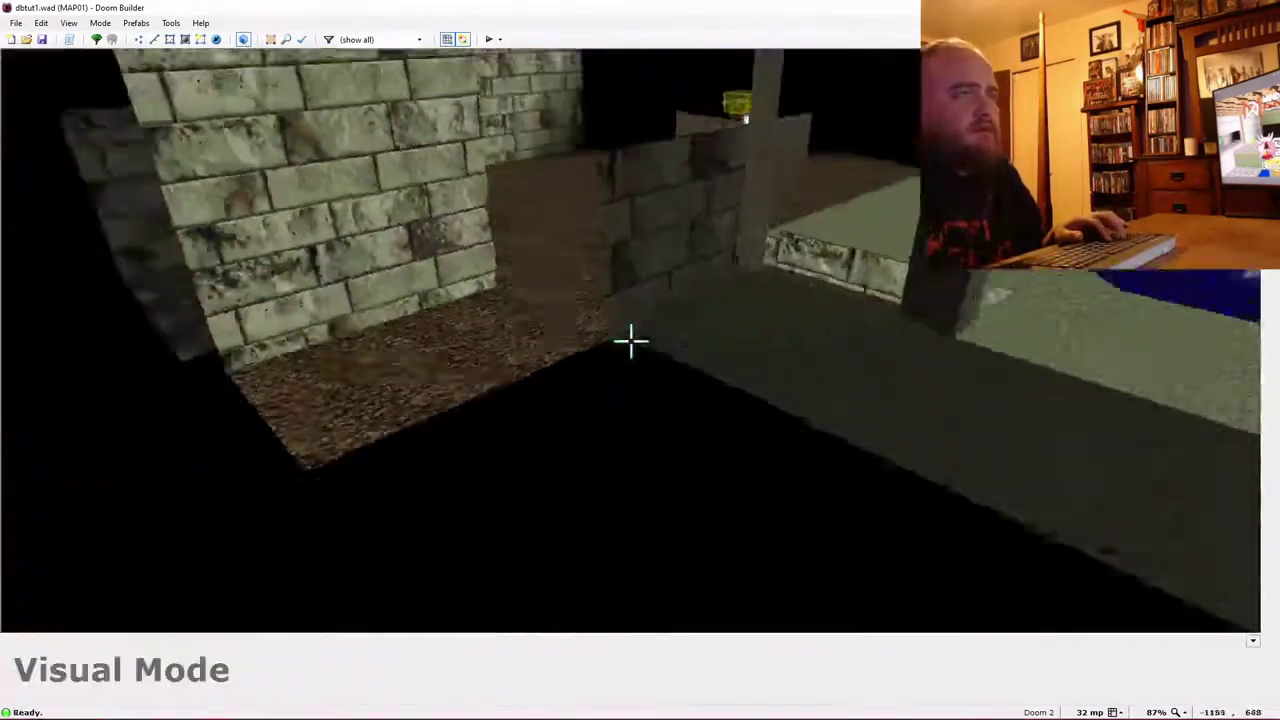
{"action": "key", "text": "f"}
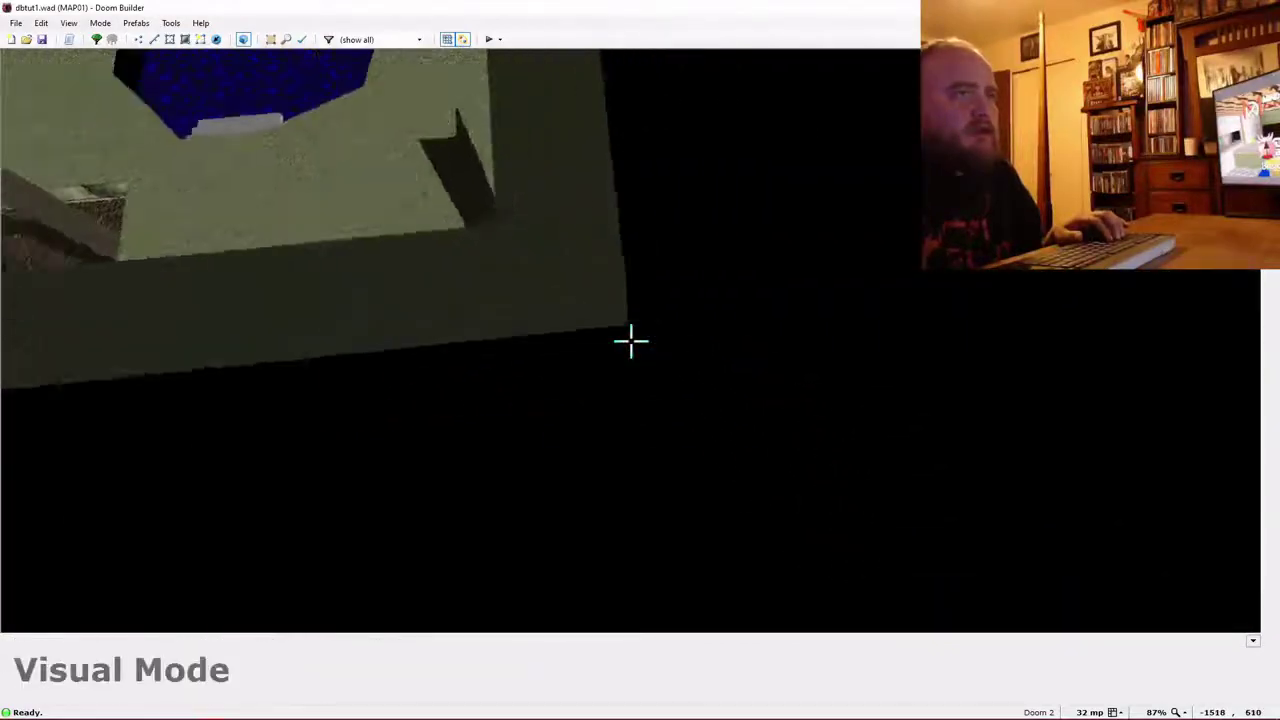
{"action": "key", "text": "w"}
{"action": "key", "text": "d"}
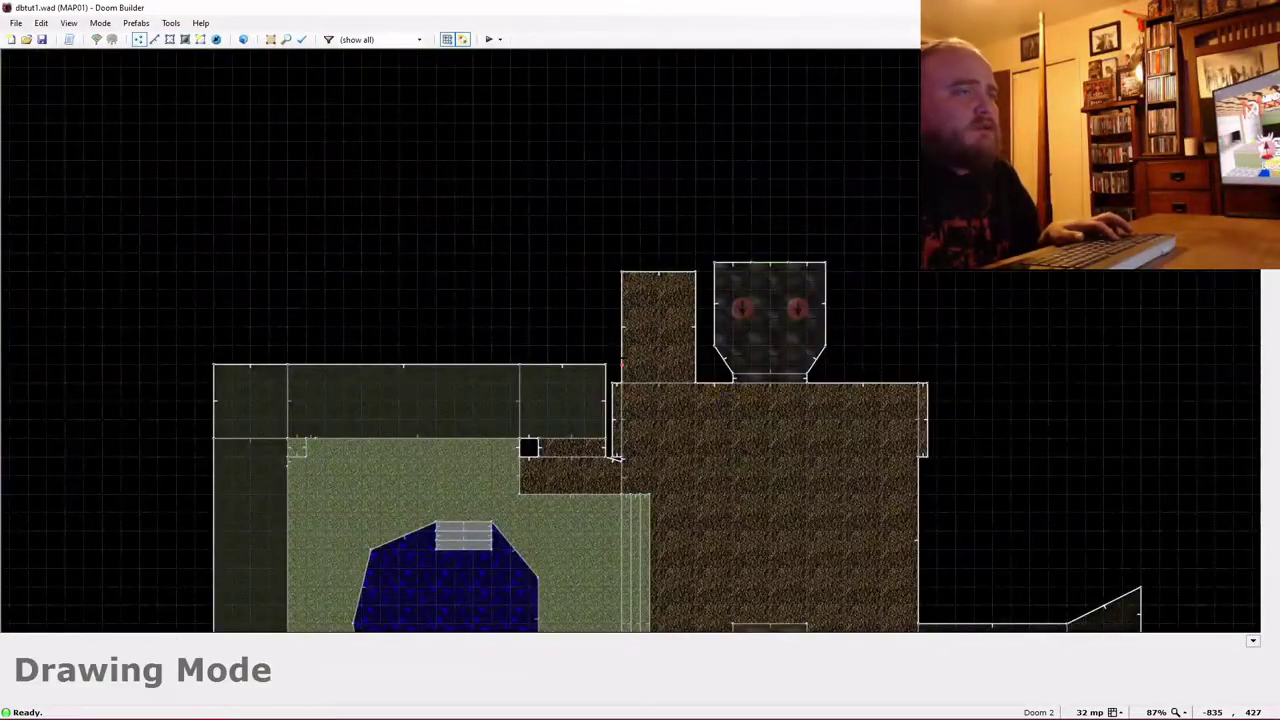
{"action": "scroll", "coordinate": [623, 372], "scroll_direction": "up", "scroll_amount": 3}
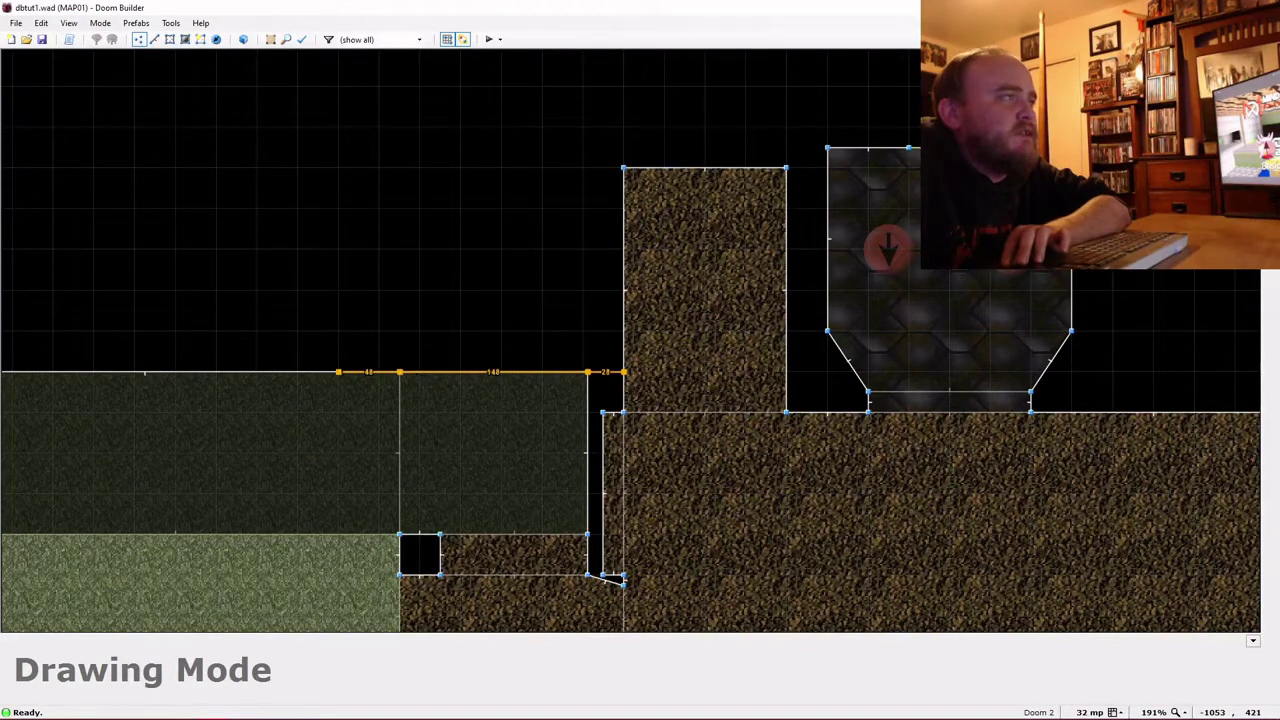
{"action": "scroll", "coordinate": [340, 374], "scroll_direction": "down", "scroll_amount": 1}
{"action": "key", "text": "Left"}
{"action": "key", "text": "Left"}
{"action": "key", "text": "Left"}
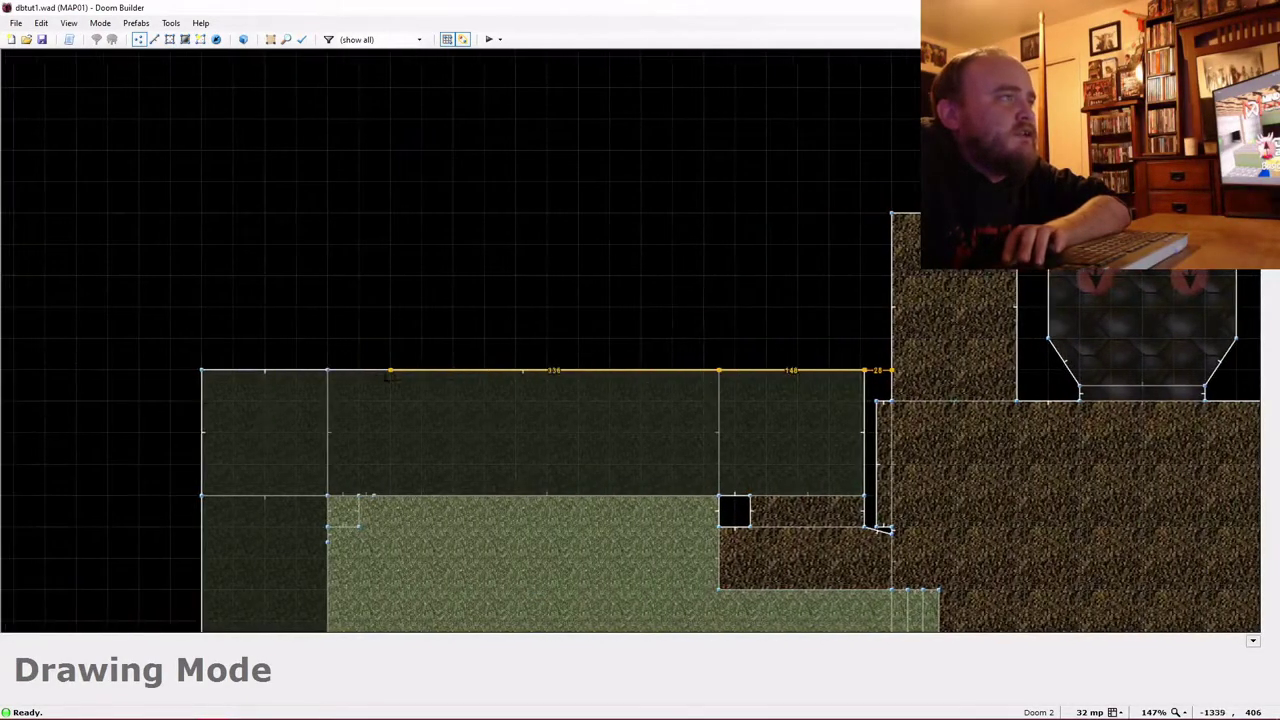
{"action": "scroll", "coordinate": [390, 374], "scroll_direction": "up", "scroll_amount": 3}
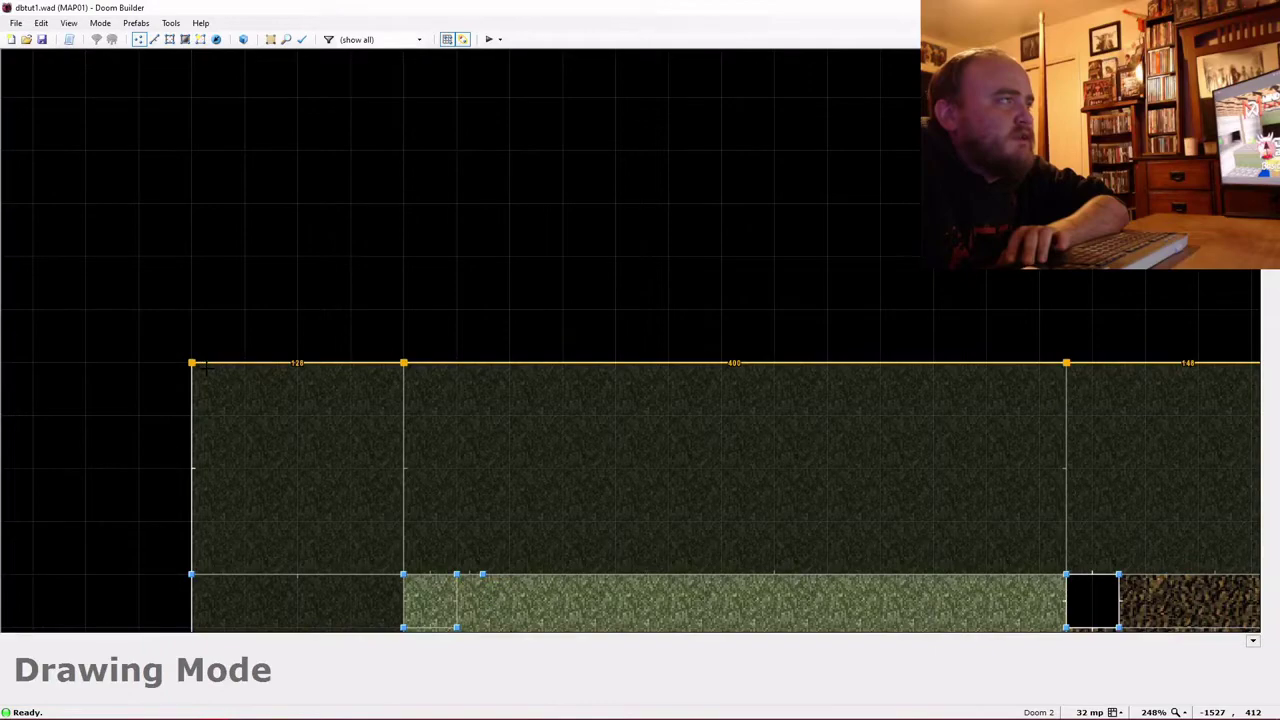
{"action": "scroll", "coordinate": [203, 366], "scroll_direction": "down", "scroll_amount": 3}
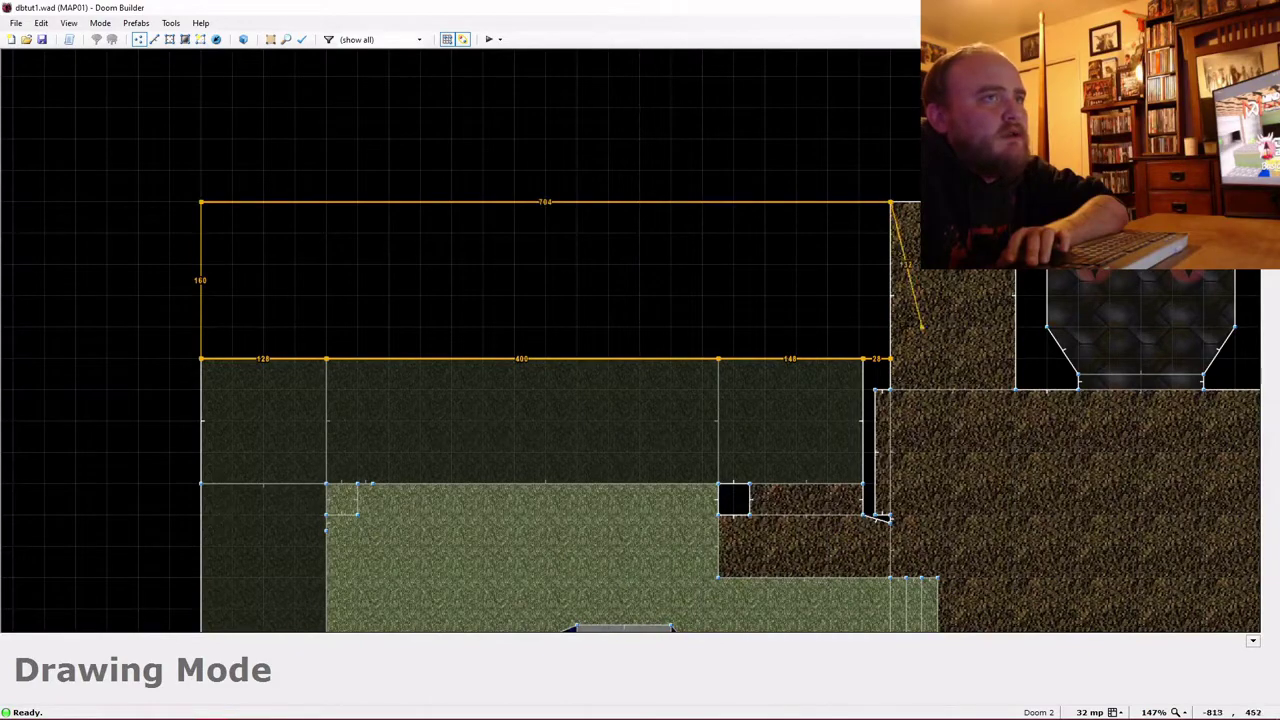
{"action": "left_click", "coordinate": [890, 358]}
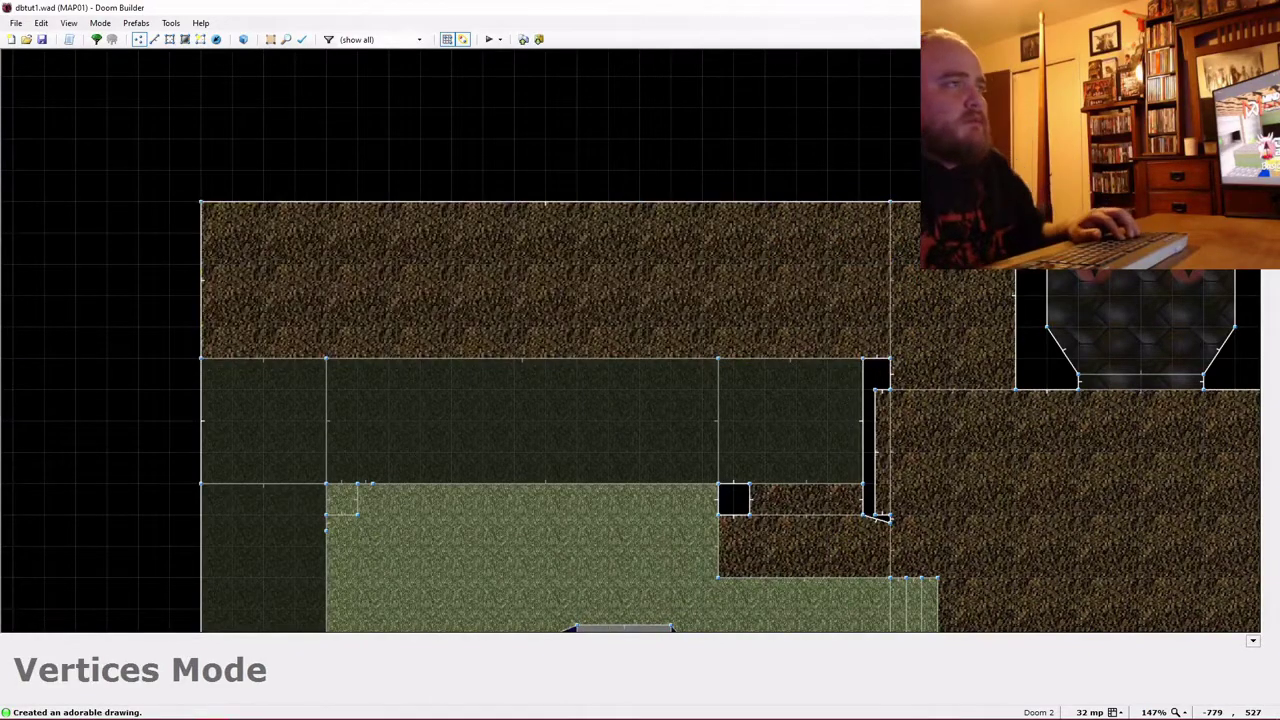
Fly through the new northern passage to examine its walls and its openings onto the covered walkway.
{"action": "key", "text": "w"}
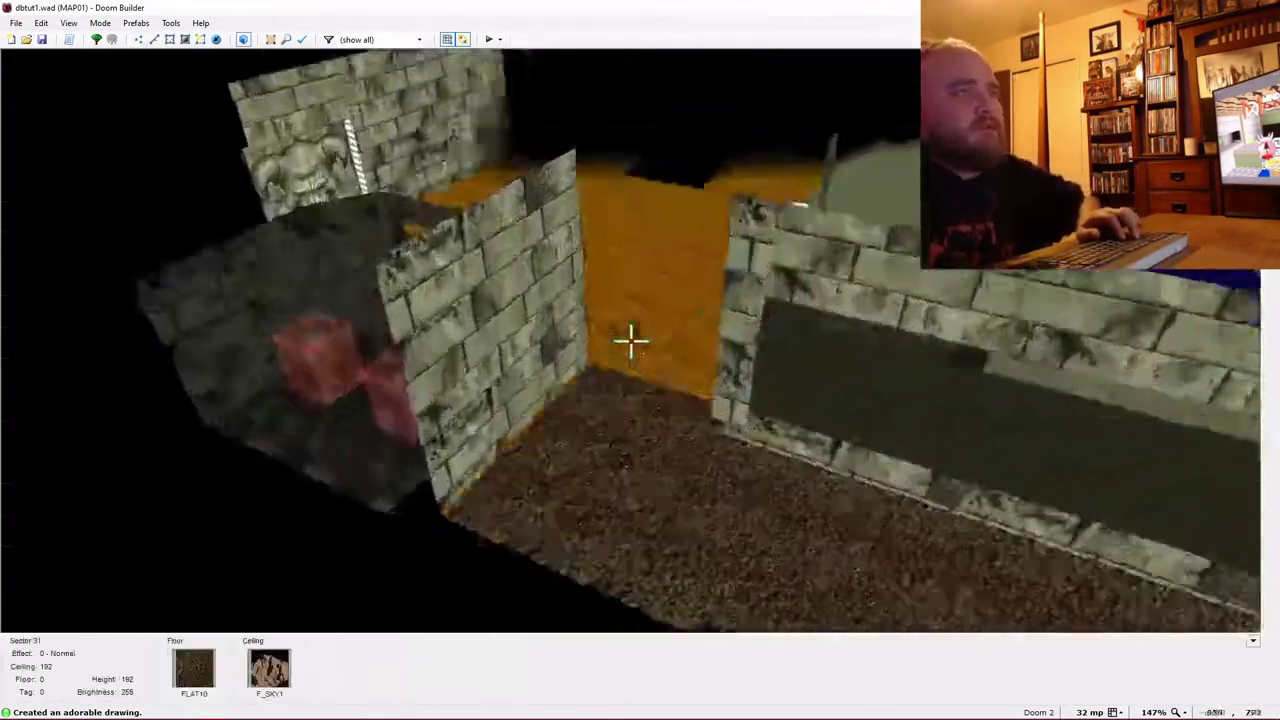
{"action": "key", "text": "e"}
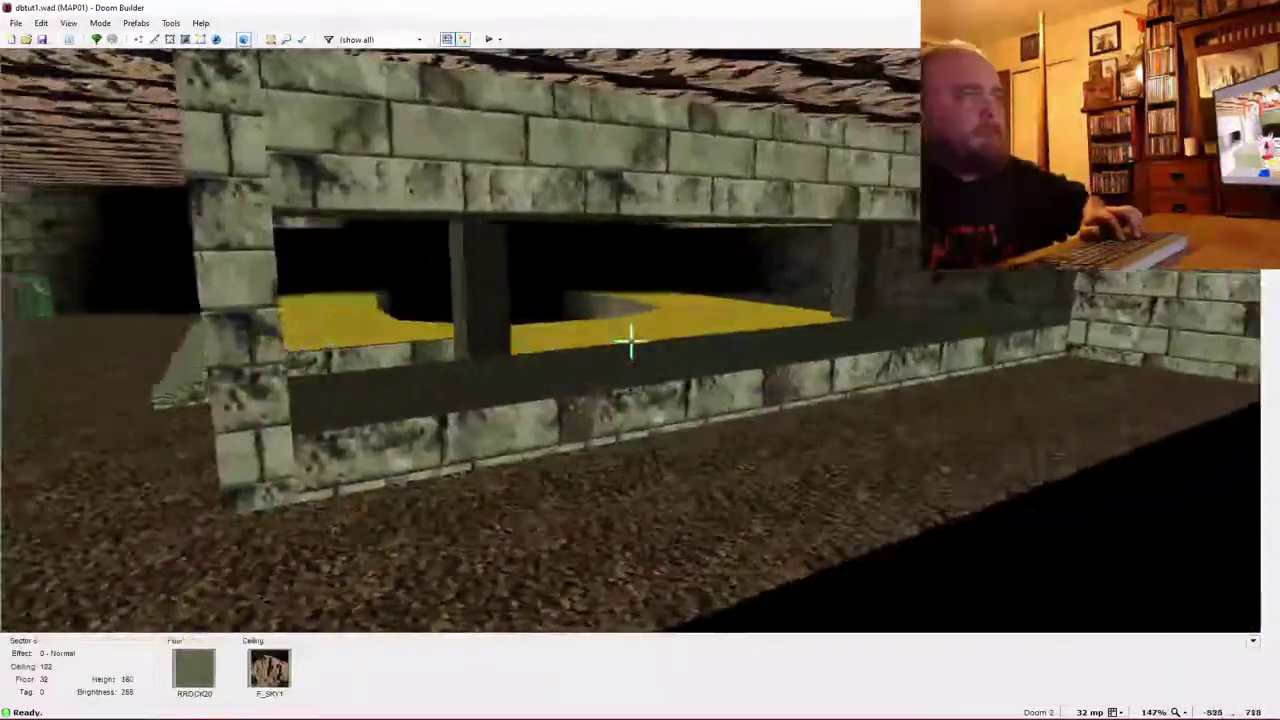
{"action": "key", "text": "w"}
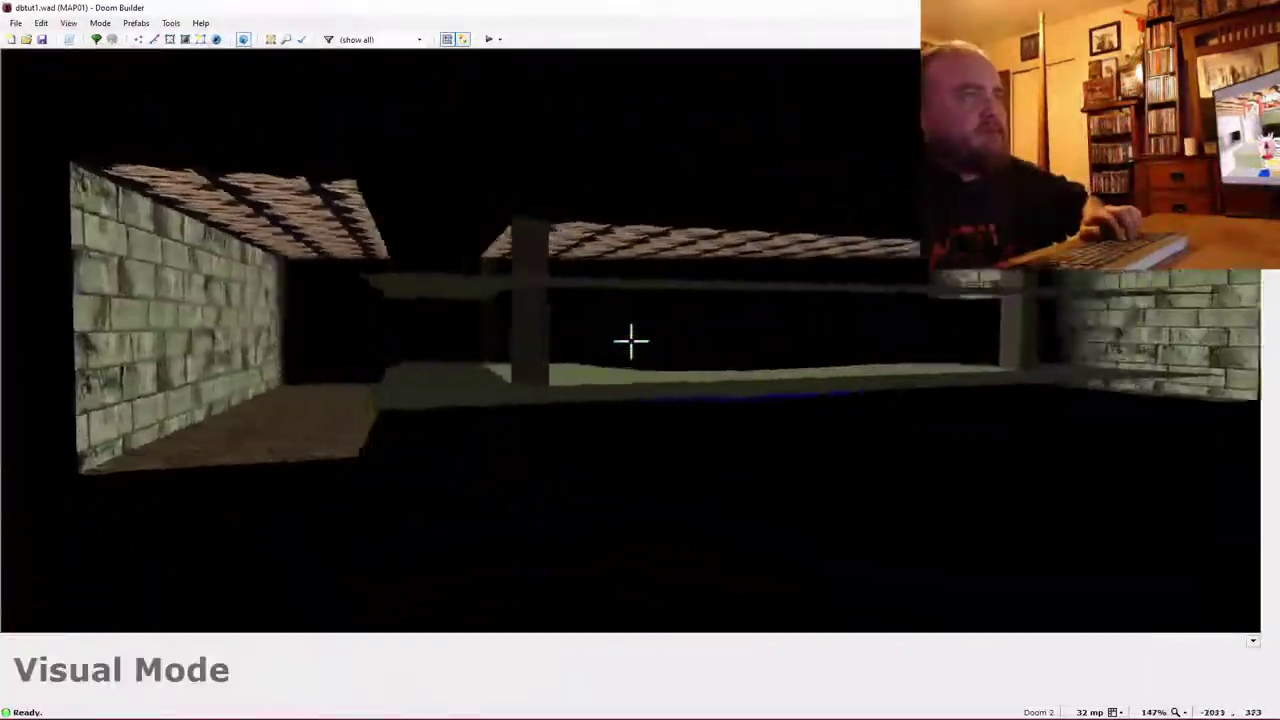
{"action": "key", "text": "d"}
{"action": "key", "text": "e"}
{"action": "key", "text": "w"}
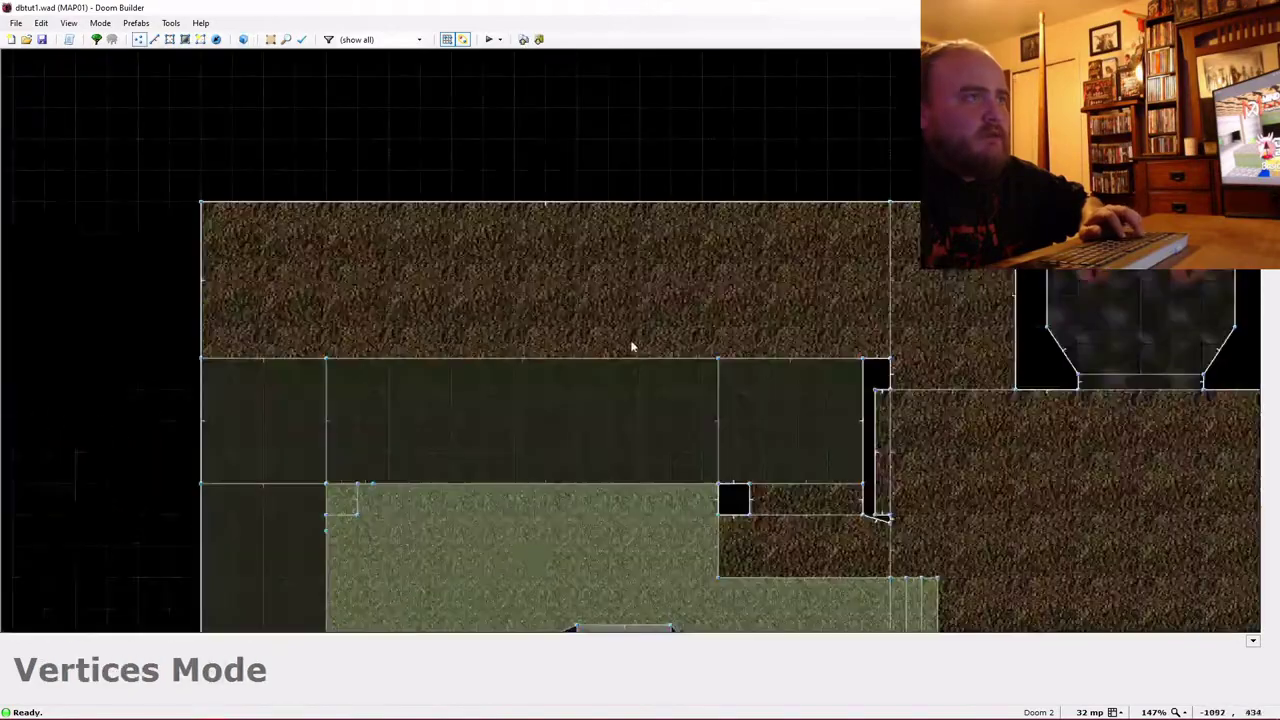
Draw a 192 by 1152 sector along the walkway's outer western side, connecting the southern strip to the northern passage.
{"action": "scroll", "coordinate": [489, 423], "scroll_direction": "down", "scroll_amount": 6}
{"action": "scroll", "coordinate": [430, 540], "scroll_direction": "up", "scroll_amount": 3}
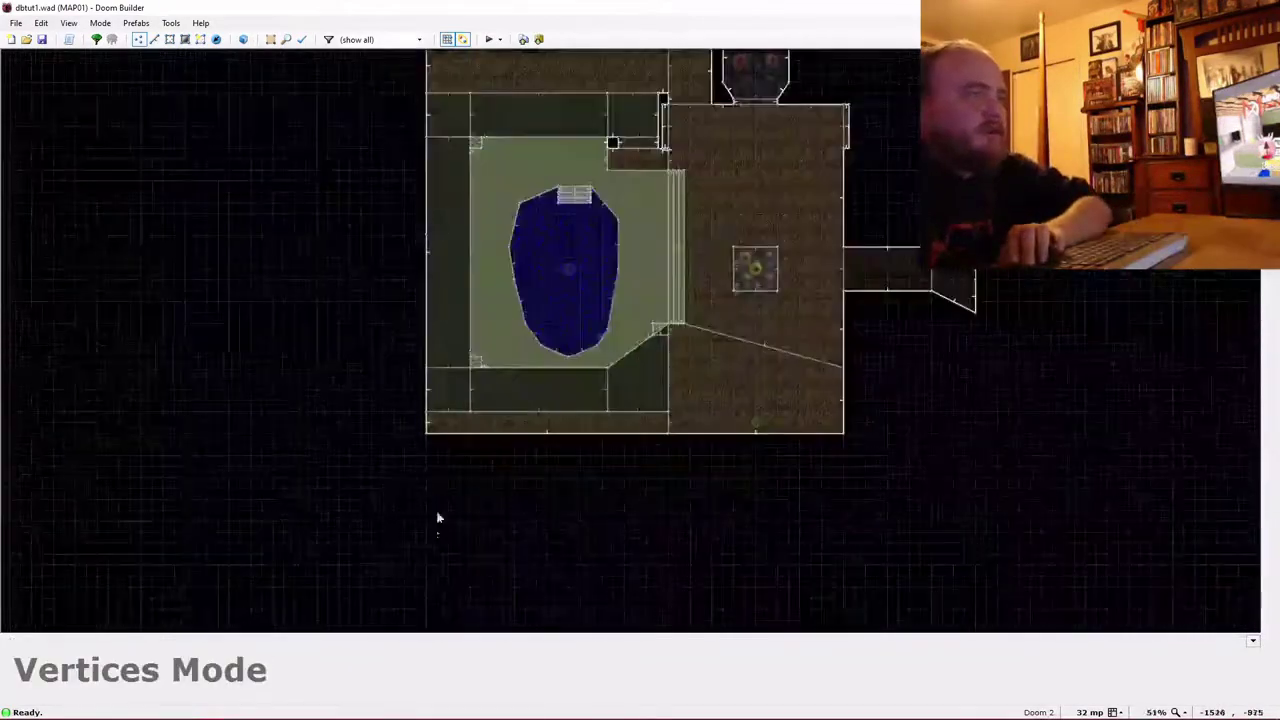
{"action": "scroll", "coordinate": [463, 417], "scroll_direction": "up", "scroll_amount": 4}
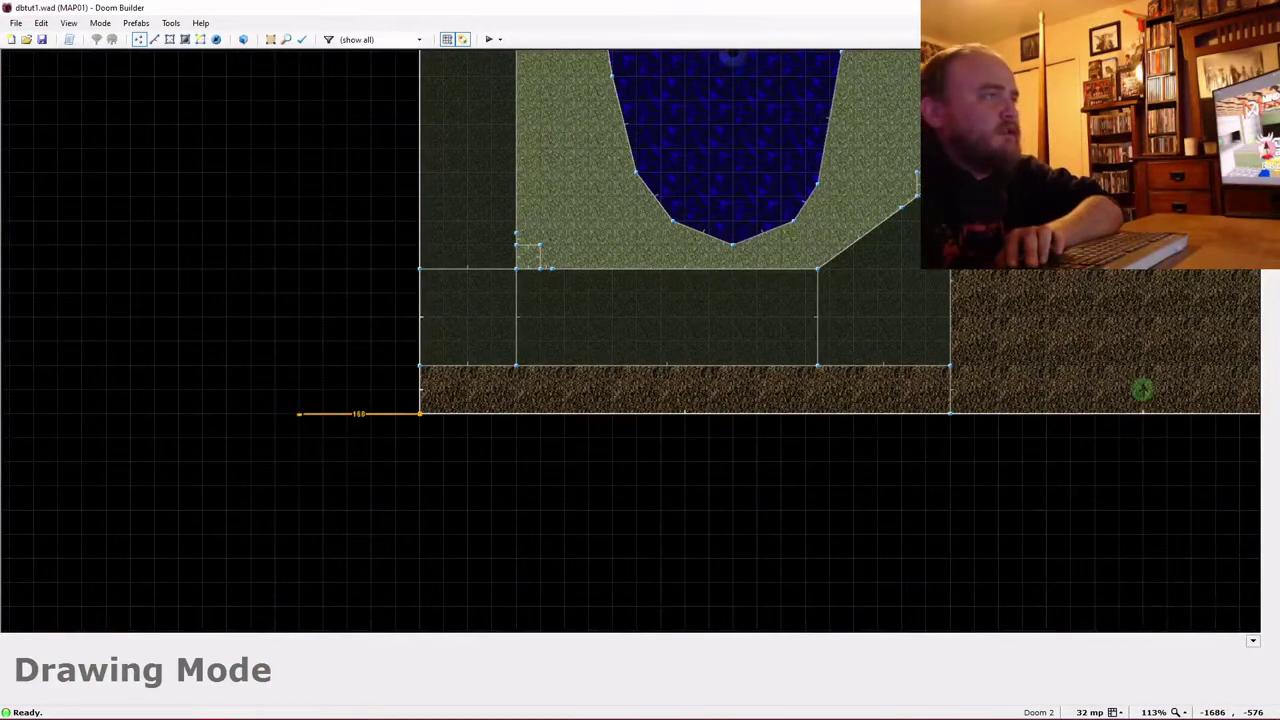
{"action": "key", "text": "Up"}
{"action": "key", "text": "Up"}
{"action": "key", "text": "Up"}
{"action": "key", "text": "Up"}
{"action": "key", "text": "Up"}
{"action": "key", "text": "Up"}
{"action": "key", "text": "Up"}
{"action": "key", "text": "Up"}
{"action": "key", "text": "Up"}
{"action": "key", "text": "Up"}
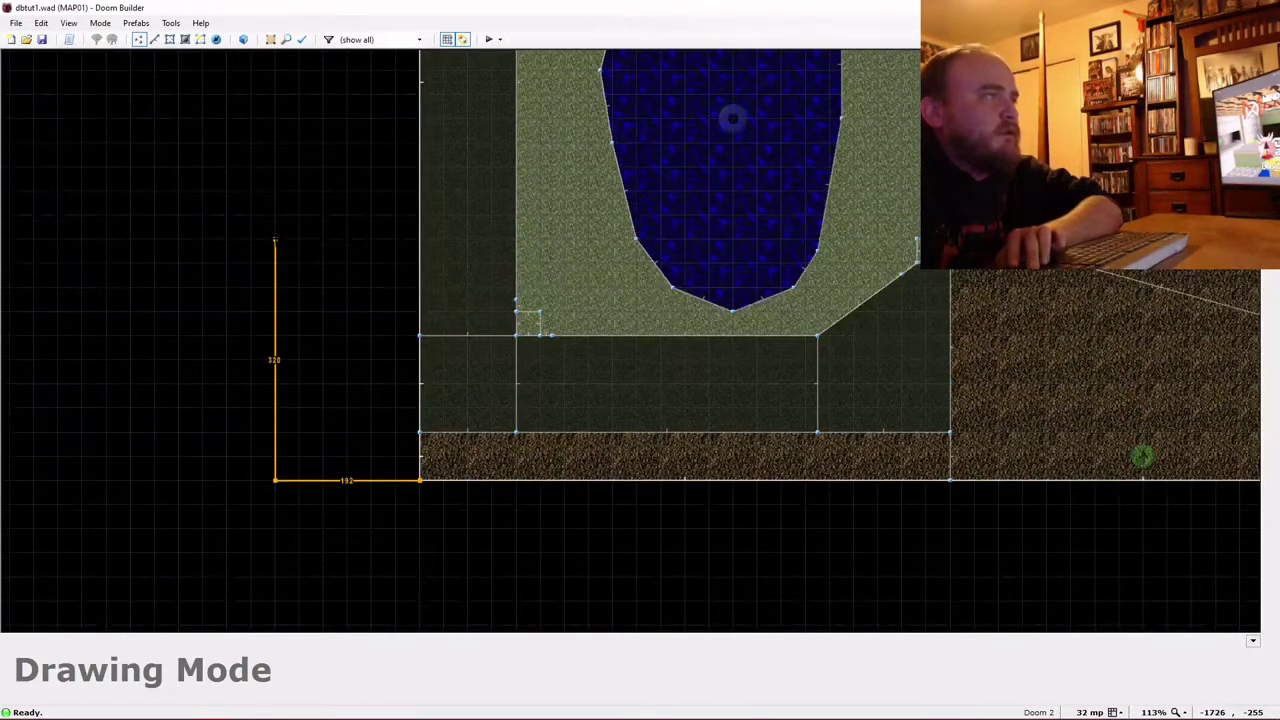
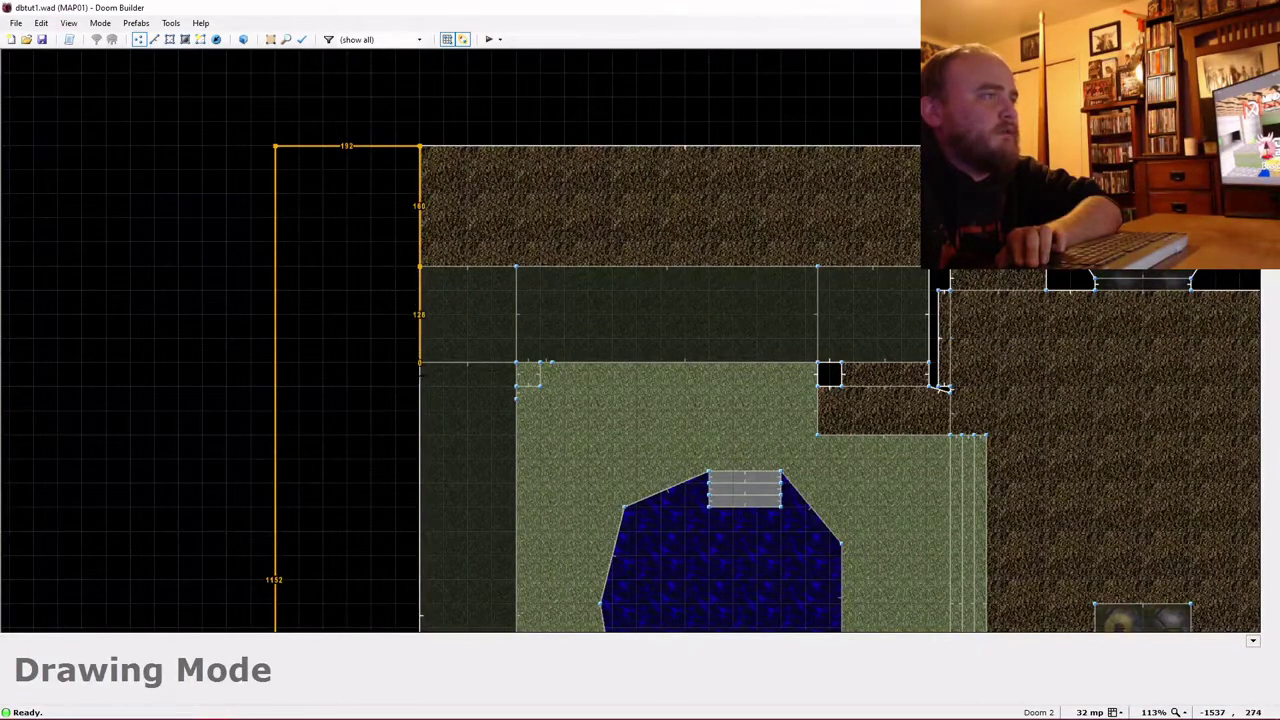
{"action": "key", "text": "Down"}
{"action": "key", "text": "Down"}
{"action": "key", "text": "Down"}
{"action": "key", "text": "Down"}
{"action": "key", "text": "Down"}
{"action": "key", "text": "Down"}
{"action": "key", "text": "Down"}
{"action": "key", "text": "Down"}
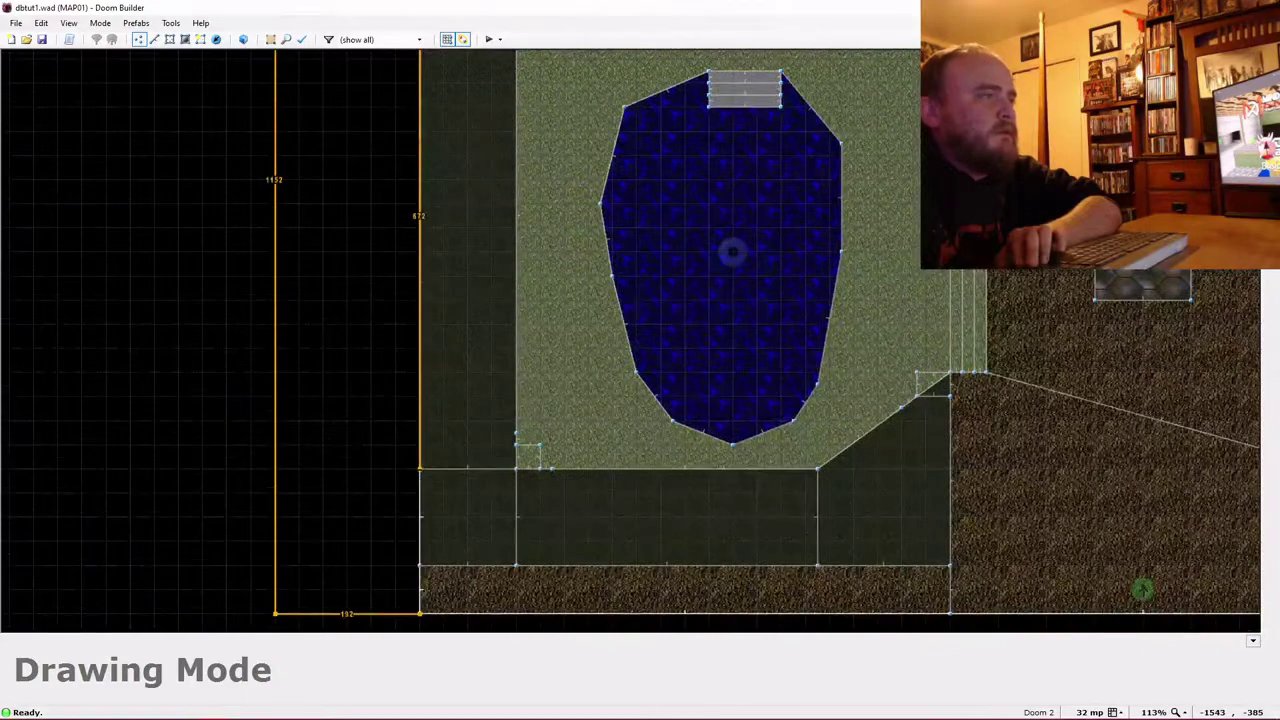
{"action": "key", "text": "Down"}
{"action": "key", "text": "Return"}
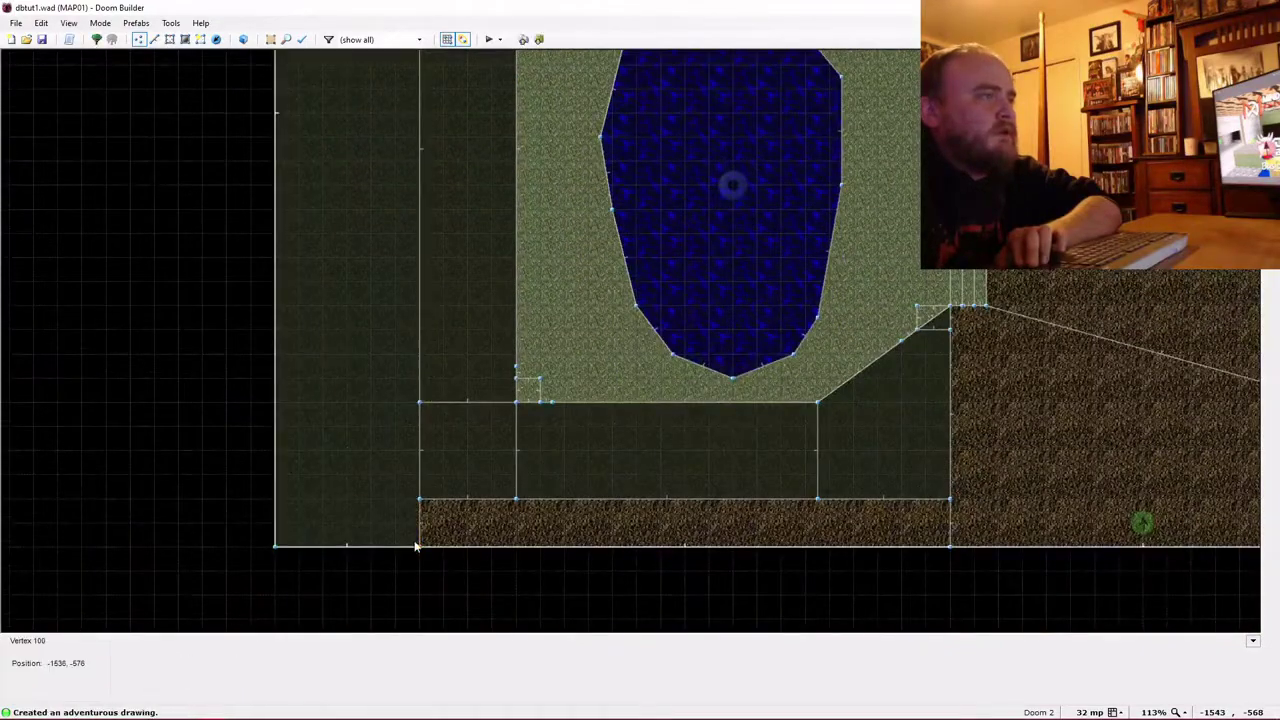
Lower the new western strip's floor to 0.
{"action": "key", "text": "q"}
{"action": "key", "text": "d"}
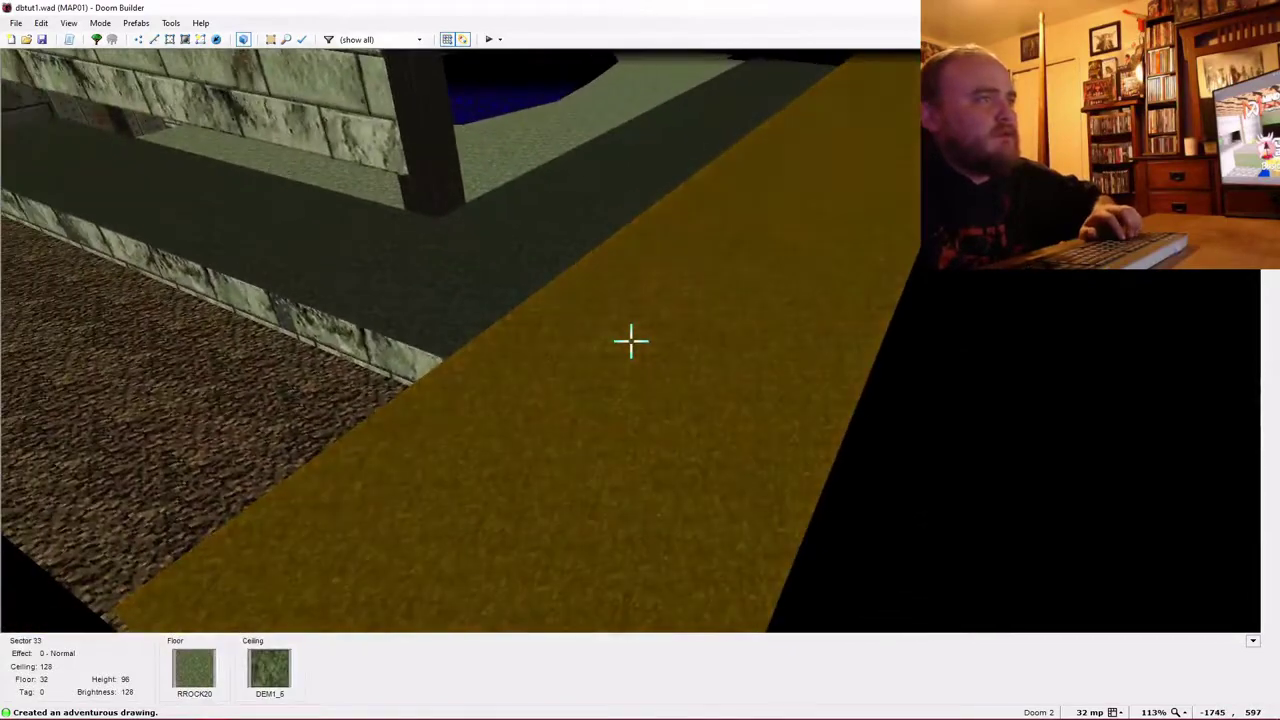
{"action": "scroll", "coordinate": [631, 341], "scroll_direction": "down", "scroll_amount": 2}
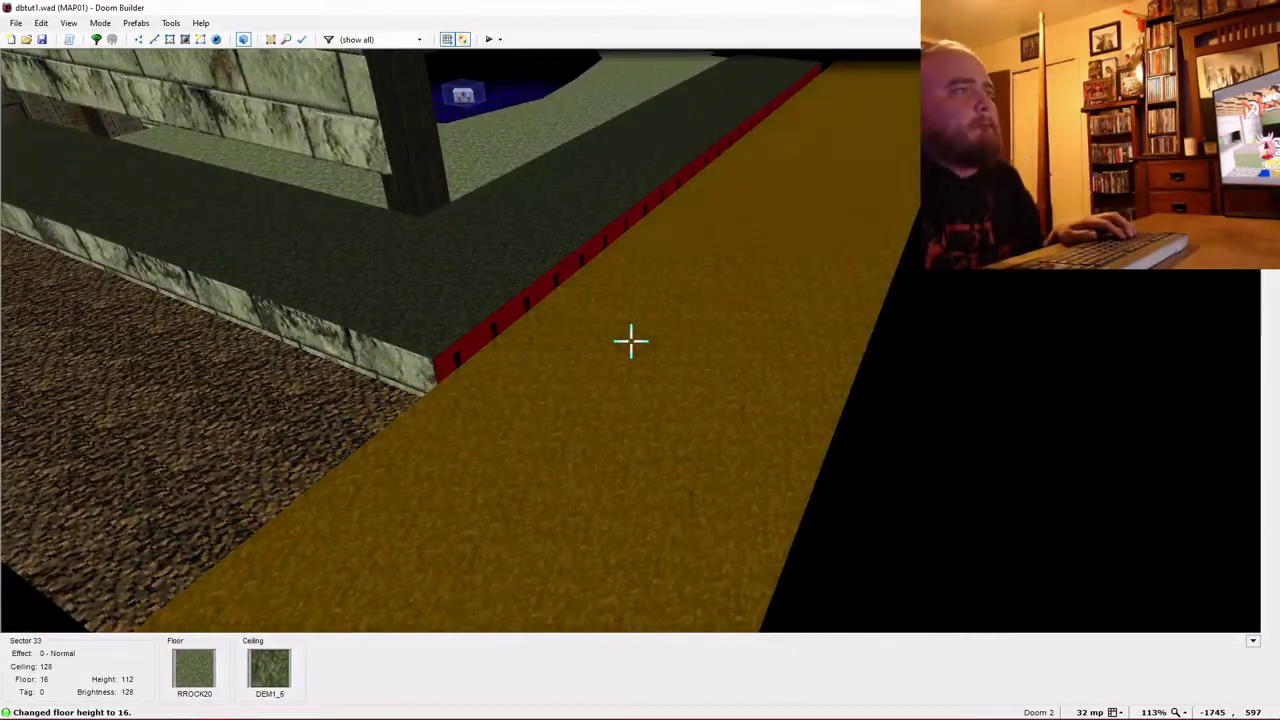
{"action": "scroll", "coordinate": [631, 341], "scroll_direction": "down", "scroll_amount": 1}
{"action": "scroll", "coordinate": [631, 341], "scroll_direction": "down", "scroll_amount": 1}
{"action": "scroll", "coordinate": [631, 341], "scroll_direction": "up", "scroll_amount": 1}
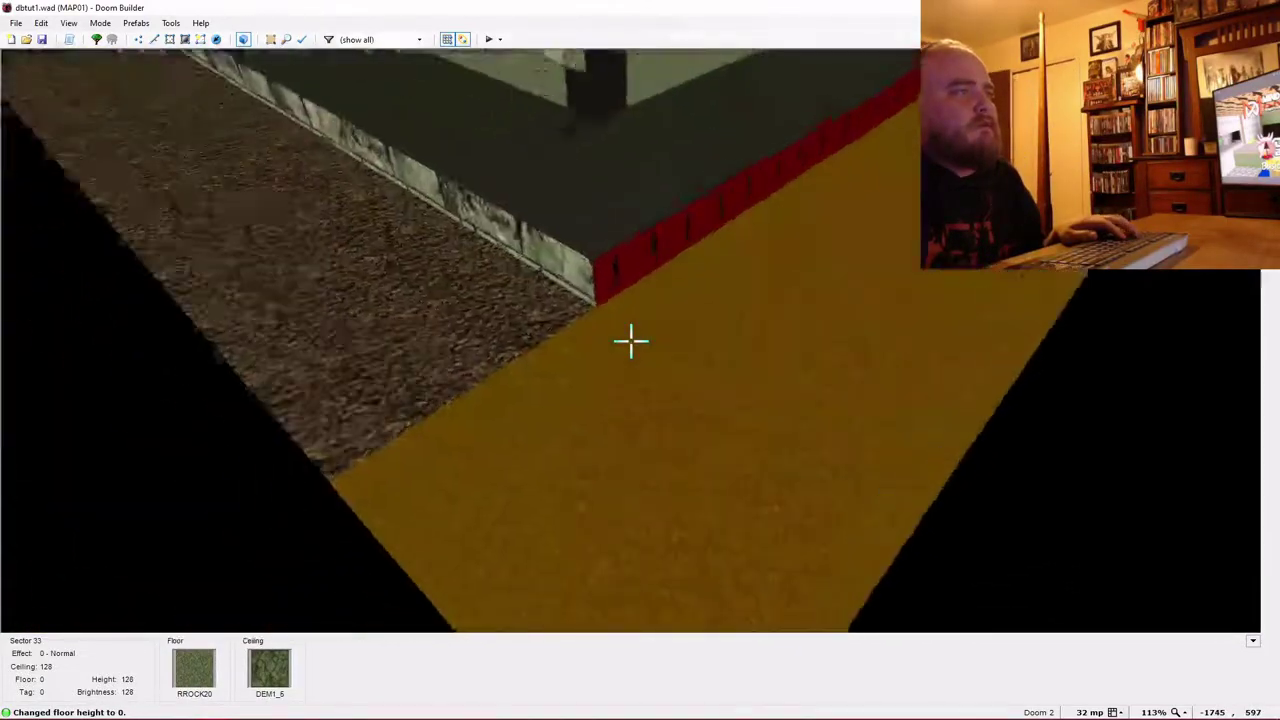
Copy the FLAT10 flat from the neighbouring floor and paste it onto the western strip's floor.
{"action": "key", "text": "e"}
{"action": "key", "text": "ctrl+c"}
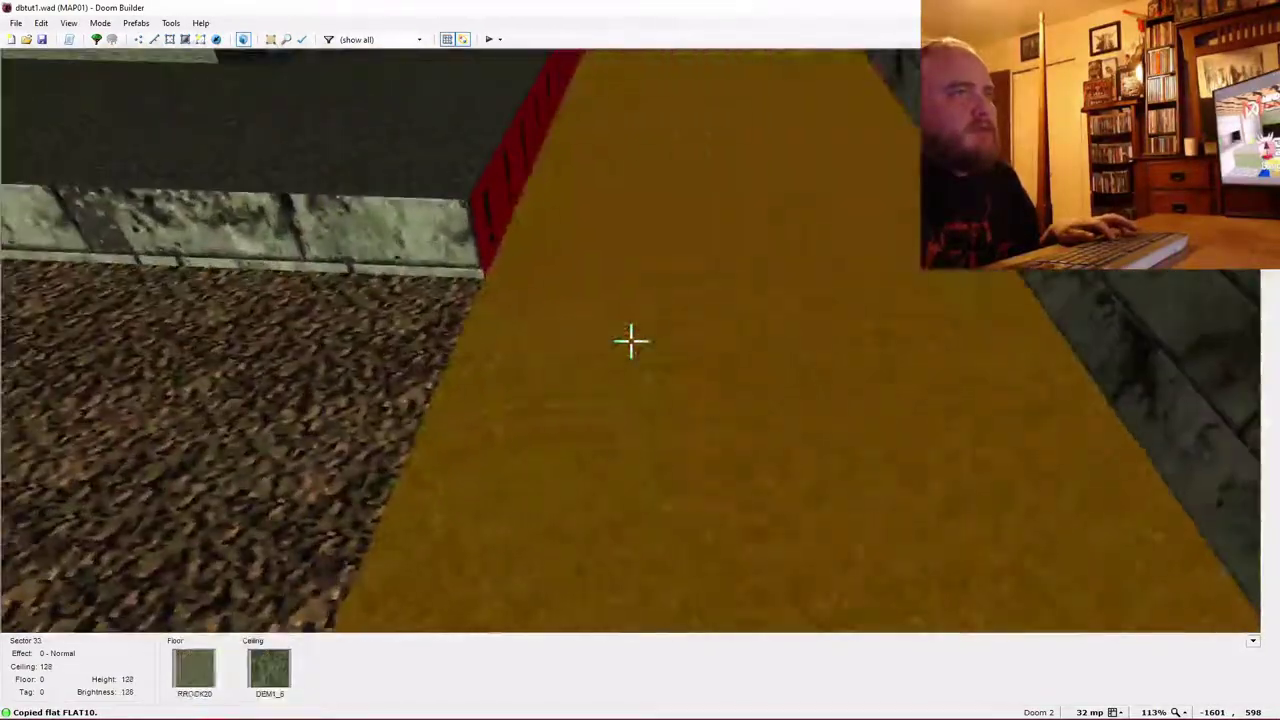
{"action": "key", "text": "ctrl+v"}
Raise the western strip's ceiling to 192.
{"action": "key", "text": "e"}
{"action": "key", "text": "d"}
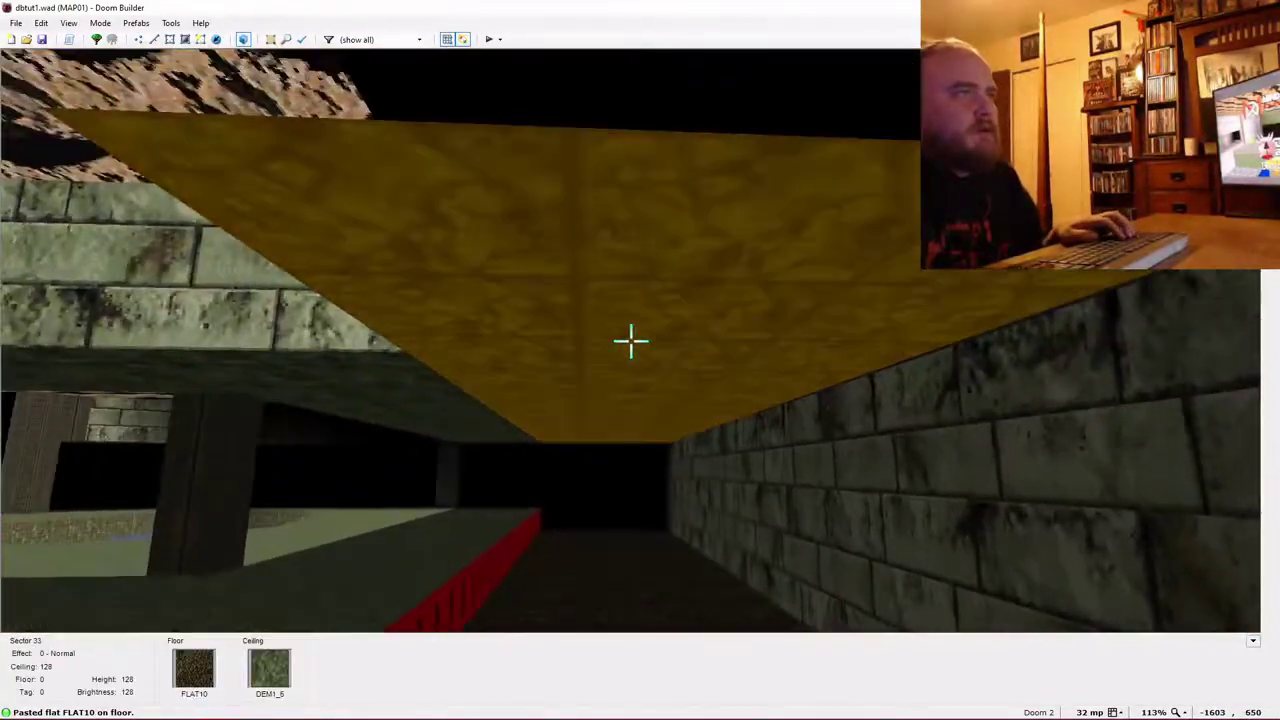
{"action": "scroll", "coordinate": [631, 341], "scroll_direction": "up", "scroll_amount": 11}
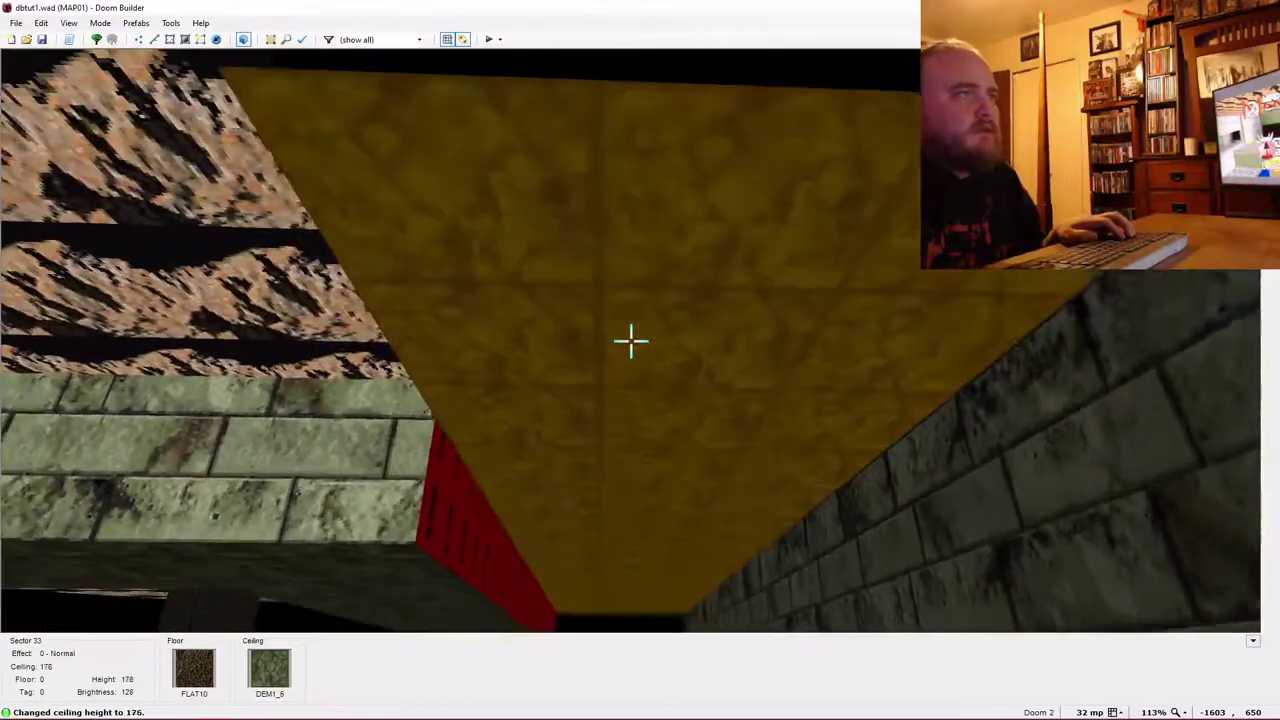
{"action": "scroll", "coordinate": [631, 341], "scroll_direction": "down", "scroll_amount": 3}
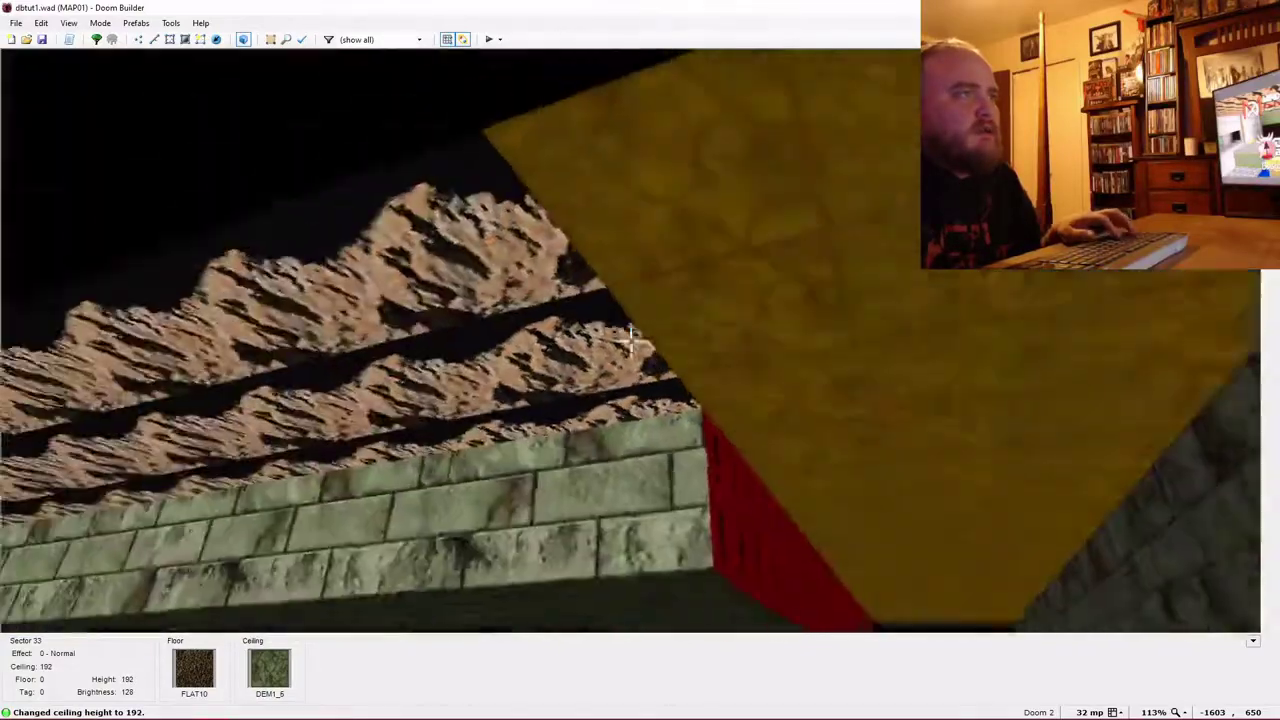
Paste the F_SKY1 flat onto the western strip's ceiling and the GSTONE1 texture onto its missing upper and lower walls.
{"action": "key", "text": "ctrl+c"}
{"action": "key", "text": "ctrl+v"}
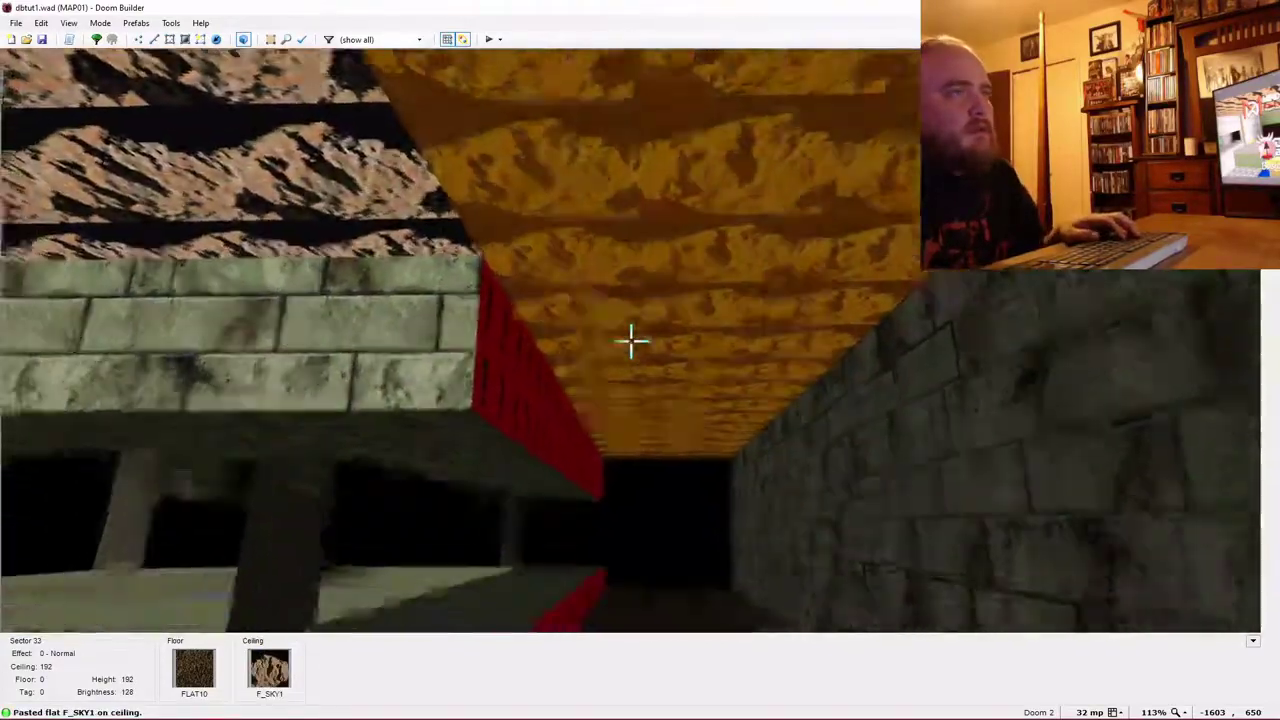
{"action": "key", "text": "ctrl+c"}
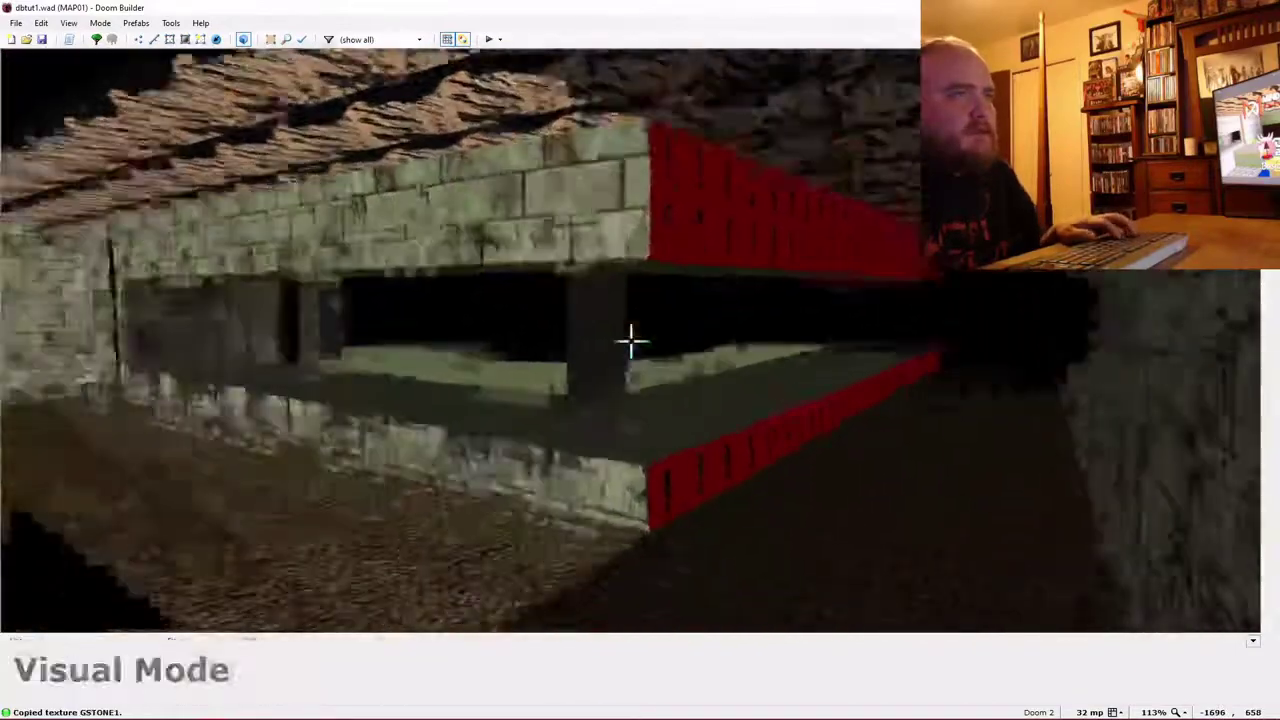
{"action": "key", "text": "ctrl+v"}
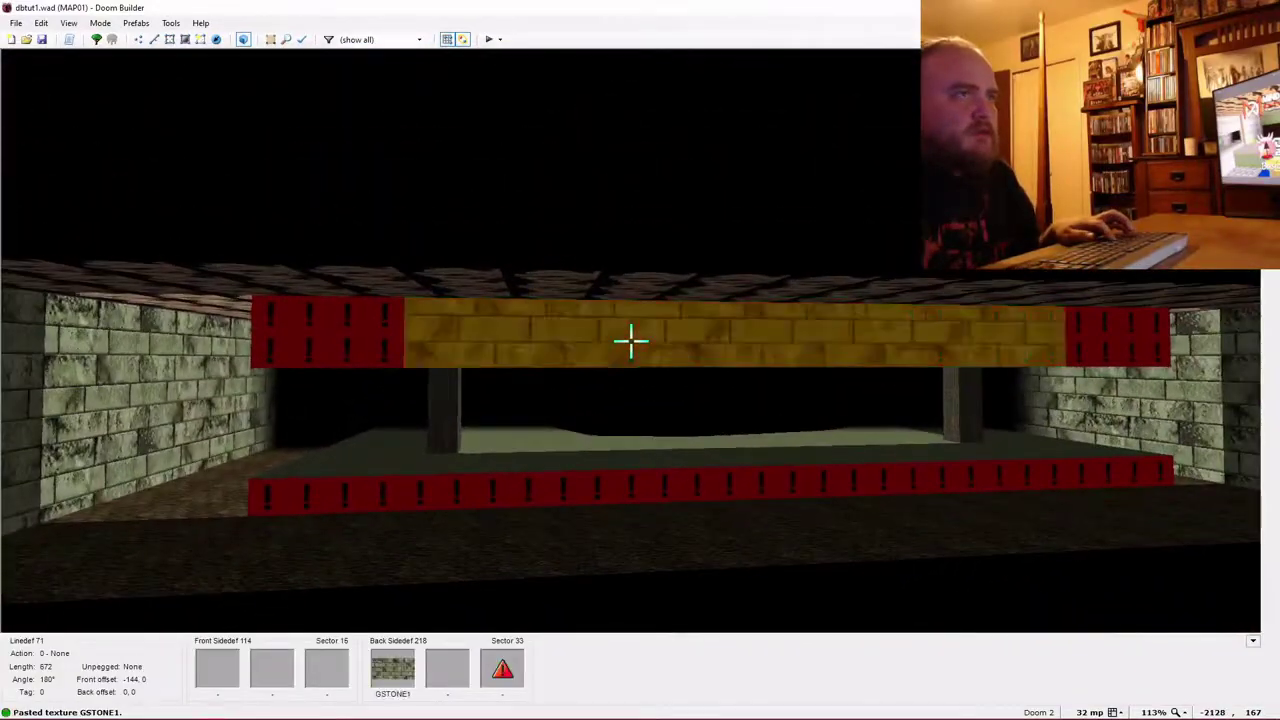
{"action": "key", "text": "ctrl+v"}
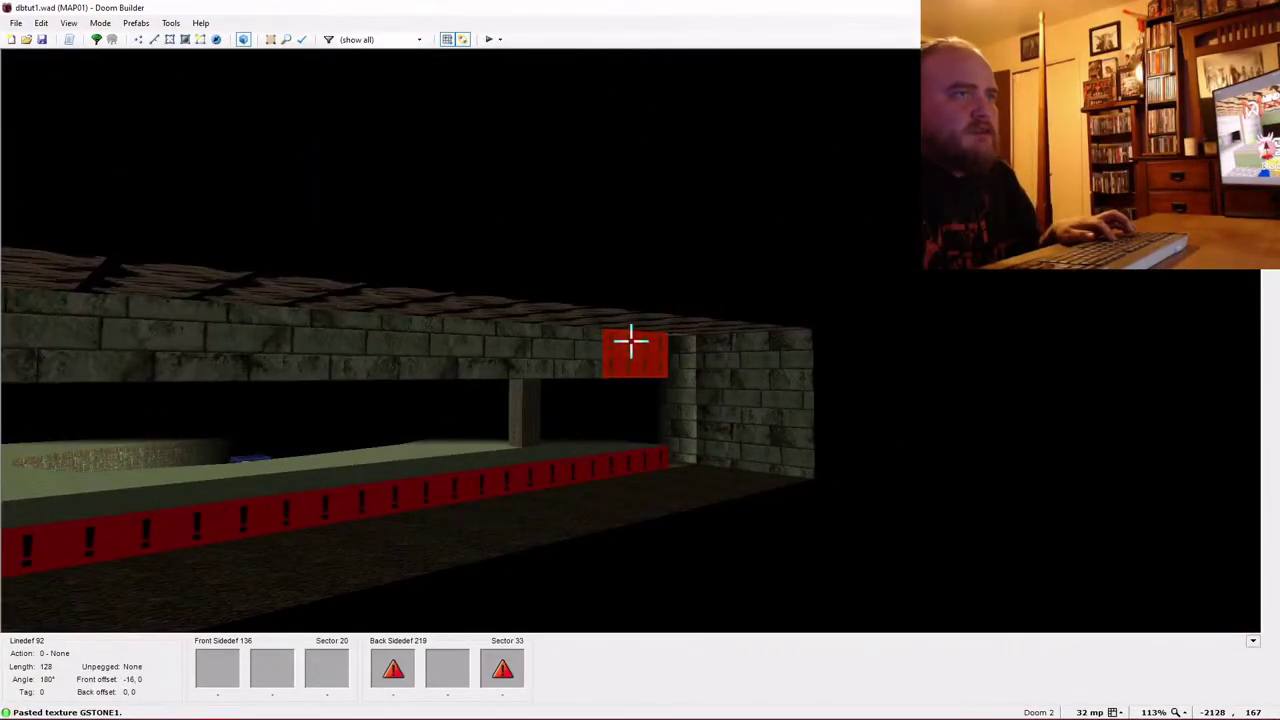
{"action": "key", "text": "ctrl+v"}
{"action": "key", "text": "ctrl+v"}
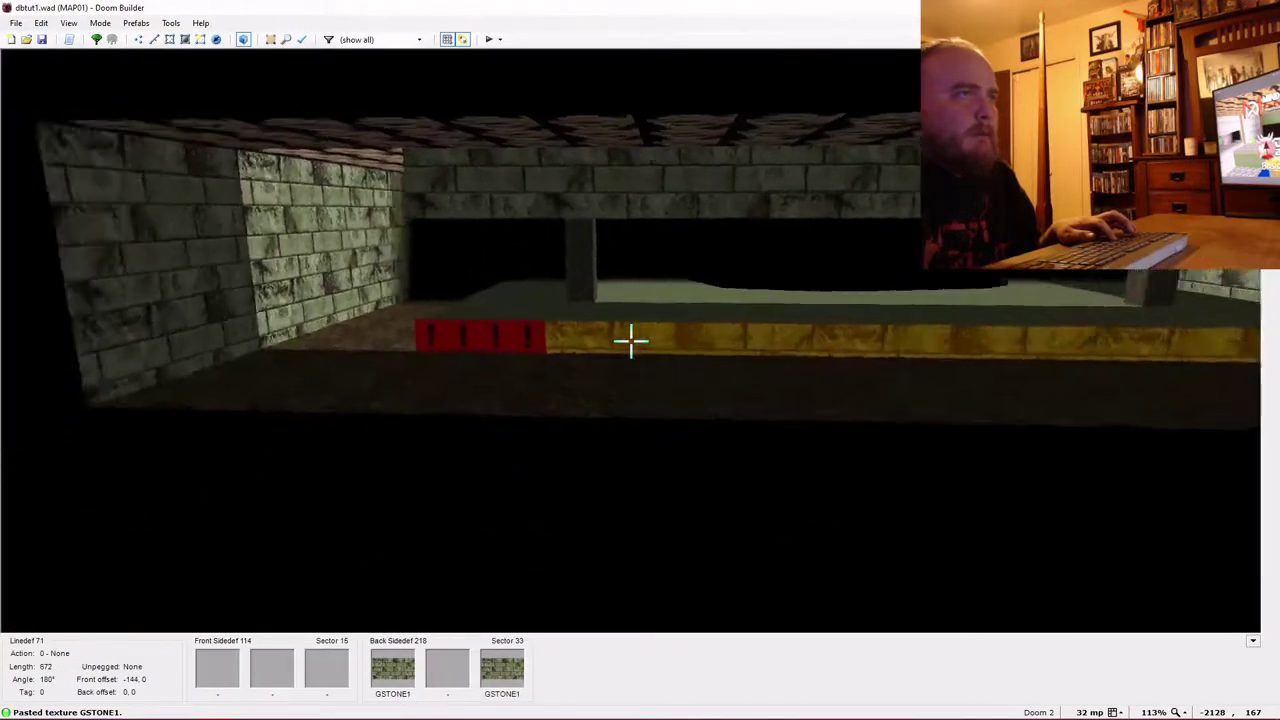
Raise the western strip's sector brightness to 255.
{"action": "key", "text": "w"}
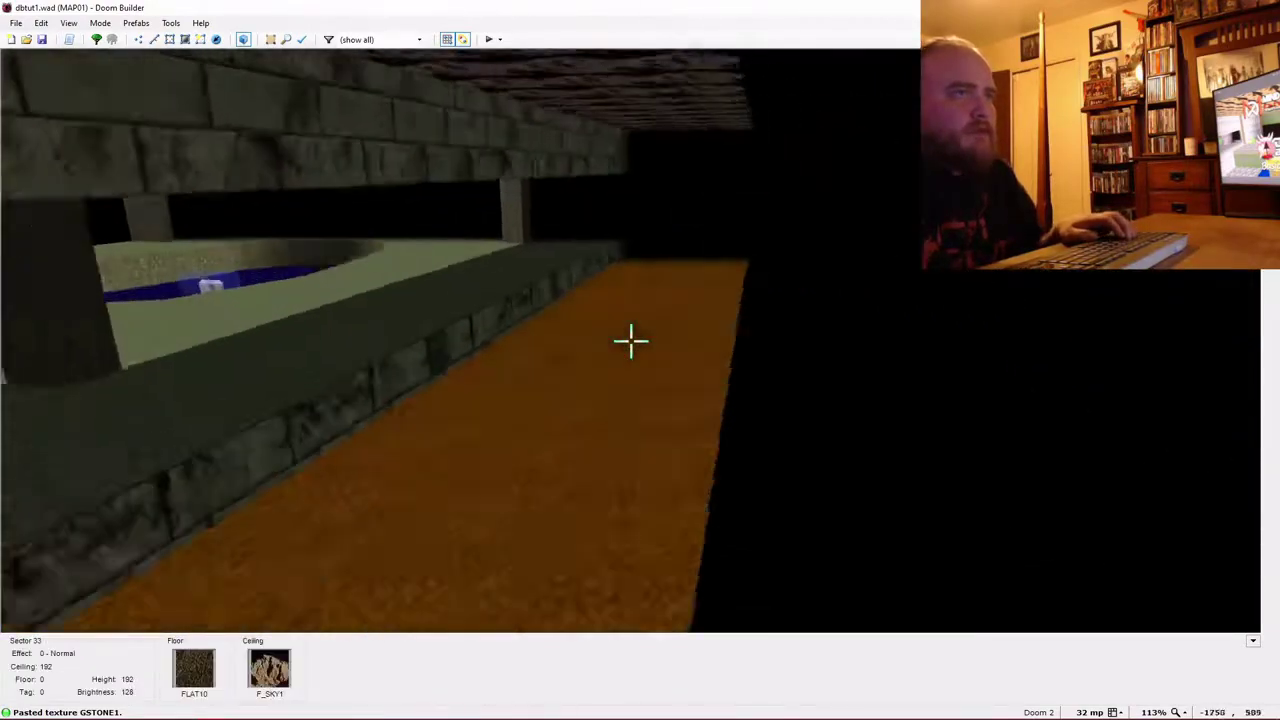
{"action": "key", "text": "equal"}
{"action": "key", "text": "equal"}
{"action": "key", "text": "equal"}
{"action": "key", "text": "equal"}
{"action": "key", "text": "equal"}
{"action": "key", "text": "equal"}
{"action": "key", "text": "equal"}
{"action": "key", "text": "equal"}
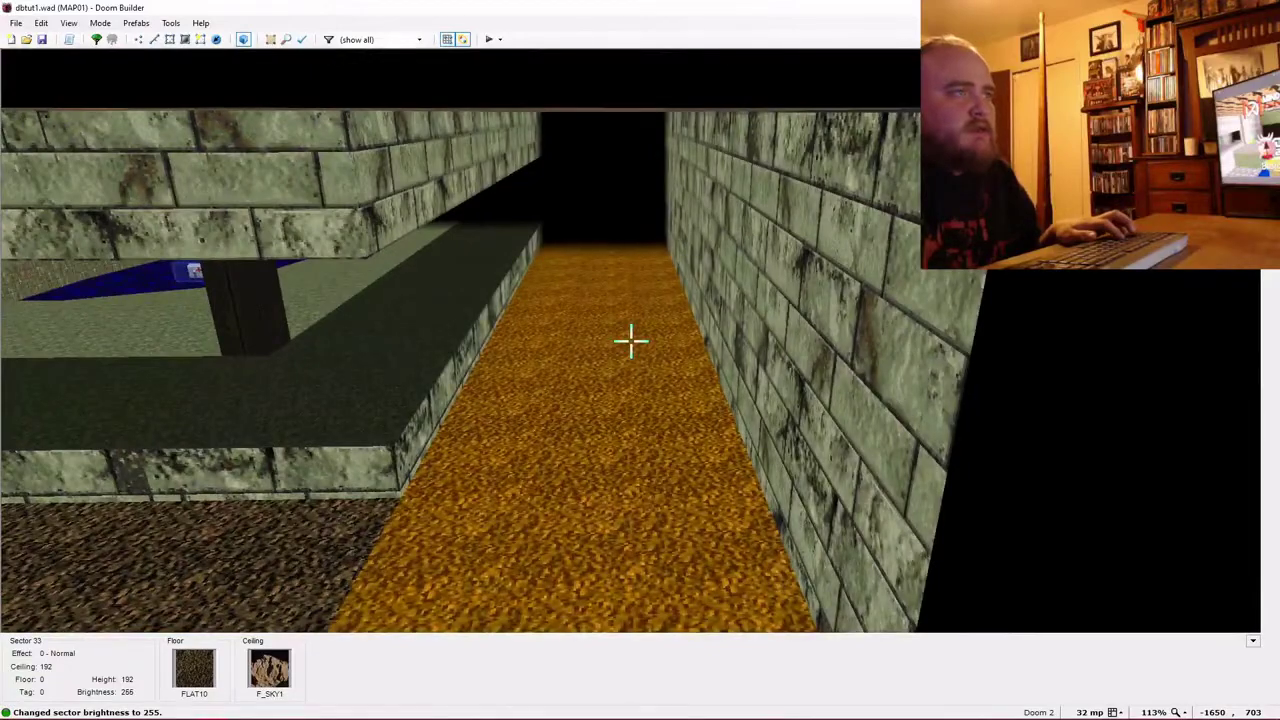
Try raising the western strip's floor to 40, and return it to 0.
{"action": "scroll", "coordinate": [631, 341], "scroll_direction": "up", "scroll_amount": 5}
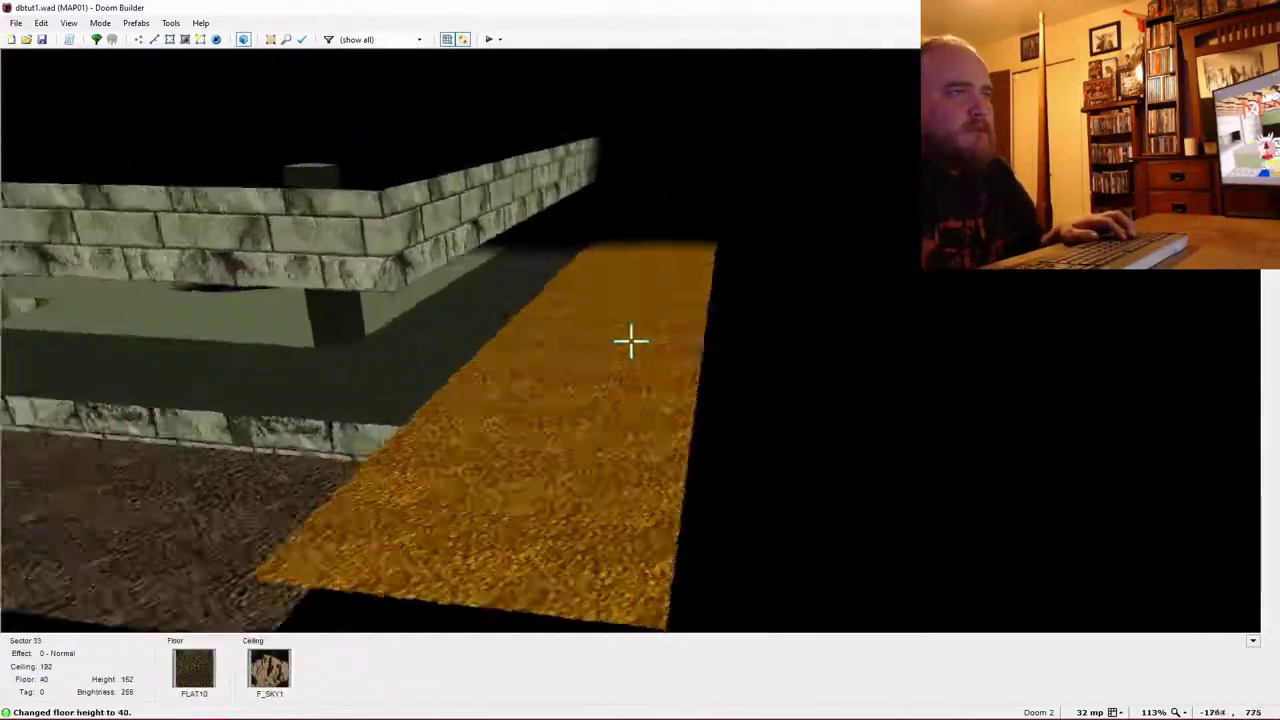
{"action": "scroll", "coordinate": [631, 341], "scroll_direction": "down", "scroll_amount": 5}
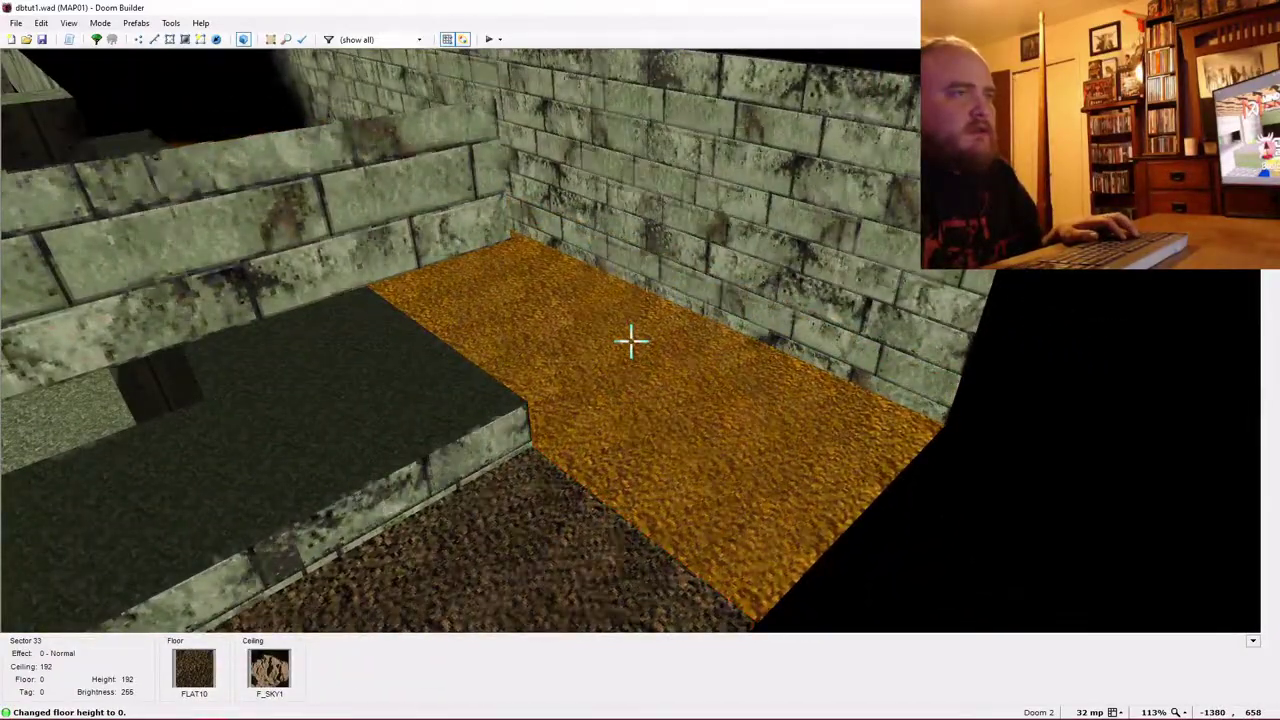
{"action": "key", "text": "e"}
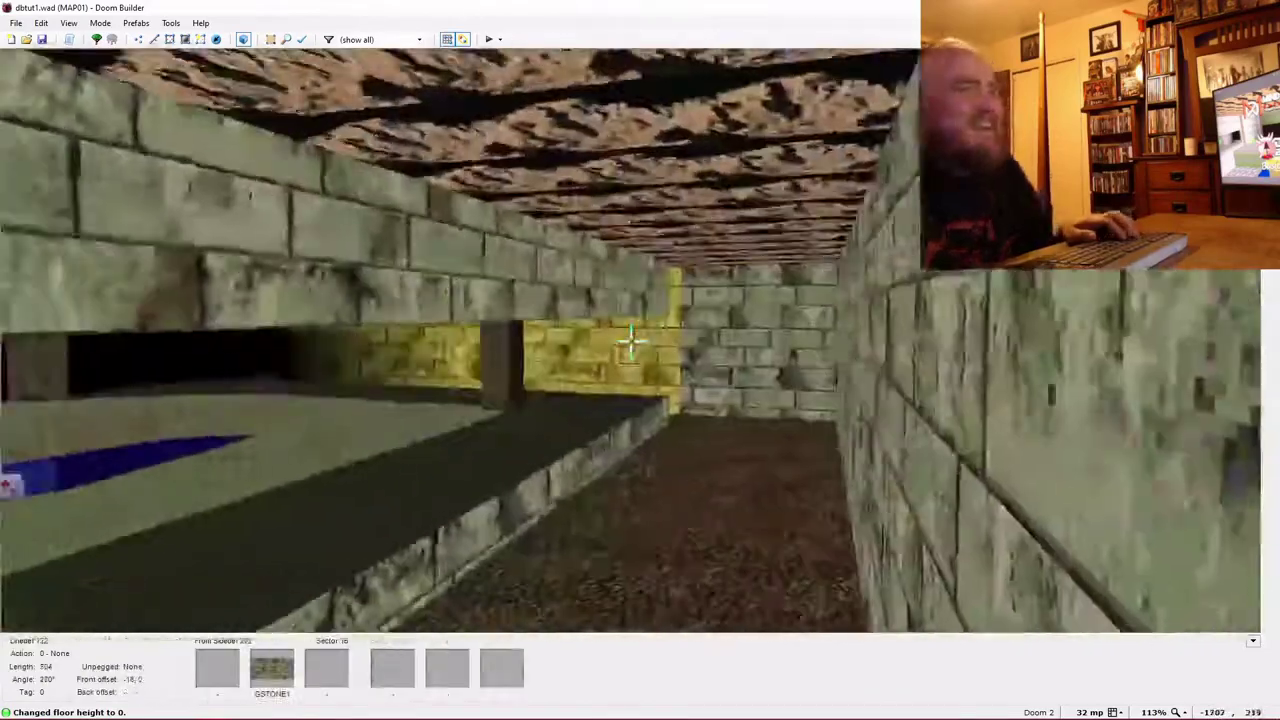
Launch the map in-game, look down the southern passage and shoot the monsters in the dark alcove.
{"action": "key", "text": "q"}
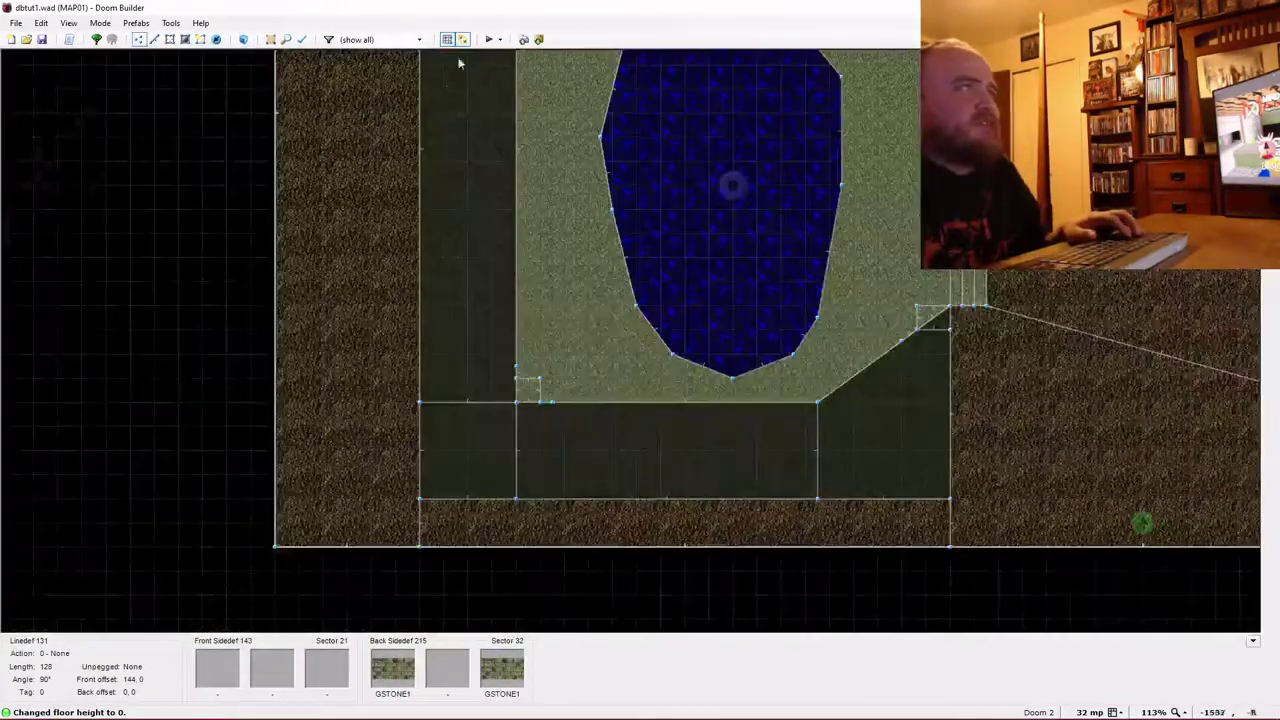
{"action": "key", "text": "v"}
{"action": "left_click", "coordinate": [491, 40]}
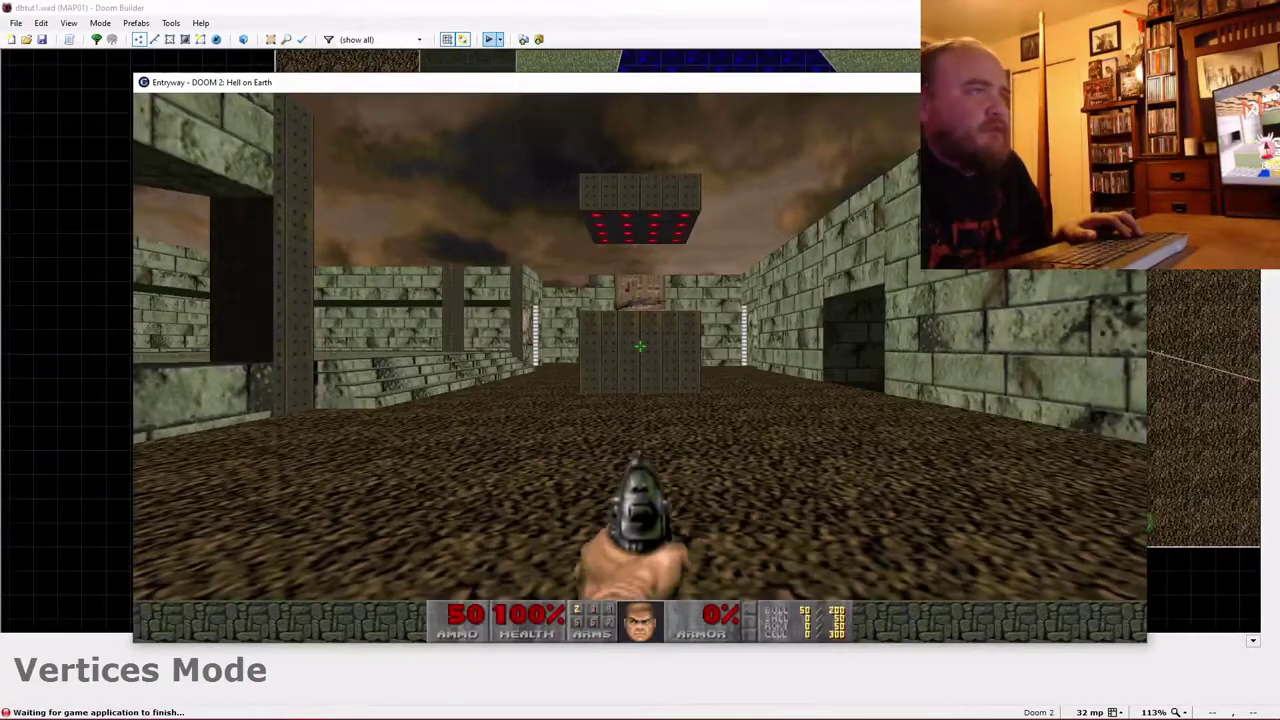
{"action": "key", "text": "w"}
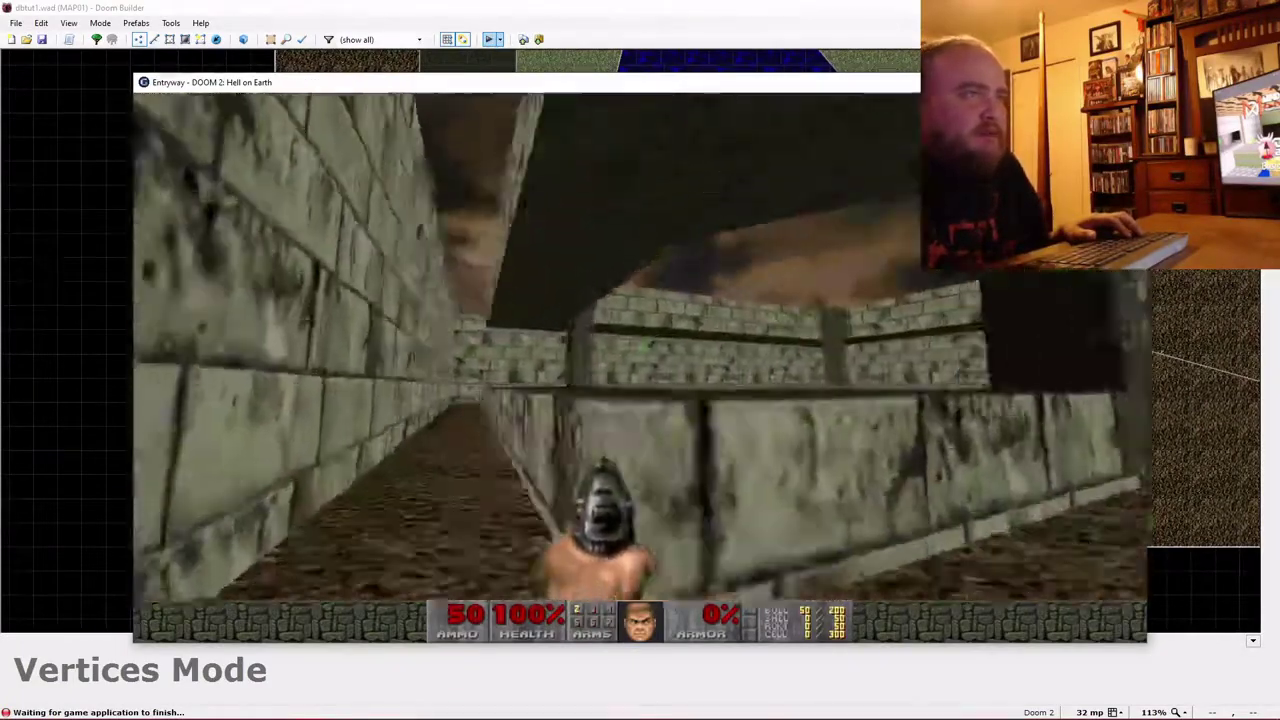
{"action": "key", "text": "w"}
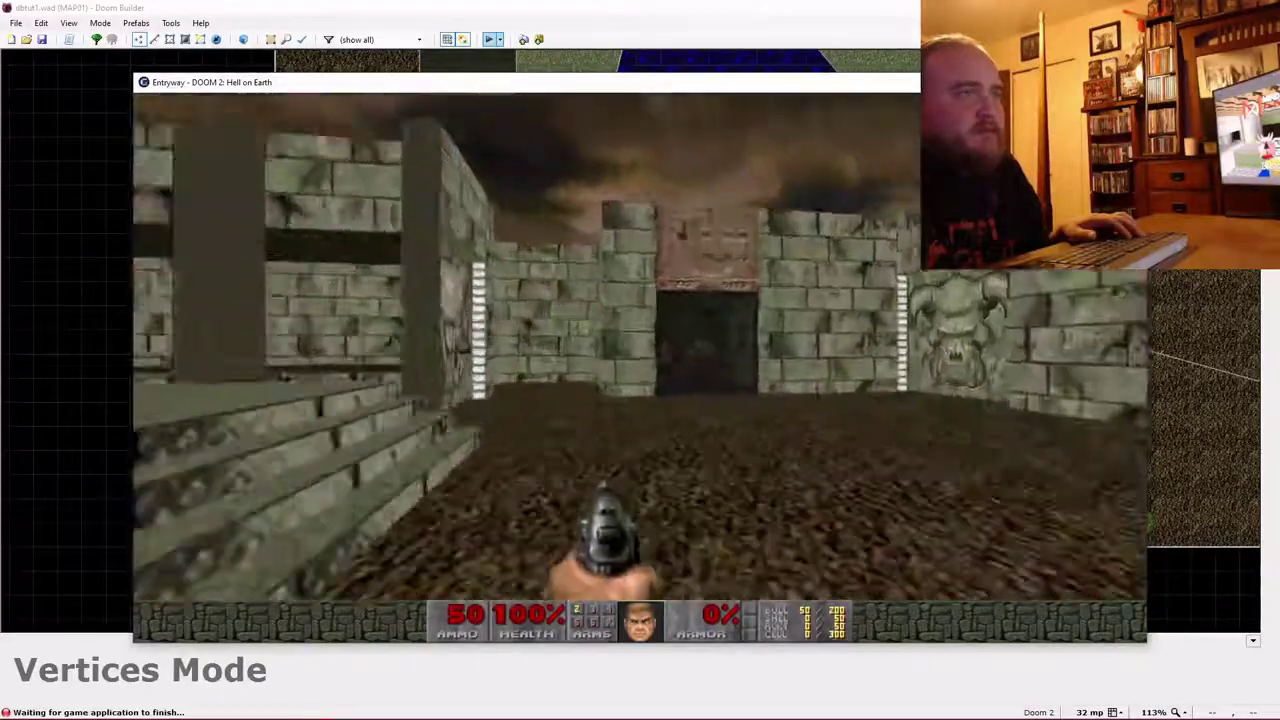
{"action": "key", "text": "w"}
{"action": "key", "text": "ctrl"}
{"action": "key", "text": "ctrl"}
{"action": "key", "text": "ctrl"}
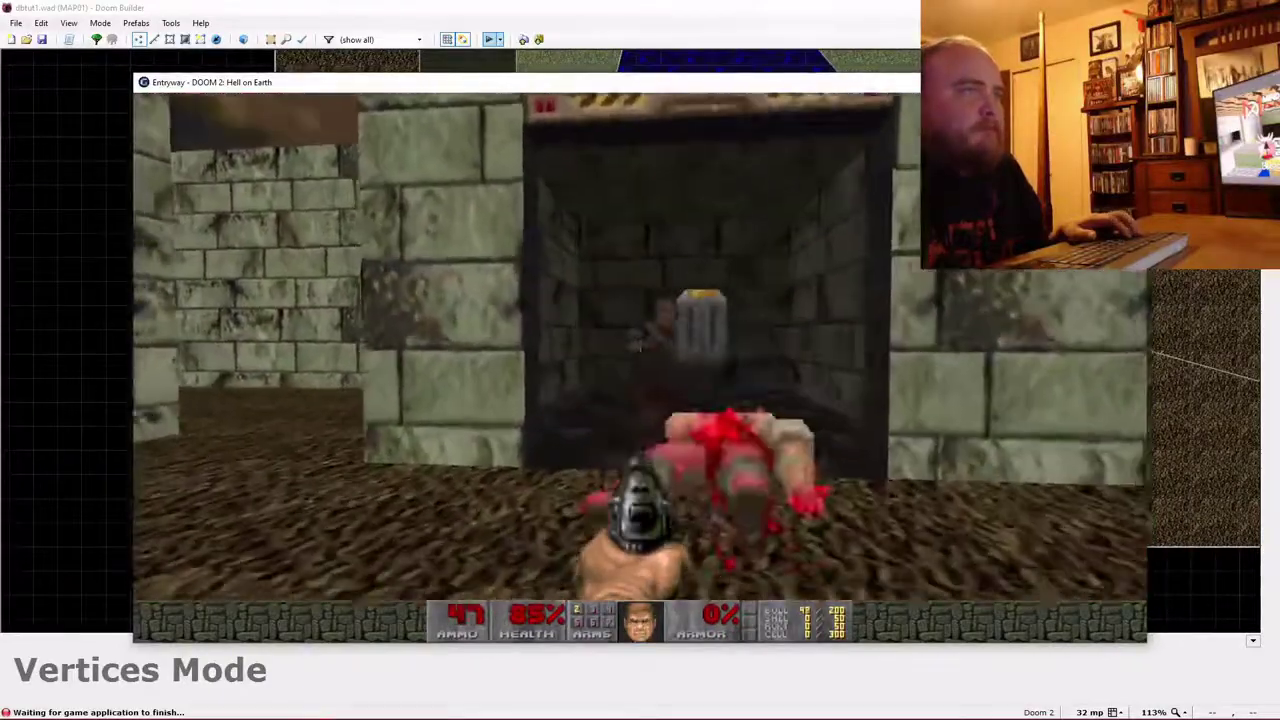
{"action": "key", "text": "ctrl"}
{"action": "key", "text": "ctrl"}
{"action": "key", "text": "ctrl"}
{"action": "key", "text": "ctrl"}
{"action": "key", "text": "Up"}
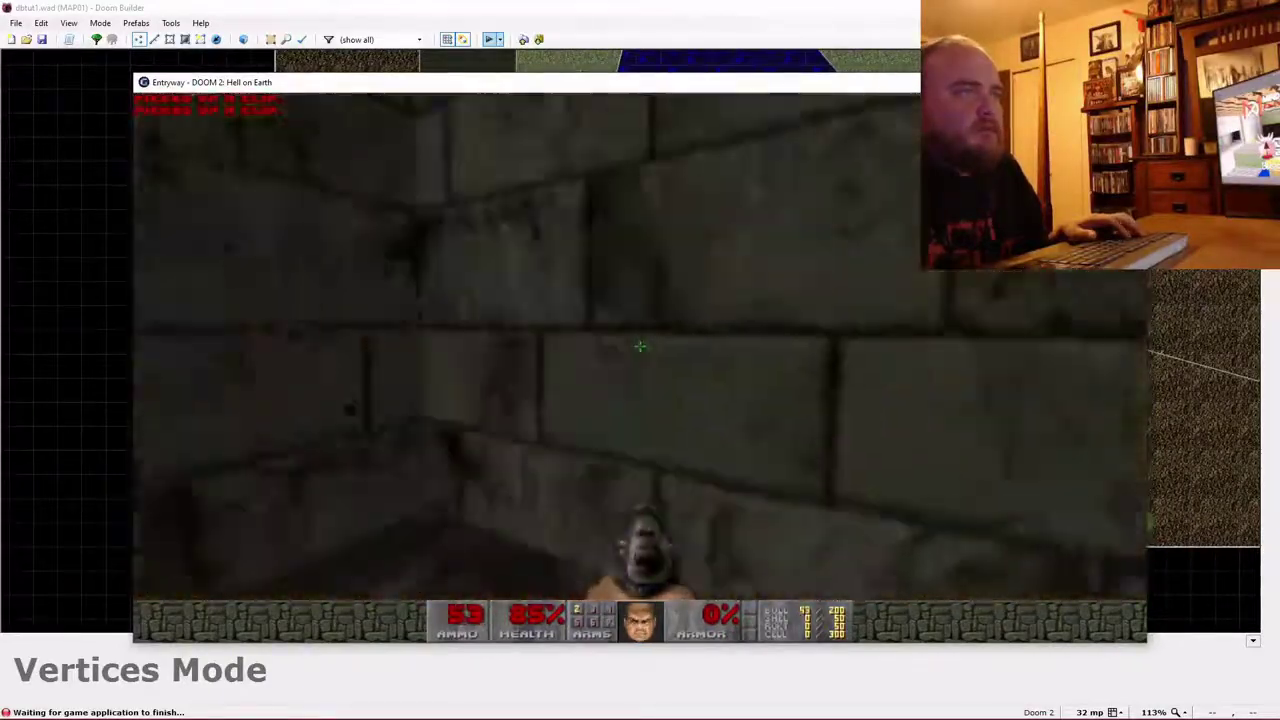
Walk through the outer passages, covered walkway and pool area in-game to check the layout, and quit the game.
{"action": "key", "text": "Left"}
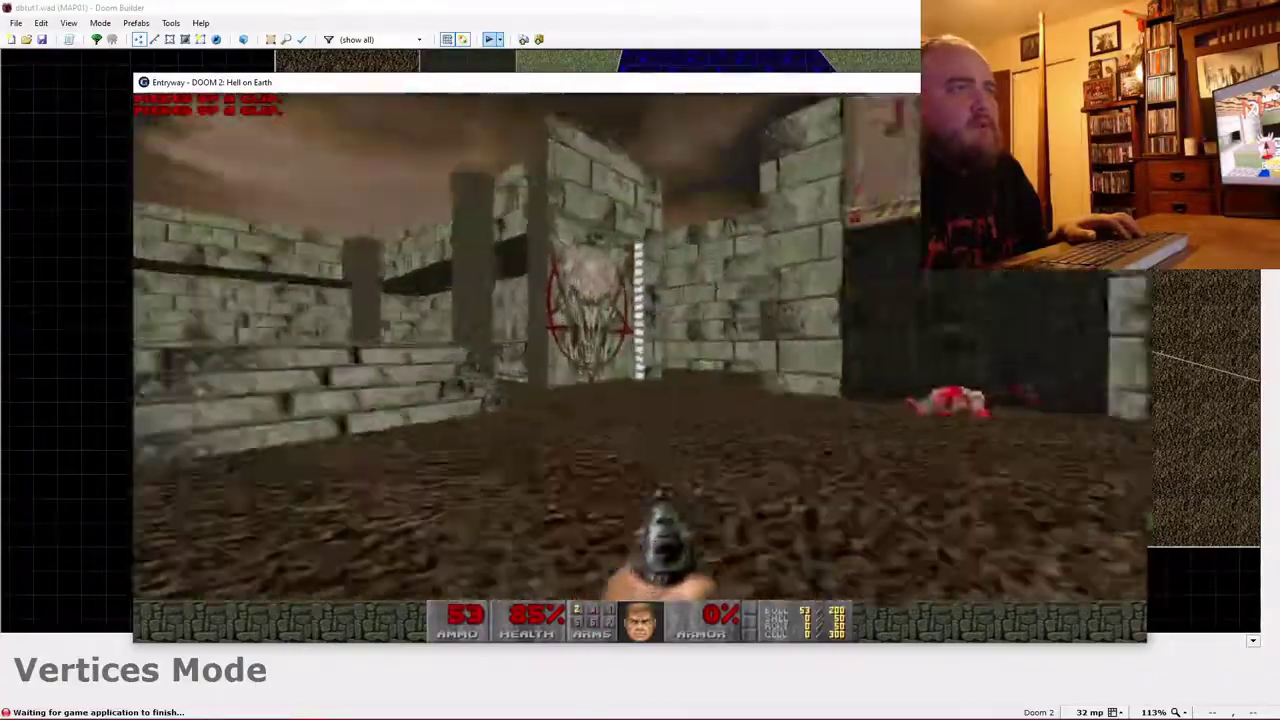
{"action": "key", "text": "Right"}
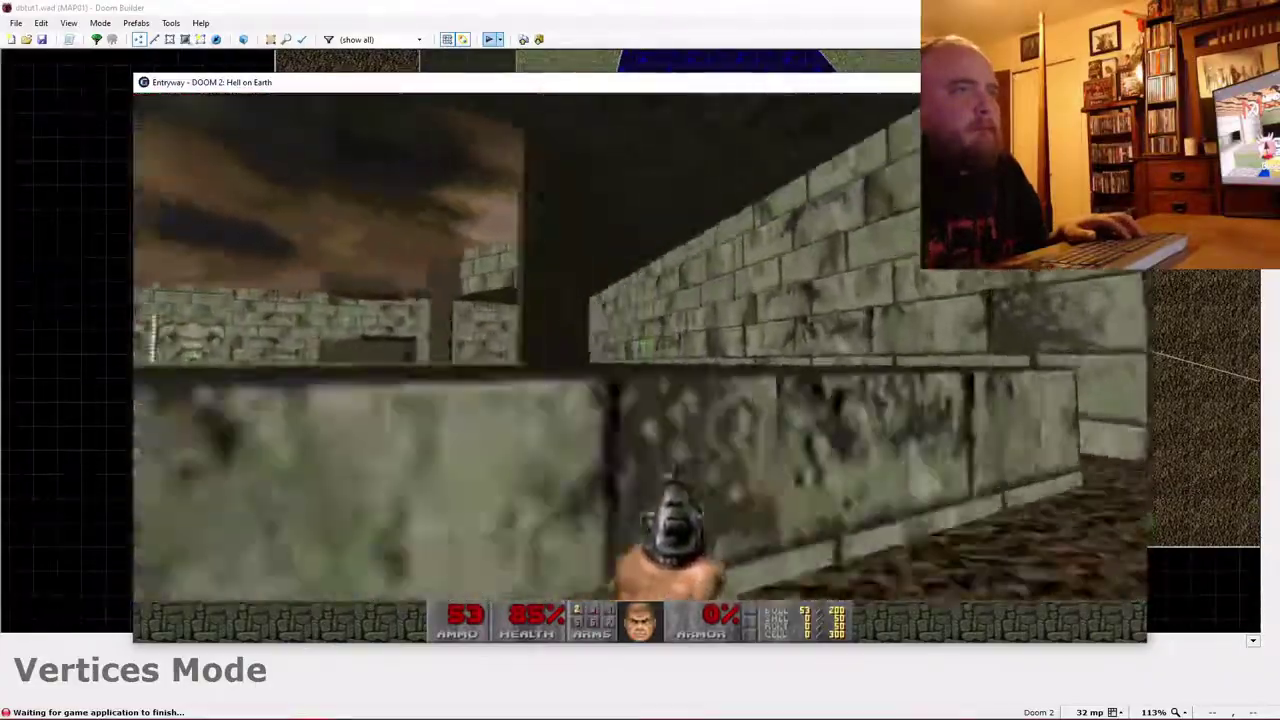
{"action": "key", "text": "Up"}
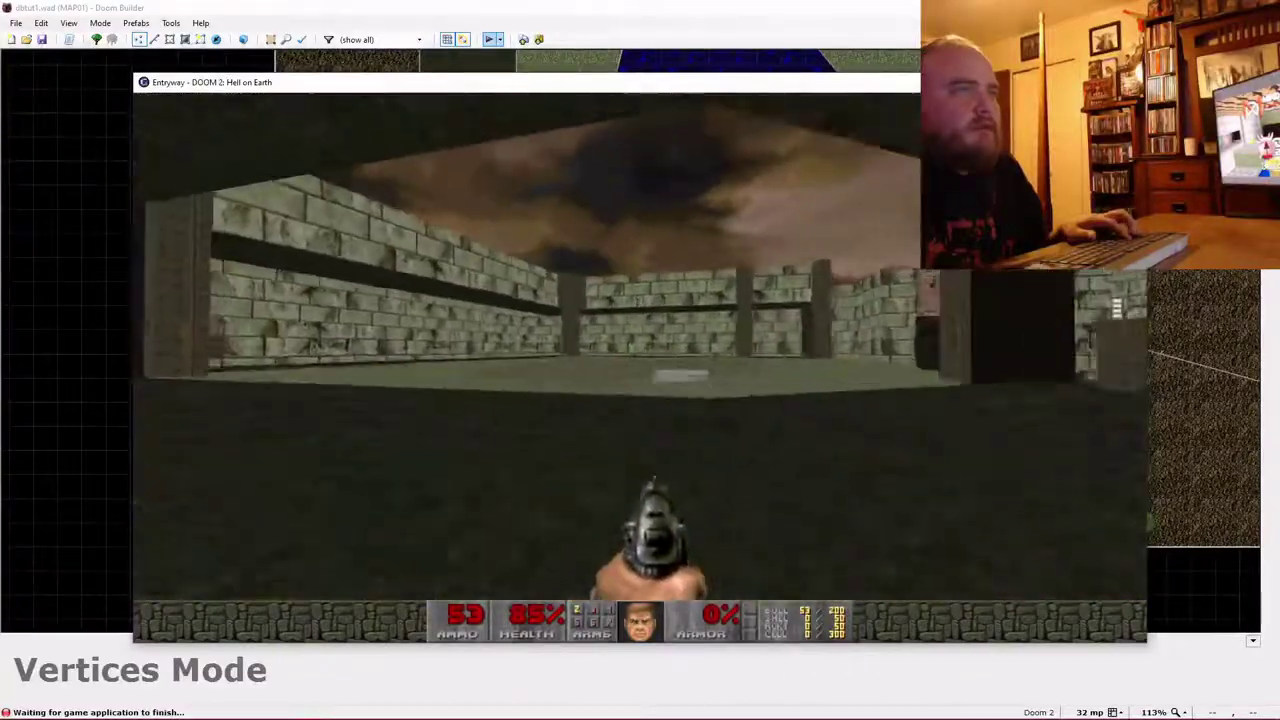
{"action": "key", "text": "Up"}
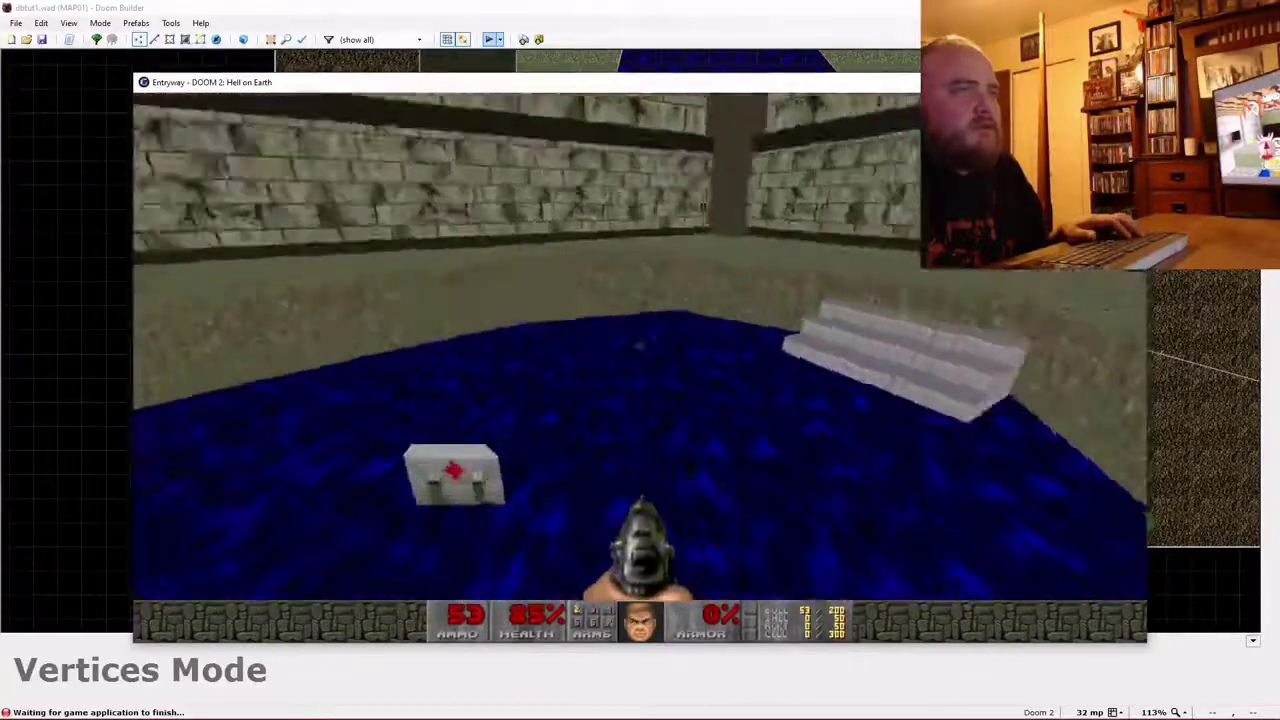
{"action": "key", "text": "Up"}
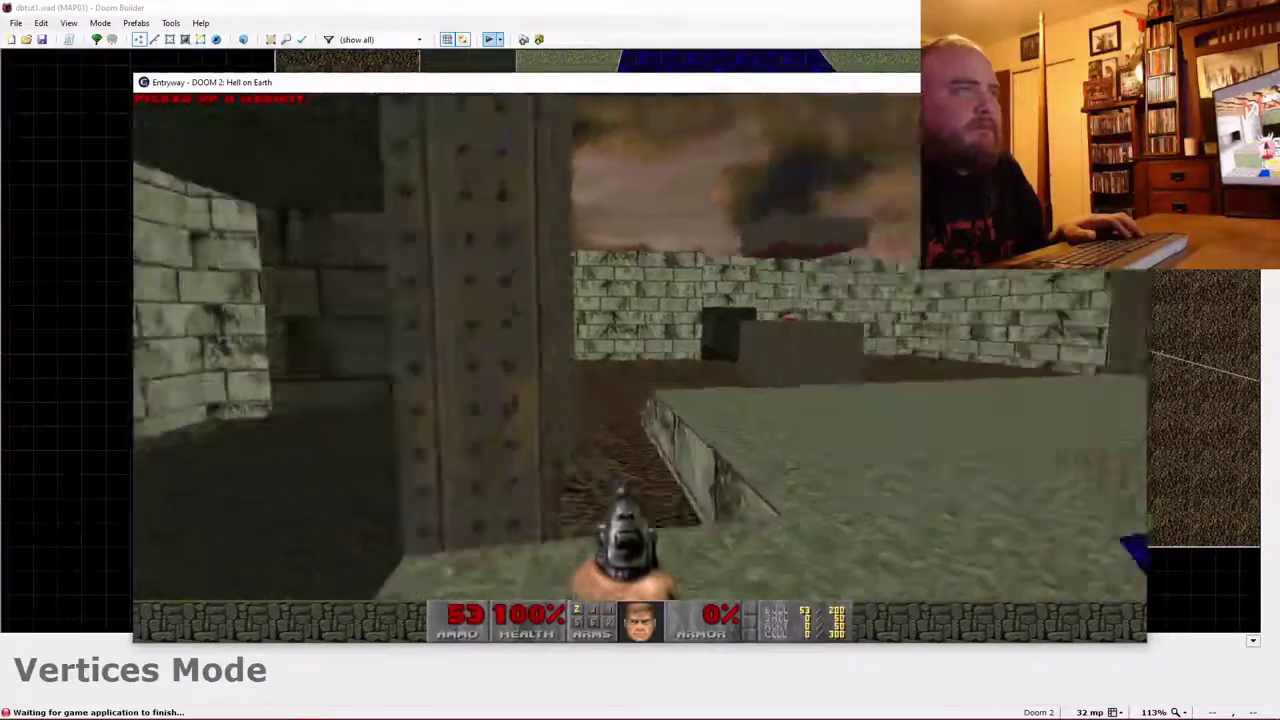
{"action": "key", "text": "Up"}
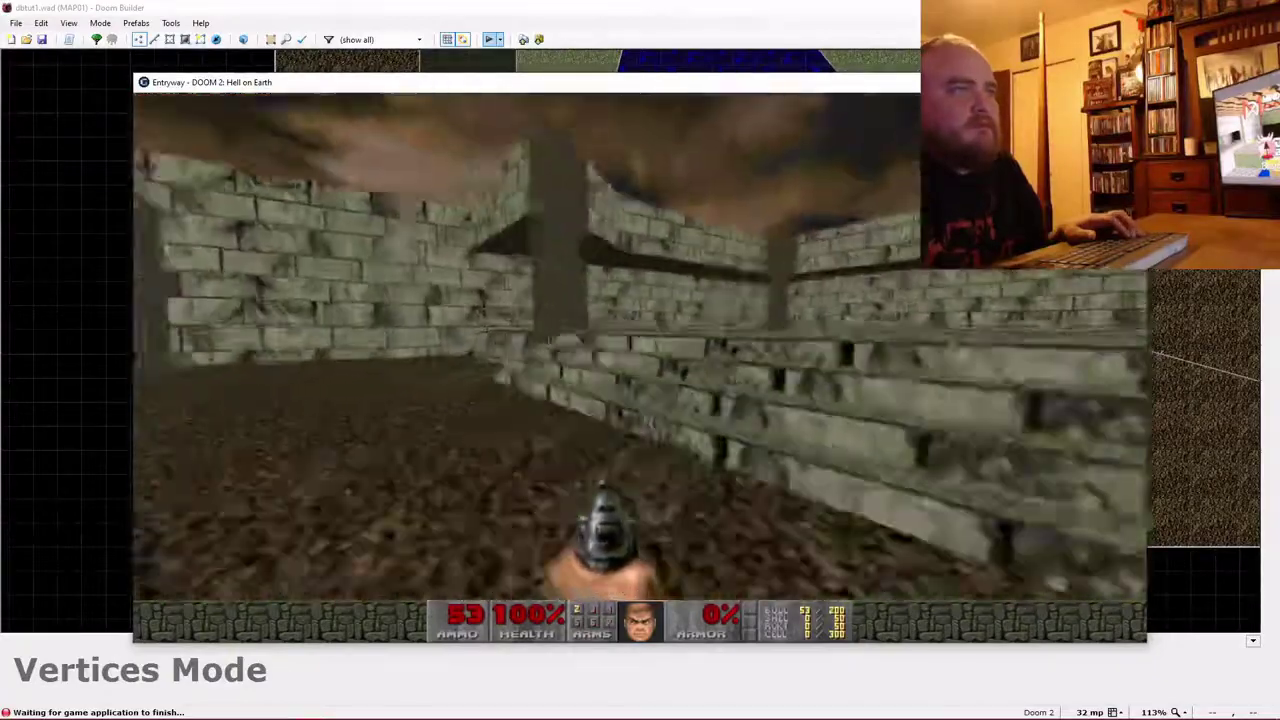
{"action": "key", "text": "Left"}
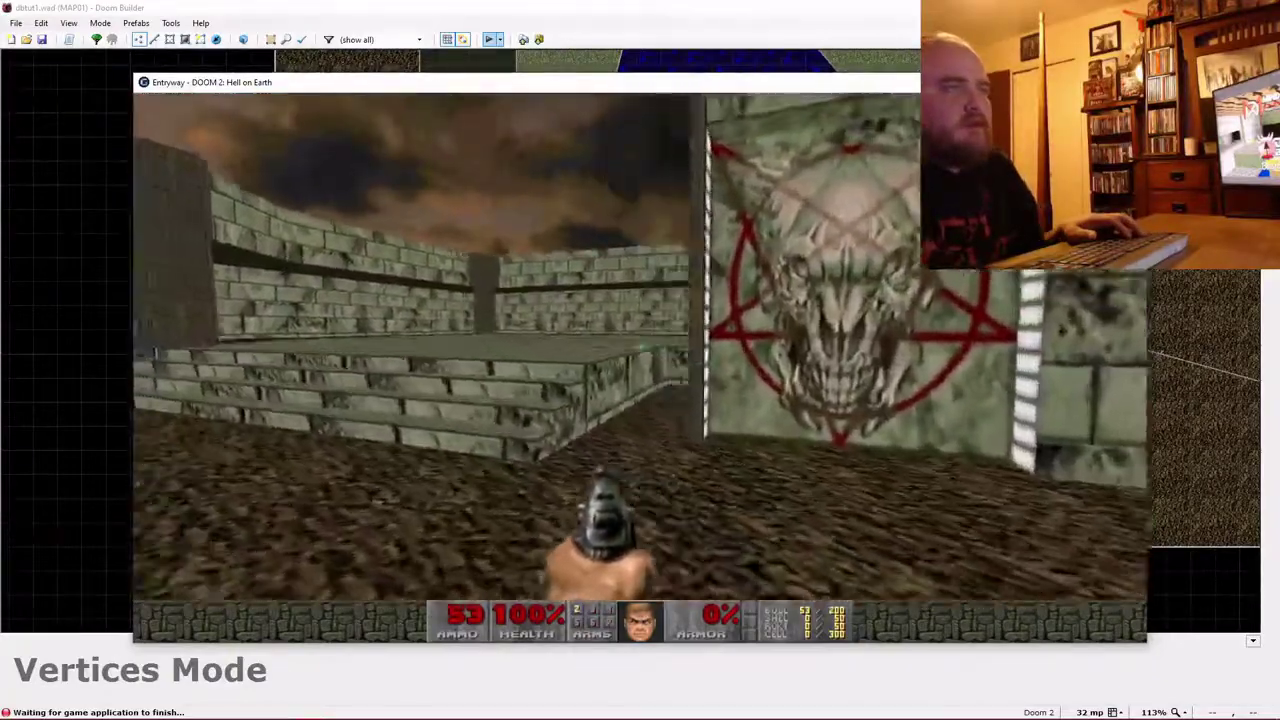
{"action": "key", "text": "Up"}
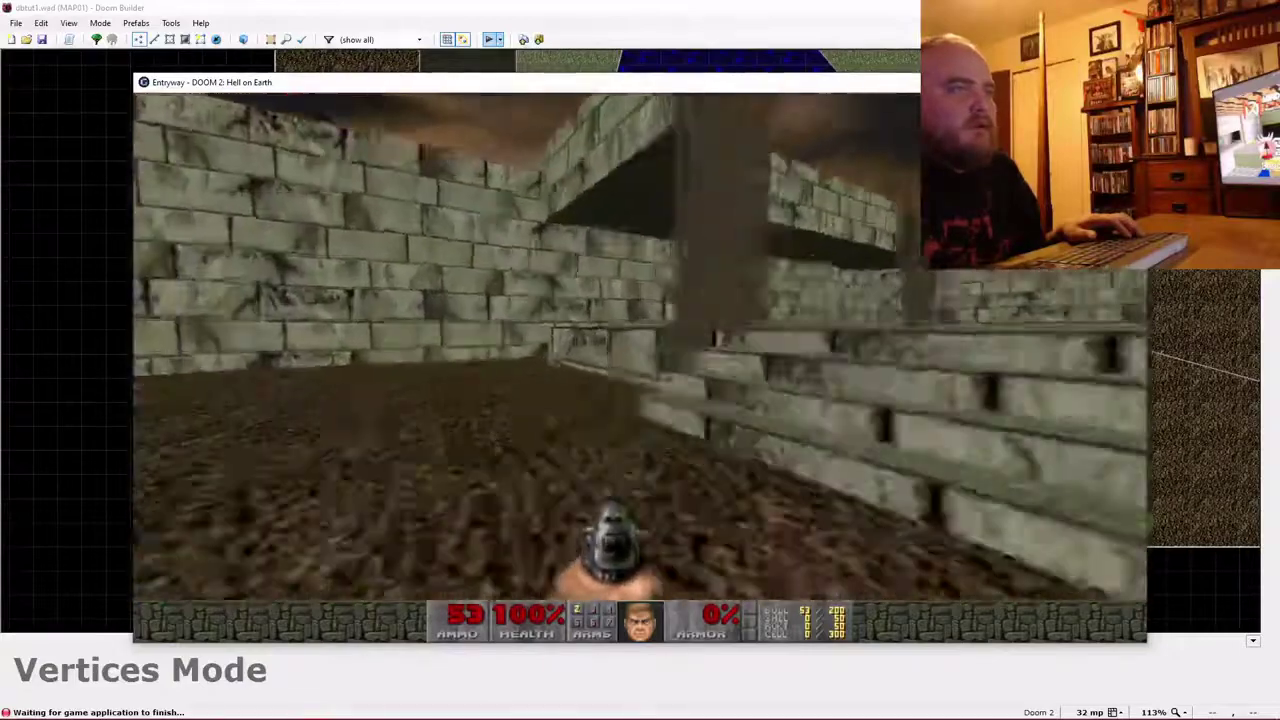
{"action": "key", "text": "Down"}
{"action": "key", "text": "Escape"}
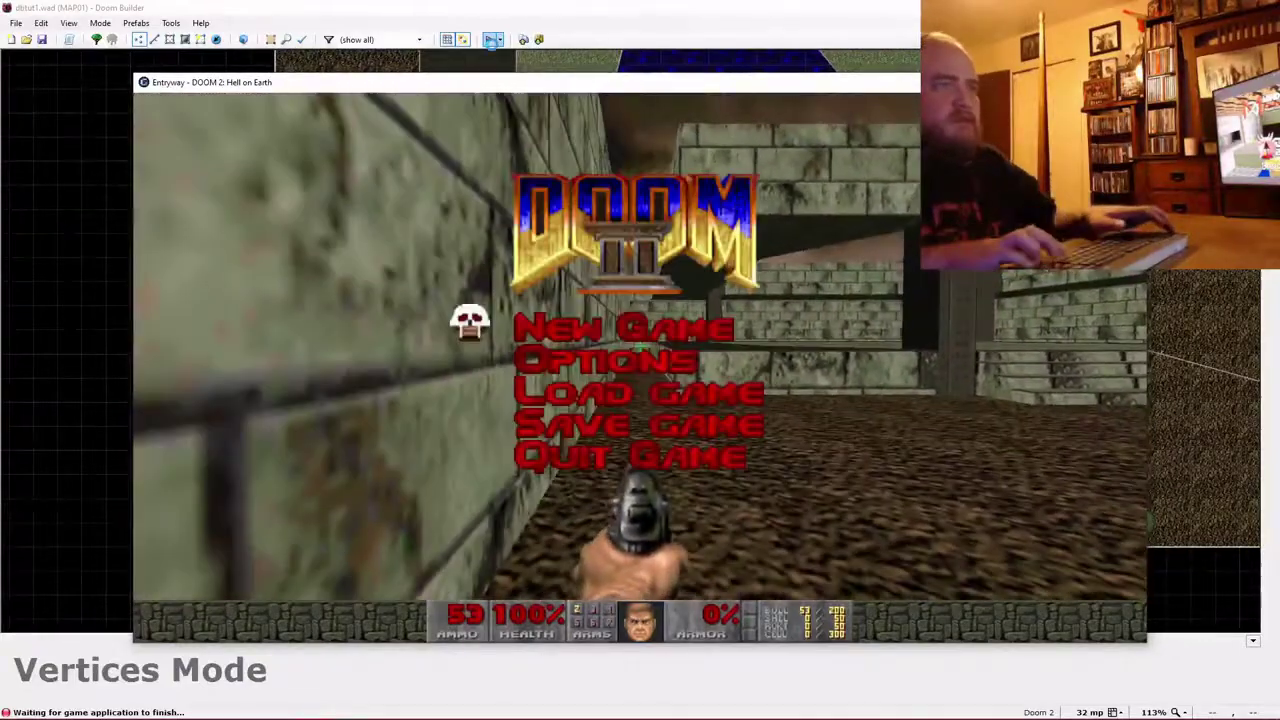
{"action": "key", "text": "Up"}
{"action": "key", "text": "Return"}
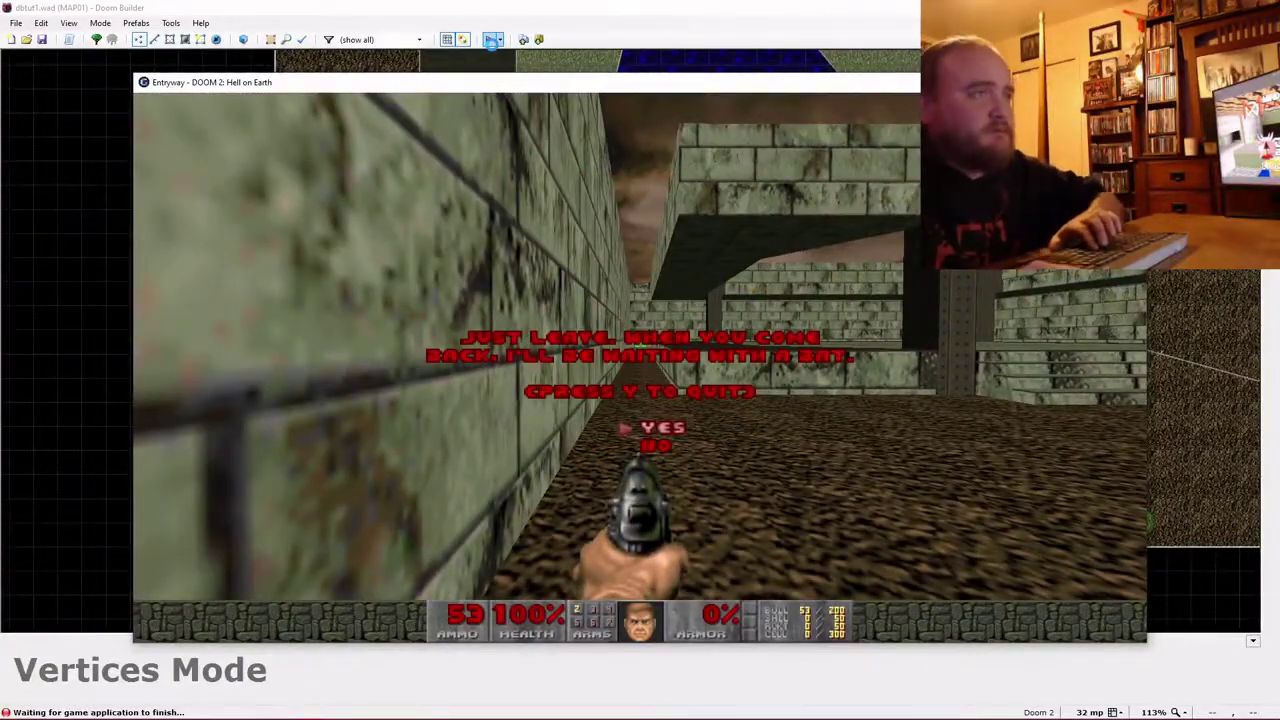
{"action": "key", "text": "y"}
Select the three southern boundary linedefs and move them about 128 units south to widen the southern passage.
{"action": "key", "text": "l"}
{"action": "scroll", "coordinate": [711, 343], "scroll_direction": "down", "scroll_amount": 4}
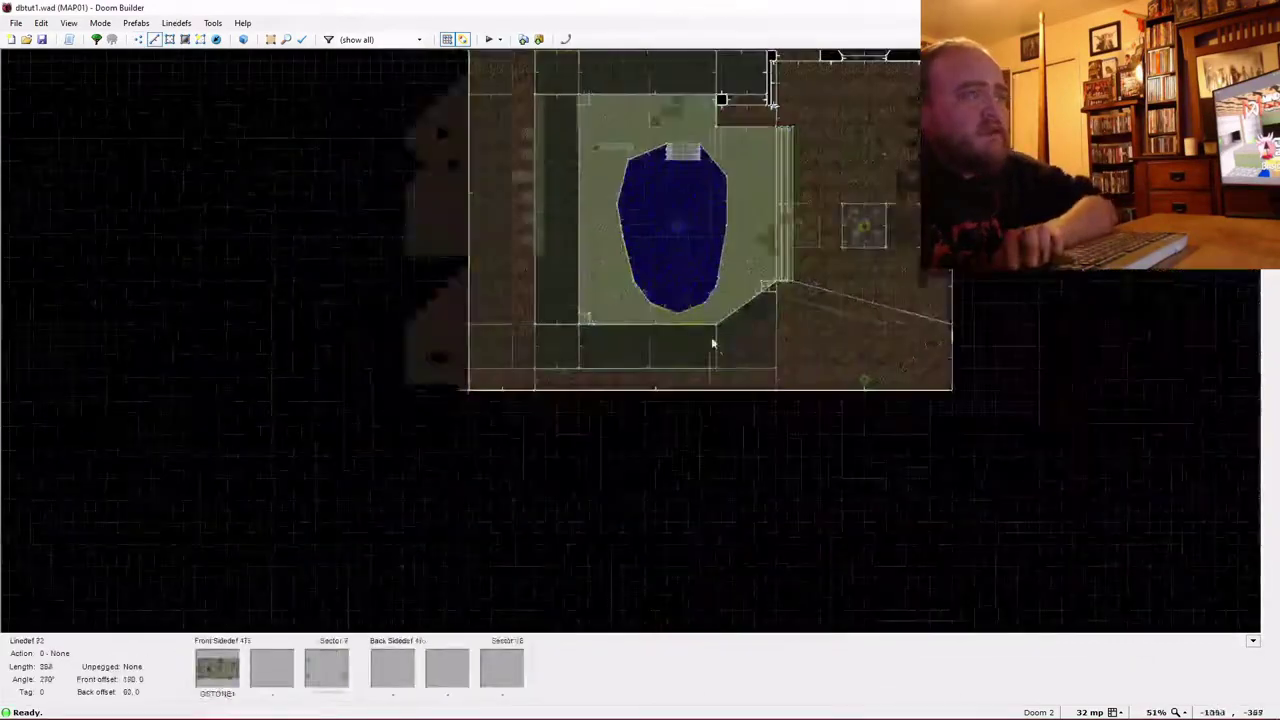
{"action": "key", "text": "Right"}
{"action": "key", "text": "Right"}
{"action": "scroll", "coordinate": [677, 428], "scroll_direction": "up", "scroll_amount": 2}
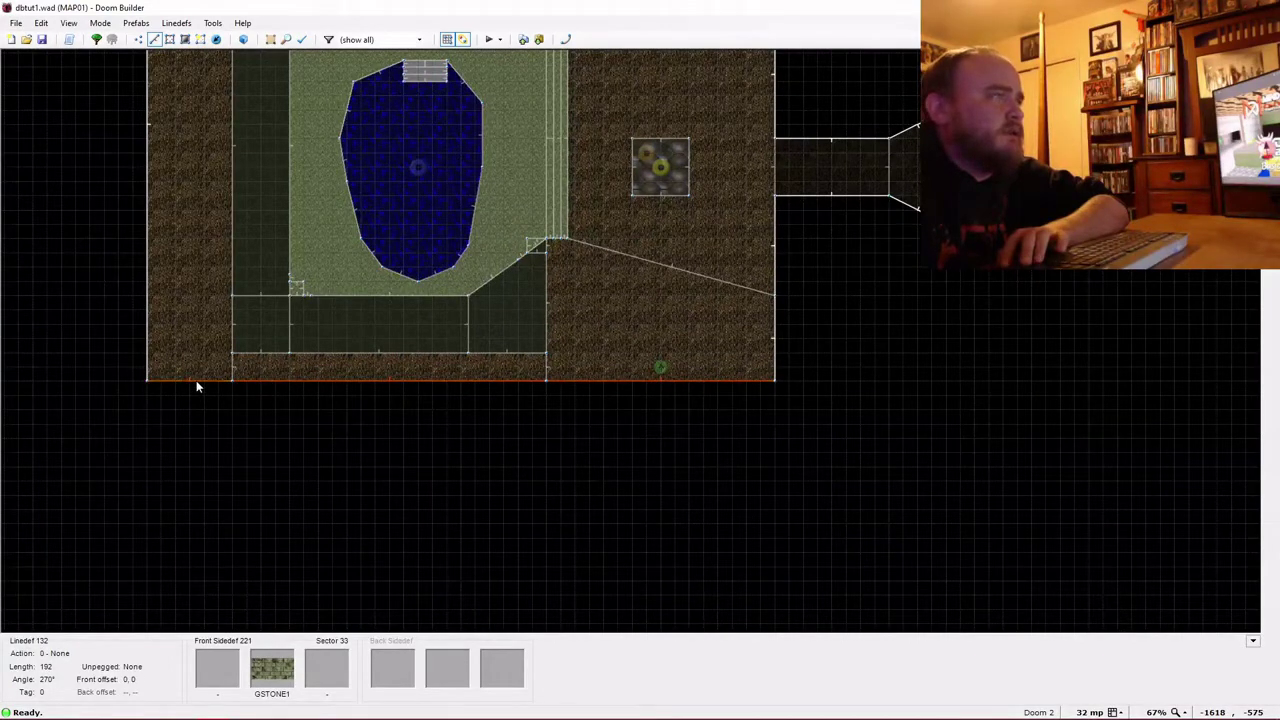
{"action": "left_click_drag", "start_coordinate": [196, 387], "coordinate": [195, 438]}
Move the Player 1 start into the courtyard's southeastern corner and set its angle to 135.
{"action": "key", "text": "t"}
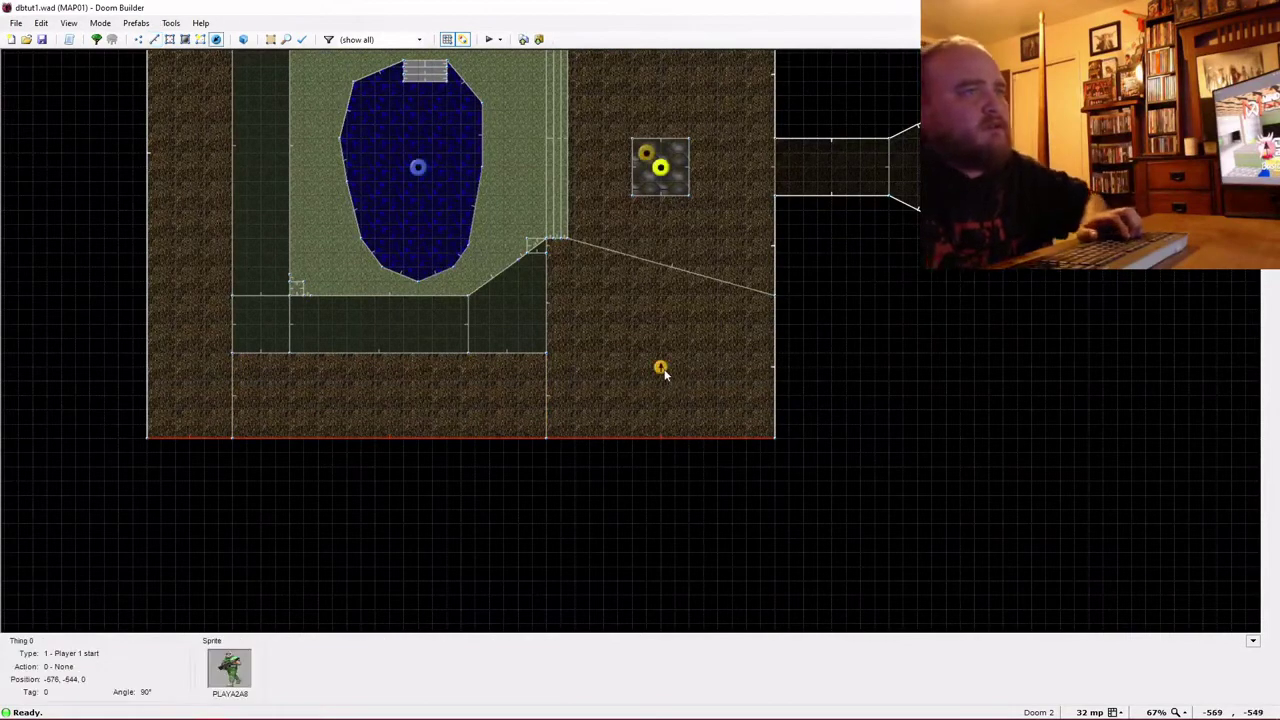
{"action": "right_click", "coordinate": [760, 427]}
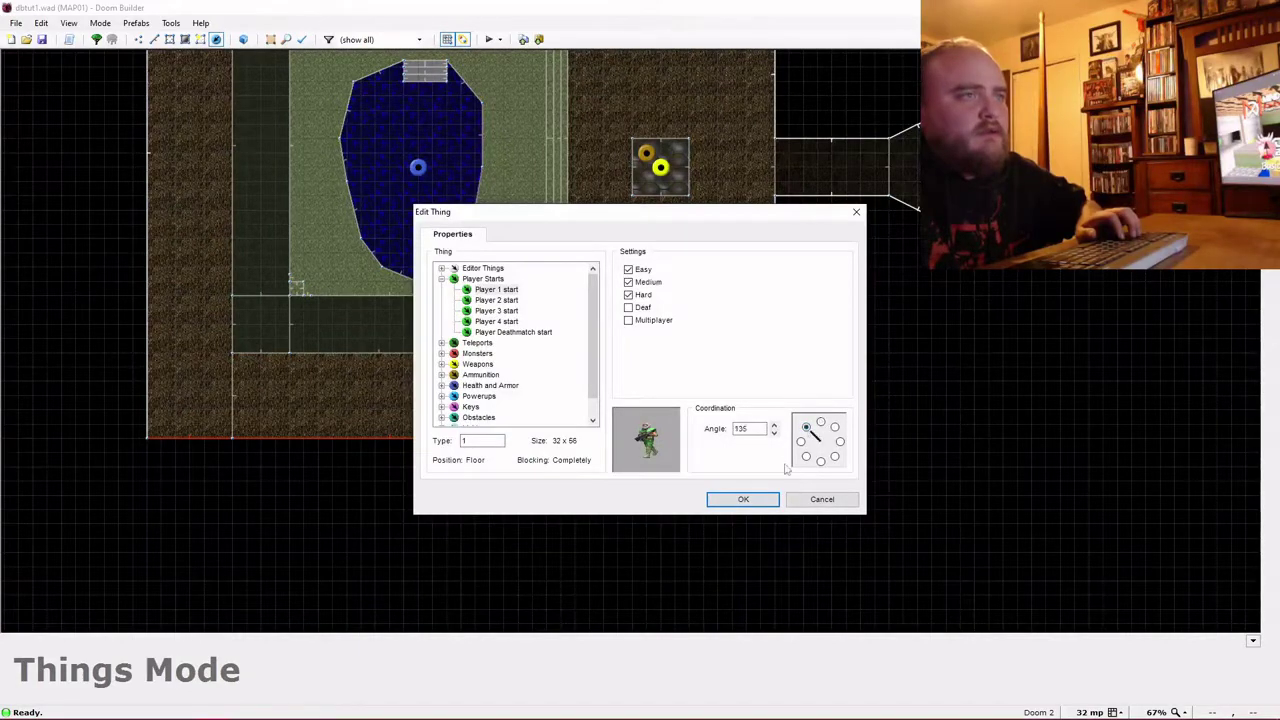
{"action": "left_click", "coordinate": [743, 499]}
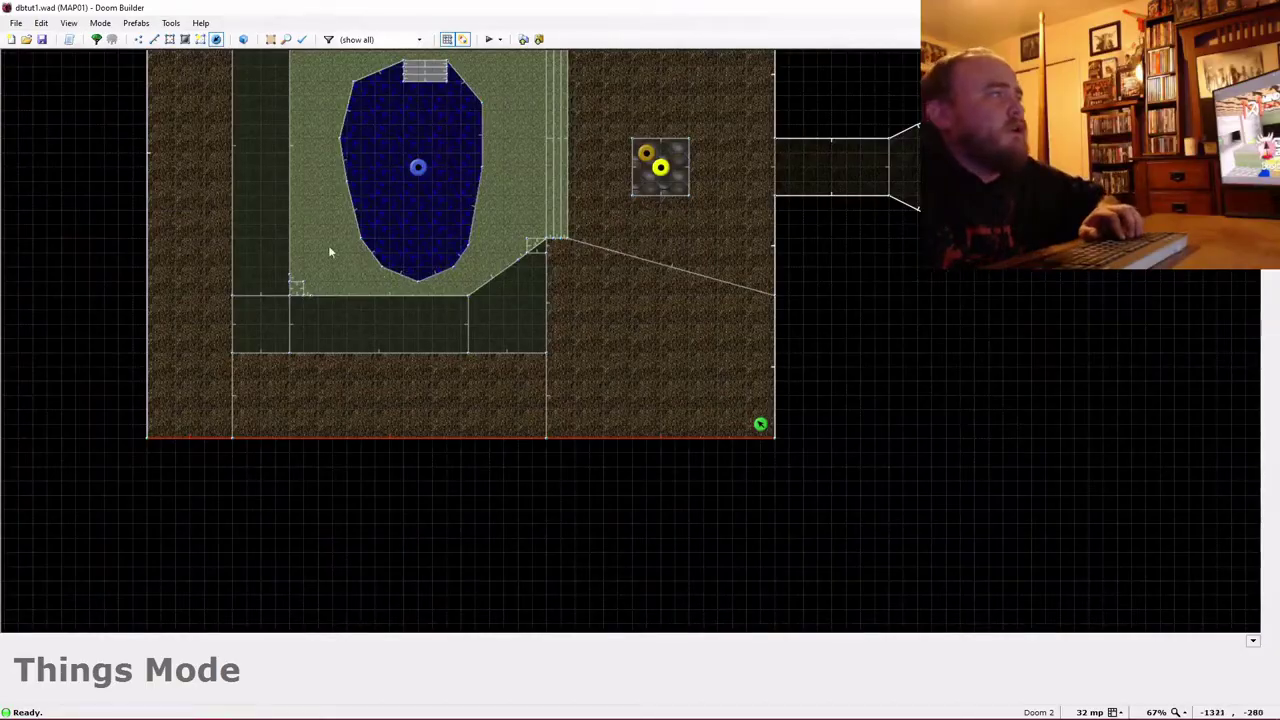
Examine the western strip and the widened southern passage in Visual Mode.
{"action": "key", "text": "w"}
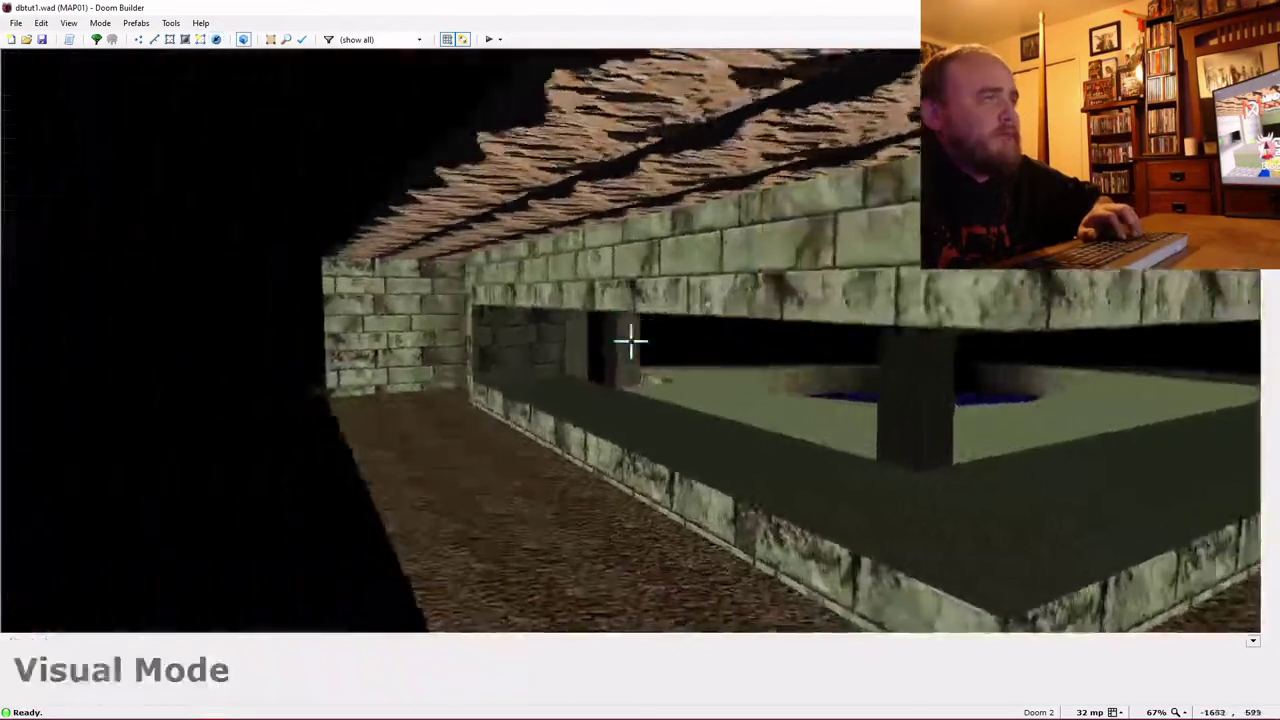
{"action": "key", "text": "w"}
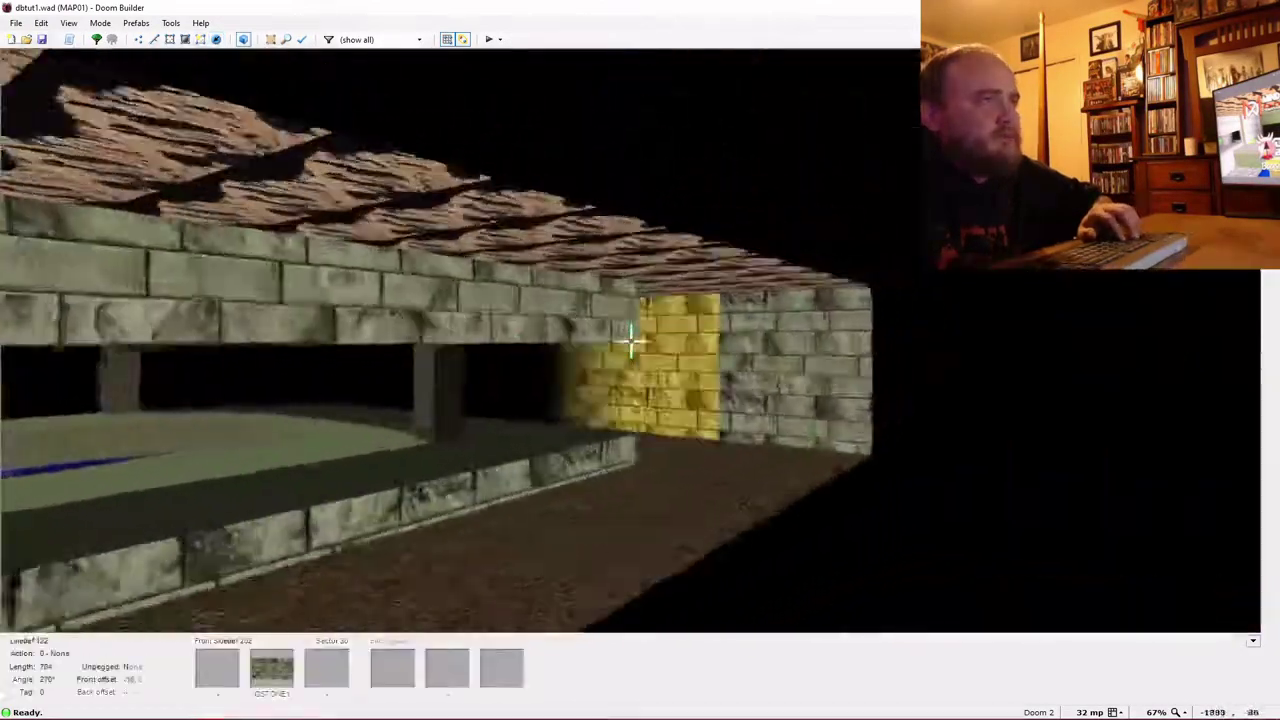
{"action": "key", "text": "s"}
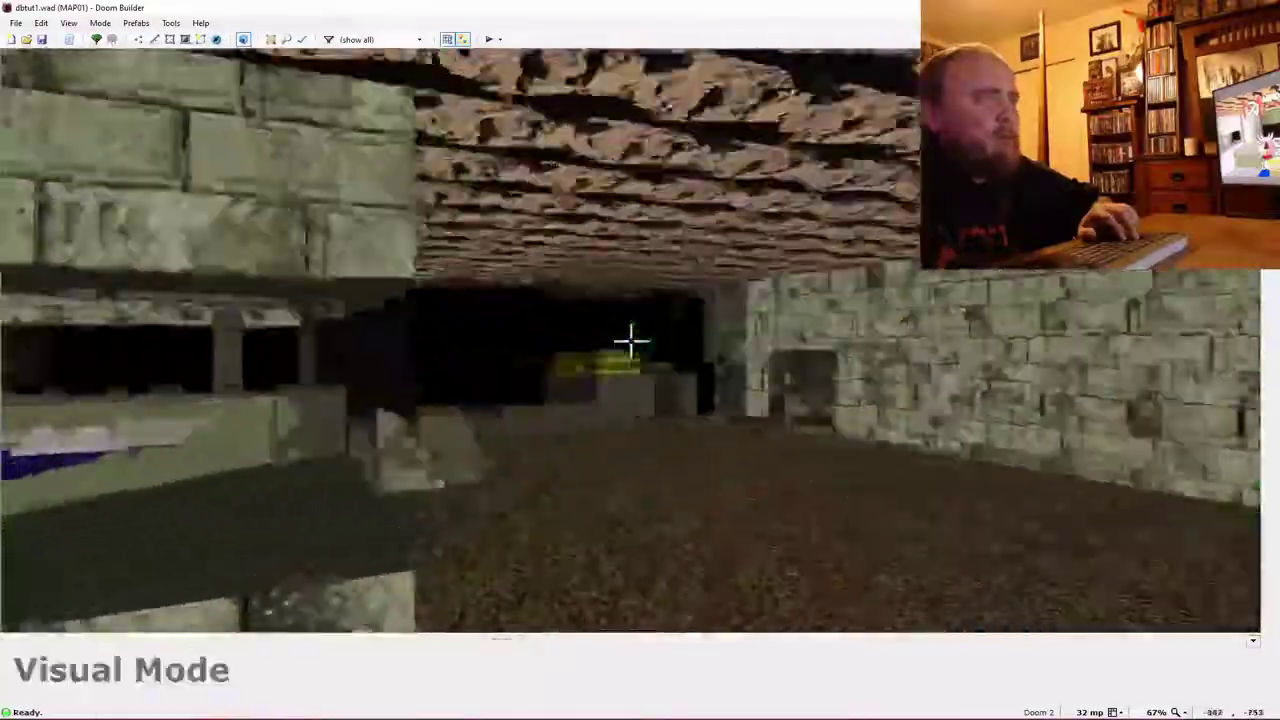
{"action": "key", "text": "w"}
{"action": "key", "text": "w"}
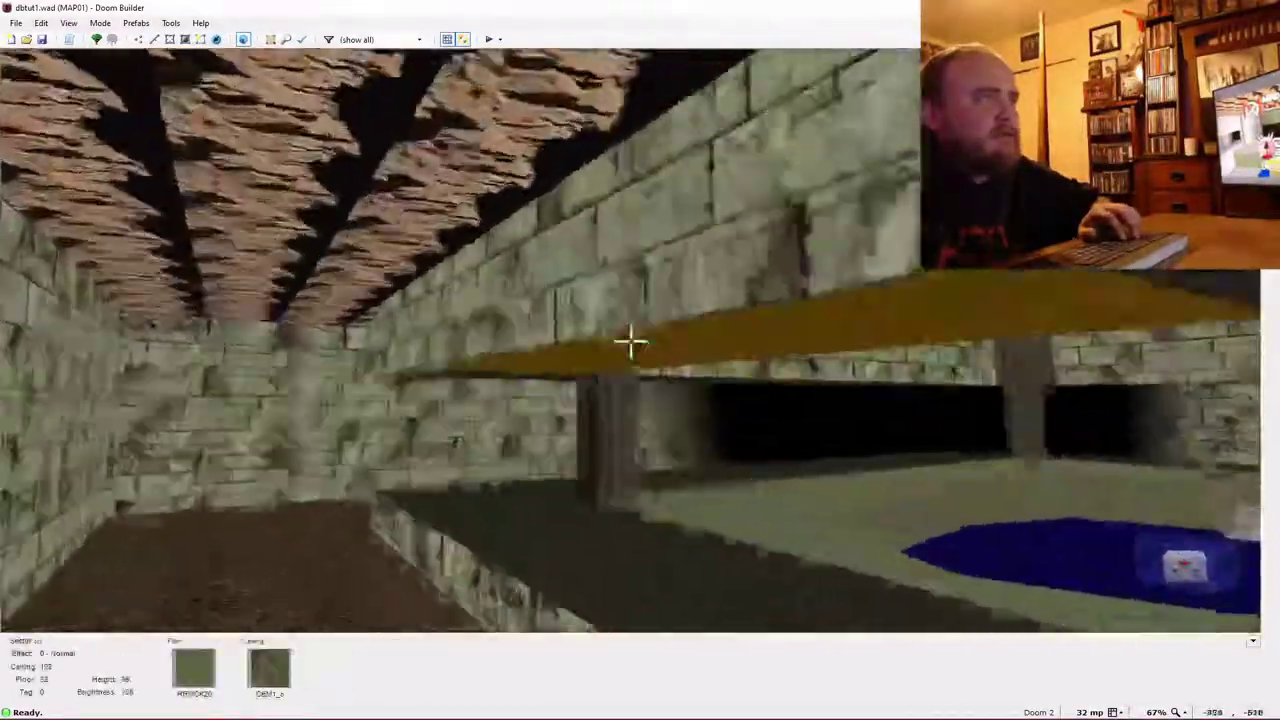
Examine the outer passages and the ledges and wall ends of the covered walkway in Visual Mode.
{"action": "key", "text": "s"}
{"action": "key", "text": "w"}
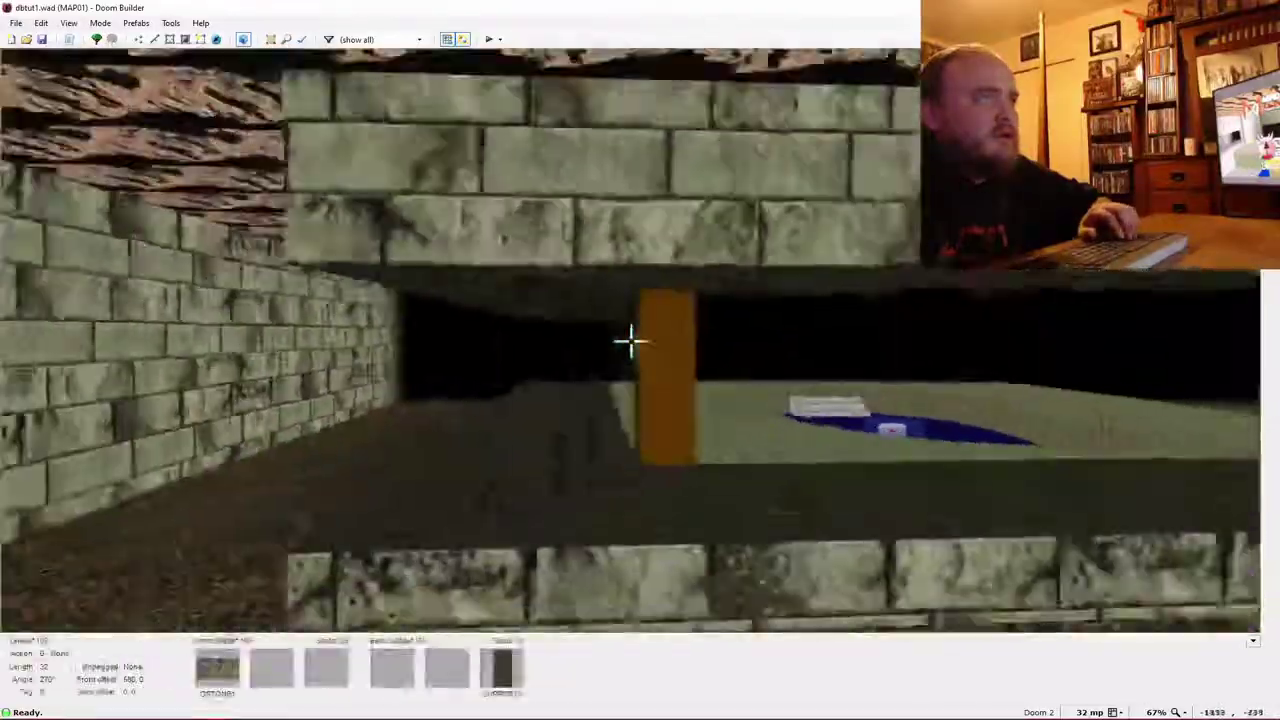
{"action": "key", "text": "w"}
{"action": "key", "text": "w"}
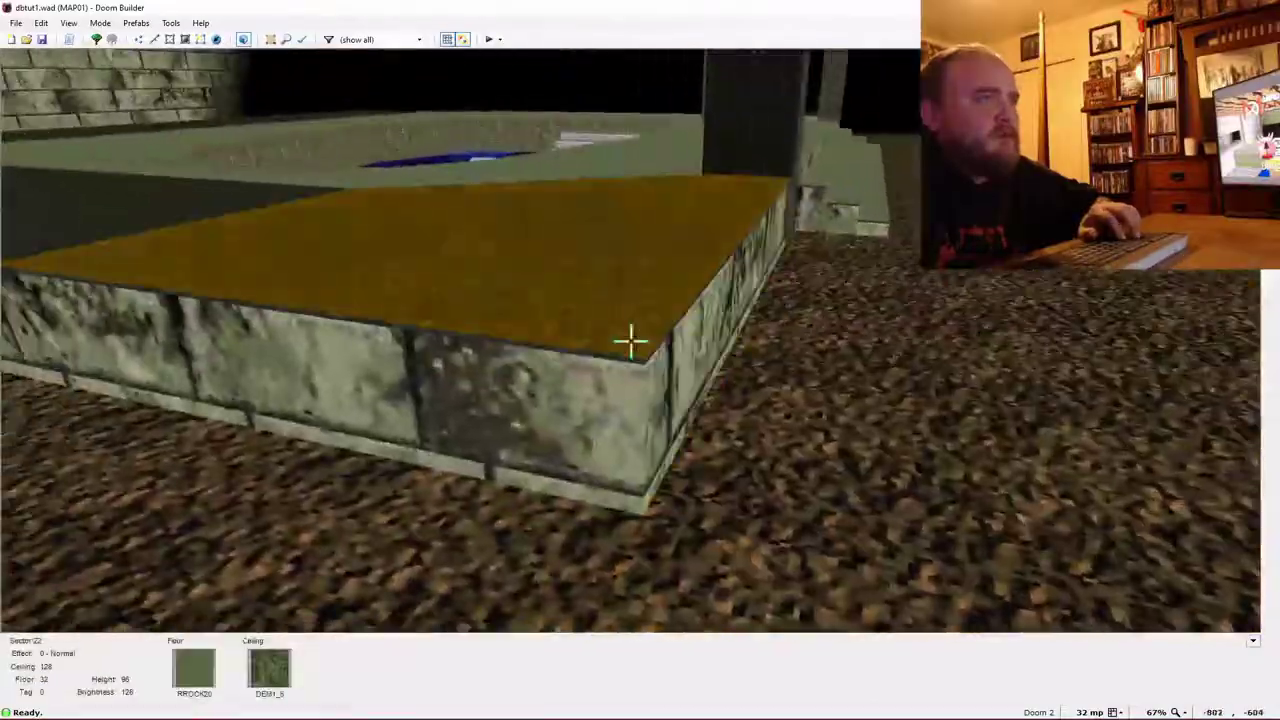
{"action": "key", "text": "w"}
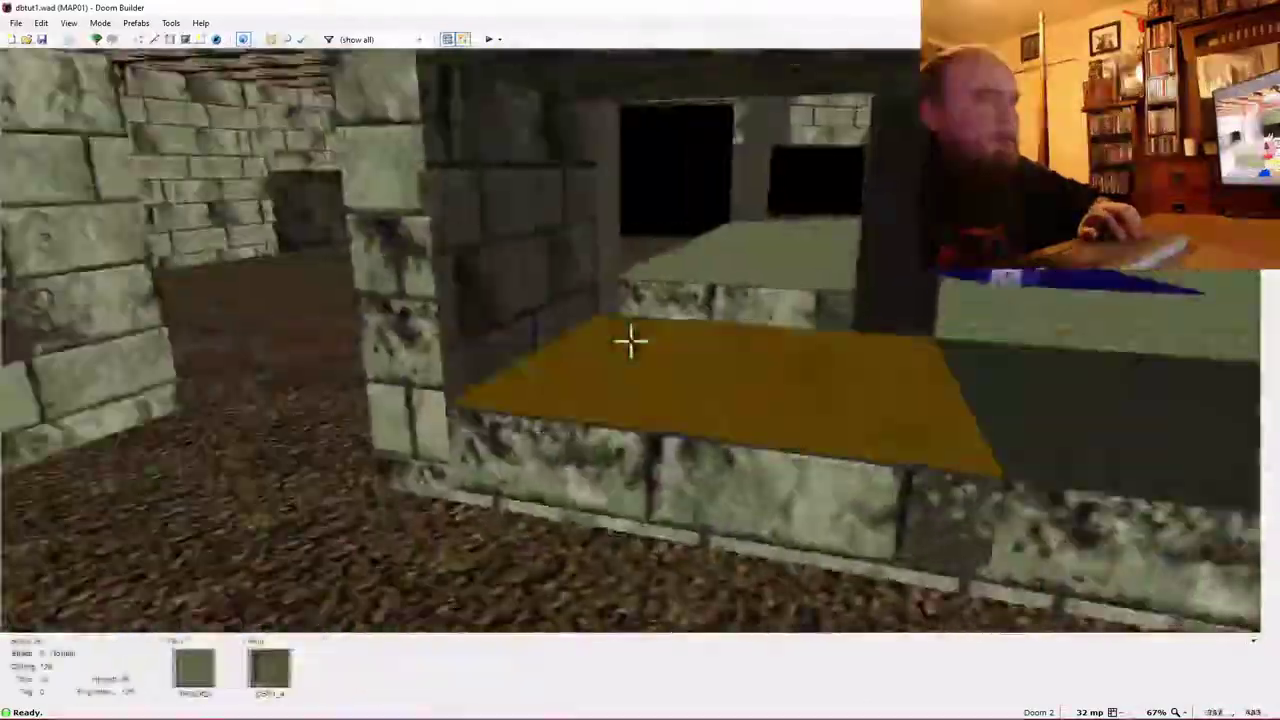
{"action": "key", "text": "w"}
{"action": "key", "text": "w"}
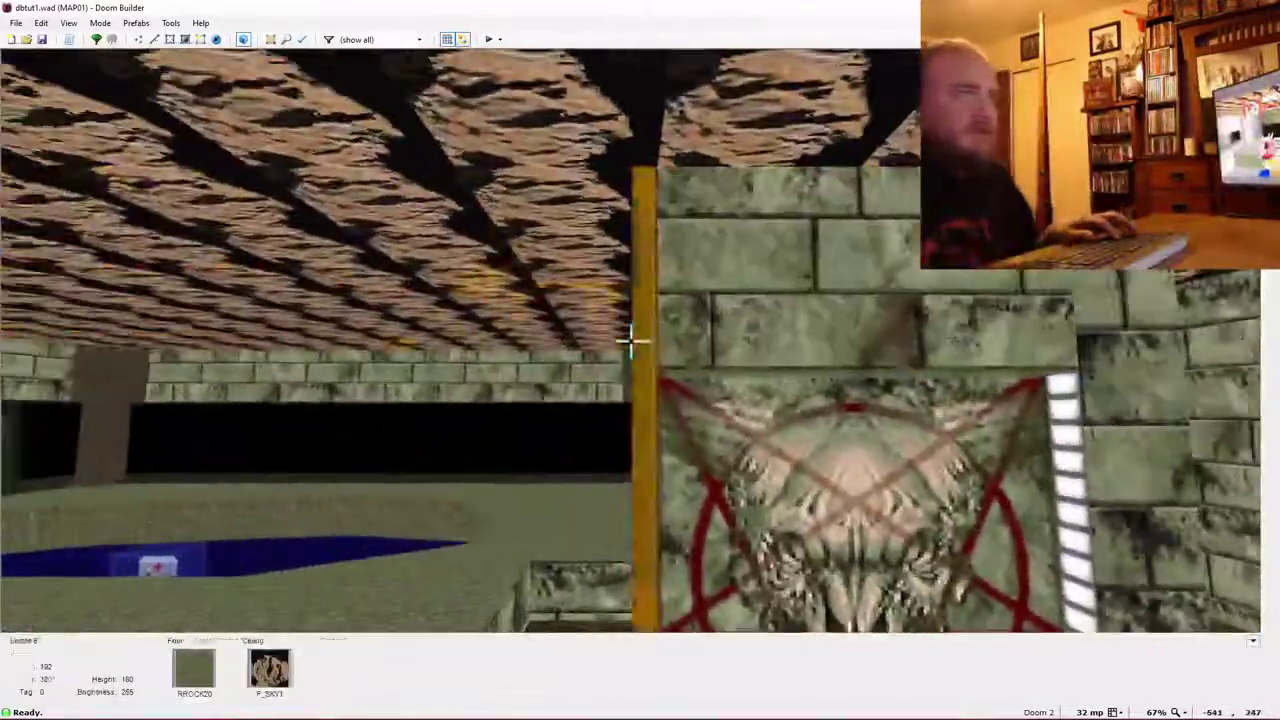
{"action": "key", "text": "w"}
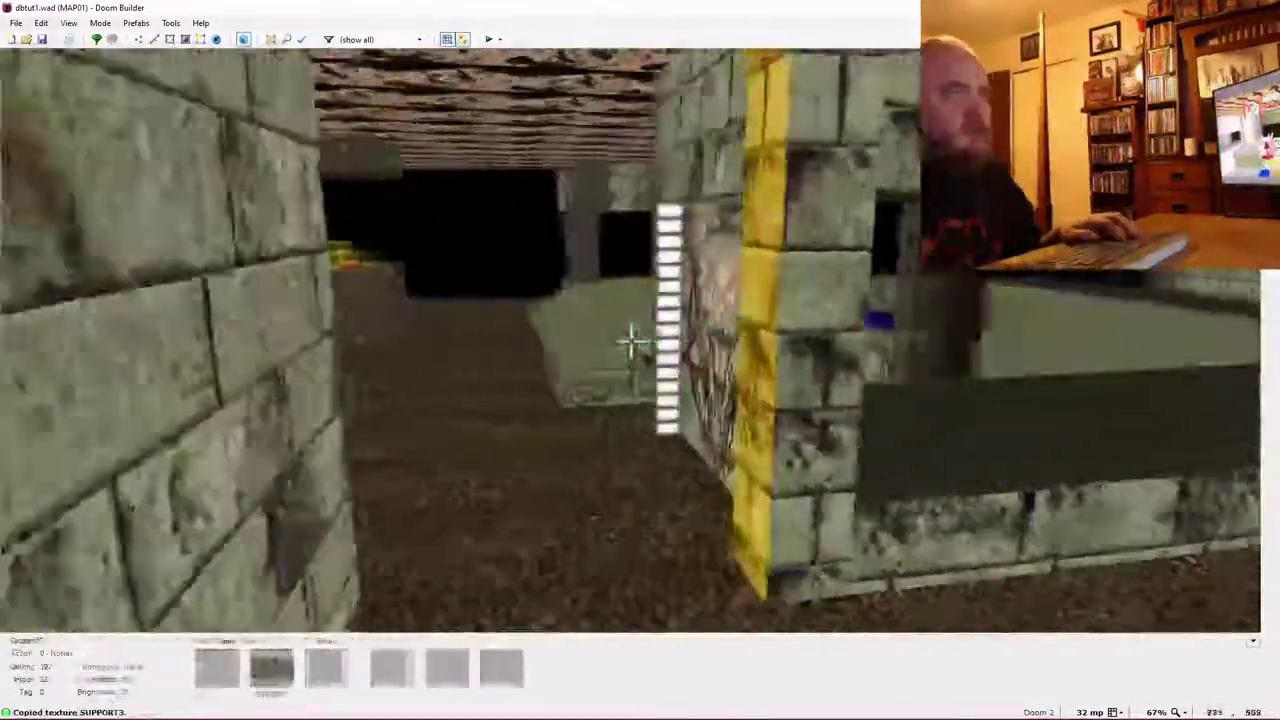
{"action": "key", "text": "w"}
{"action": "key", "text": "w"}
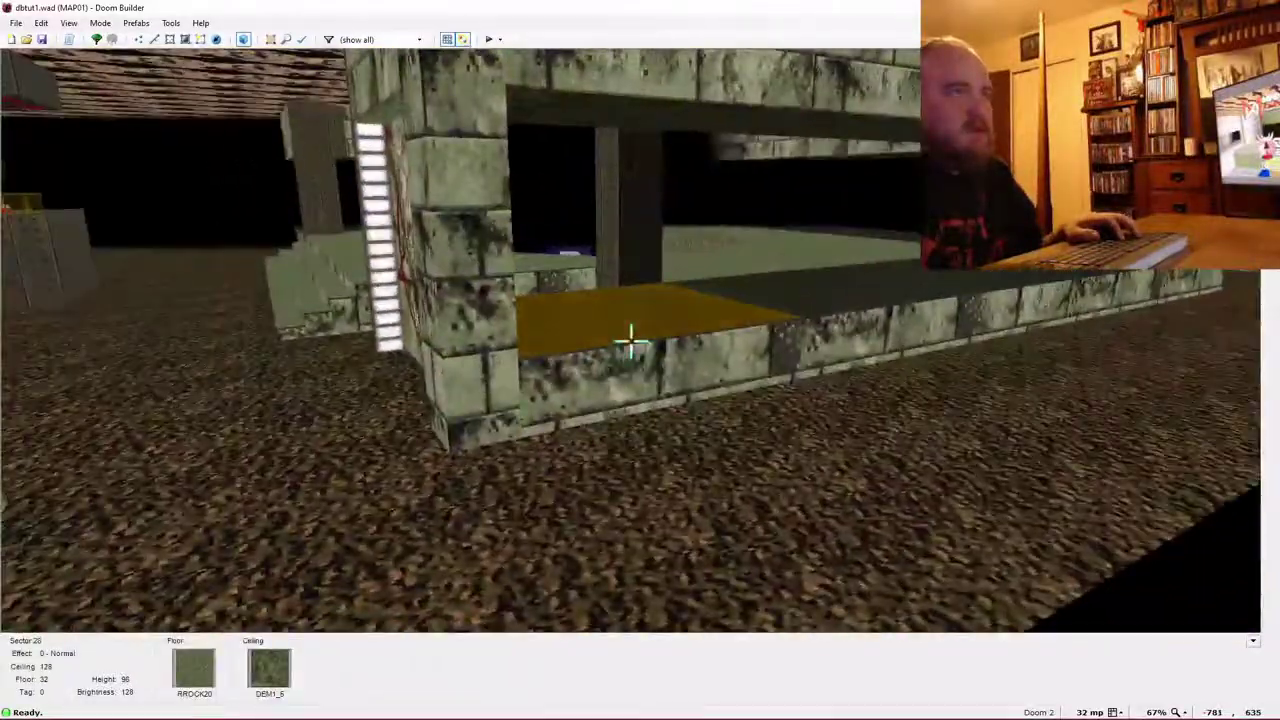
{"action": "key", "text": "w"}
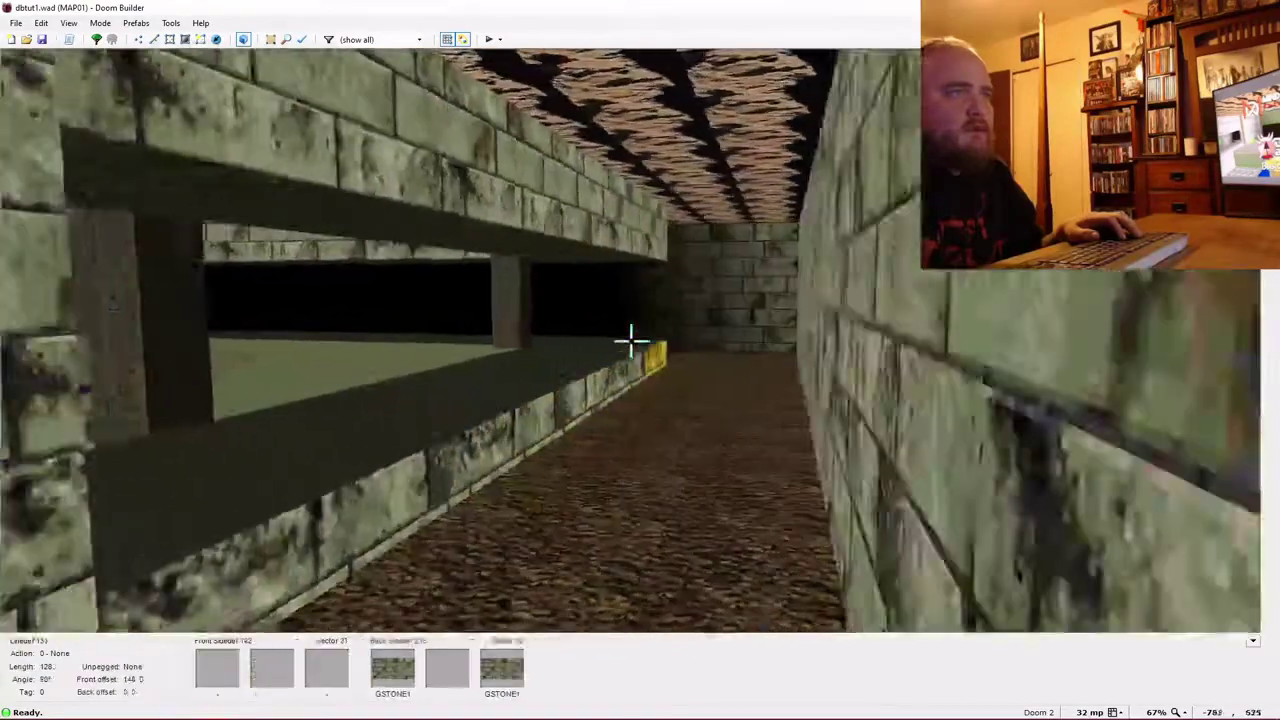
{"action": "key", "text": "q"}
{"action": "key", "text": "t"}
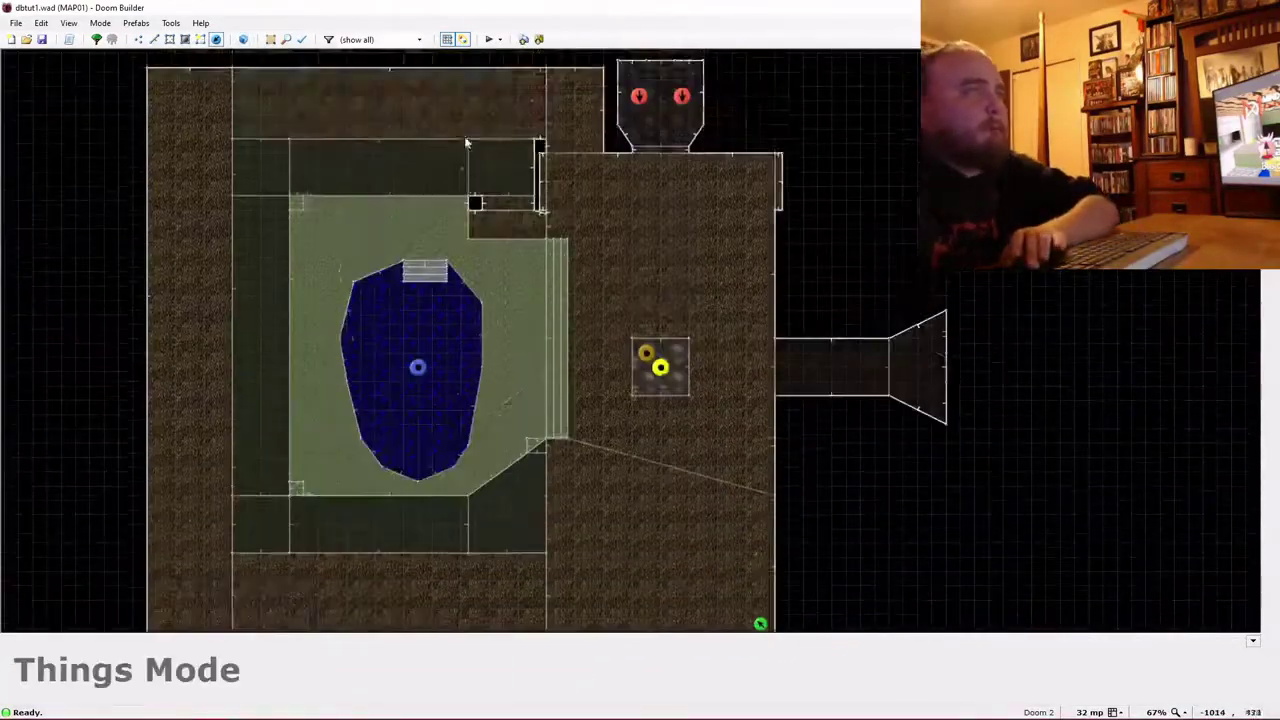
{"action": "scroll", "coordinate": [451, 317], "scroll_direction": "up", "scroll_amount": 4}
{"action": "key", "text": "Left"}
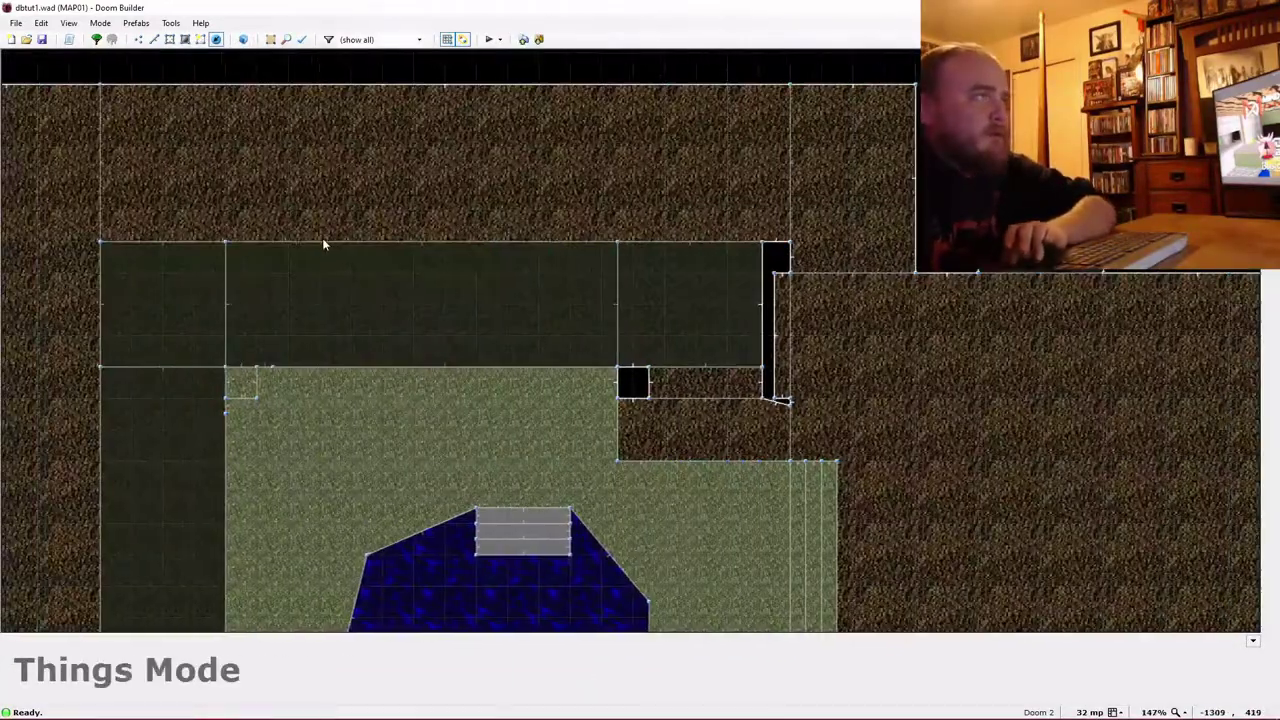
{"action": "key", "text": "l"}
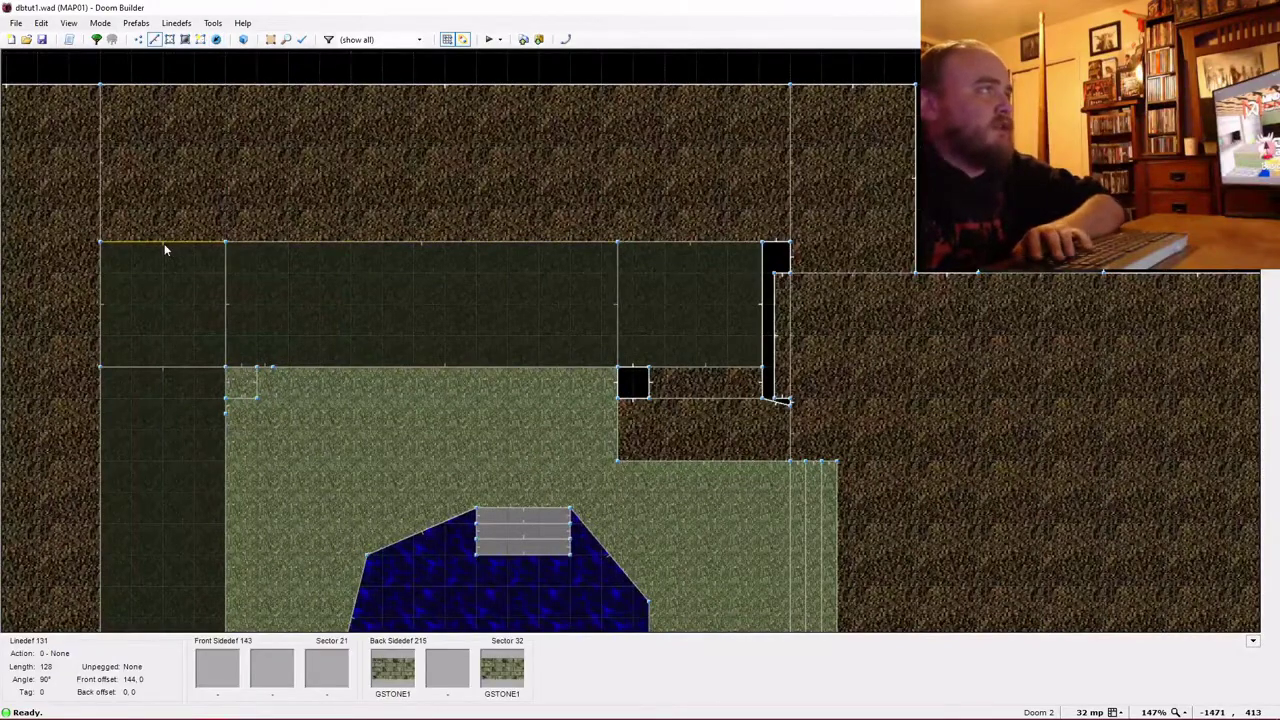
{"action": "left_click", "coordinate": [164, 243]}
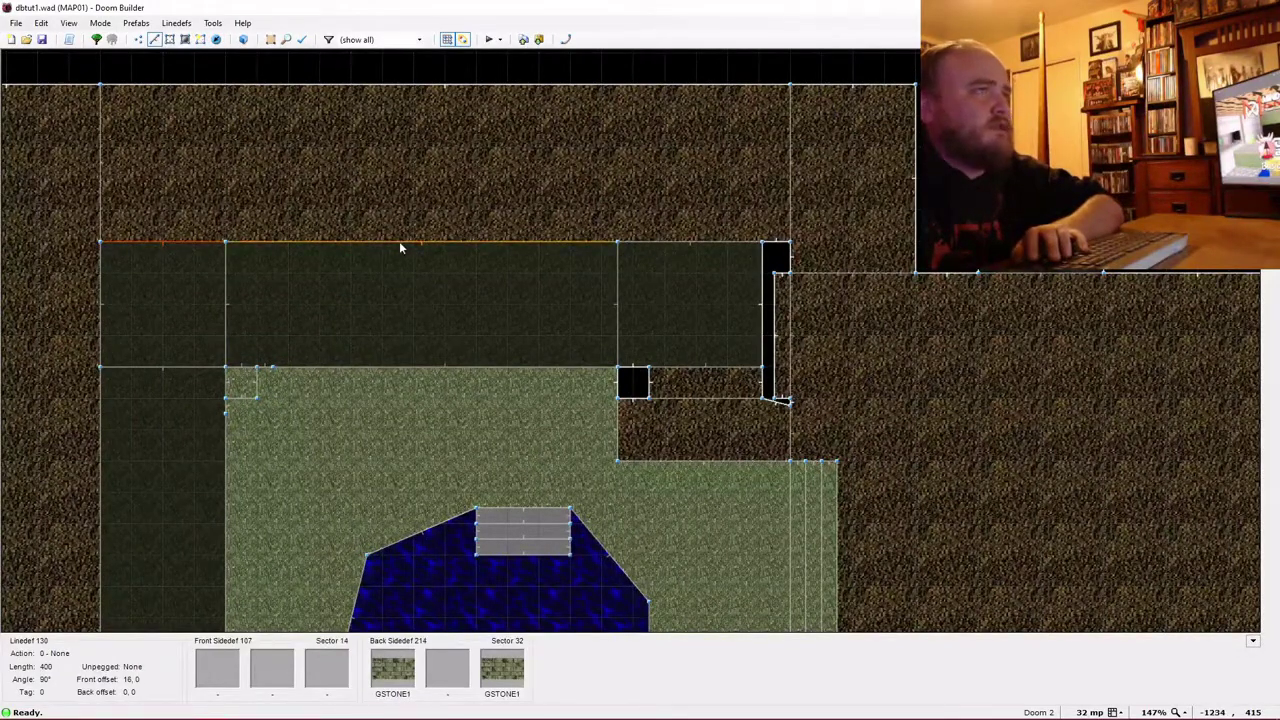
{"action": "left_click", "coordinate": [399, 241]}
{"action": "left_click", "coordinate": [763, 243]}
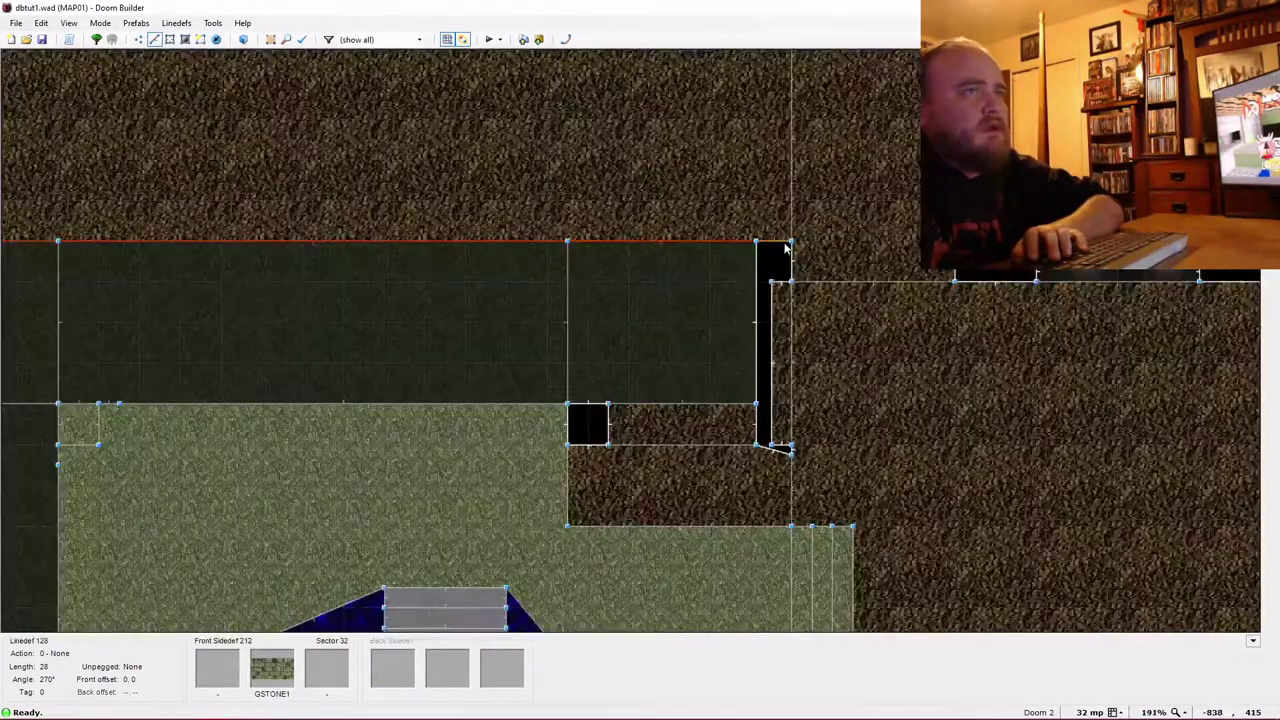
{"action": "scroll", "coordinate": [787, 241], "scroll_direction": "up", "scroll_amount": 1}
{"action": "scroll", "coordinate": [790, 450], "scroll_direction": "up", "scroll_amount": 1}
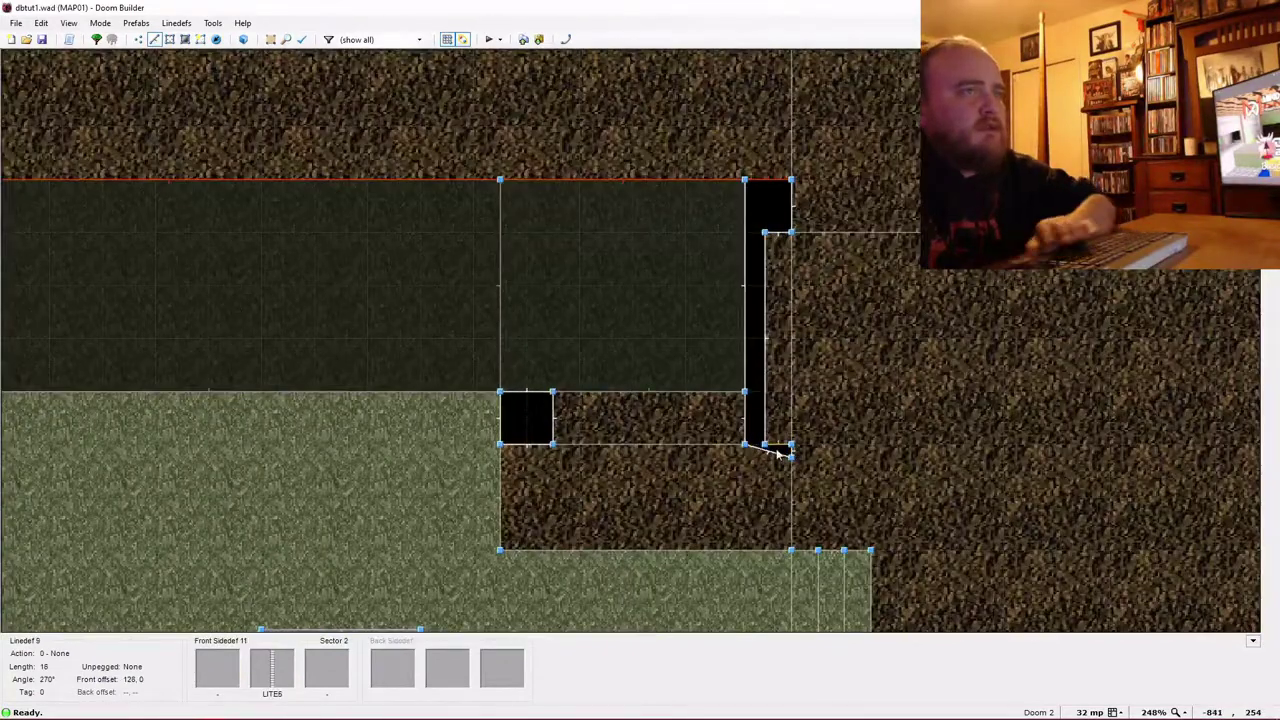
Refine the grid to 4 mp and square off the demon-face wall's slanted southern end by moving its western corner vertex south.
{"action": "key", "text": "v"}
{"action": "mouse_move", "coordinate": [749, 446]}
{"action": "right_mouse_down"}
{"action": "mouse_move", "coordinate": [760, 482]}
{"action": "mouse_move", "coordinate": [773, 464]}
{"action": "mouse_move", "coordinate": [760, 465]}
{"action": "right_mouse_up"}
{"action": "key", "text": "["}
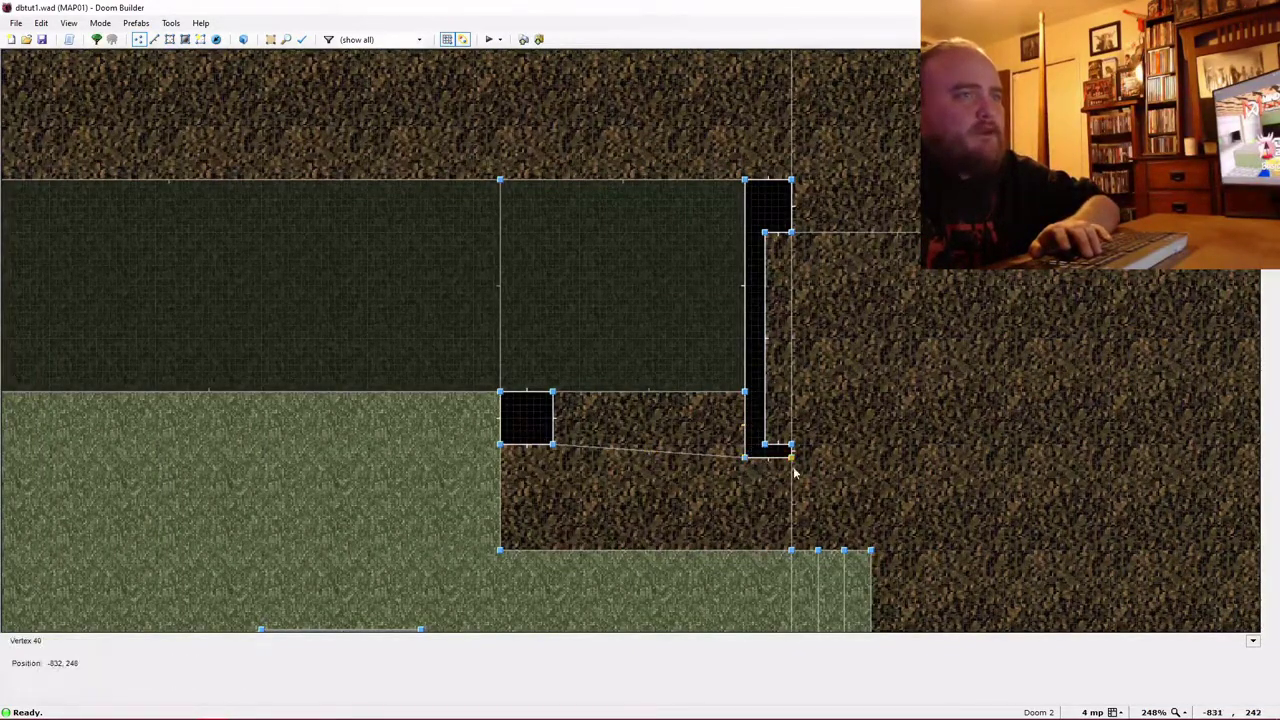
{"action": "key", "text": "l"}
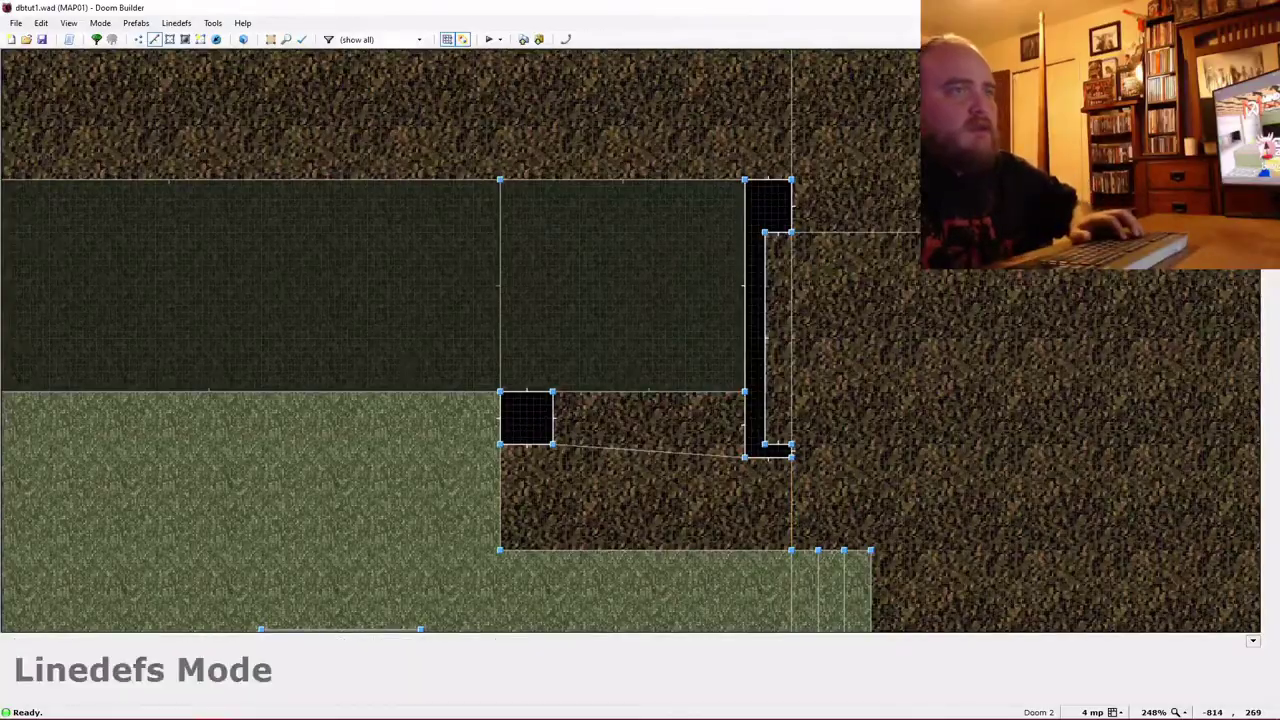
{"action": "key", "text": "q"}
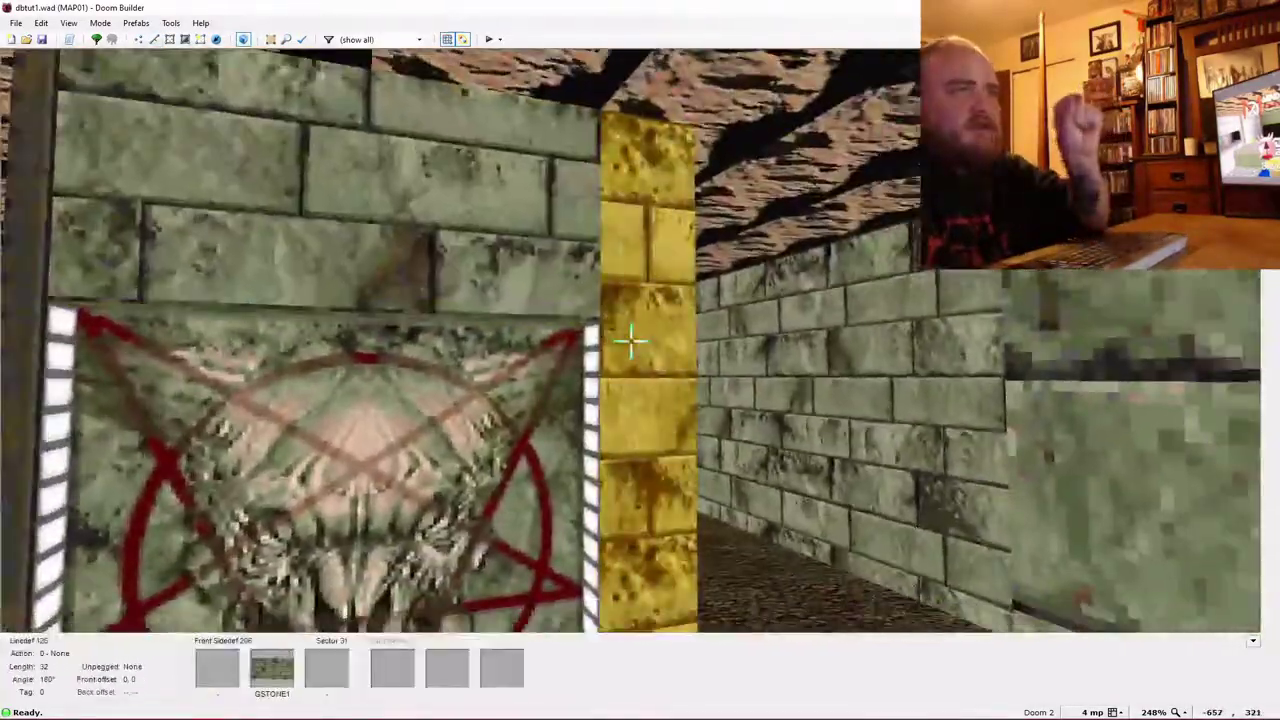
{"action": "key", "text": "q"}
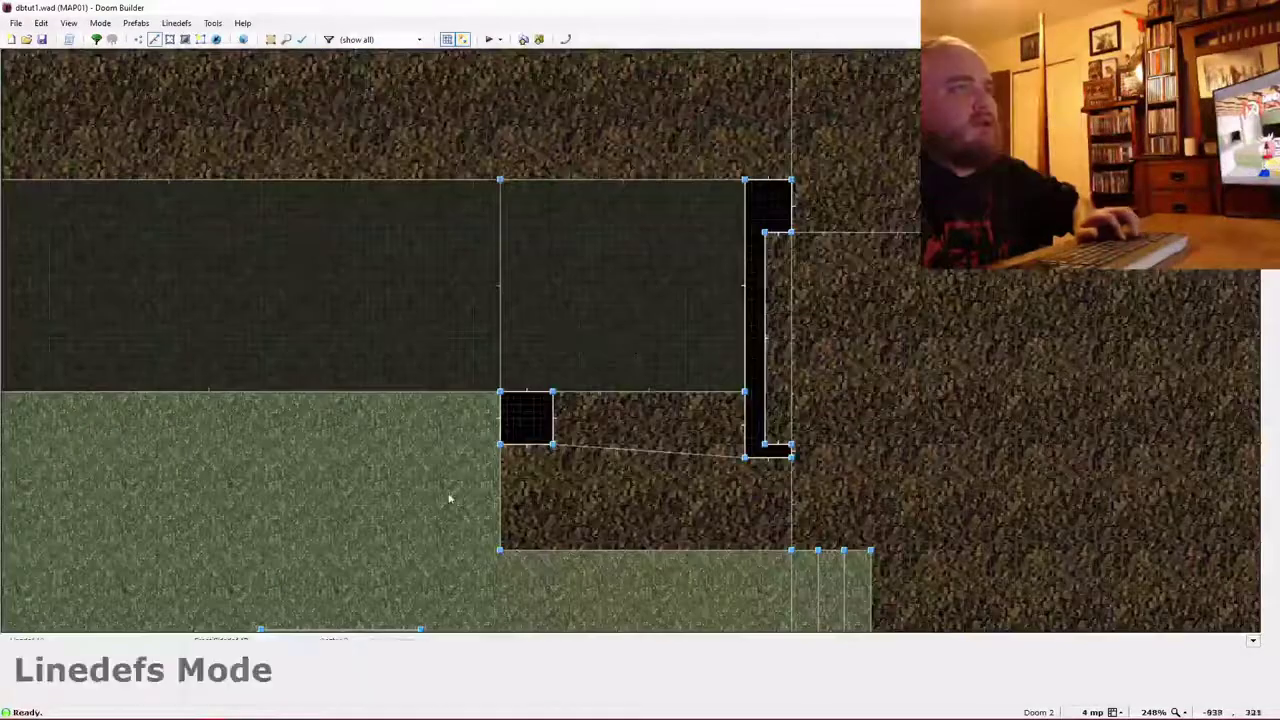
Select the linedefs along the covered walkway's northern edge, including the wall end, and move them slightly south.
{"action": "left_click", "coordinate": [771, 182]}
{"action": "left_click", "coordinate": [603, 182]}
{"action": "key", "text": "Left"}
{"action": "key", "text": "Left"}
{"action": "key", "text": "Left"}
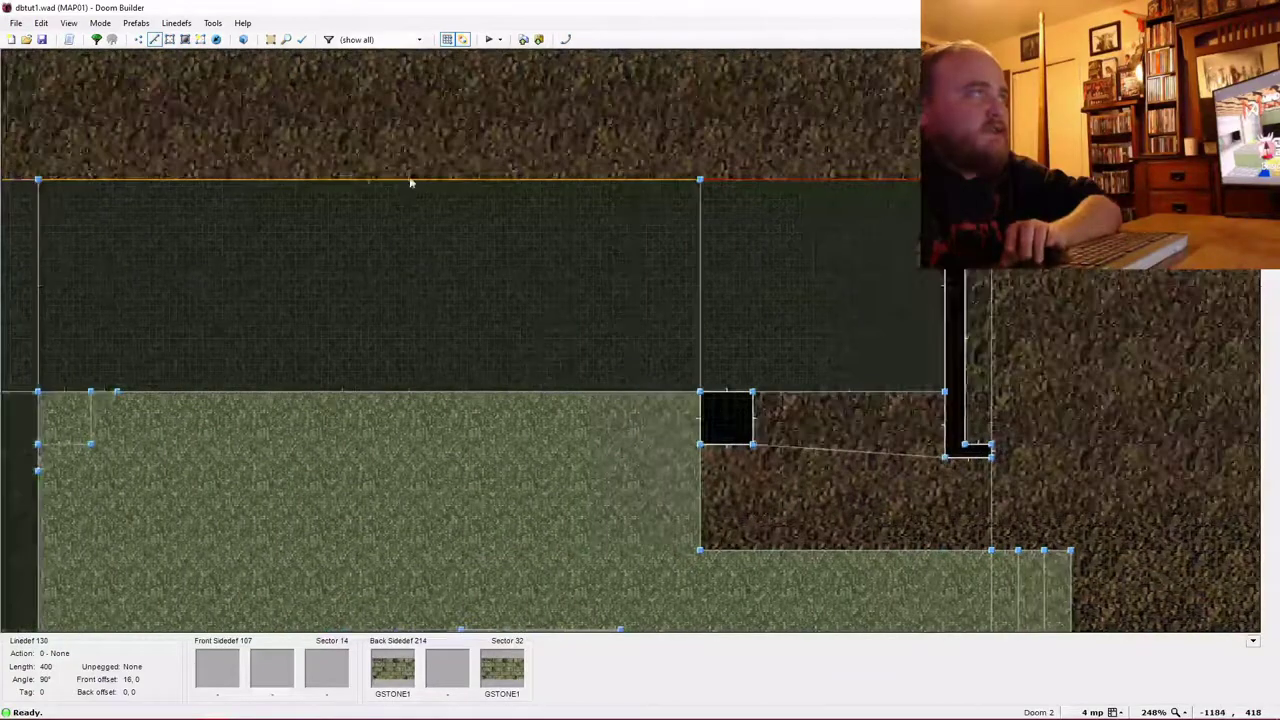
{"action": "scroll", "coordinate": [410, 183], "scroll_direction": "down", "scroll_amount": 1}
{"action": "scroll", "coordinate": [372, 186], "scroll_direction": "down", "scroll_amount": 1}
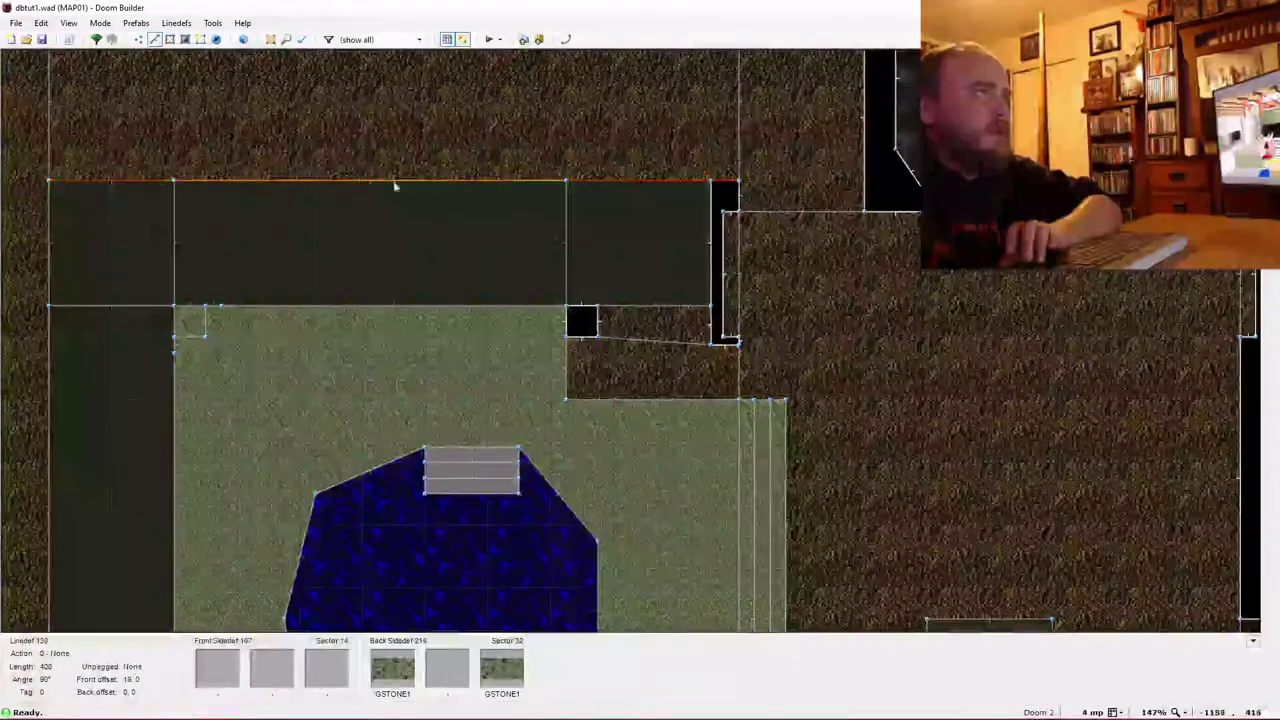
{"action": "scroll", "coordinate": [646, 194], "scroll_direction": "up", "scroll_amount": 5}
{"action": "scroll", "coordinate": [875, 497], "scroll_direction": "down", "scroll_amount": 1}
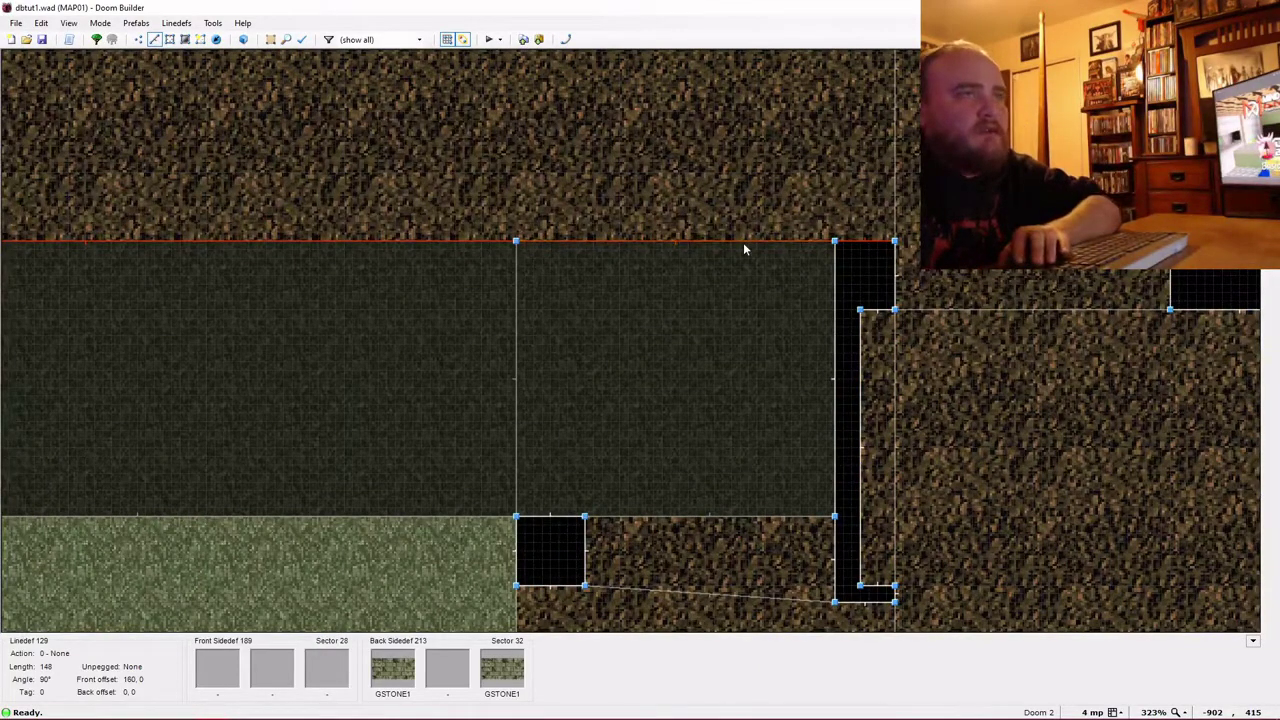
{"action": "left_click_drag", "start_coordinate": [743, 249], "coordinate": [747, 294]}
{"action": "scroll", "coordinate": [860, 238], "scroll_direction": "down", "scroll_amount": 4}
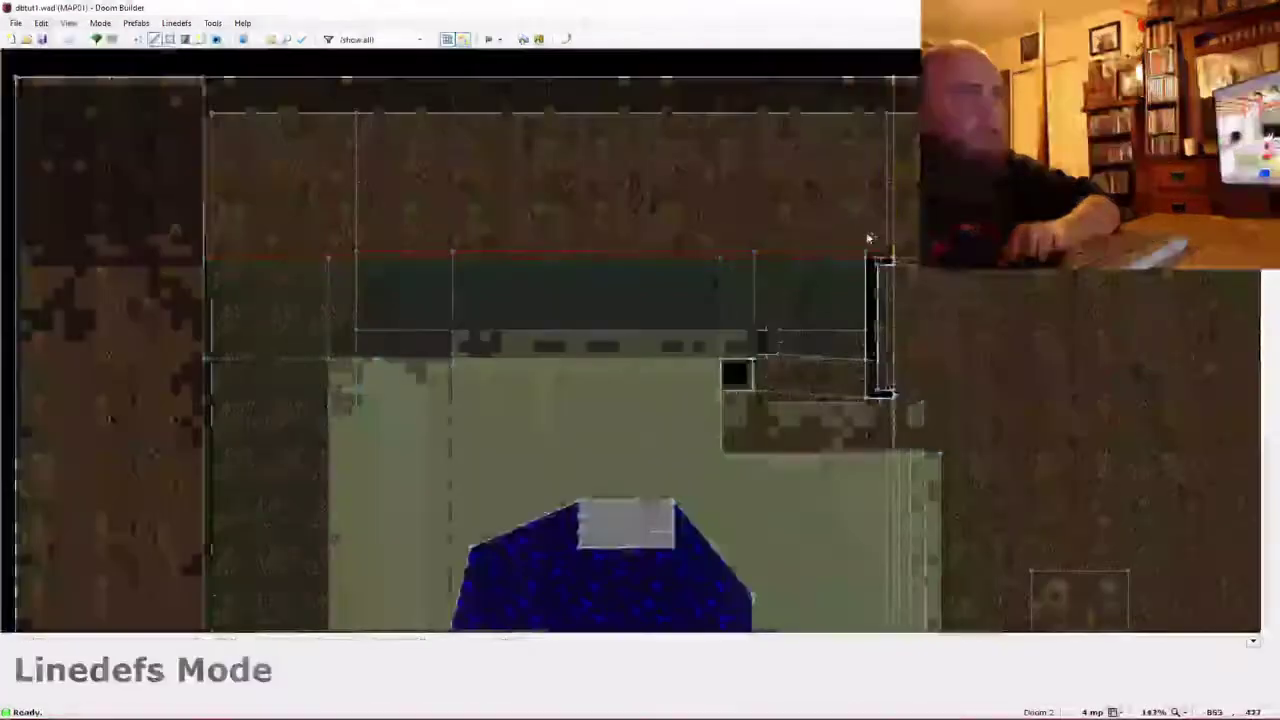
Copy the SUPPORT3 texture from the courtyard support and paste it onto the demon-face wall's northern end.
{"action": "key", "text": "w"}
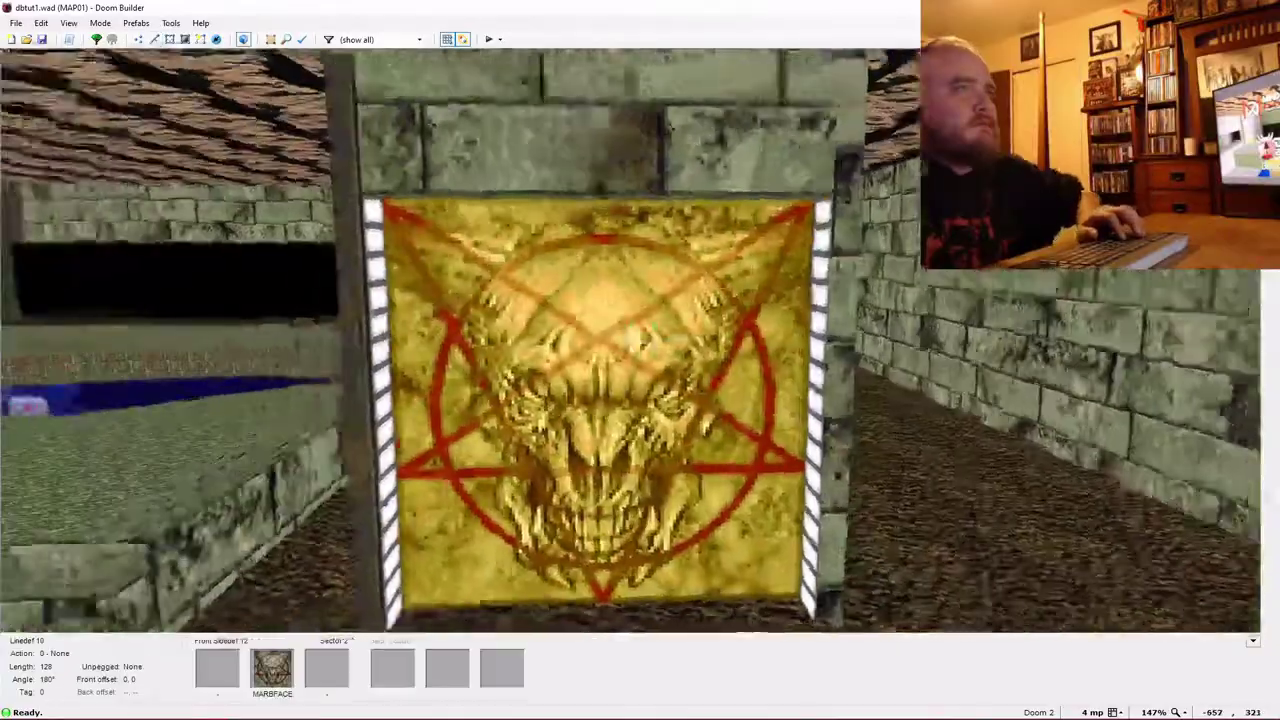
{"action": "key", "text": "e"}
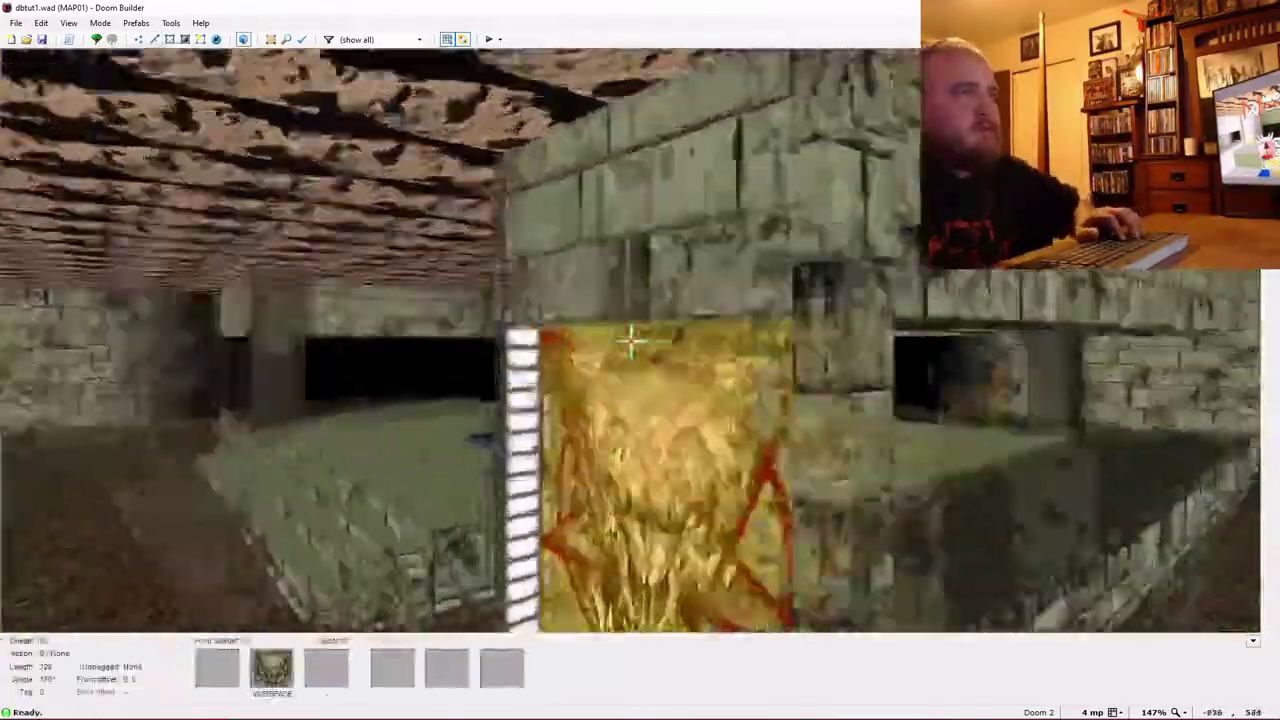
{"action": "key", "text": "w"}
{"action": "key", "text": "ctrl+c"}
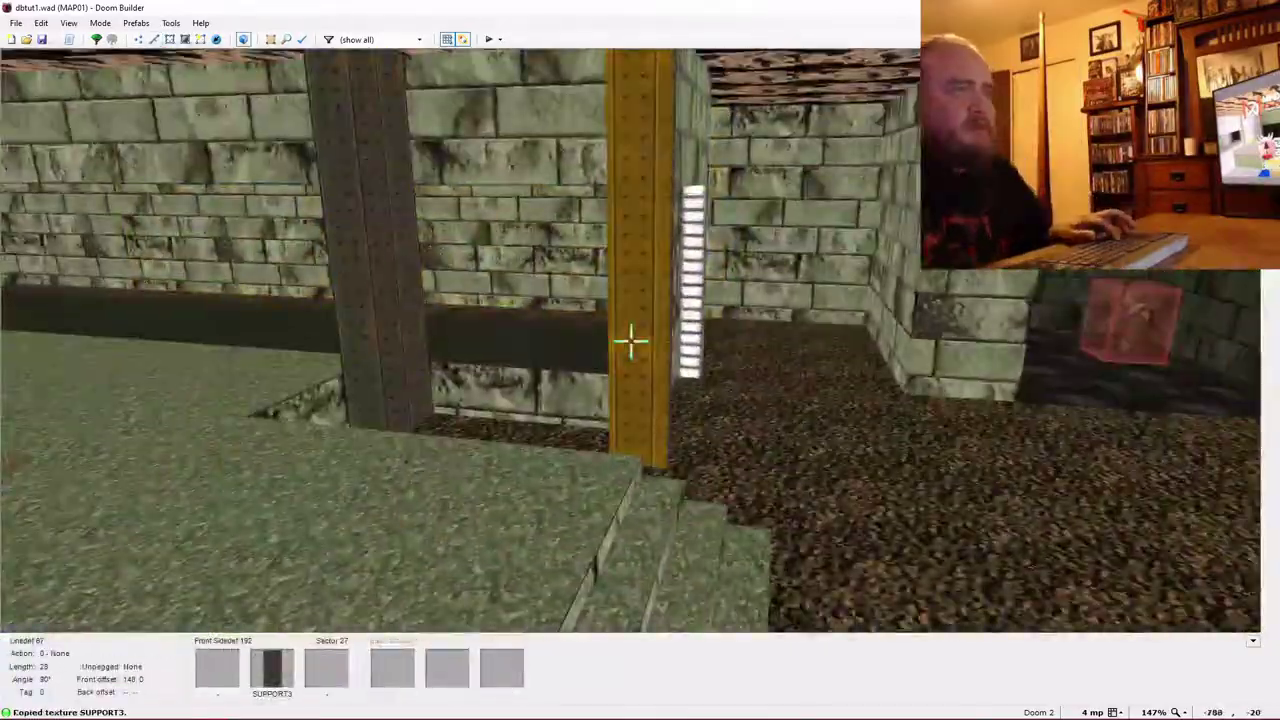
{"action": "key", "text": "ctrl+v"}
{"action": "key", "text": "s"}
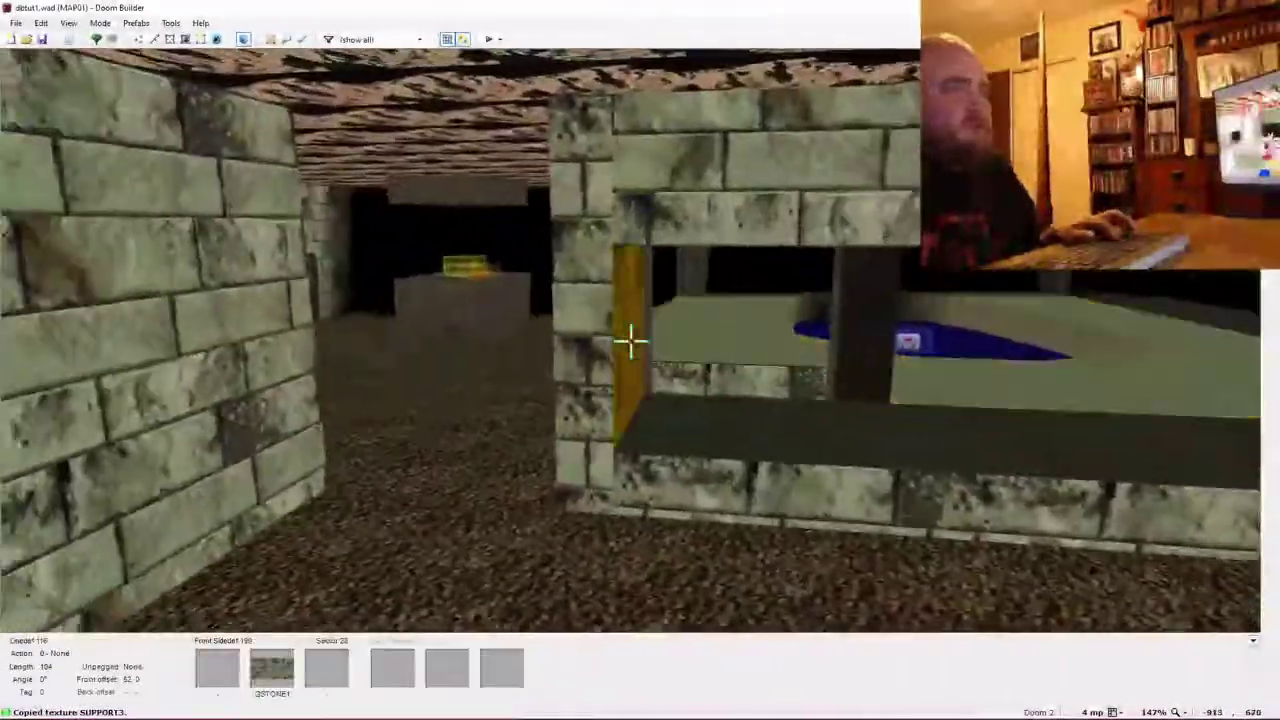
{"action": "key", "text": "w"}
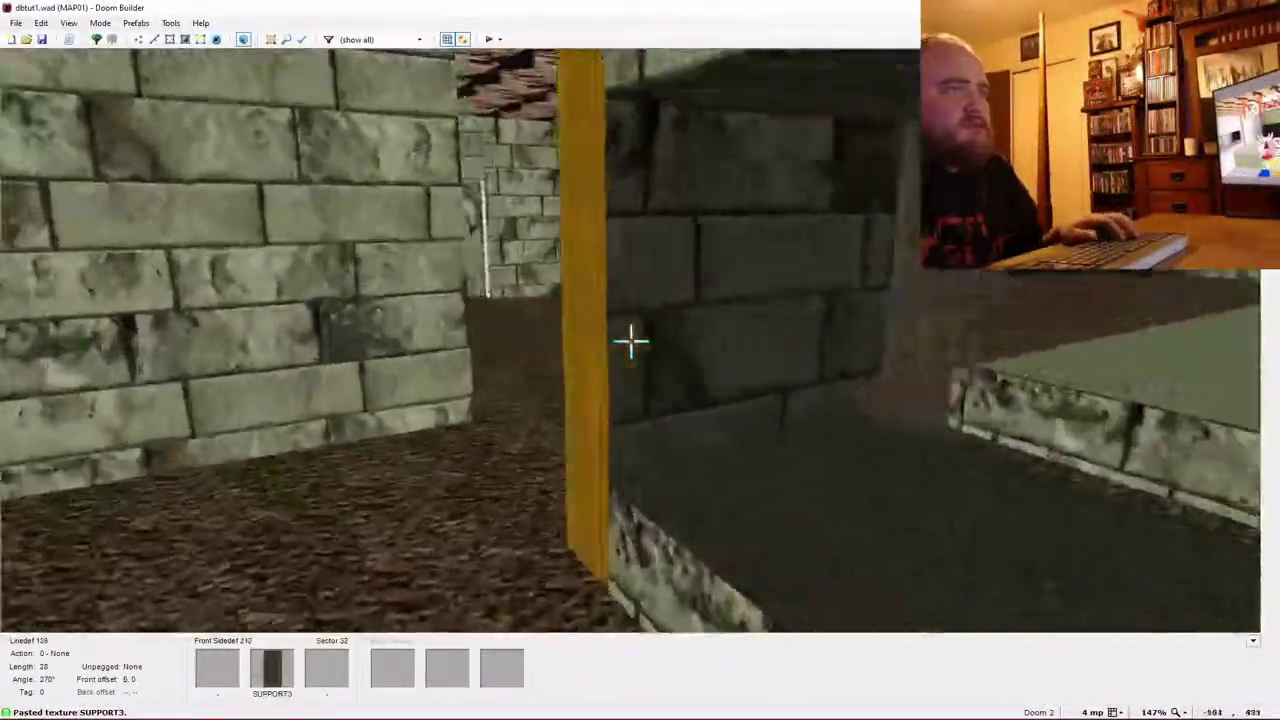
Paste SUPPORT3 onto the same wall's walkway-side face and the upper section above the demon face, and check the result.
{"action": "key", "text": "w"}
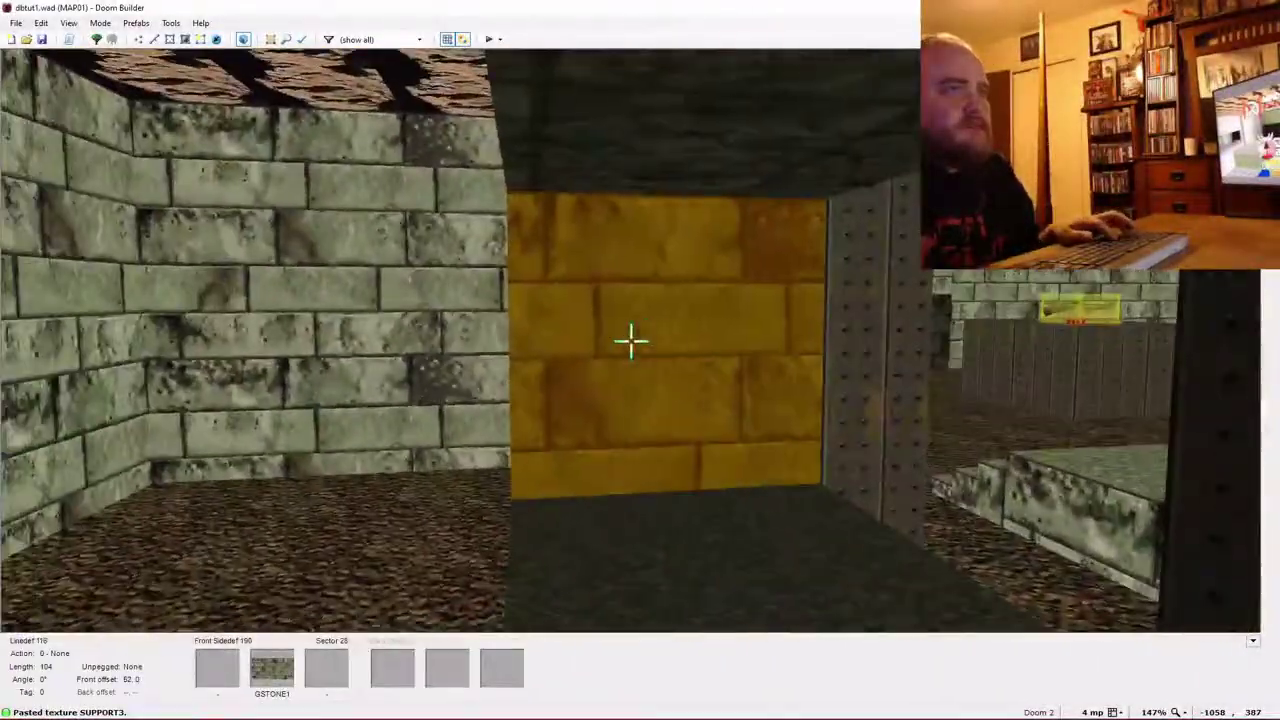
{"action": "key", "text": "w"}
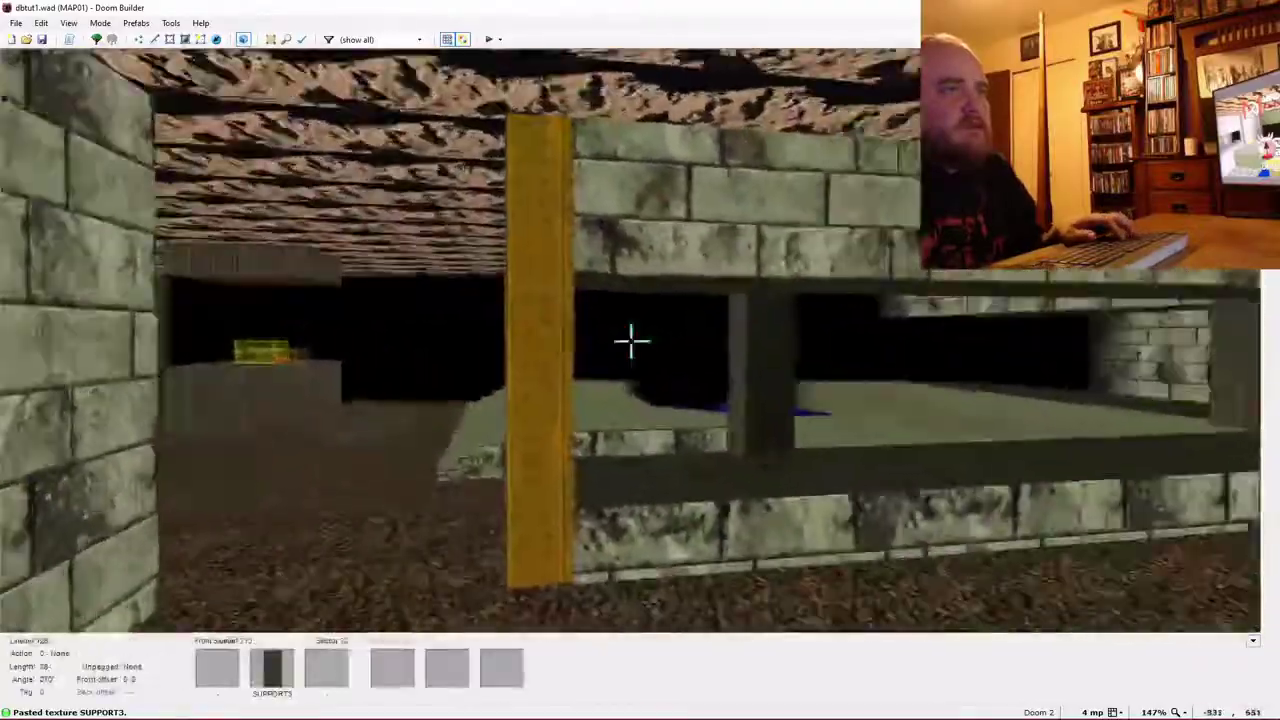
{"action": "key", "text": "ctrl+v"}
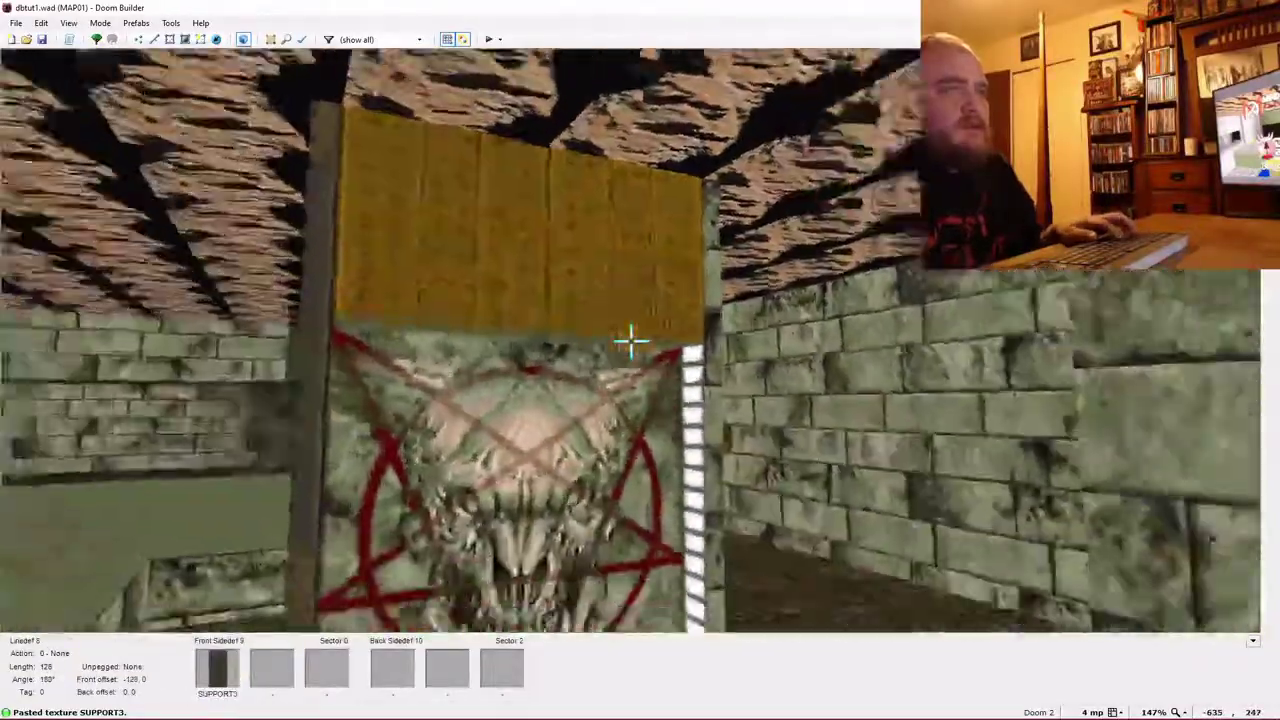
{"action": "key", "text": "w"}
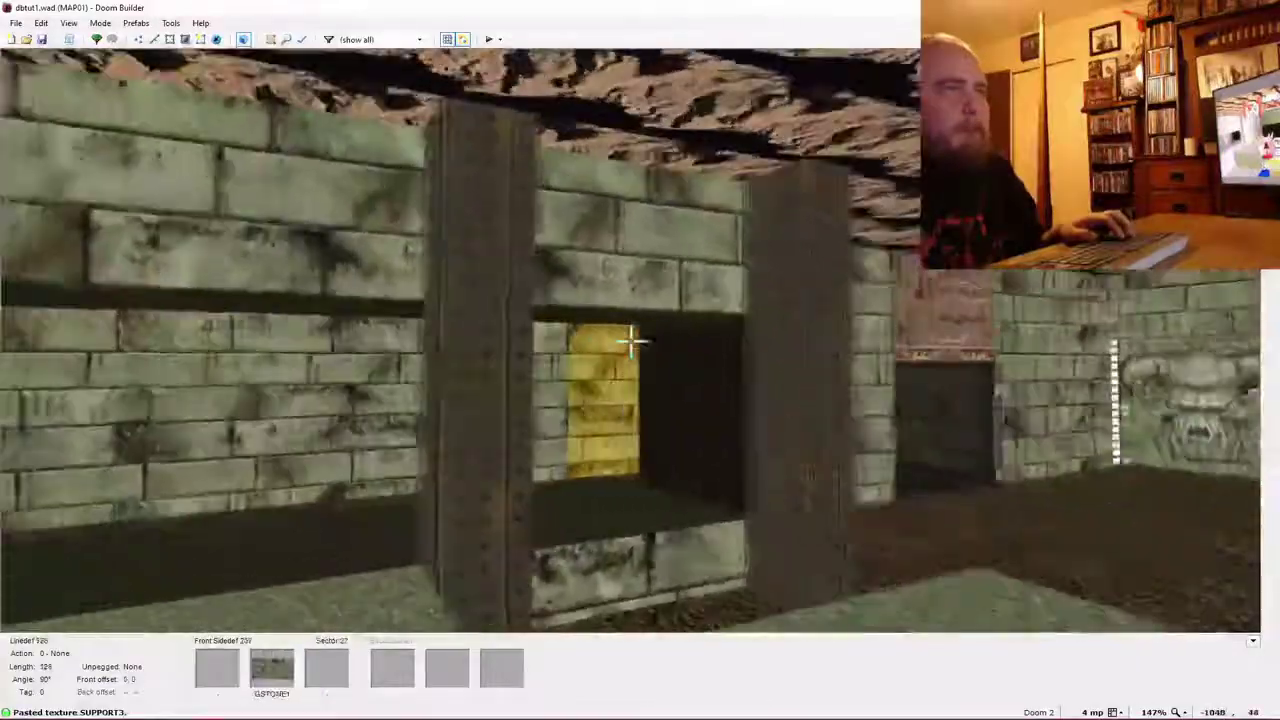
{"action": "key", "text": "w"}
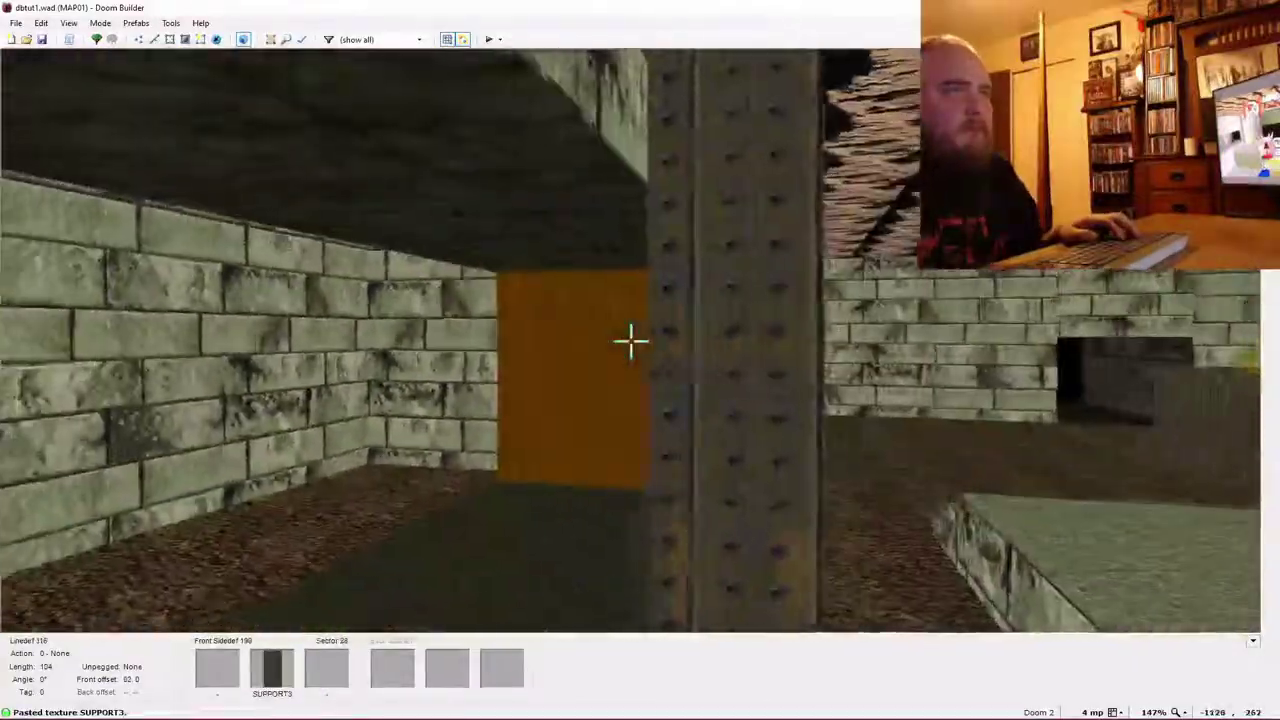
{"action": "key", "text": "w"}
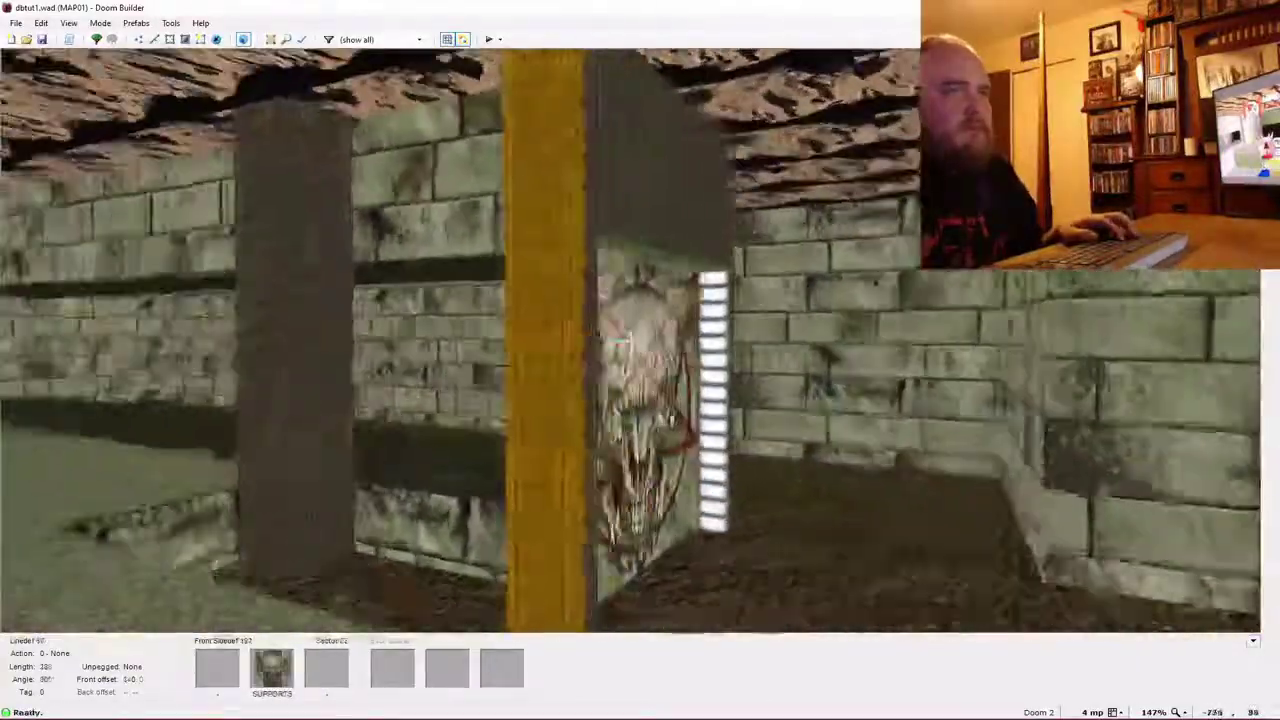
{"action": "key", "text": "w"}
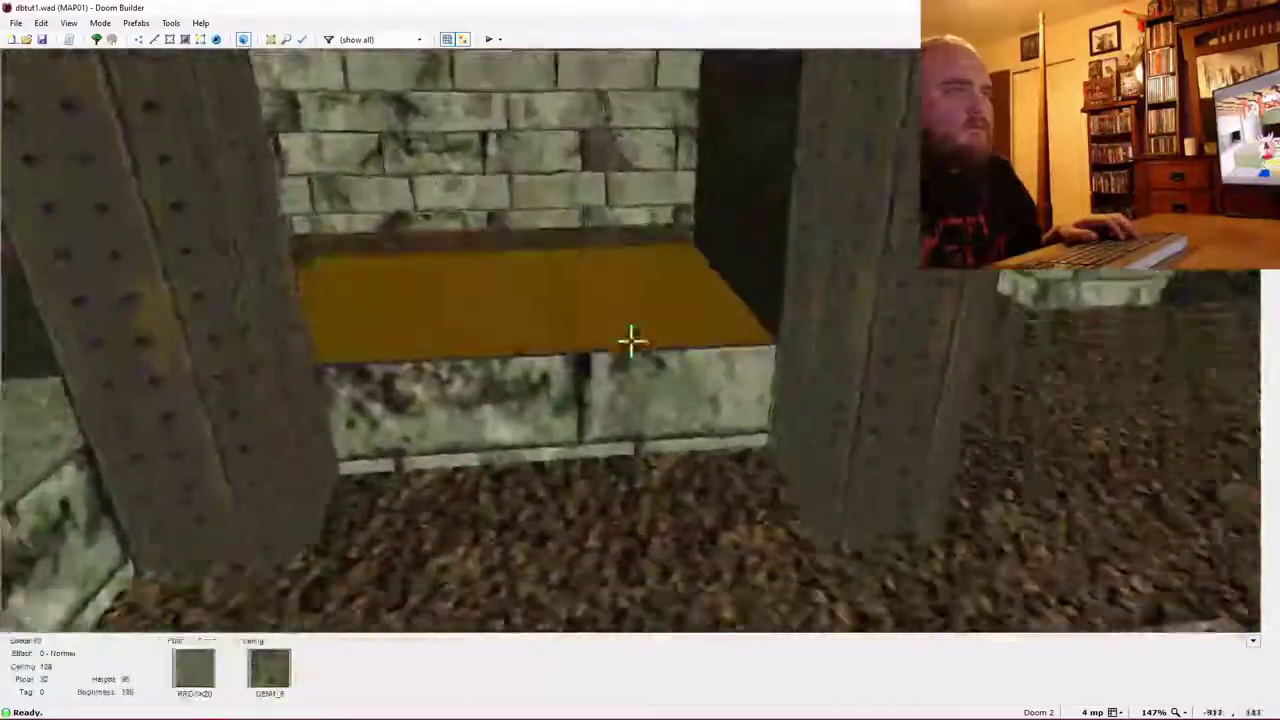
{"action": "key", "text": "w"}
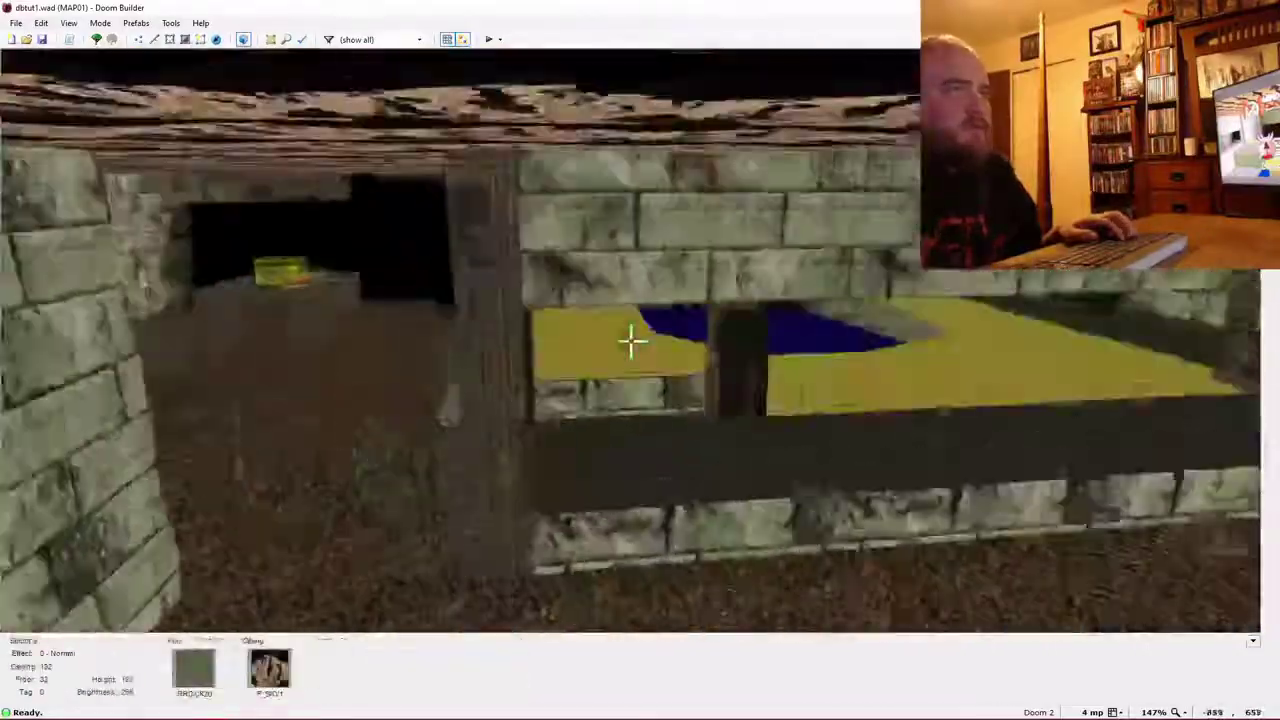
{"action": "key", "text": "w"}
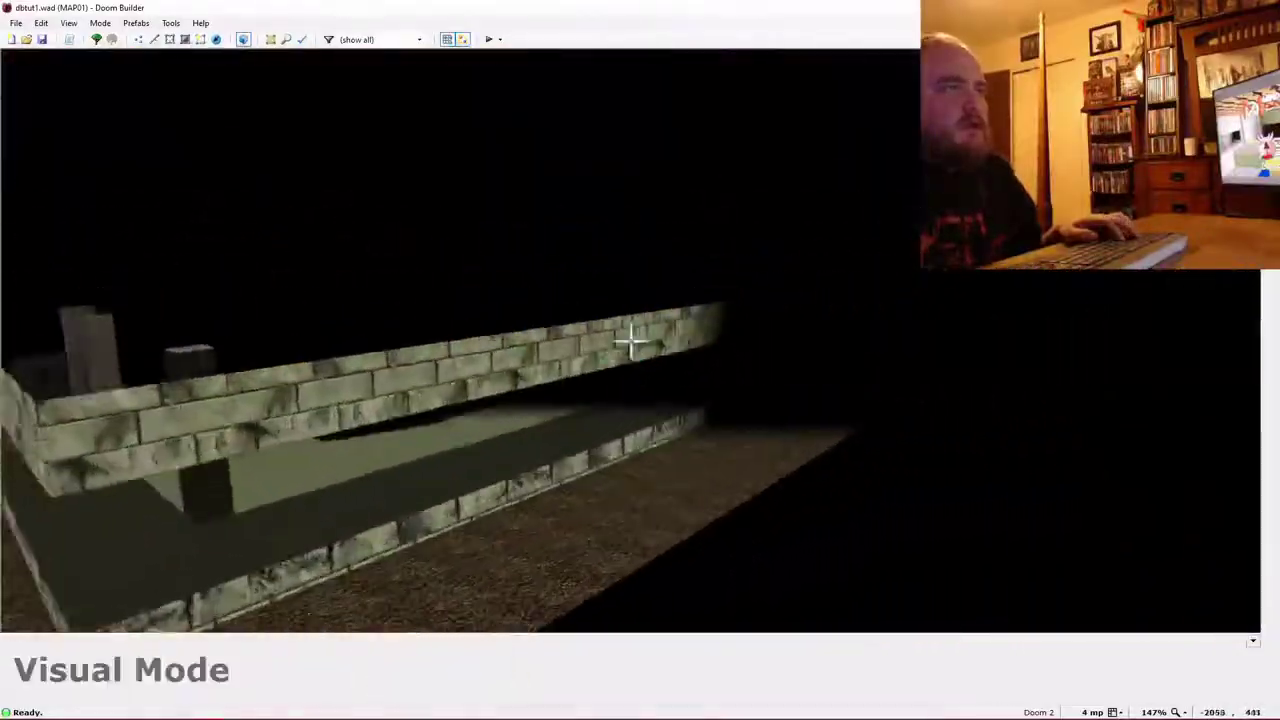
Draw a 16 by 16 sector in the covered walkway's outer north-western corner.
{"action": "key", "text": "w"}
{"action": "key", "text": "q"}
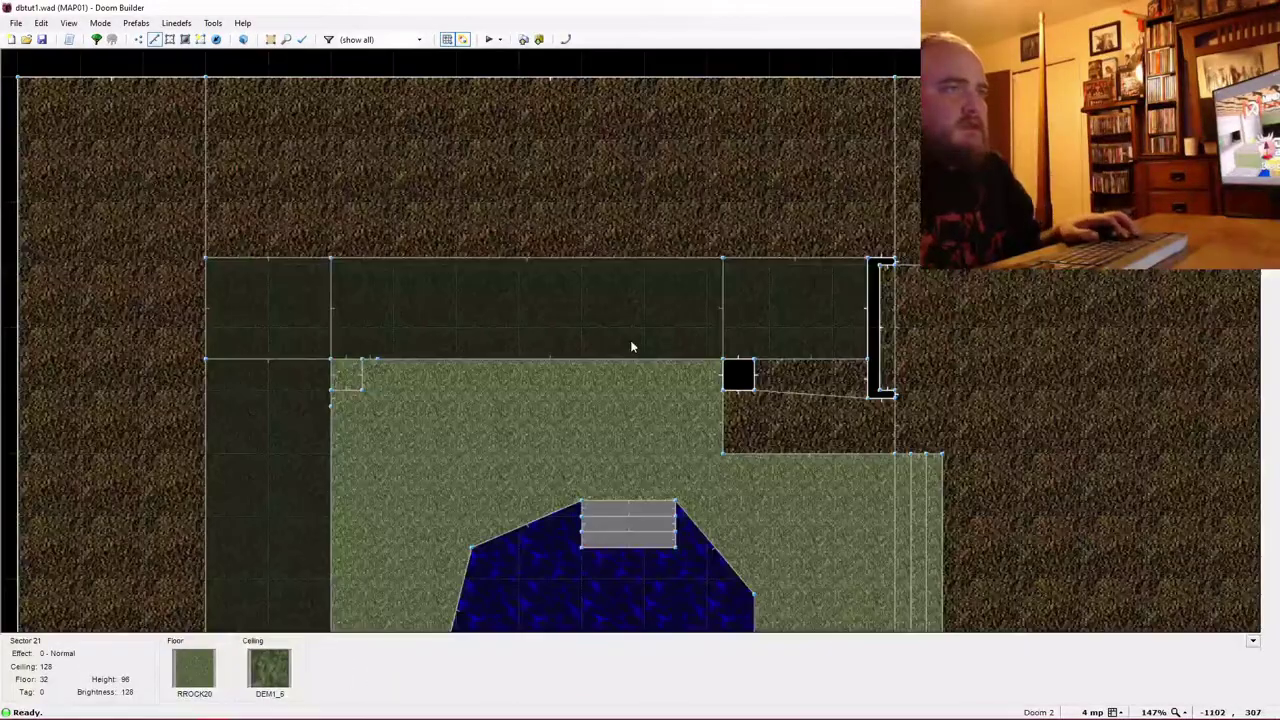
{"action": "scroll", "coordinate": [319, 322], "scroll_direction": "down", "scroll_amount": 1}
{"action": "scroll", "coordinate": [315, 318], "scroll_direction": "up", "scroll_amount": 3}
{"action": "scroll", "coordinate": [315, 318], "scroll_direction": "up", "scroll_amount": 2}
{"action": "key", "text": "d"}
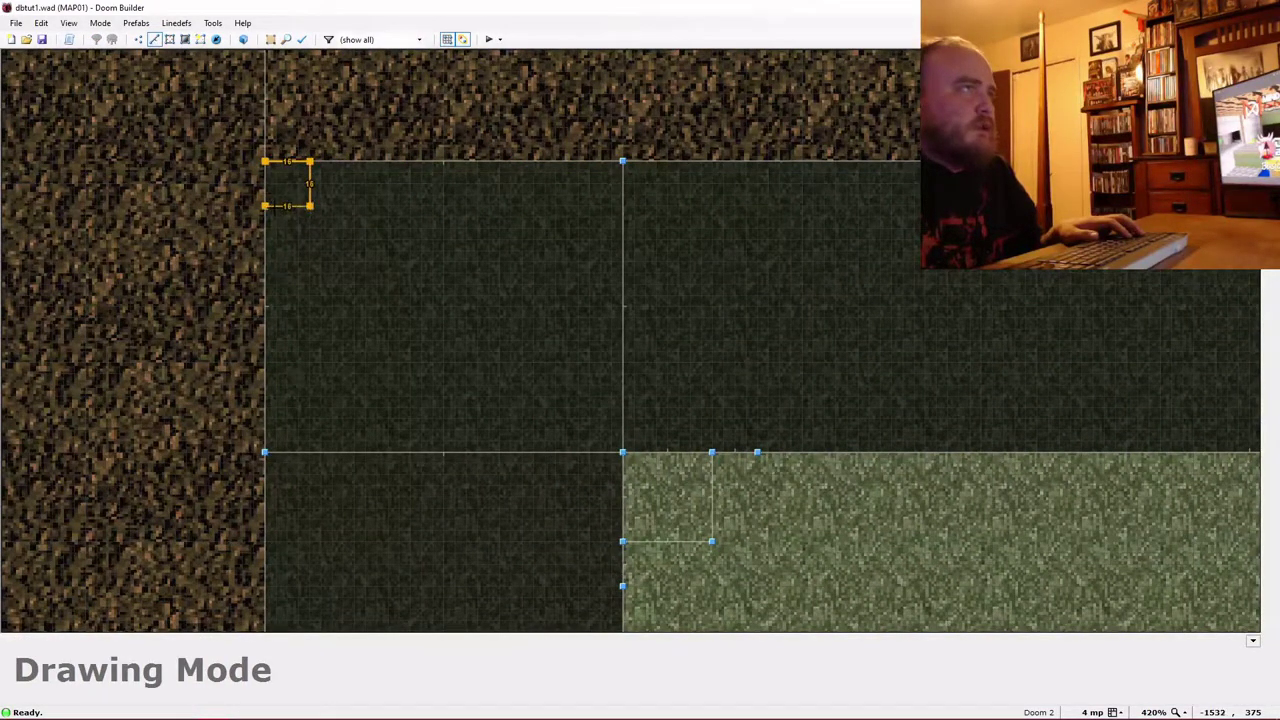
{"action": "key", "text": "Return"}
Draw a 16 by 16 sector in the covered walkway's outer south-western corner.
{"action": "scroll", "coordinate": [347, 350], "scroll_direction": "down", "scroll_amount": 9}
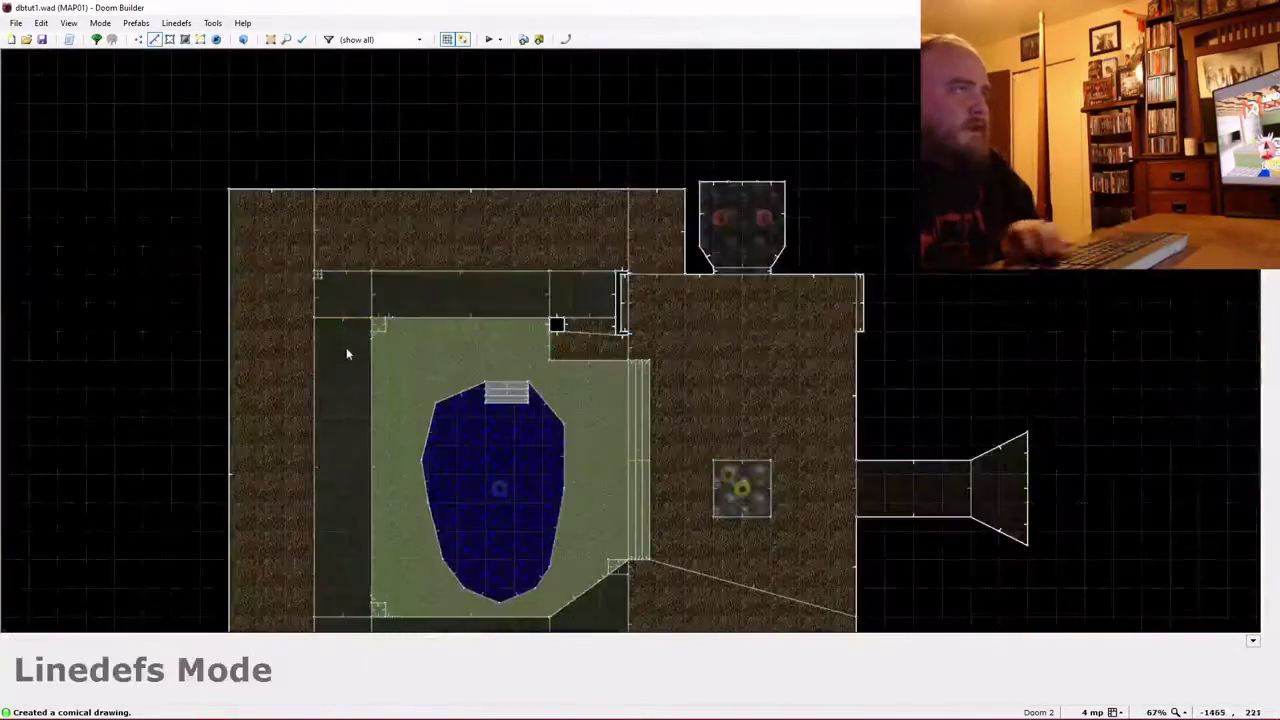
{"action": "scroll", "coordinate": [337, 400], "scroll_direction": "up", "scroll_amount": 4}
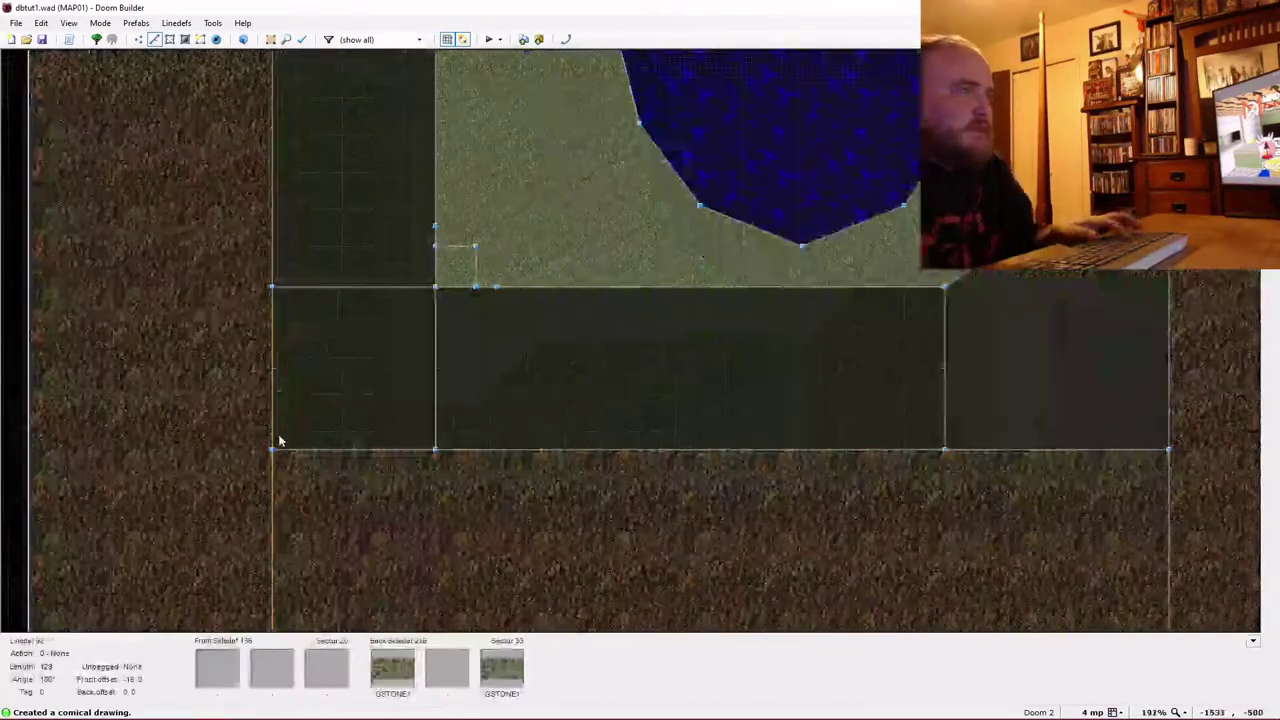
{"action": "key", "text": "d"}
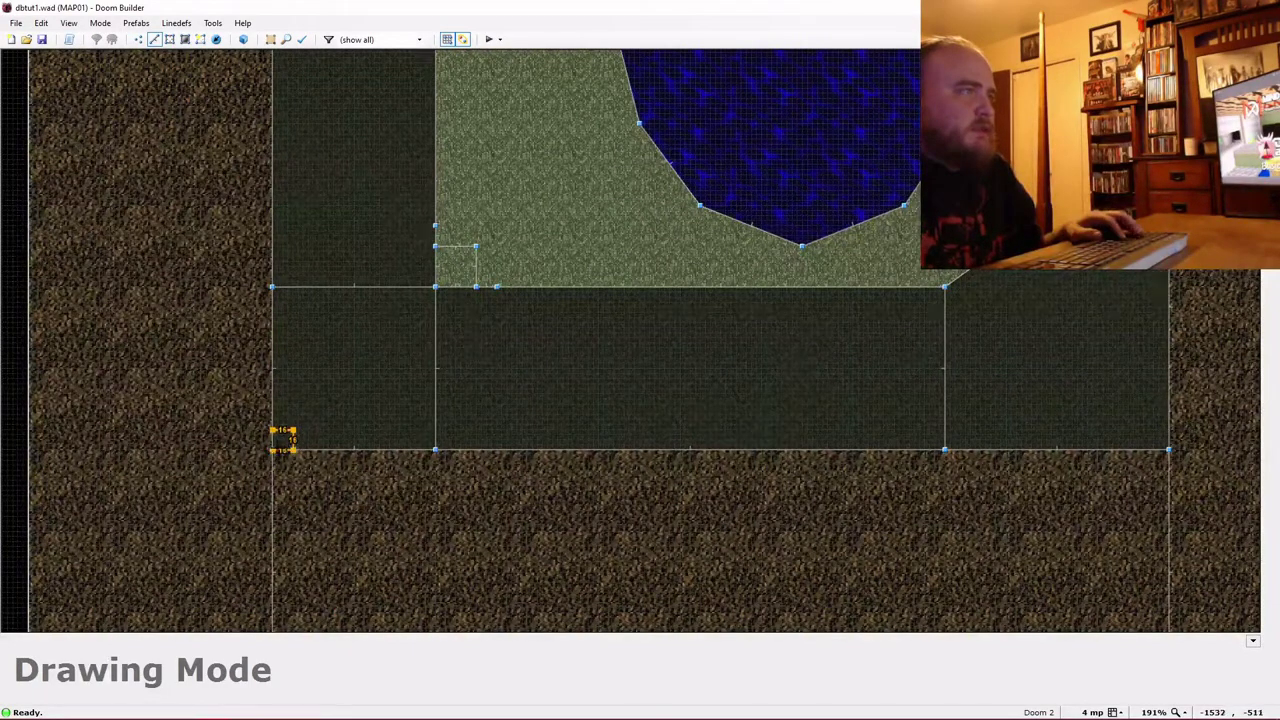
{"action": "left_click", "coordinate": [273, 431]}
{"action": "key", "text": "Right"}
{"action": "key", "text": "Right"}
{"action": "key", "text": "Right"}
{"action": "key", "text": "Right"}
{"action": "key", "text": "Right"}
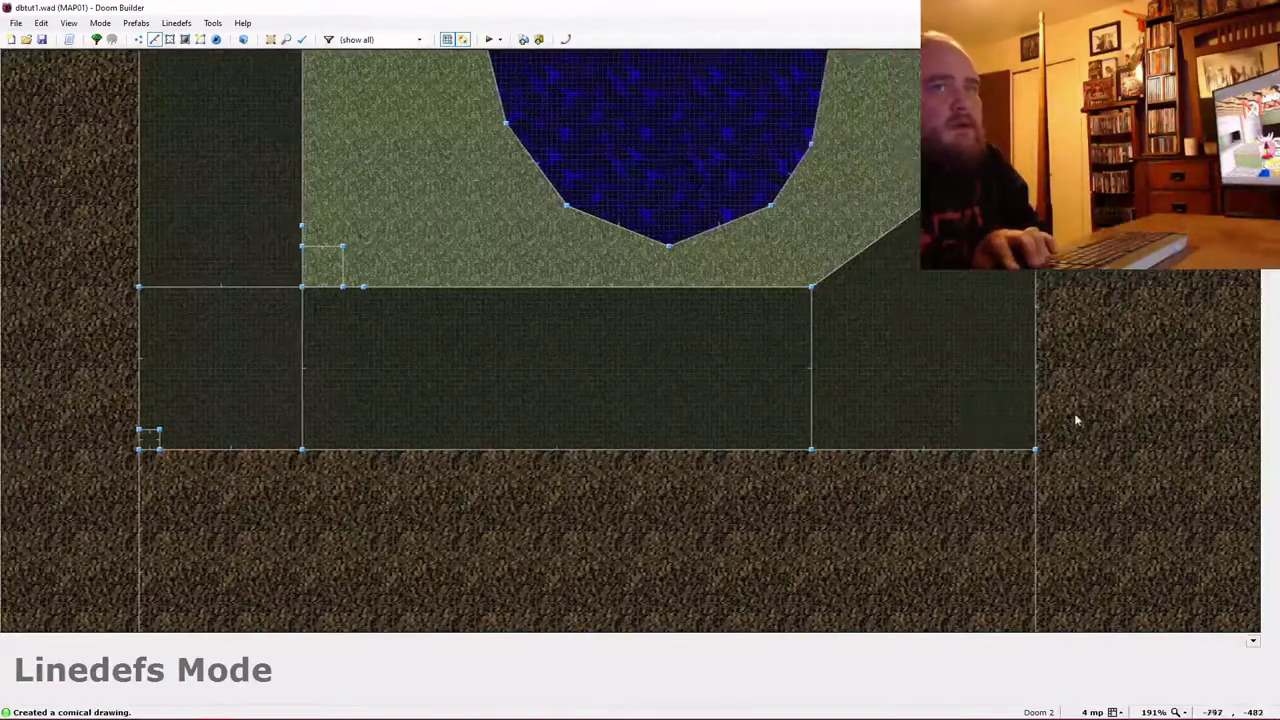
Draw a 16 by 16 sector in the covered walkway's outer south-eastern corner.
{"action": "scroll", "coordinate": [968, 455], "scroll_direction": "up", "scroll_amount": 2}
{"action": "scroll", "coordinate": [862, 456], "scroll_direction": "up", "scroll_amount": 2}
{"action": "key", "text": "d"}
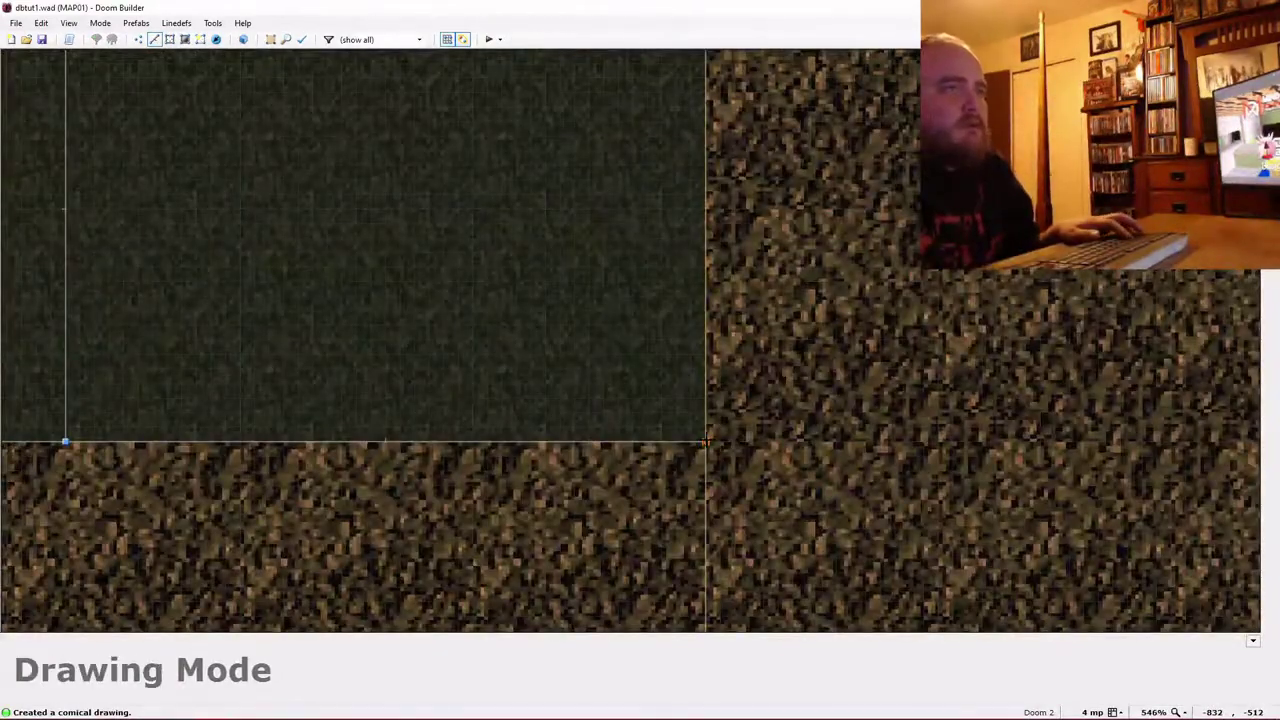
{"action": "left_click", "coordinate": [770, 447]}
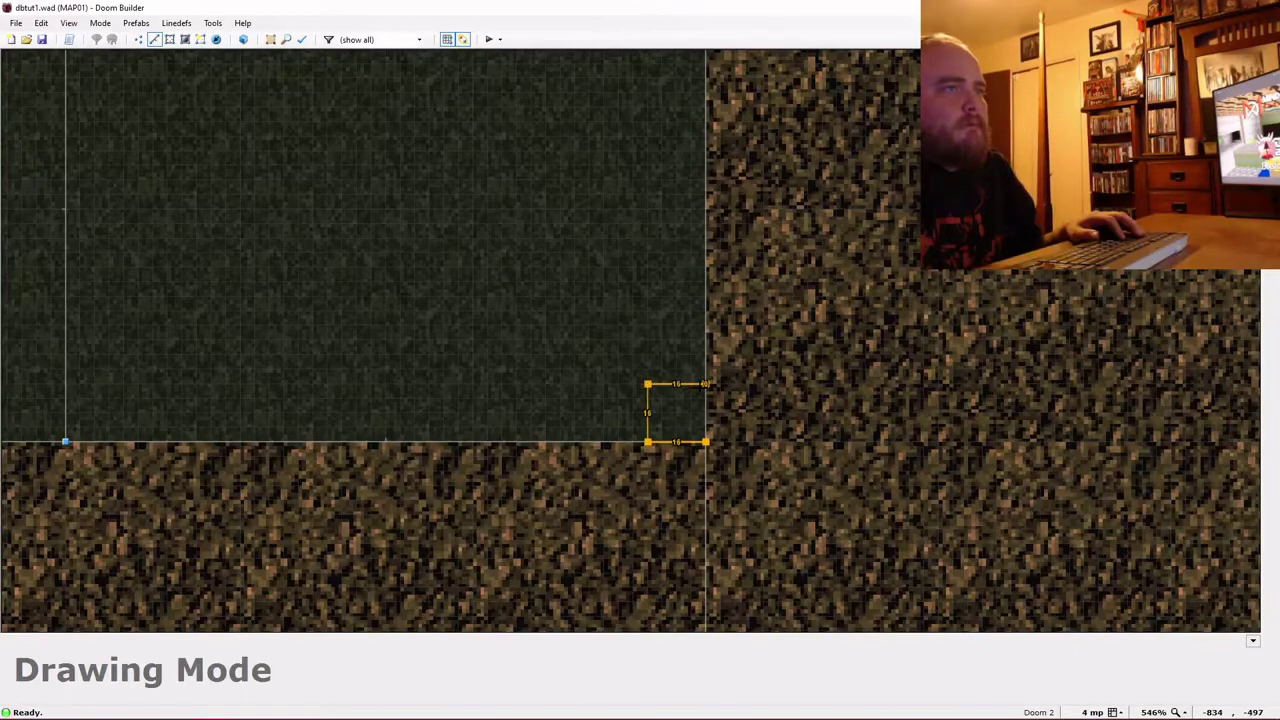
{"action": "left_click", "coordinate": [707, 441]}
In the 3D view, raise the floor of the small north-western corner sector to 128 to form a pillar.
{"action": "key", "text": "w"}
{"action": "key", "text": "d"}
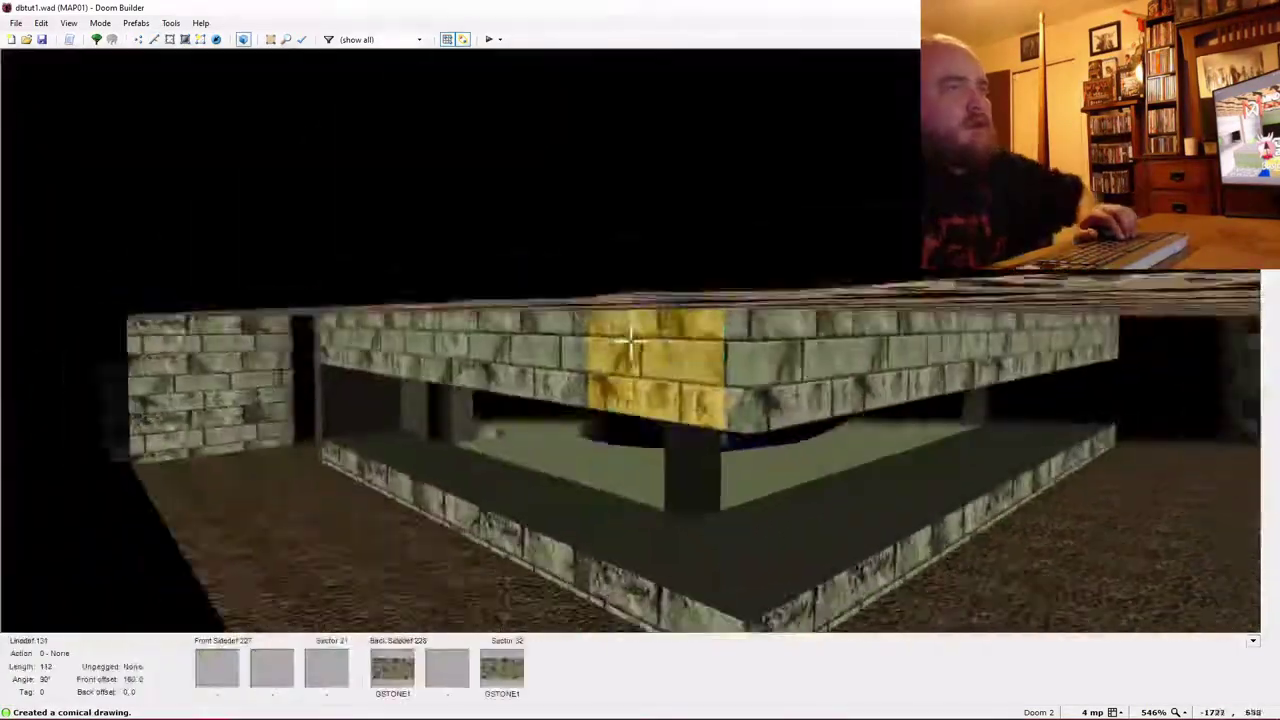
{"action": "key", "text": "e"}
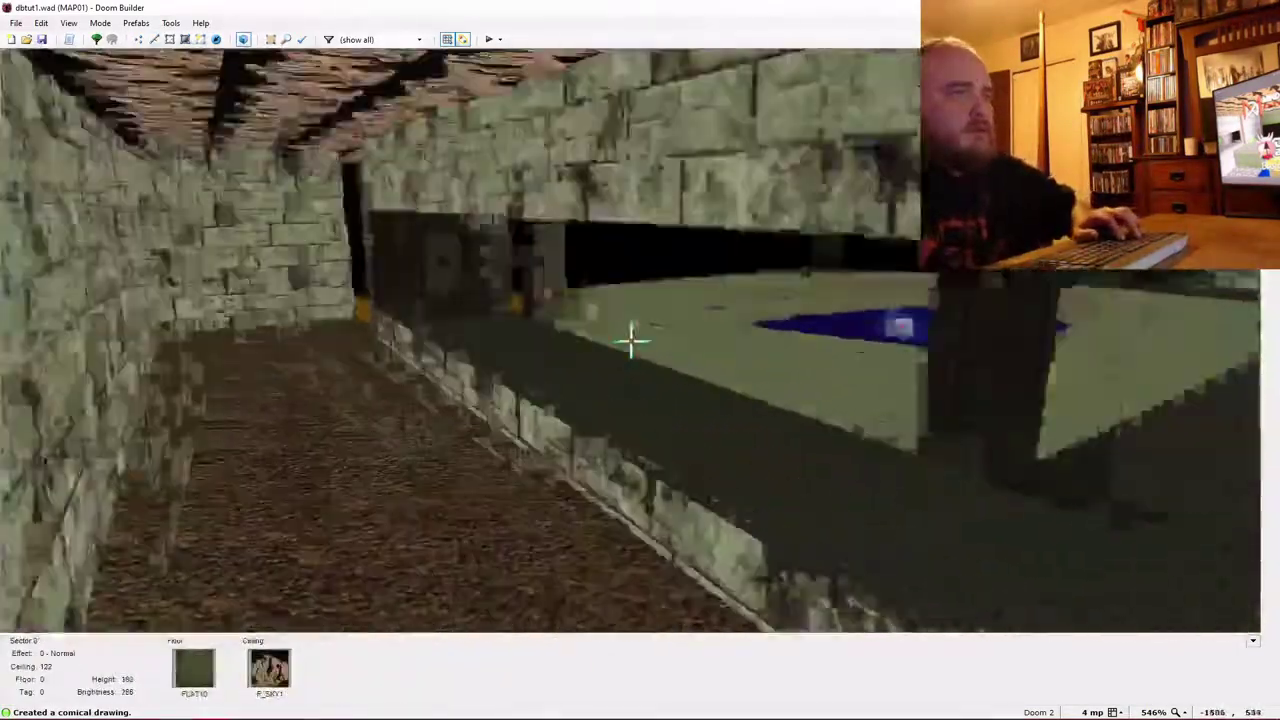
{"action": "key", "text": "e"}
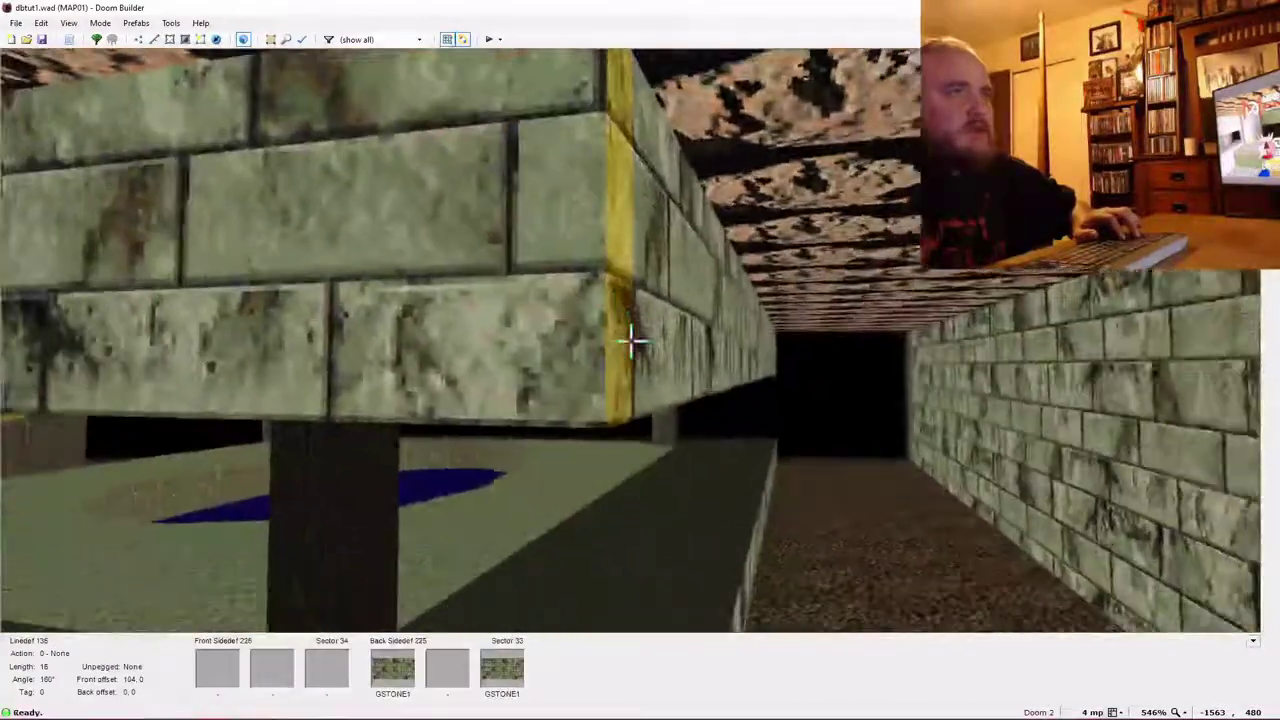
{"action": "scroll", "coordinate": [630, 341], "scroll_direction": "up", "scroll_amount": 3}
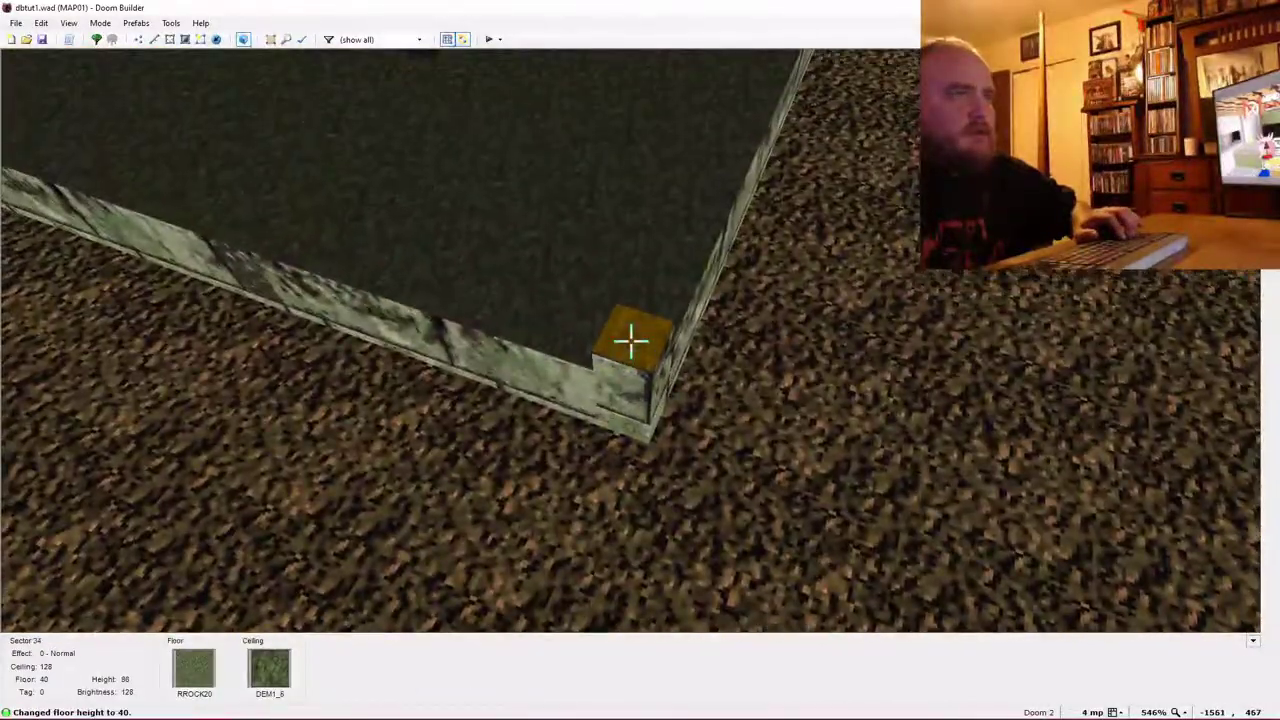
{"action": "scroll", "coordinate": [630, 341], "scroll_direction": "up", "scroll_amount": 1}
{"action": "scroll", "coordinate": [630, 341], "scroll_direction": "up", "scroll_amount": 1}
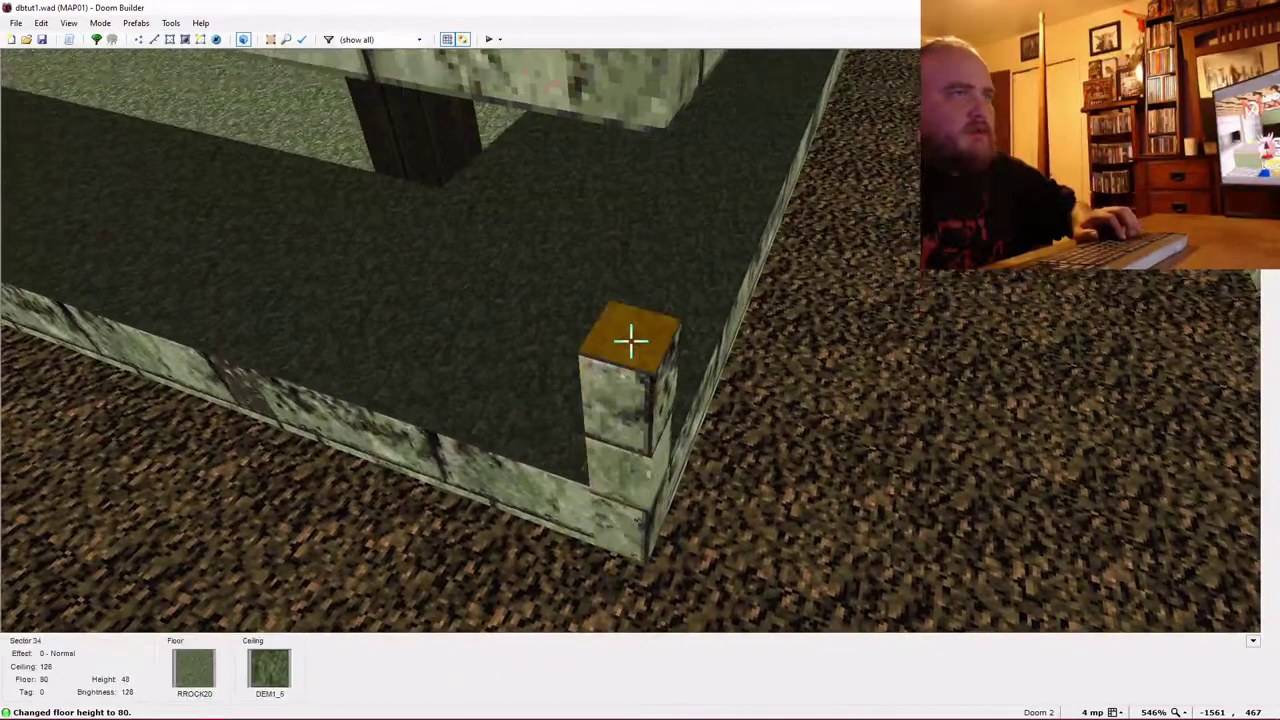
{"action": "scroll", "coordinate": [630, 341], "scroll_direction": "up", "scroll_amount": 3}
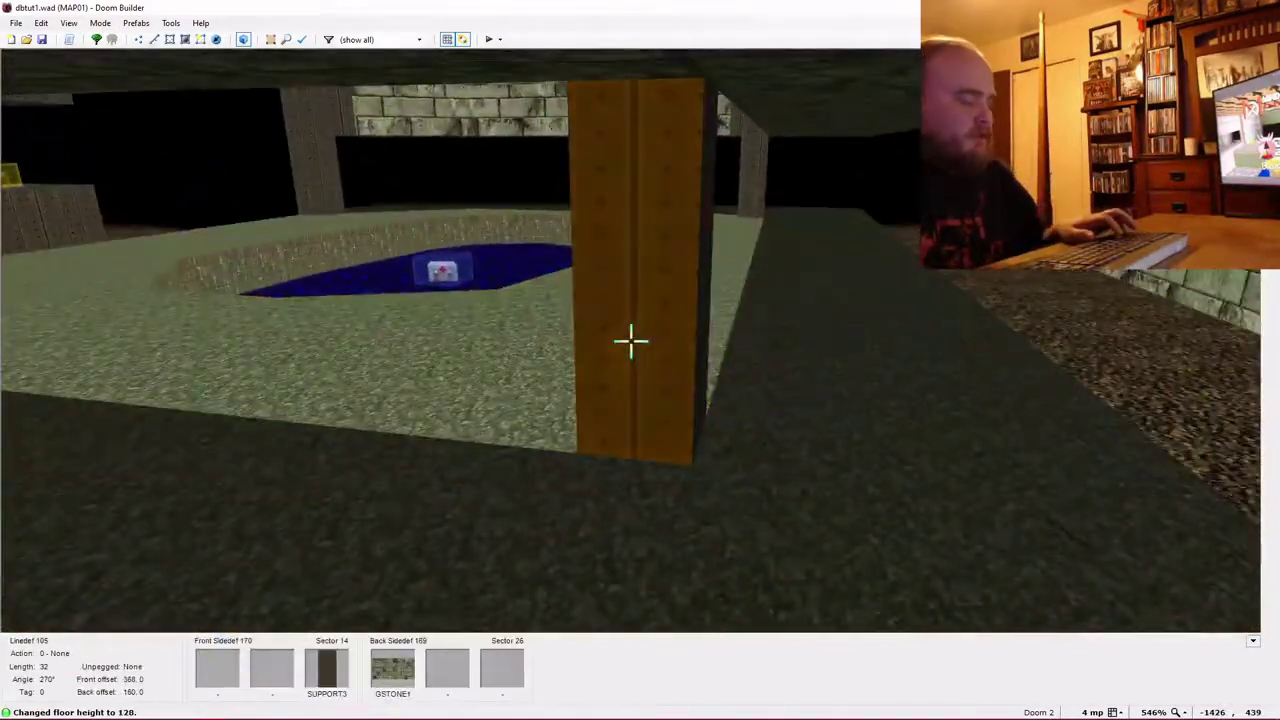
Copy the SUPPORT3 texture from the courtyard support and paste it onto the north-western corner pillar's faces and the wall sections above.
{"action": "key", "text": "ctrl+c"}
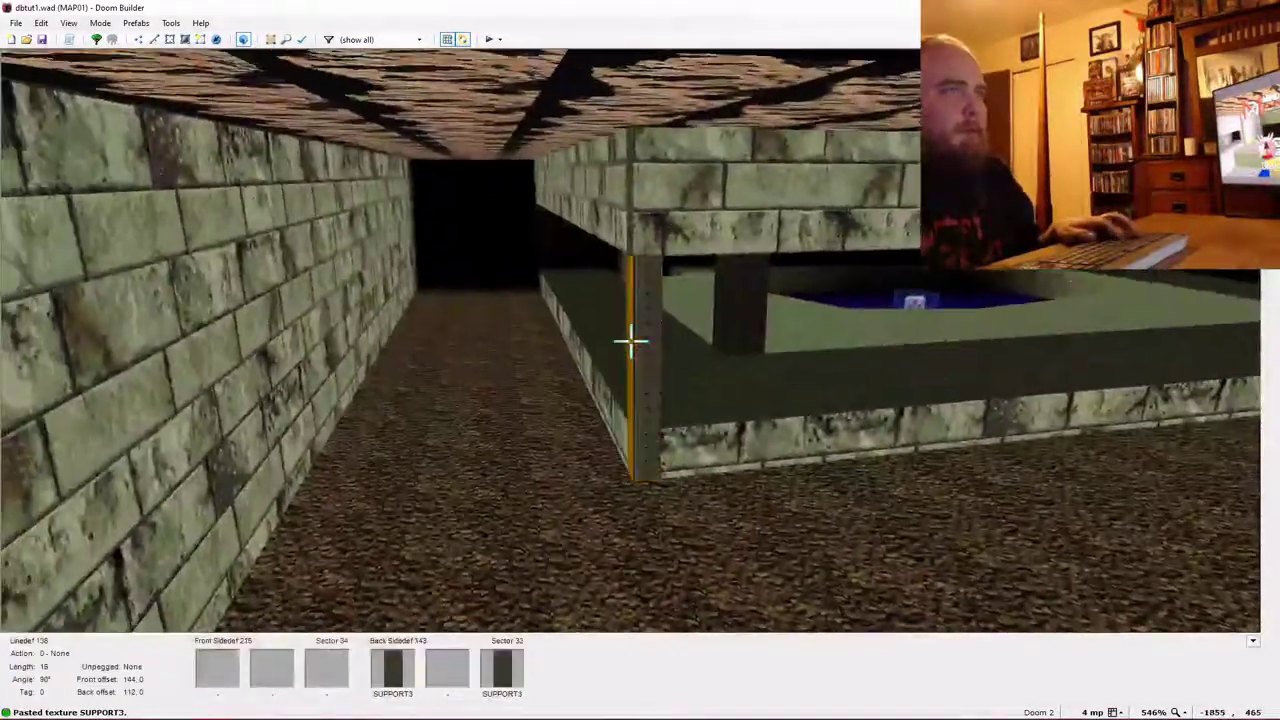
{"action": "key", "text": "f"}
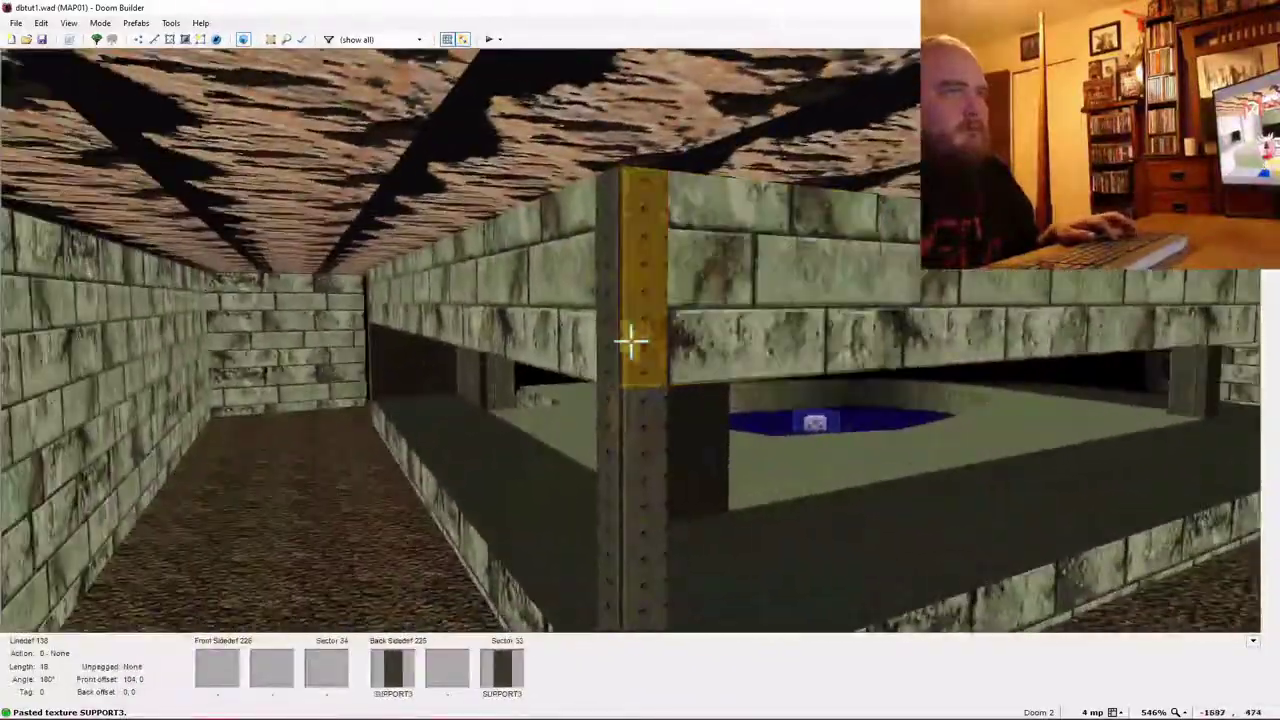
Raise the small south-western corner sector into a pillar and paste SUPPORT3 onto its faces and the sections above.
{"action": "key", "text": "f"}
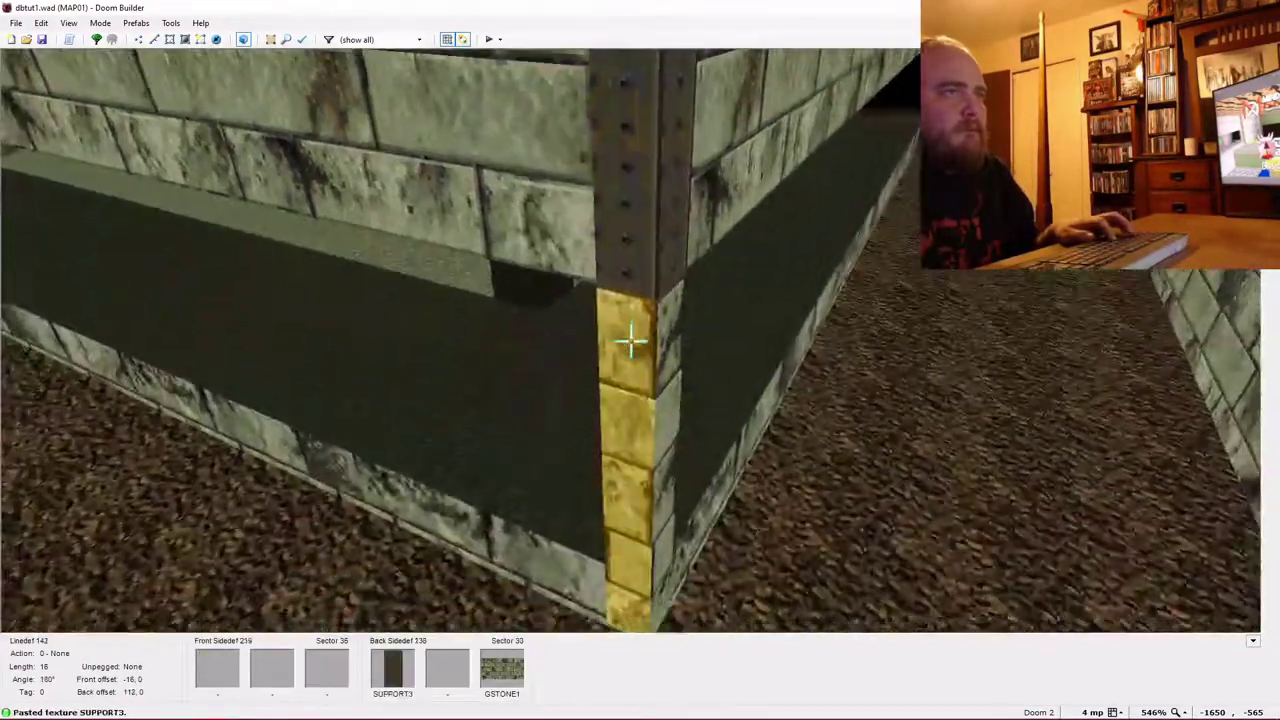
{"action": "key", "text": "e"}
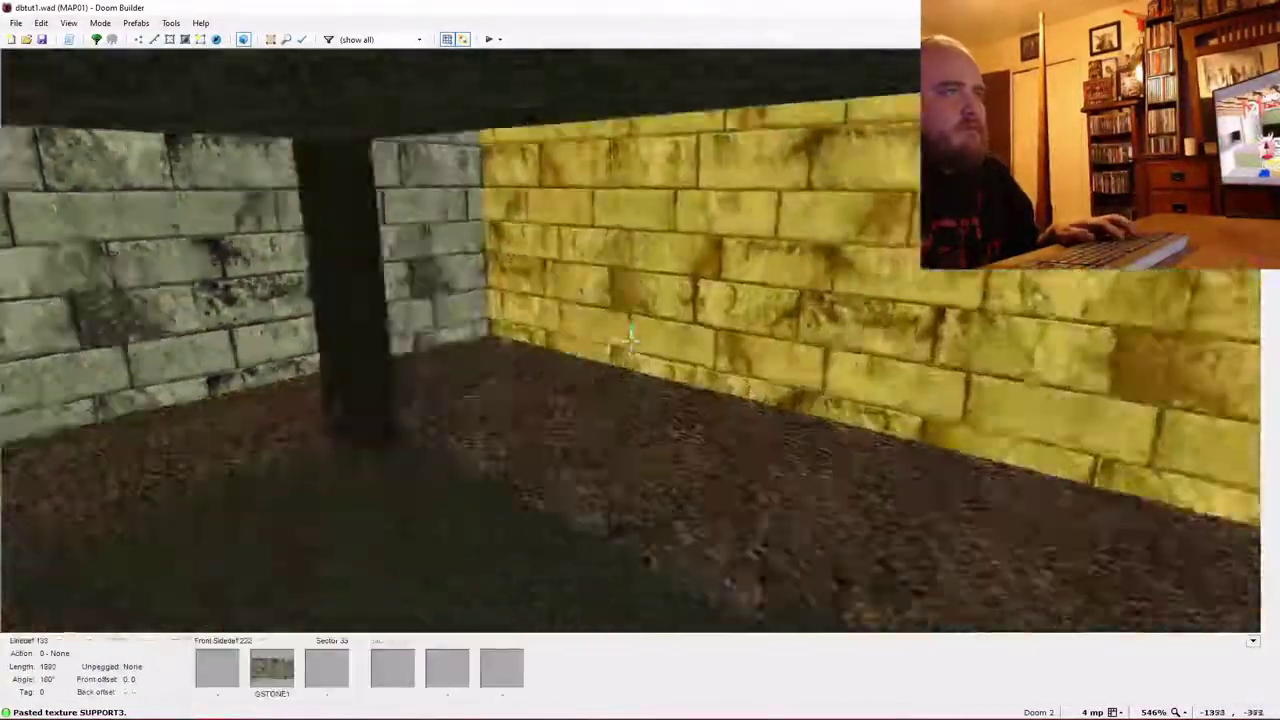
{"action": "key", "text": "f"}
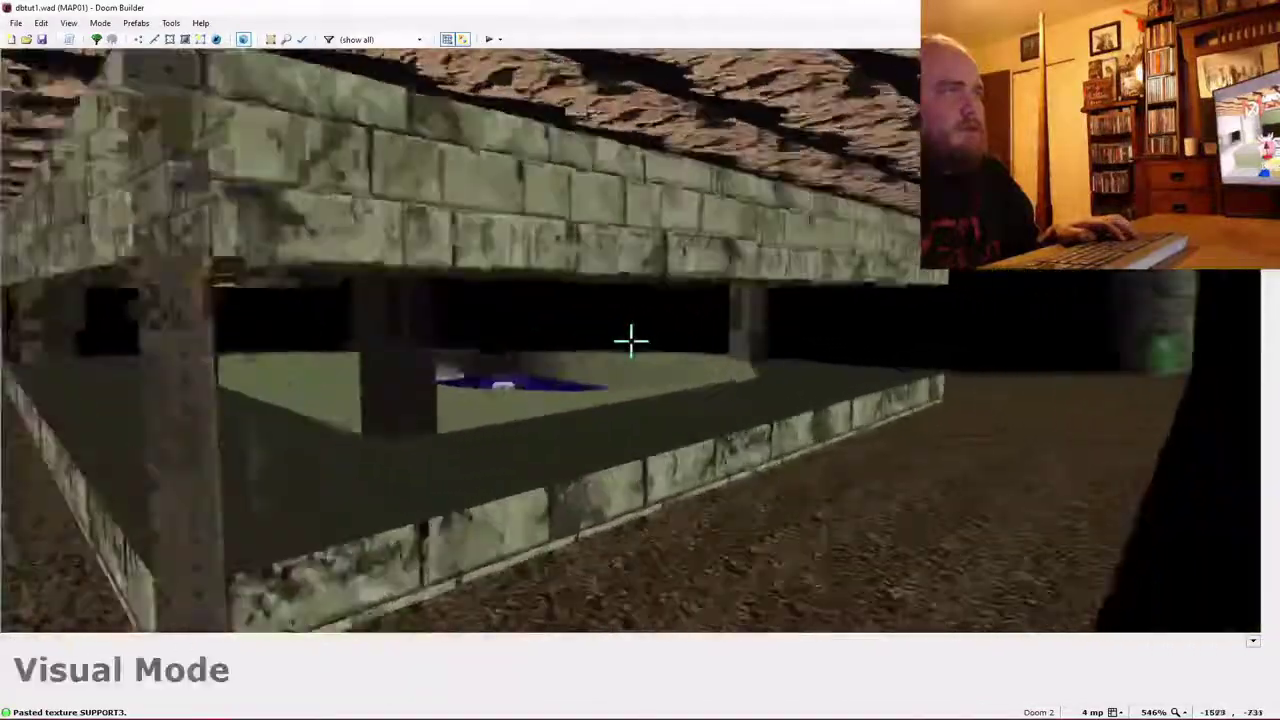
Raise the small south-eastern corner sector's floor to 128 and paste SUPPORT3 onto the pillar's outer faces and the sections above.
{"action": "key", "text": "e"}
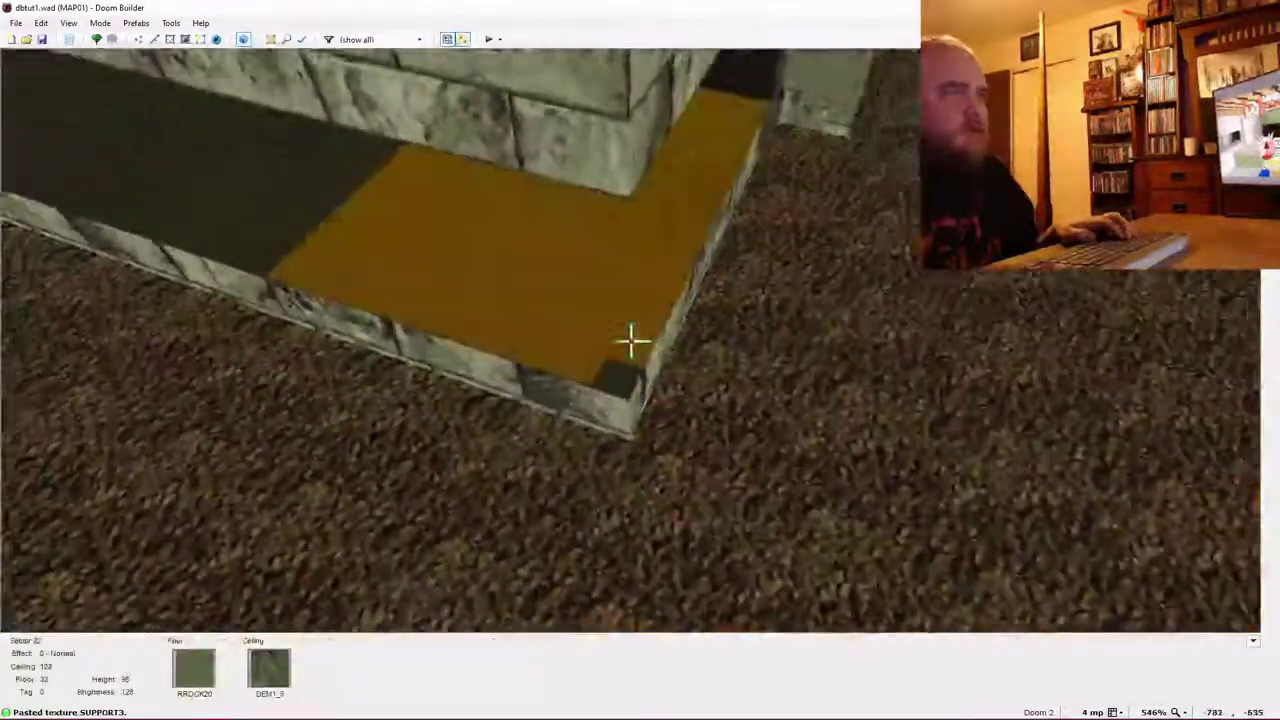
{"action": "scroll", "coordinate": [630, 341], "scroll_direction": "up", "scroll_amount": 2}
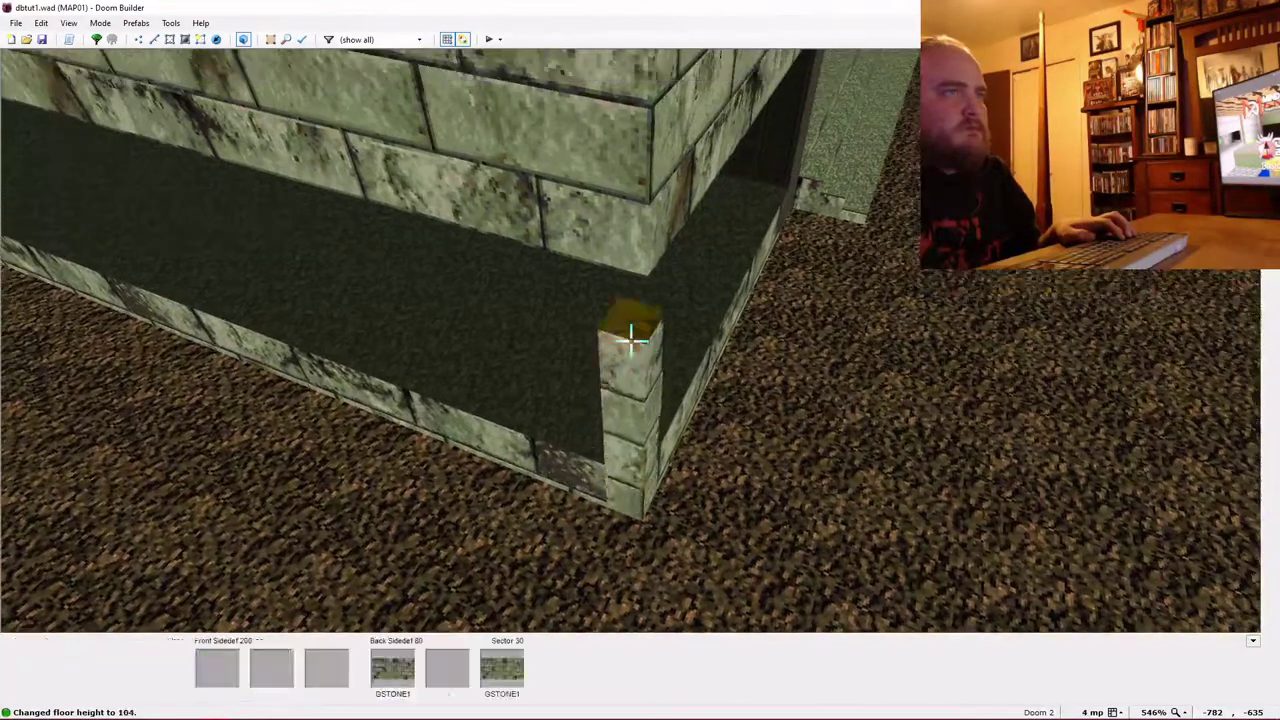
{"action": "scroll", "coordinate": [630, 341], "scroll_direction": "up", "scroll_amount": 3}
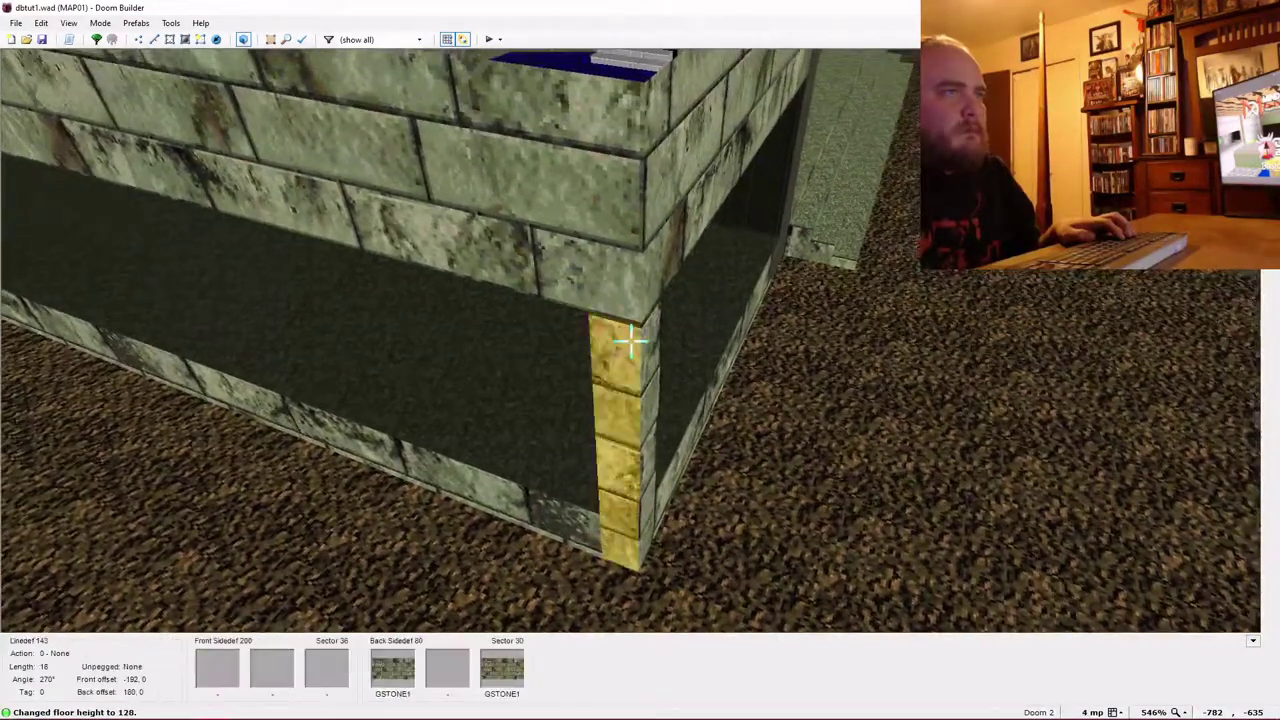
{"action": "key", "text": "ctrl+v"}
{"action": "key", "text": "ctrl+v"}
{"action": "key", "text": "ctrl+v"}
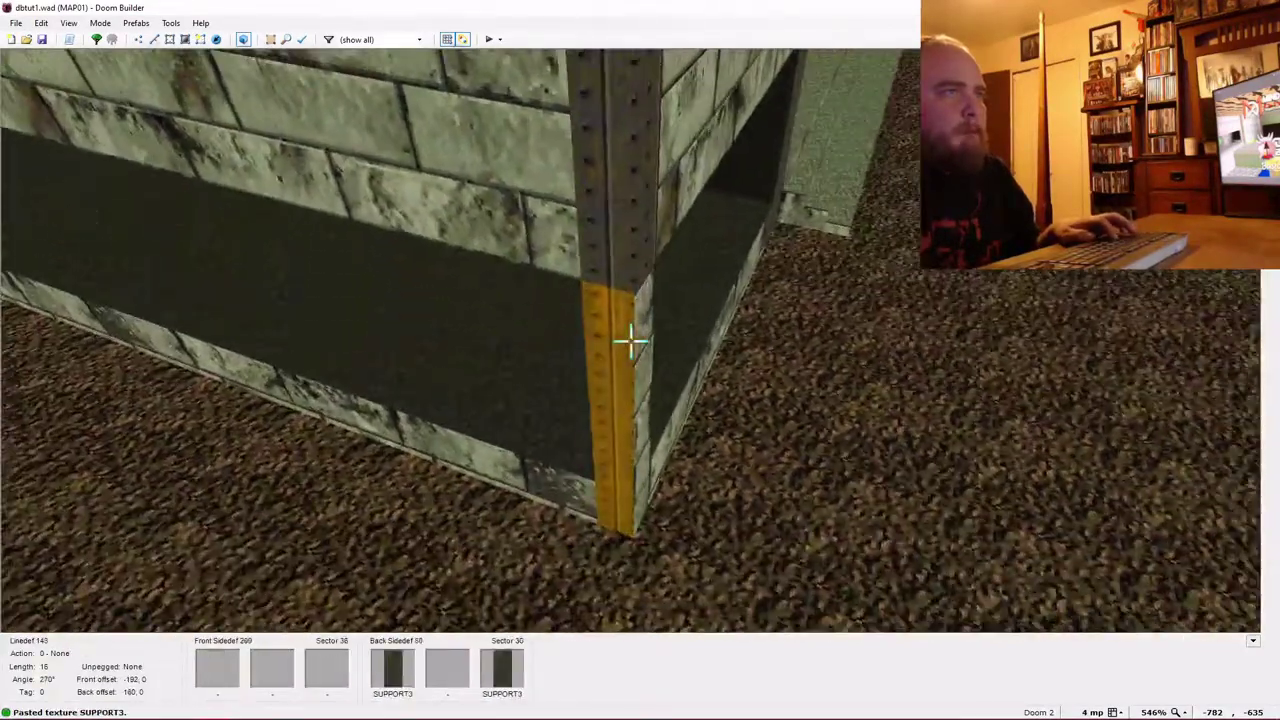
Inspect the new corner pillars from inside the covered walkway and from the outer passages.
{"action": "key", "text": "w"}
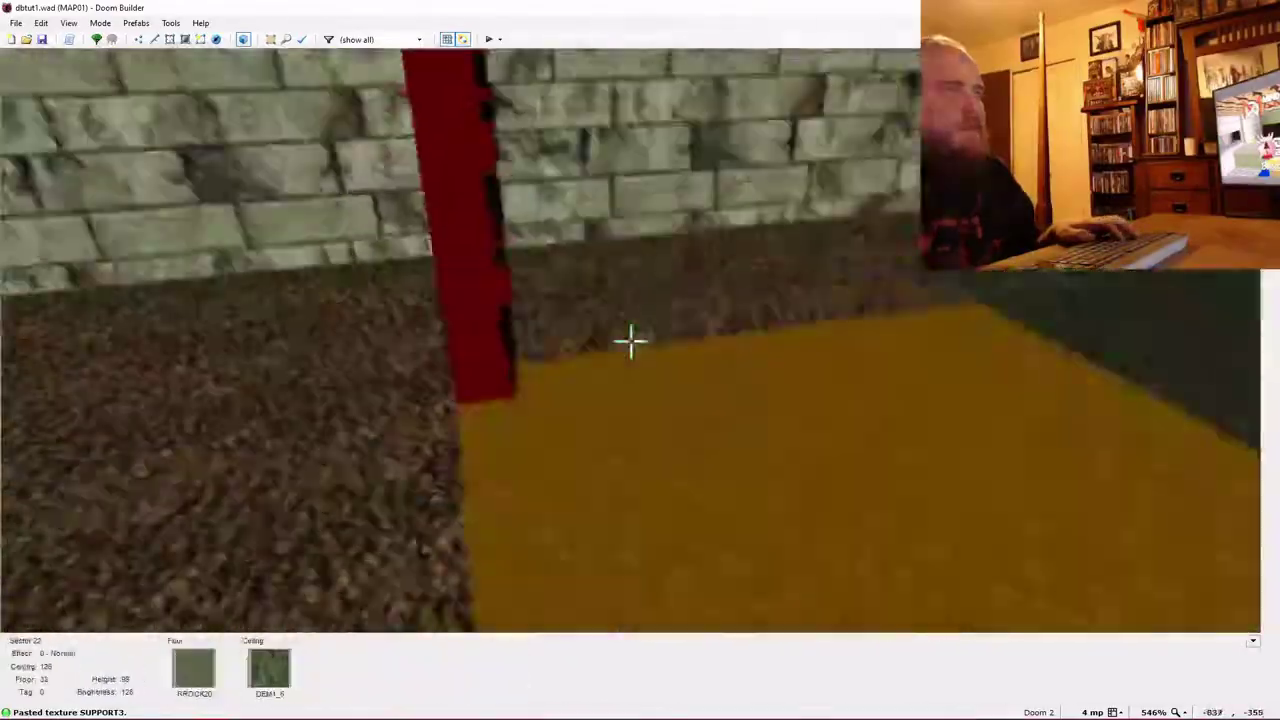
{"action": "key", "text": "w"}
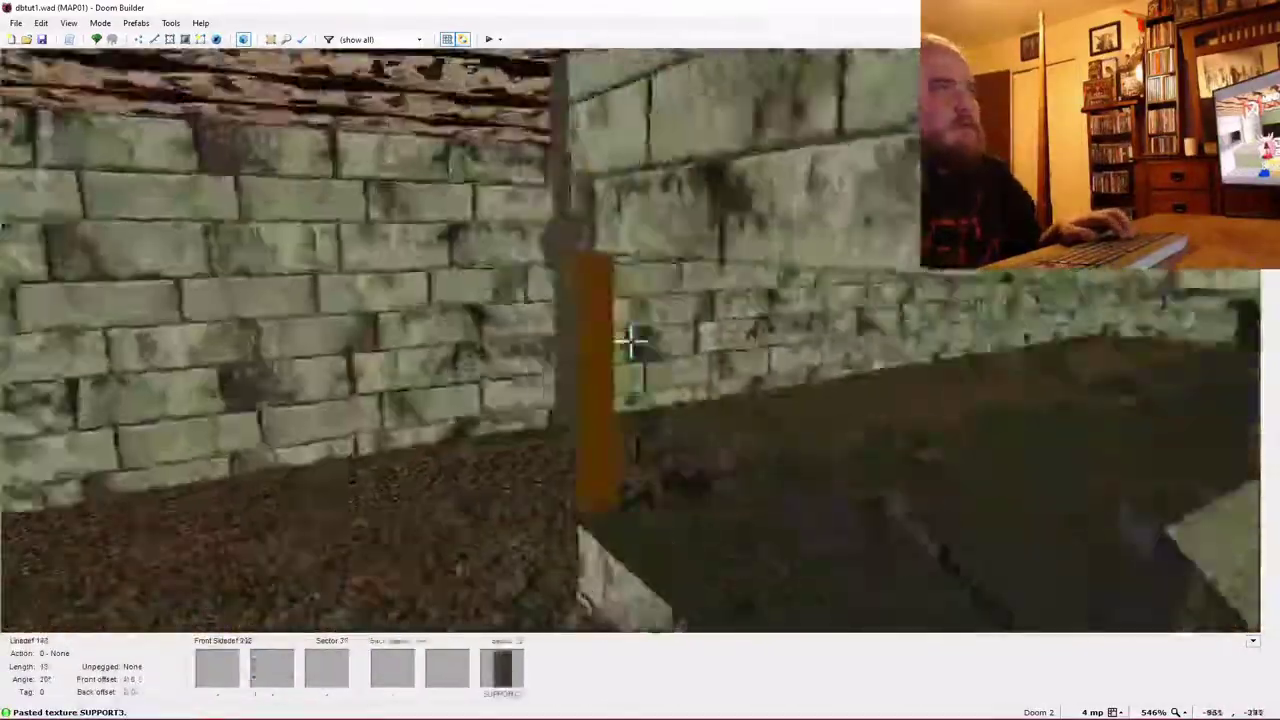
{"action": "key", "text": "w"}
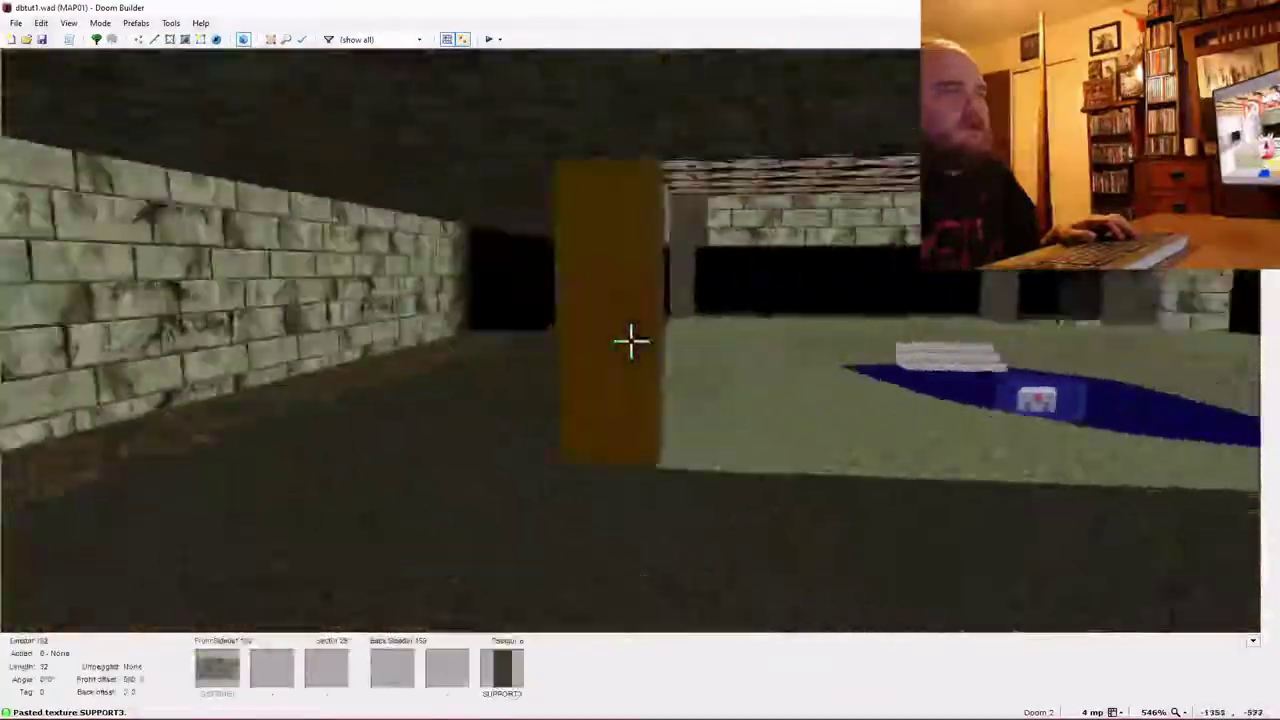
{"action": "key", "text": "q"}
{"action": "key", "text": "w"}
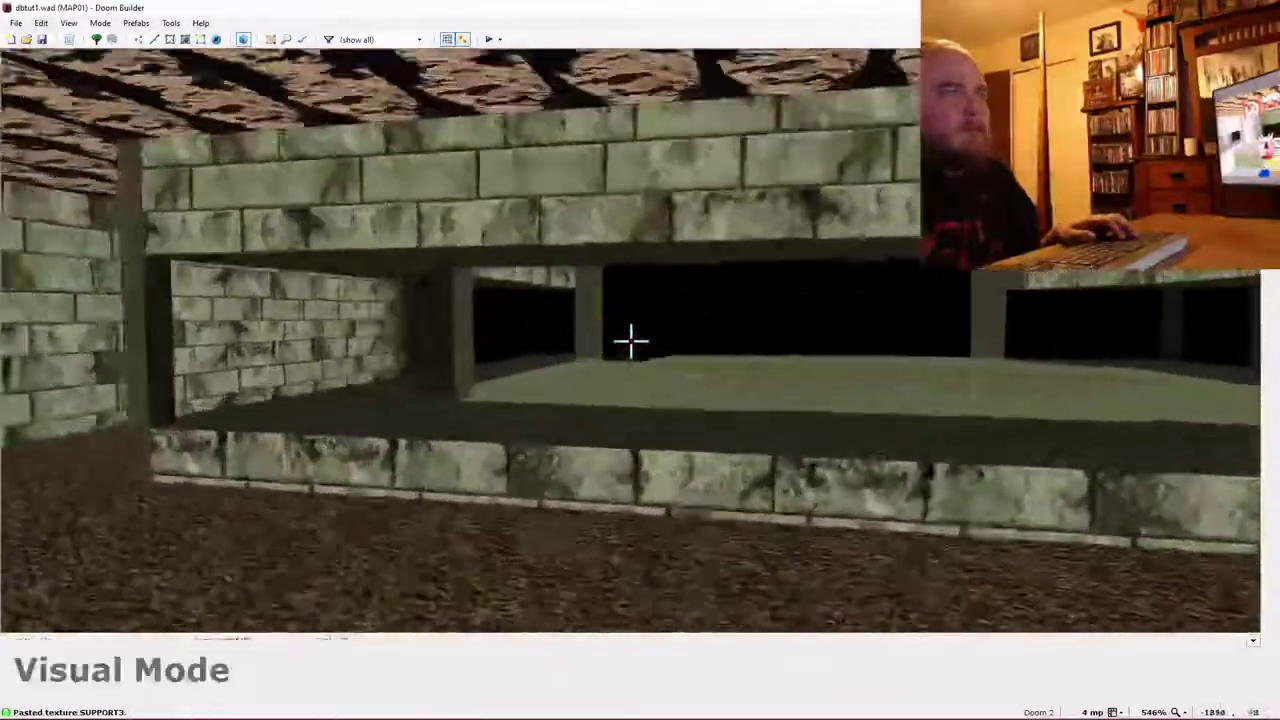
{"action": "key", "text": "w"}
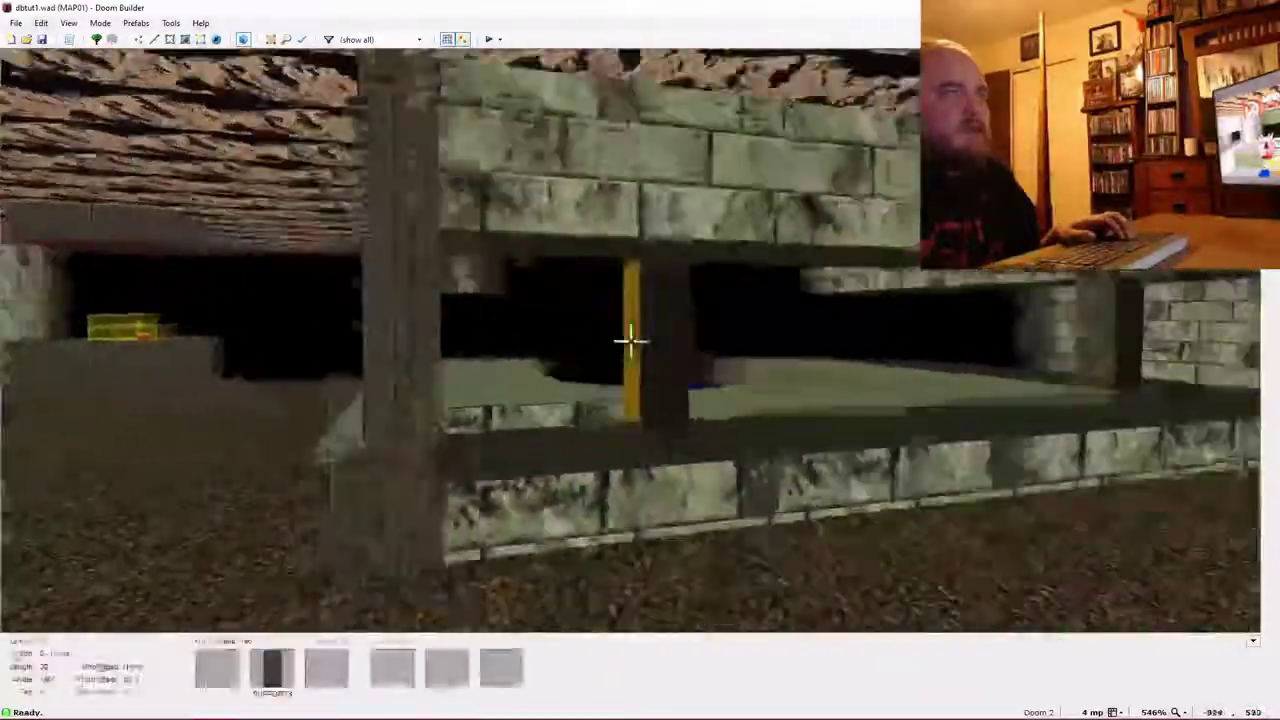
Launch the map in-game and walk around the outer passages and onto the covered walkway to check the SUPPORT3 corner pillars.
{"action": "key", "text": "q"}
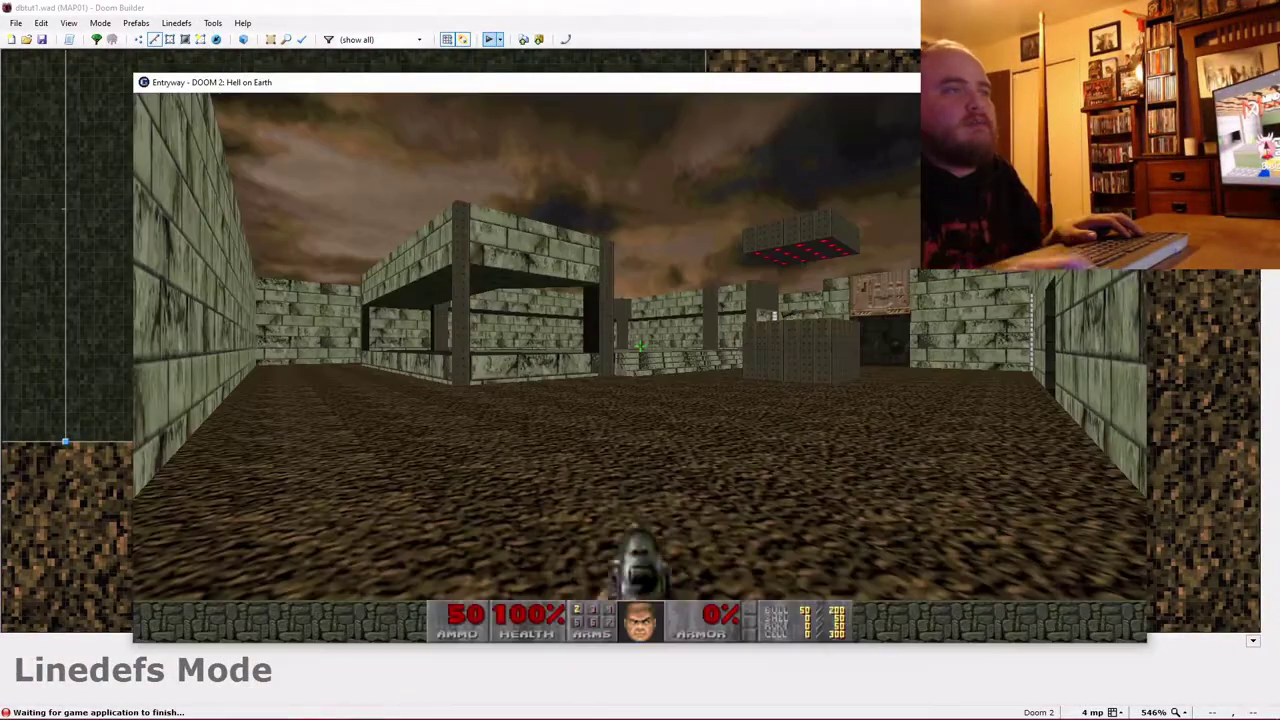
{"action": "key", "text": "w"}
{"action": "key", "text": "w"}
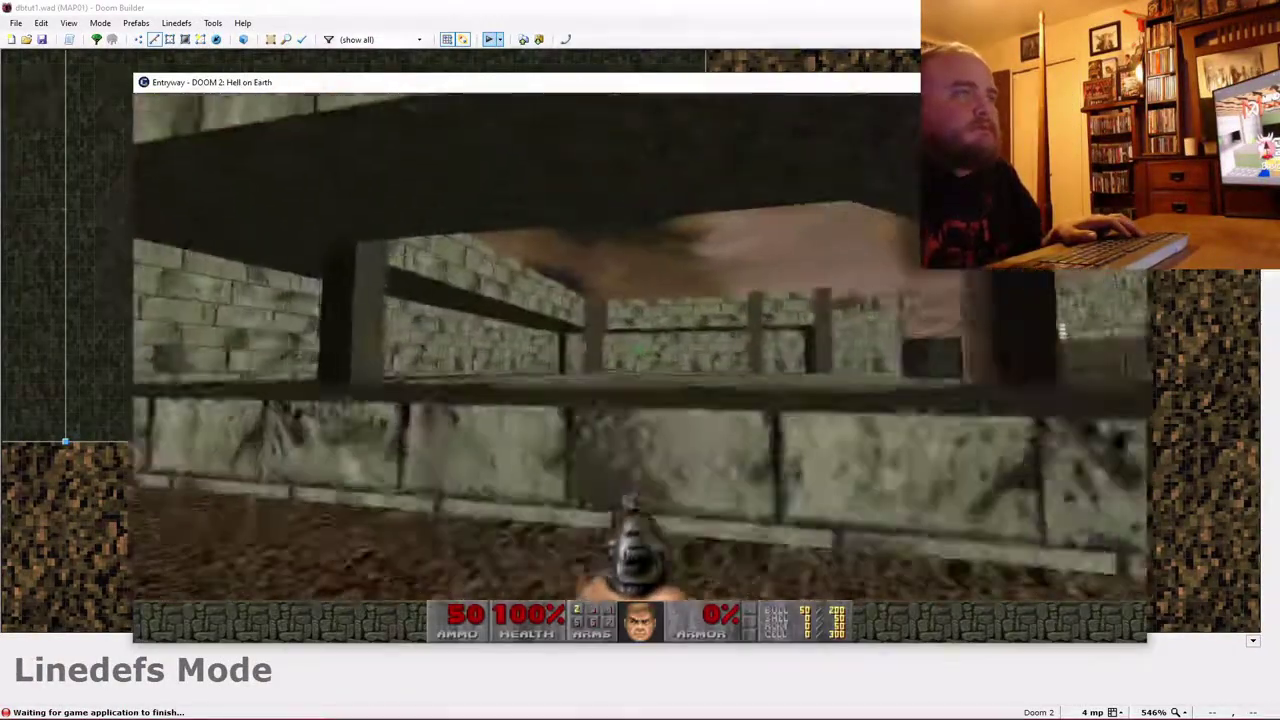
{"action": "key", "text": "a"}
{"action": "key", "text": "a"}
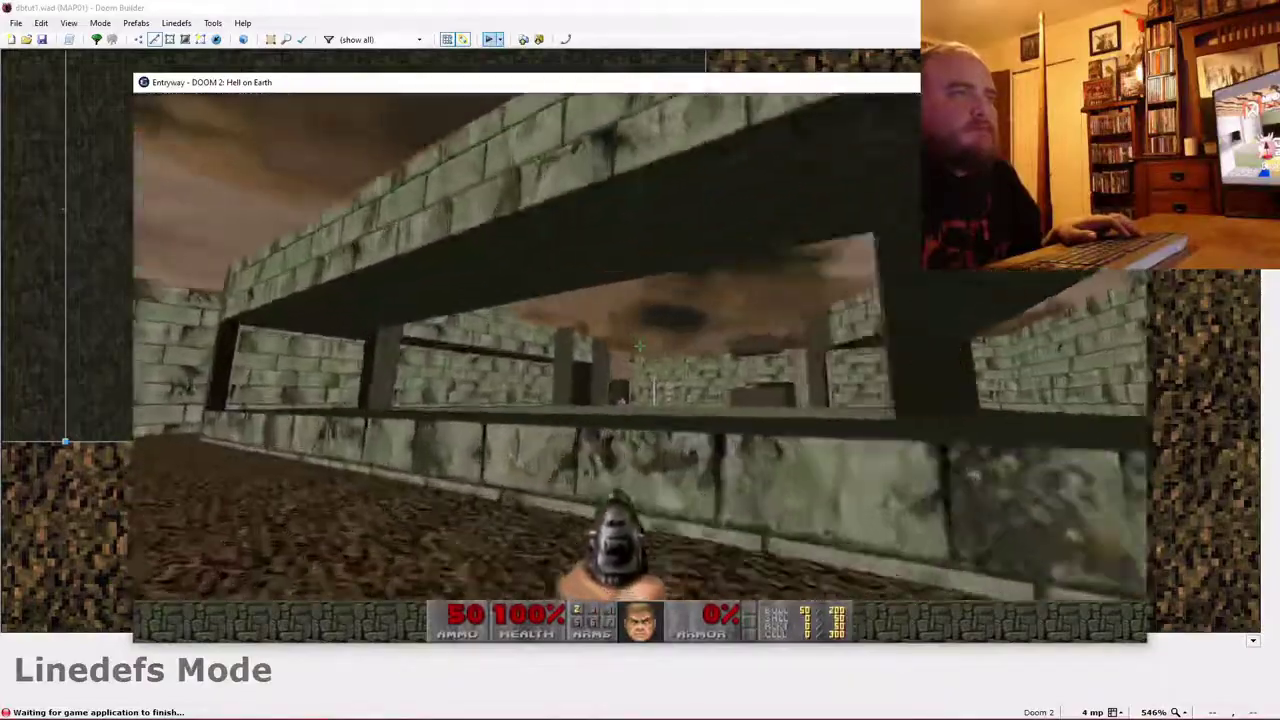
{"action": "key", "text": "w"}
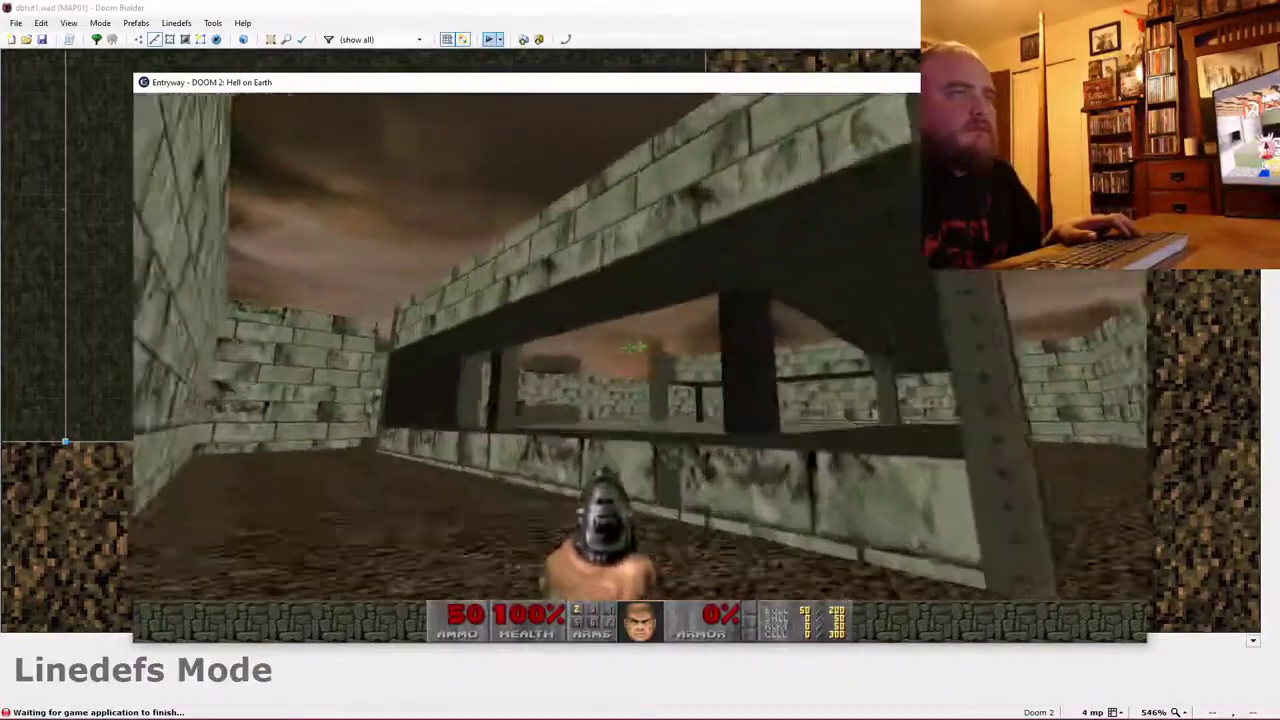
{"action": "key", "text": "d"}
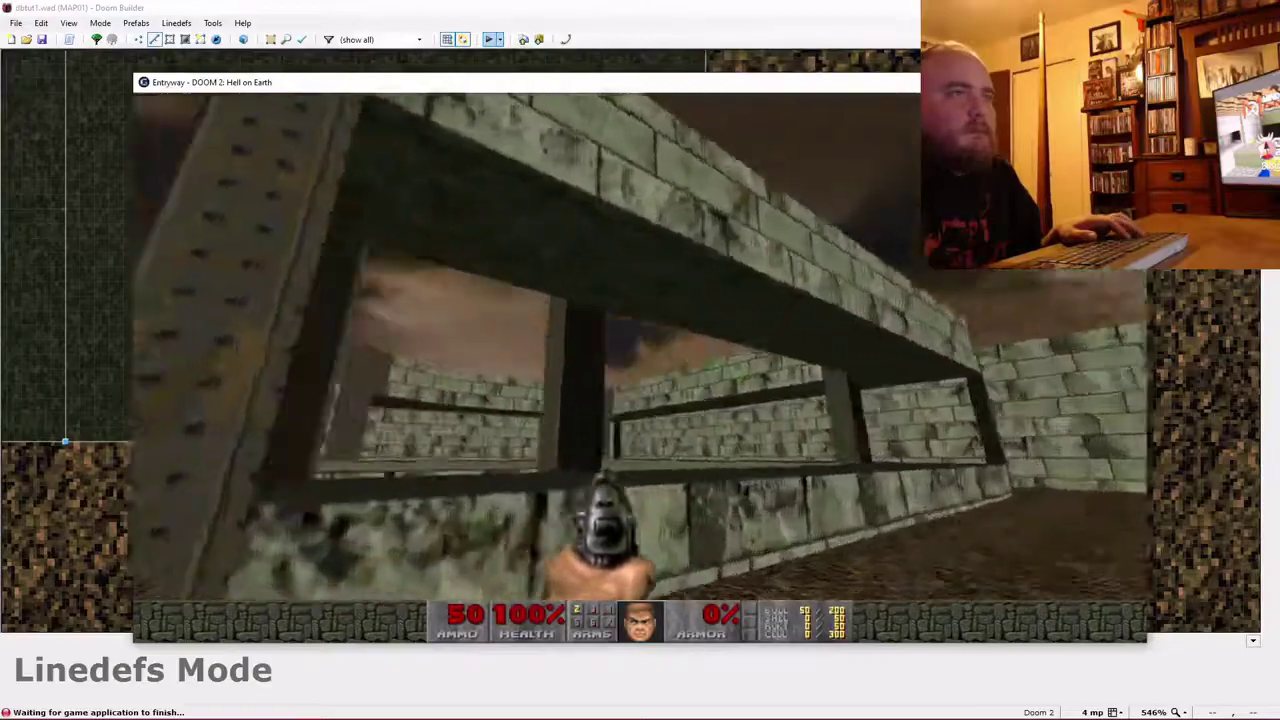
{"action": "key", "text": "w"}
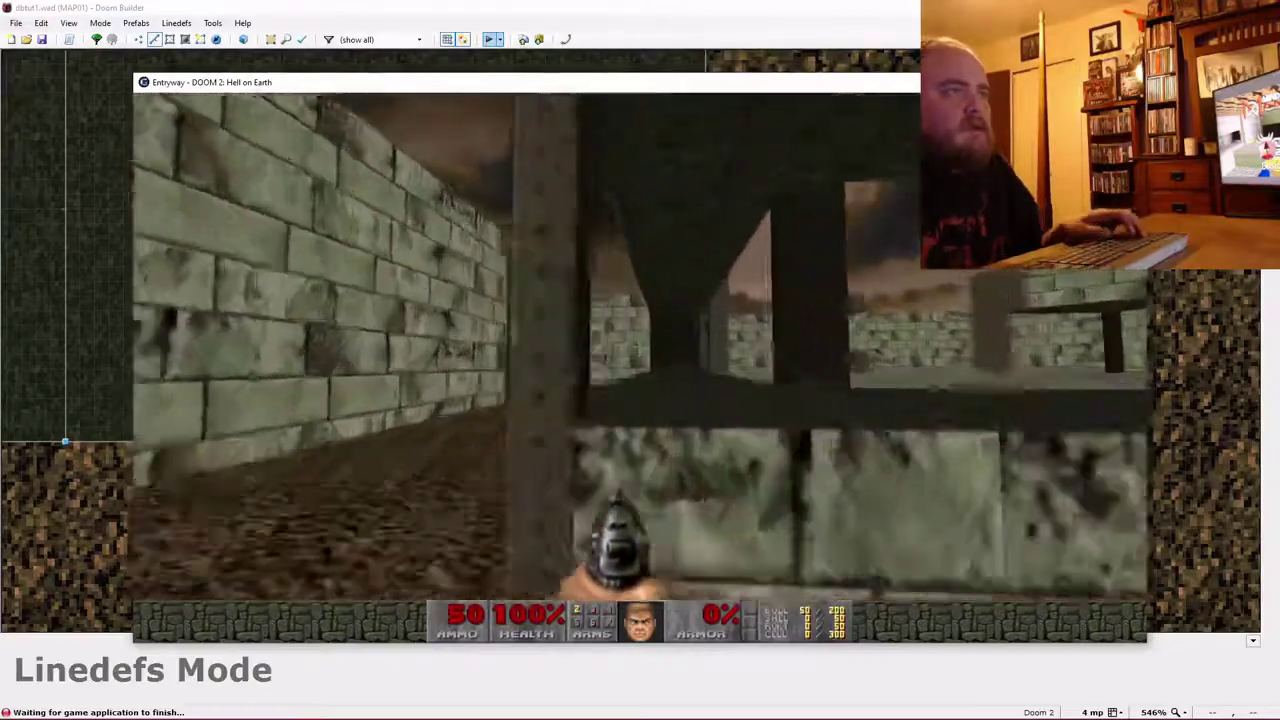
{"action": "key", "text": "w"}
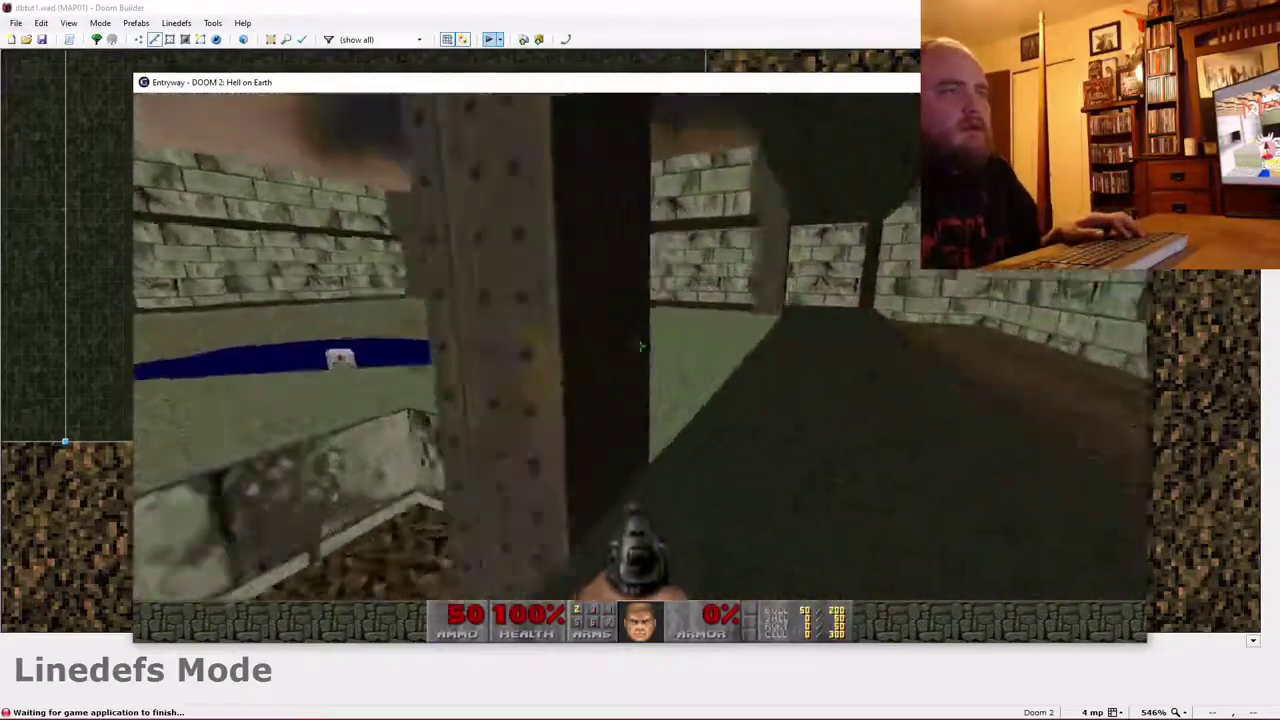
{"action": "key", "text": "w"}
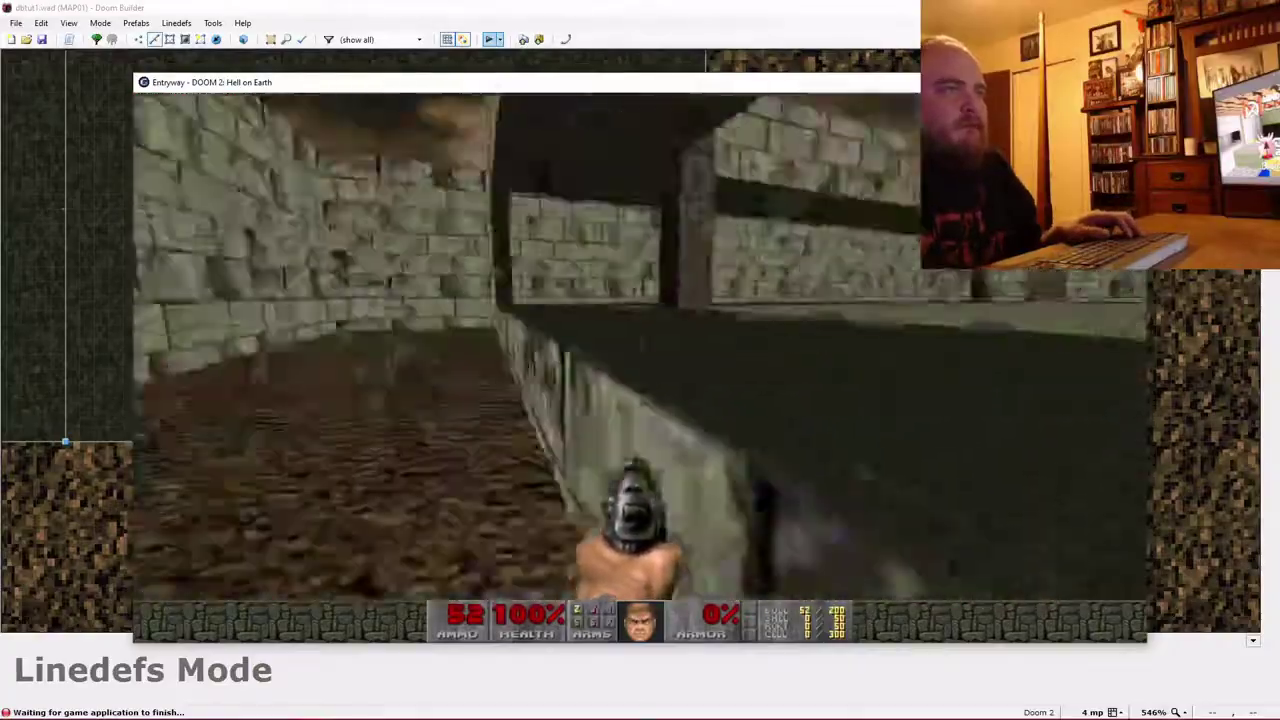
Walk through the remaining outer passages back to the open courtyard, checking the walkway's outer walls and corner pillars in-game.
{"action": "key", "text": "Right"}
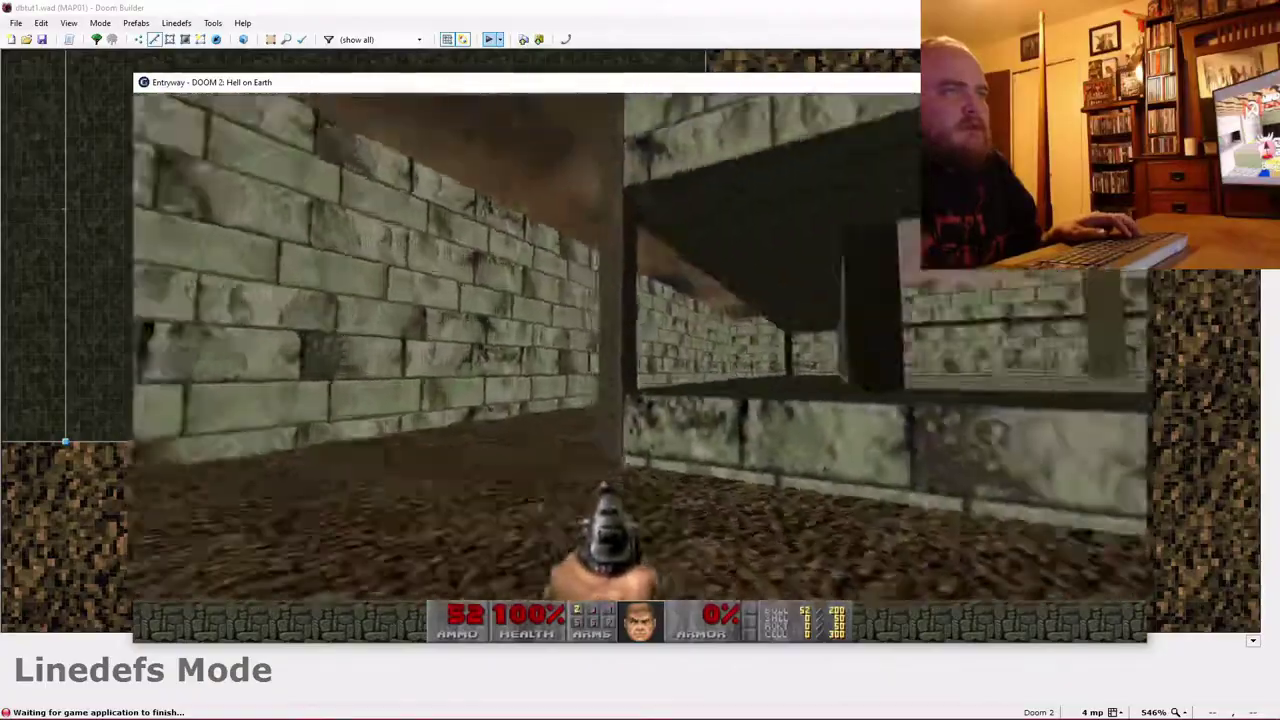
{"action": "key", "text": "w"}
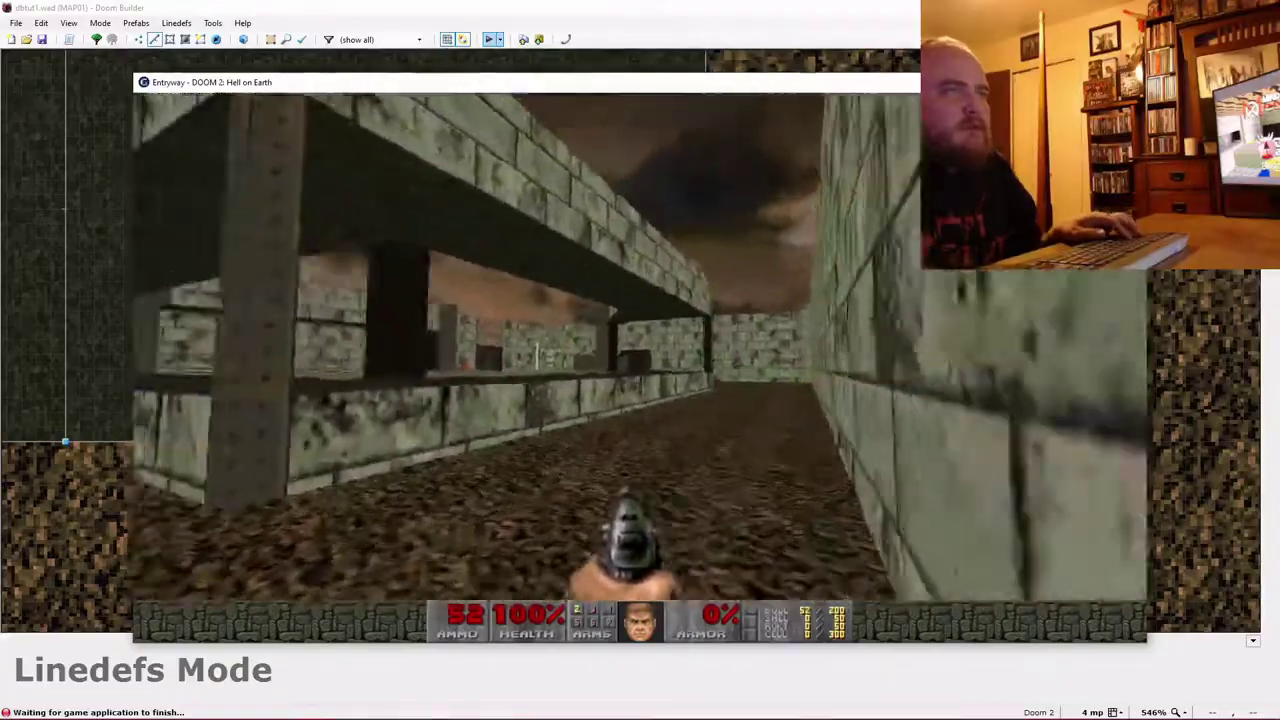
{"action": "key", "text": "w"}
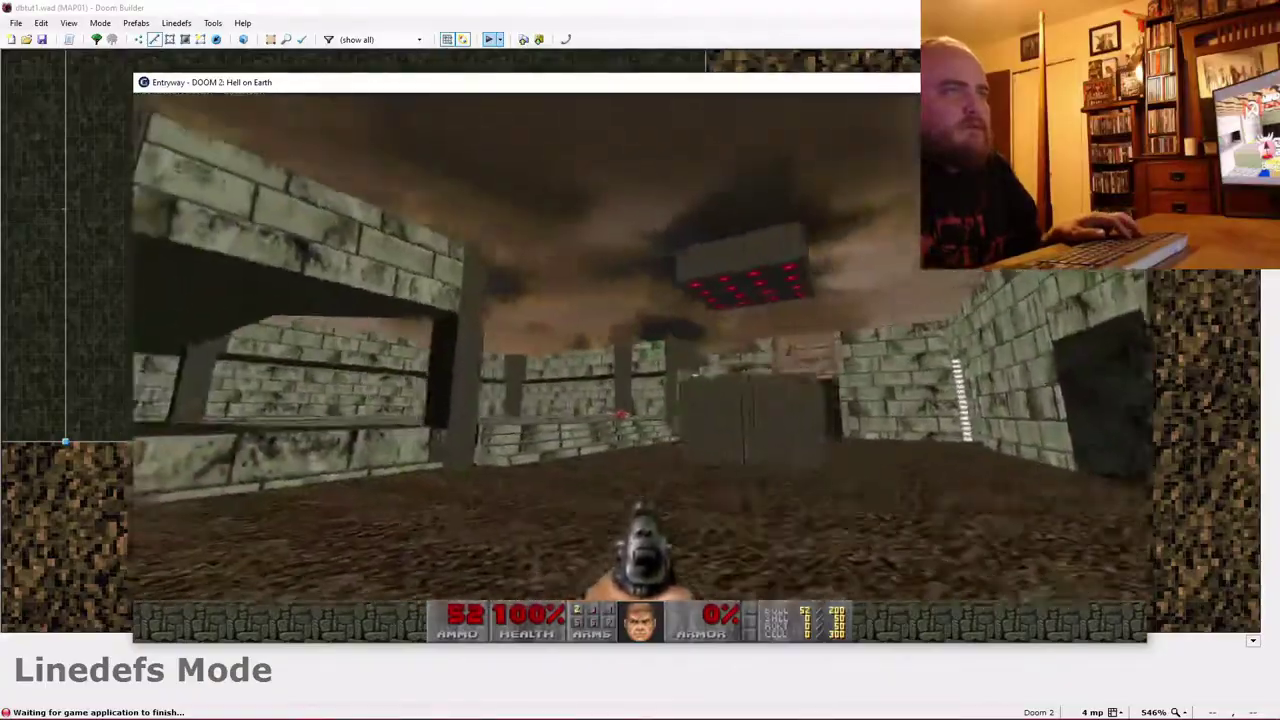
{"action": "key", "text": "w"}
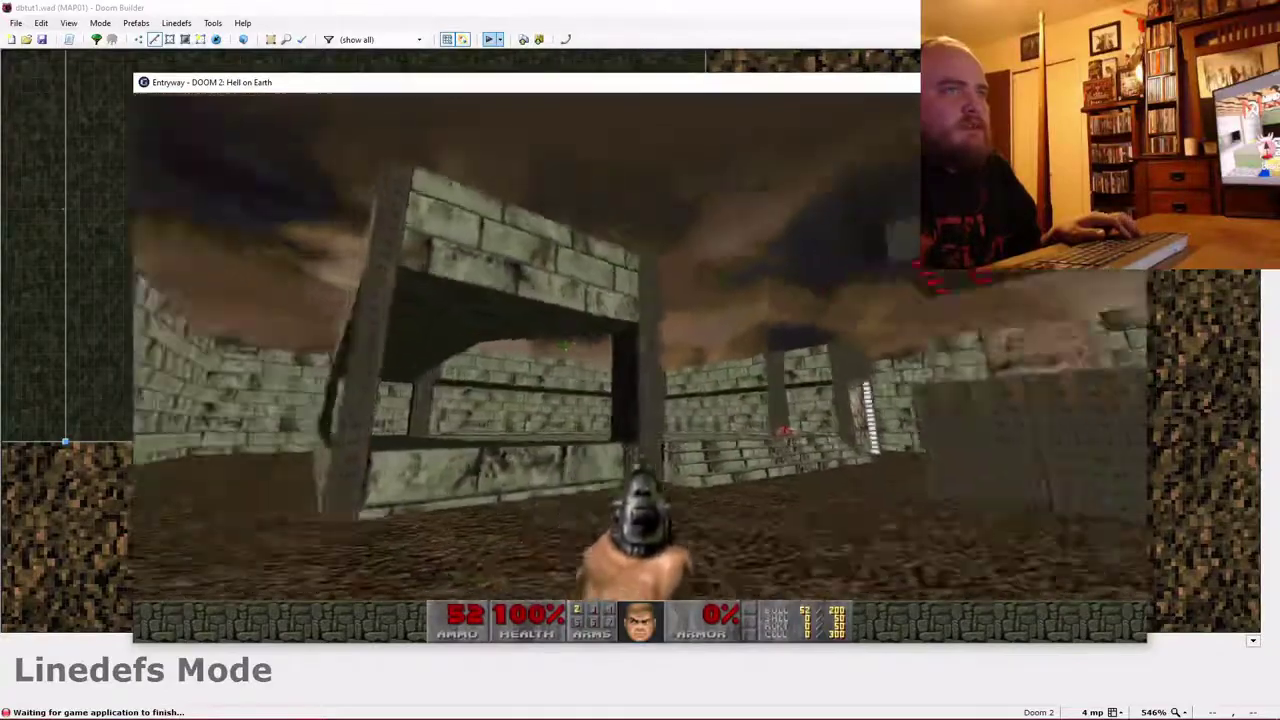
{"action": "key", "text": "Right"}
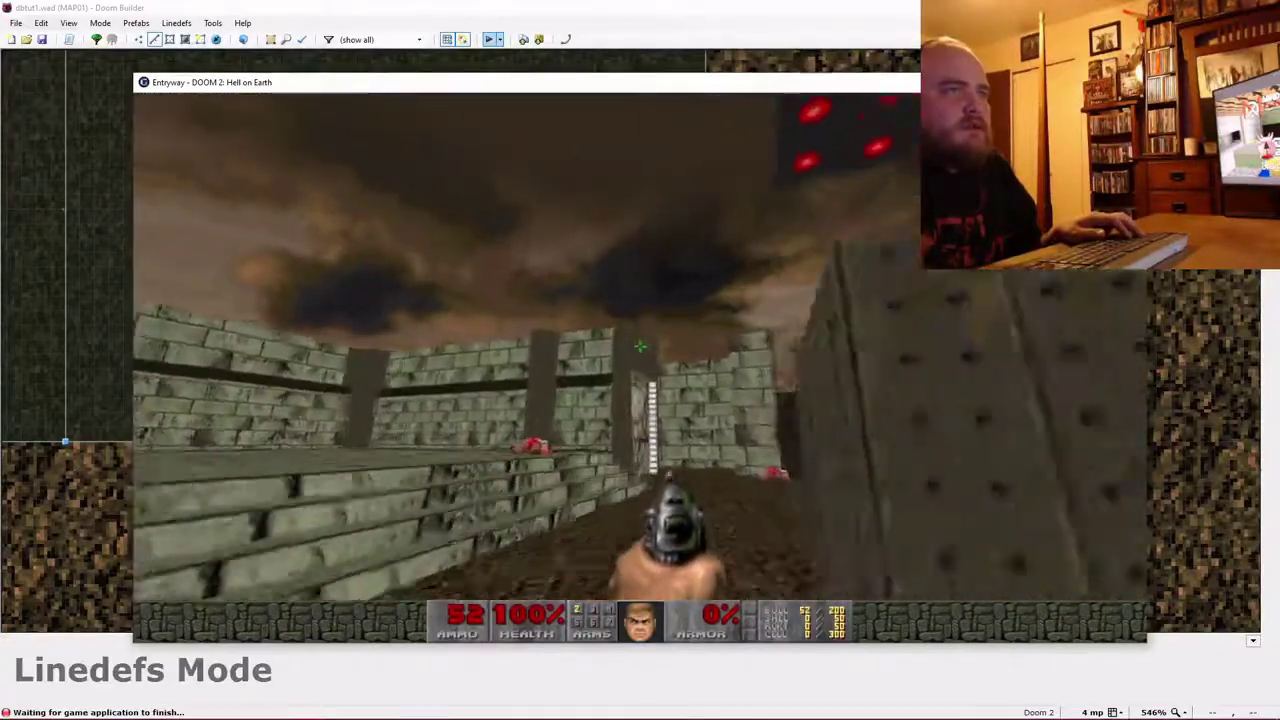
Examine the hanging red-lit ceiling block, the metal platform below it and the walkway's courtyard end in-game.
{"action": "key", "text": "d"}
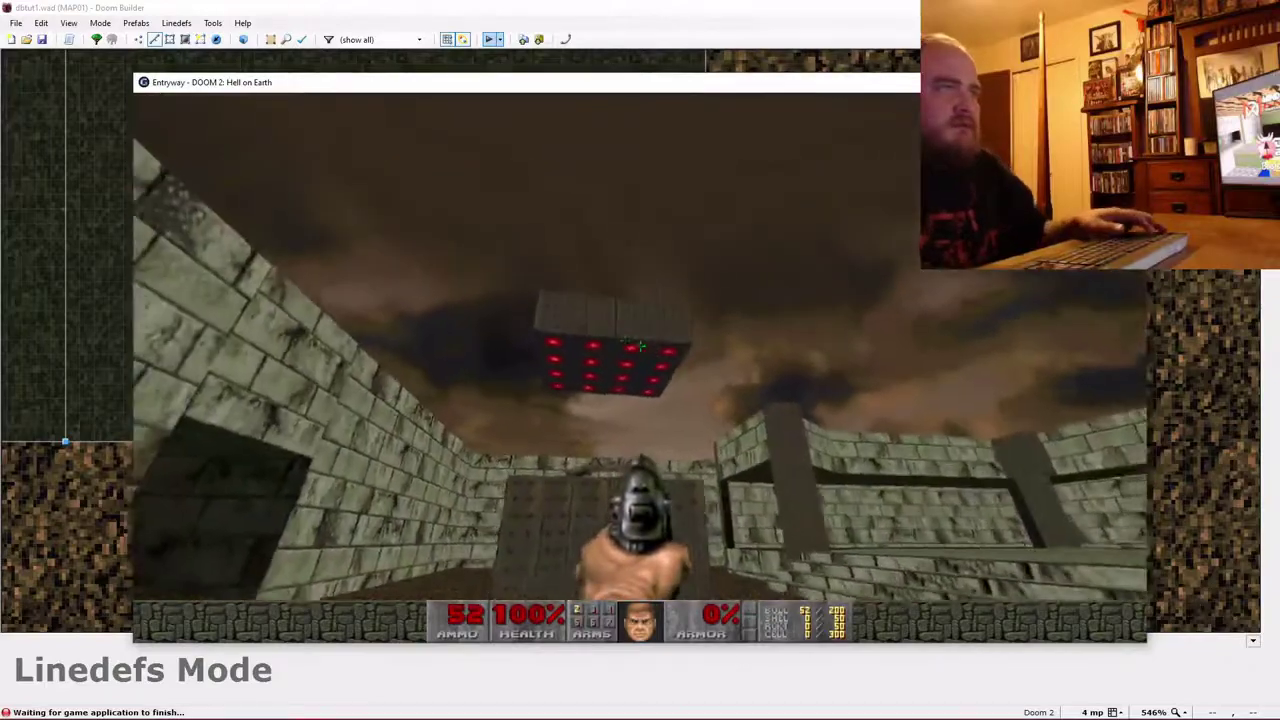
{"action": "key", "text": "w"}
{"action": "key", "text": "w"}
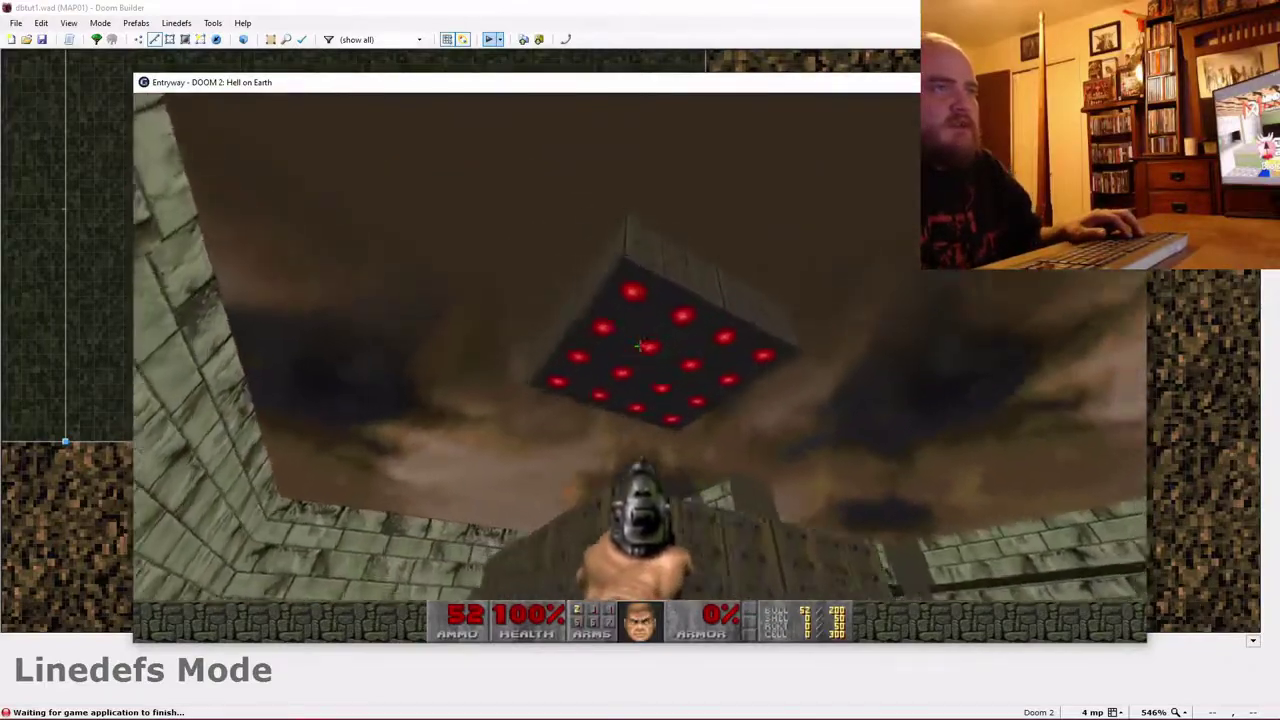
{"action": "key", "text": "d"}
{"action": "key", "text": "w"}
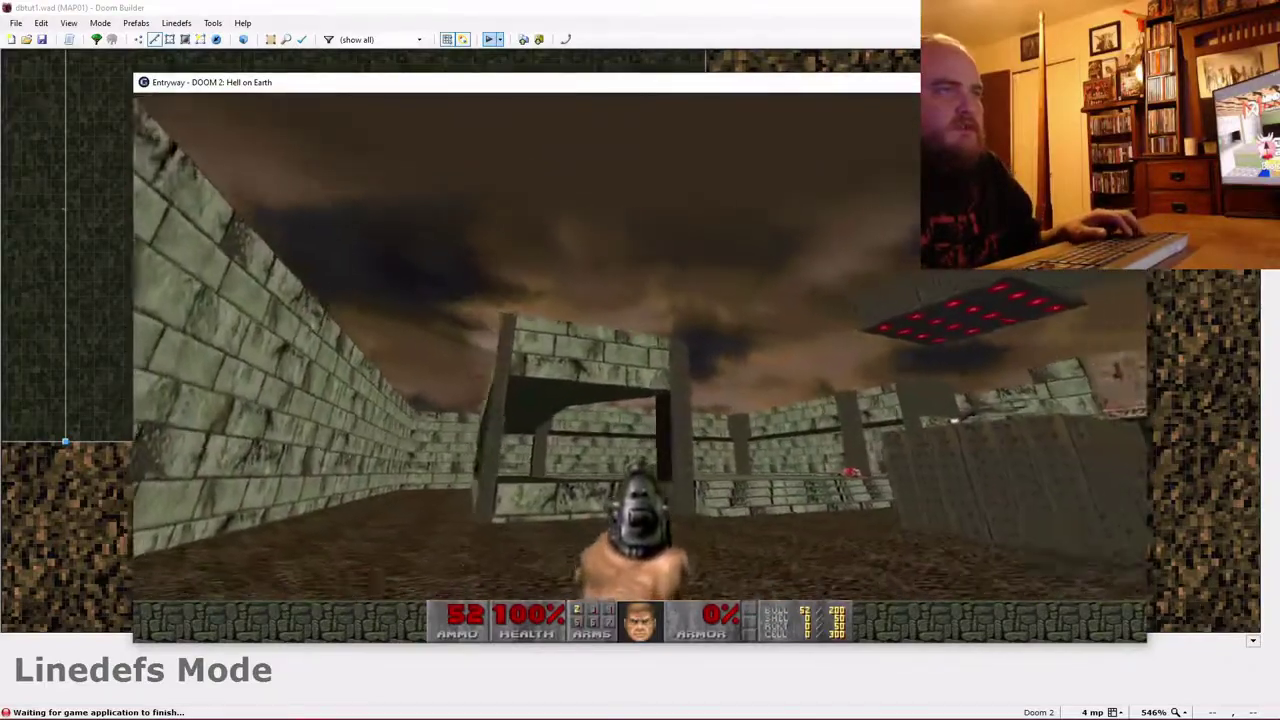
{"action": "key", "text": "w"}
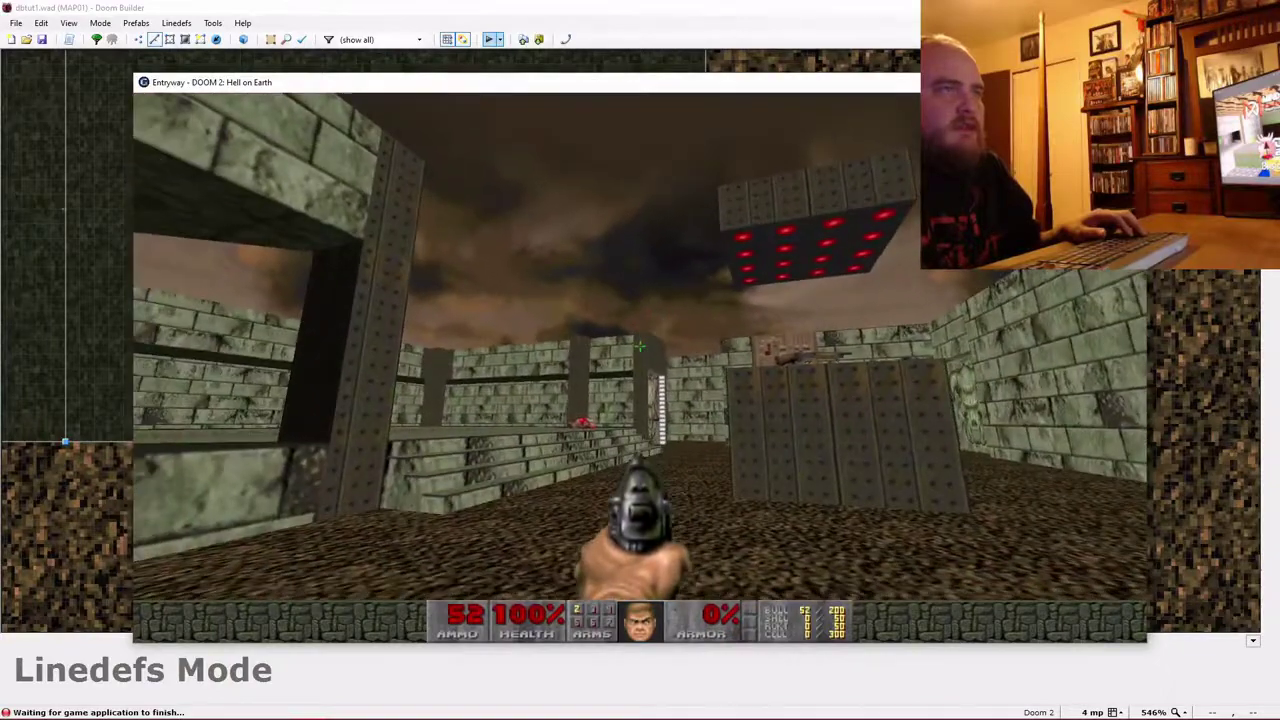
Quit the test game and return to the map editor.
{"action": "key", "text": "Escape"}
{"action": "key", "text": "Up"}
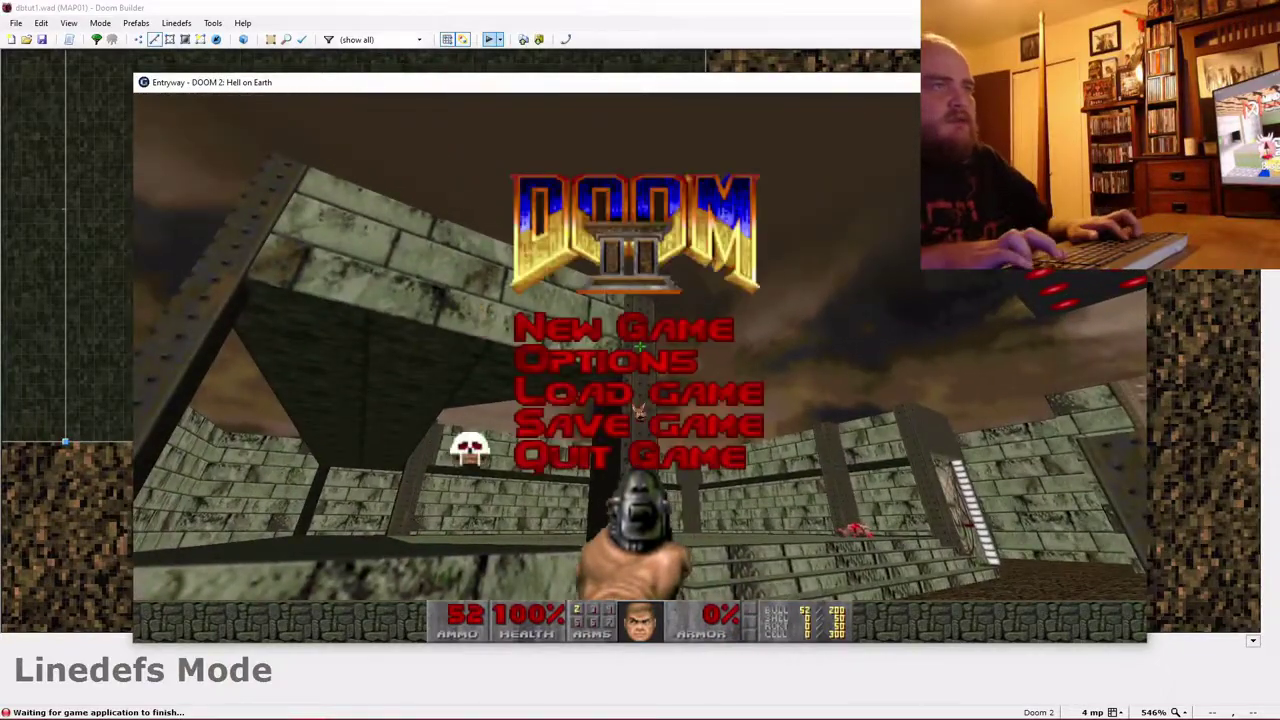
{"action": "key", "text": "Return"}
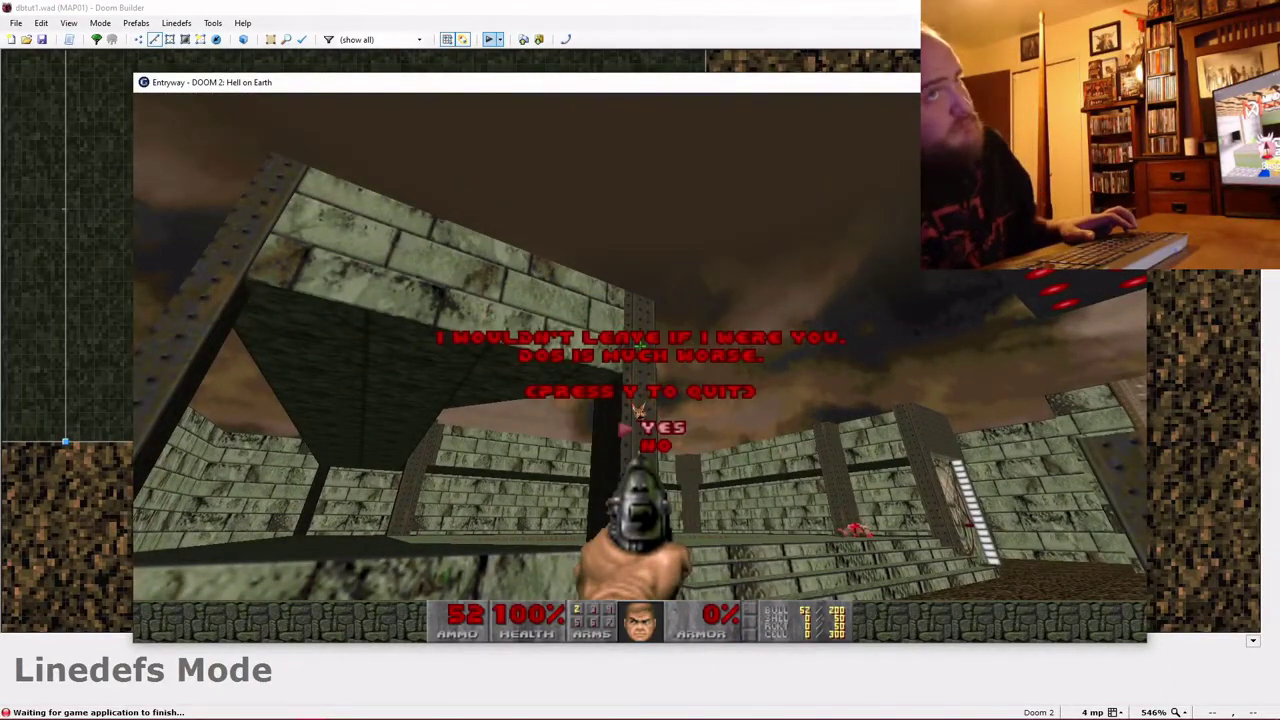
{"action": "key", "text": "y"}
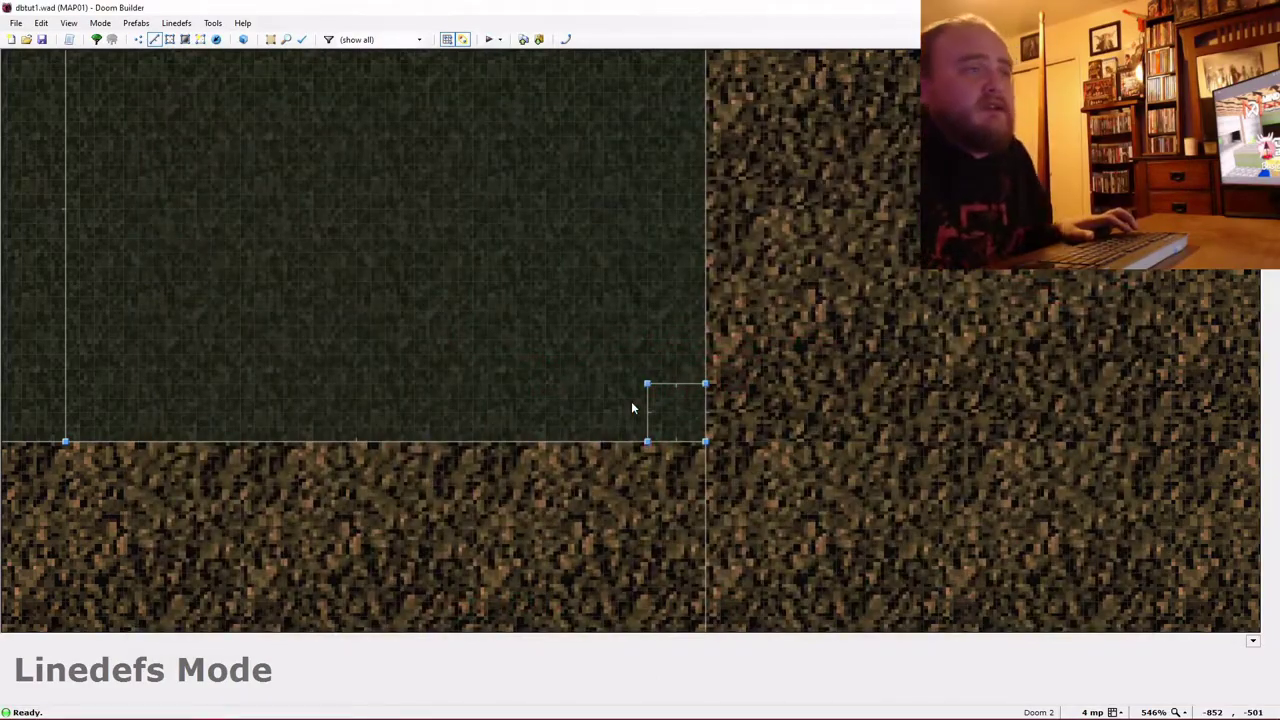
Survey the courtyard steps, covered walkway and metal platform in the 3D view.
{"action": "scroll", "coordinate": [631, 407], "scroll_direction": "down", "scroll_amount": 3}
{"action": "scroll", "coordinate": [631, 407], "scroll_direction": "down", "scroll_amount": 6}
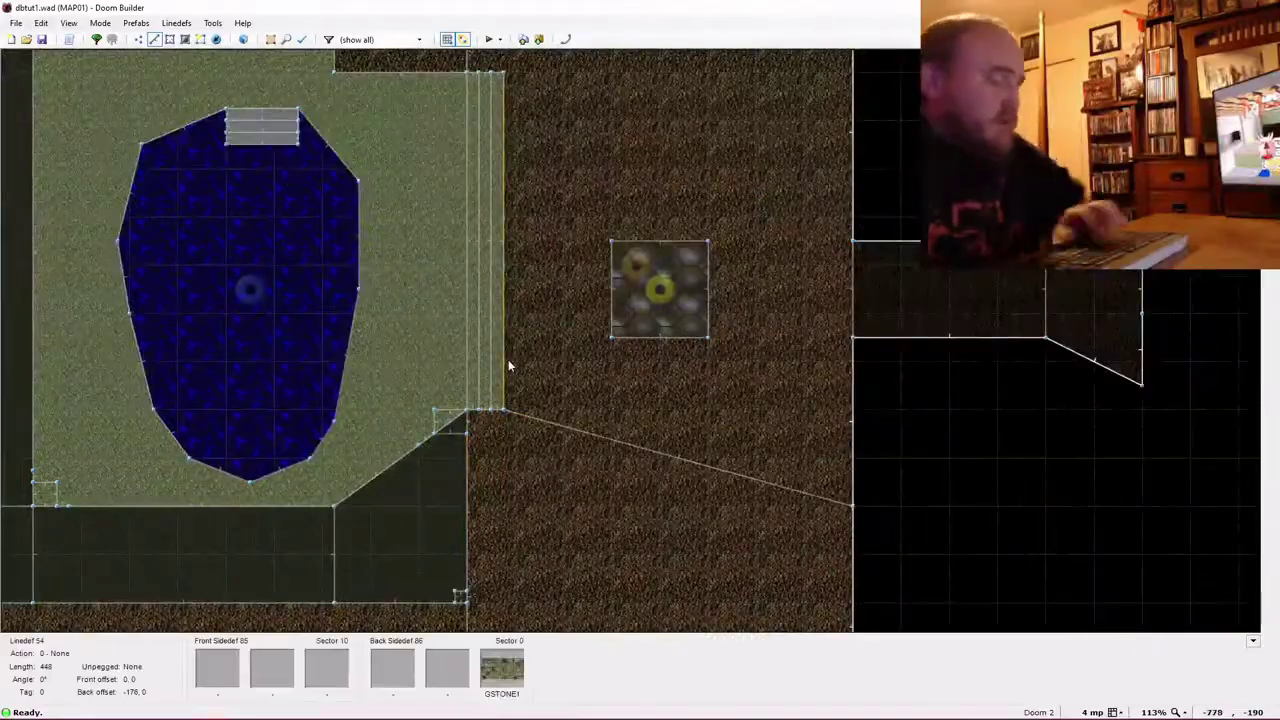
{"action": "key", "text": "w"}
{"action": "key", "text": "w"}
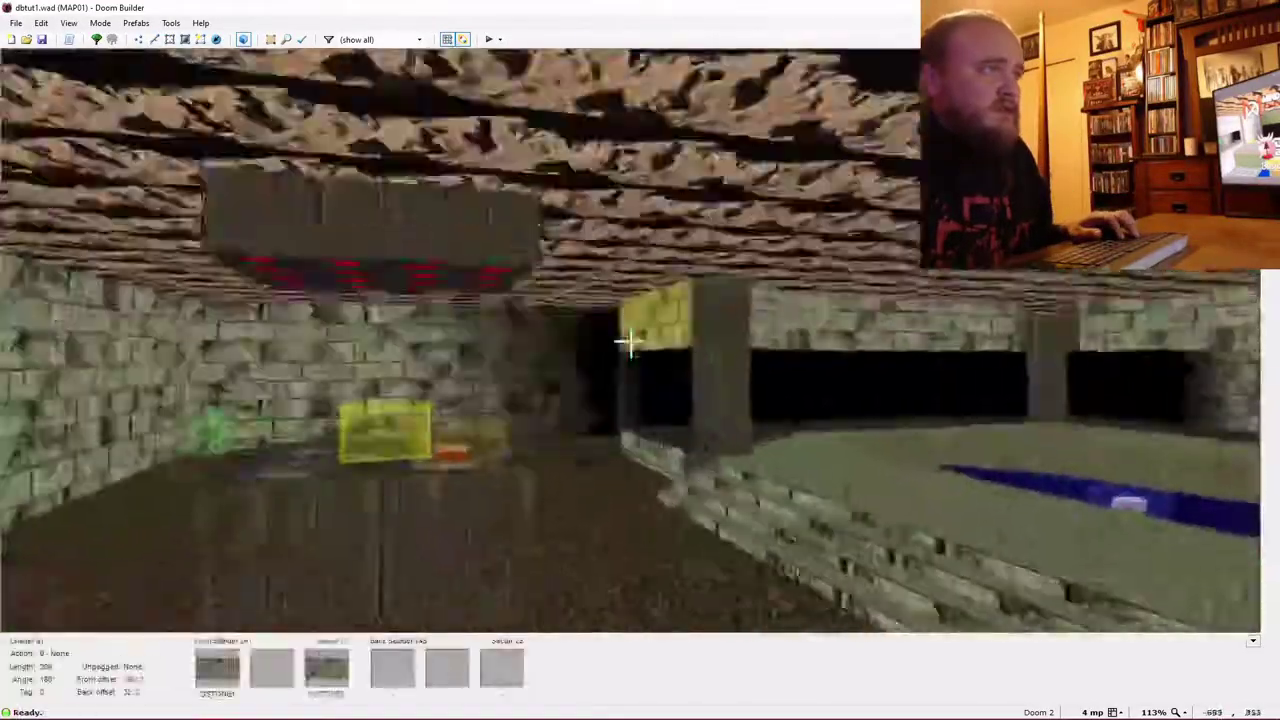
{"action": "key", "text": "d"}
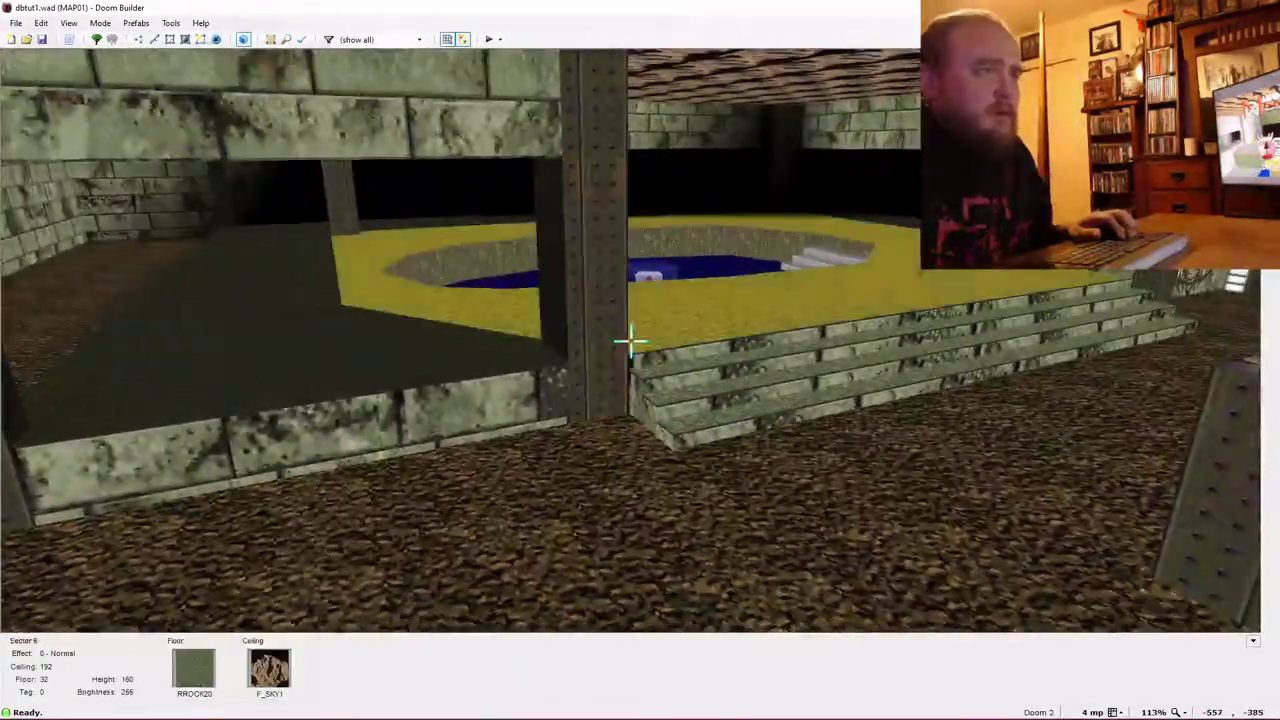
{"action": "key", "text": "d"}
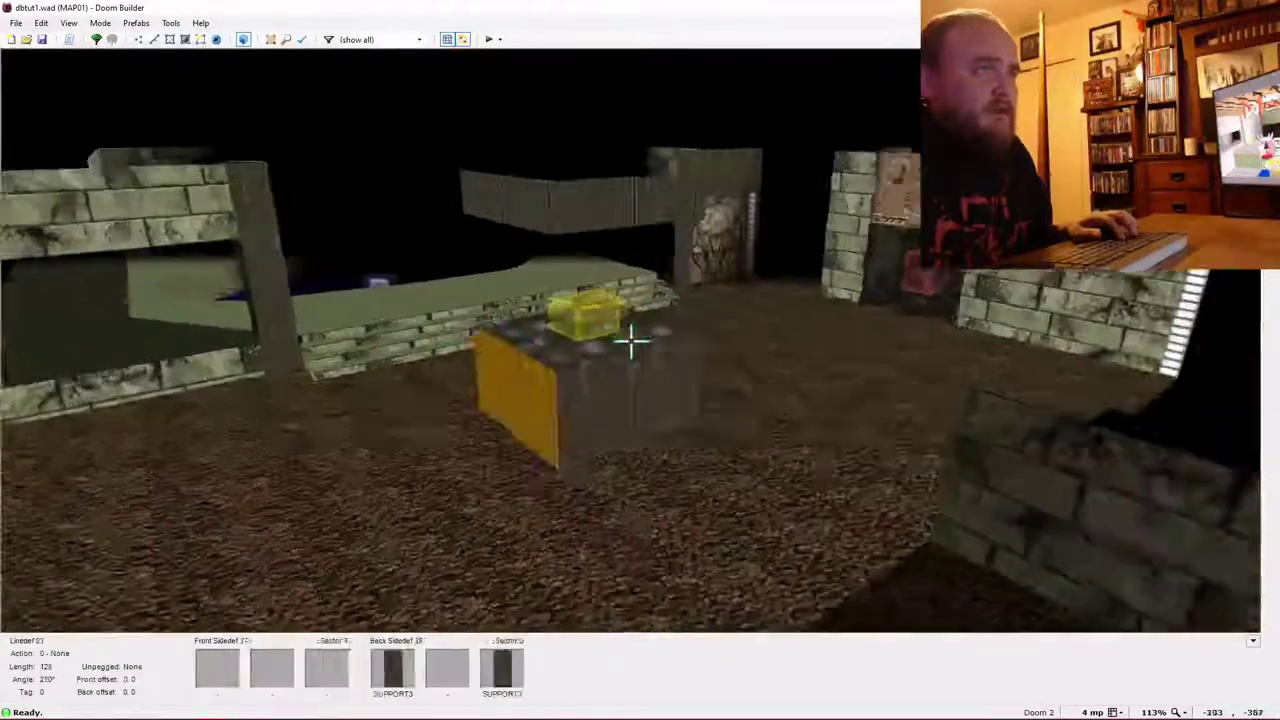
Move the 128-unit square block sector from beside the pool steps to south of the diagonal line, near the player start.
{"action": "key", "text": "e"}
{"action": "key", "text": "d"}
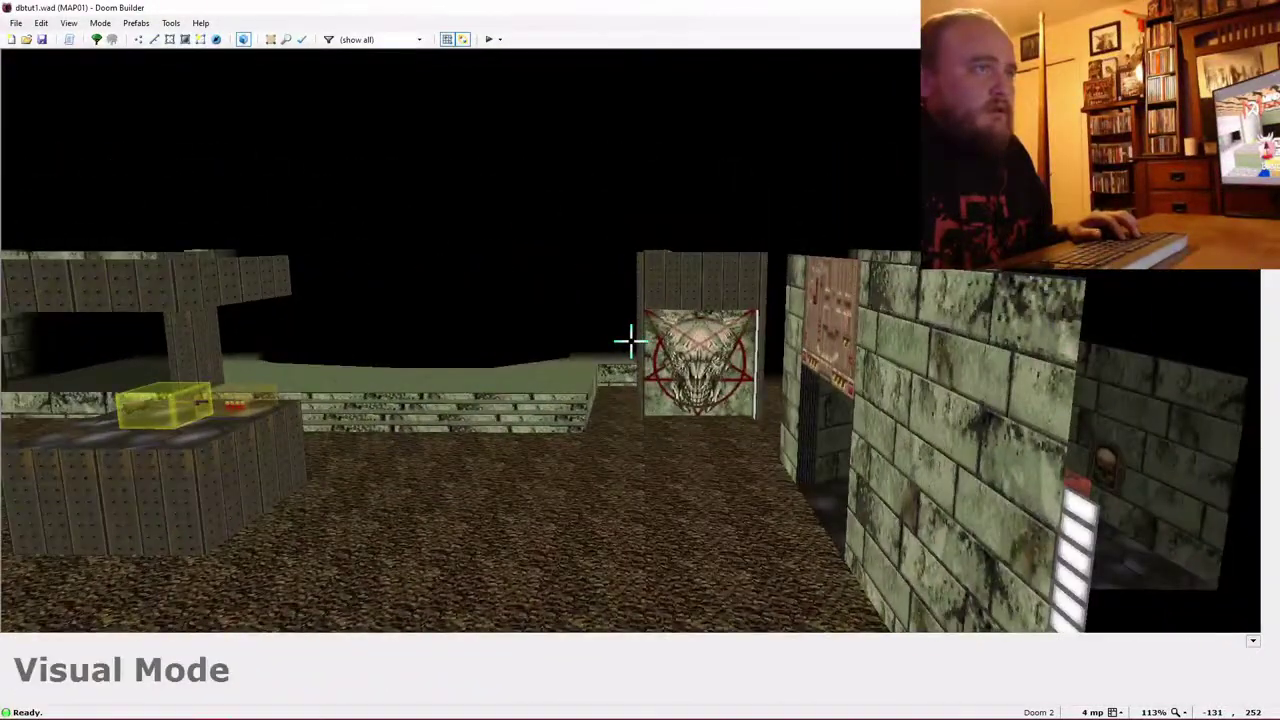
{"action": "key", "text": "s"}
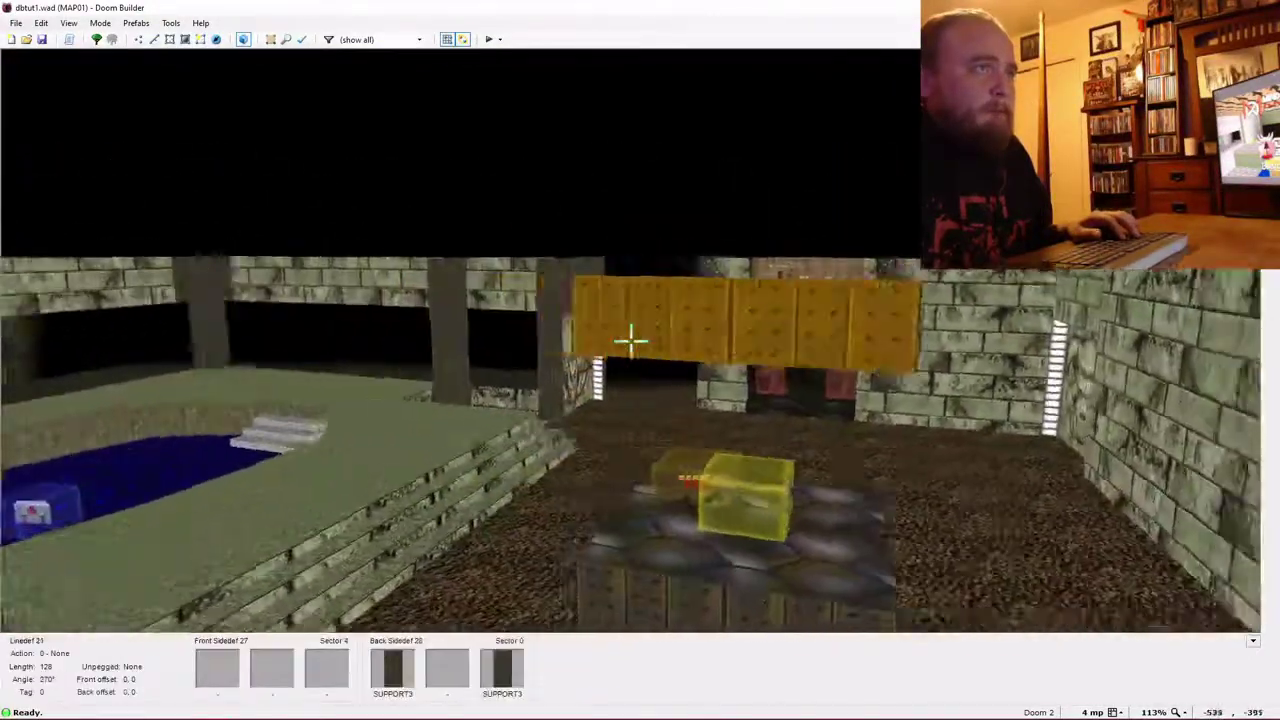
{"action": "key", "text": "s"}
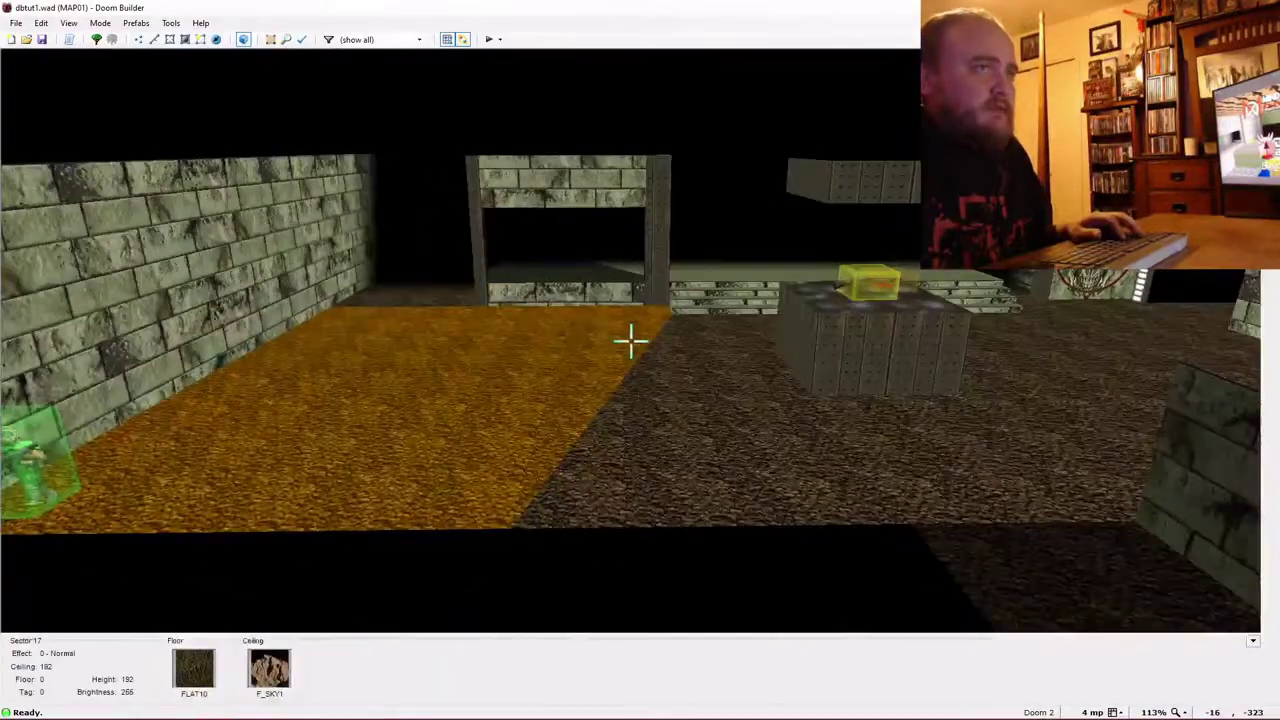
{"action": "key", "text": "q"}
{"action": "scroll", "coordinate": [640, 323], "scroll_direction": "down", "scroll_amount": 4}
{"action": "key", "text": "s"}
{"action": "scroll", "coordinate": [649, 312], "scroll_direction": "up", "scroll_amount": 5}
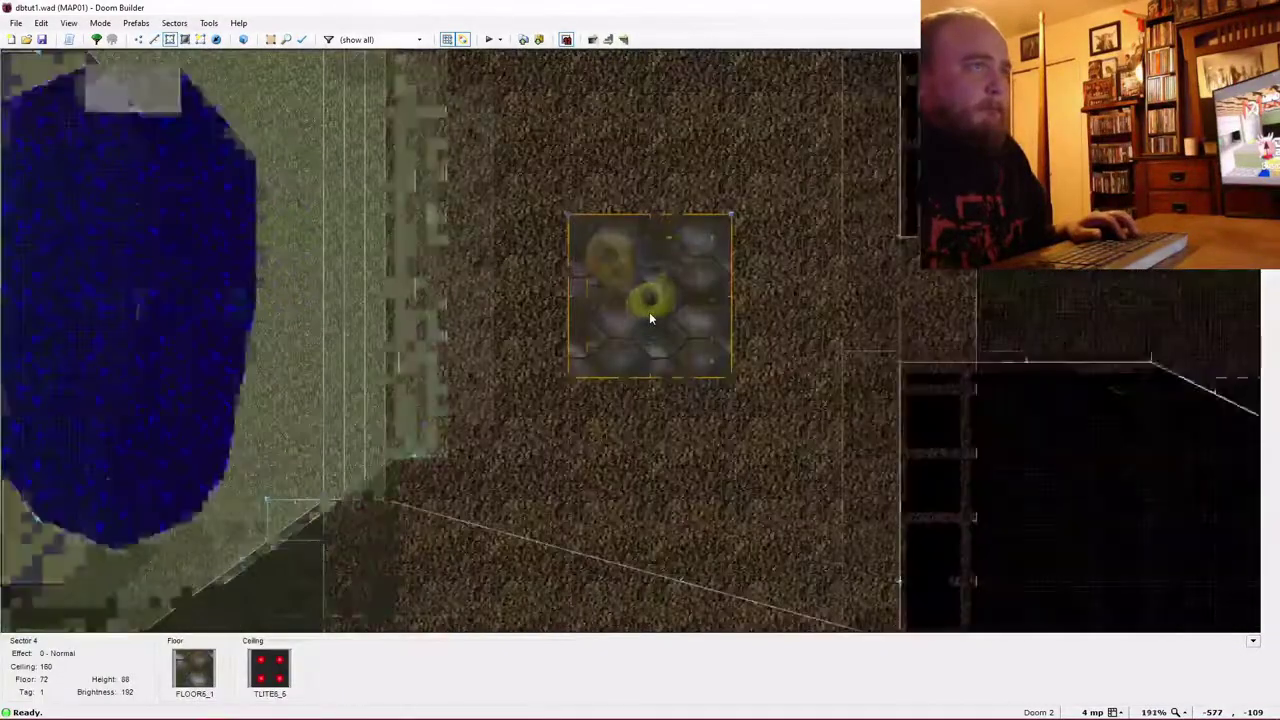
{"action": "scroll", "coordinate": [652, 316], "scroll_direction": "down", "scroll_amount": 5}
{"action": "left_click_drag", "start_coordinate": [652, 316], "coordinate": [652, 336]}
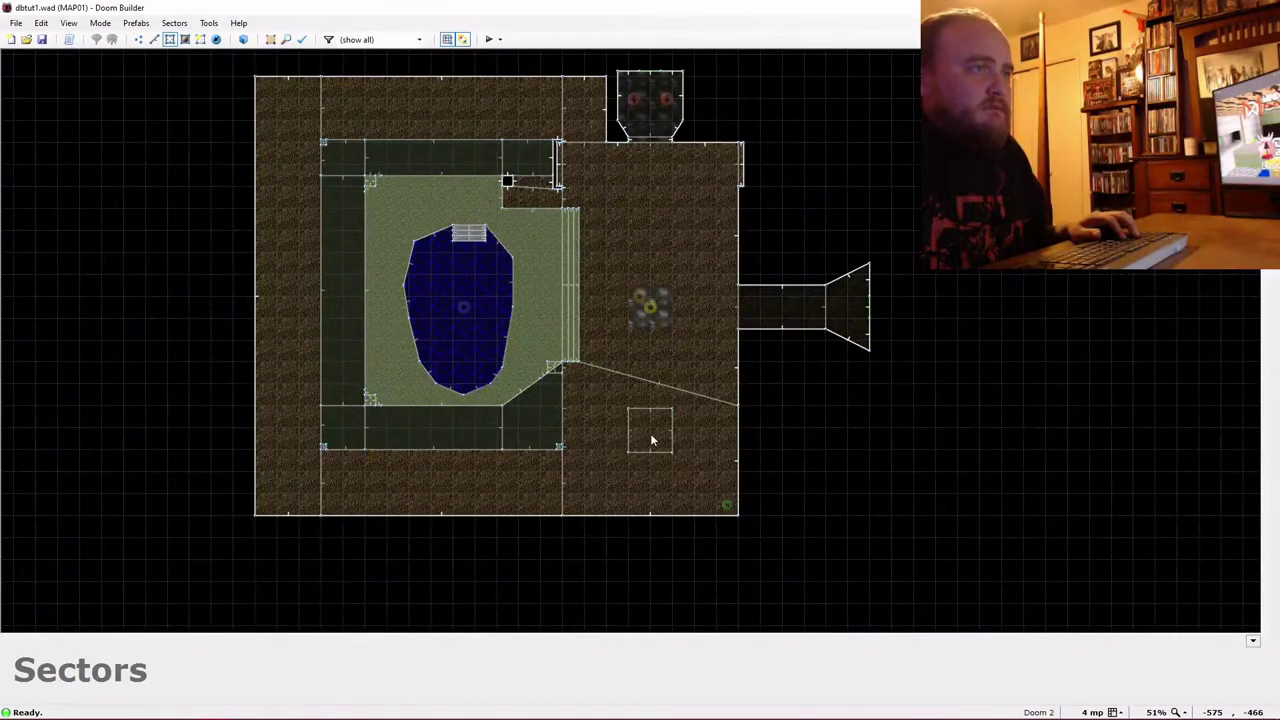
Move the square's north edge 64 units south to form a 128 by 64 rectangle, and set the grid to 32 mp.
{"action": "scroll", "coordinate": [651, 437], "scroll_direction": "up", "scroll_amount": 2}
{"action": "key", "text": "l"}
{"action": "scroll", "coordinate": [646, 423], "scroll_direction": "up", "scroll_amount": 3}
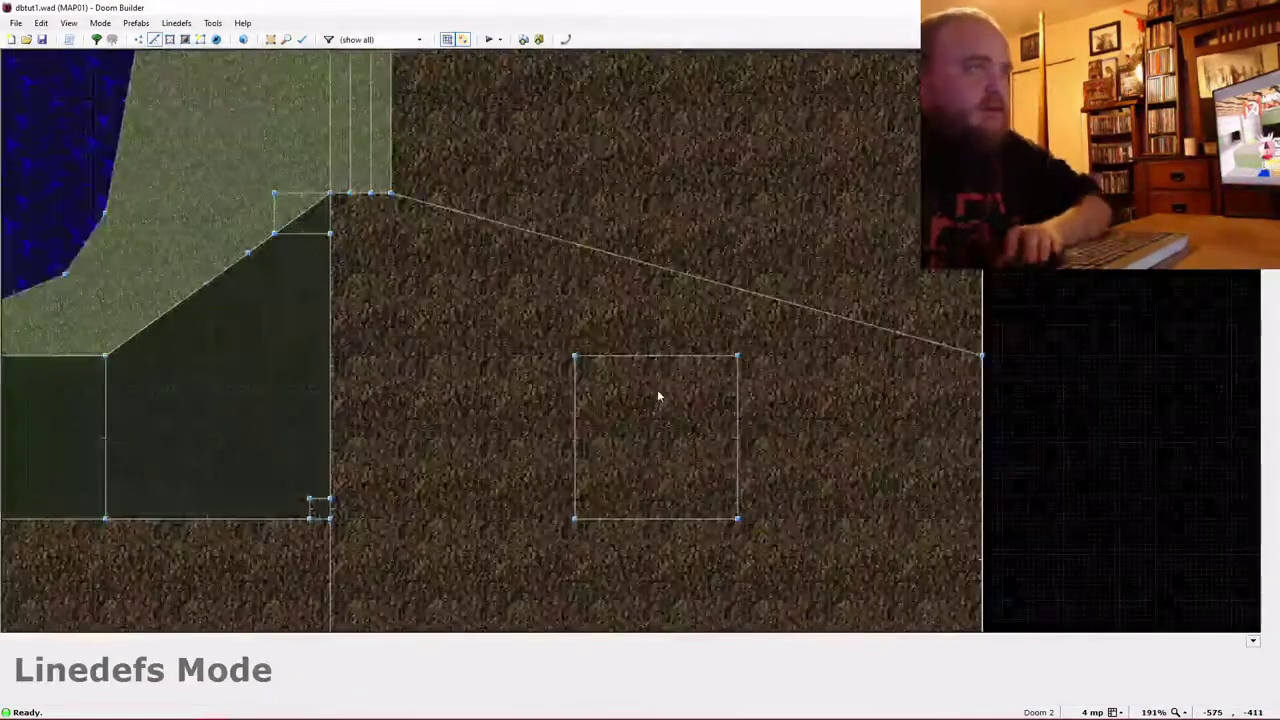
{"action": "scroll", "coordinate": [657, 394], "scroll_direction": "down", "scroll_amount": 3}
{"action": "scroll", "coordinate": [657, 389], "scroll_direction": "up", "scroll_amount": 1}
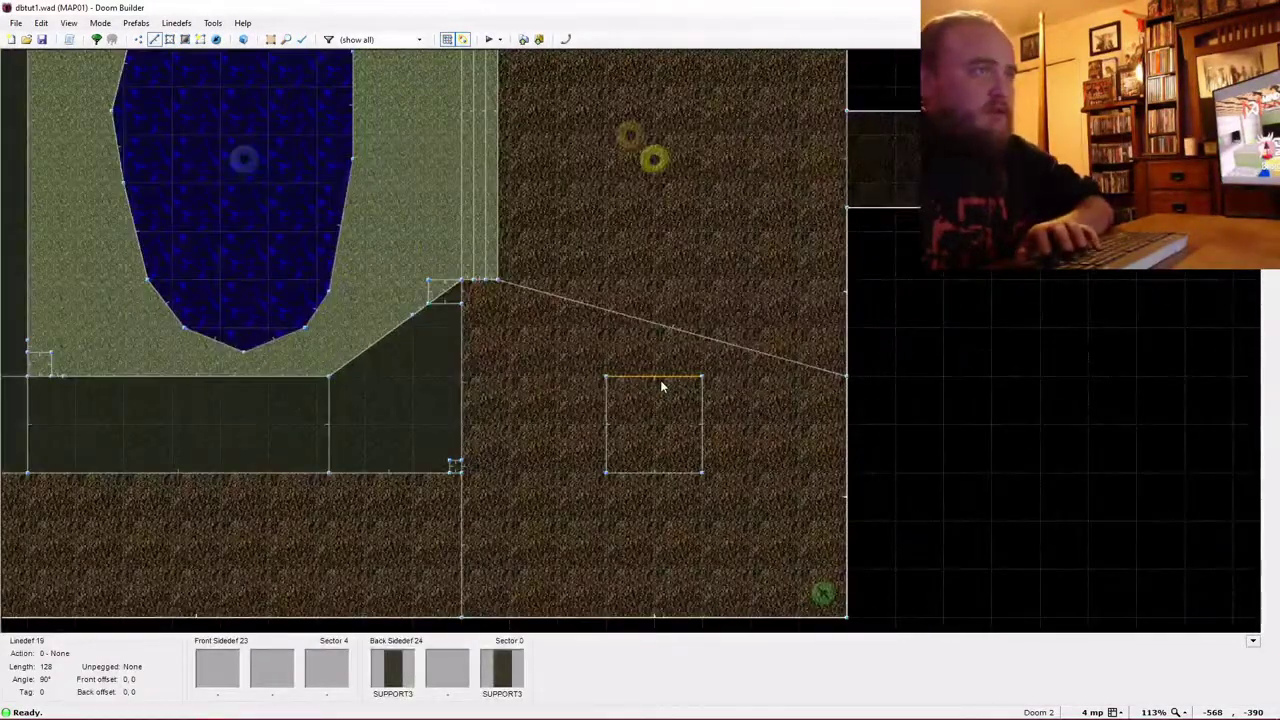
{"action": "left_click", "coordinate": [660, 380]}
{"action": "left_click_drag", "start_coordinate": [660, 380], "coordinate": [661, 433]}
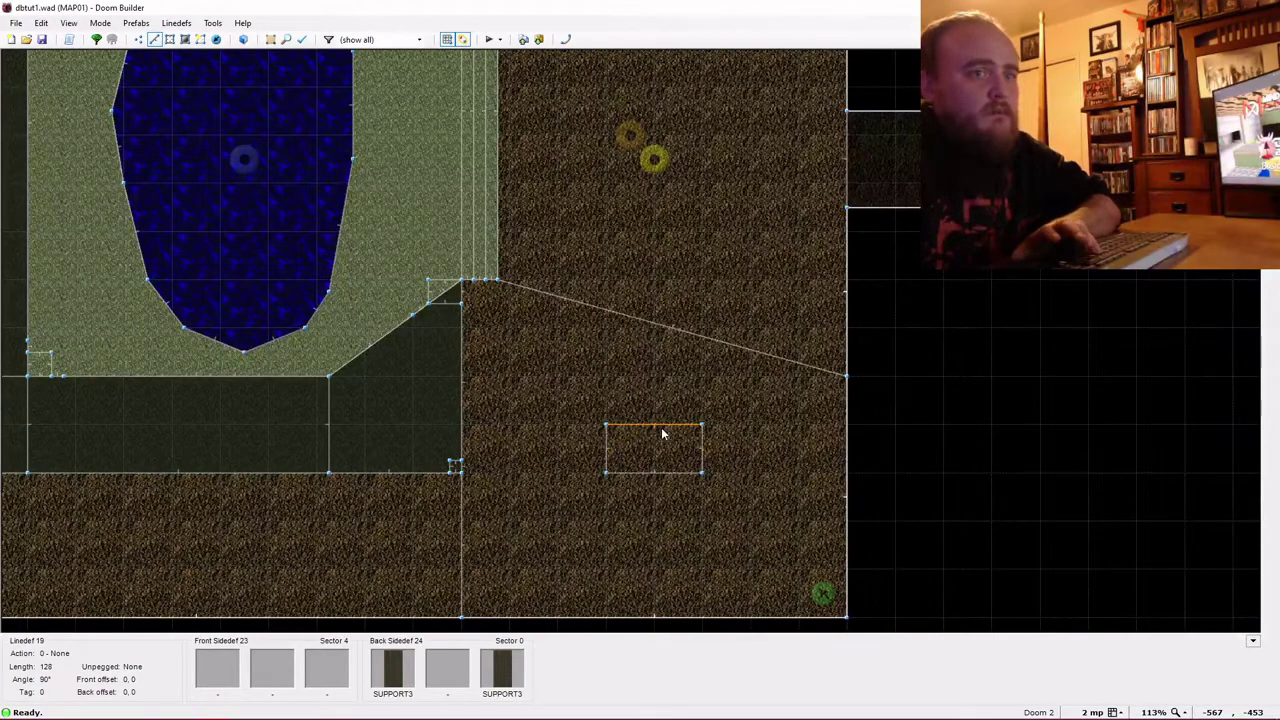
{"action": "key", "text": "bracketright"}
{"action": "key", "text": "bracketright"}
{"action": "key", "text": "bracketright"}
{"action": "key", "text": "bracketright"}
Try narrowing the rectangle to 64 units from its east side, restore its width, and check the block in 3D.
{"action": "left_click_drag", "start_coordinate": [698, 443], "coordinate": [660, 447]}
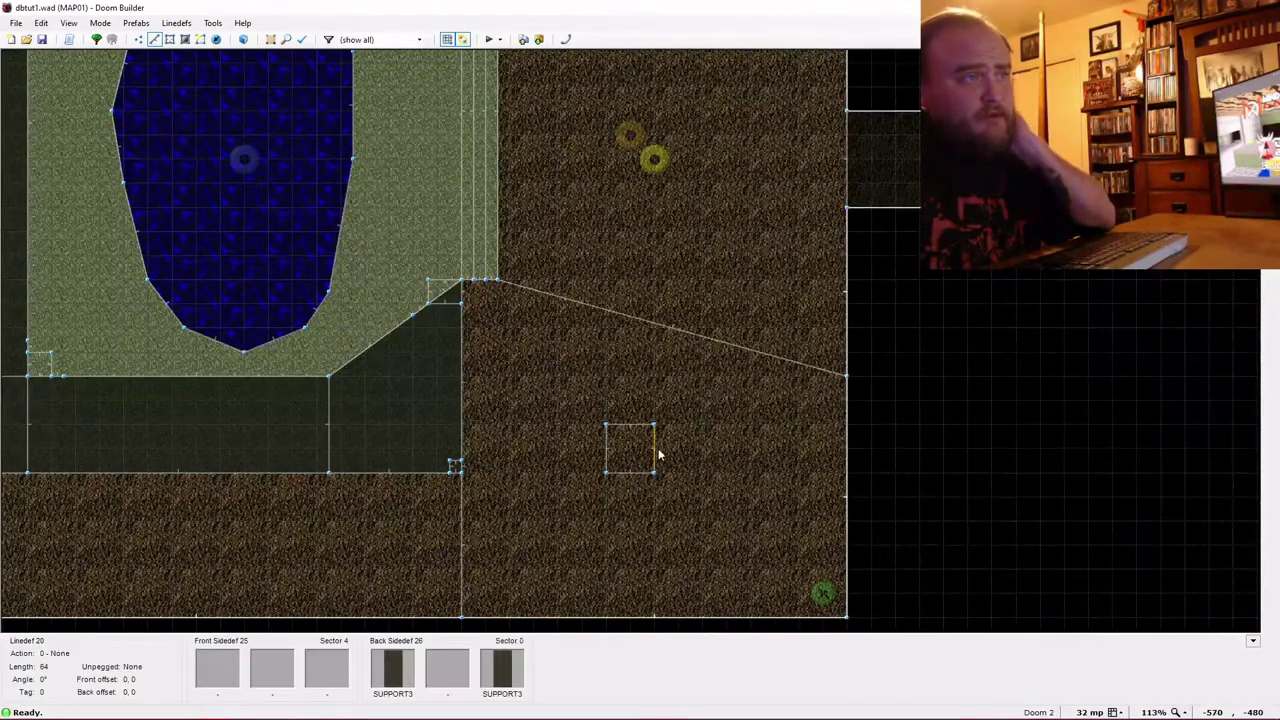
{"action": "left_click_drag", "start_coordinate": [656, 456], "coordinate": [699, 451]}
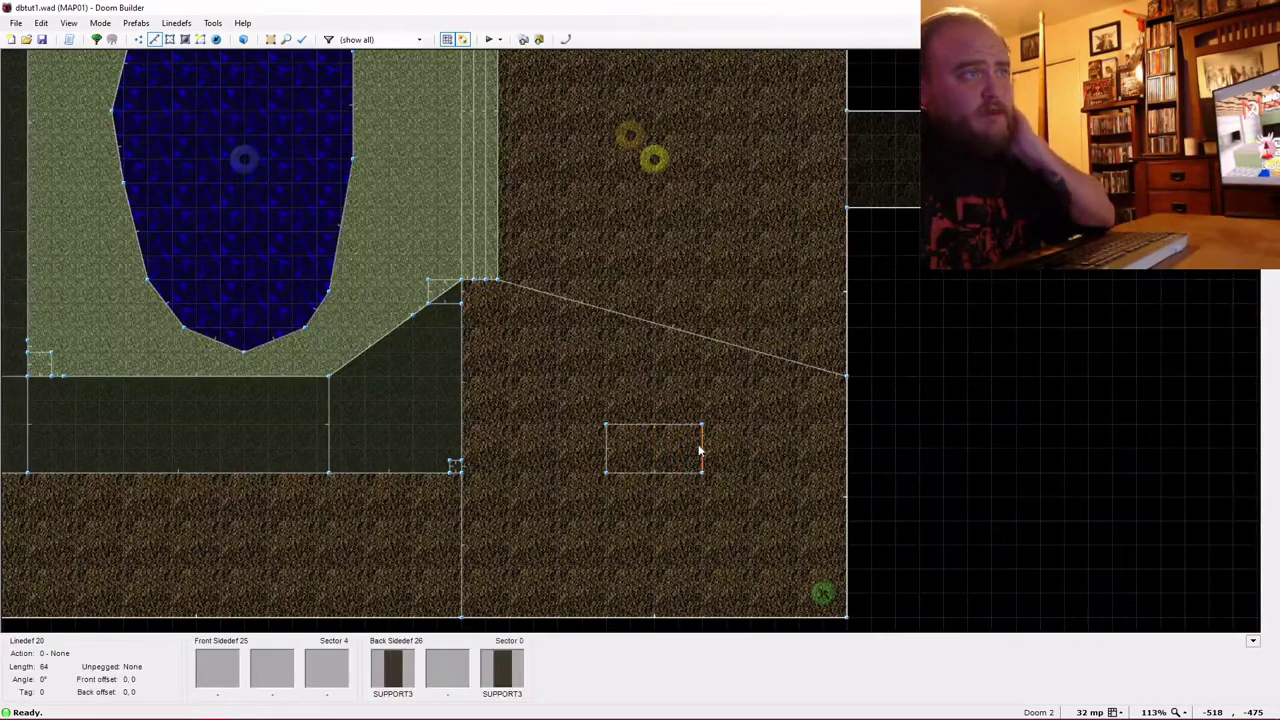
{"action": "key", "text": "w"}
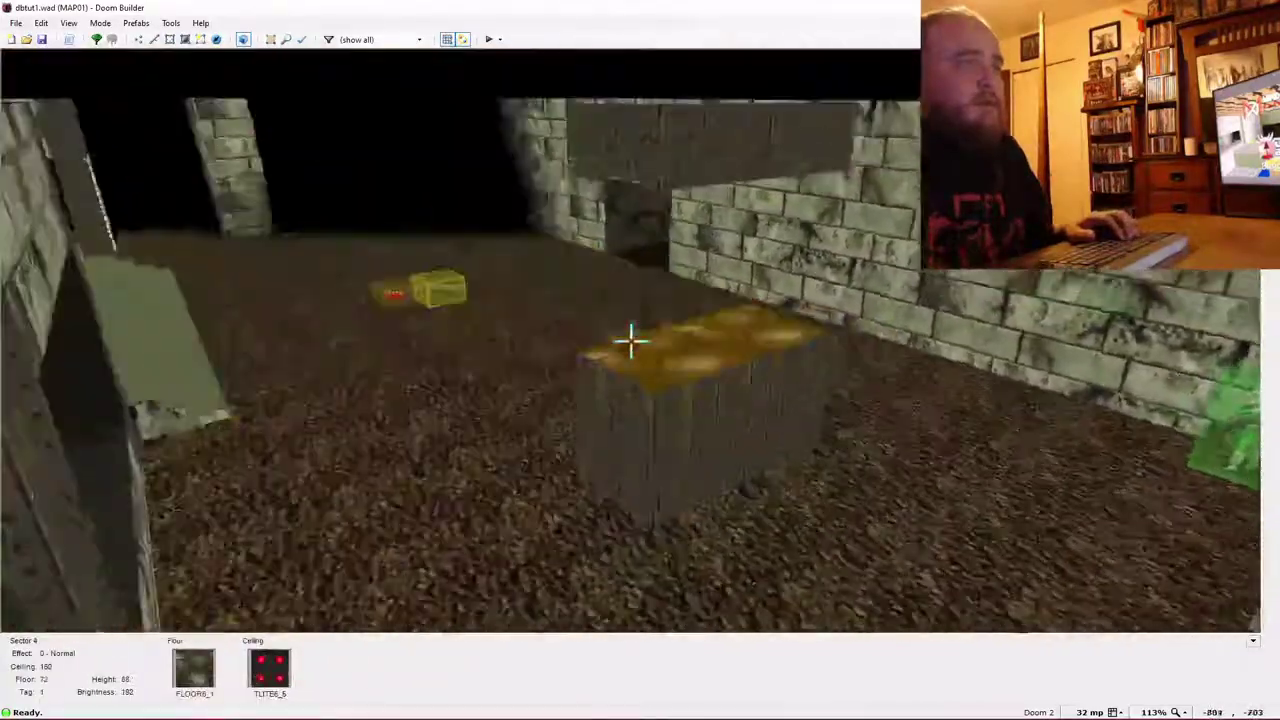
{"action": "key", "text": "w"}
Draw a closed eight-sided outline around the rectangle on a 16 mp grid, with 160-unit long sides, 64-unit short sides and cut corners.
{"action": "scroll", "coordinate": [613, 459], "scroll_direction": "up", "scroll_amount": 2}
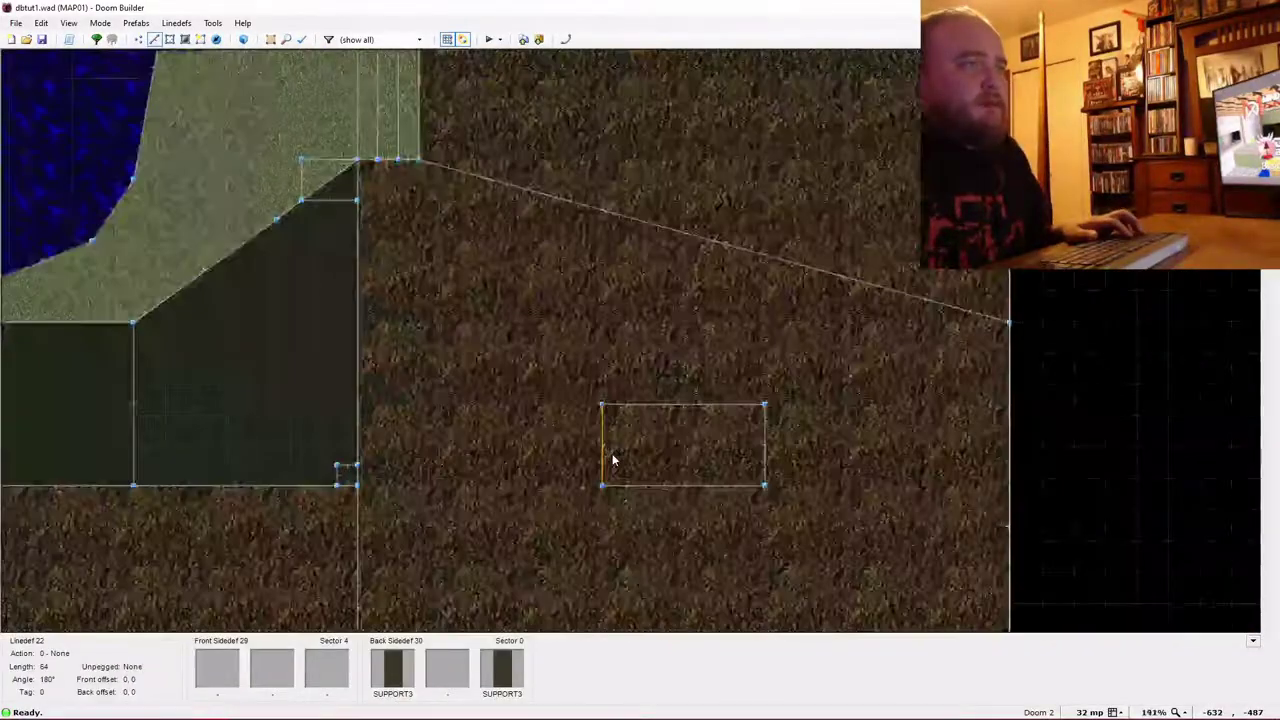
{"action": "key", "text": "Right"}
{"action": "key", "text": "Right"}
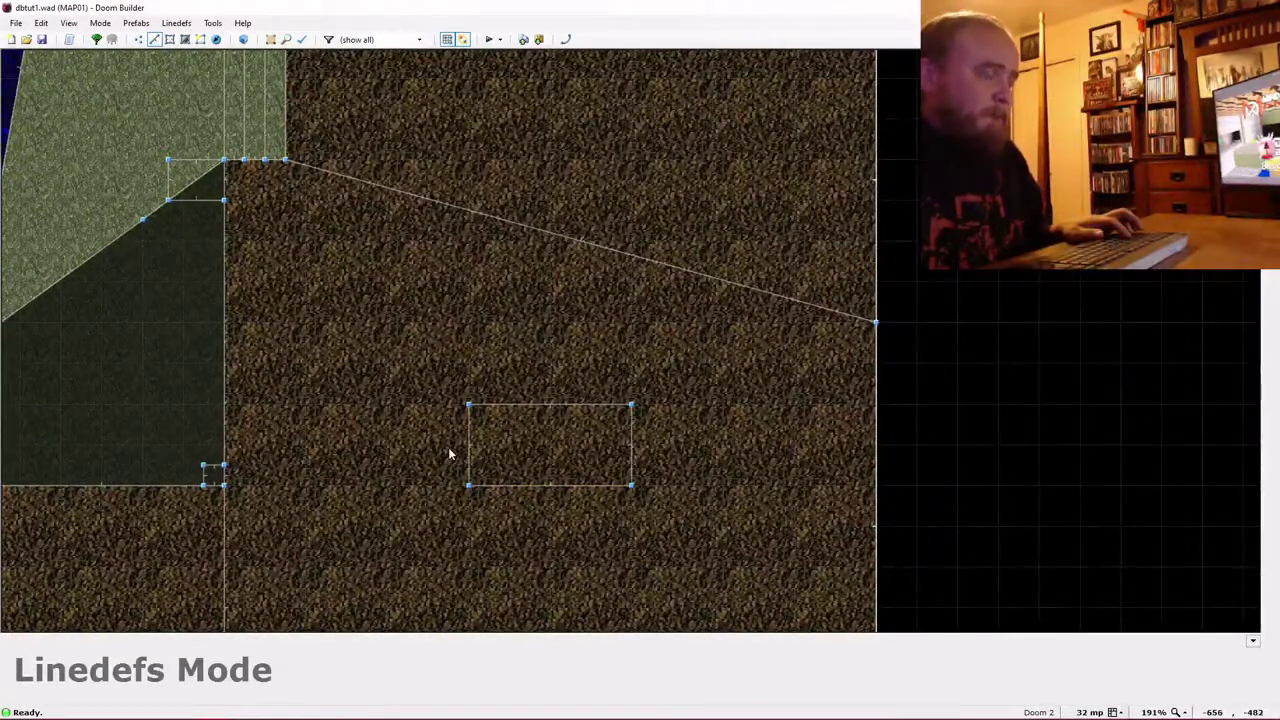
{"action": "key", "text": "d"}
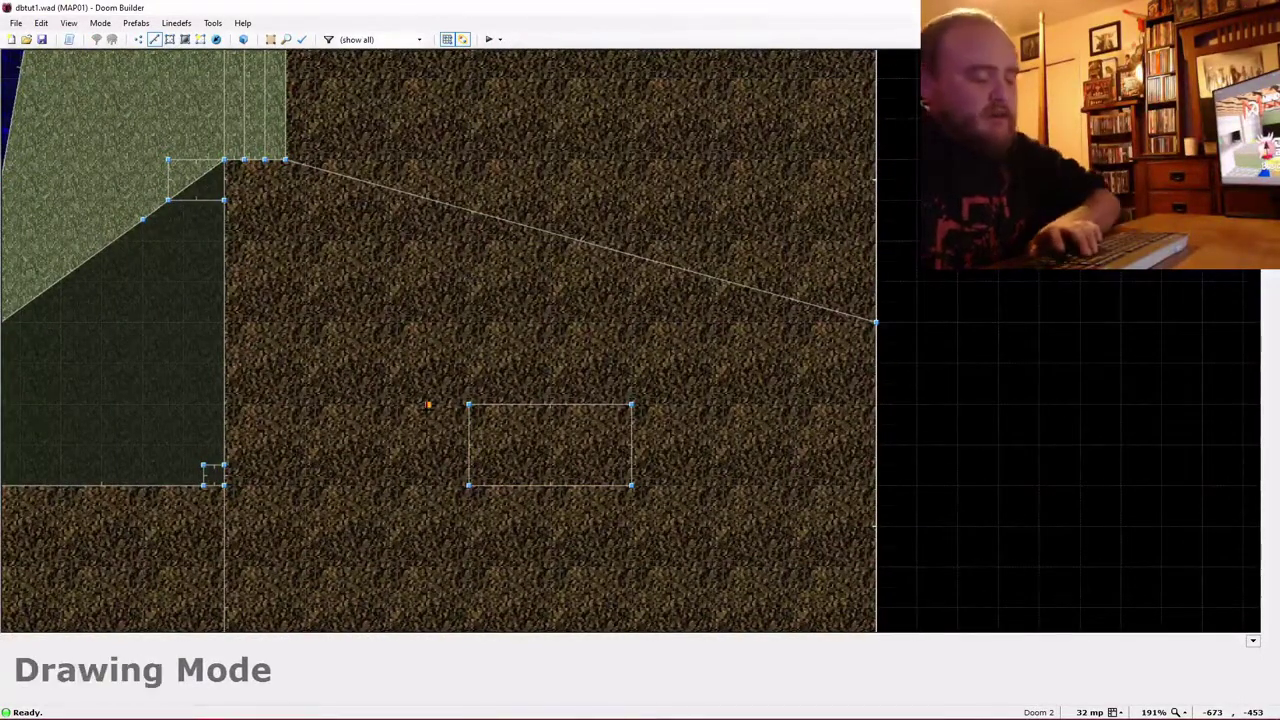
{"action": "key", "text": "bracketleft"}
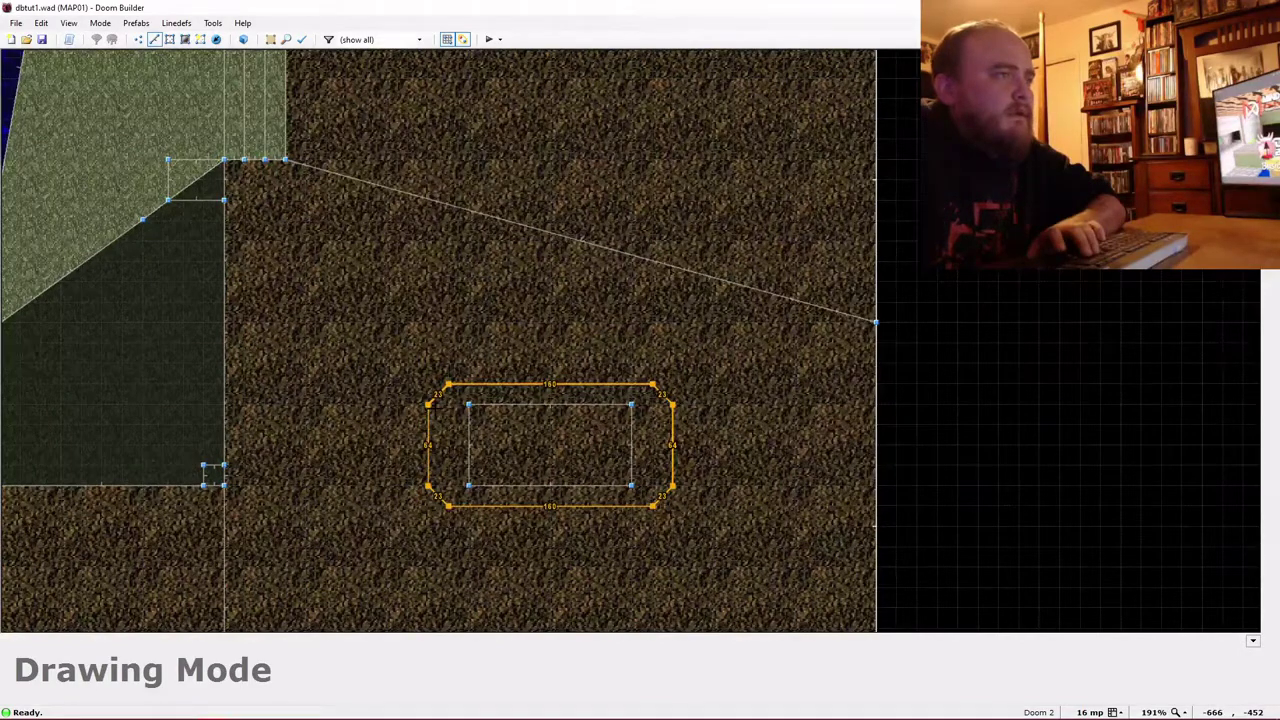
{"action": "key", "text": "Return"}
Raise the floor of the new border sector around the block to a height of 8 in 3D view.
{"action": "key", "text": "w"}
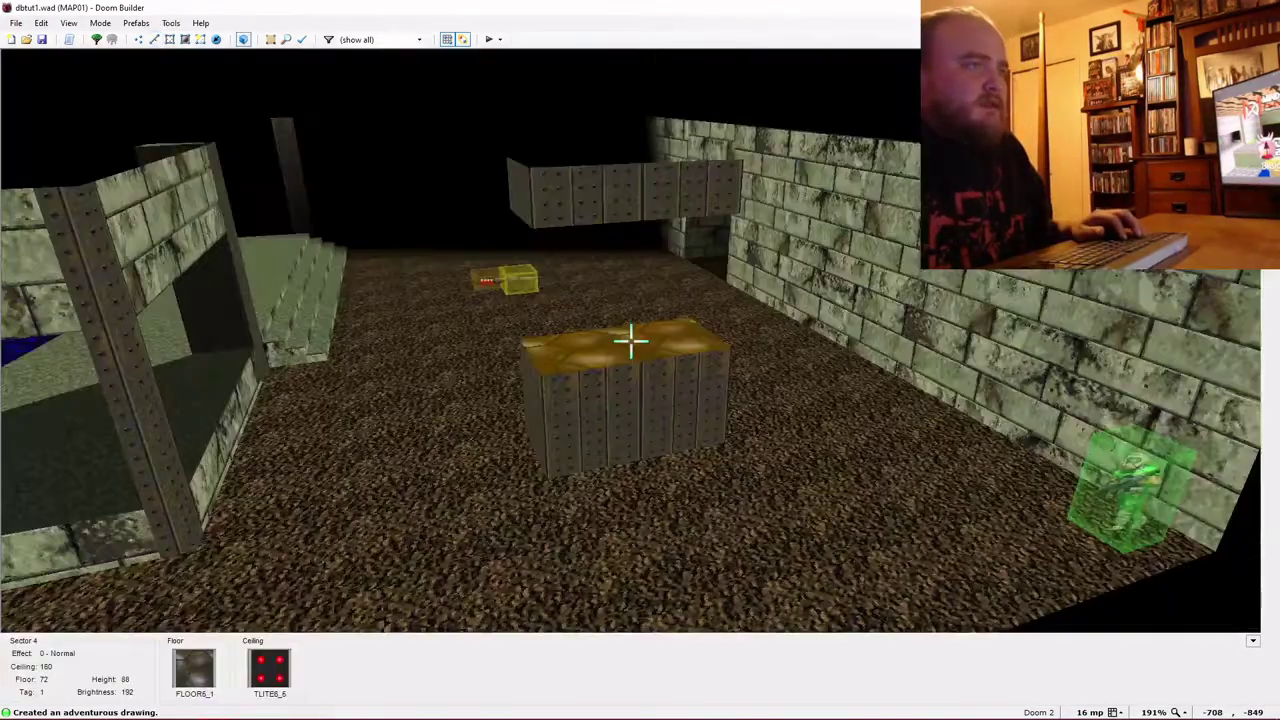
{"action": "key", "text": "w"}
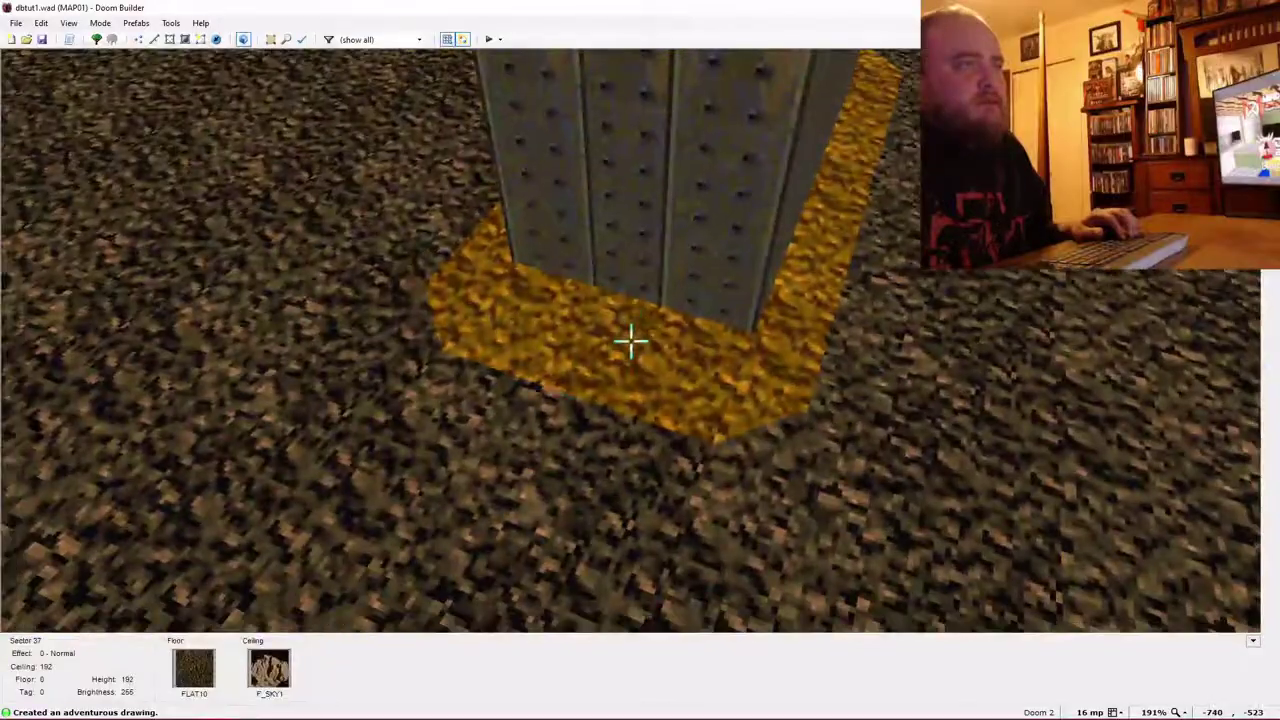
{"action": "scroll", "coordinate": [631, 341], "scroll_direction": "up", "scroll_amount": 1}
{"action": "key", "text": "w"}
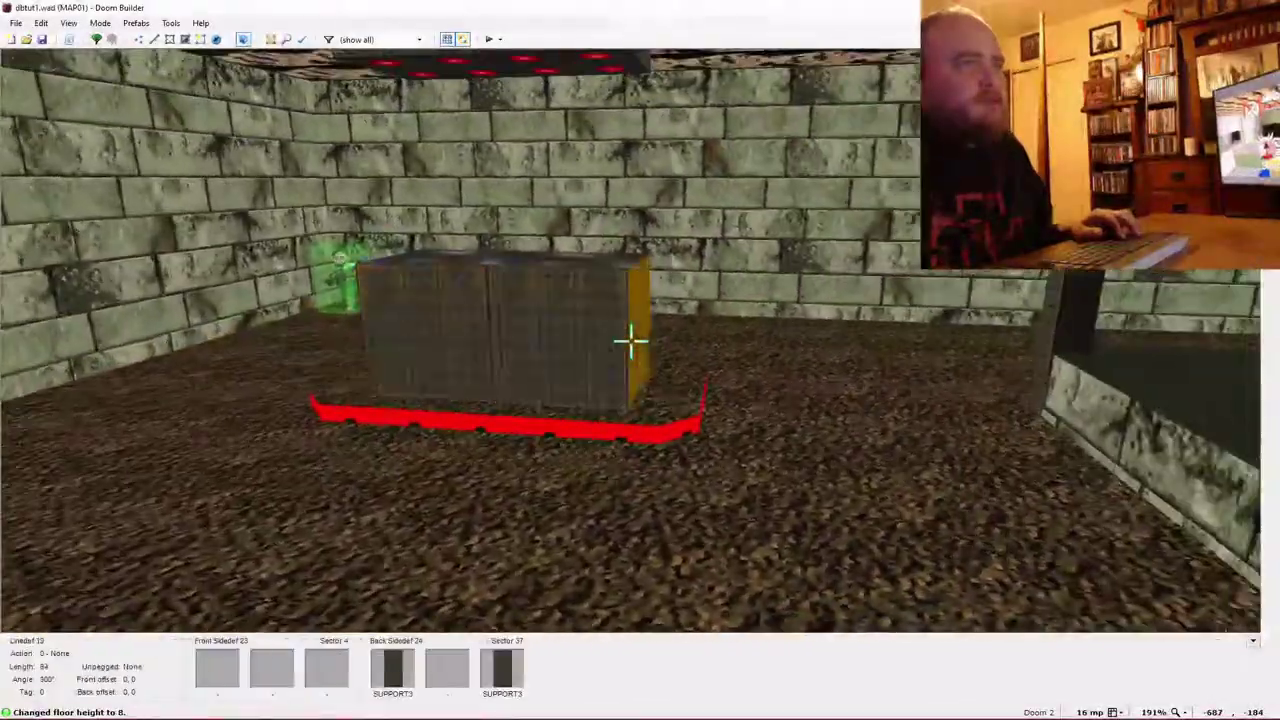
Assign the STEP5 texture to the back side's lower part on the border's 64-unit edge nearest the player start.
{"action": "key", "text": "s"}
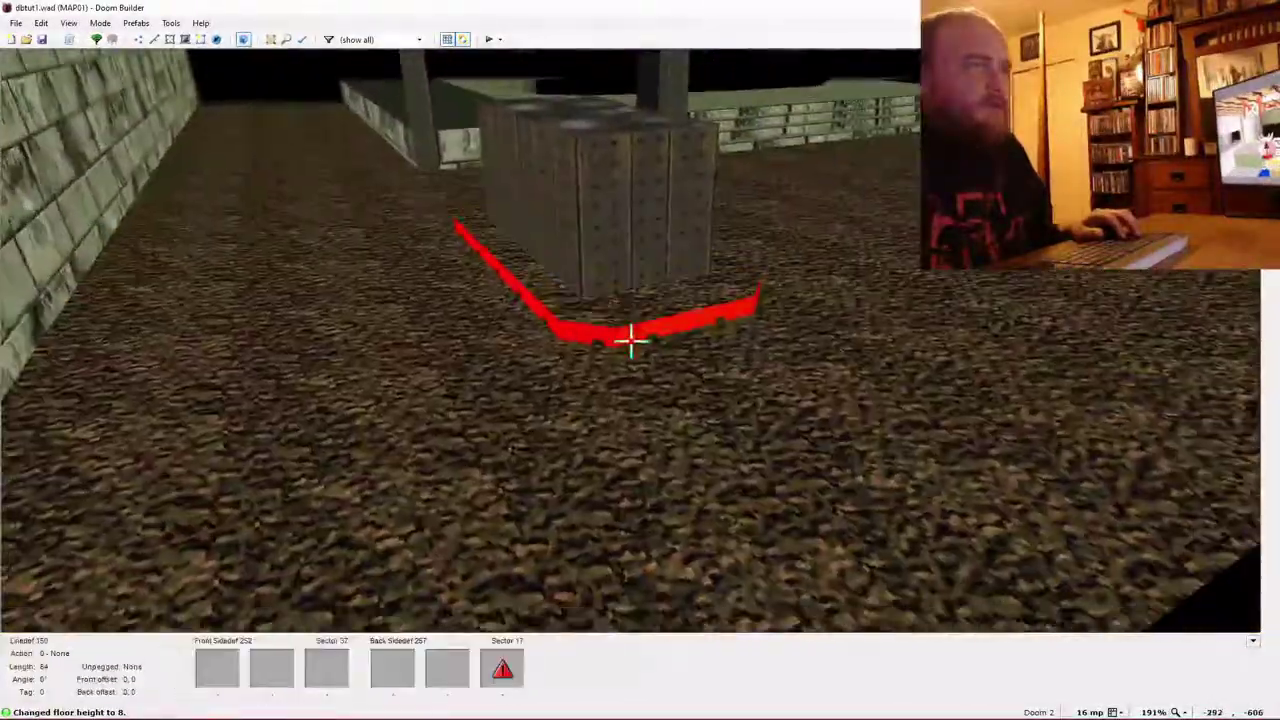
{"action": "right_click", "coordinate": [631, 341]}
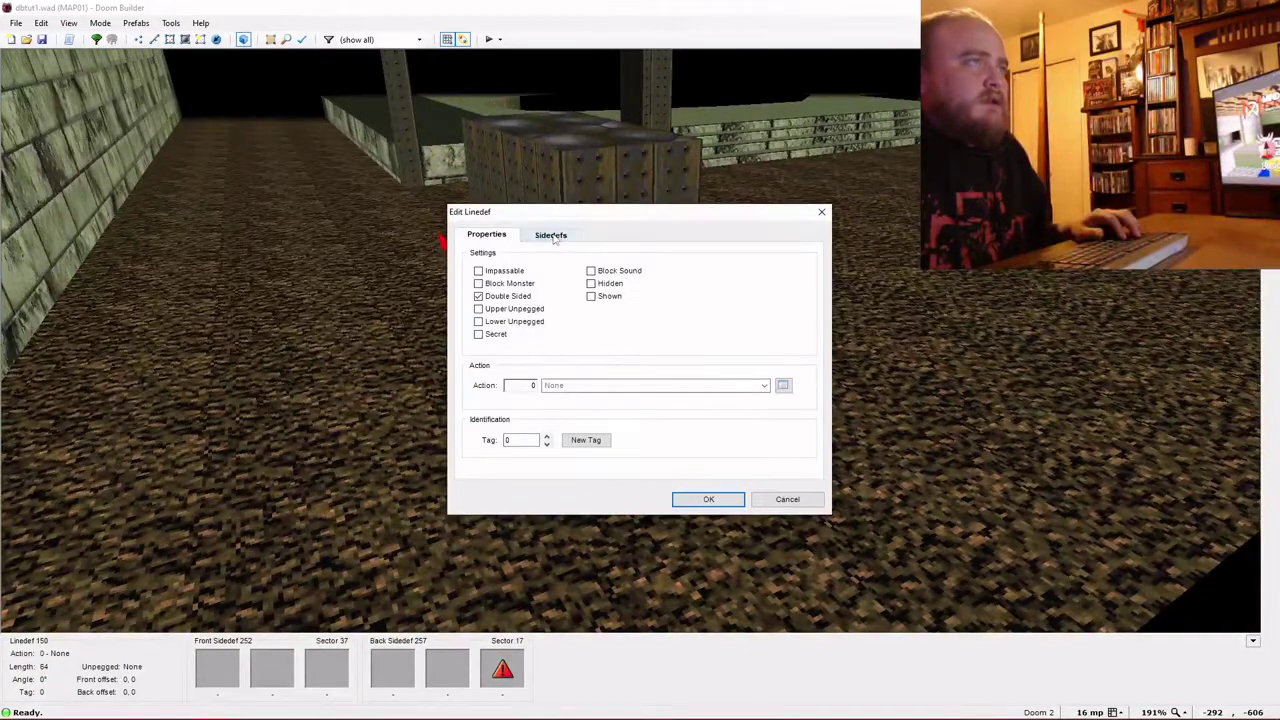
{"action": "left_click", "coordinate": [551, 235]}
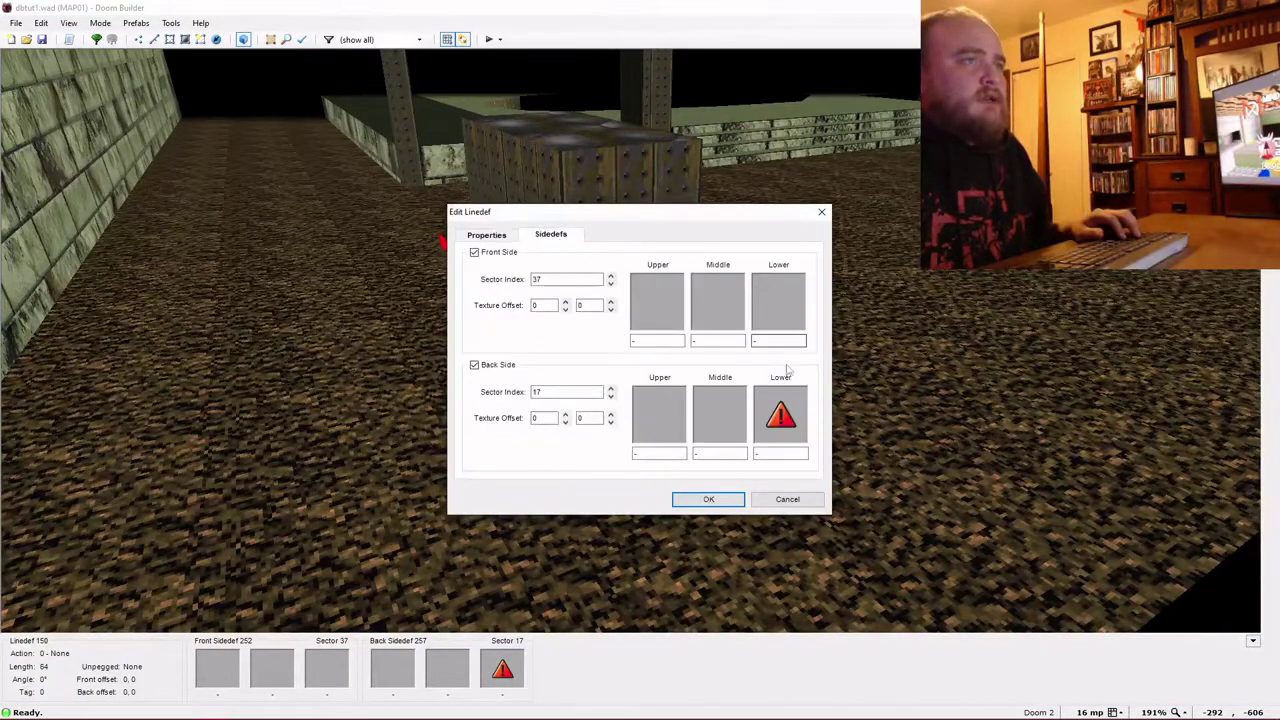
{"action": "left_click", "coordinate": [788, 418]}
{"action": "scroll", "coordinate": [790, 380], "scroll_direction": "down", "scroll_amount": 6}
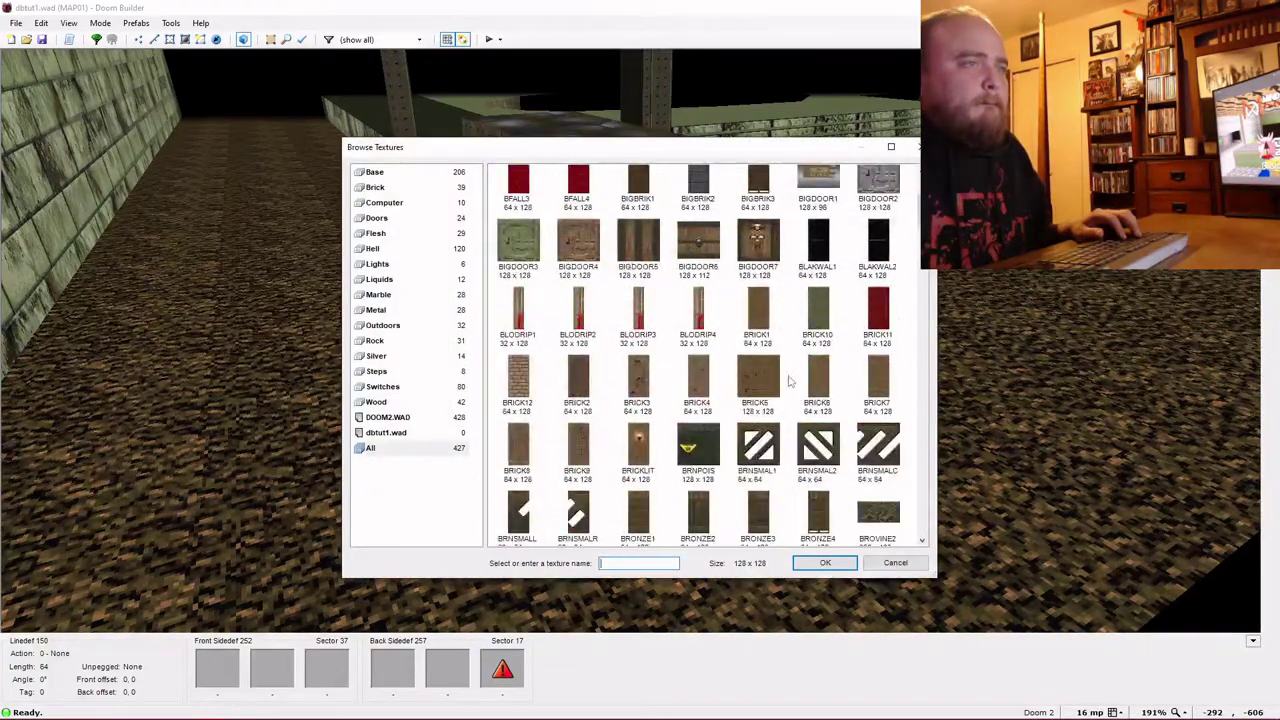
{"action": "scroll", "coordinate": [790, 380], "scroll_direction": "down", "scroll_amount": 10}
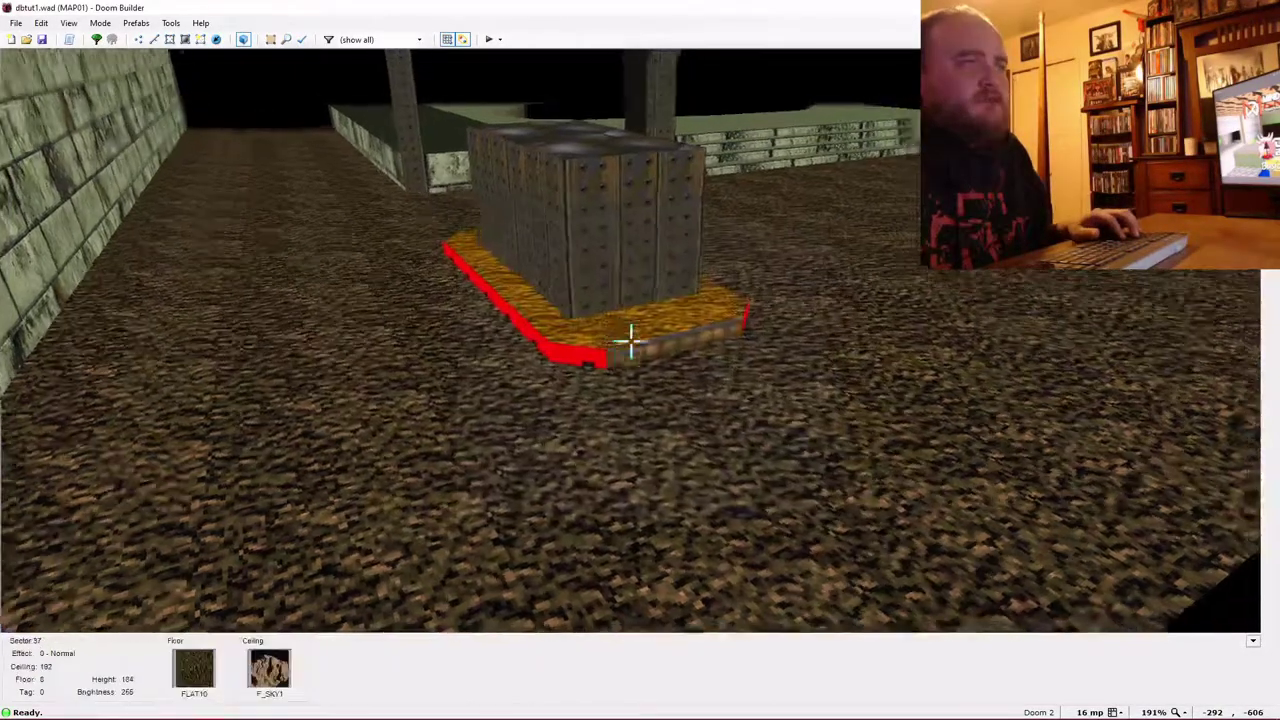
Paste the STEP5 texture onto the remaining untextured edges around the block's raised border.
{"action": "key", "text": "ctrl+v"}
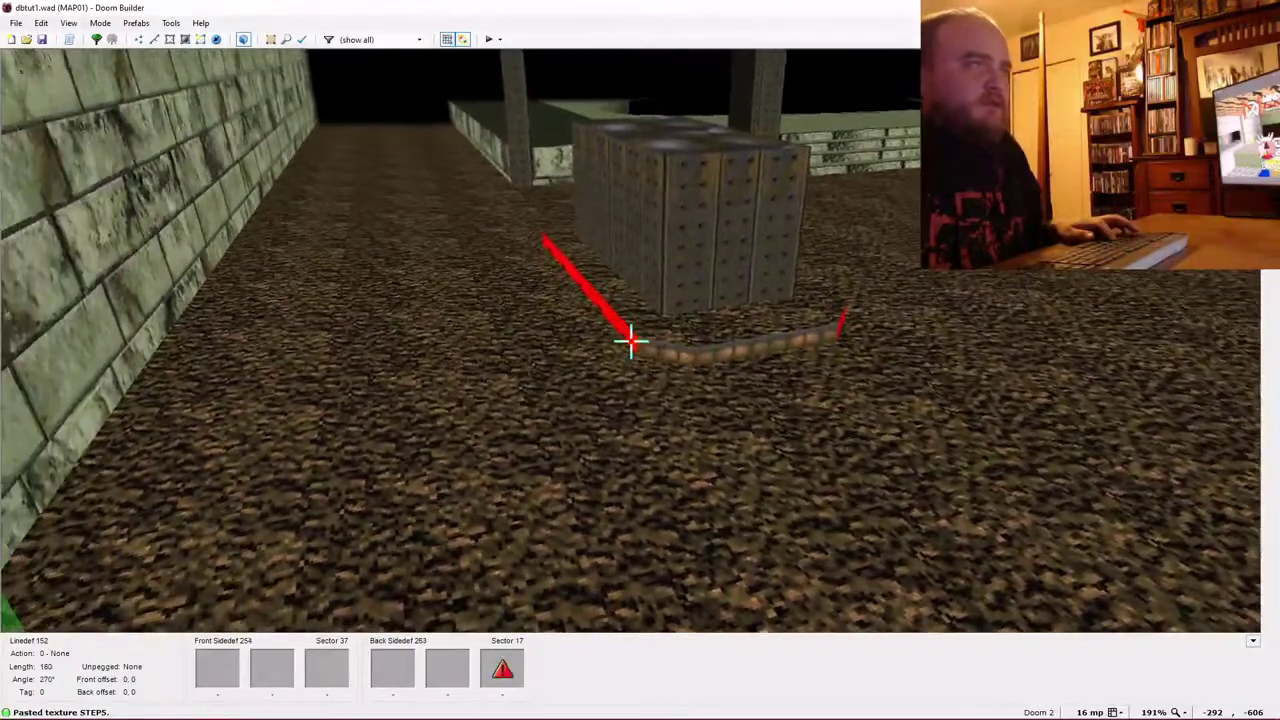
{"action": "key", "text": "ctrl+v"}
{"action": "key", "text": "e"}
{"action": "key", "text": "f"}
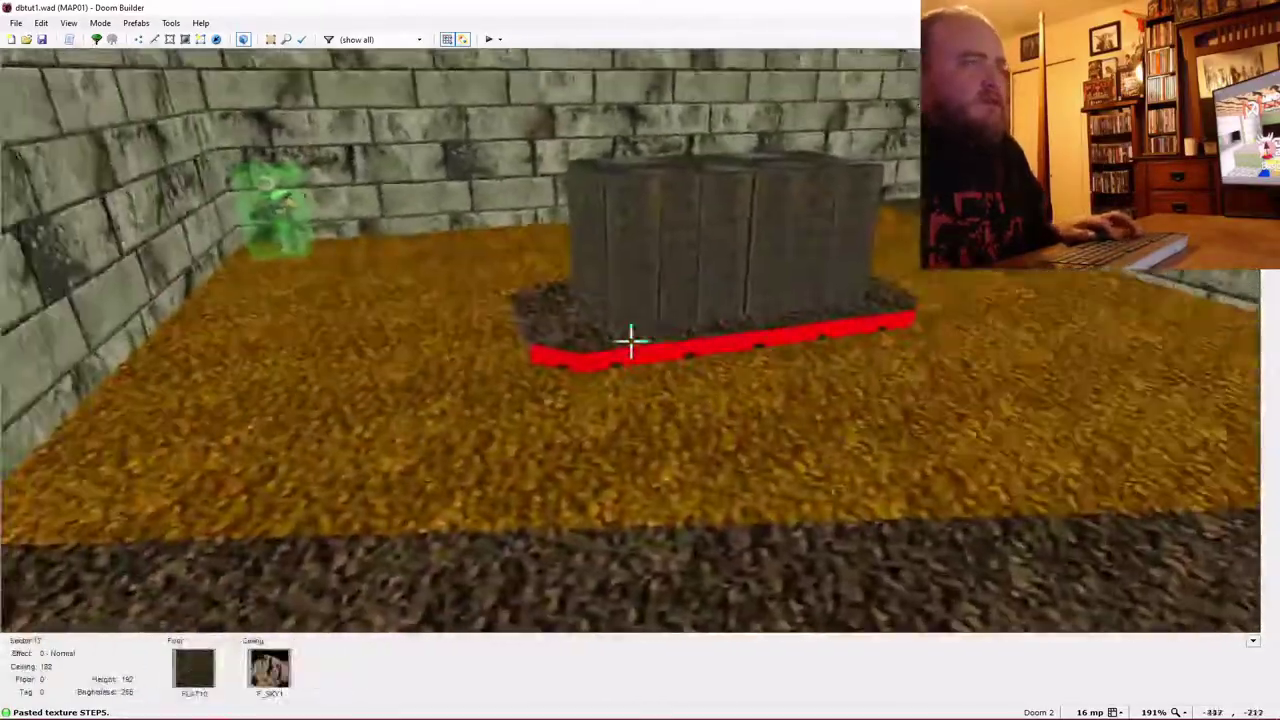
{"action": "key", "text": "f"}
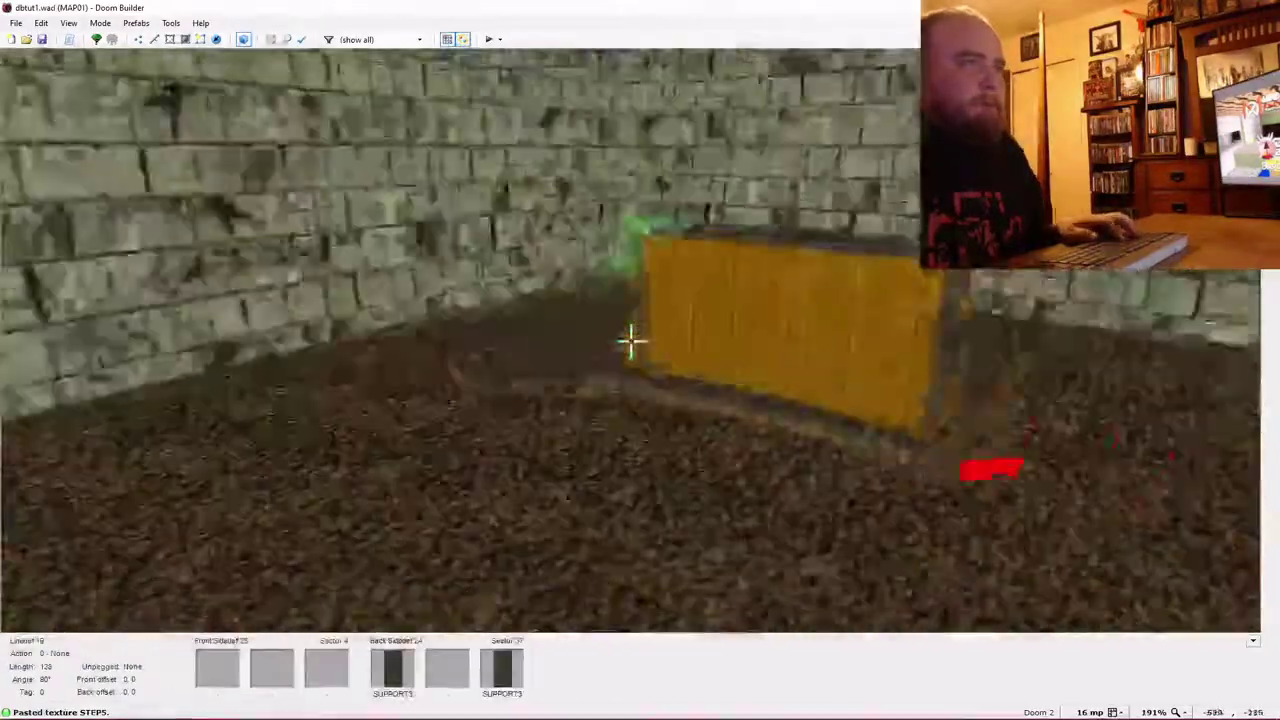
{"action": "key", "text": "ctrl+v"}
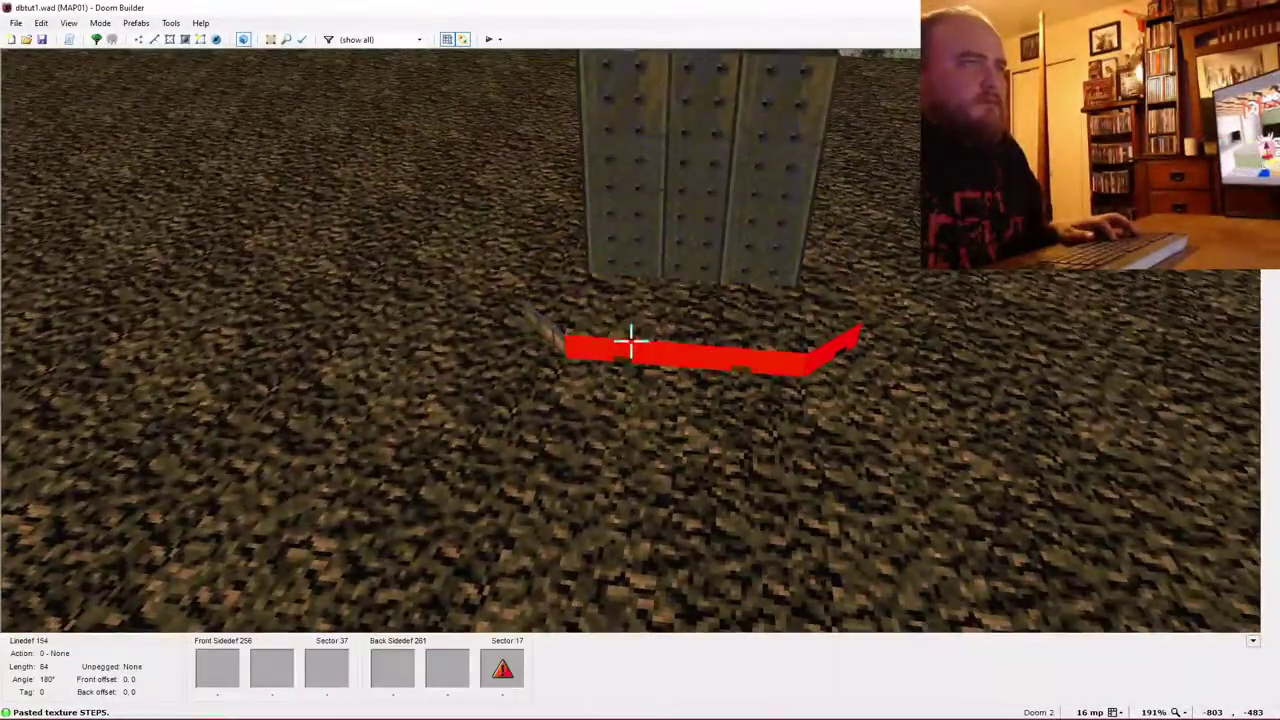
{"action": "key", "text": "ctrl+v"}
Copy the FLOOR5_1 flat from the top of the block and paste it onto the surrounding border's floor.
{"action": "key", "text": "f"}
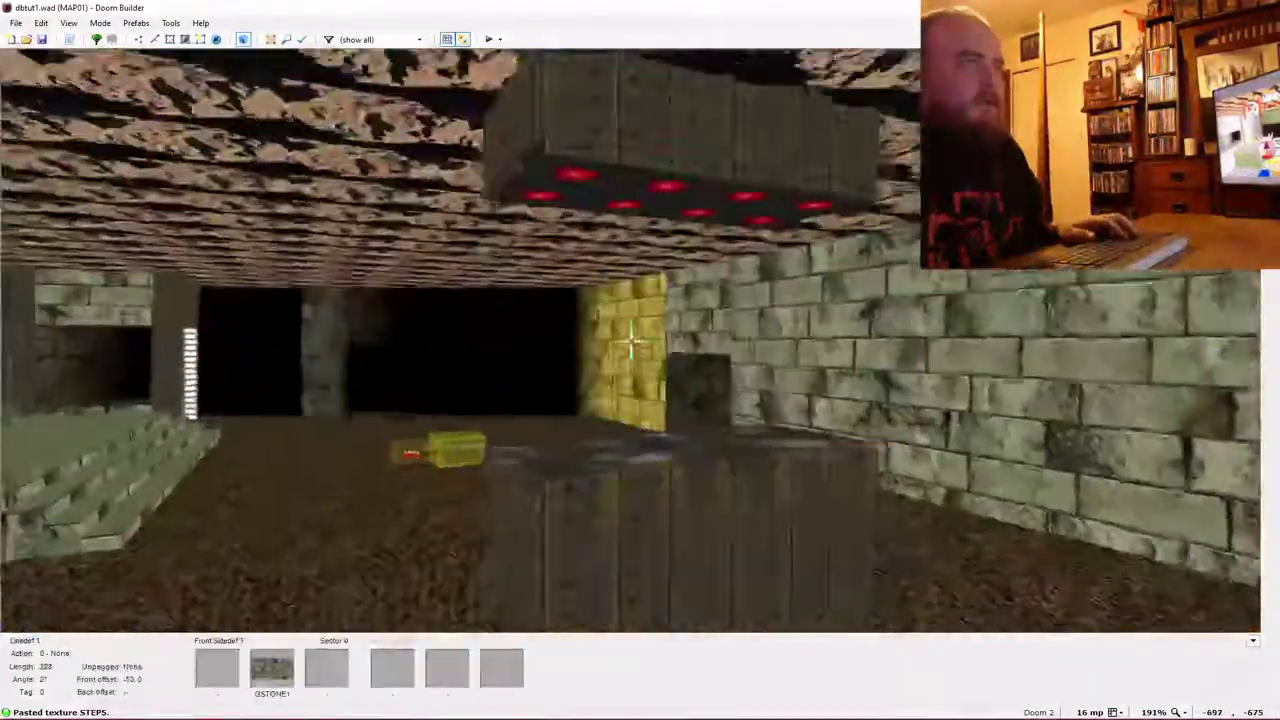
{"action": "key", "text": "e"}
{"action": "key", "text": "ctrl+c"}
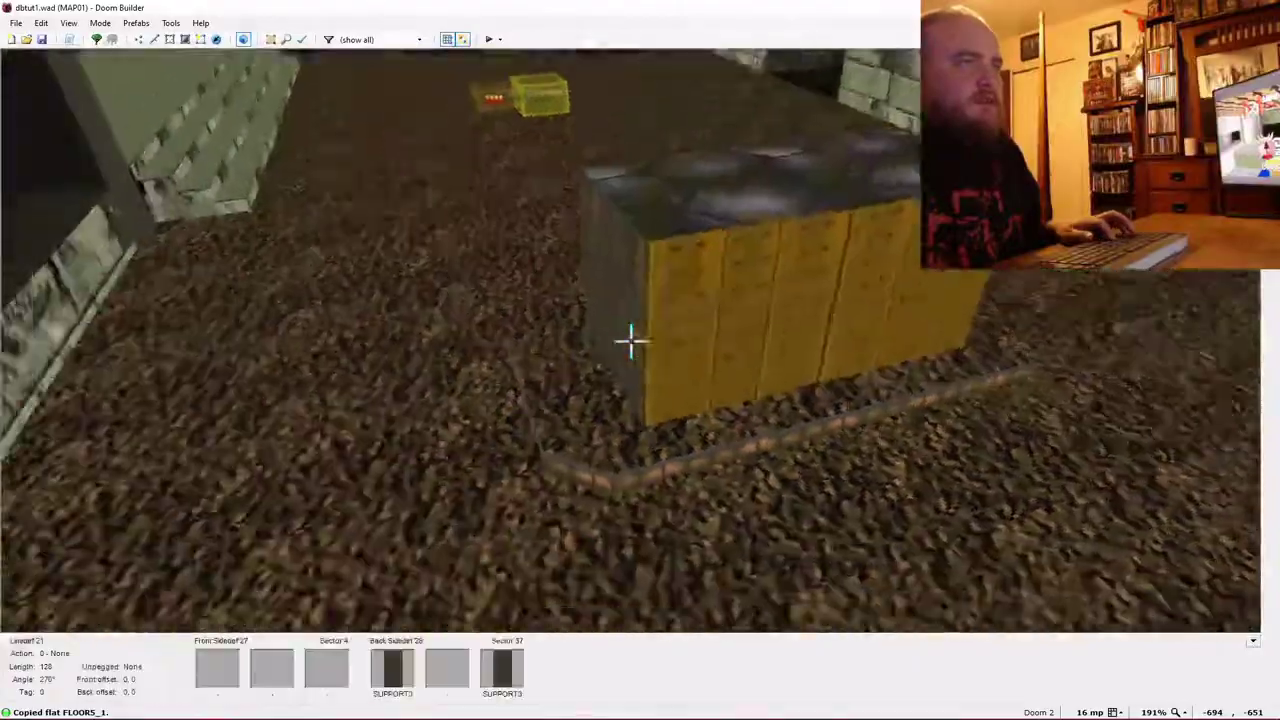
{"action": "key", "text": "ctrl+v"}
Examine the block and its border from several sides in 3D, and return to the 2D map.
{"action": "key", "text": "s"}
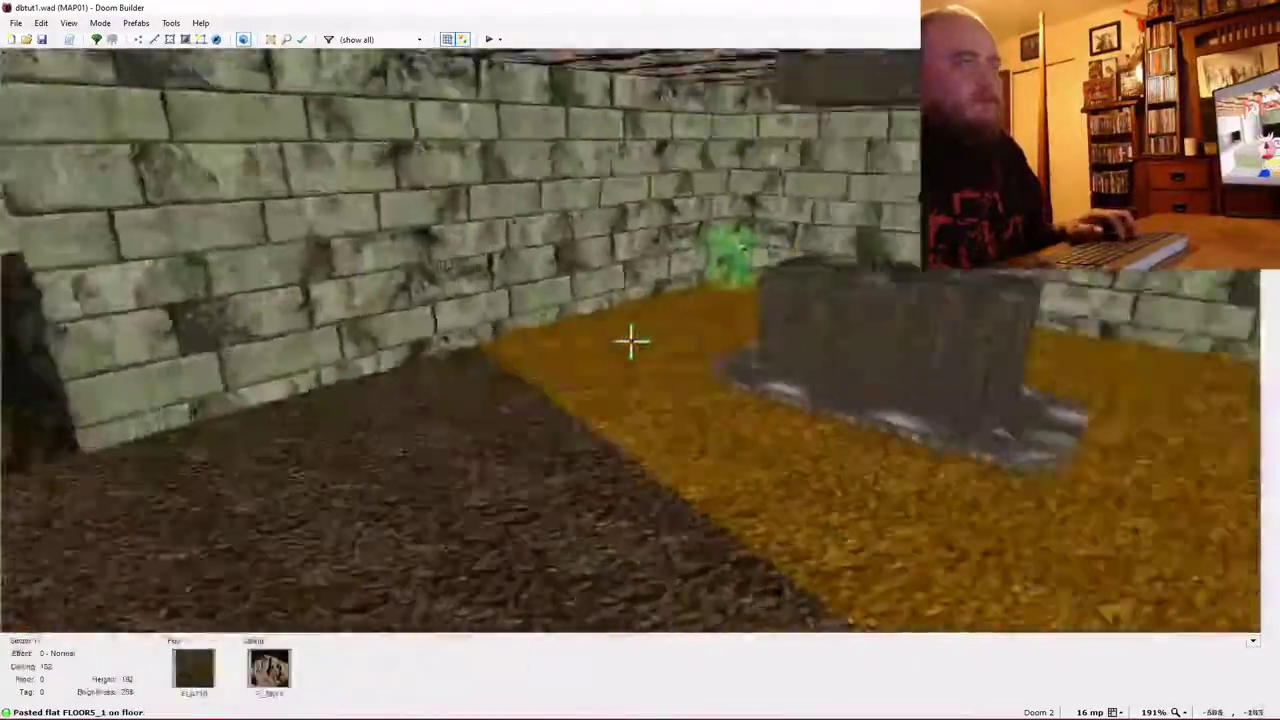
{"action": "key", "text": "d"}
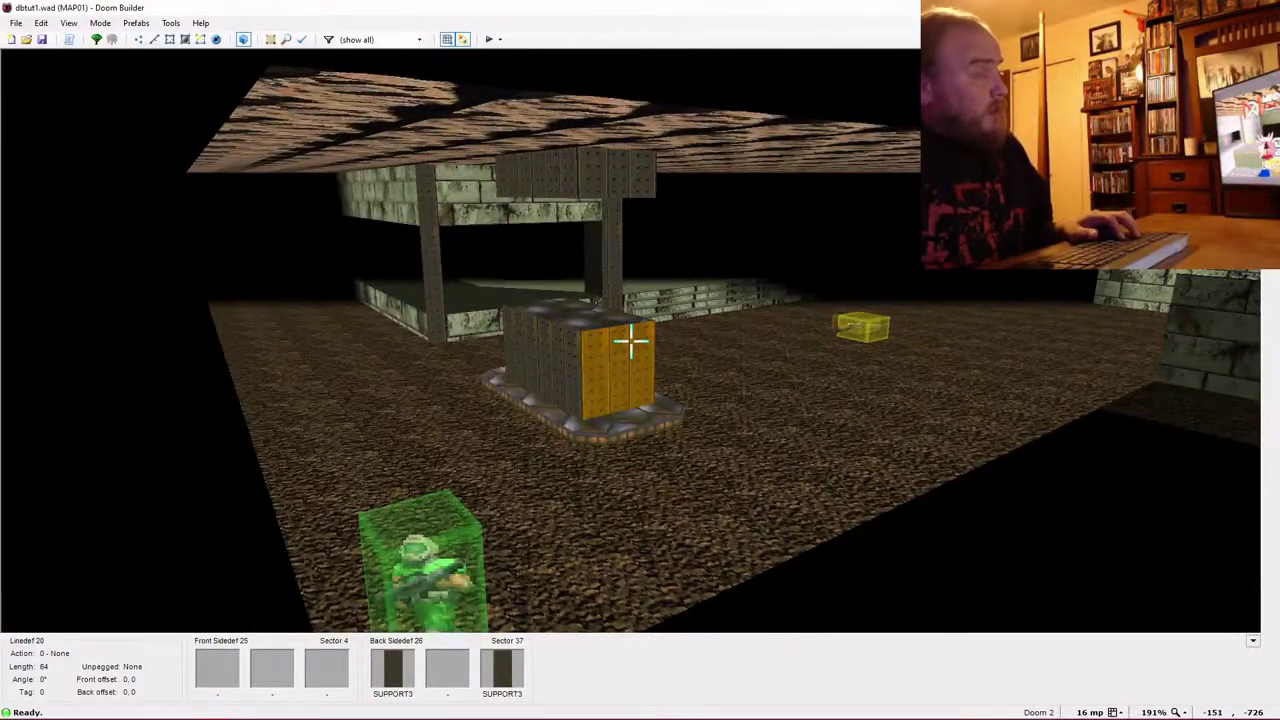
{"action": "key", "text": "f"}
{"action": "key", "text": "e"}
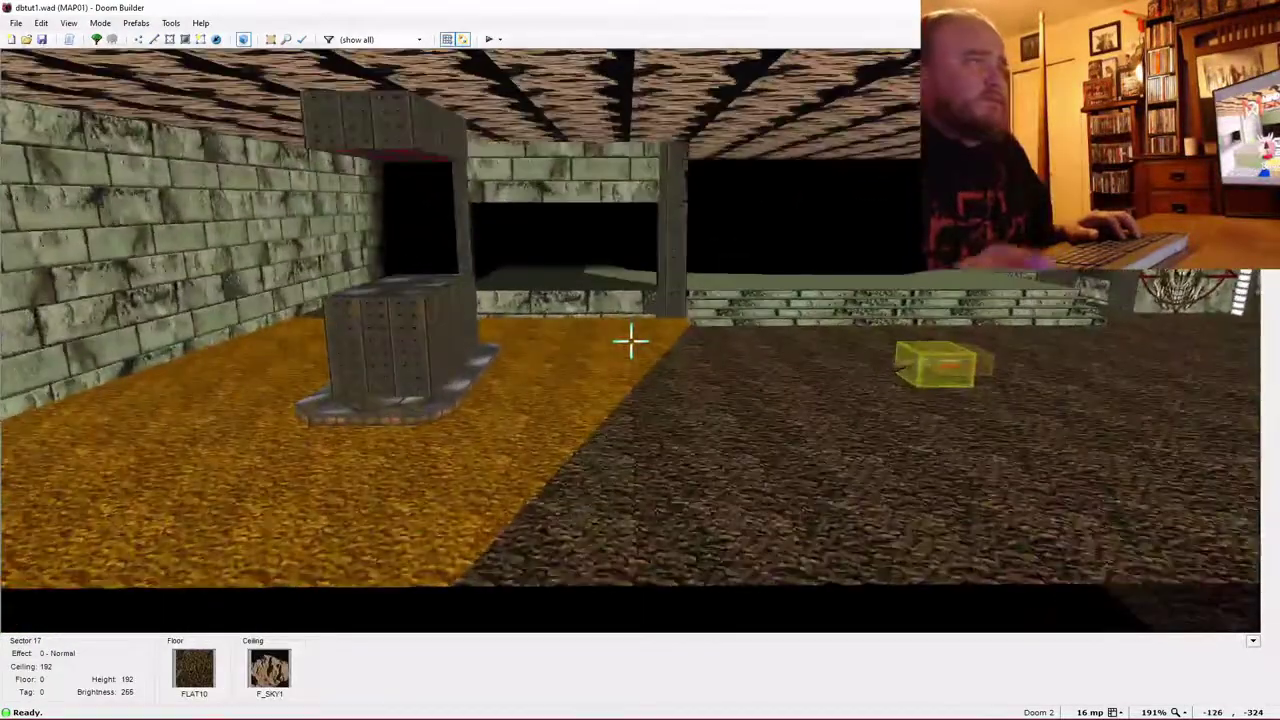
{"action": "key", "text": "s"}
{"action": "key", "text": "e"}
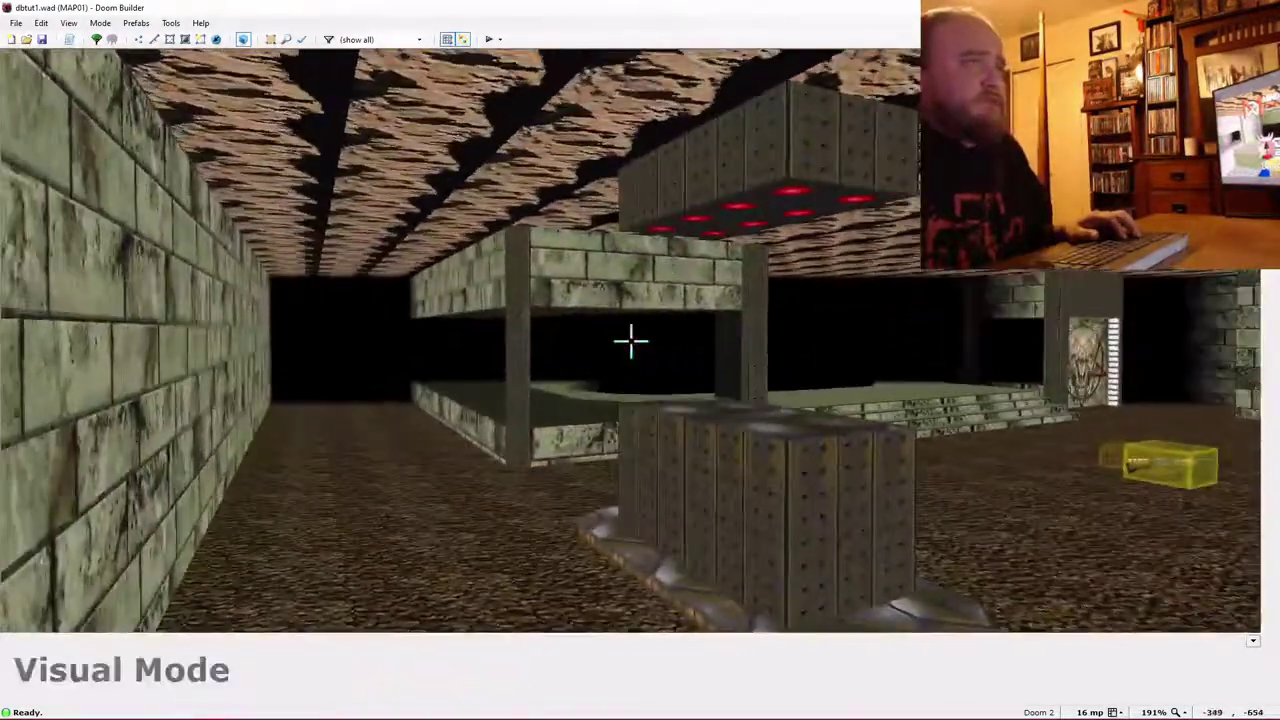
{"action": "key", "text": "e"}
{"action": "key", "text": "s"}
{"action": "key", "text": "d"}
{"action": "key", "text": "e"}
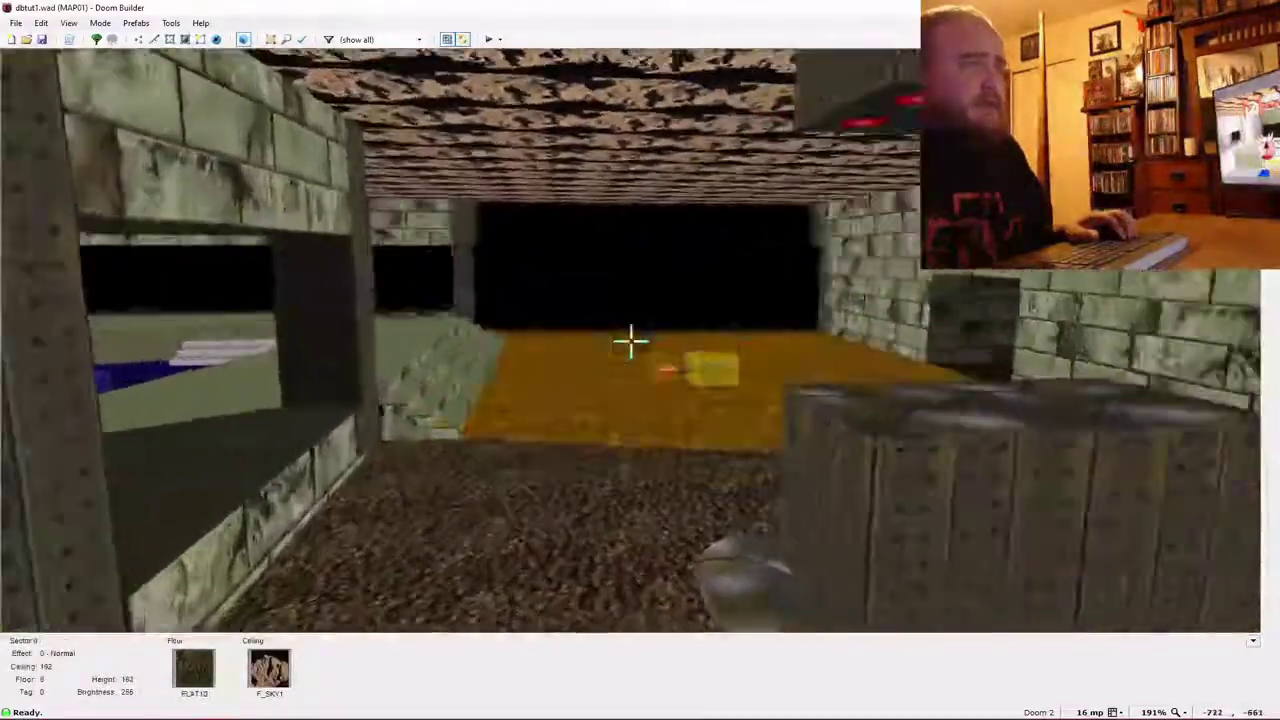
{"action": "key", "text": "d"}
{"action": "key", "text": "q"}
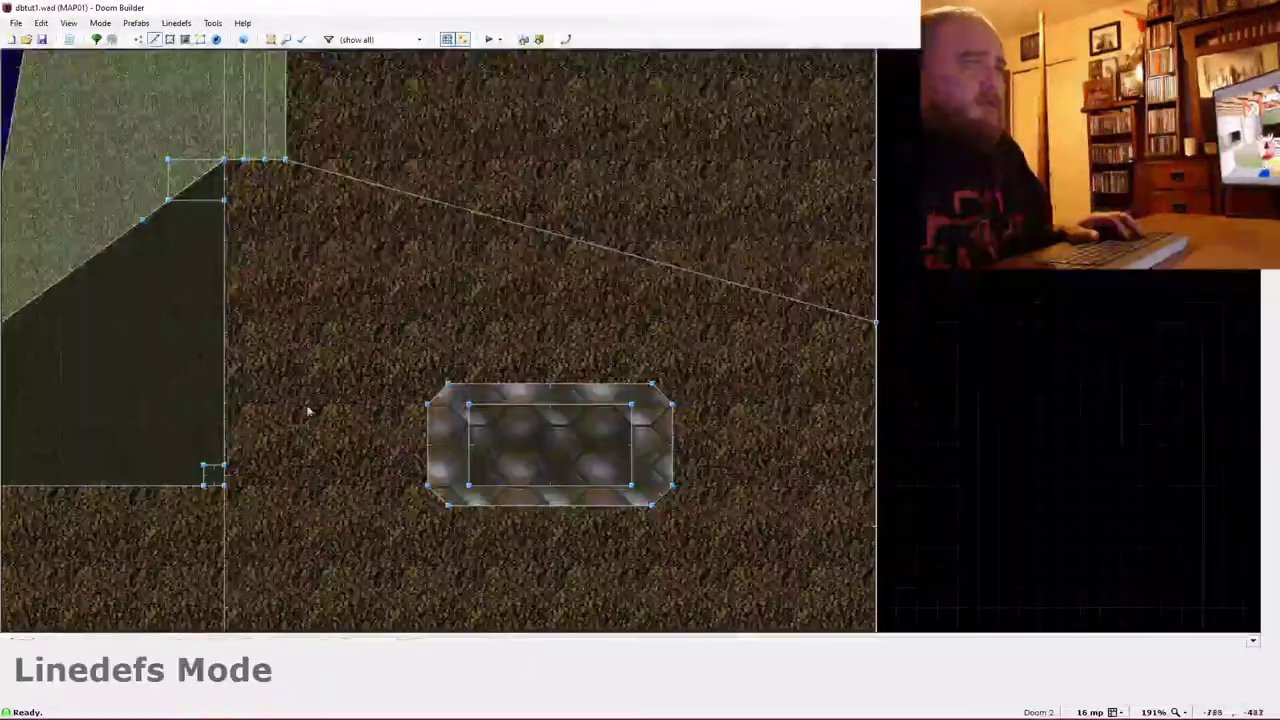
Move the block and its border together about 24 units south so they centre on the small square pillar to the west.
{"action": "scroll", "coordinate": [247, 452], "scroll_direction": "down", "scroll_amount": 3}
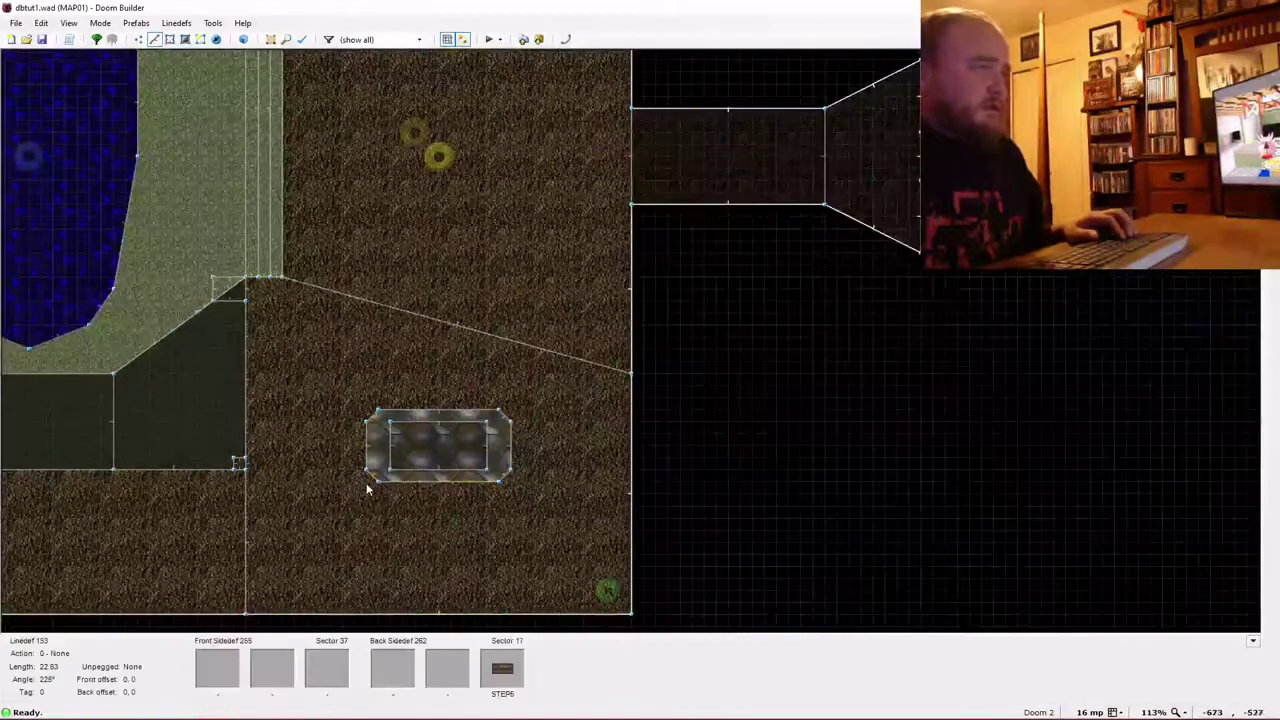
{"action": "scroll", "coordinate": [600, 345], "scroll_direction": "up", "scroll_amount": 2}
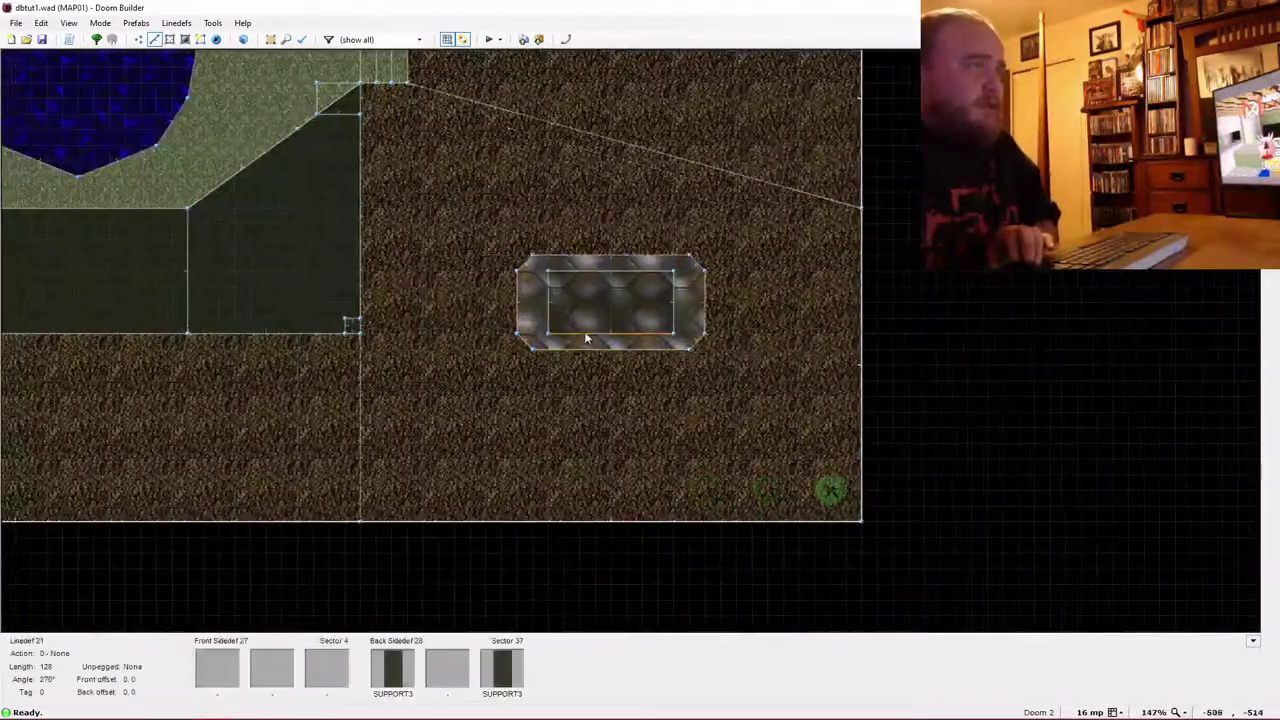
{"action": "key", "text": "s"}
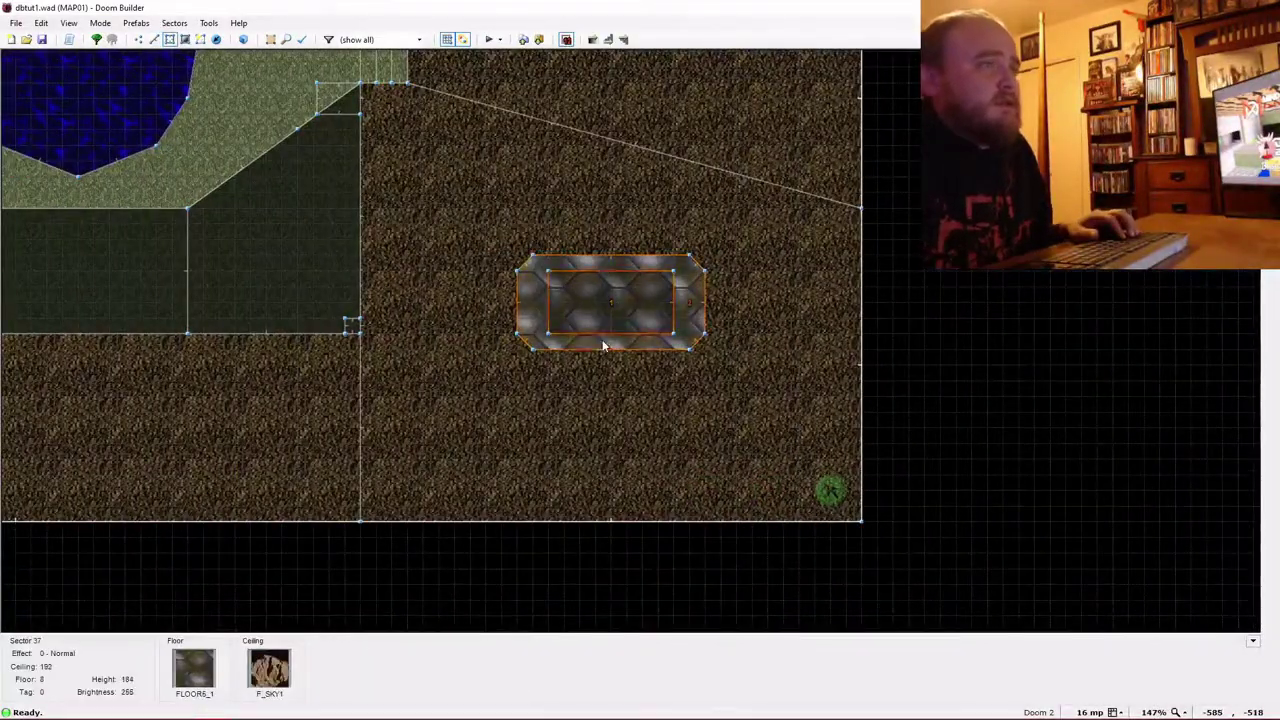
{"action": "left_click_drag", "start_coordinate": [603, 345], "coordinate": [598, 365]}
{"action": "scroll", "coordinate": [598, 365], "scroll_direction": "up", "scroll_amount": 2}
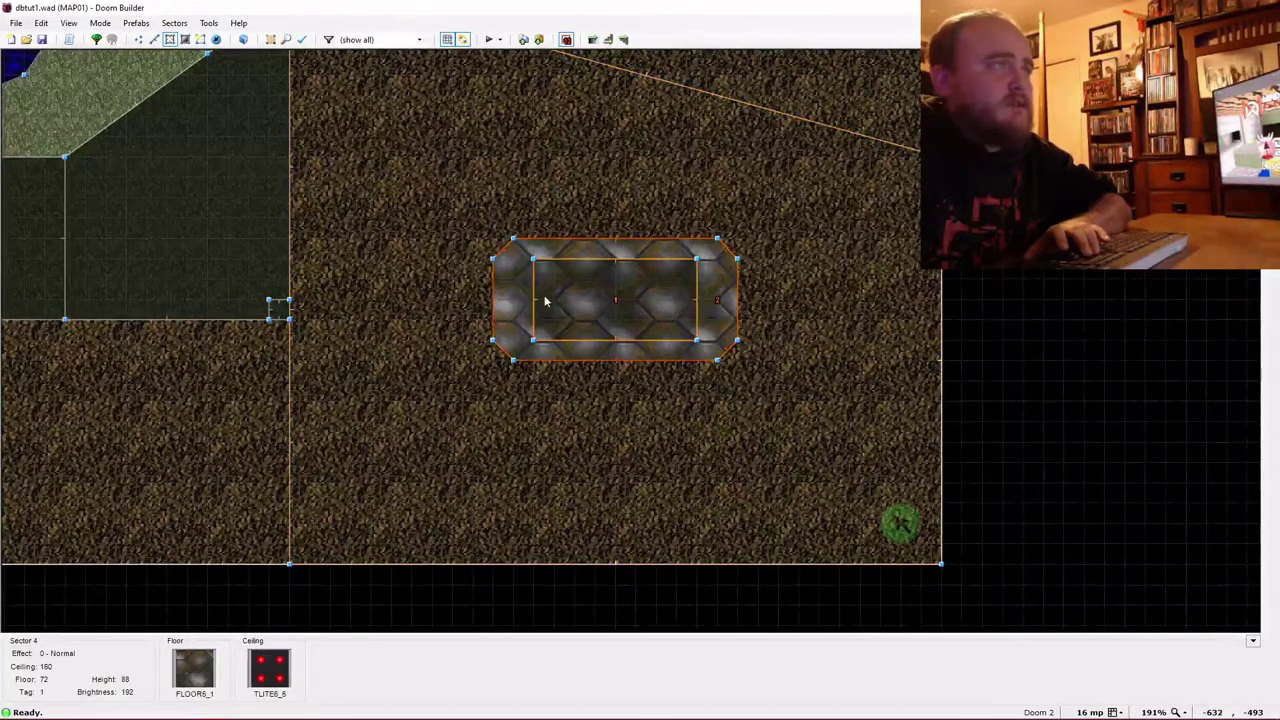
{"action": "key", "text": "s"}
{"action": "left_click_drag", "start_coordinate": [549, 310], "coordinate": [549, 319]}
{"action": "key", "text": "bracketright"}
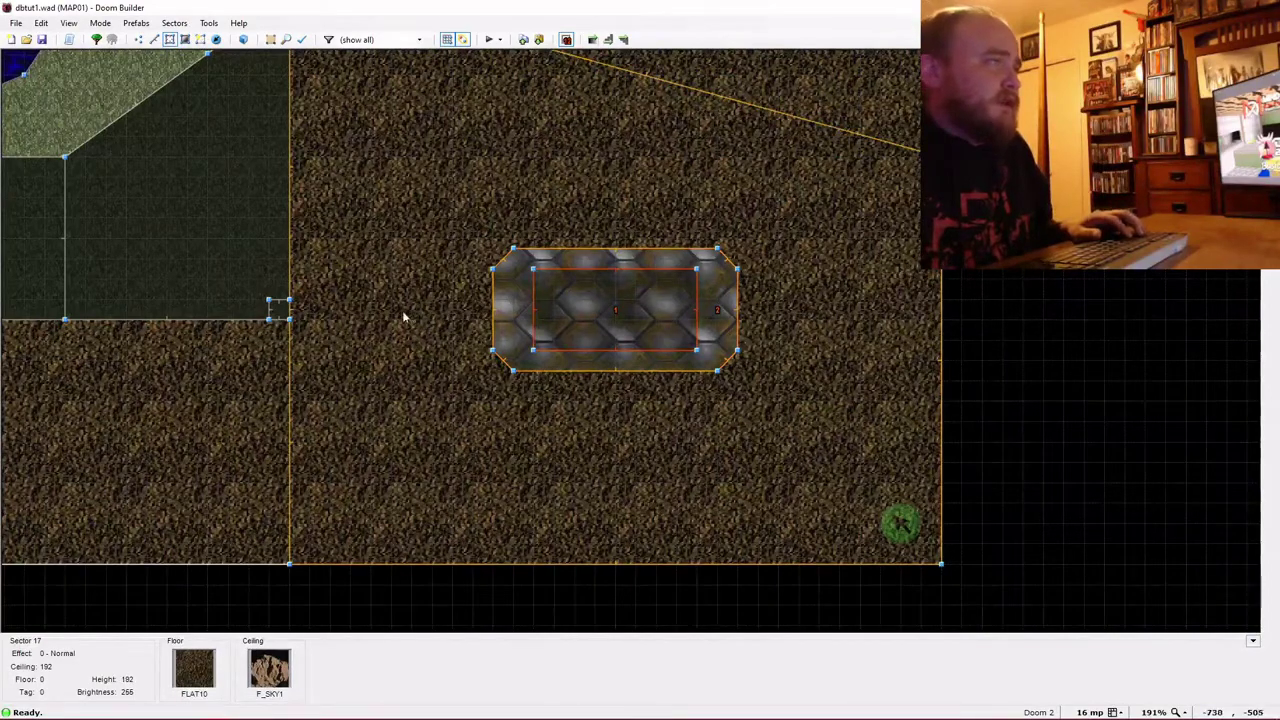
Draw a 160 by 16 unit beam sector from the pillar to the block's border and lower its ceiling to 160.
{"action": "scroll", "coordinate": [400, 317], "scroll_direction": "up", "scroll_amount": 1}
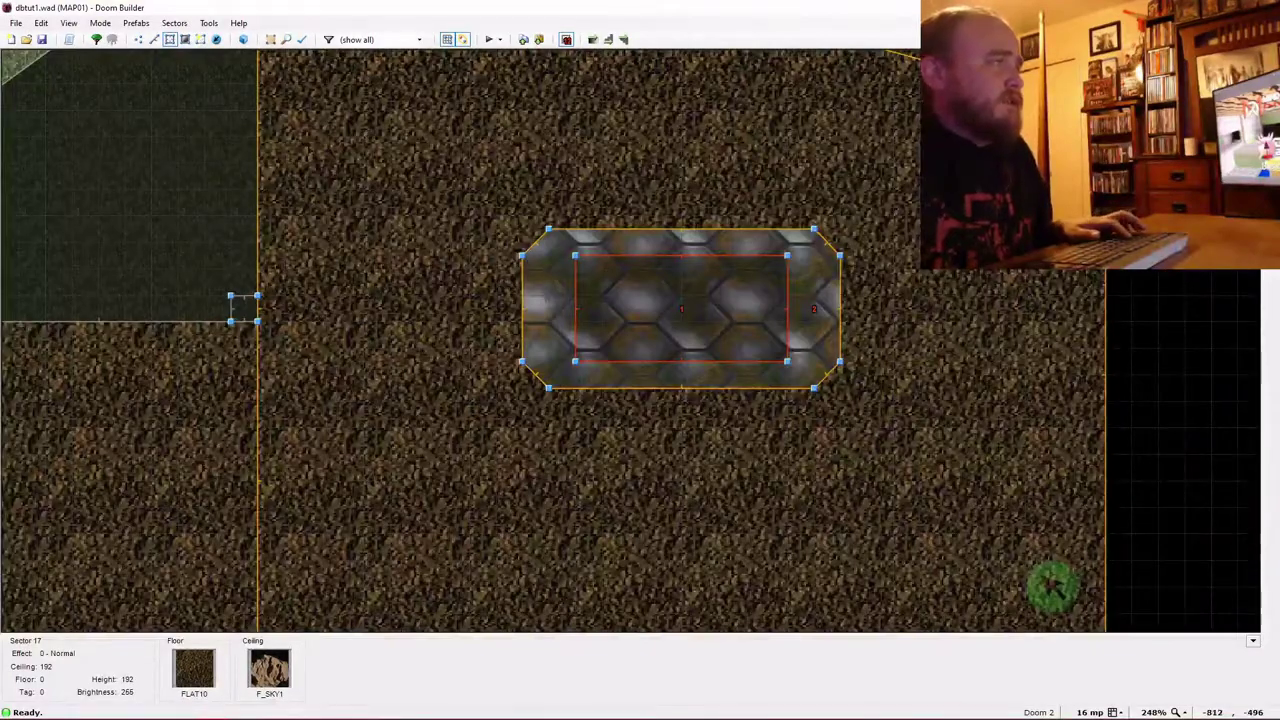
{"action": "key", "text": "d"}
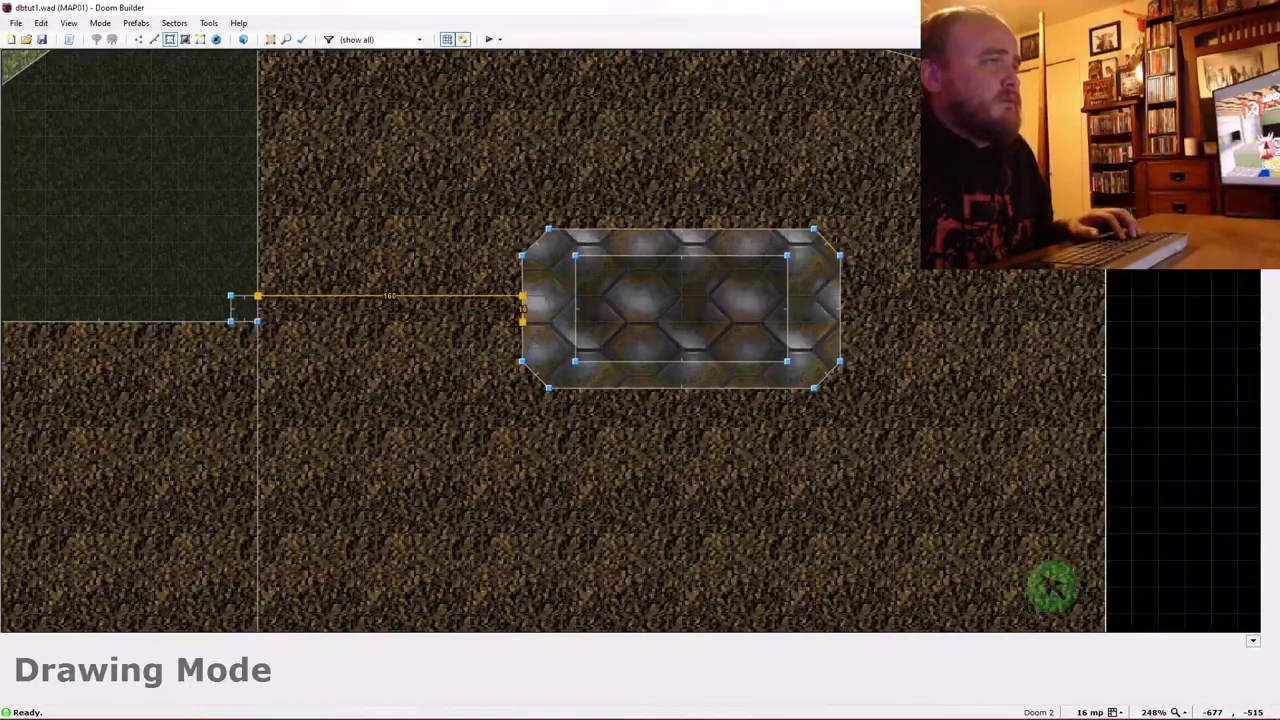
{"action": "right_click", "coordinate": [1052, 587]}
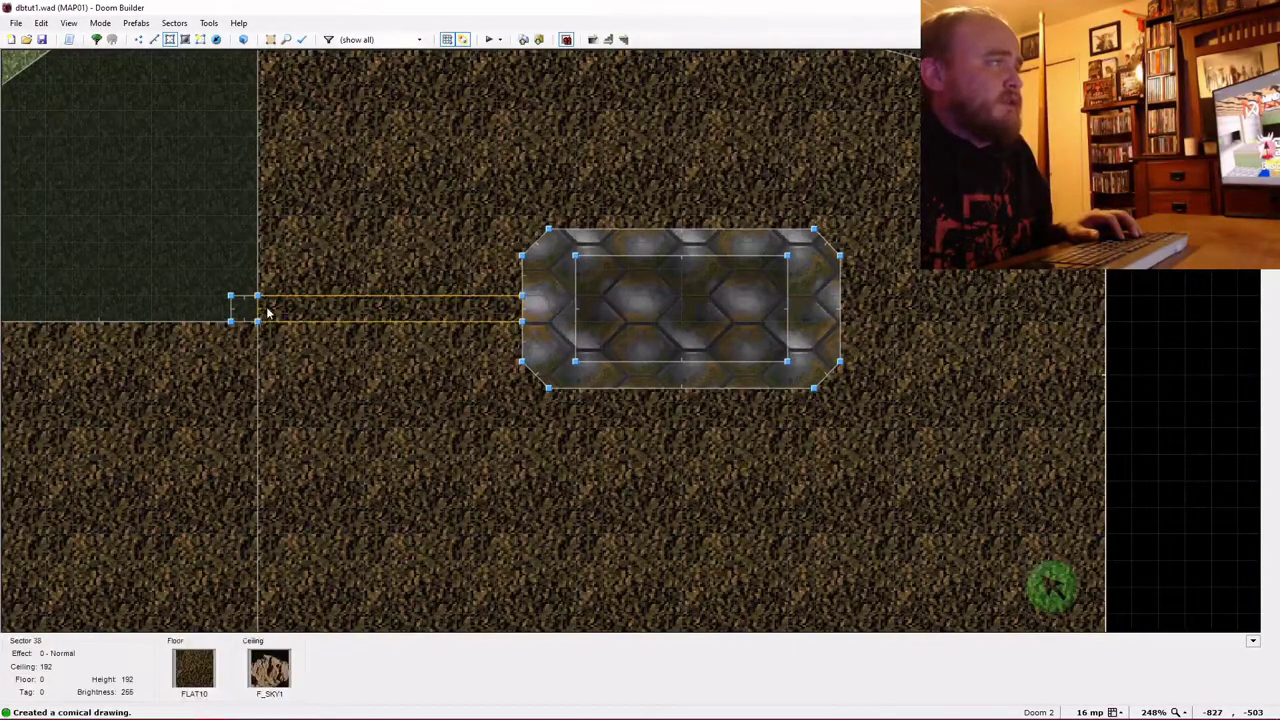
{"action": "key", "text": "w"}
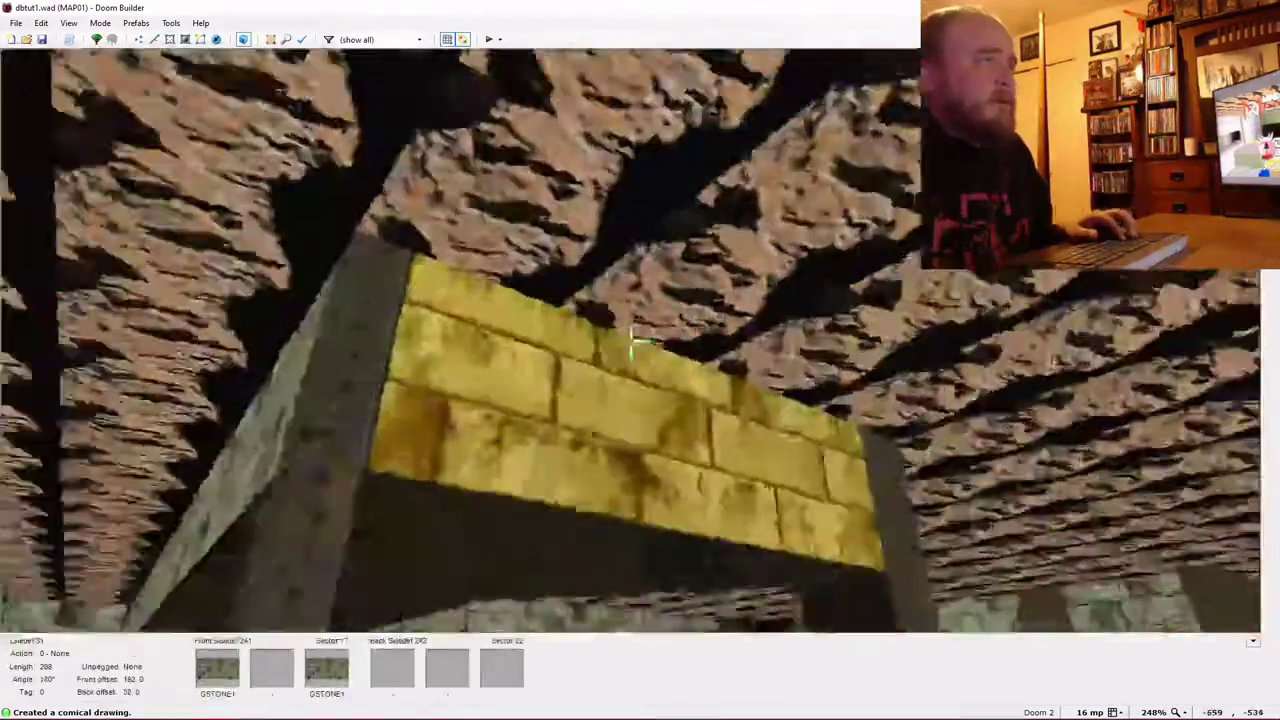
{"action": "scroll", "coordinate": [631, 341], "scroll_direction": "down", "scroll_amount": 1}
{"action": "scroll", "coordinate": [631, 341], "scroll_direction": "down", "scroll_amount": 2}
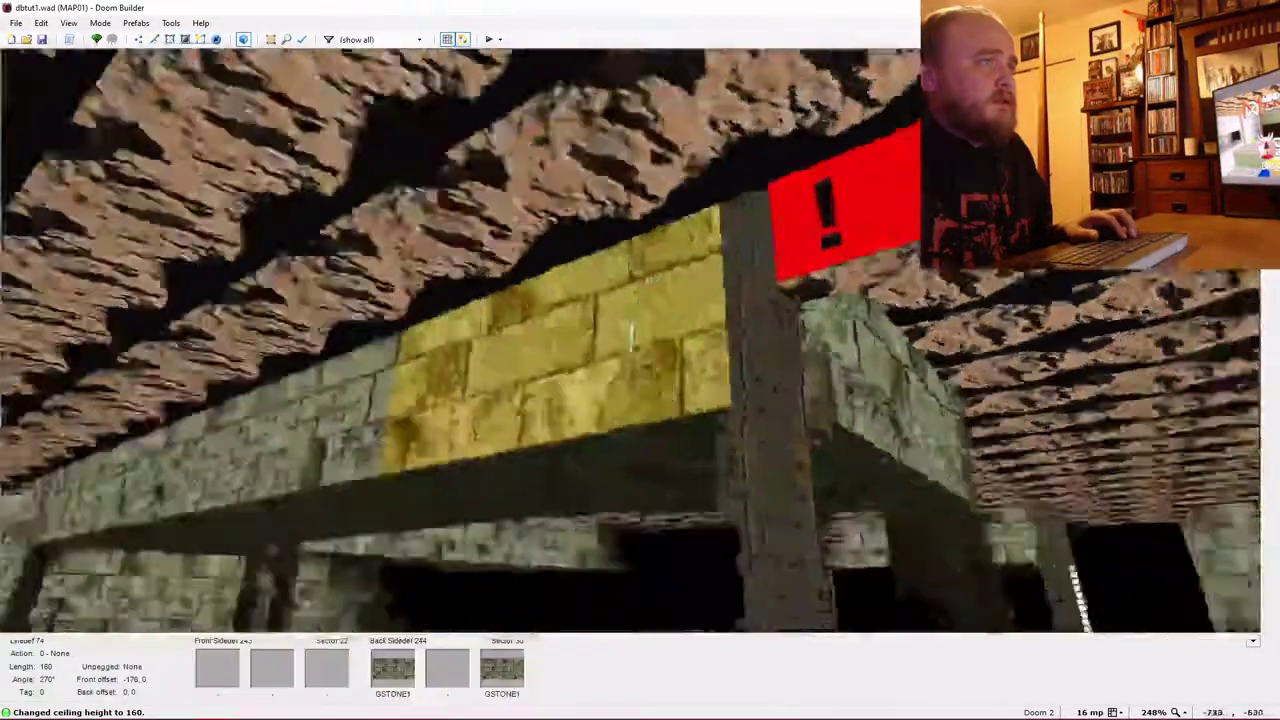
Copy the SUPPORT3 texture onto the overhead beam's sides and paste the FLOOR5_1 flat onto its ceiling.
{"action": "key", "text": "ctrl+c"}
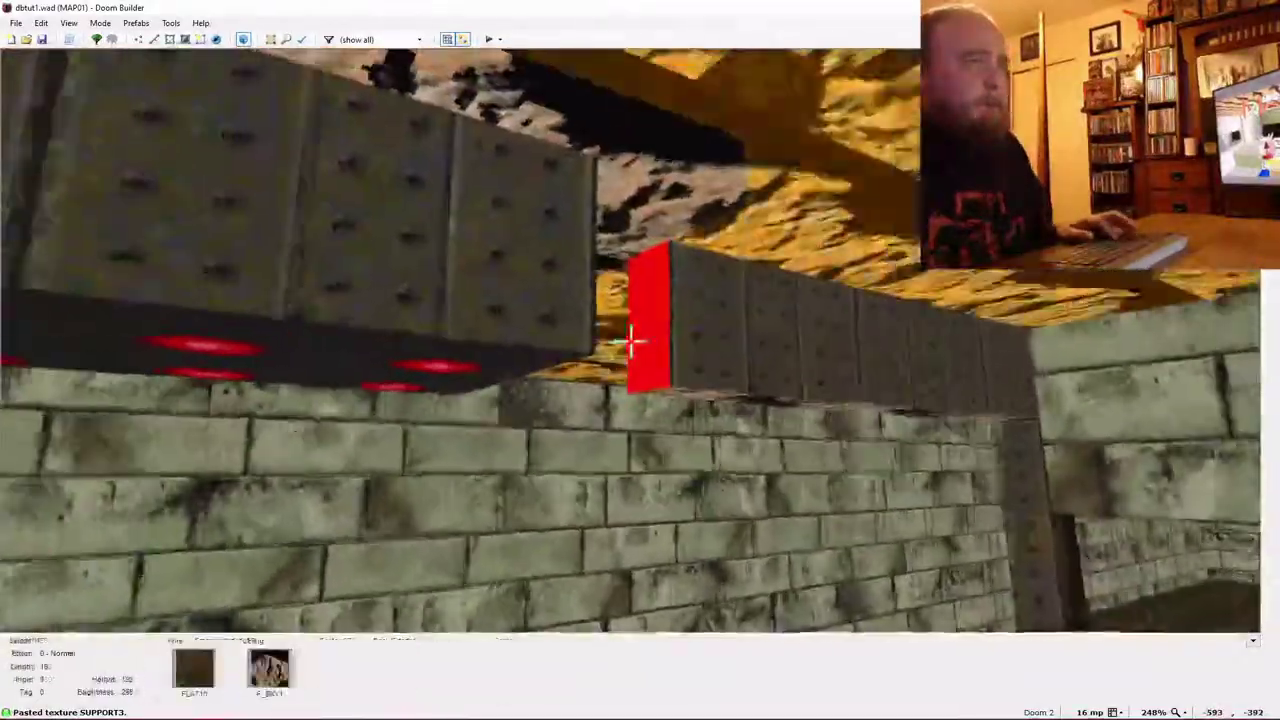
{"action": "key", "text": "ctrl+v"}
{"action": "key", "text": "s"}
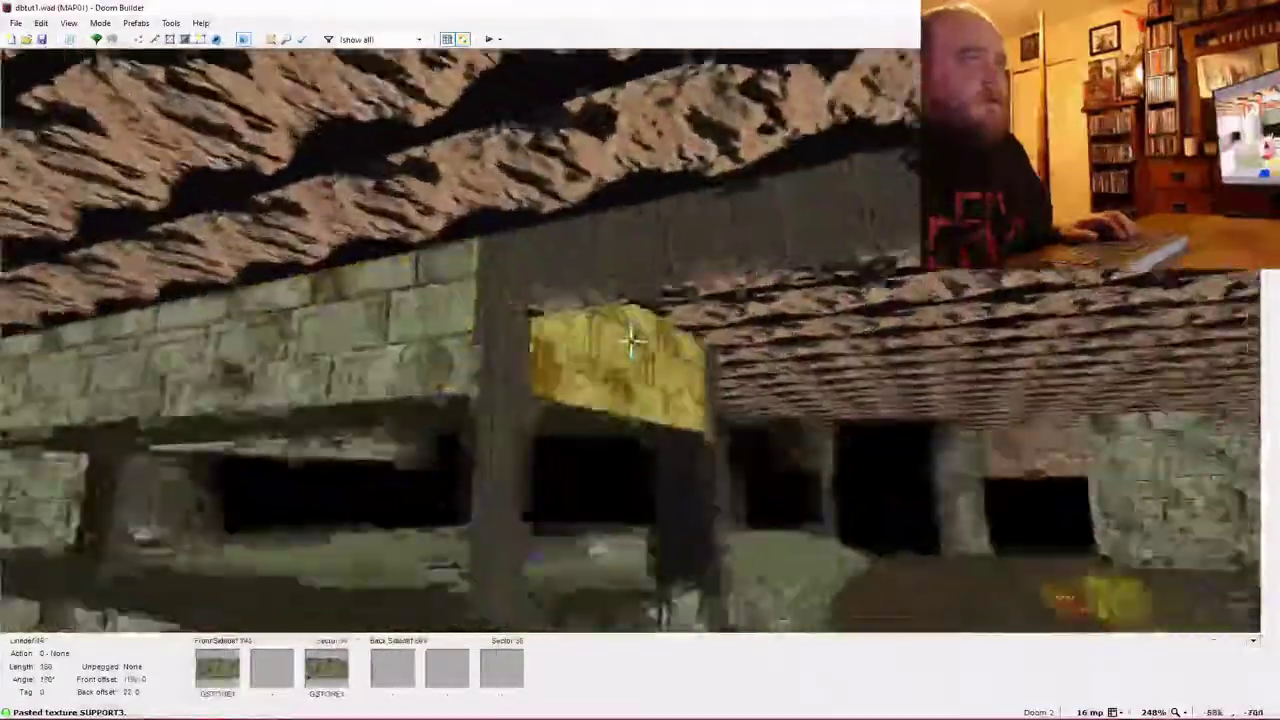
{"action": "key", "text": "w"}
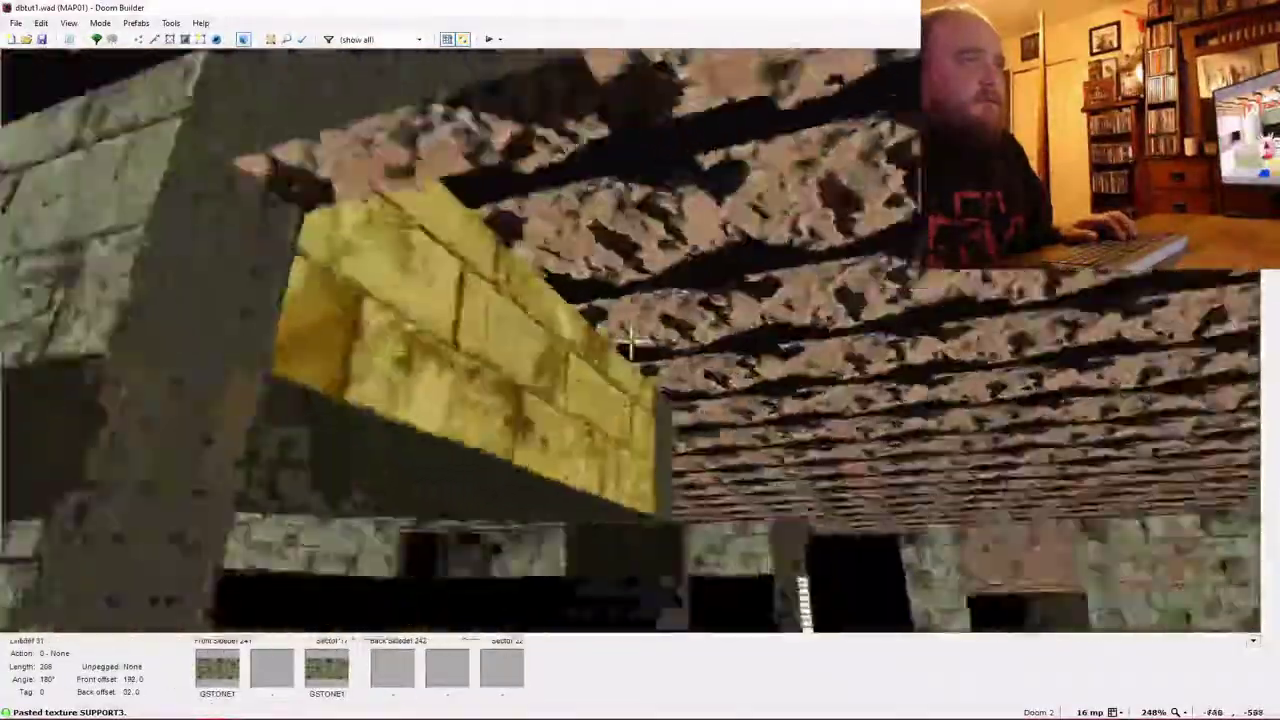
{"action": "key", "text": "ctrl+v"}
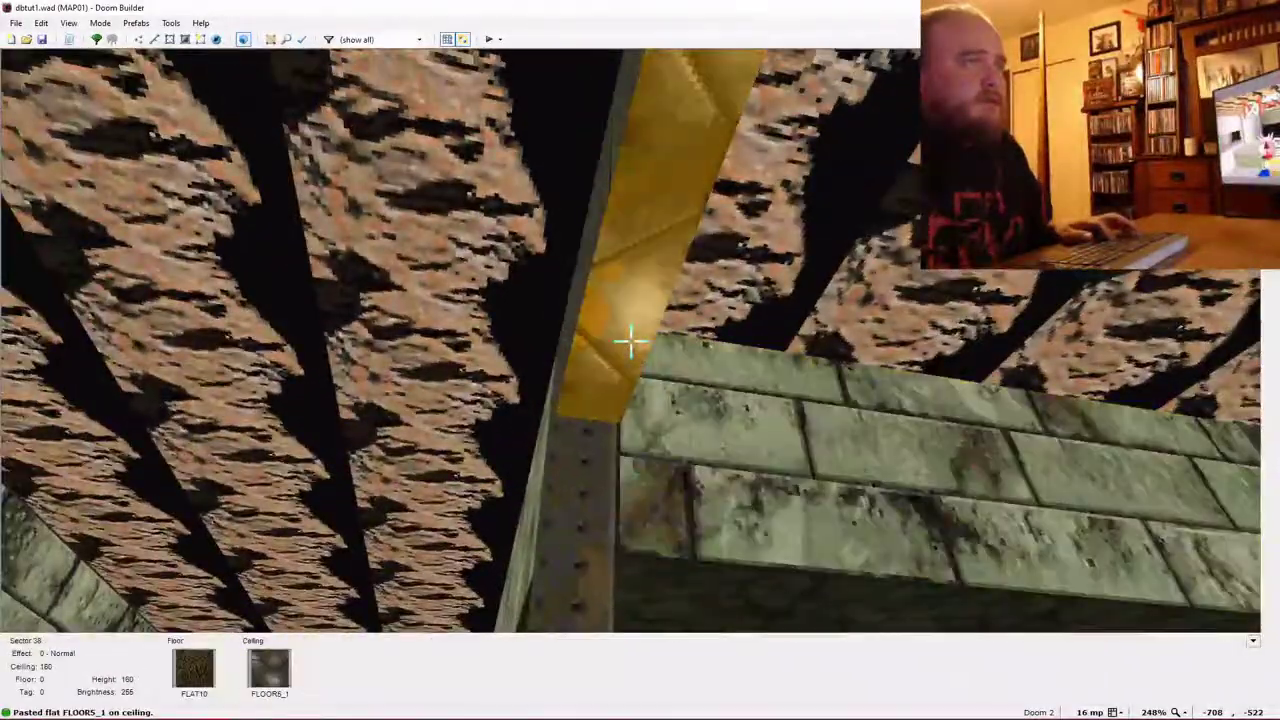
Inspect the beam beside the hanging light block in 3D, and undo the beam's drawing and texturing.
{"action": "key", "text": "w"}
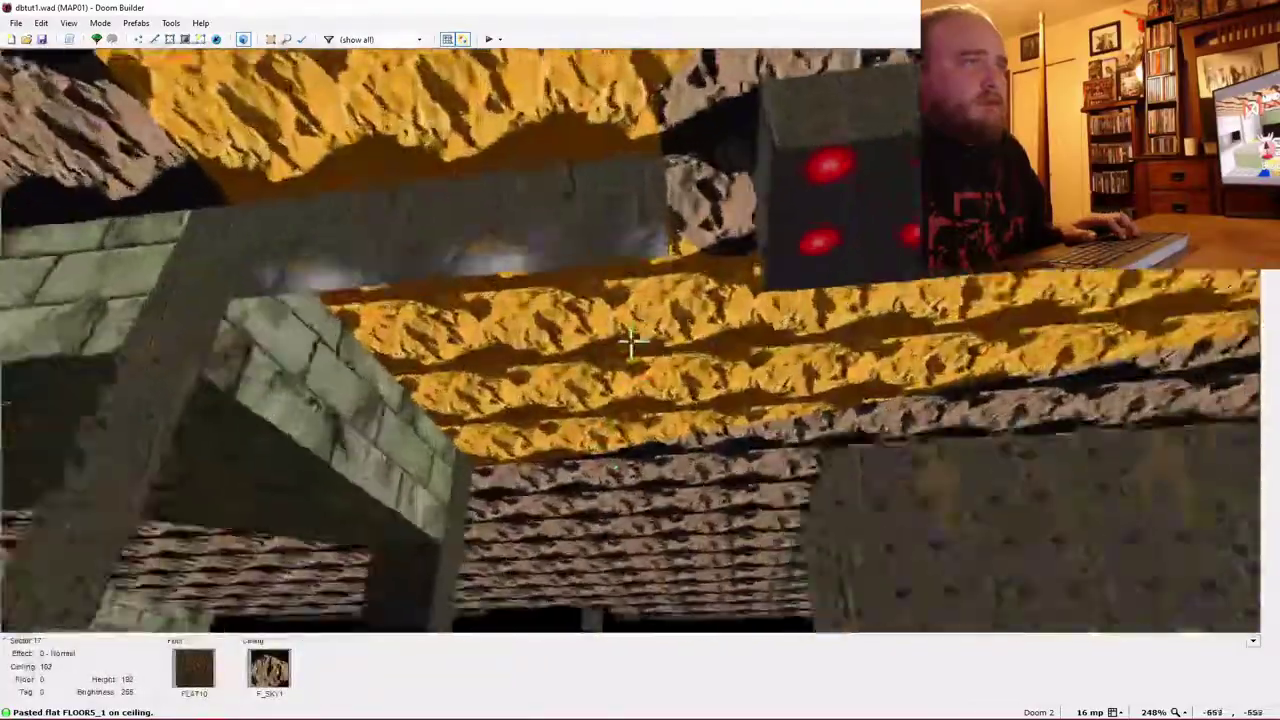
{"action": "key", "text": "w"}
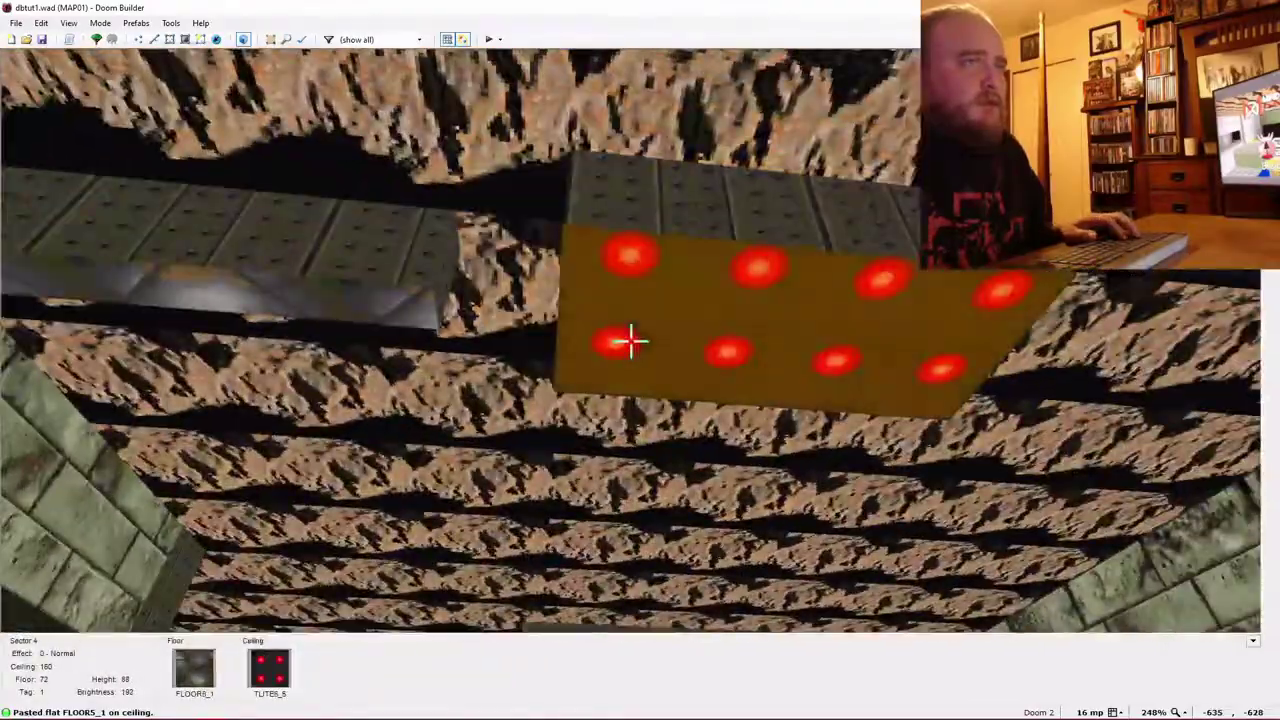
{"action": "key", "text": "w"}
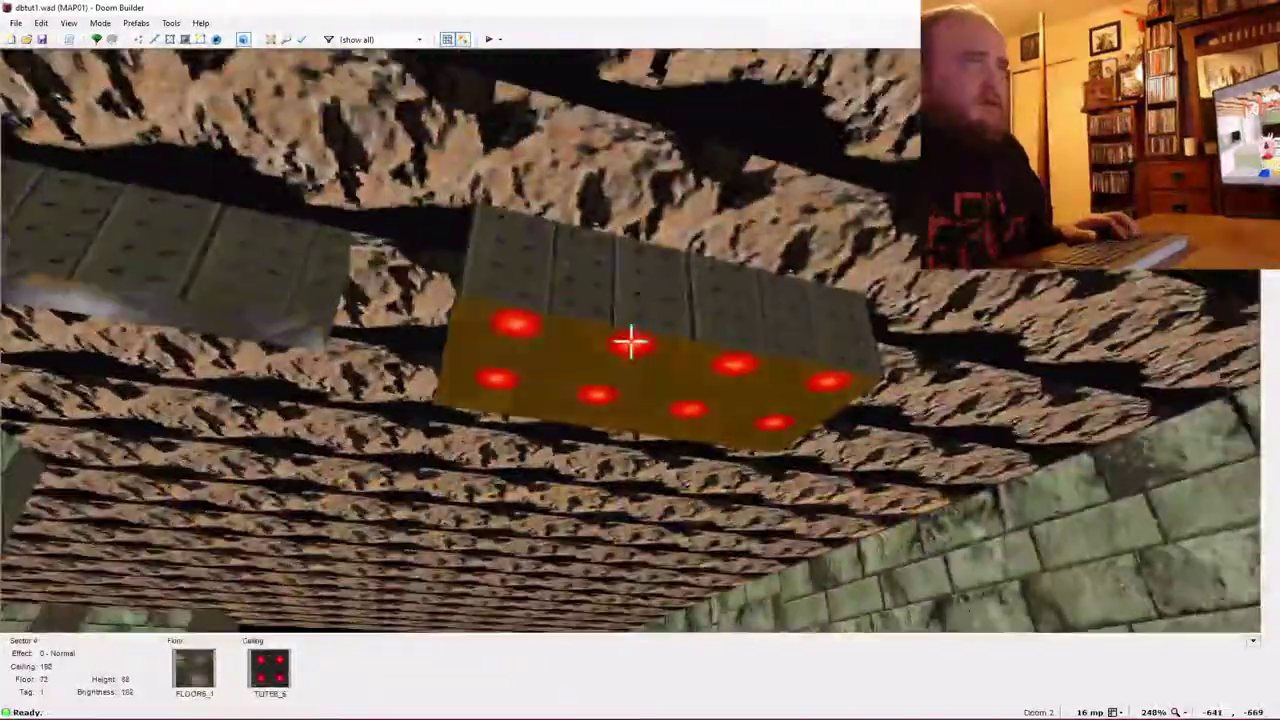
{"action": "key", "text": "q"}
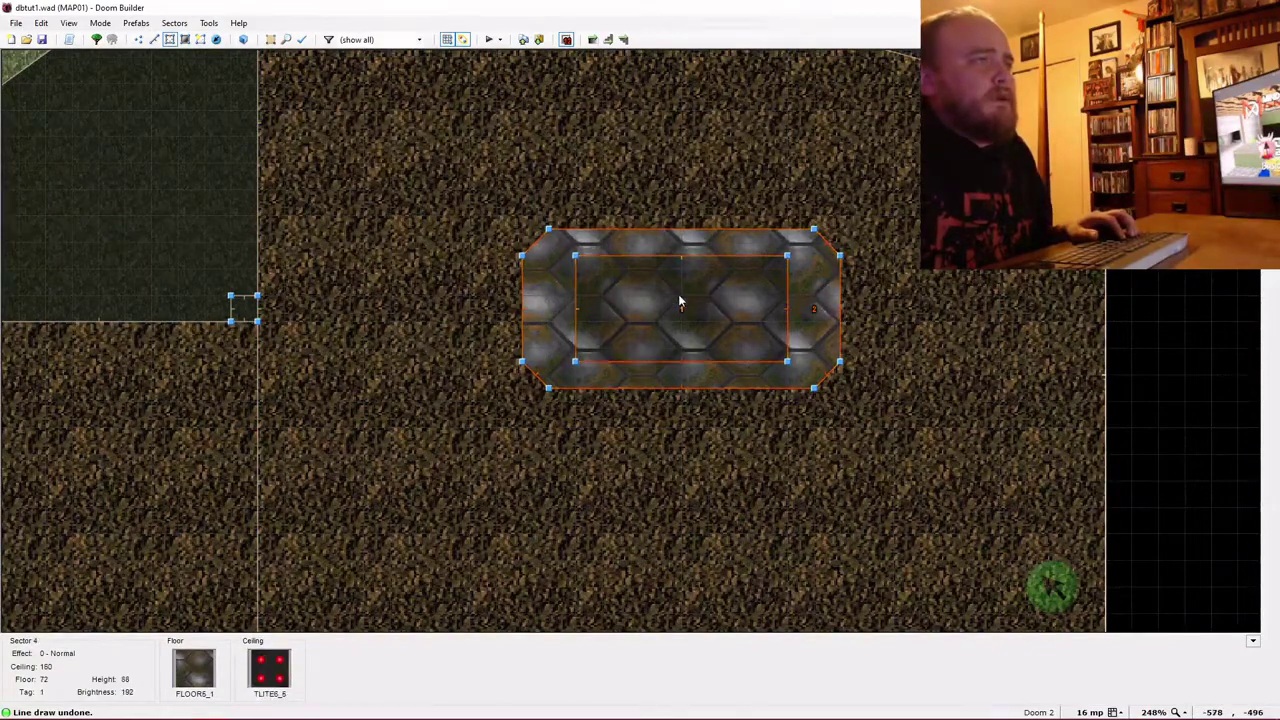
Check the hanging light block in 3D, and shift the block with its border 8 units farther south to centre on the pillar's south edge.
{"action": "key", "text": "w"}
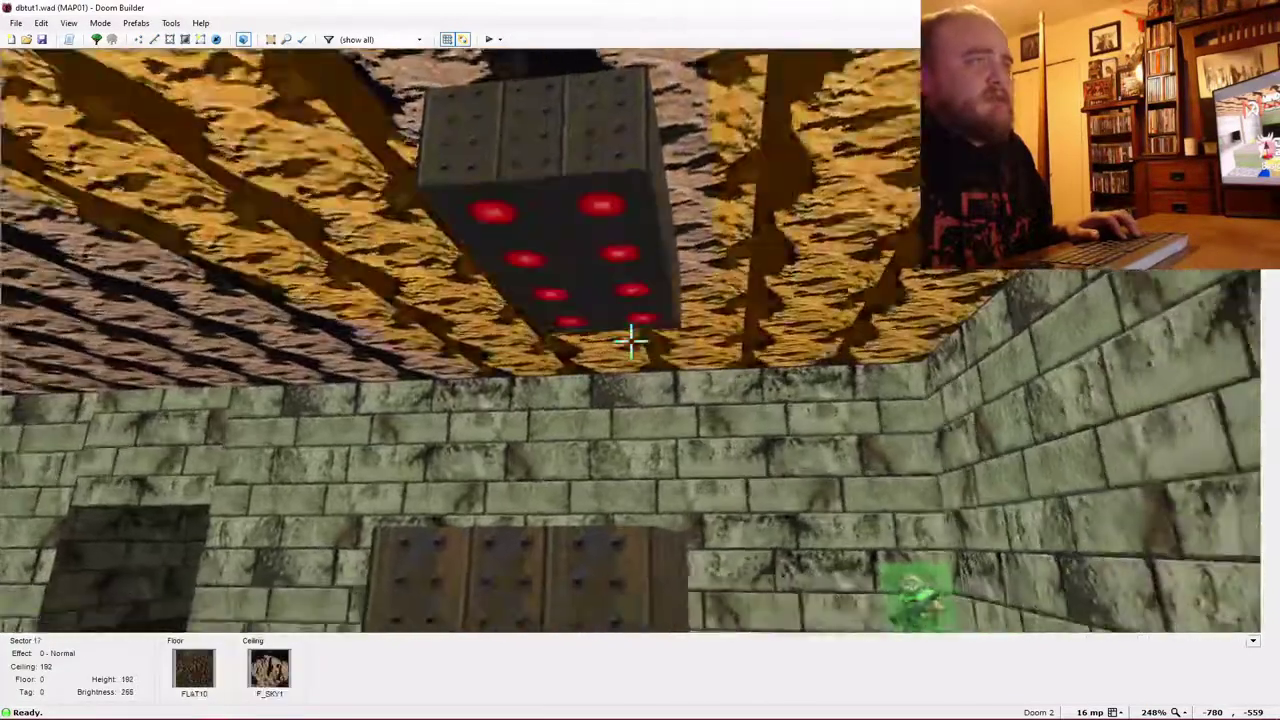
{"action": "key", "text": "w"}
{"action": "key", "text": "w"}
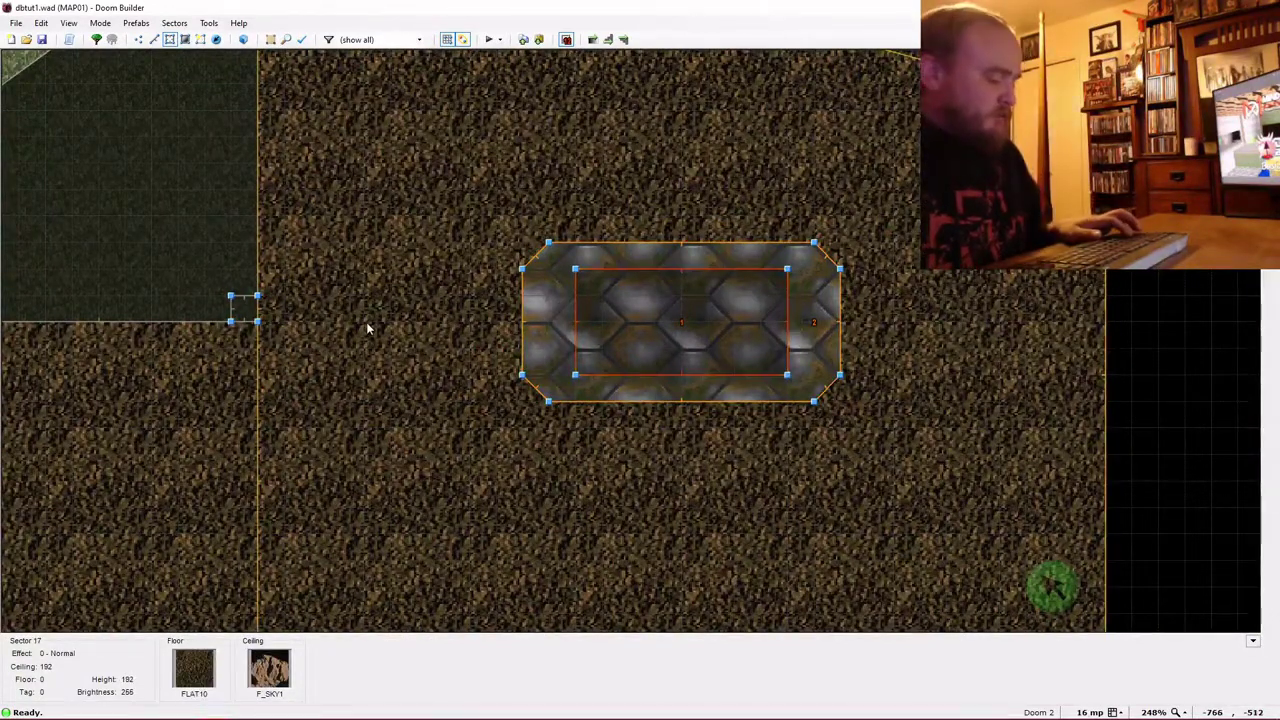
Draw a 160 by 16 unit strip from the pillar to the border, and a 16-unit square directly south of the pillar.
{"action": "key", "text": "d"}
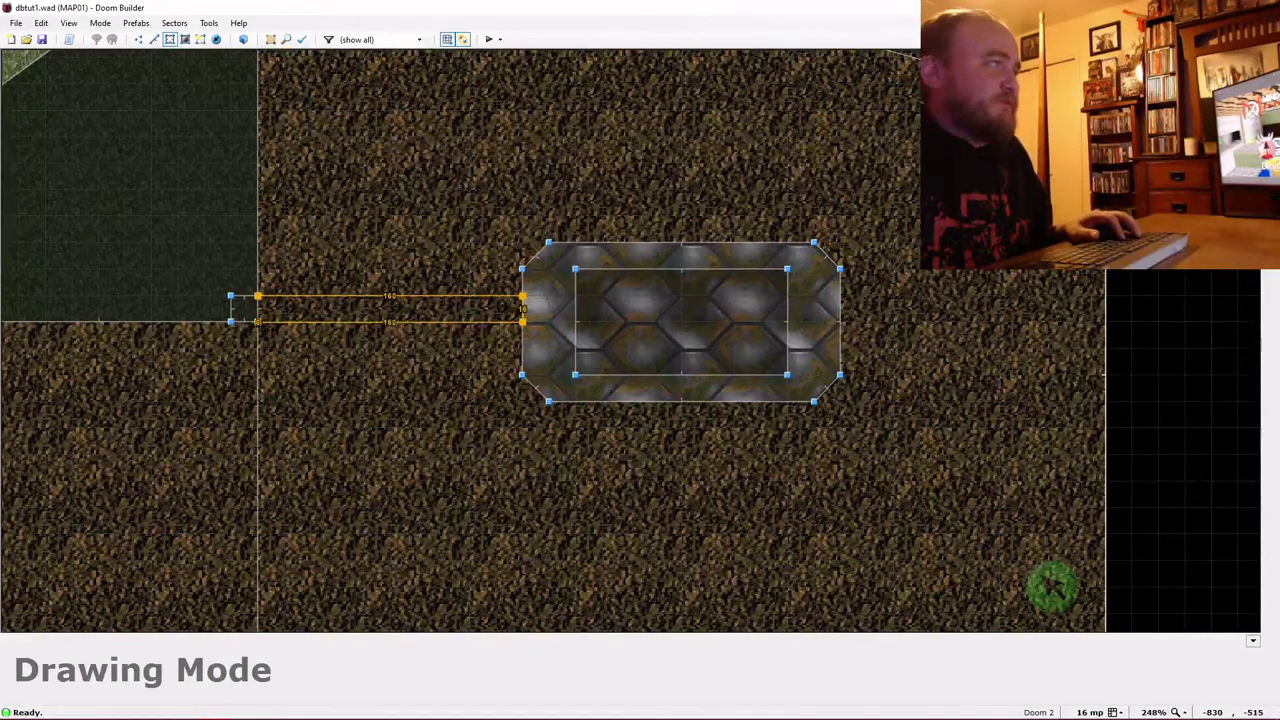
{"action": "key", "text": "Return"}
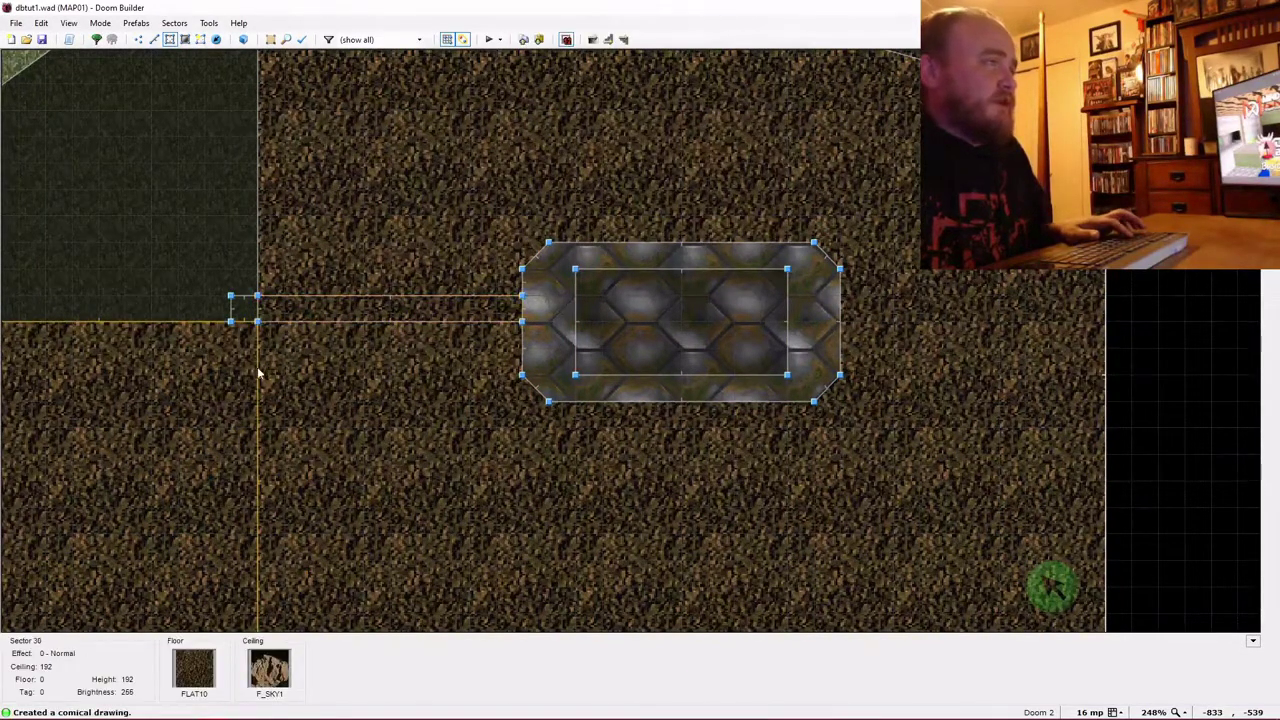
{"action": "key", "text": "d"}
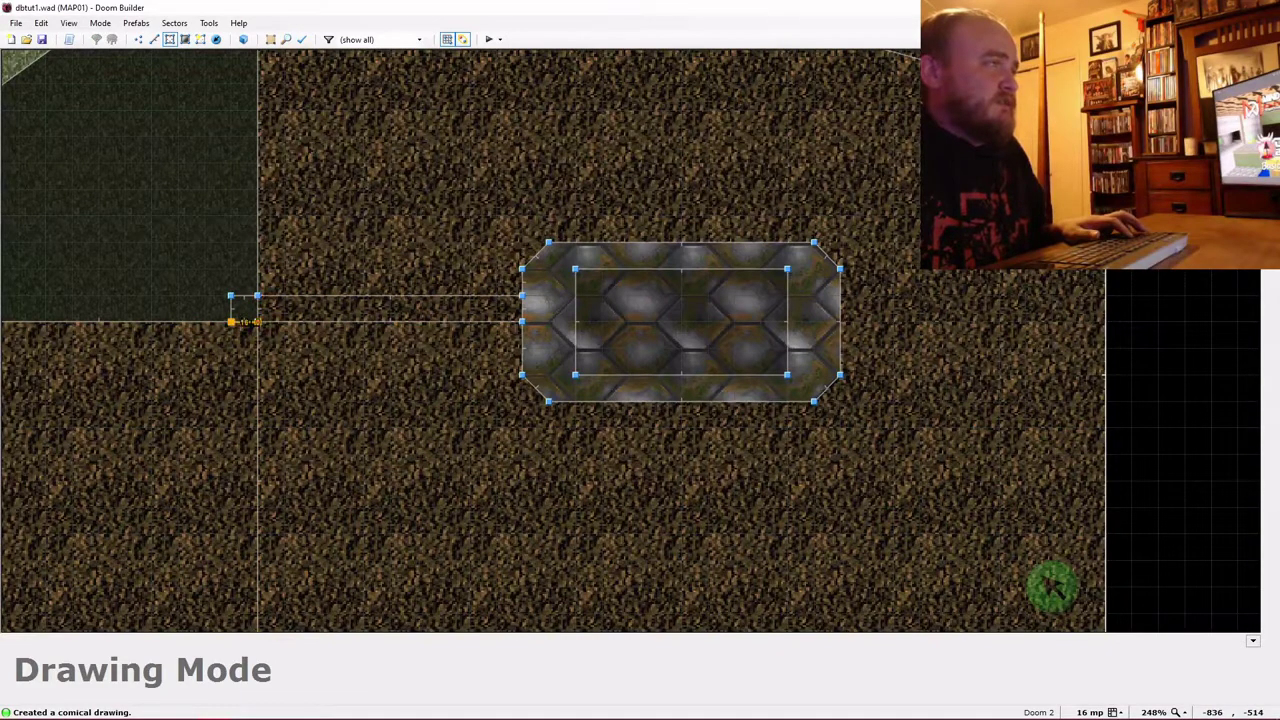
{"action": "key", "text": "Return"}
Draw a second 160 by 16 unit strip directly south of the first, and extend both strips 32 units across the border to the block.
{"action": "key", "text": "d"}
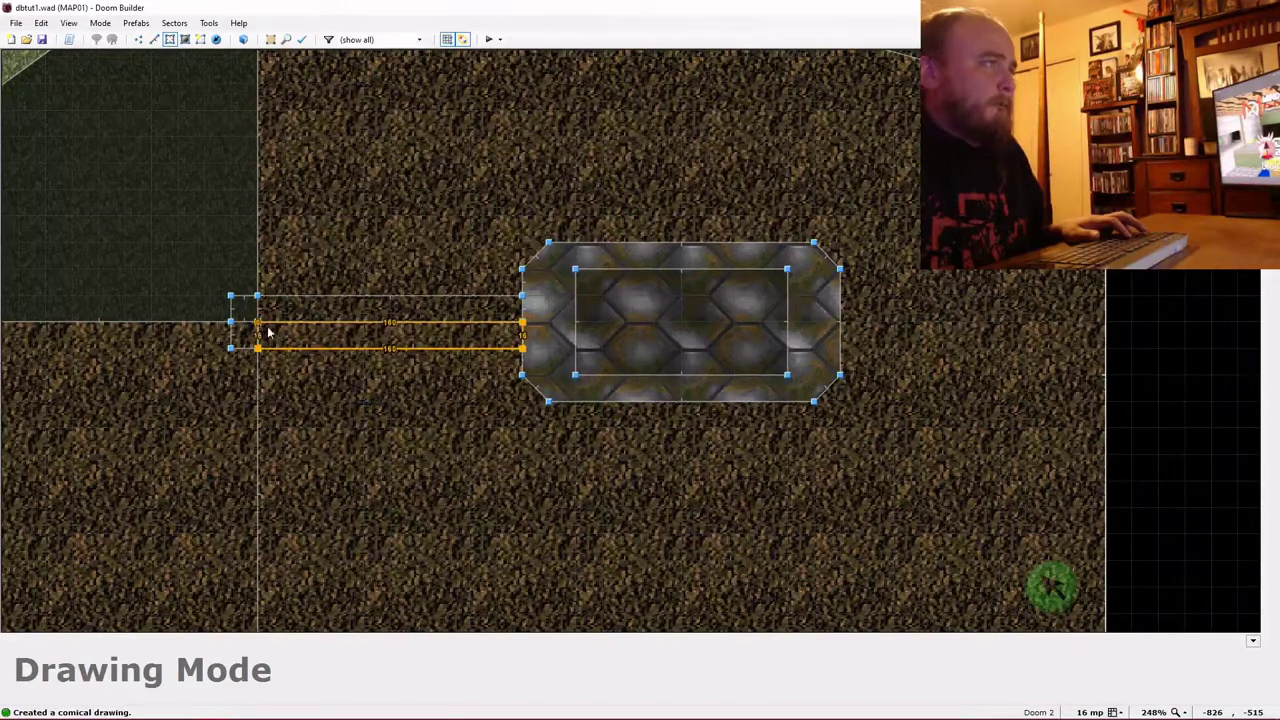
{"action": "key", "text": "Return"}
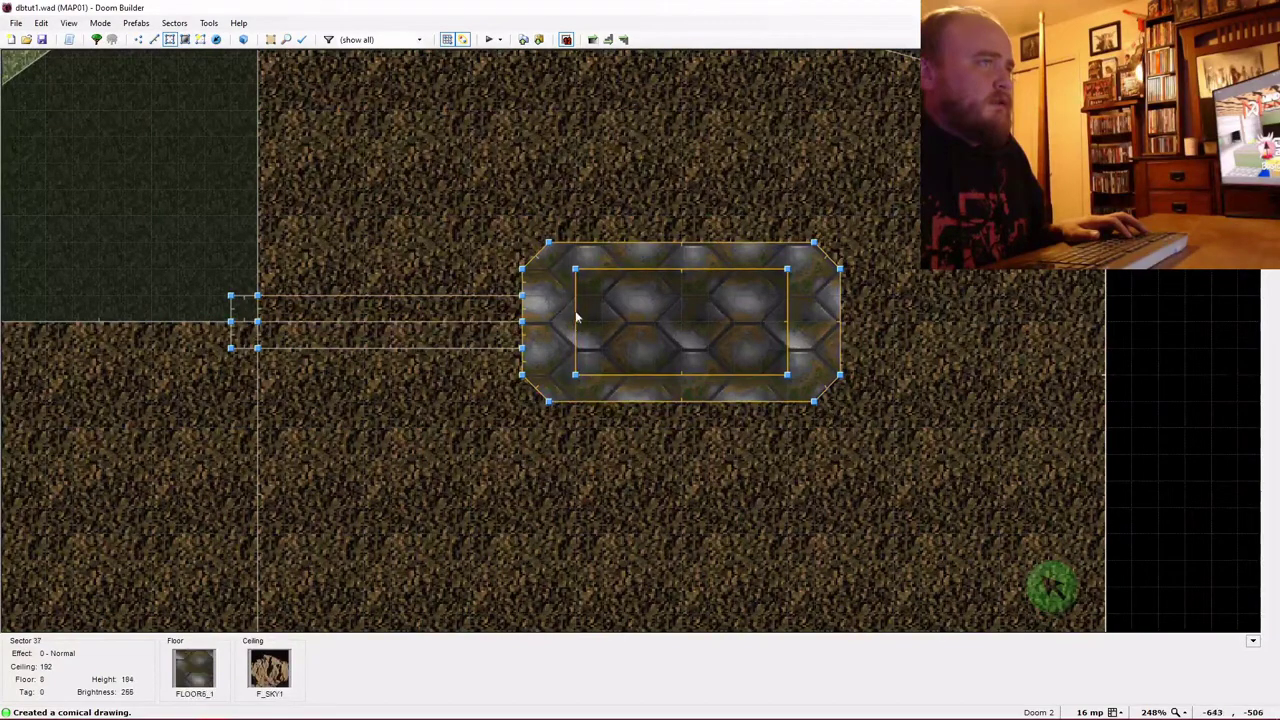
{"action": "key", "text": "d"}
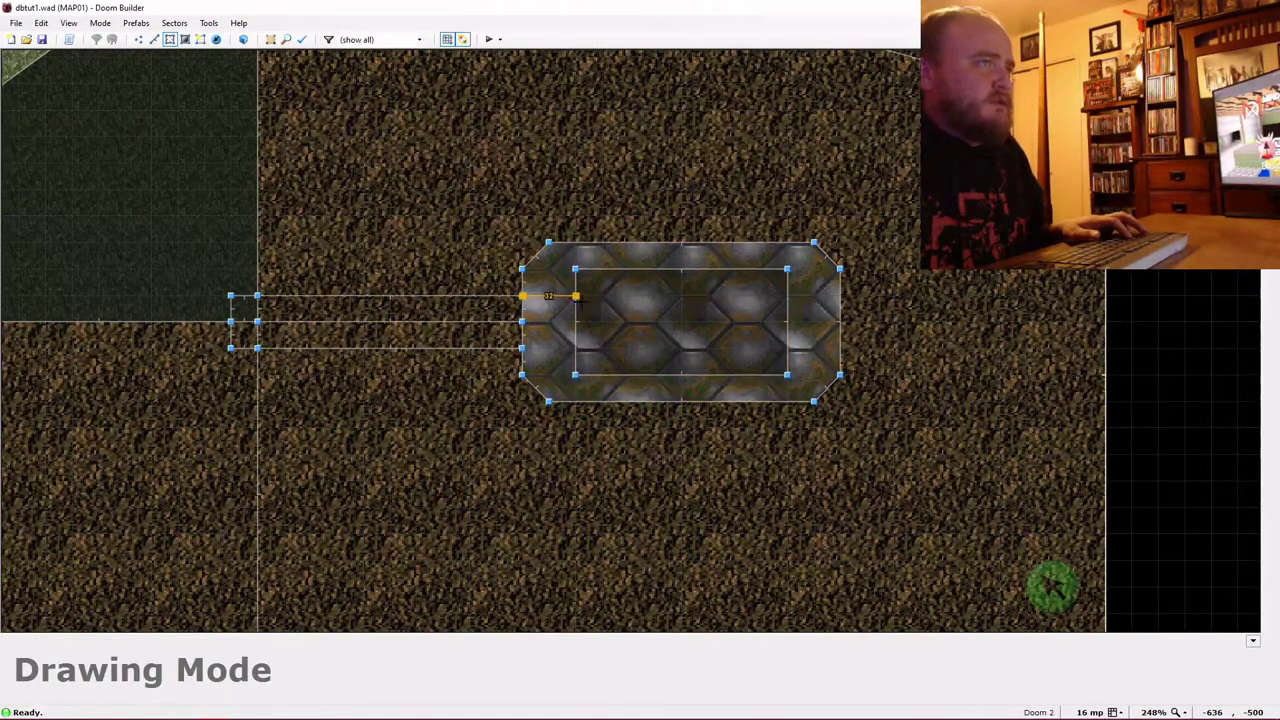
{"action": "left_click", "coordinate": [522, 322]}
{"action": "key", "text": "d"}
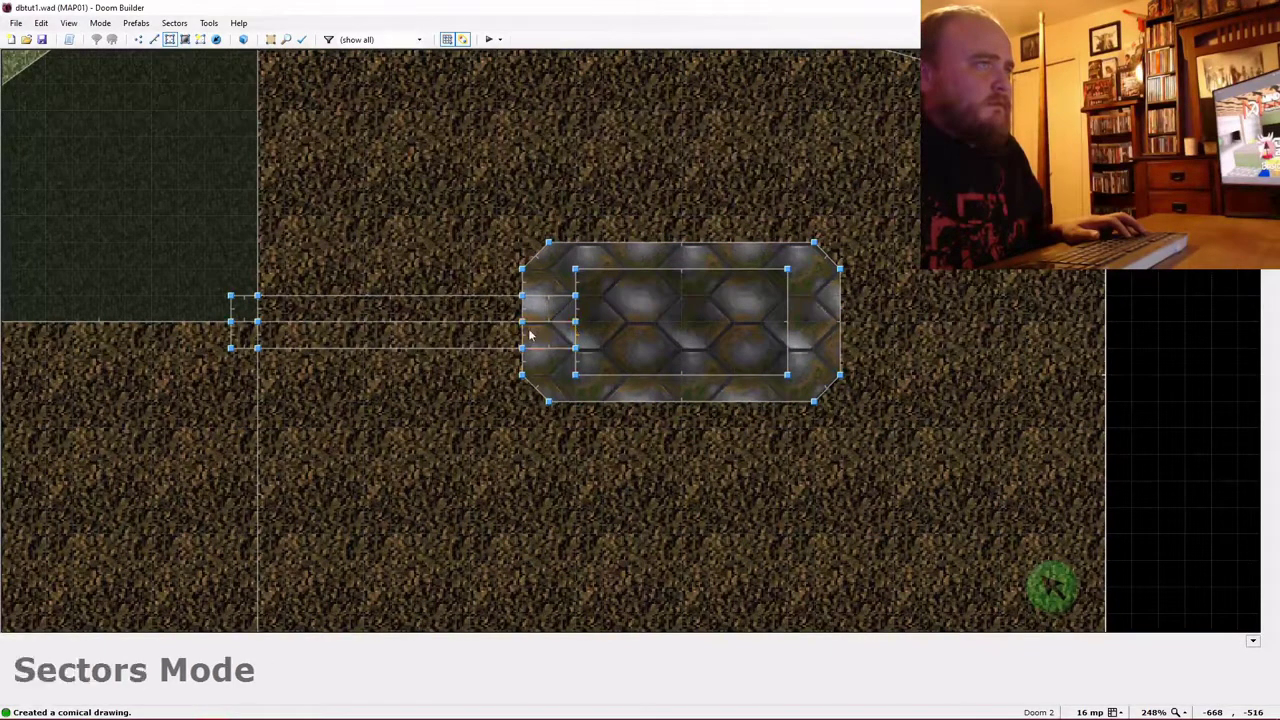
Lower the ceiling of the 16-unit square south of the pillar to 160 and paste the SUPPORT3 texture onto its untextured upper side.
{"action": "key", "text": "q"}
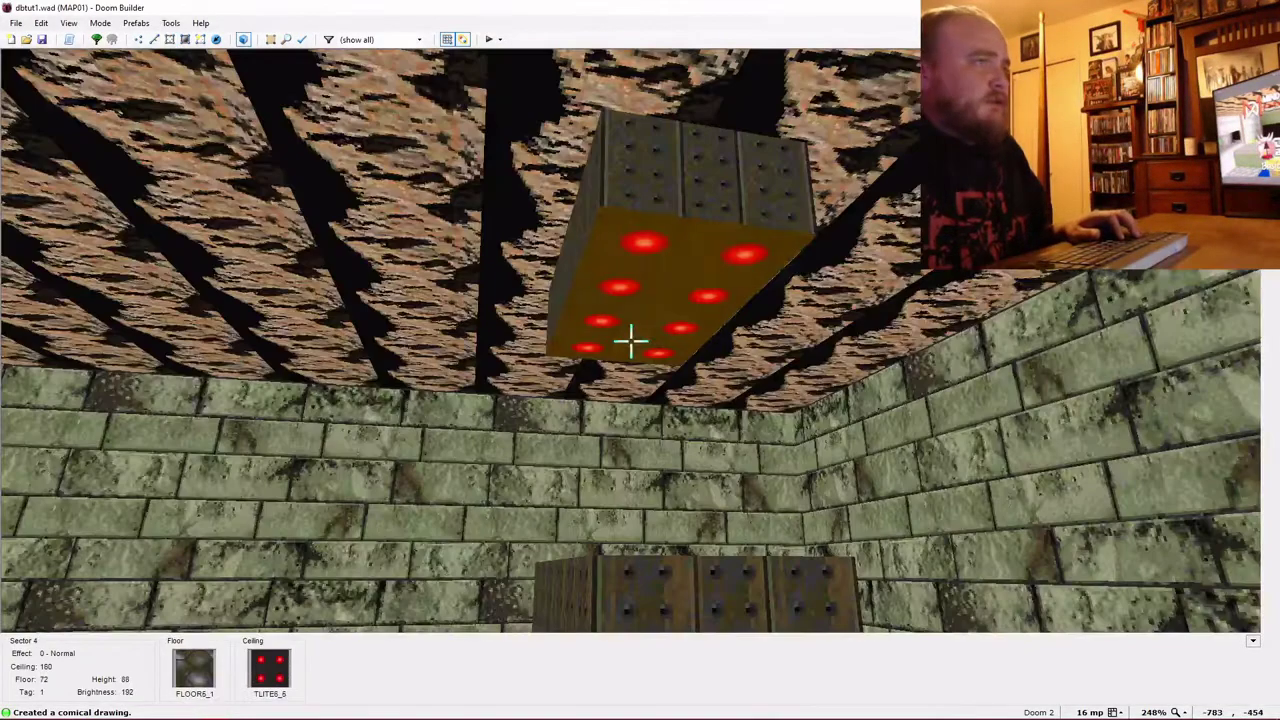
{"action": "key", "text": "e"}
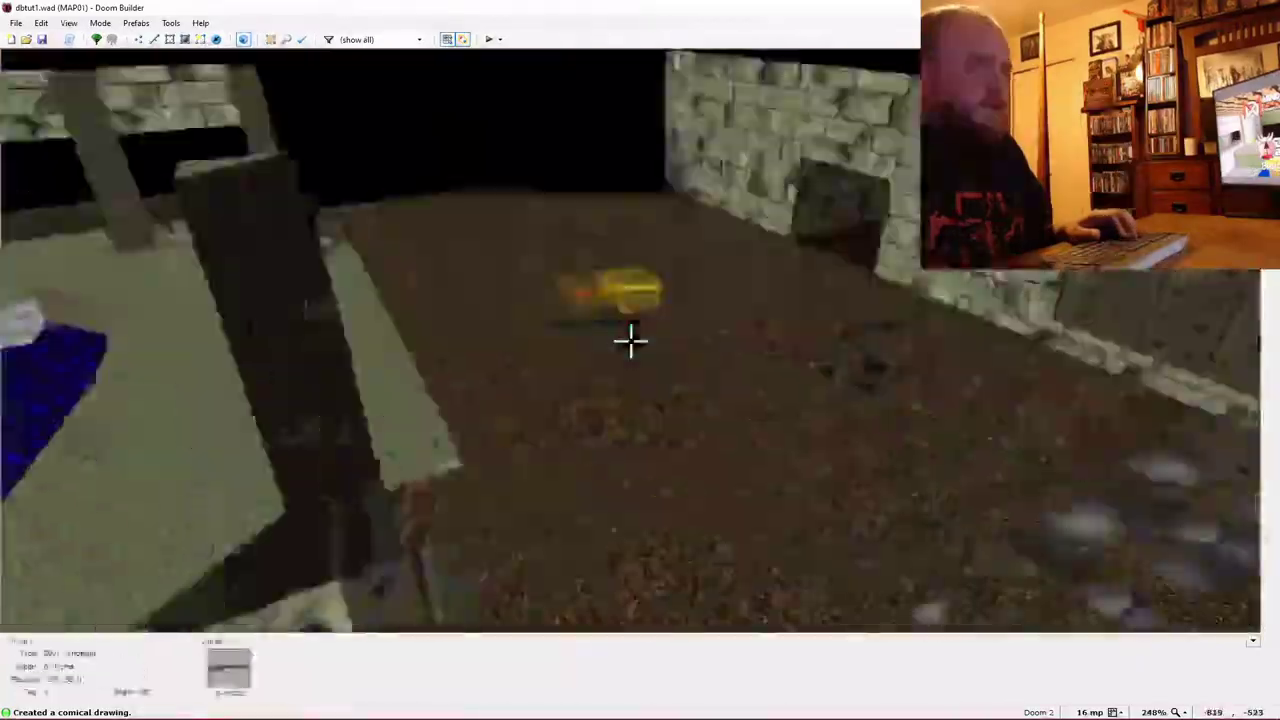
{"action": "key", "text": "e"}
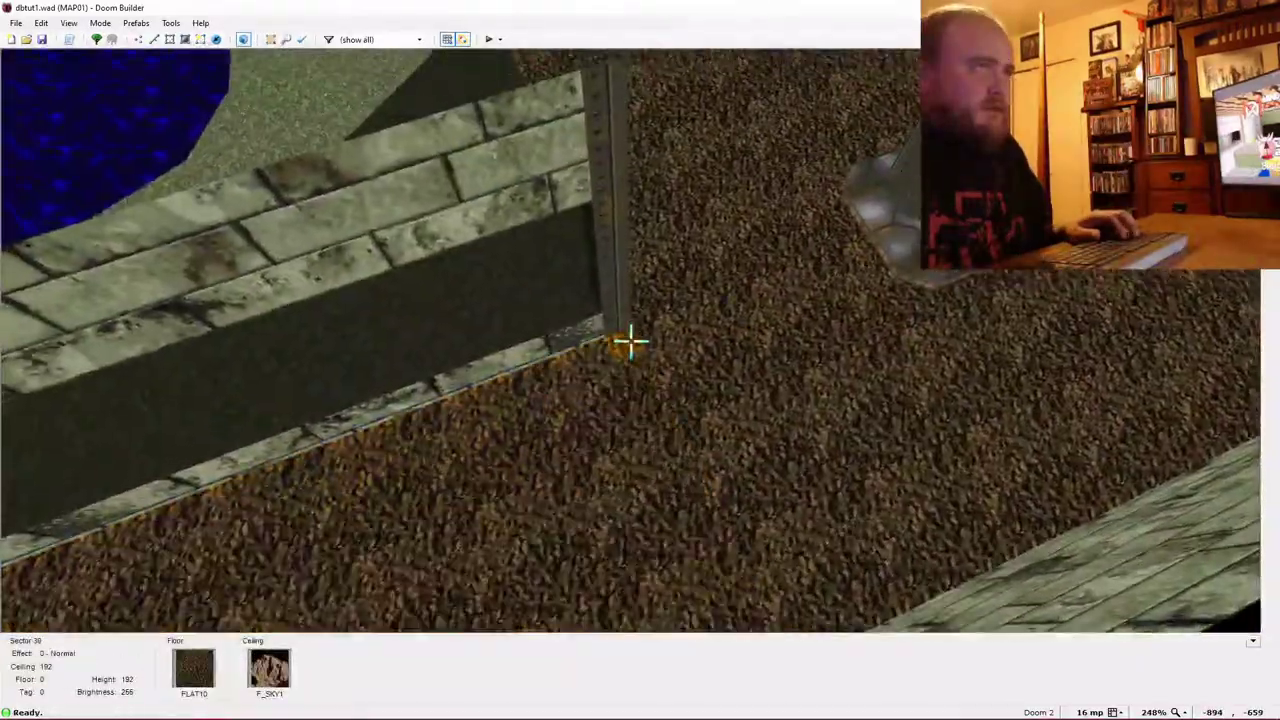
{"action": "key", "text": "e"}
{"action": "key", "text": "d"}
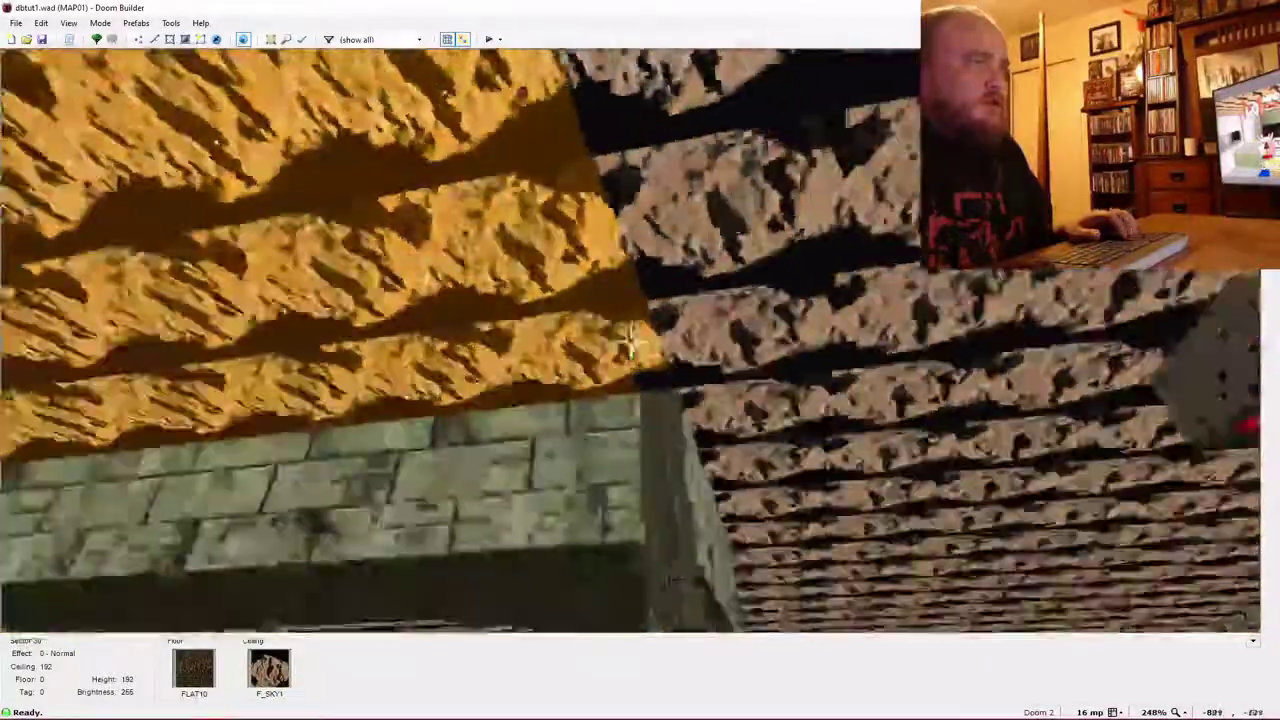
{"action": "key", "text": "e"}
{"action": "key", "text": "d"}
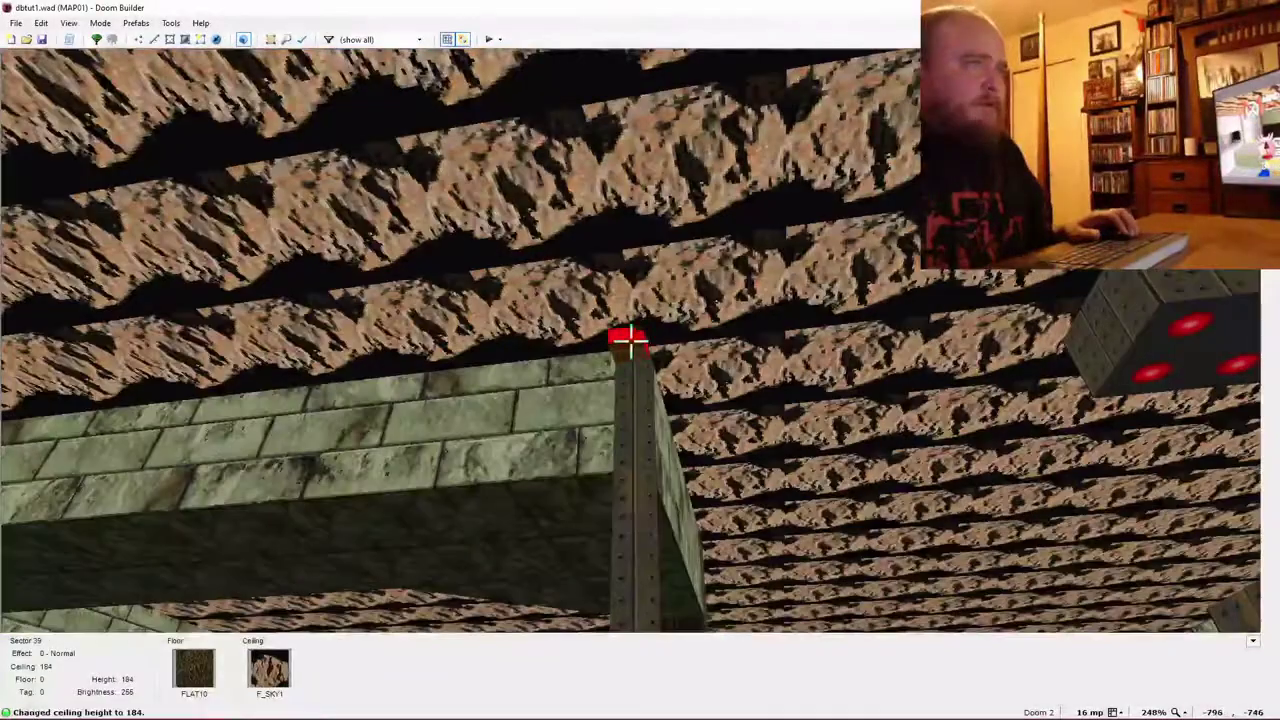
{"action": "scroll", "coordinate": [630, 341], "scroll_direction": "down", "scroll_amount": 1}
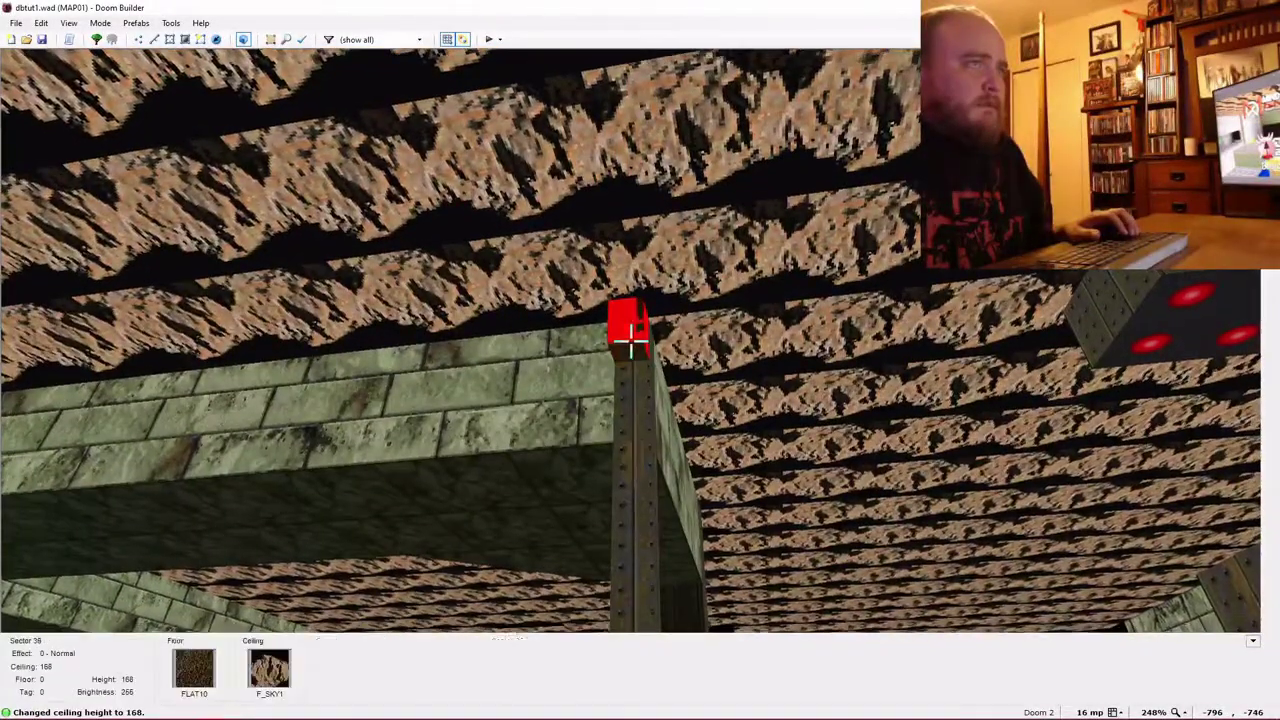
{"action": "scroll", "coordinate": [630, 341], "scroll_direction": "down", "scroll_amount": 1}
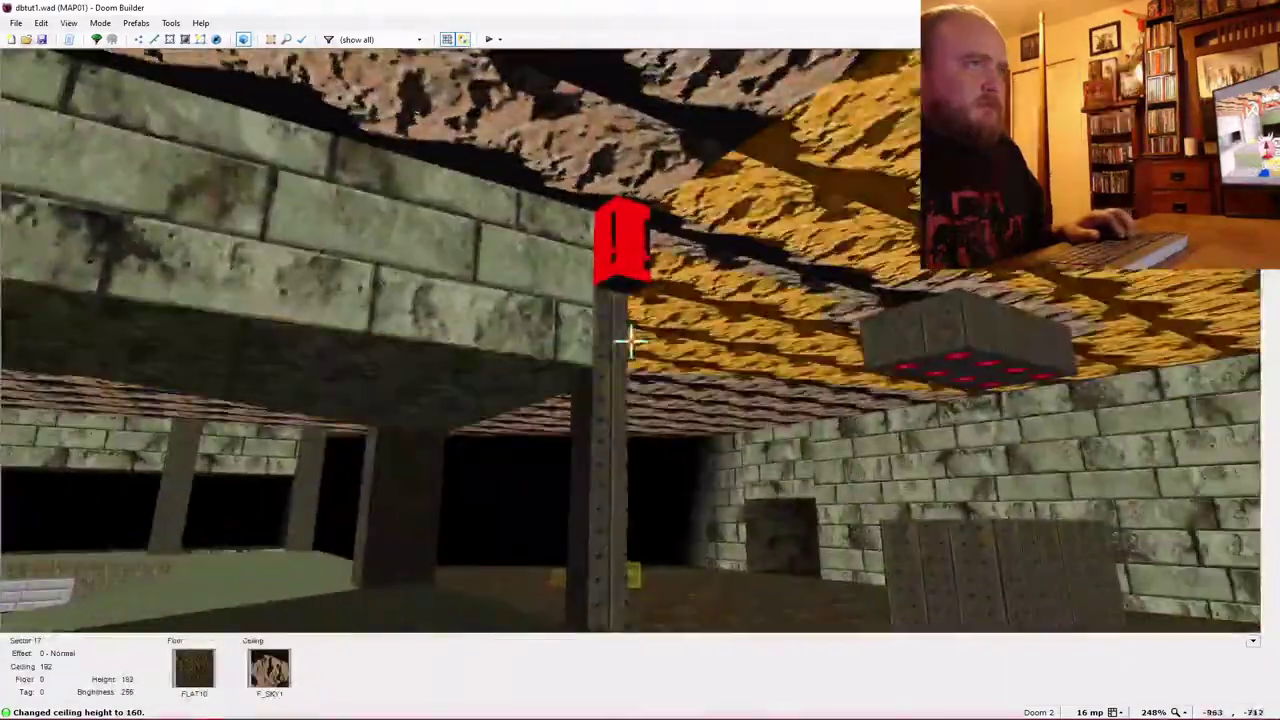
{"action": "key", "text": "ctrl+v"}
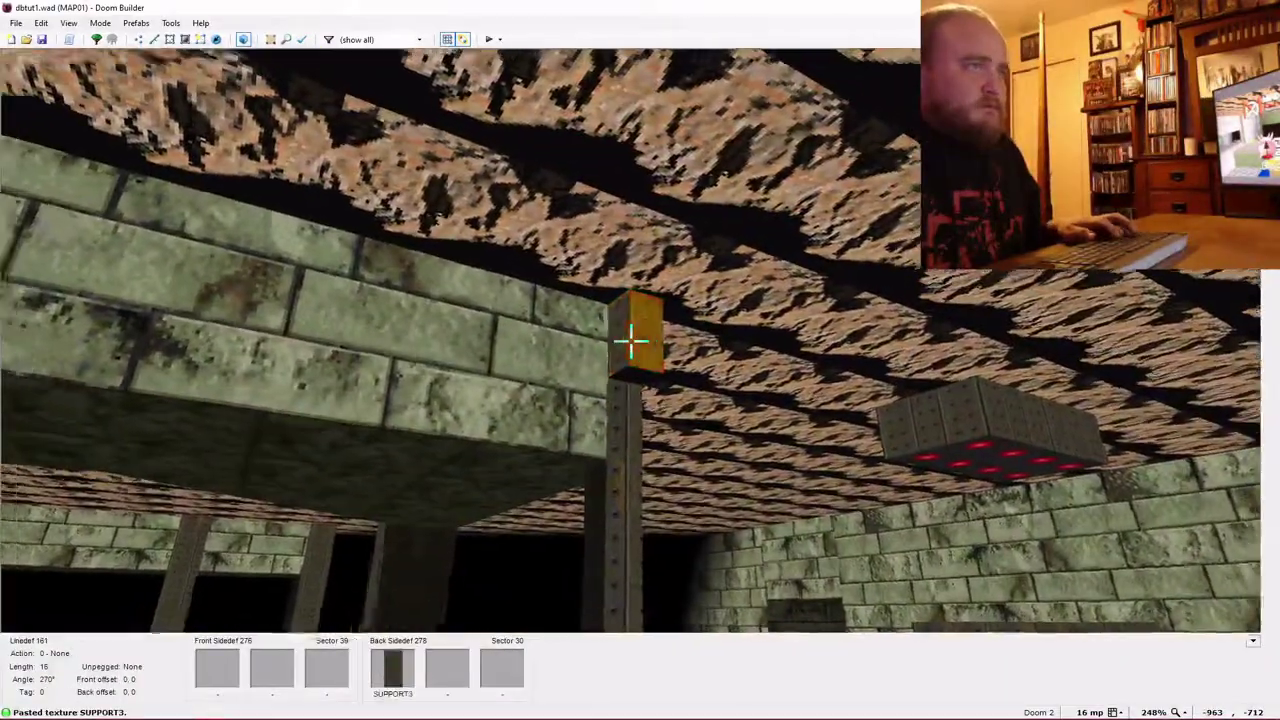
Lower the ceiling of the southern 160 by 16 strip to 160 and paste SUPPORT3 onto its untextured upper side.
{"action": "key", "text": "f"}
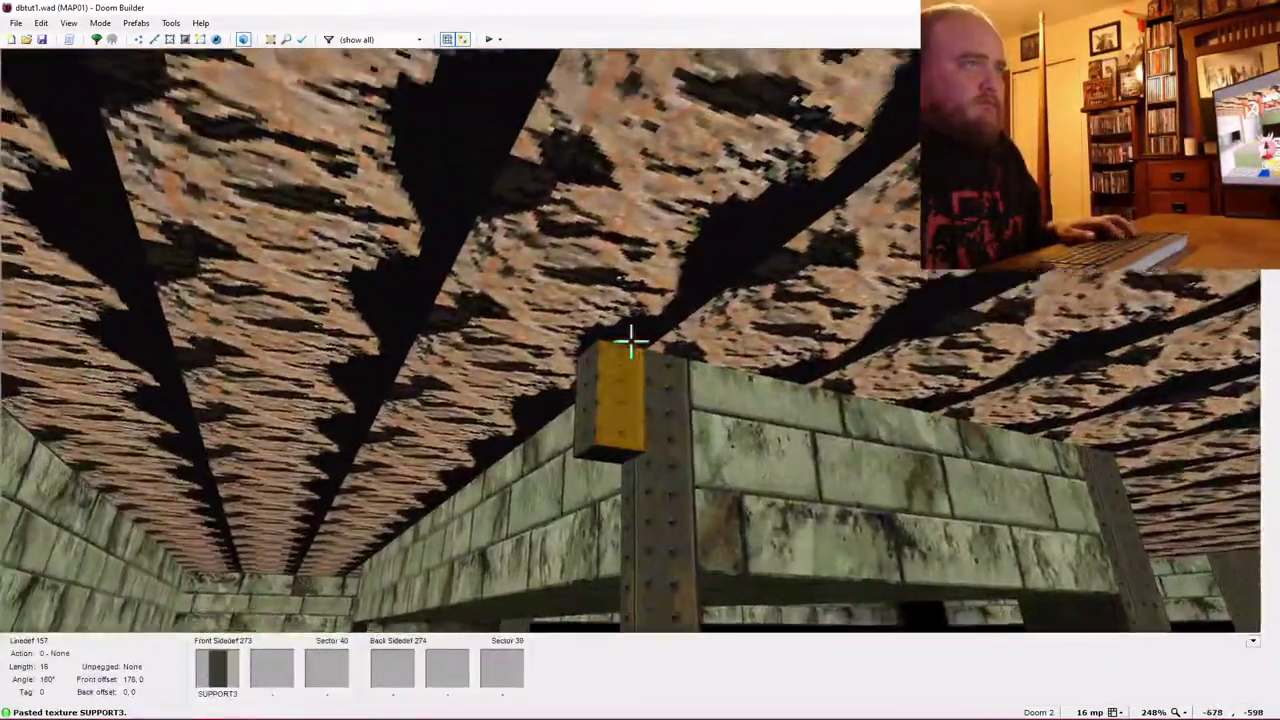
{"action": "scroll", "coordinate": [630, 341], "scroll_direction": "up", "scroll_amount": 2}
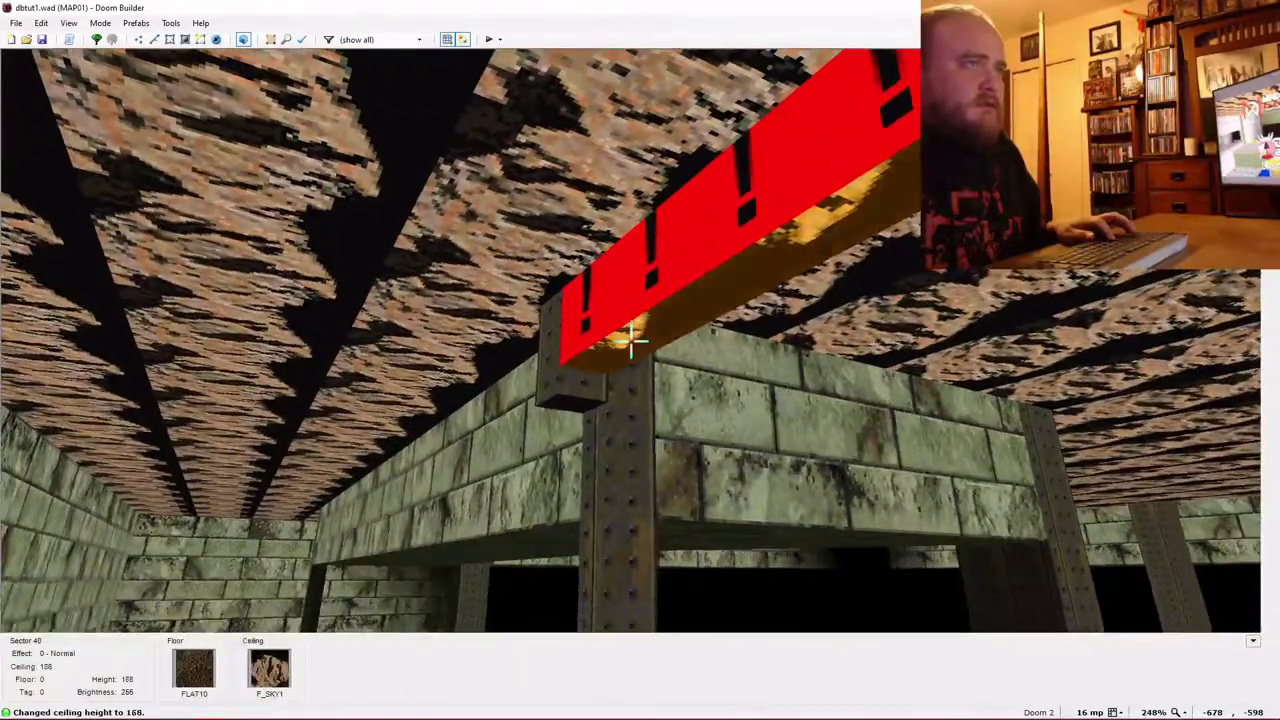
{"action": "scroll", "coordinate": [630, 341], "scroll_direction": "down", "scroll_amount": 1}
{"action": "key", "text": "d"}
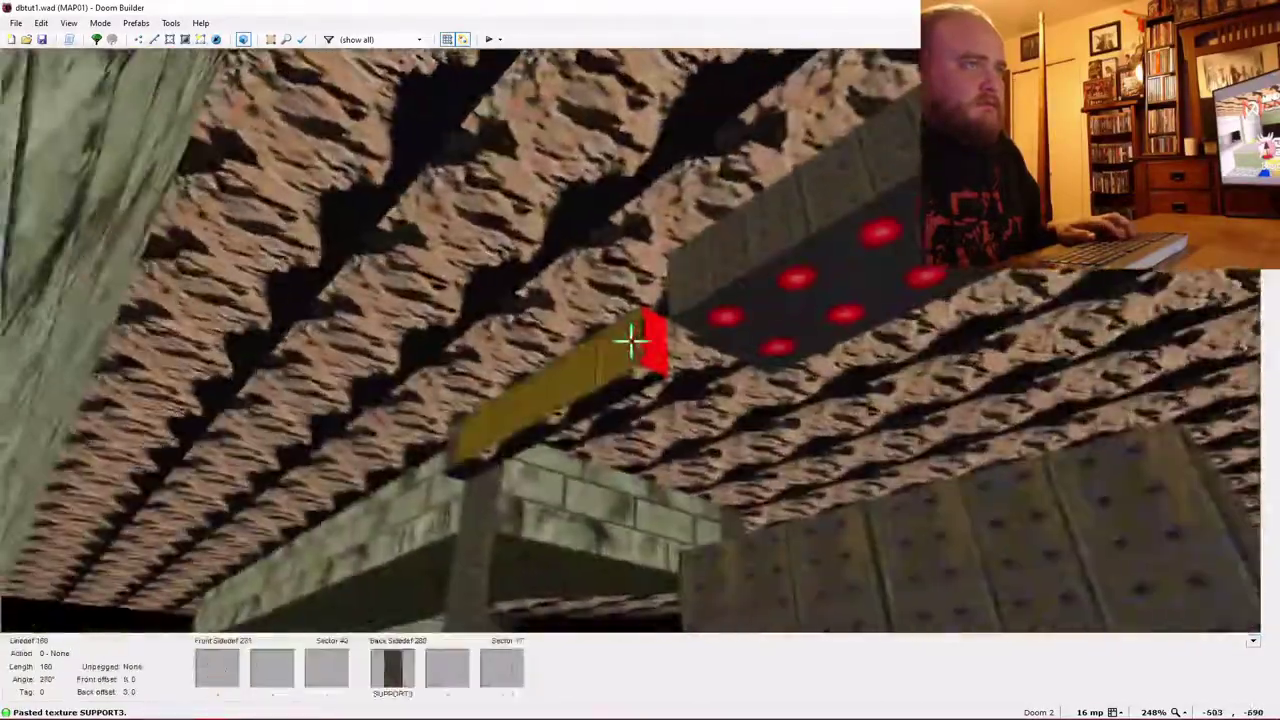
Lower the ceilings of the remaining beam strip and the 32-unit segments crossing the border to 160.
{"action": "key", "text": "w"}
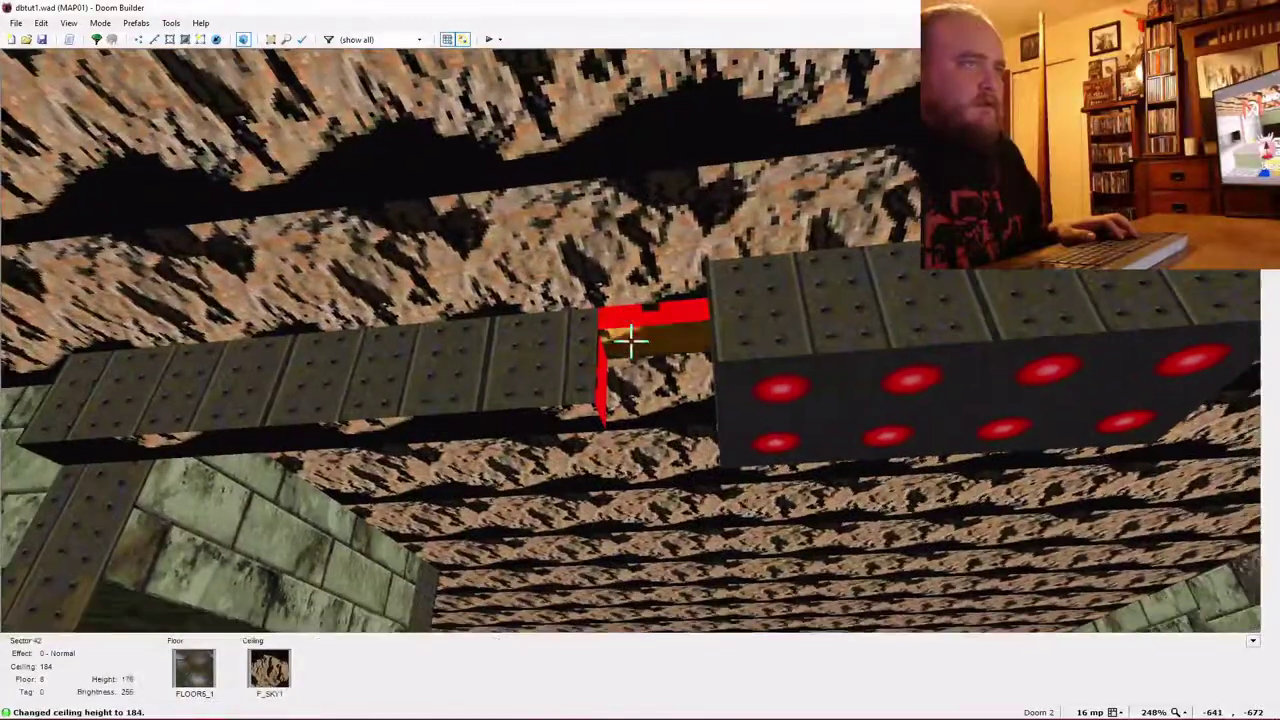
{"action": "scroll", "coordinate": [630, 341], "scroll_direction": "down", "scroll_amount": 3}
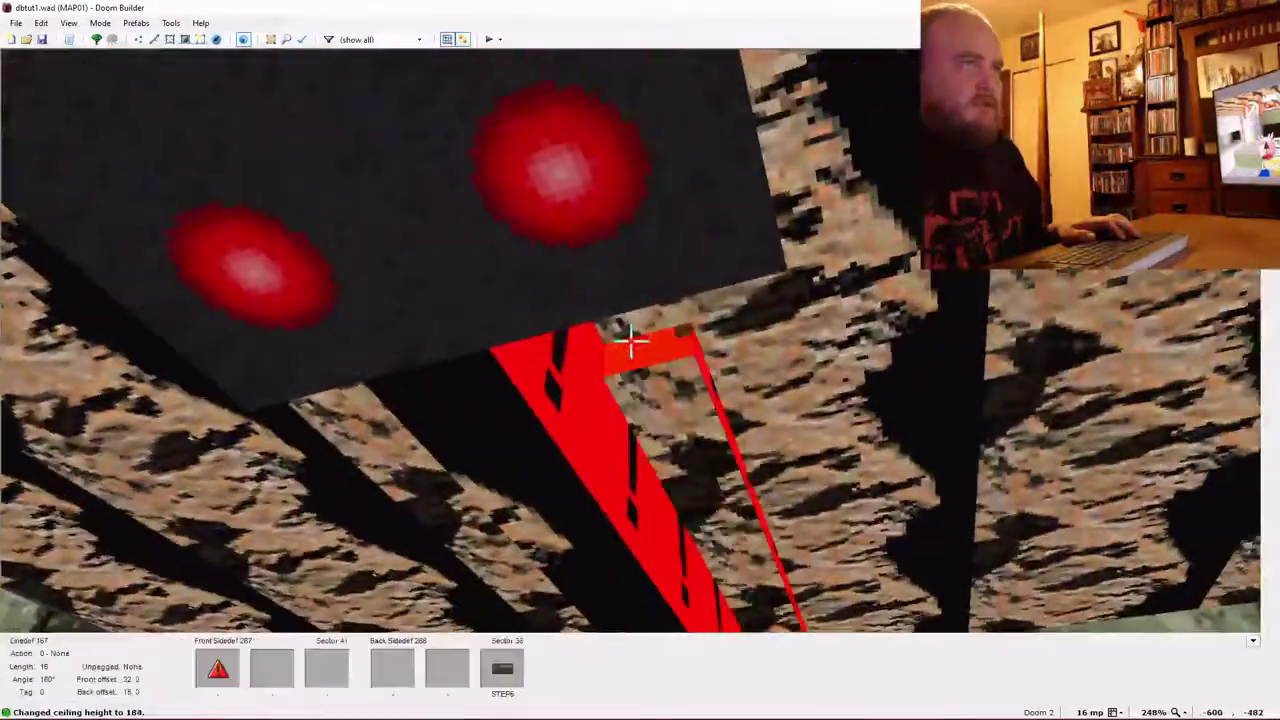
{"action": "scroll", "coordinate": [630, 341], "scroll_direction": "up", "scroll_amount": 3}
{"action": "scroll", "coordinate": [630, 341], "scroll_direction": "down", "scroll_amount": 1}
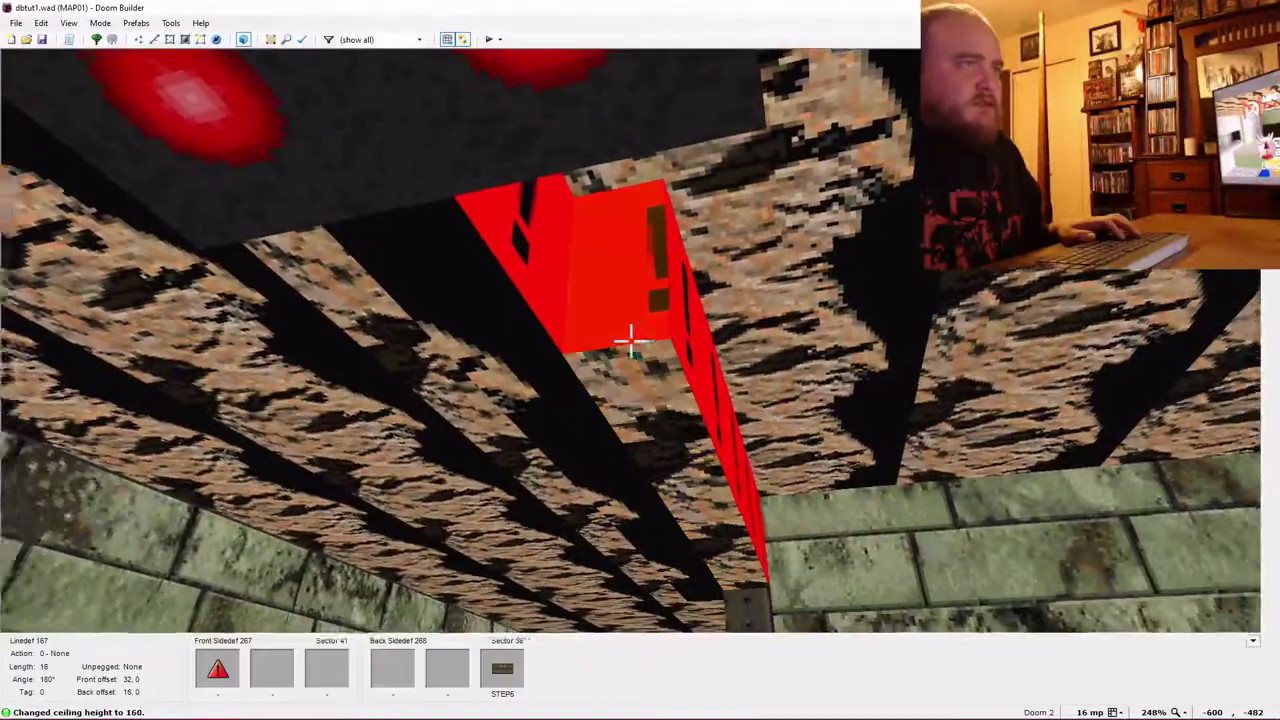
{"action": "scroll", "coordinate": [630, 341], "scroll_direction": "down", "scroll_amount": 2}
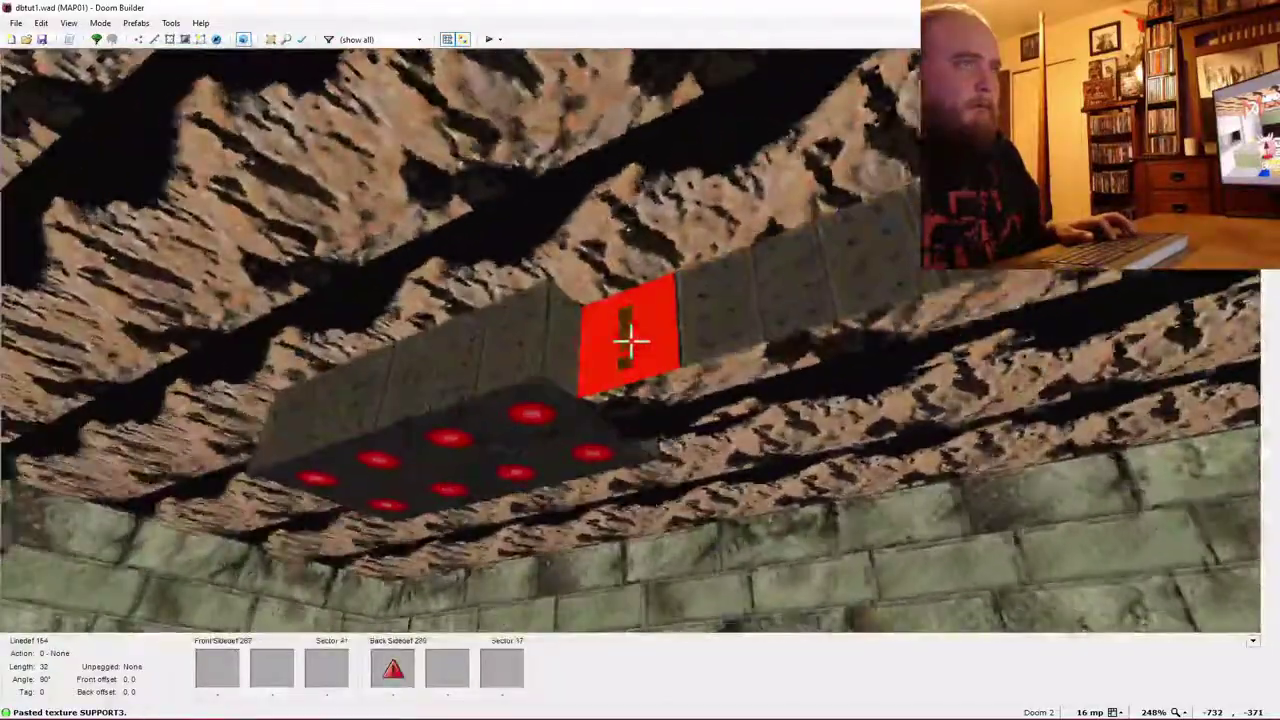
Paste the SUPPORT3 texture onto the untextured upper sides where the beam meets the hanging light block, and check the beam from all around.
{"action": "key", "text": "ctrl+v"}
{"action": "key", "text": "e"}
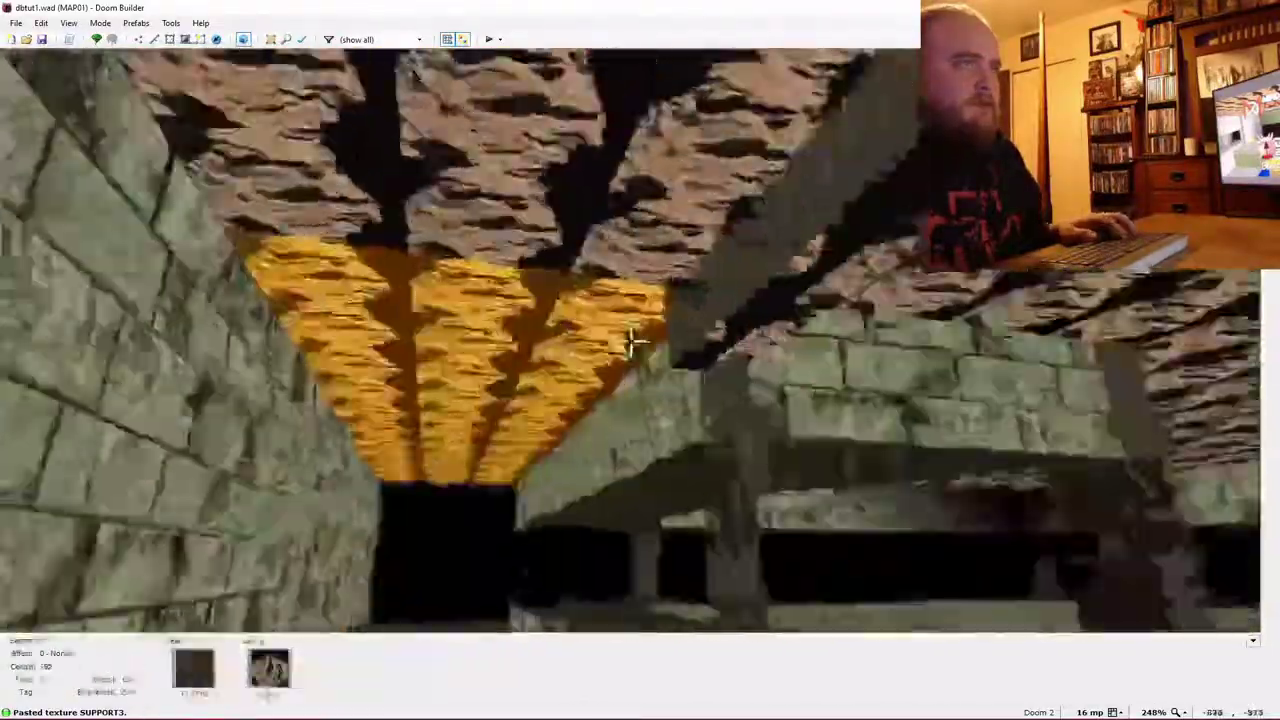
{"action": "key", "text": "ctrl+v"}
{"action": "key", "text": "e"}
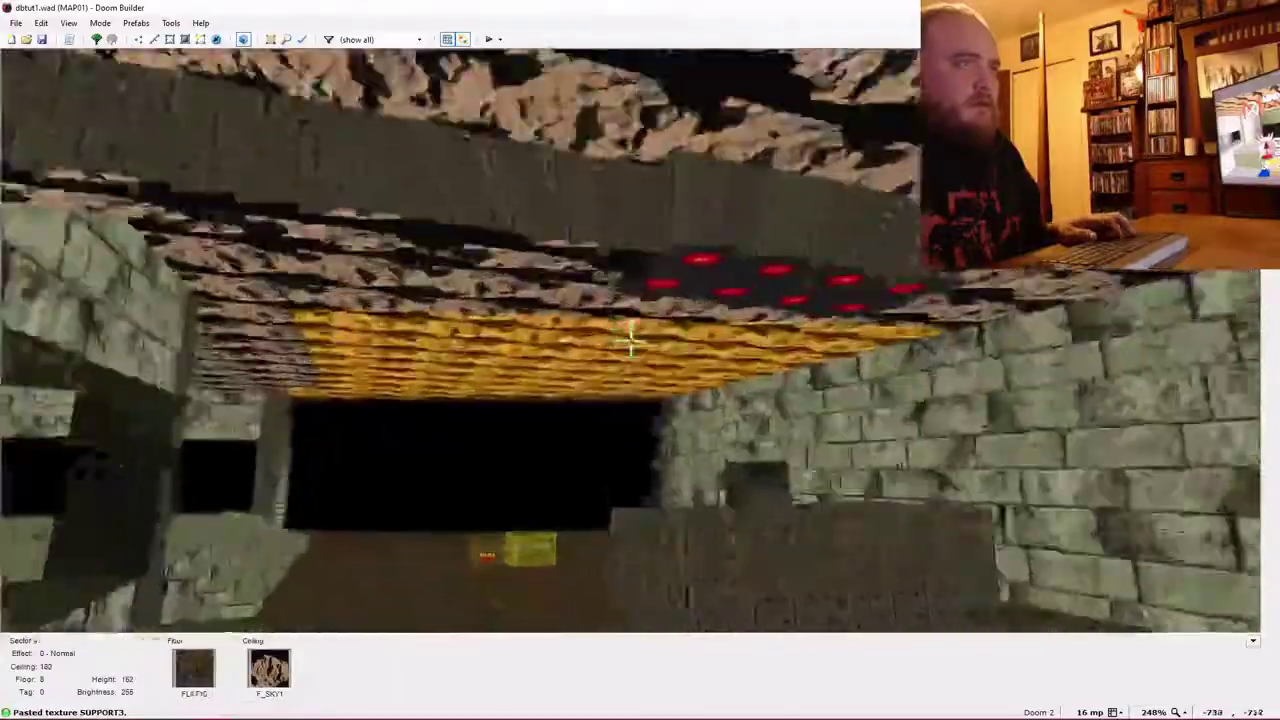
{"action": "key", "text": "e"}
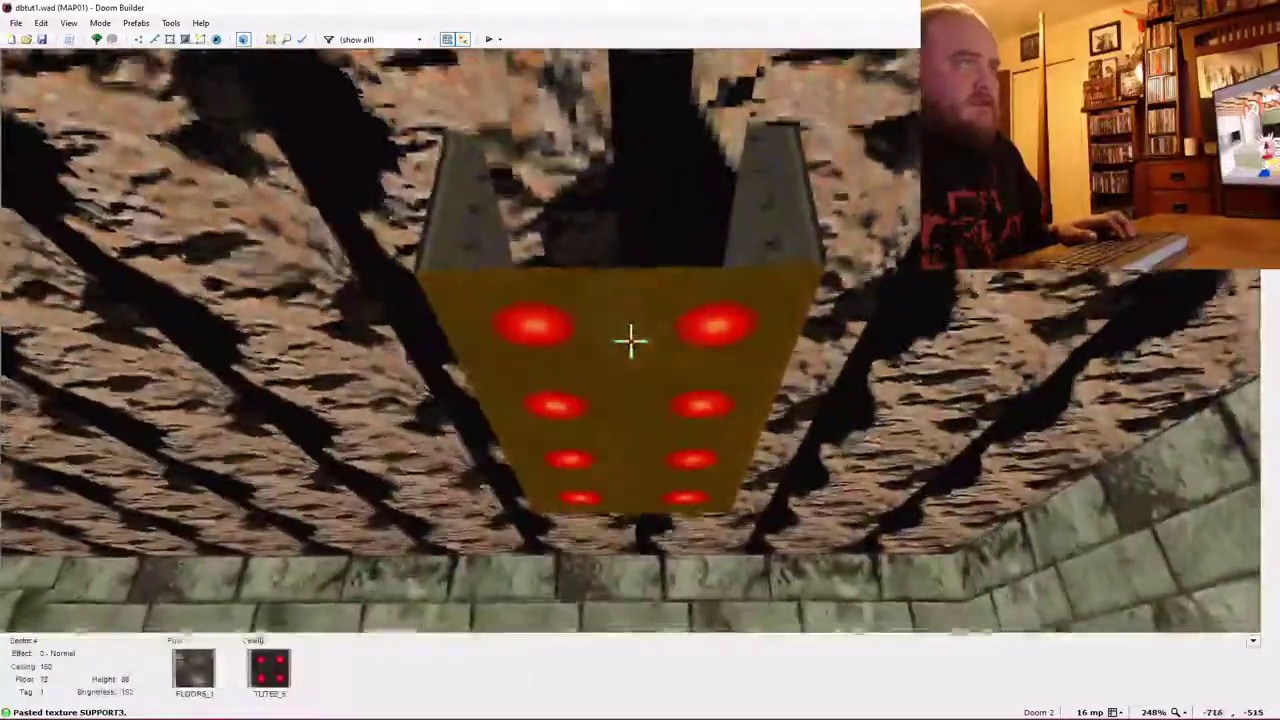
{"action": "key", "text": "e"}
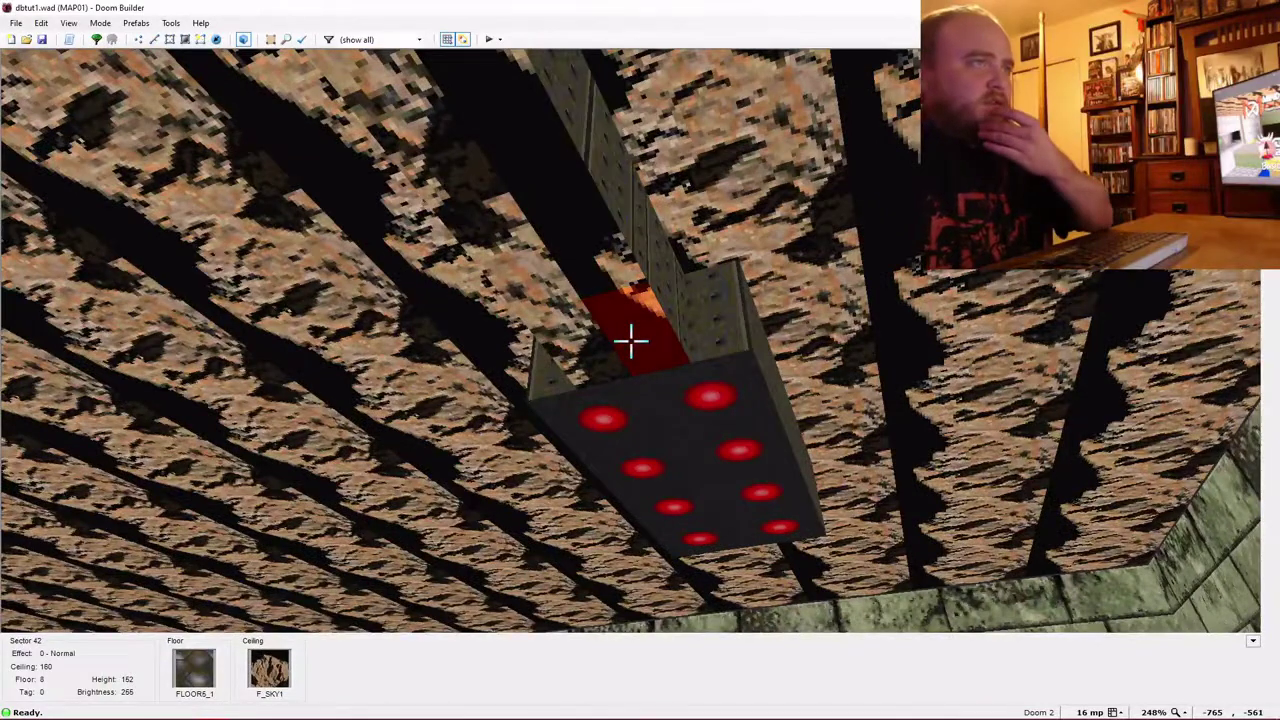
Set the ceiling flat of a border-crossing beam segment to CEIL5_1 and paste it onto the ceilings of the other beam sectors.
{"action": "right_click", "coordinate": [630, 341]}
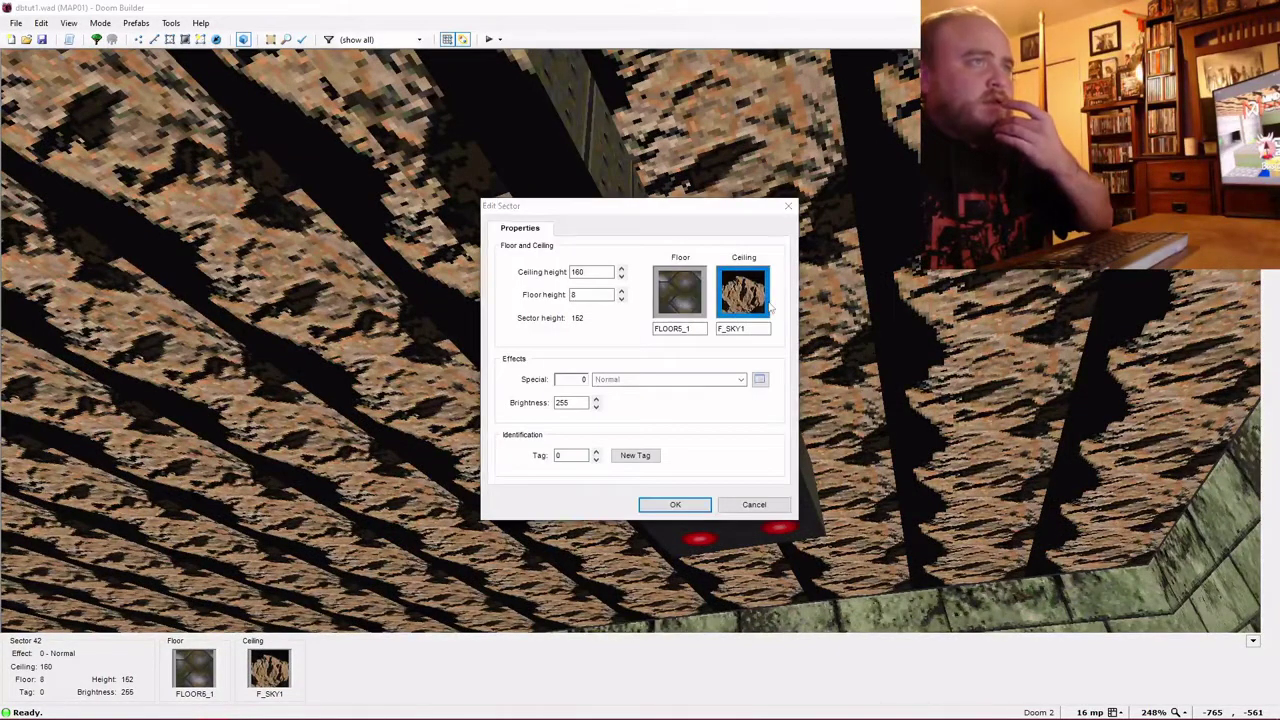
{"action": "left_click", "coordinate": [767, 309]}
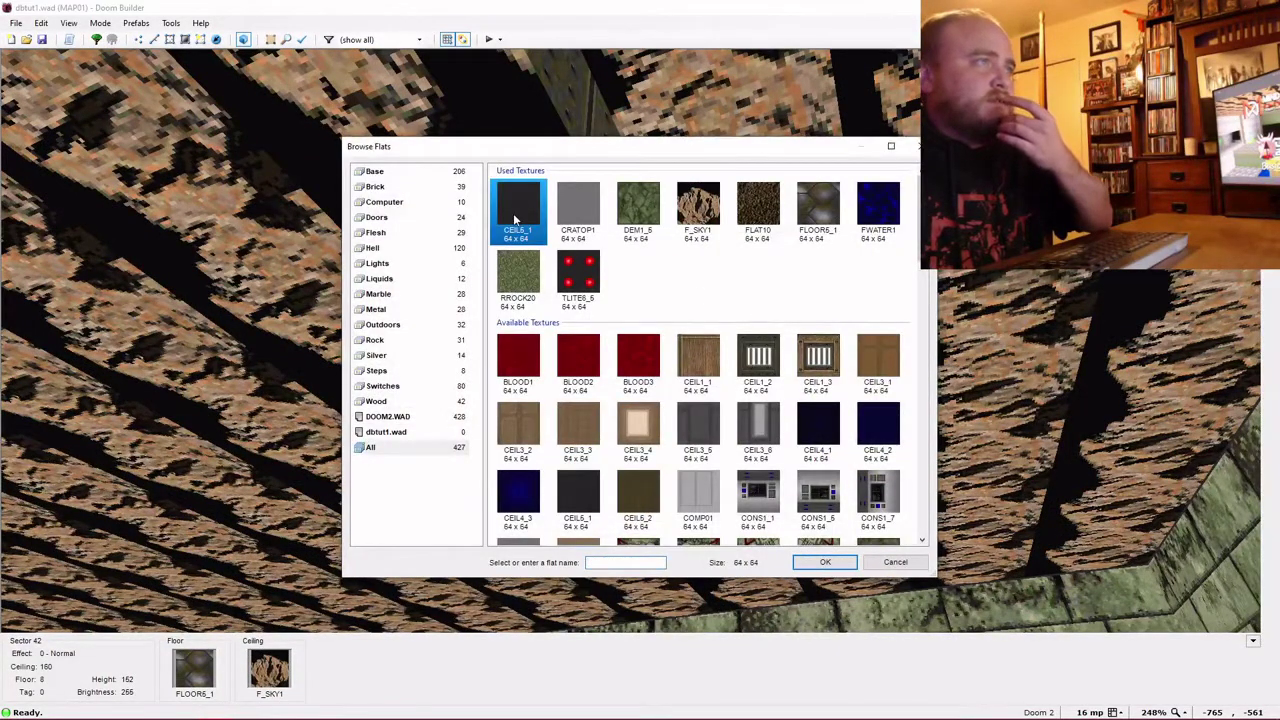
{"action": "double_click", "coordinate": [515, 214]}
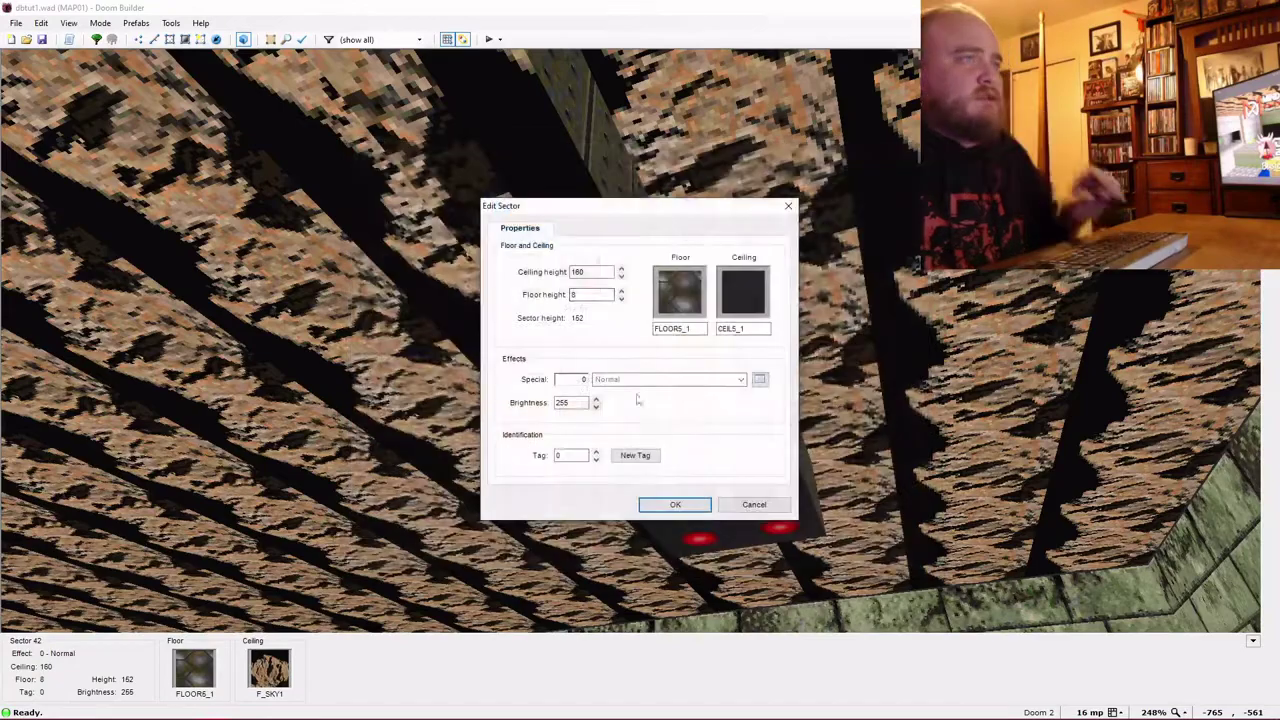
{"action": "left_click", "coordinate": [675, 504]}
{"action": "key", "text": "ctrl+v"}
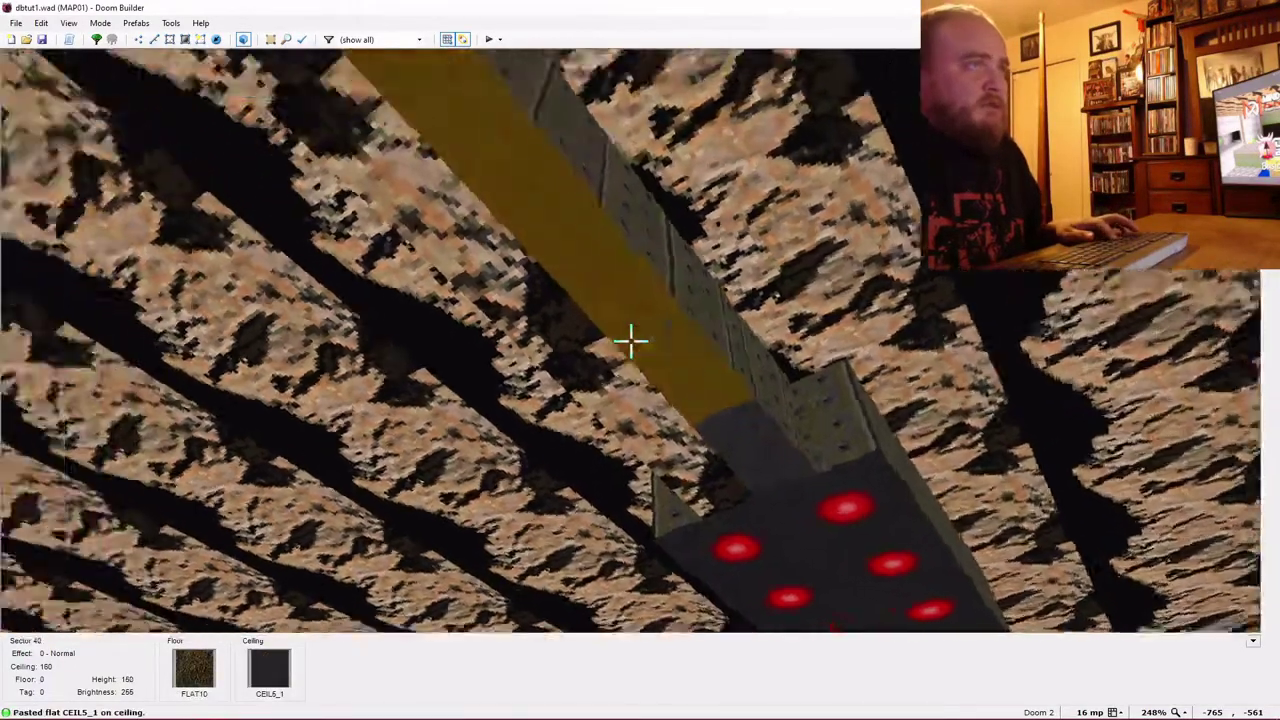
{"action": "key", "text": "ctrl+v"}
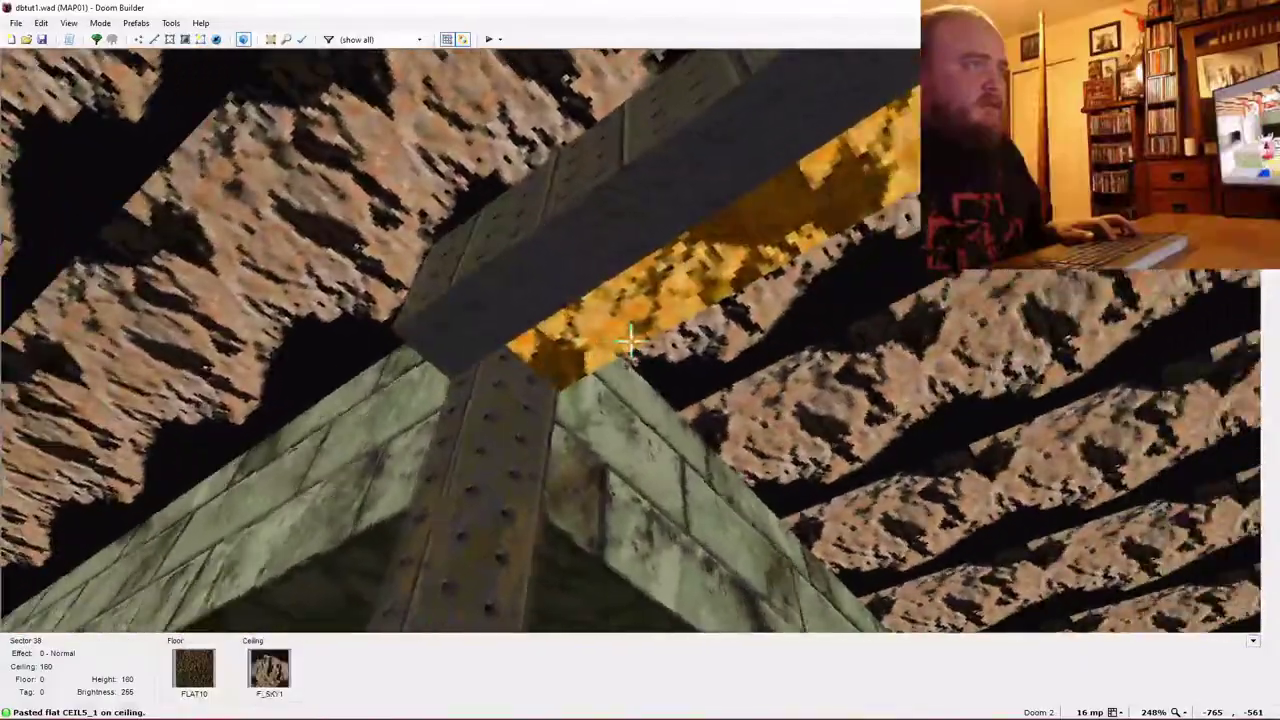
{"action": "key", "text": "ctrl+v"}
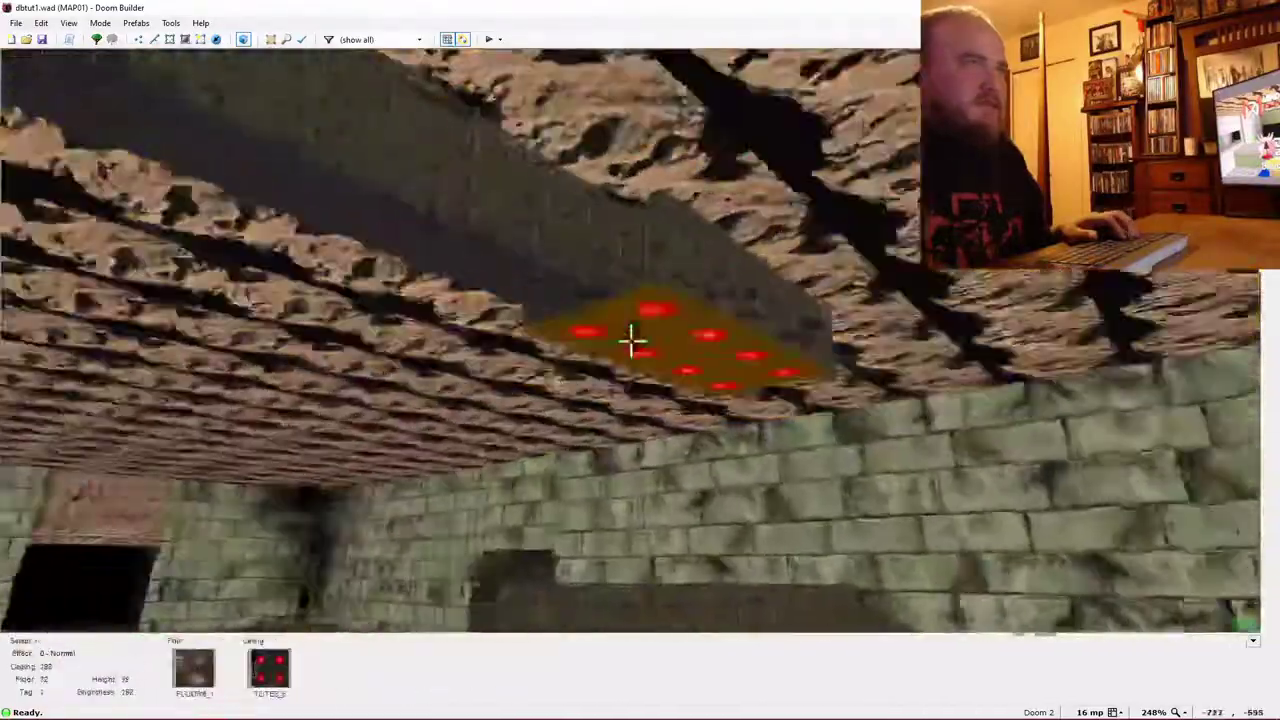
Raise the beam ceilings to 168 and the square south of the pillar to 176, and paste SUPPORT3 onto the exposed side.
{"action": "scroll", "coordinate": [631, 341], "scroll_direction": "up", "scroll_amount": 1}
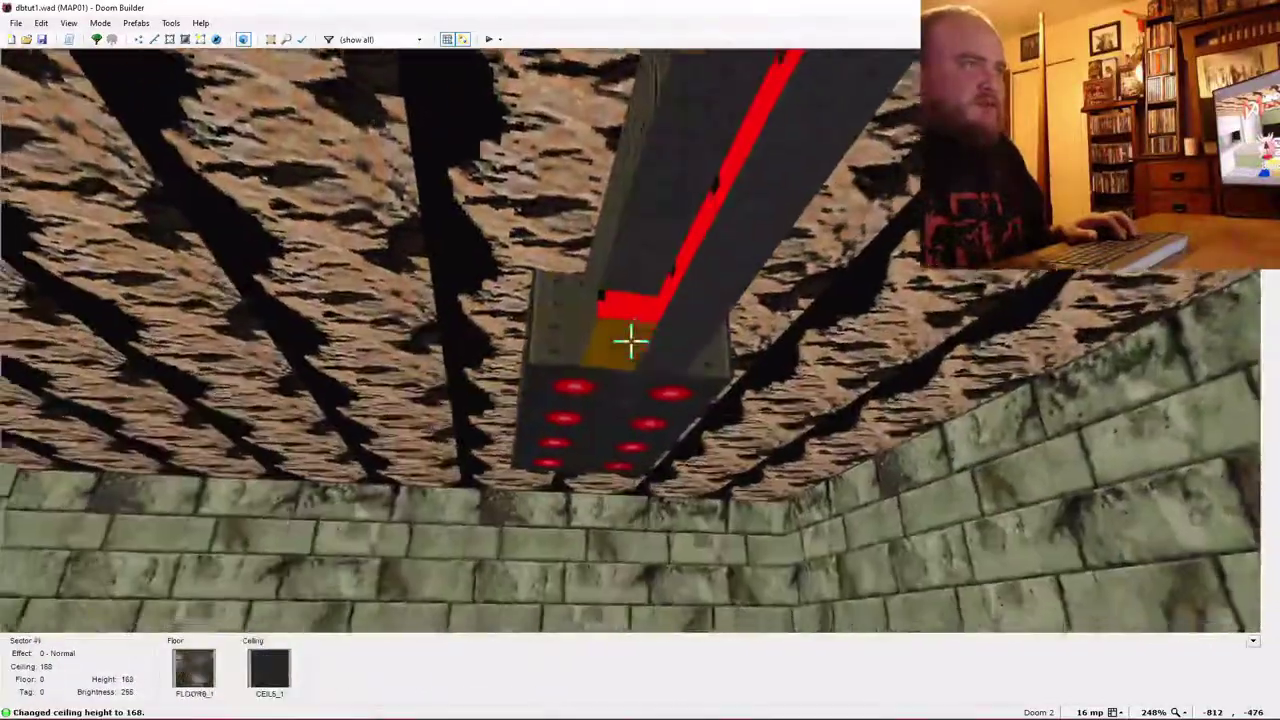
{"action": "scroll", "coordinate": [631, 341], "scroll_direction": "up", "scroll_amount": 1}
{"action": "scroll", "coordinate": [631, 341], "scroll_direction": "up", "scroll_amount": 1}
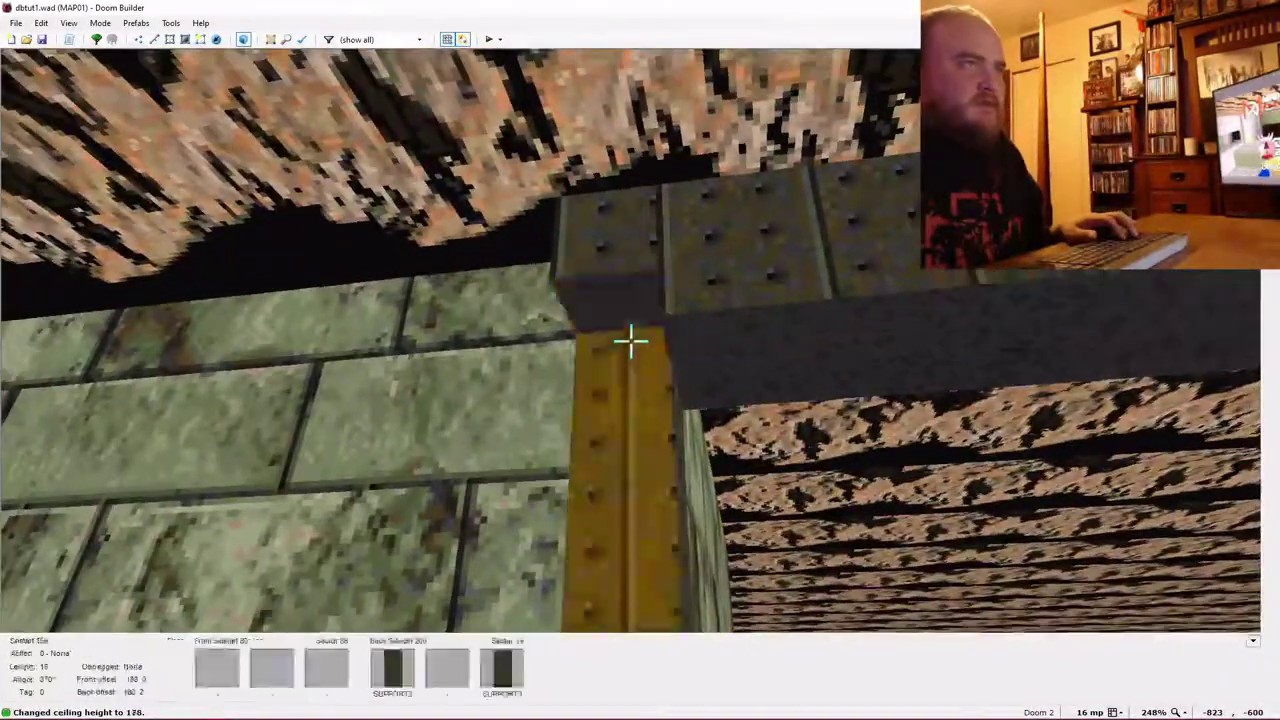
{"action": "scroll", "coordinate": [631, 341], "scroll_direction": "up", "scroll_amount": 1}
{"action": "key", "text": "ctrl+v"}
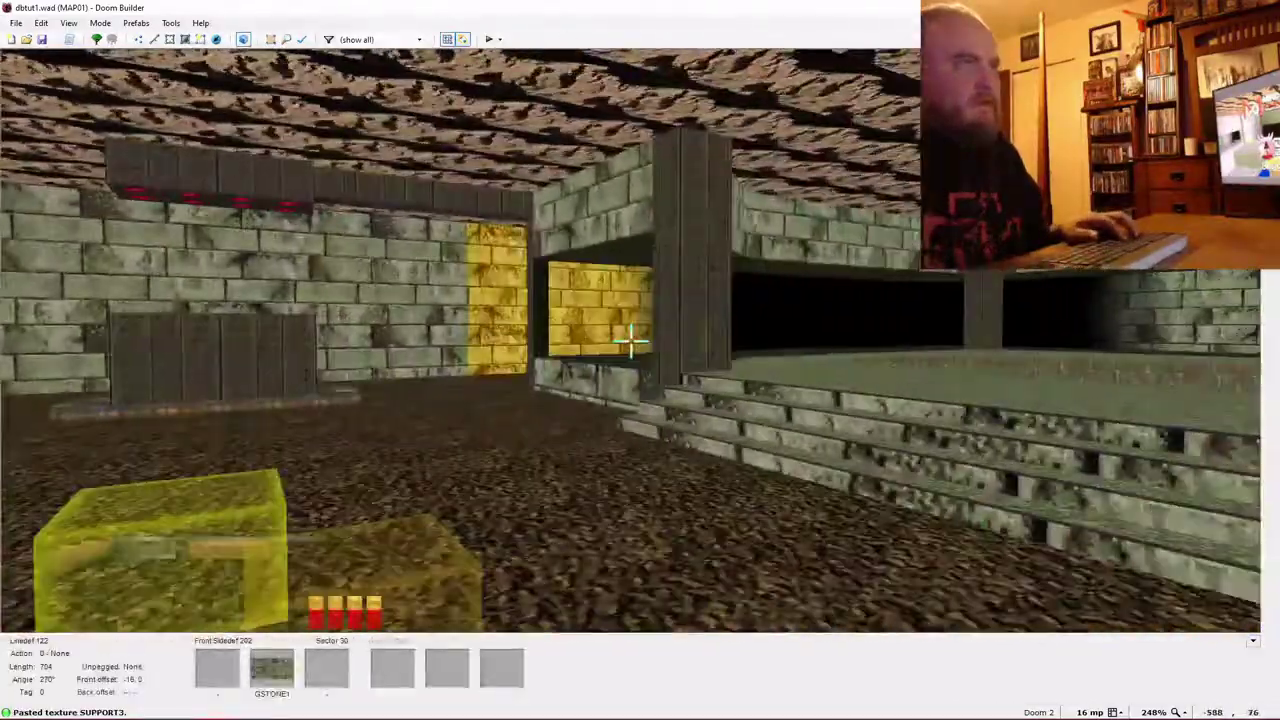
Test the map in GZDoom, walking past the pillar and overhead beam and shooting the enemy in the far doorway.
{"action": "key", "text": "q"}
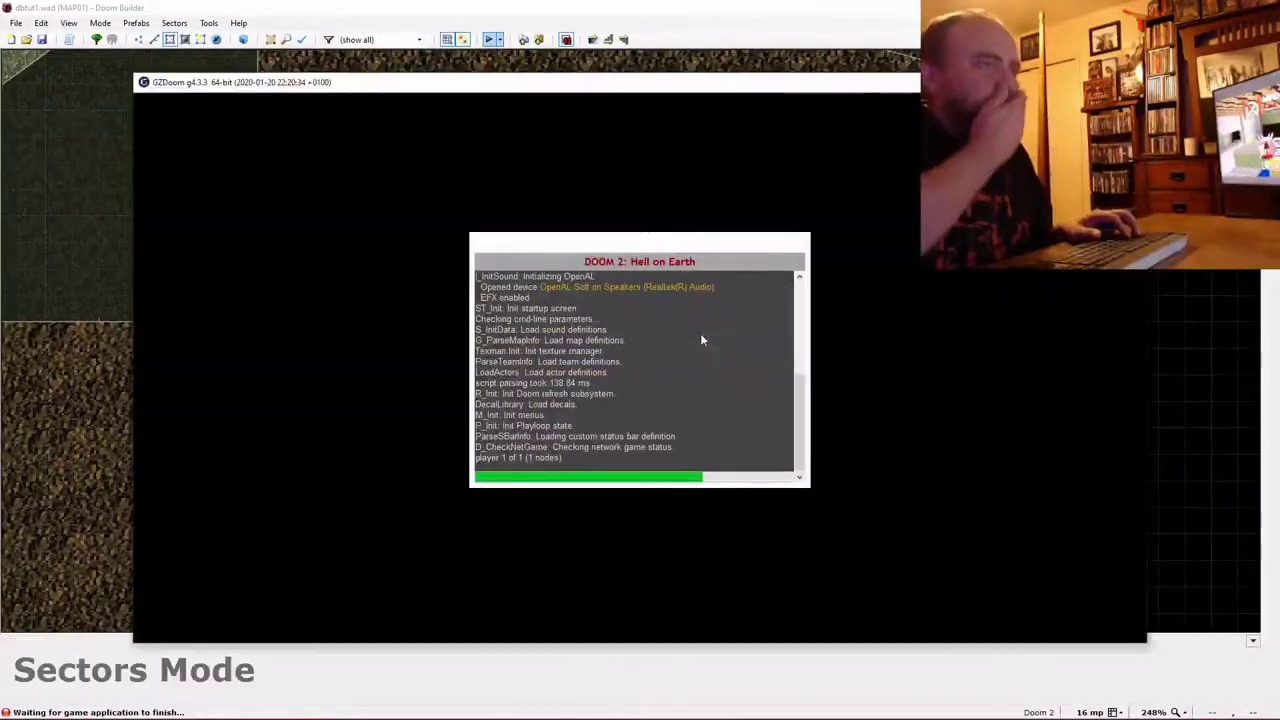
{"action": "key", "text": "w"}
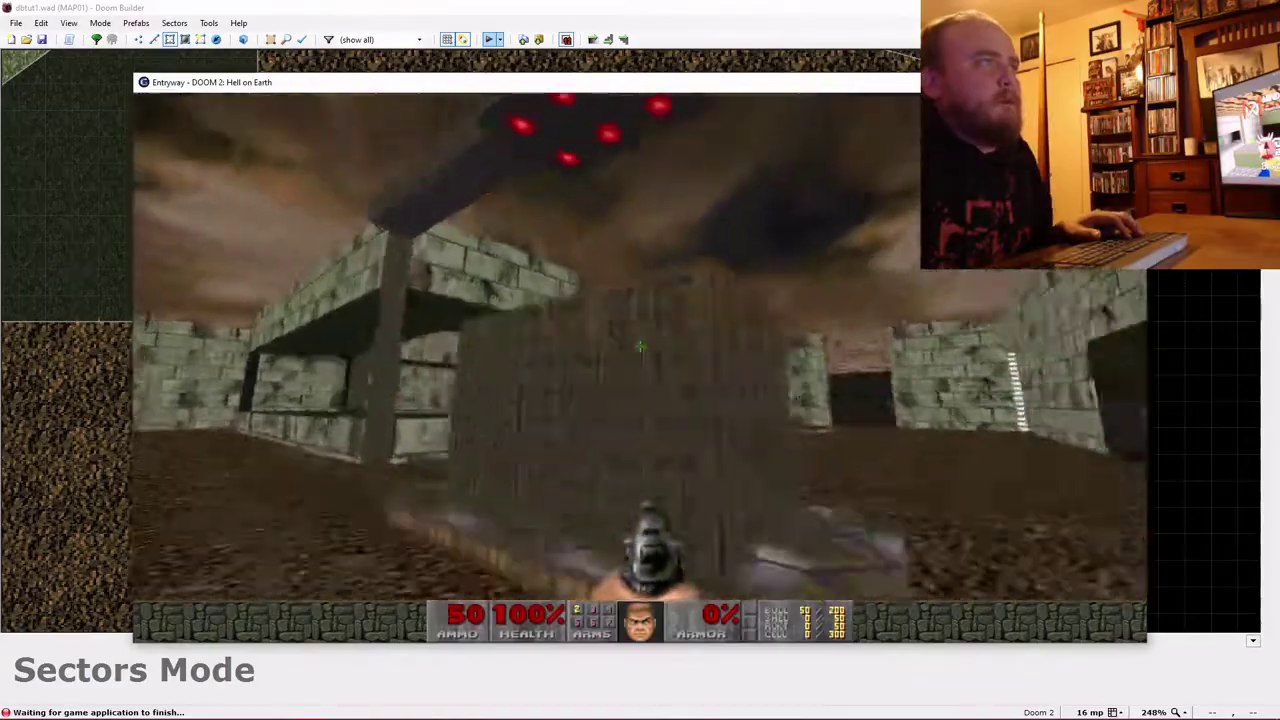
{"action": "key", "text": "w"}
{"action": "key", "text": "w"}
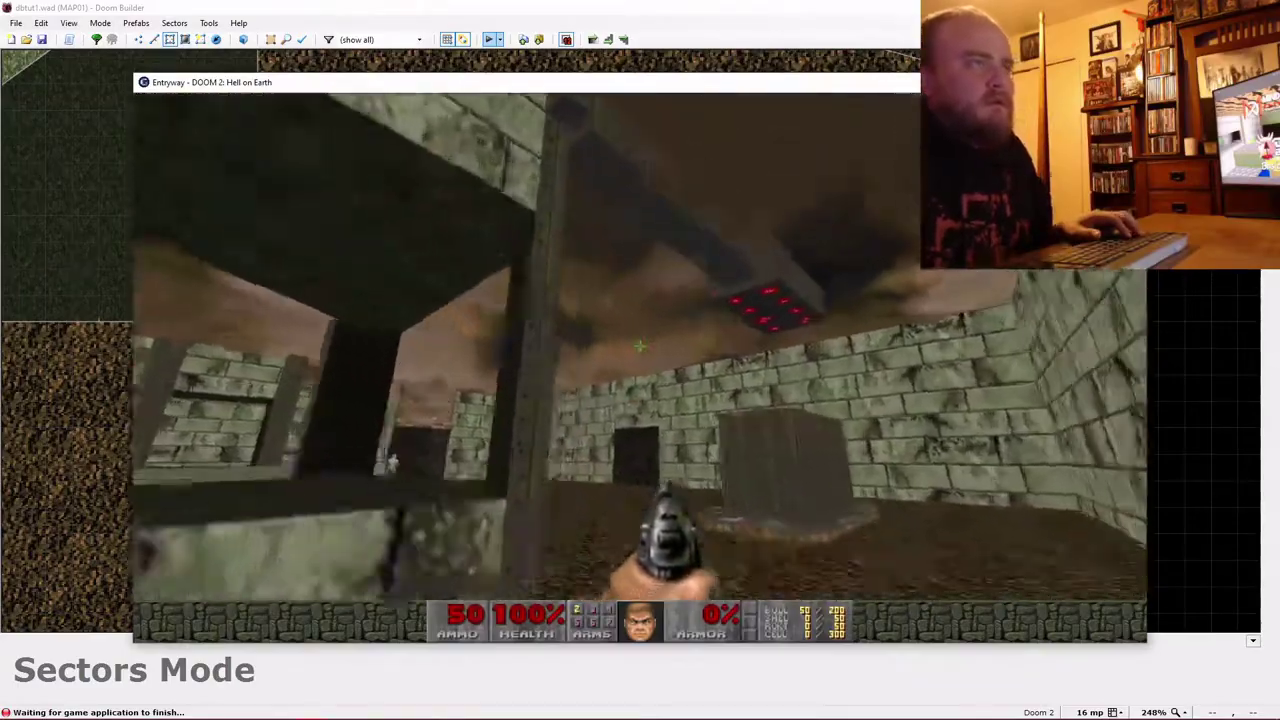
{"action": "key", "text": "w"}
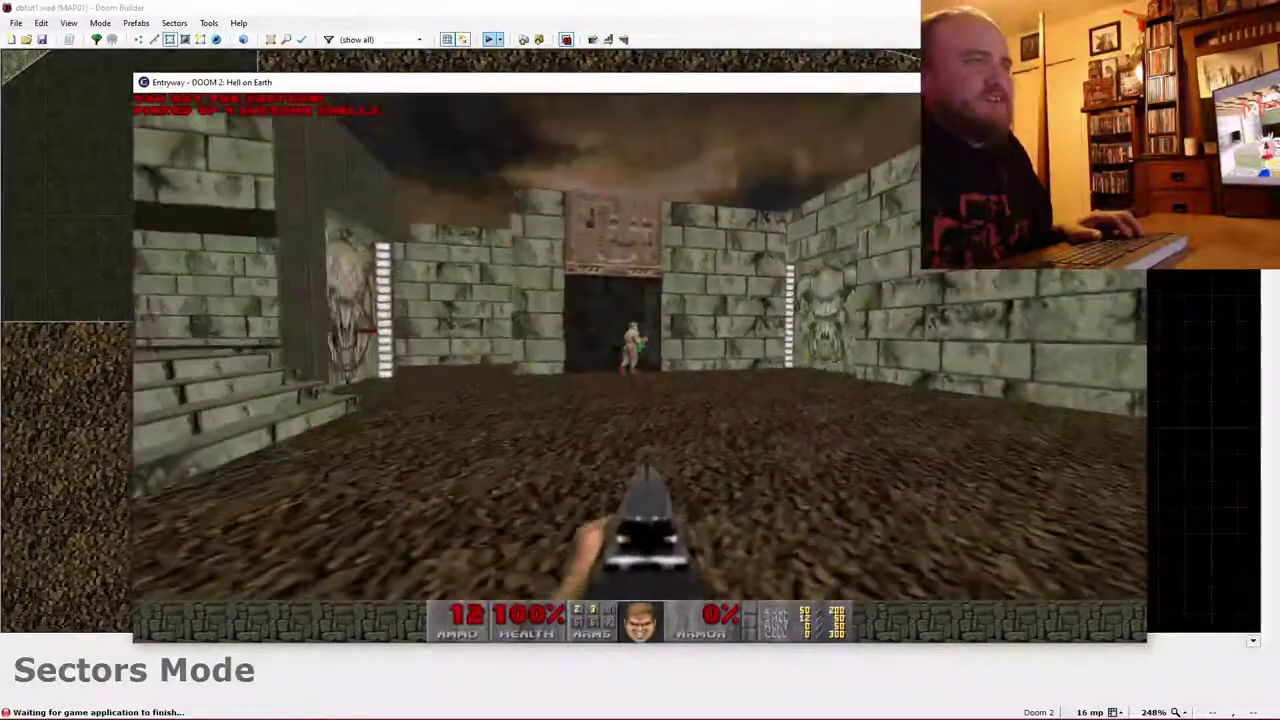
{"action": "left_click", "coordinate": [640, 346]}
{"action": "key", "text": "w"}
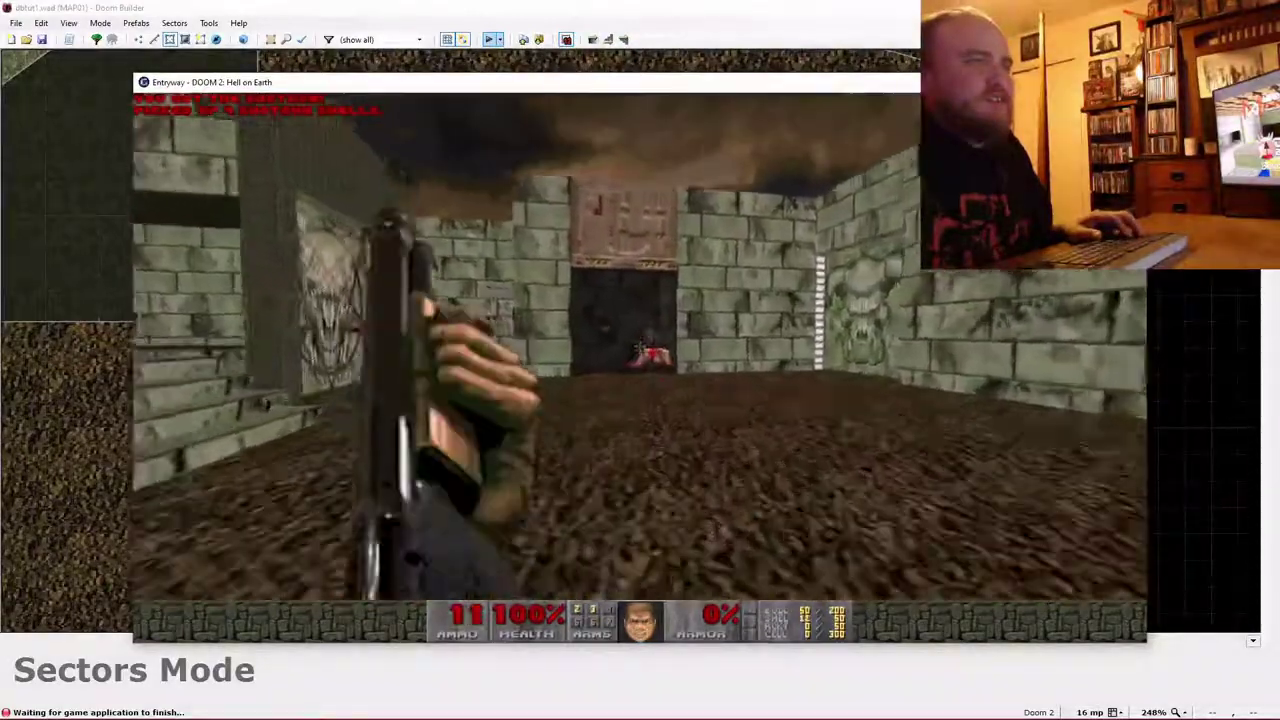
Examine the overhead beam and hanging light block from below and from several sides in the game, and quit the test.
{"action": "key", "text": "w"}
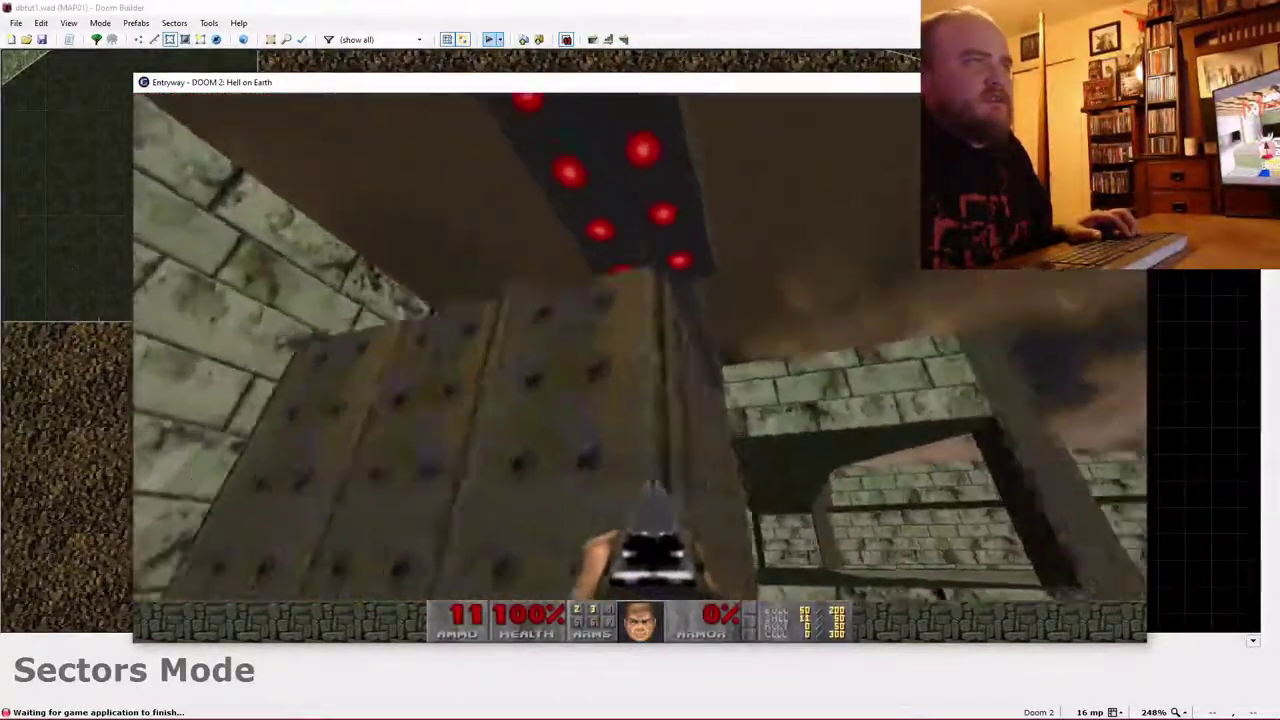
{"action": "key", "text": "w"}
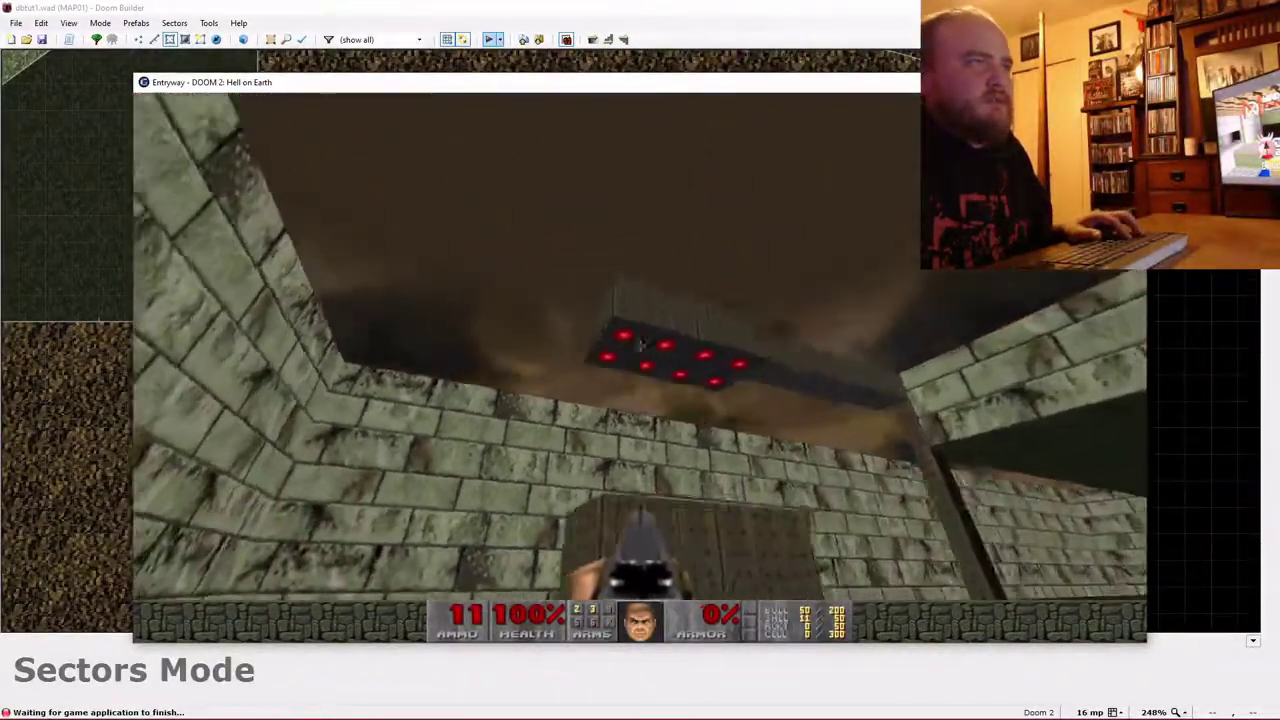
{"action": "key", "text": "w"}
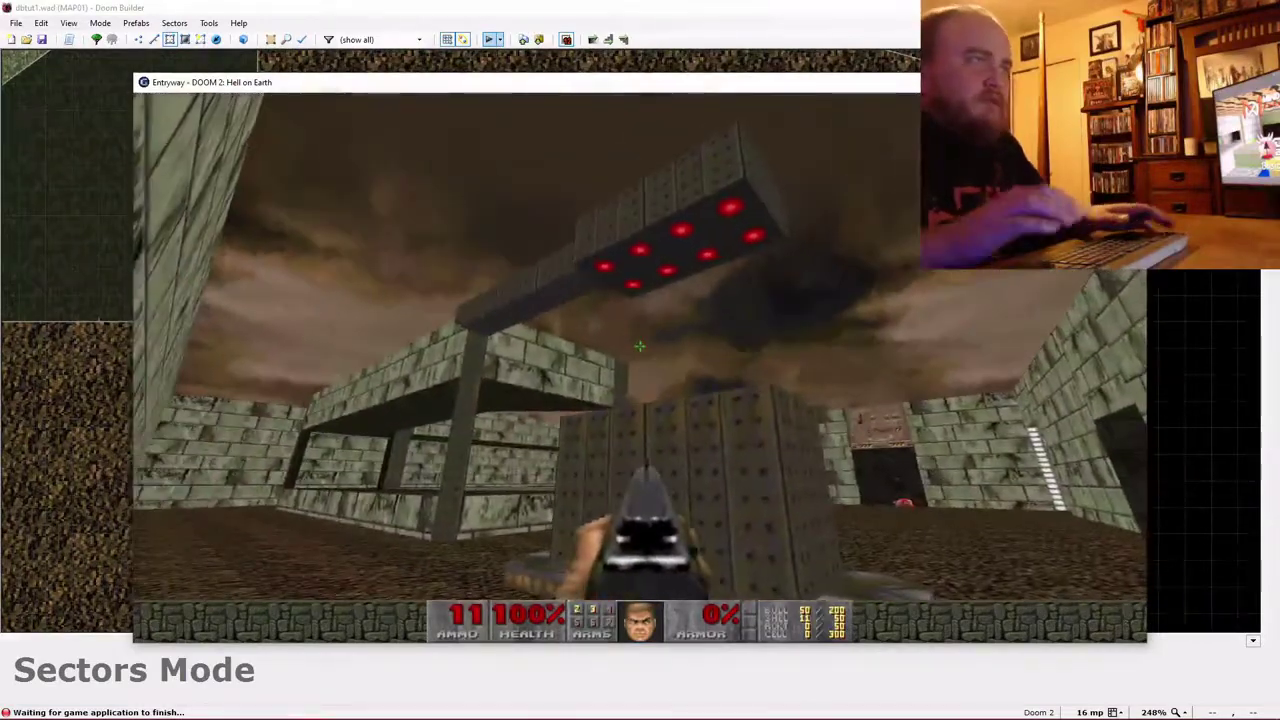
{"action": "key", "text": "Escape"}
{"action": "key", "text": "Return"}
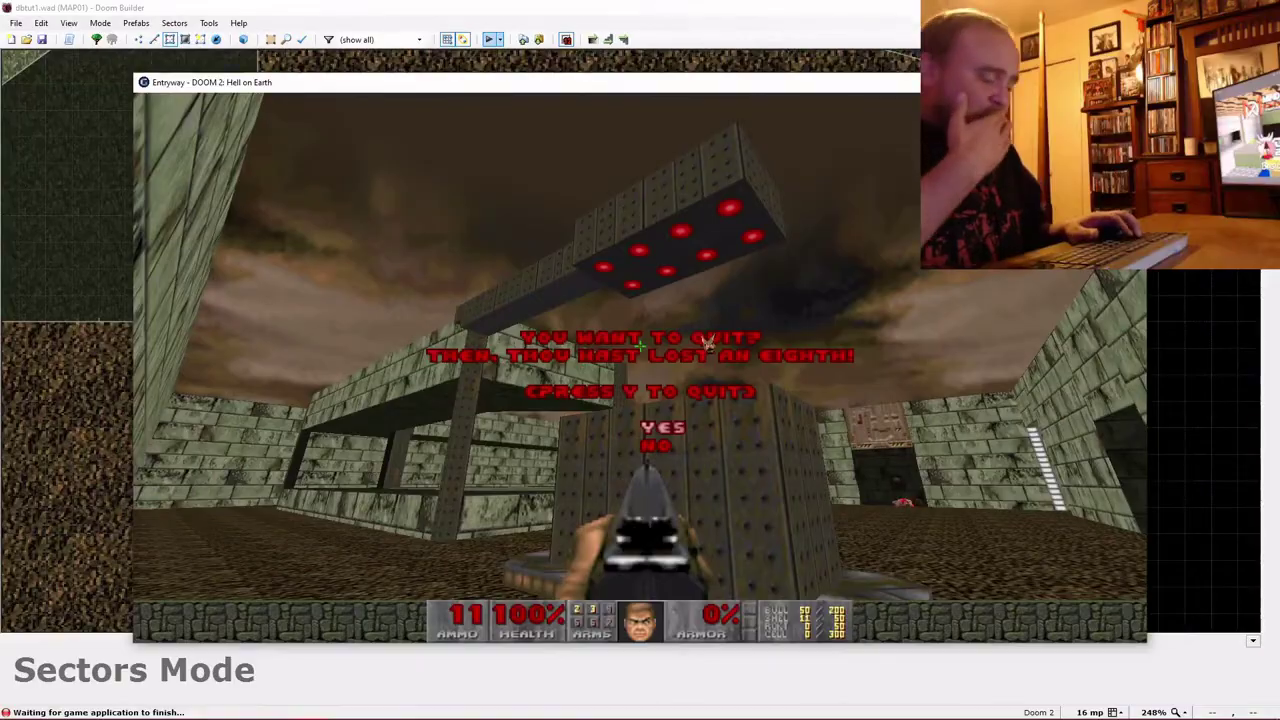
{"action": "key", "text": "y"}
In the 3D view, select the ceilings of the beam sectors and the hanging light block, and lower their brightness to 112.
{"action": "key", "text": "q"}
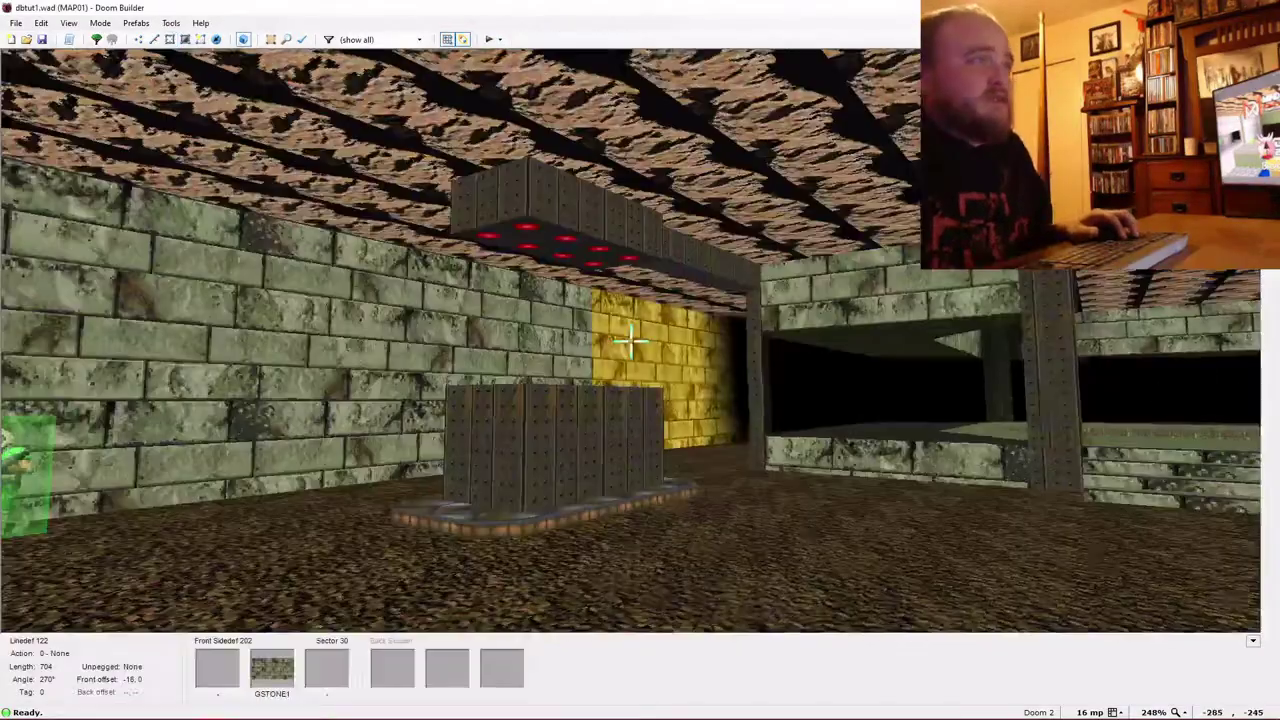
{"action": "key", "text": "w"}
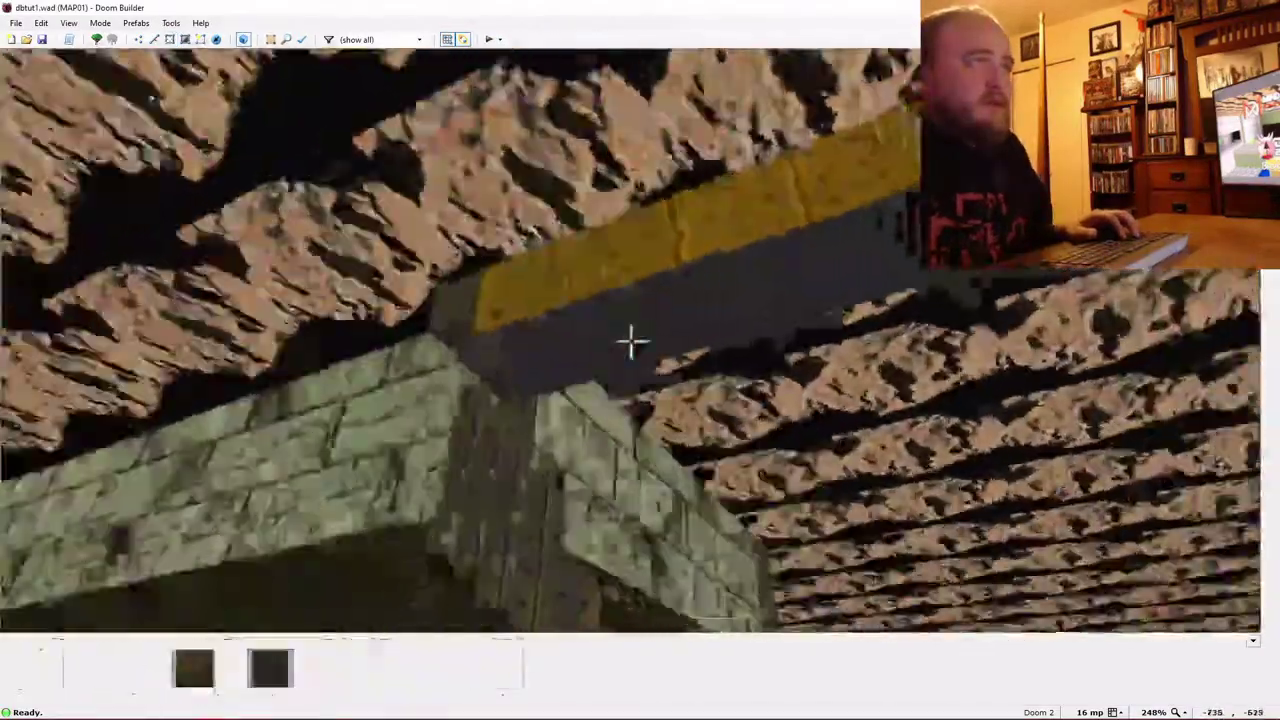
{"action": "key", "text": "w"}
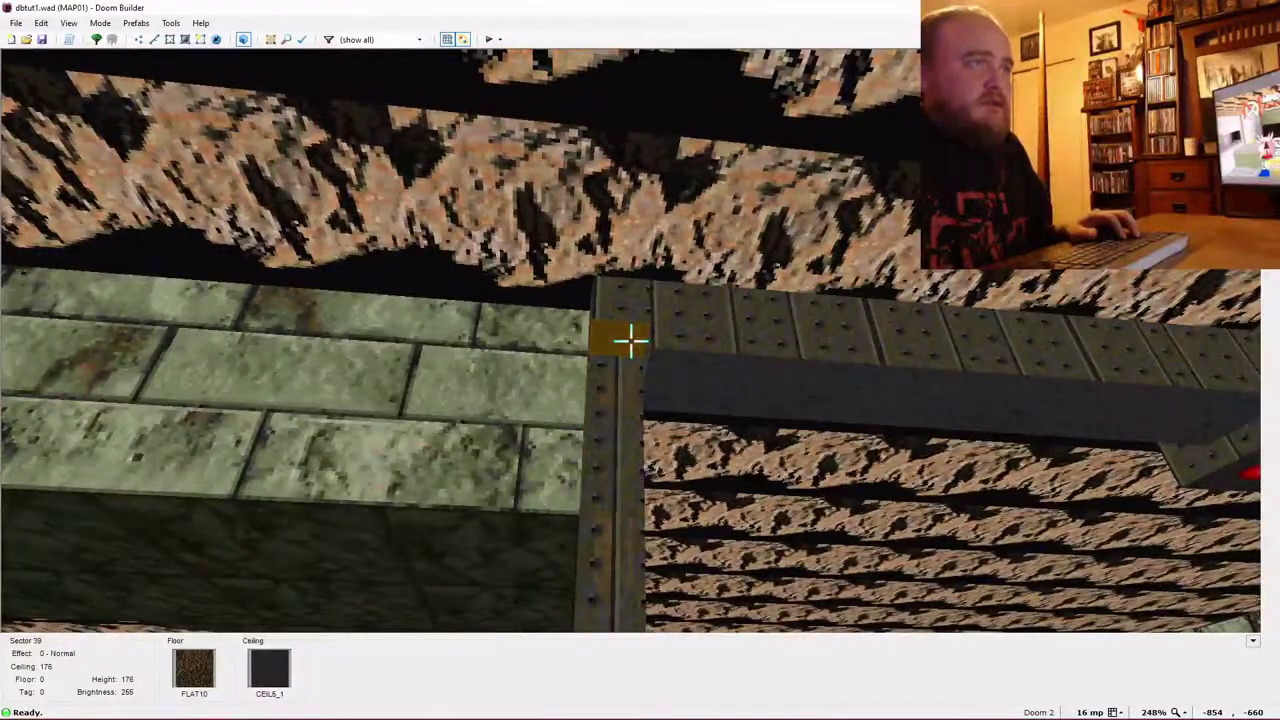
{"action": "key", "text": "w"}
{"action": "key", "text": "w"}
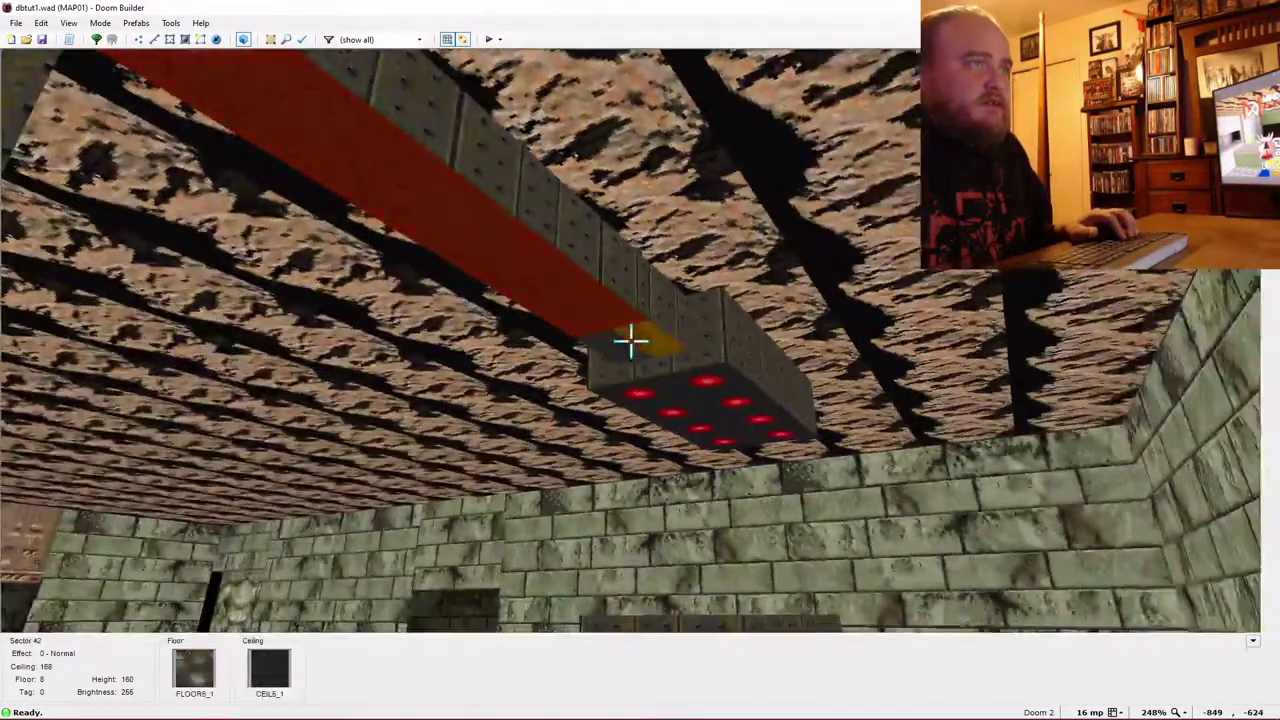
{"action": "key", "text": "w"}
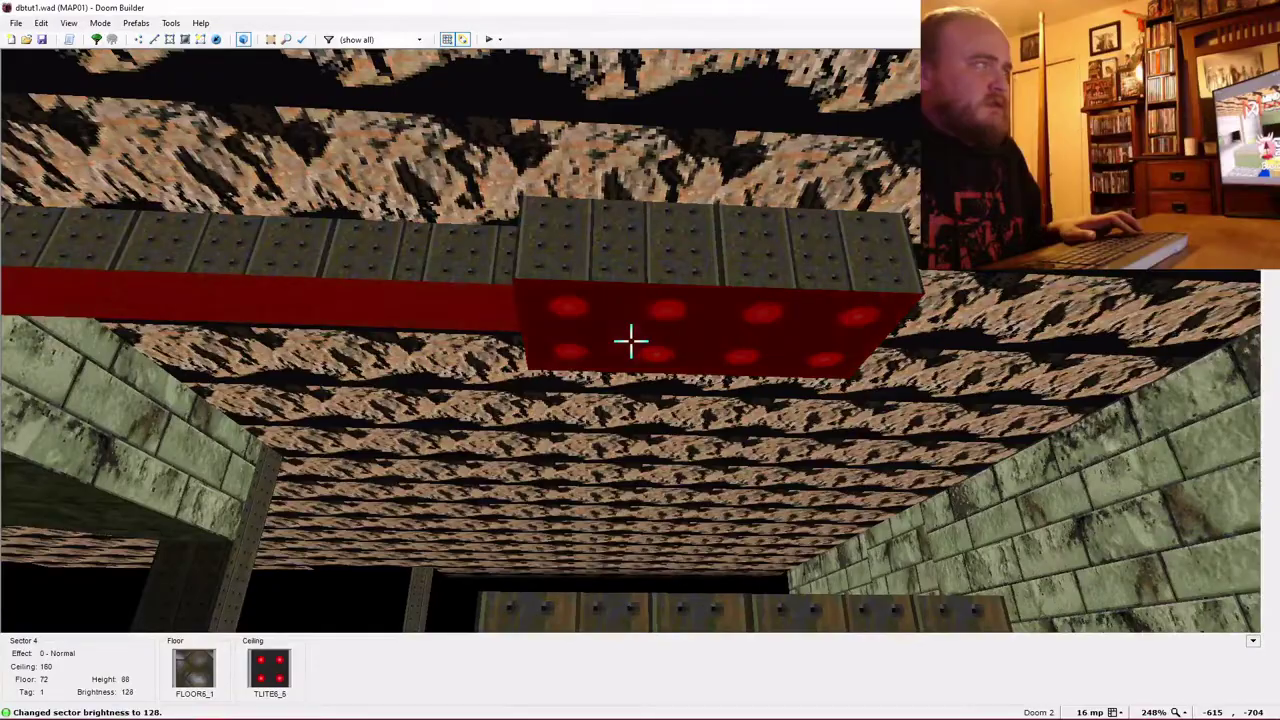
{"action": "key", "text": "w"}
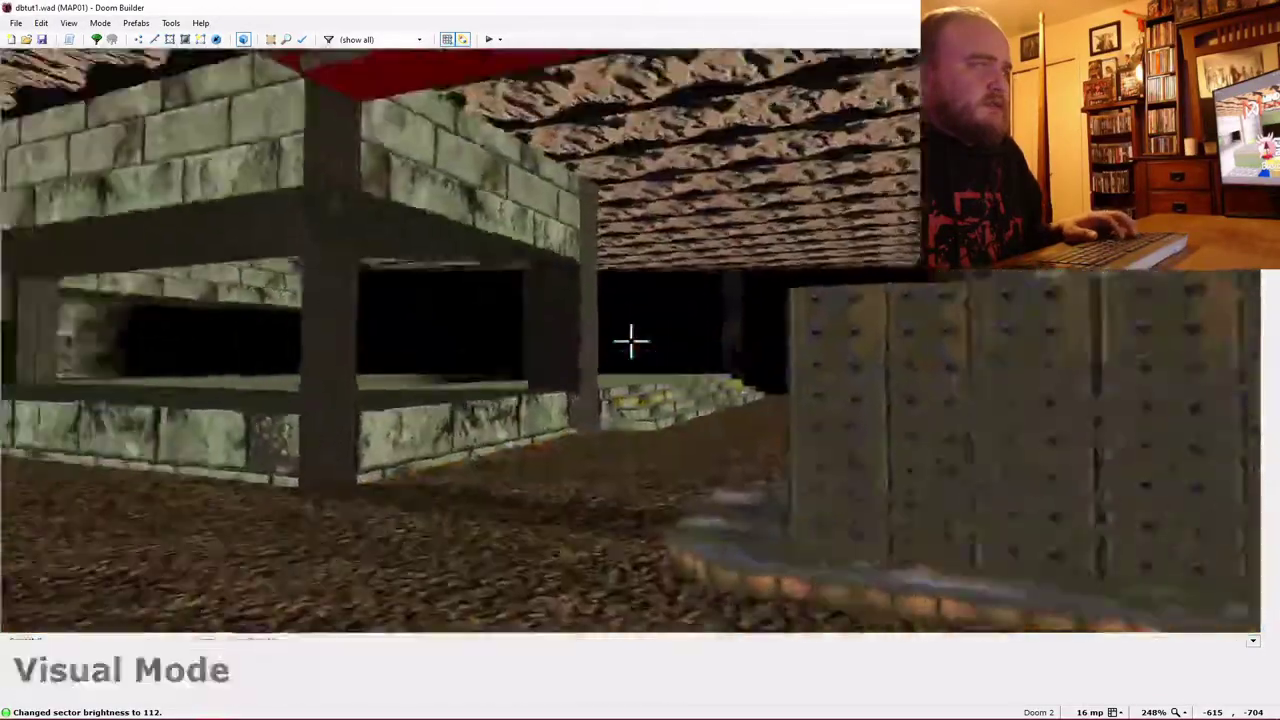
Lower the brightness of the selected beam and light block sectors to 96 and check the shading around the courtyard.
{"action": "key", "text": "w"}
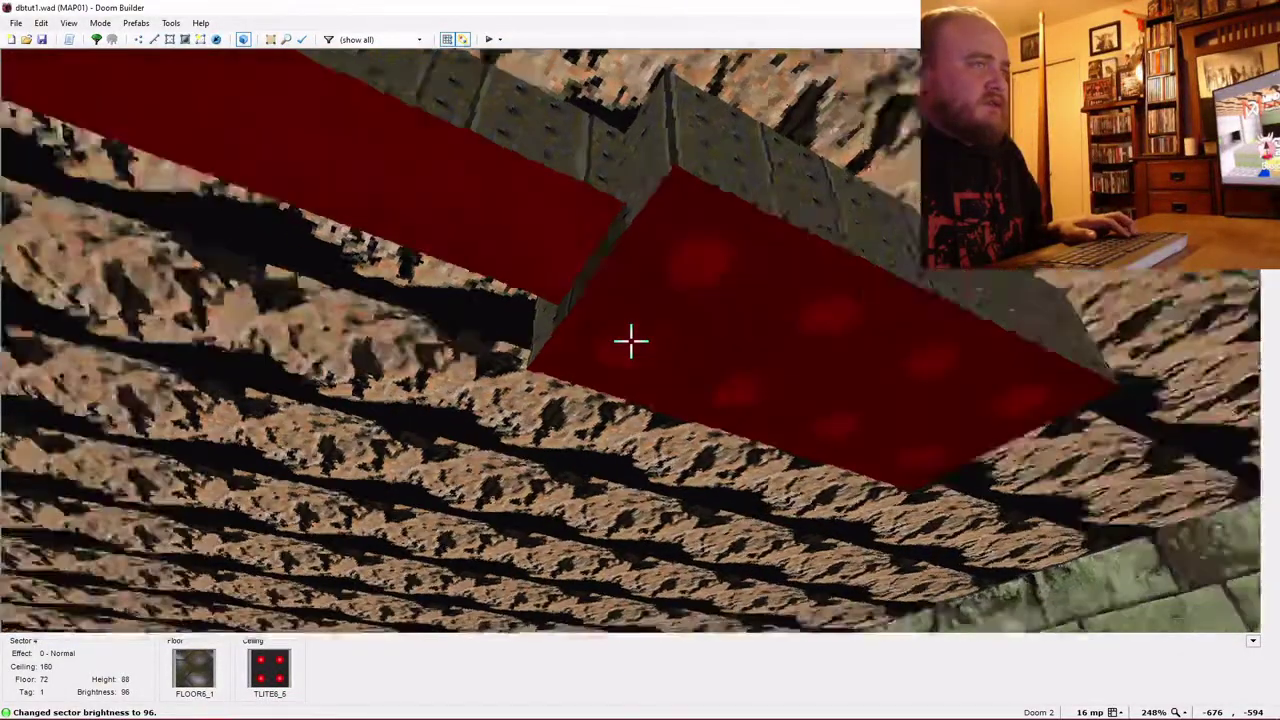
{"action": "key", "text": "d"}
{"action": "key", "text": "e"}
{"action": "key", "text": "w"}
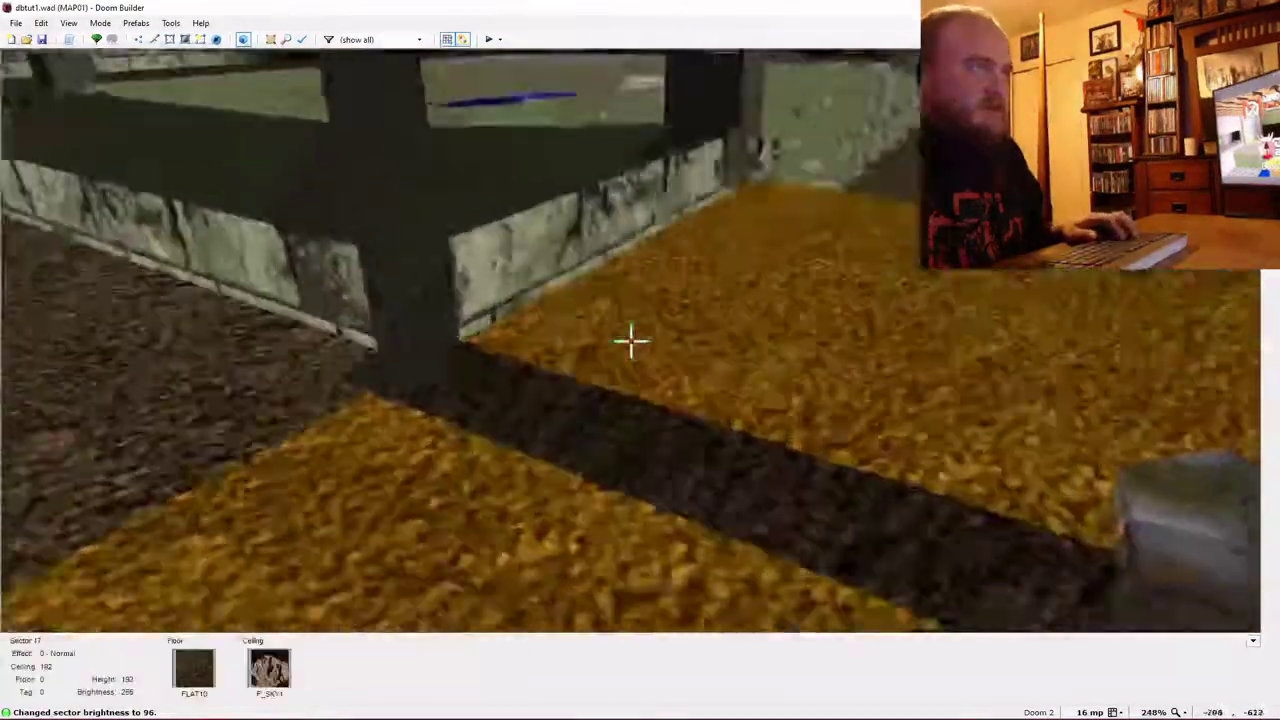
{"action": "key", "text": "w"}
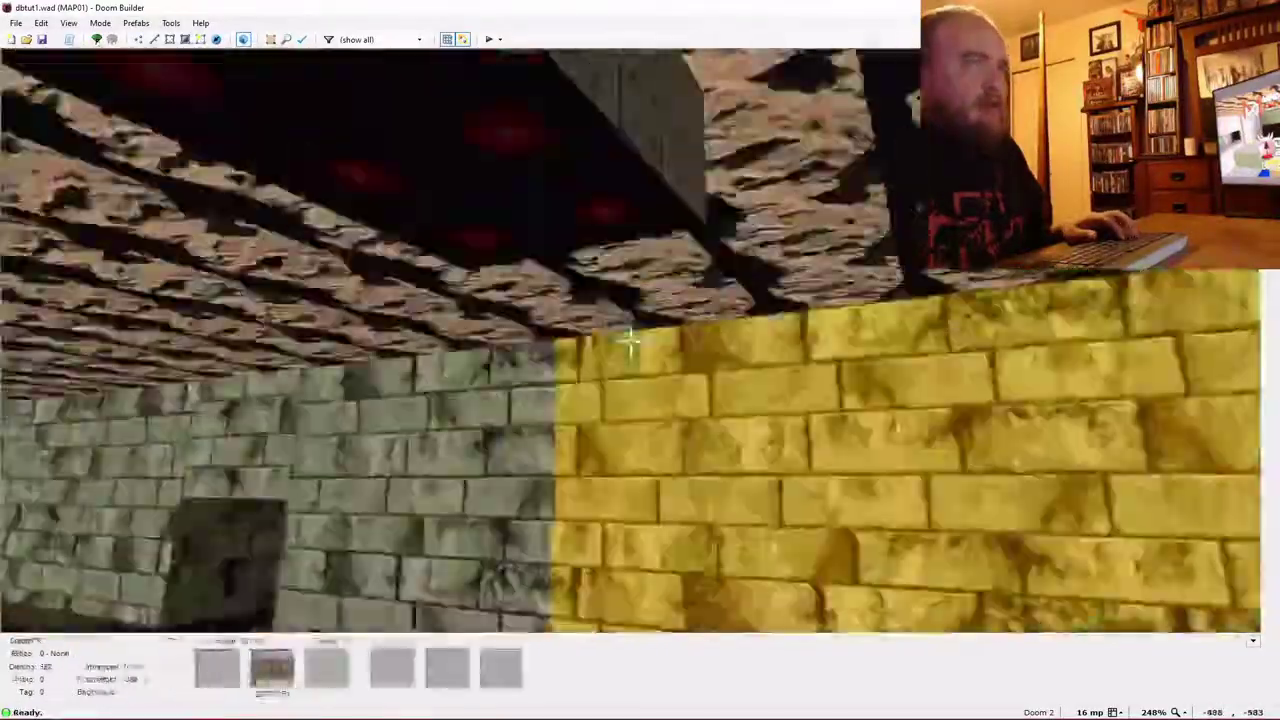
{"action": "key", "text": "w"}
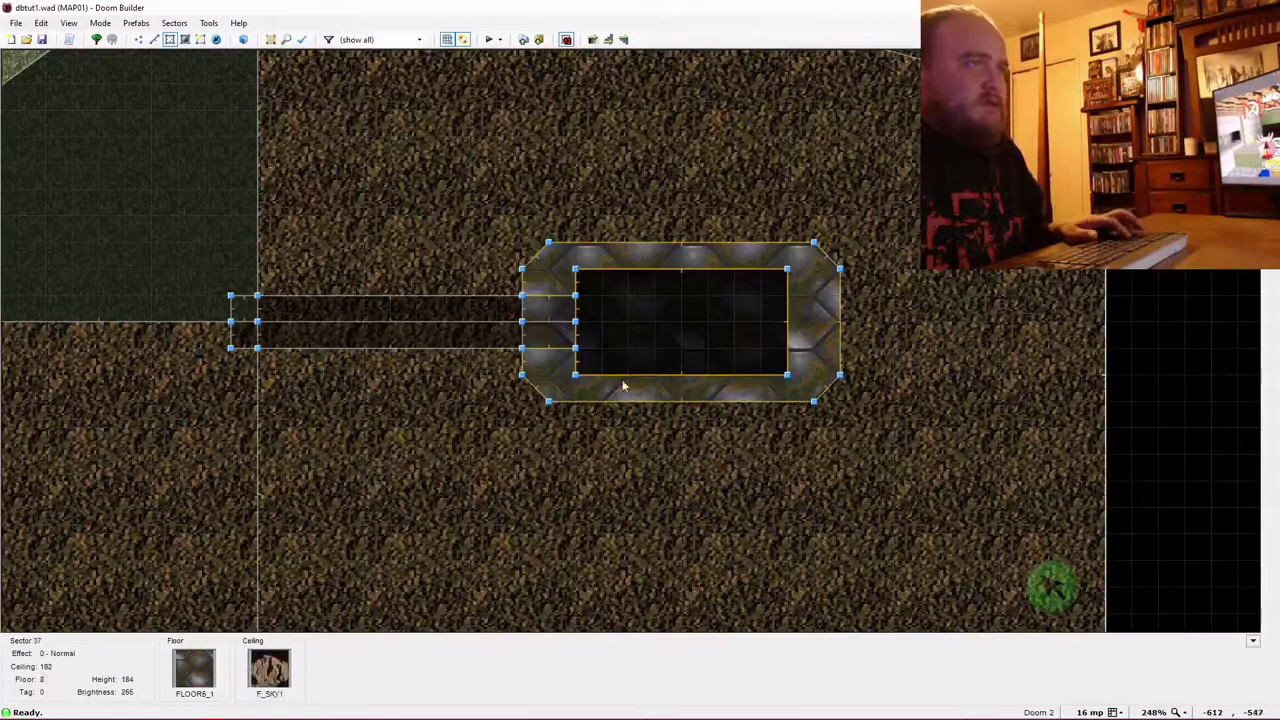
Divide the light block's sector into eight 32 by 32 squares, in two rows of four.
{"action": "key", "text": "d"}
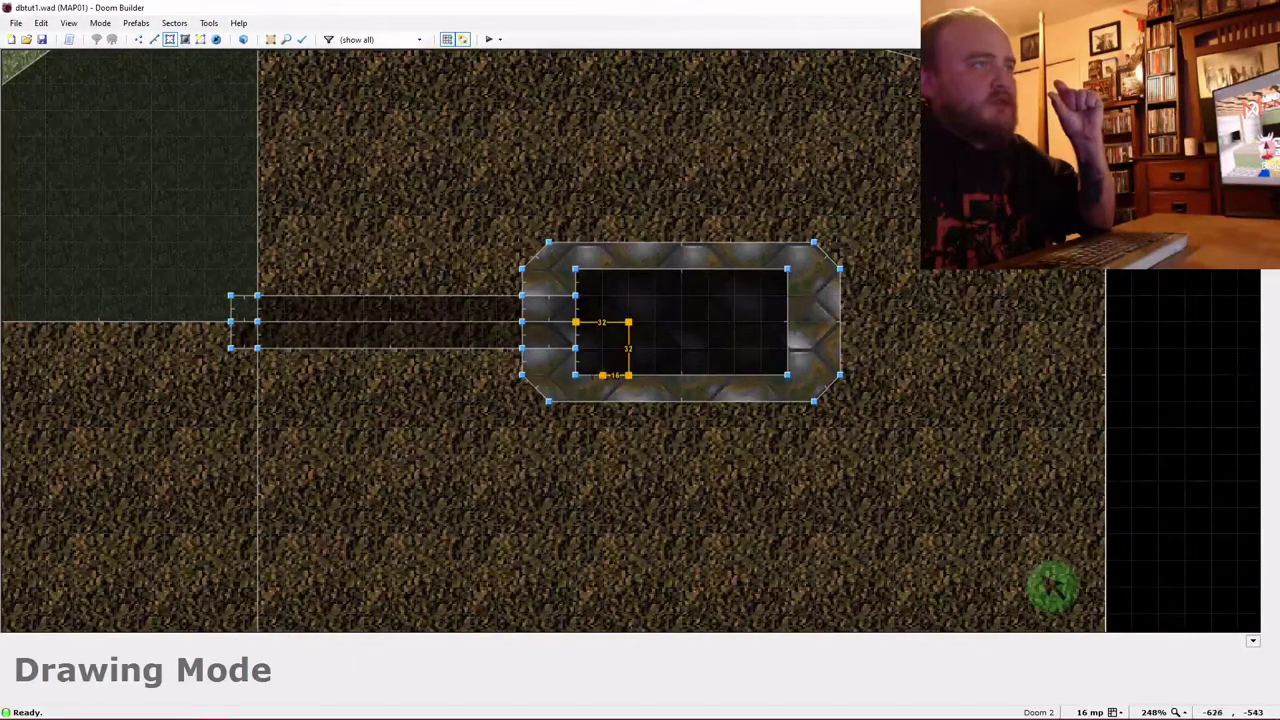
{"action": "left_click", "coordinate": [575, 322]}
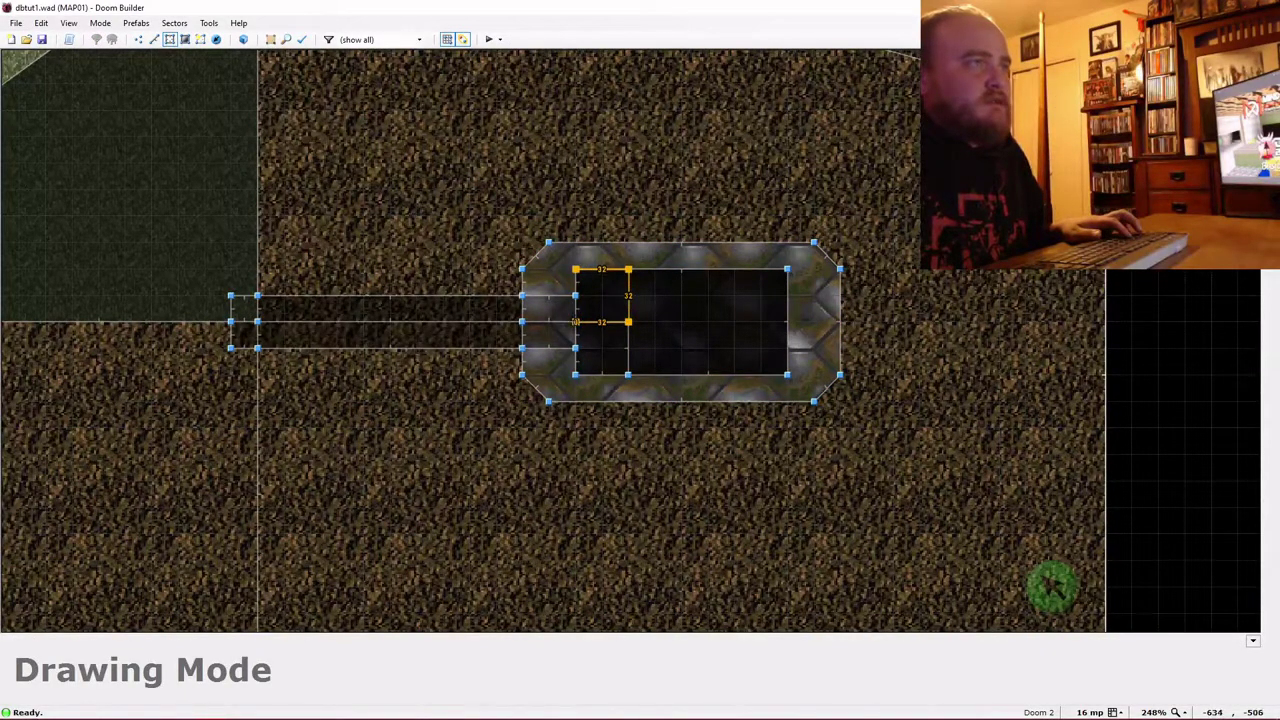
{"action": "left_click", "coordinate": [575, 269]}
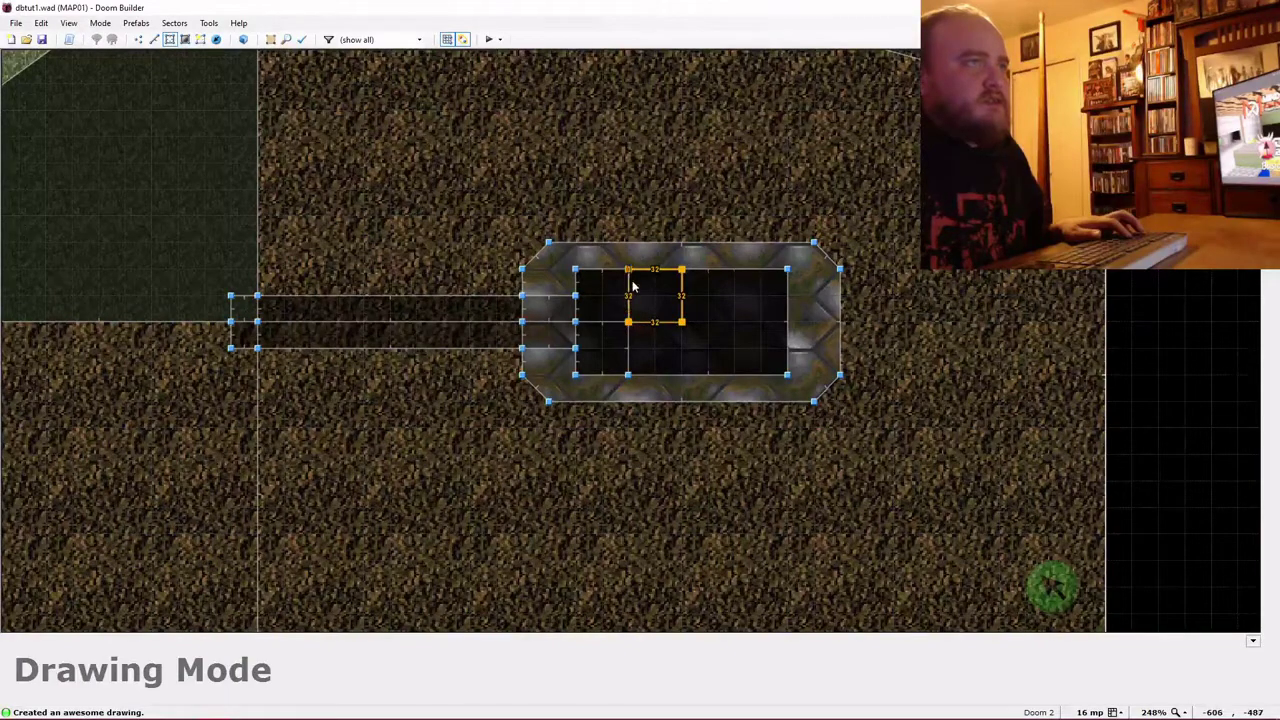
{"action": "left_click", "coordinate": [632, 286]}
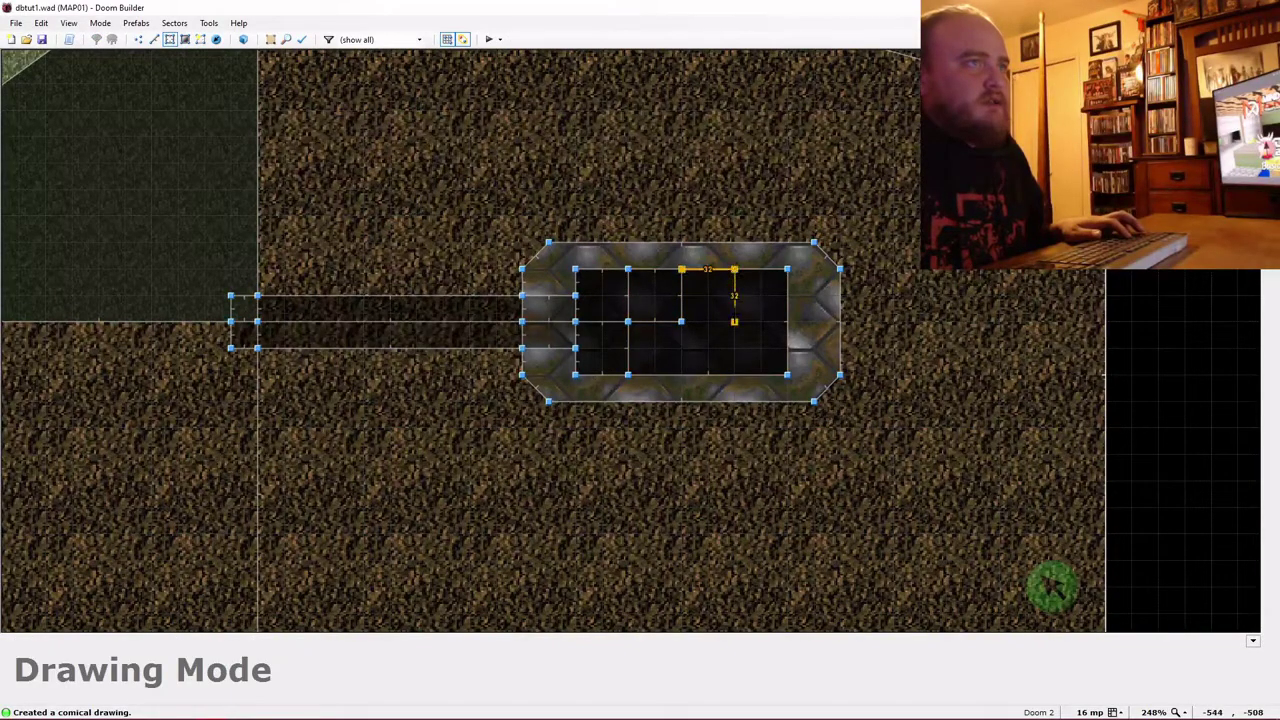
{"action": "left_click", "coordinate": [680, 269]}
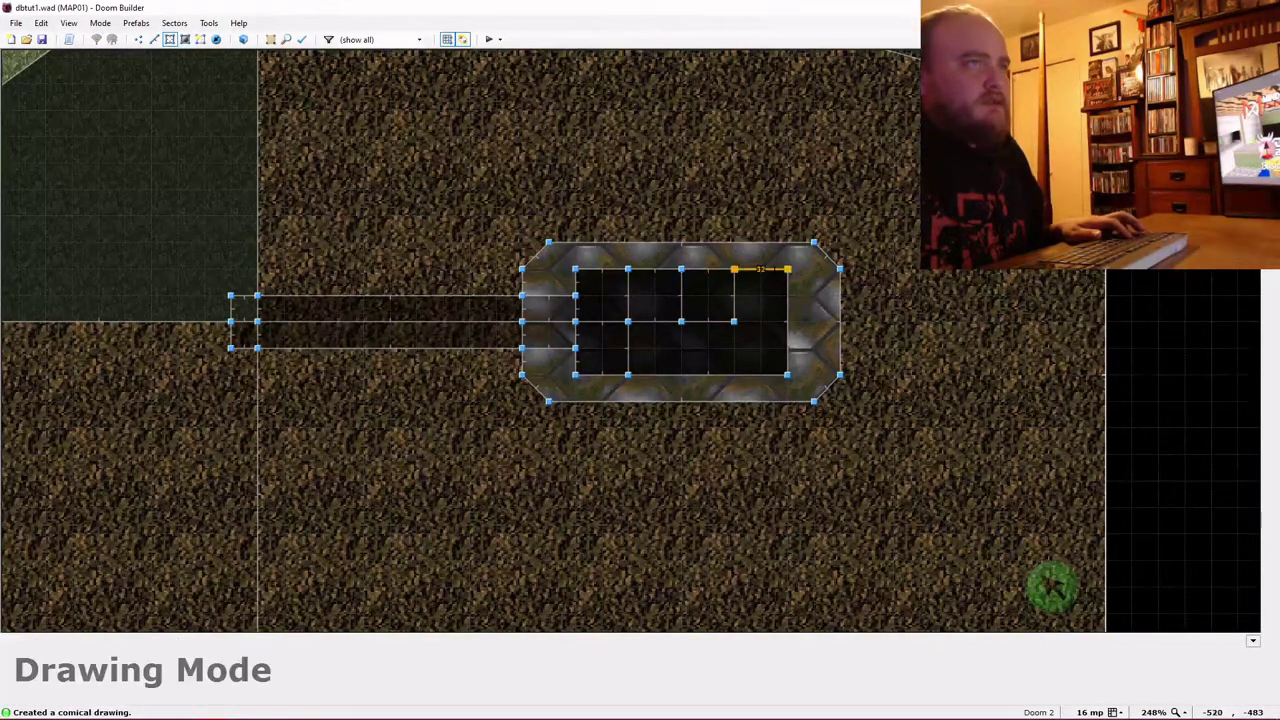
{"action": "left_click", "coordinate": [735, 270]}
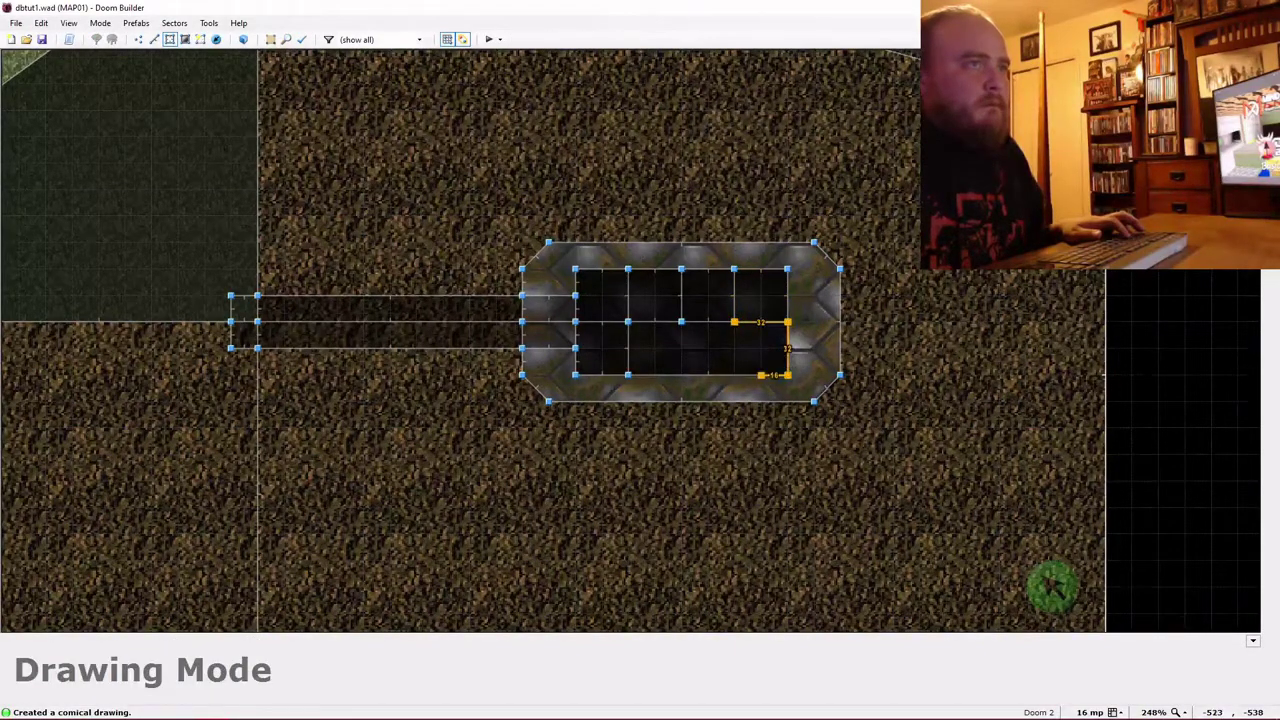
{"action": "left_click", "coordinate": [734, 321]}
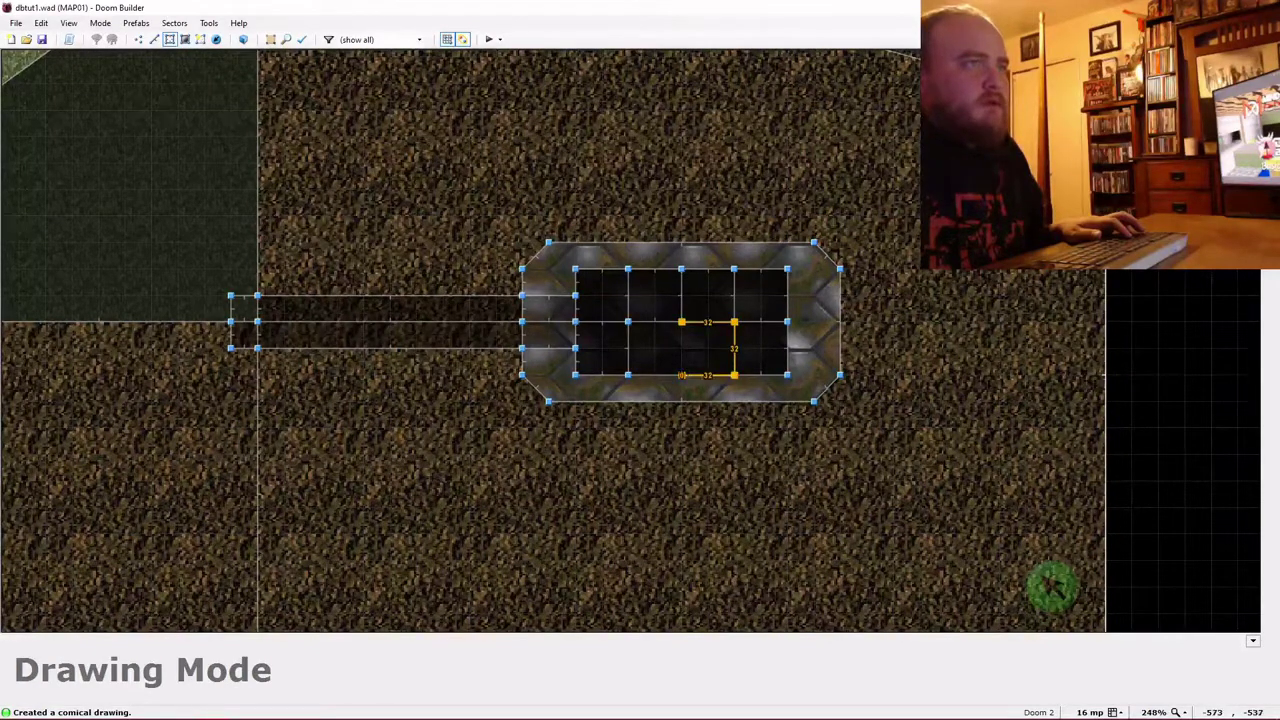
{"action": "left_click", "coordinate": [681, 321]}
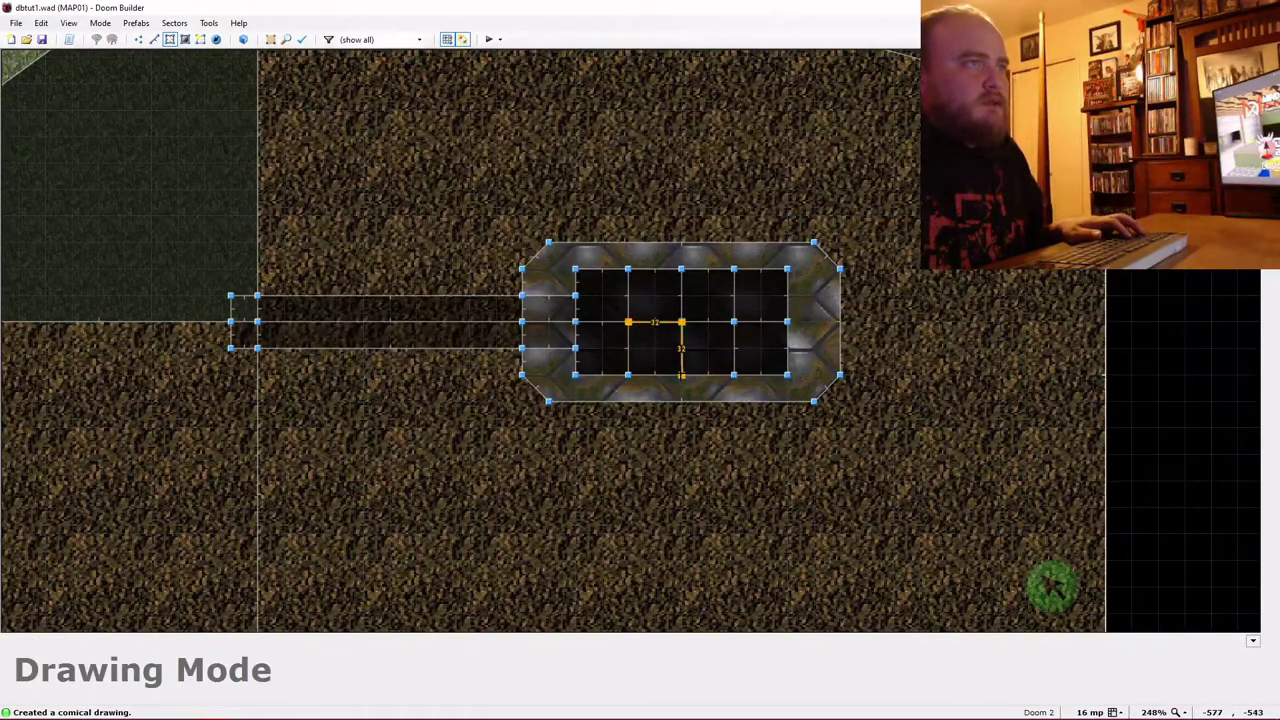
{"action": "left_click", "coordinate": [628, 321]}
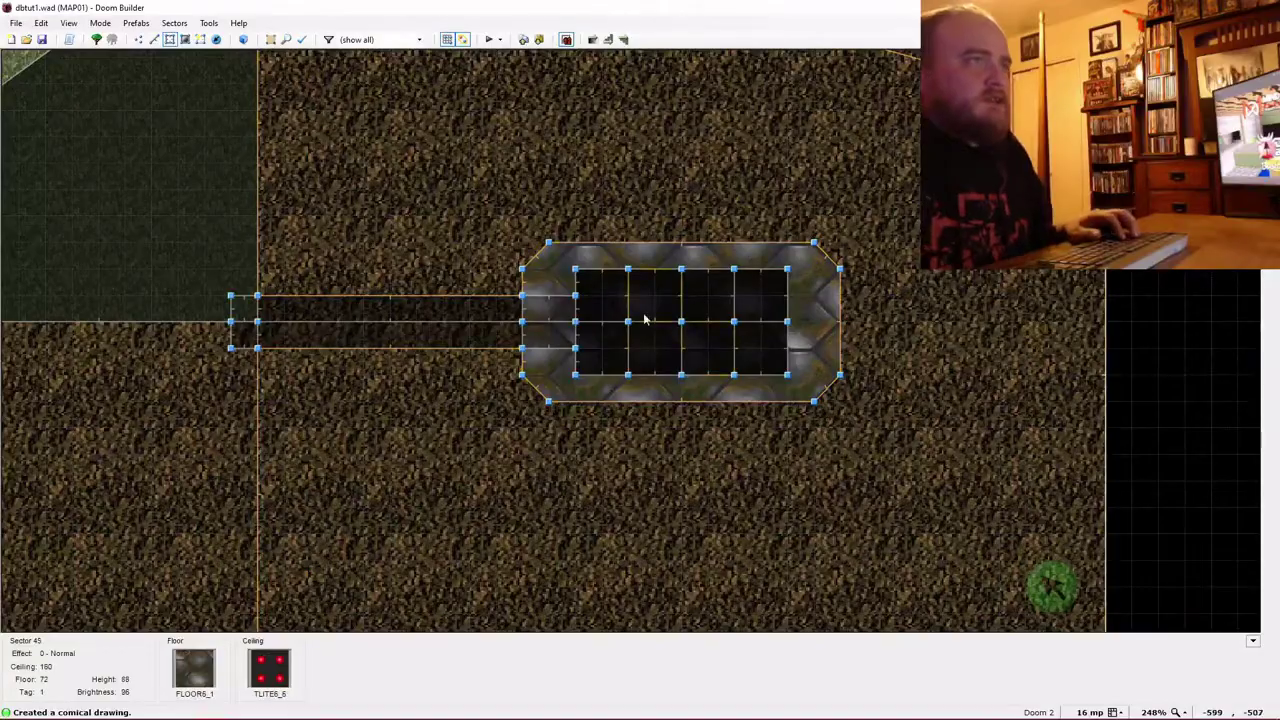
Examine the divided light block and the adjoining beam in 3D from below and above.
{"action": "key", "text": "w"}
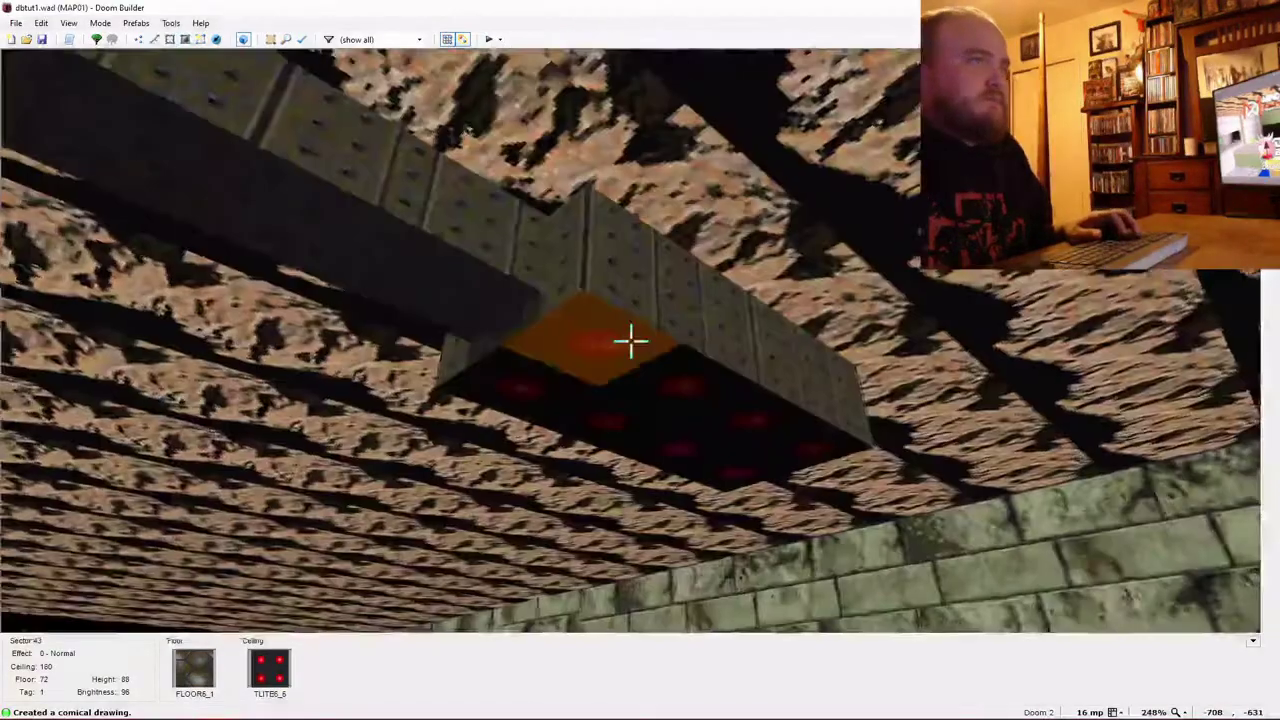
{"action": "key", "text": "e"}
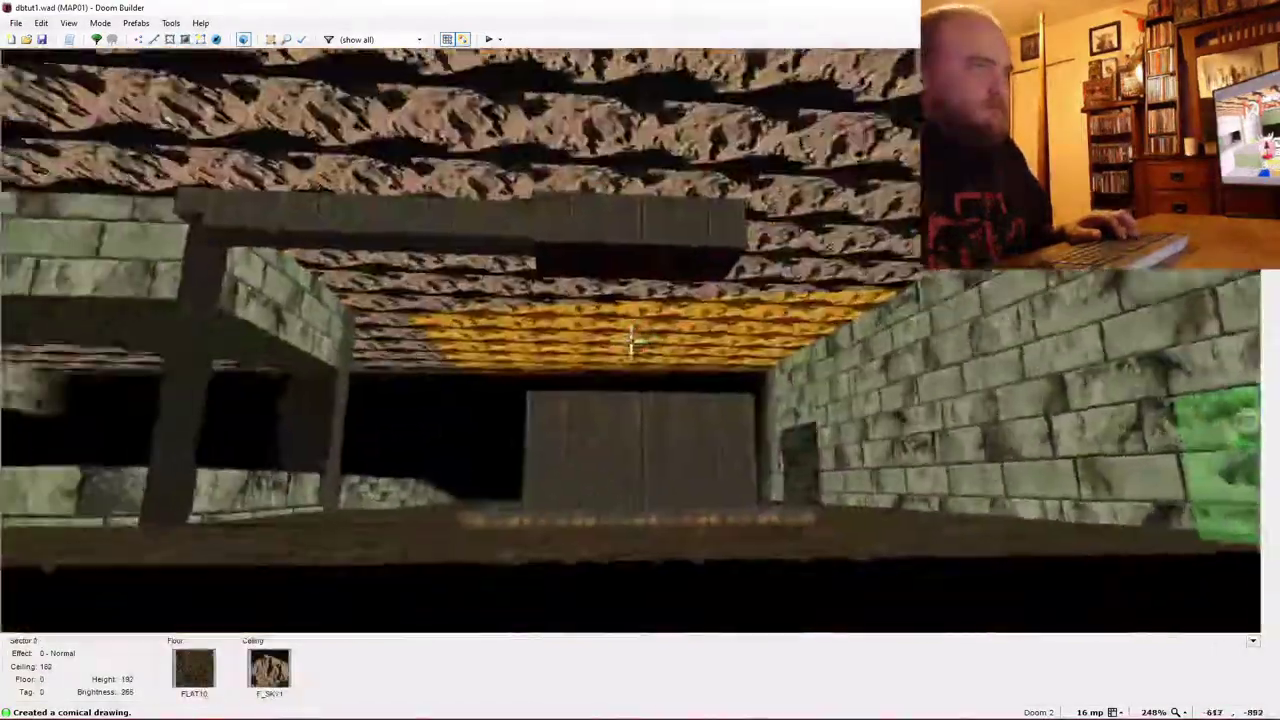
{"action": "key", "text": "w"}
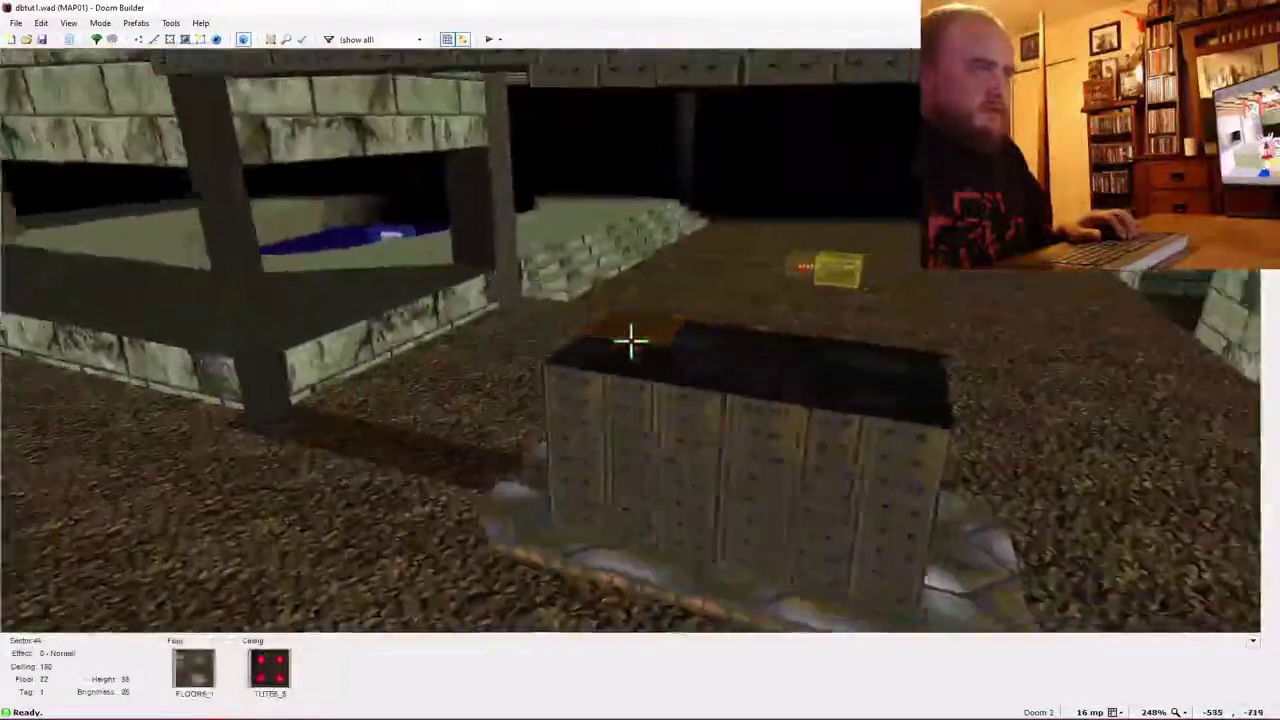
{"action": "key", "text": "e"}
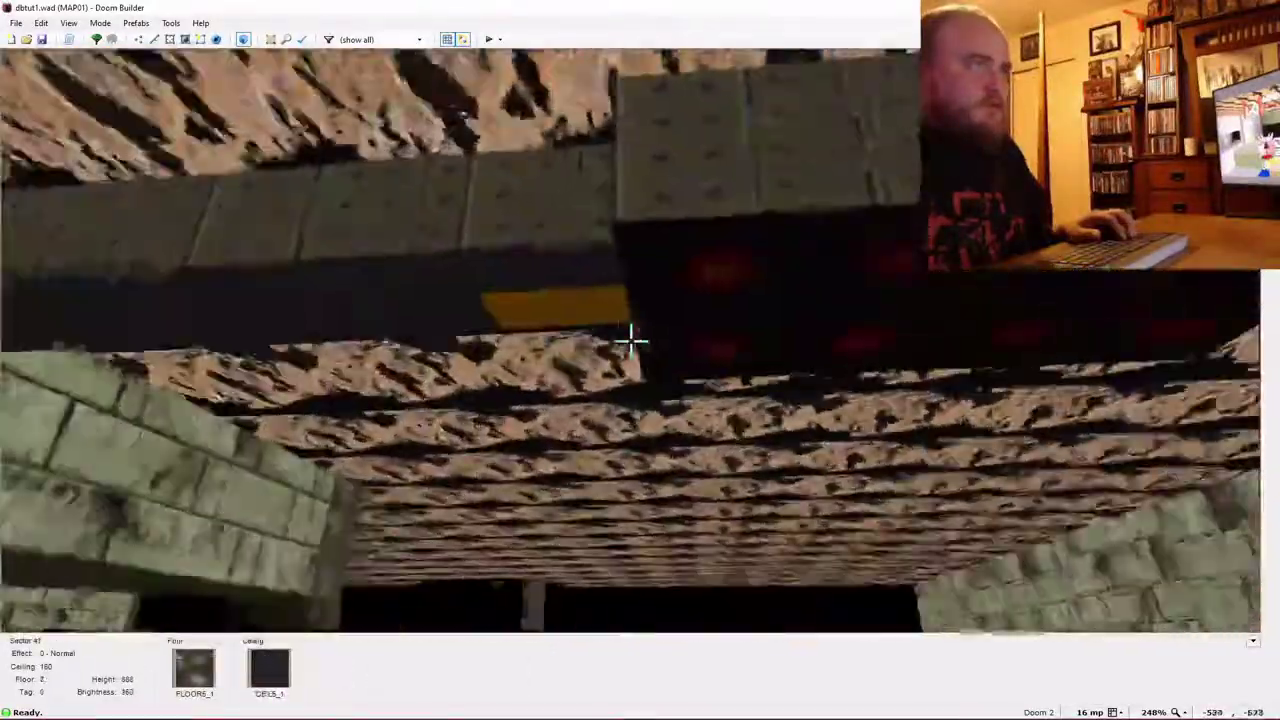
{"action": "key", "text": "q"}
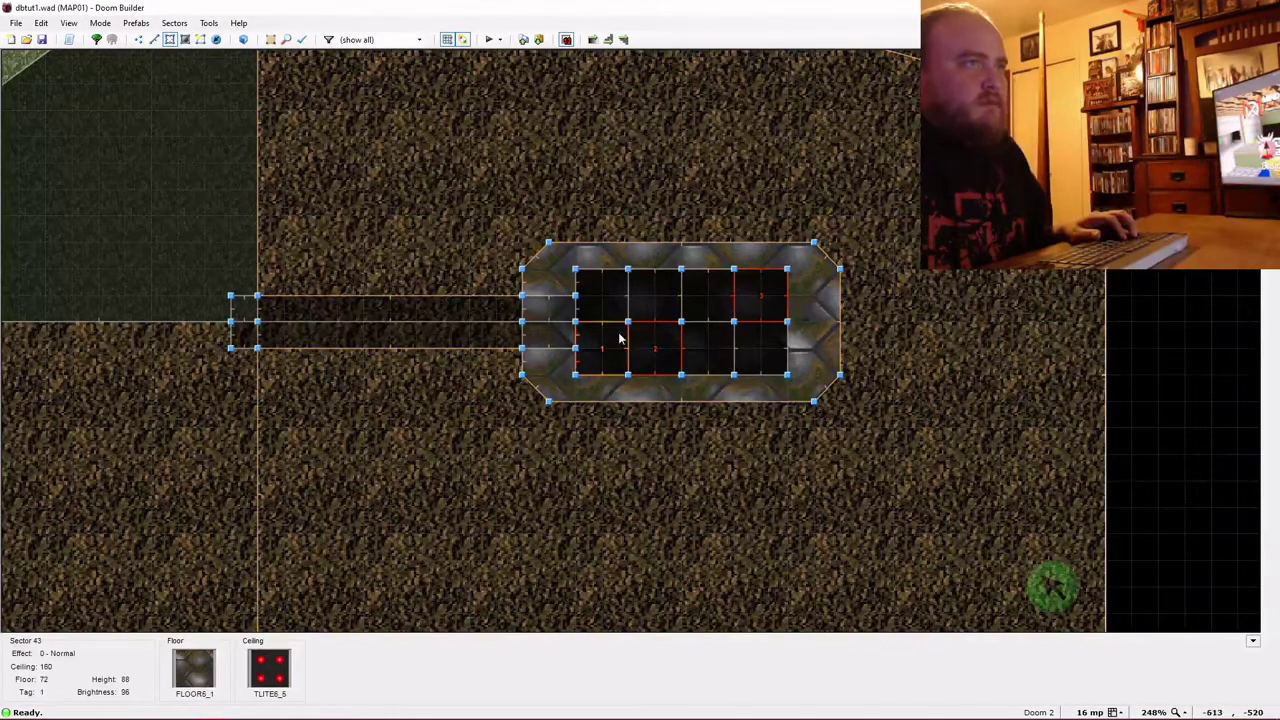
Assign effect 17, Light Flickers (randomly), to the two western squares of the block's south row and the northeast square, and clear the selection.
{"action": "right_click", "coordinate": [767, 304]}
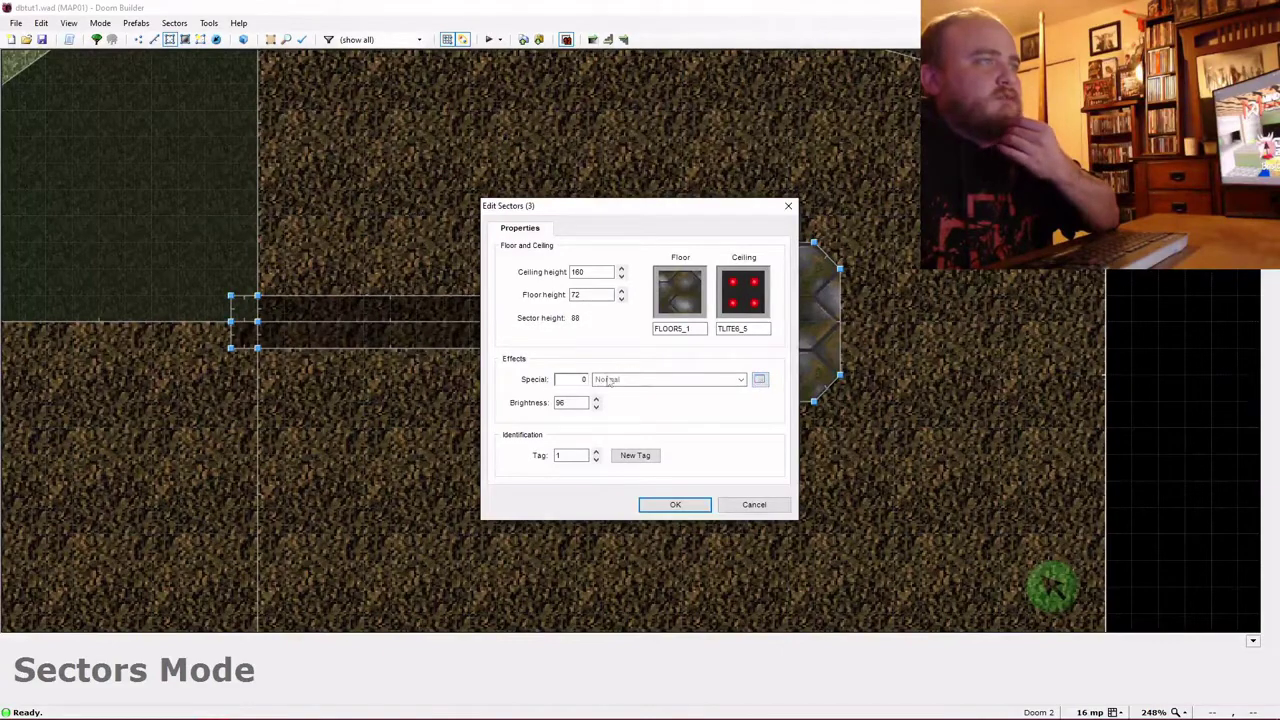
{"action": "left_click", "coordinate": [759, 381]}
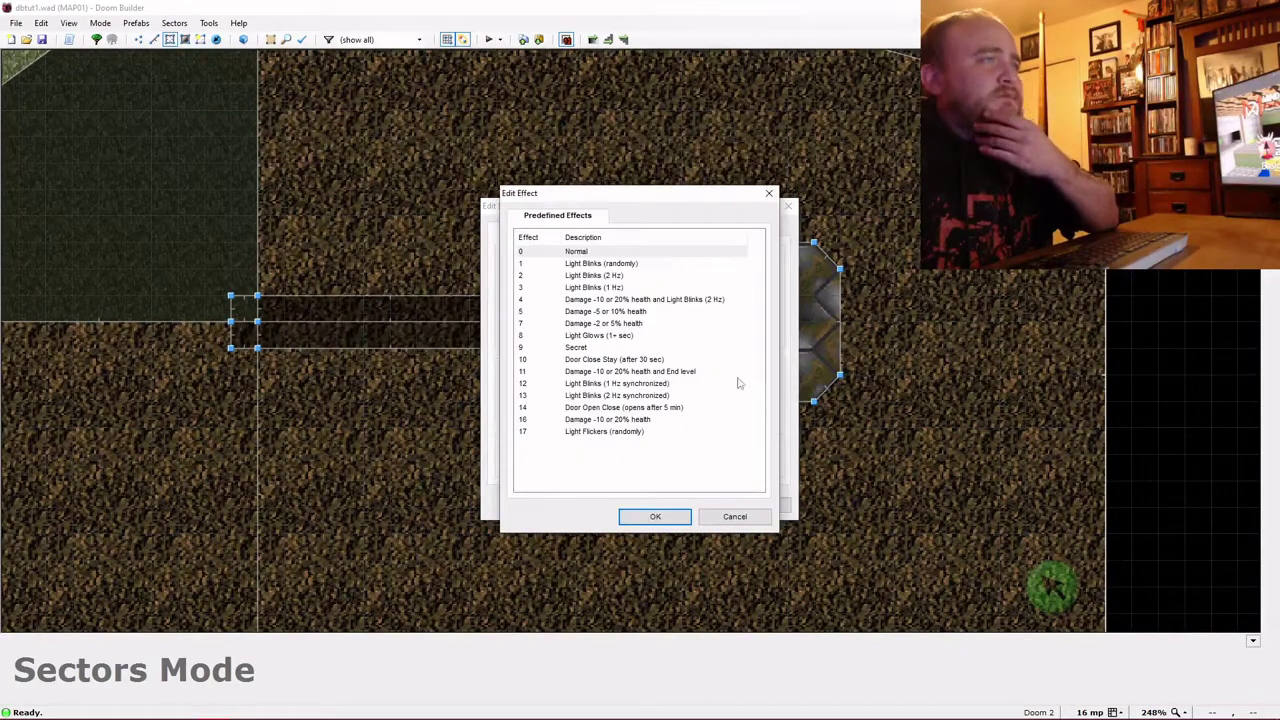
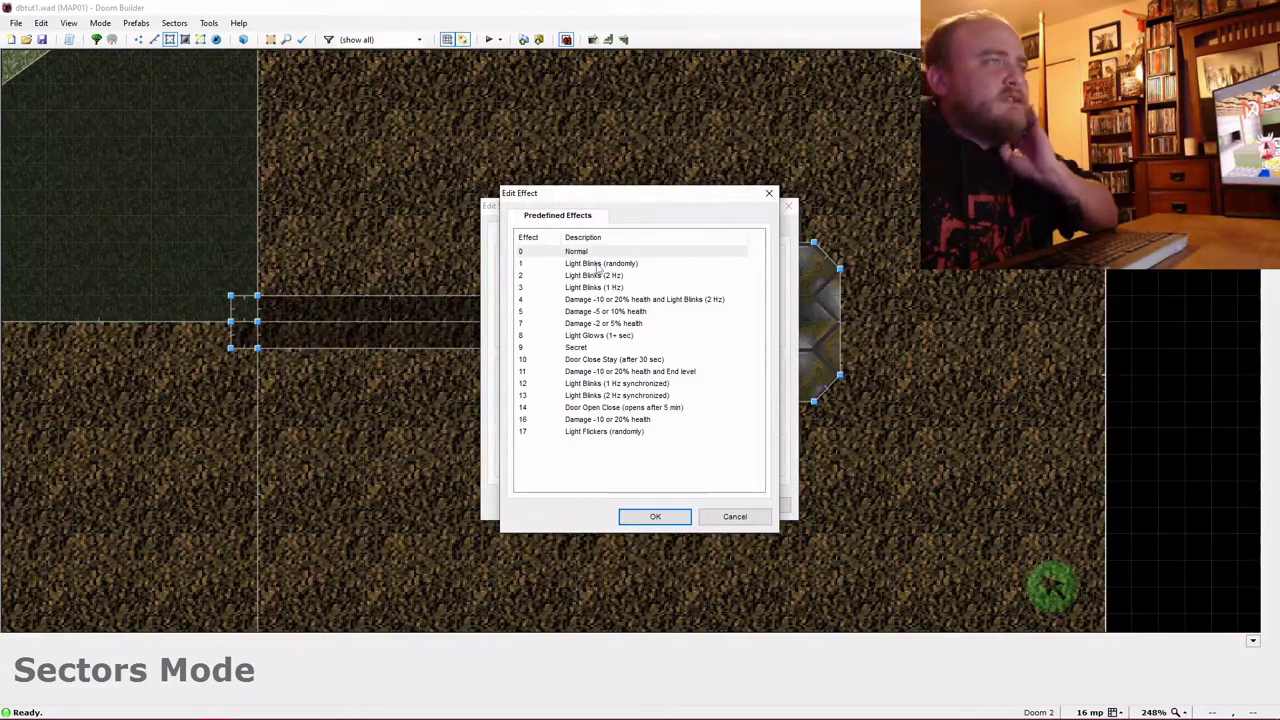
{"action": "left_click", "coordinate": [604, 431]}
{"action": "double_click", "coordinate": [606, 432]}
{"action": "left_click", "coordinate": [668, 503]}
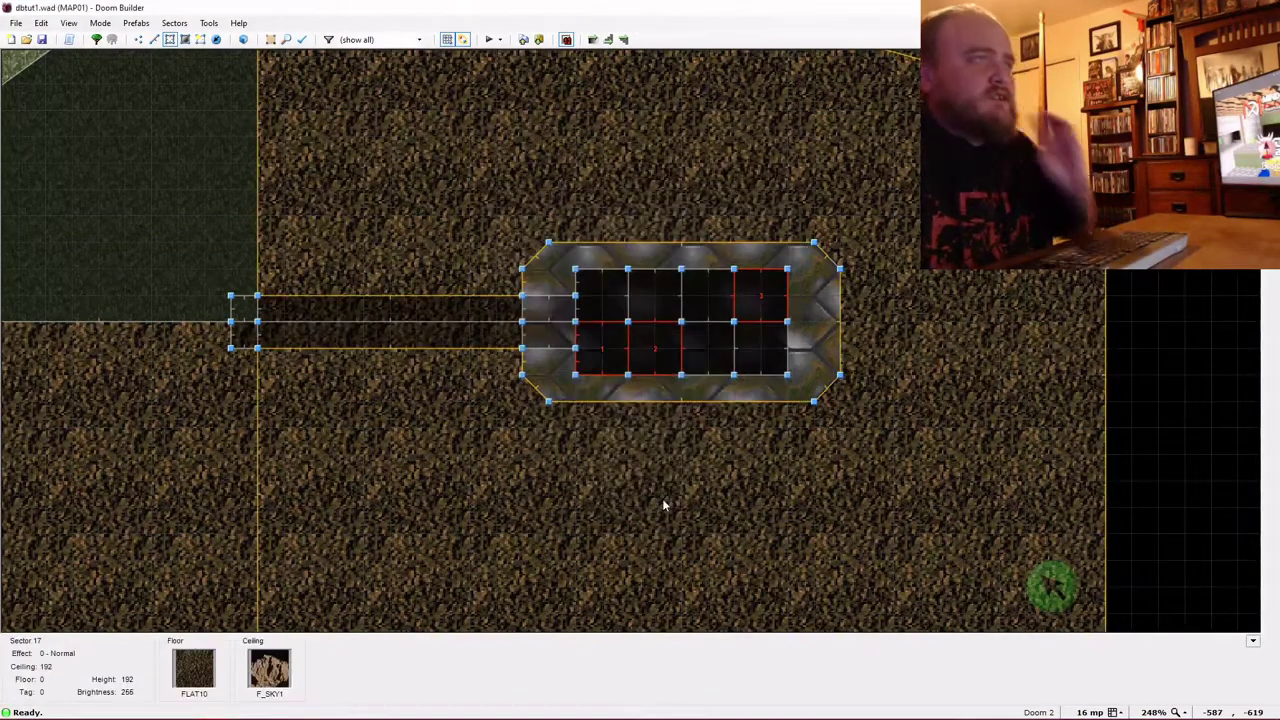
{"action": "key", "text": "s"}
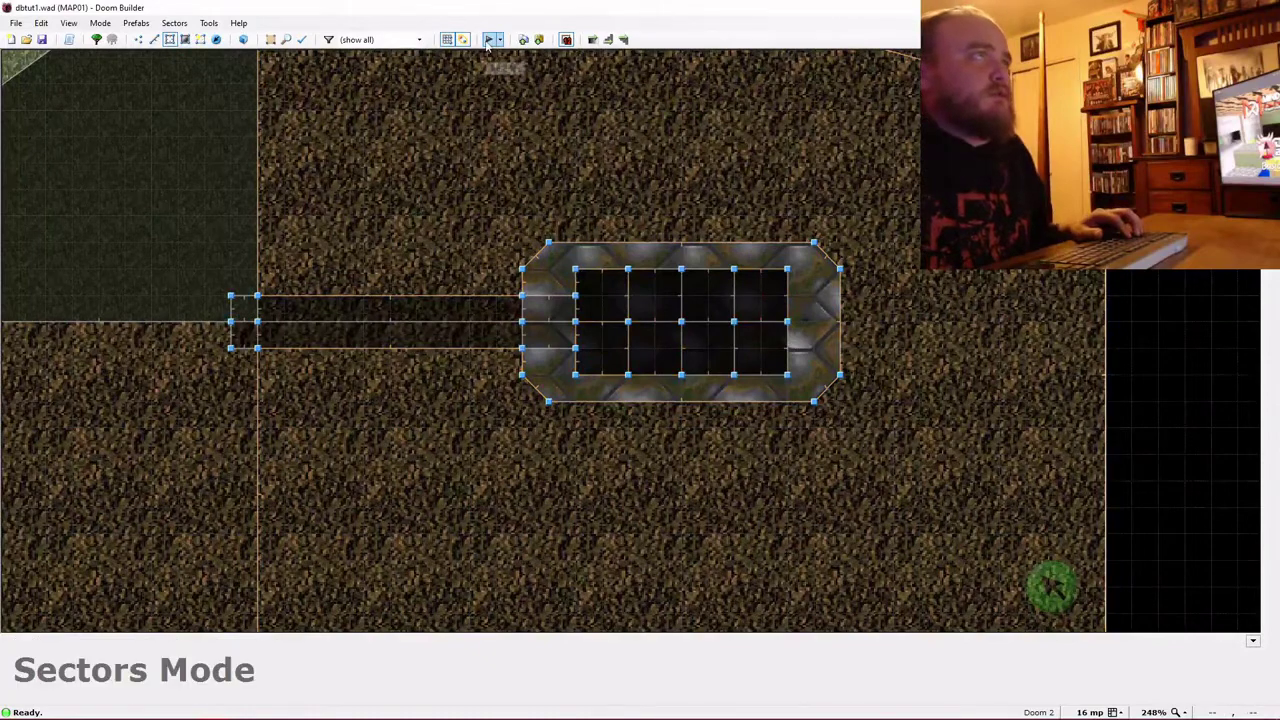
Test the map in game and watch the hanging light block's flicker from near and farther away.
{"action": "left_click", "coordinate": [489, 39]}
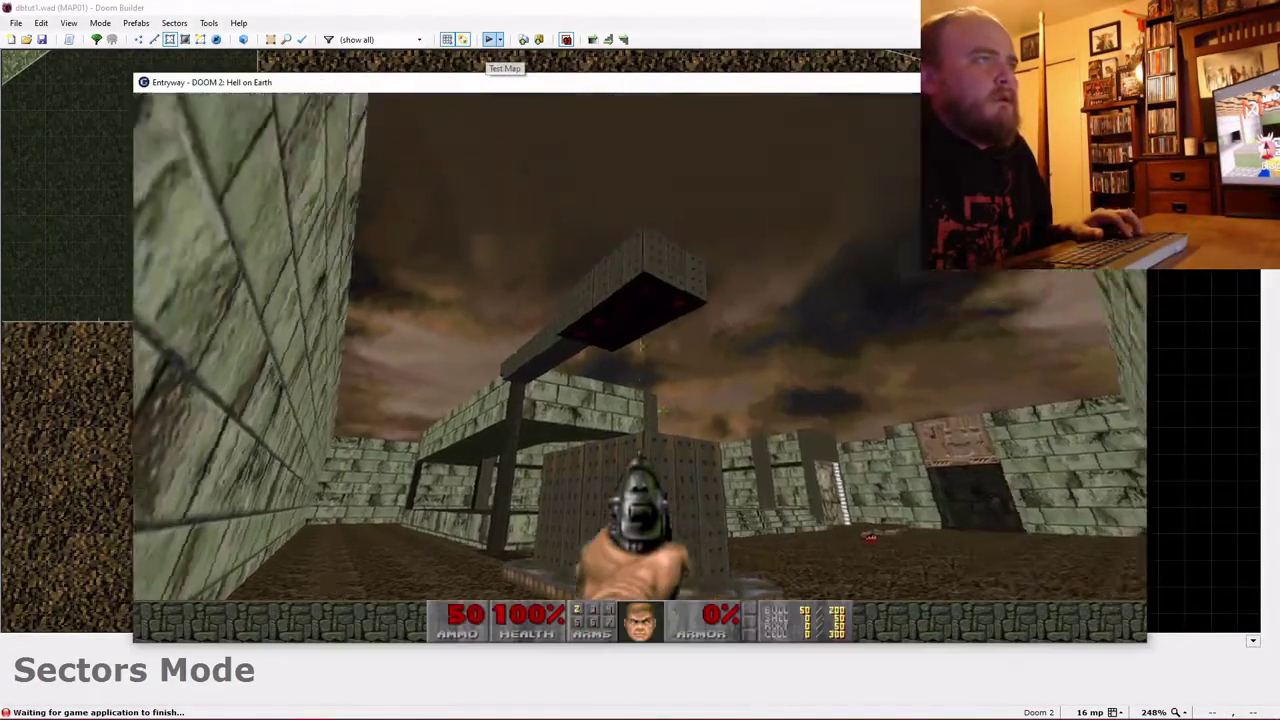
{"action": "key", "text": "w"}
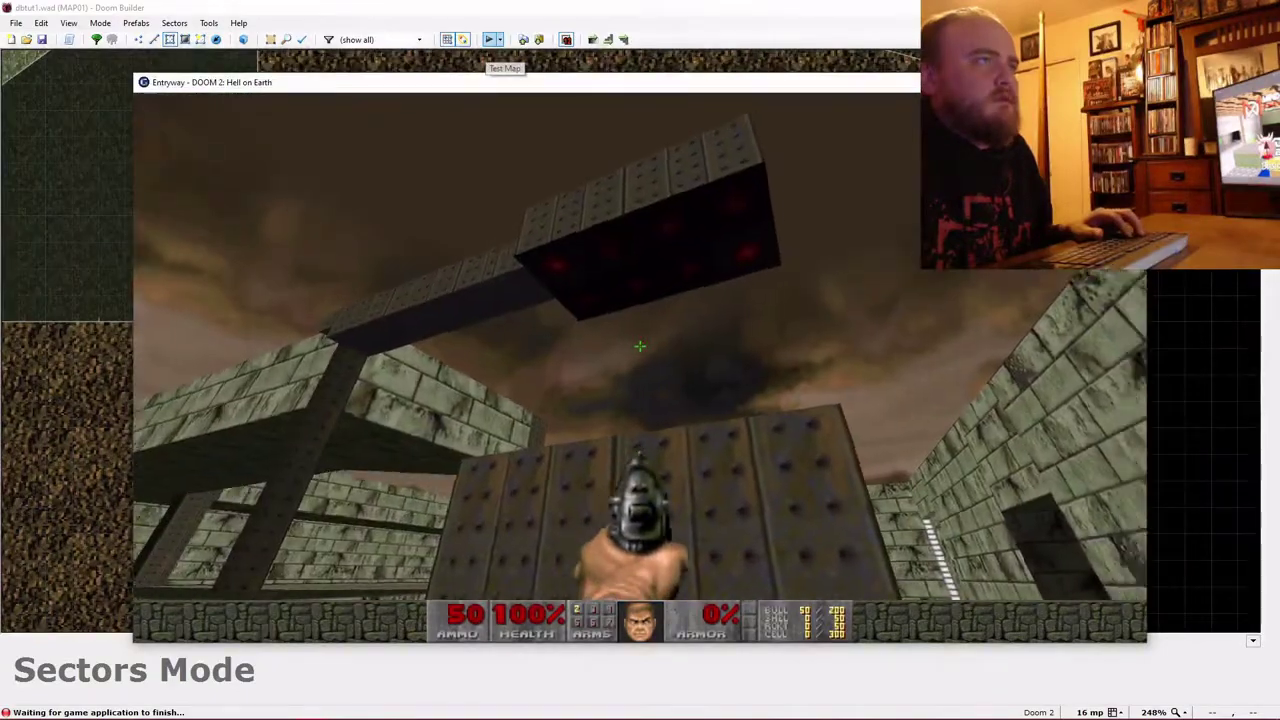
{"action": "key", "text": "s"}
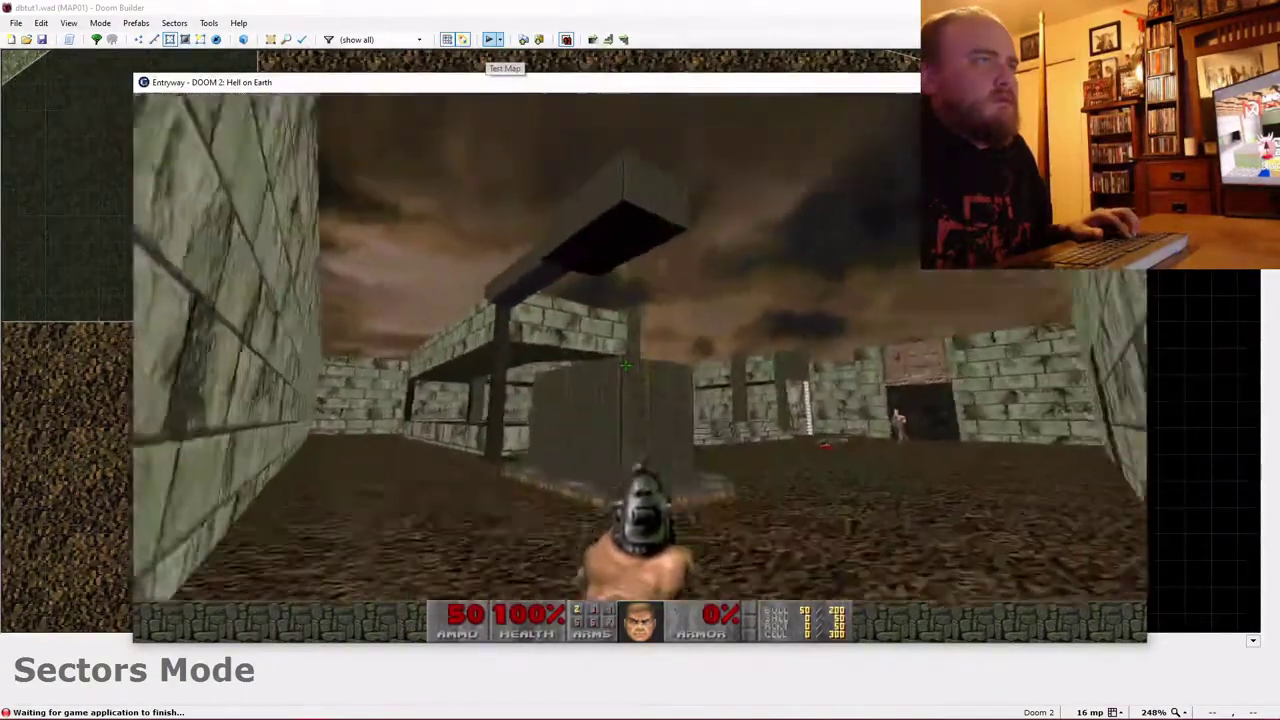
{"action": "key", "text": "w"}
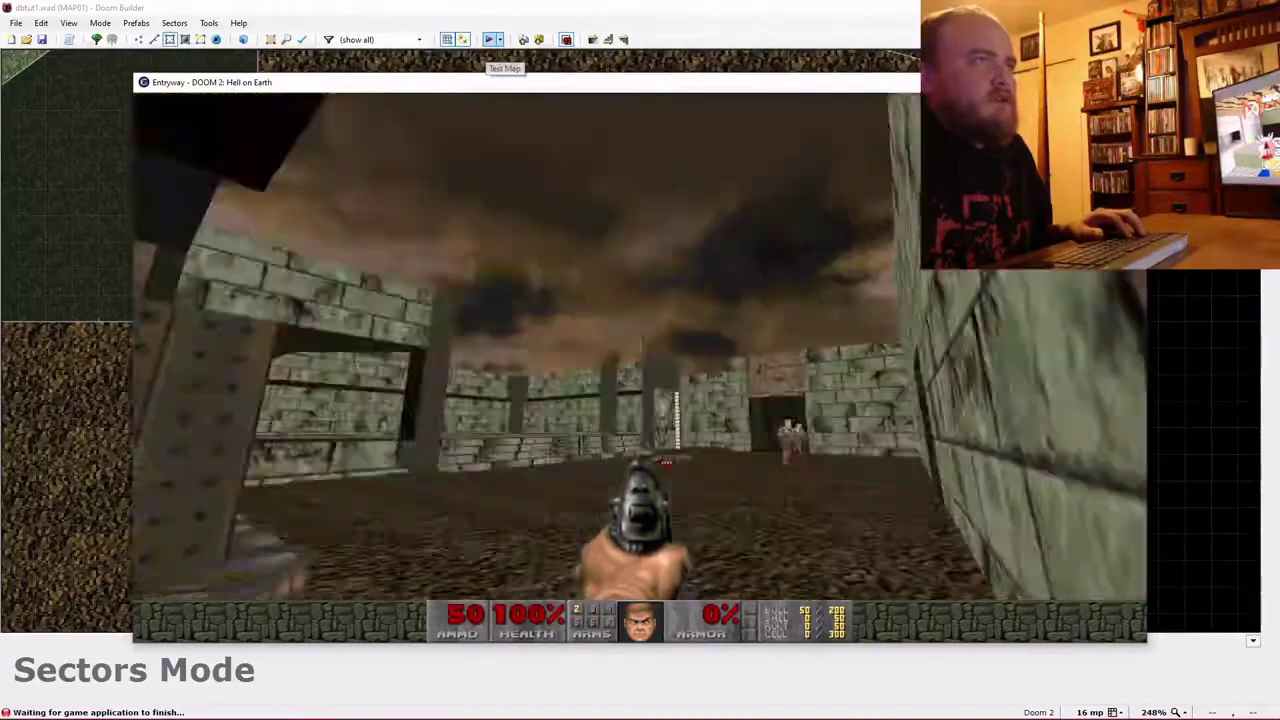
Cross the courtyard, shoot the enemies, view the light block from the opposite side, and quit the test.
{"action": "key", "text": "w"}
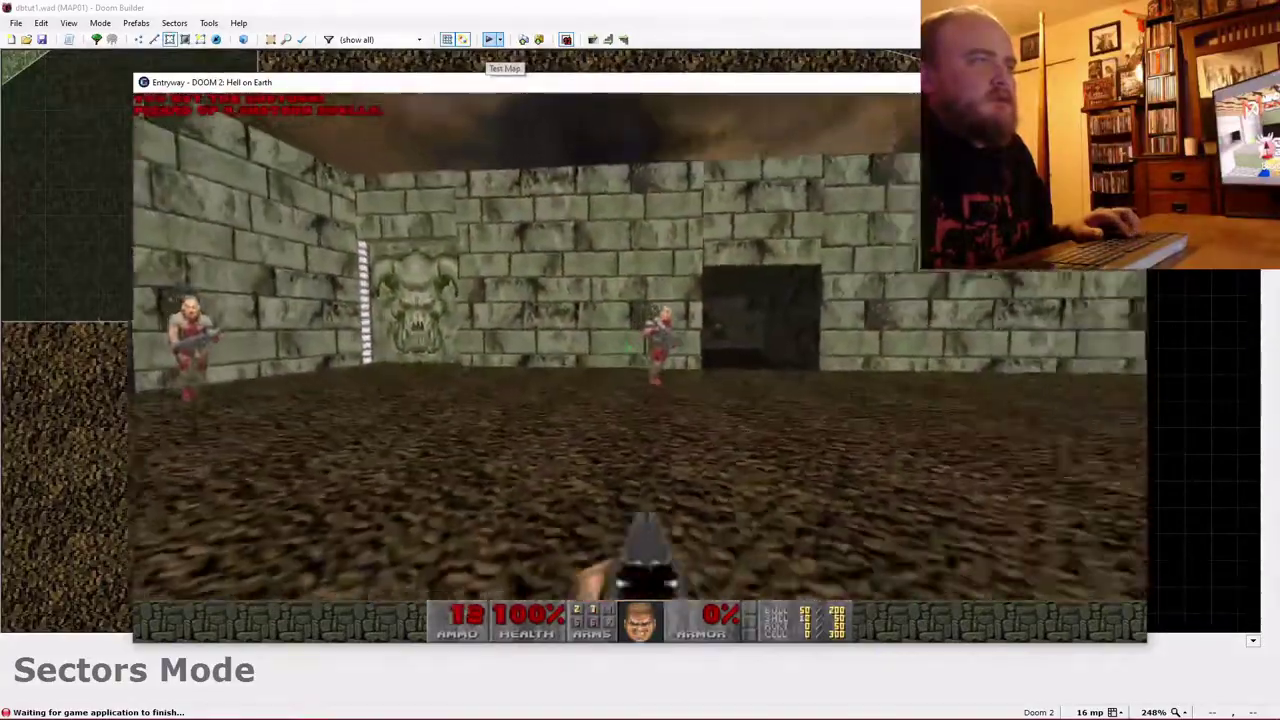
{"action": "key", "text": "w"}
{"action": "left_click", "coordinate": [640, 347]}
{"action": "left_click", "coordinate": [640, 347]}
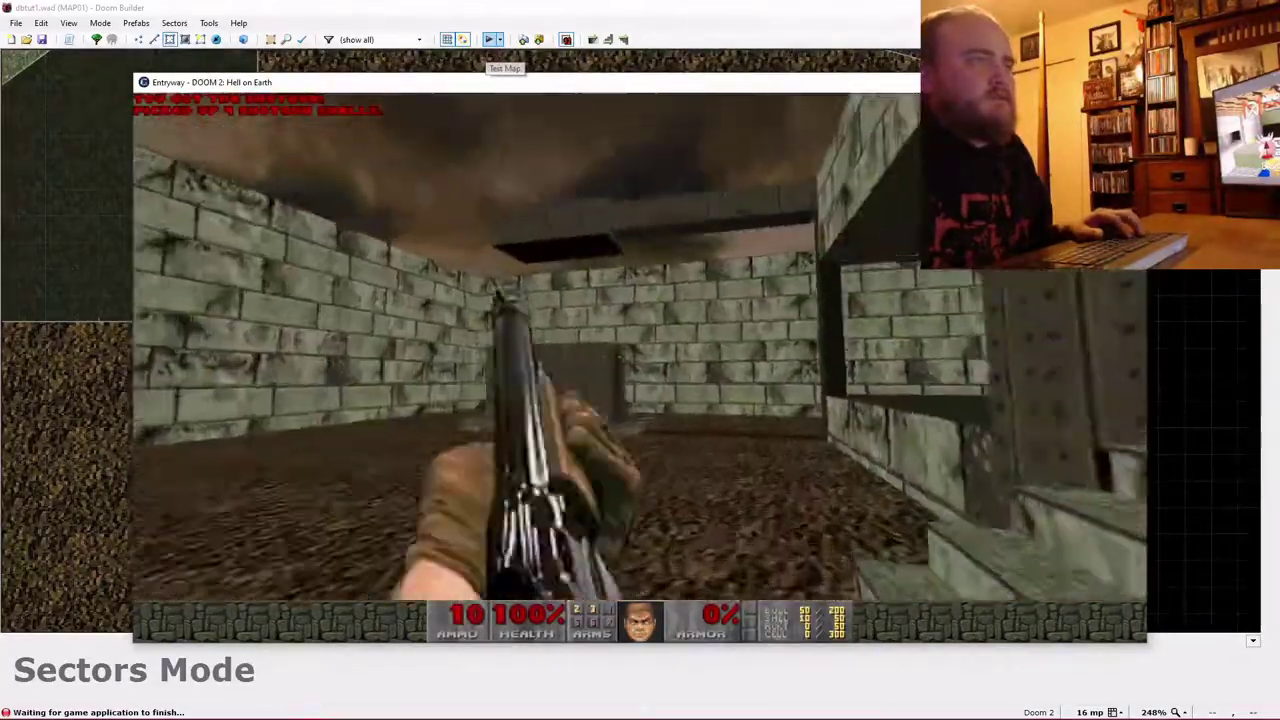
{"action": "key", "text": "w"}
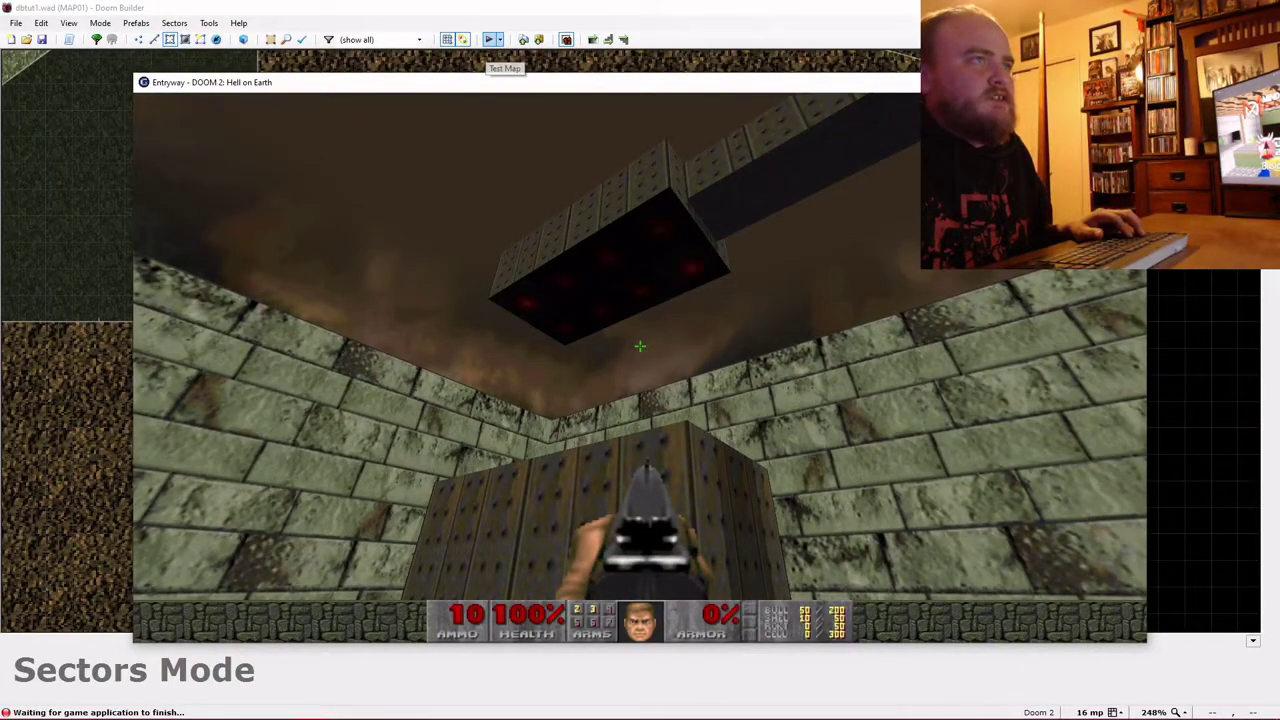
{"action": "key", "text": "Escape"}
{"action": "key", "text": "Up"}
{"action": "key", "text": "Return"}
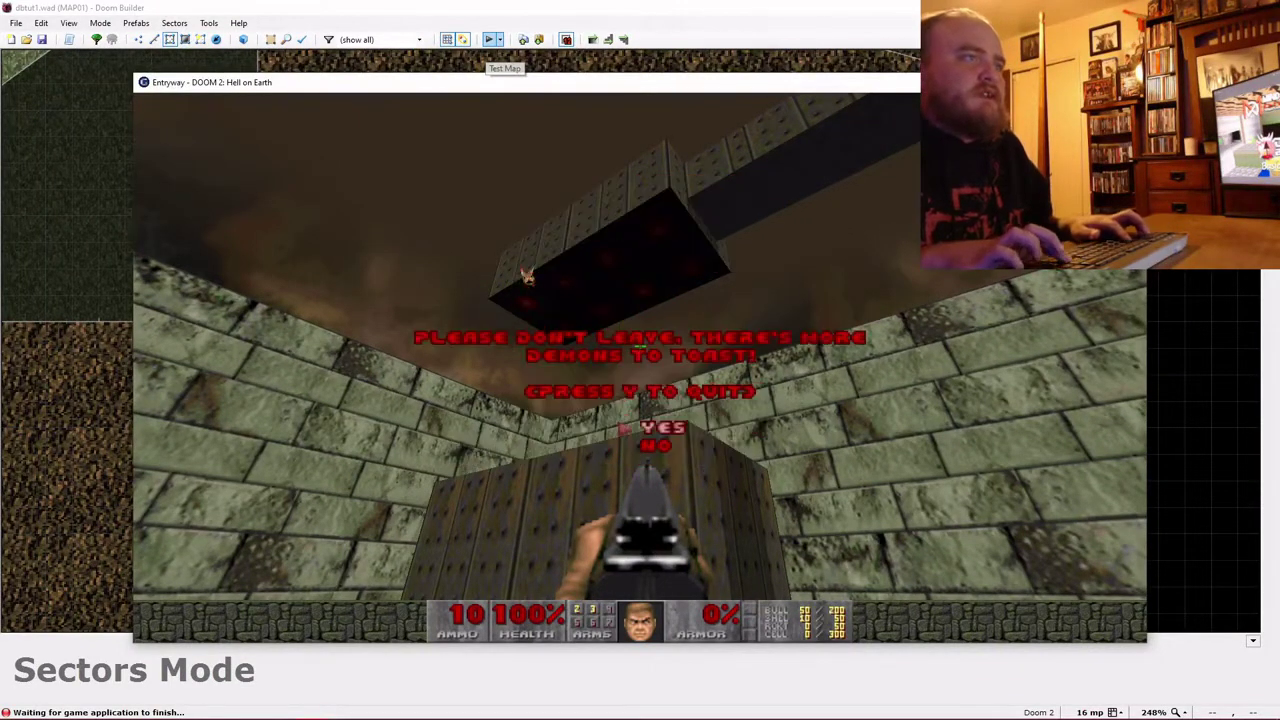
{"action": "key", "text": "y"}
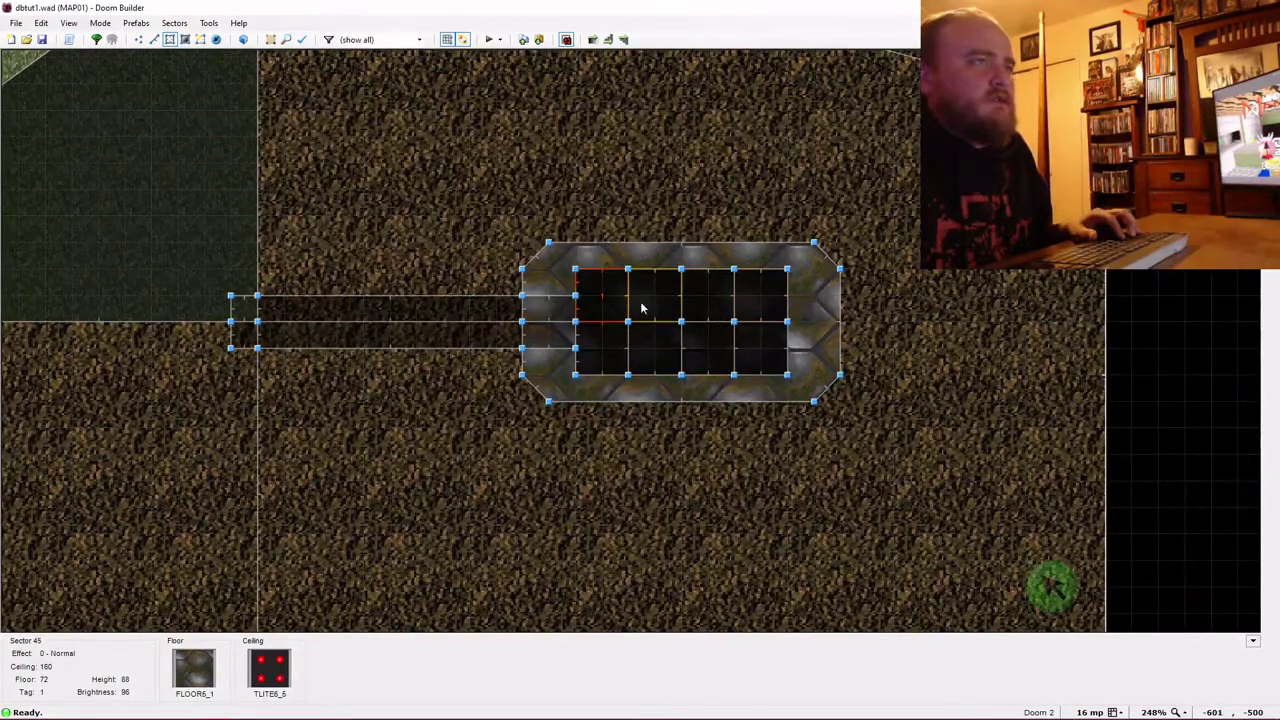
Assign effect 17, Light Flickers (randomly), to the remaining five squares of the light block.
{"action": "right_click", "coordinate": [756, 362]}
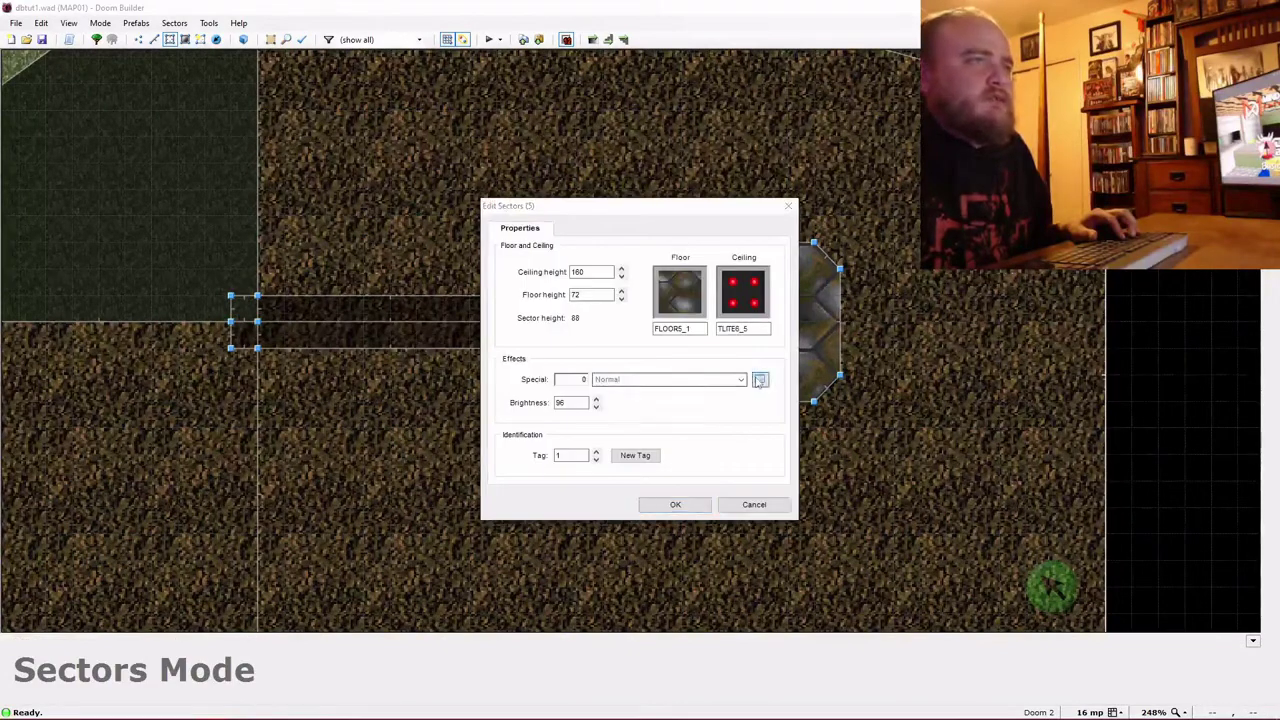
{"action": "left_click", "coordinate": [760, 380]}
{"action": "left_click", "coordinate": [596, 421]}
{"action": "double_click", "coordinate": [600, 431]}
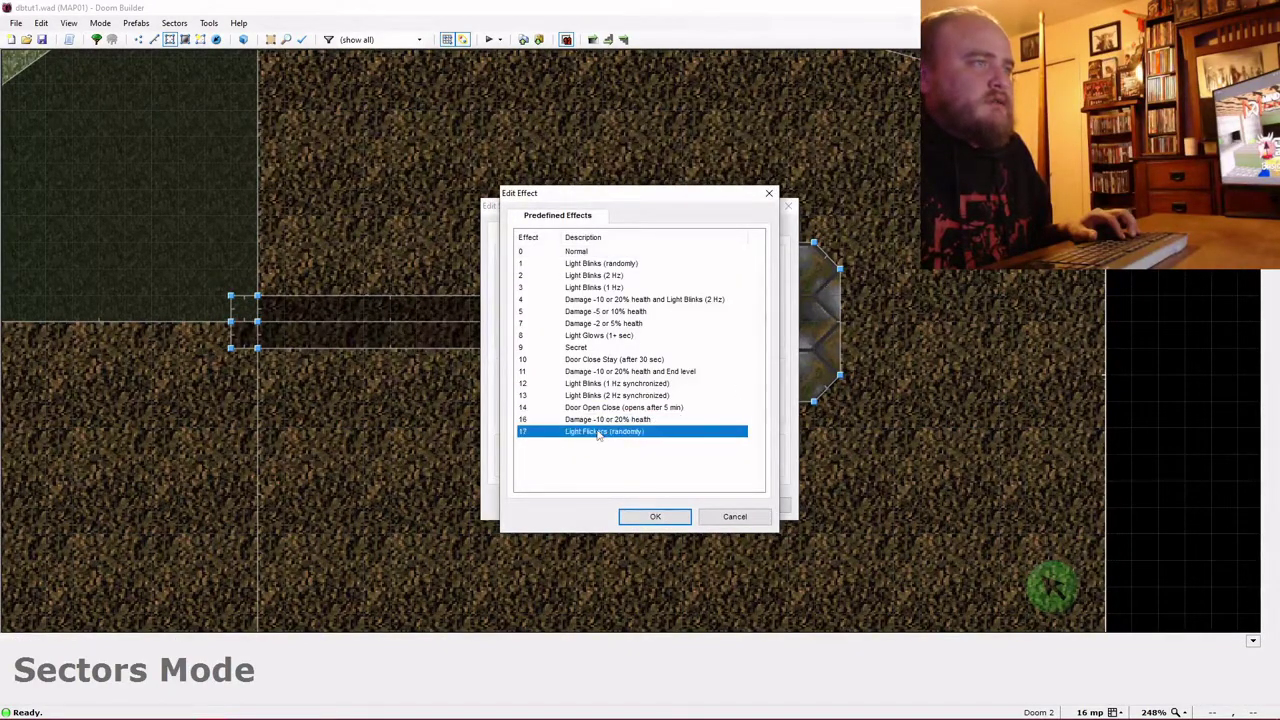
{"action": "left_click", "coordinate": [674, 506]}
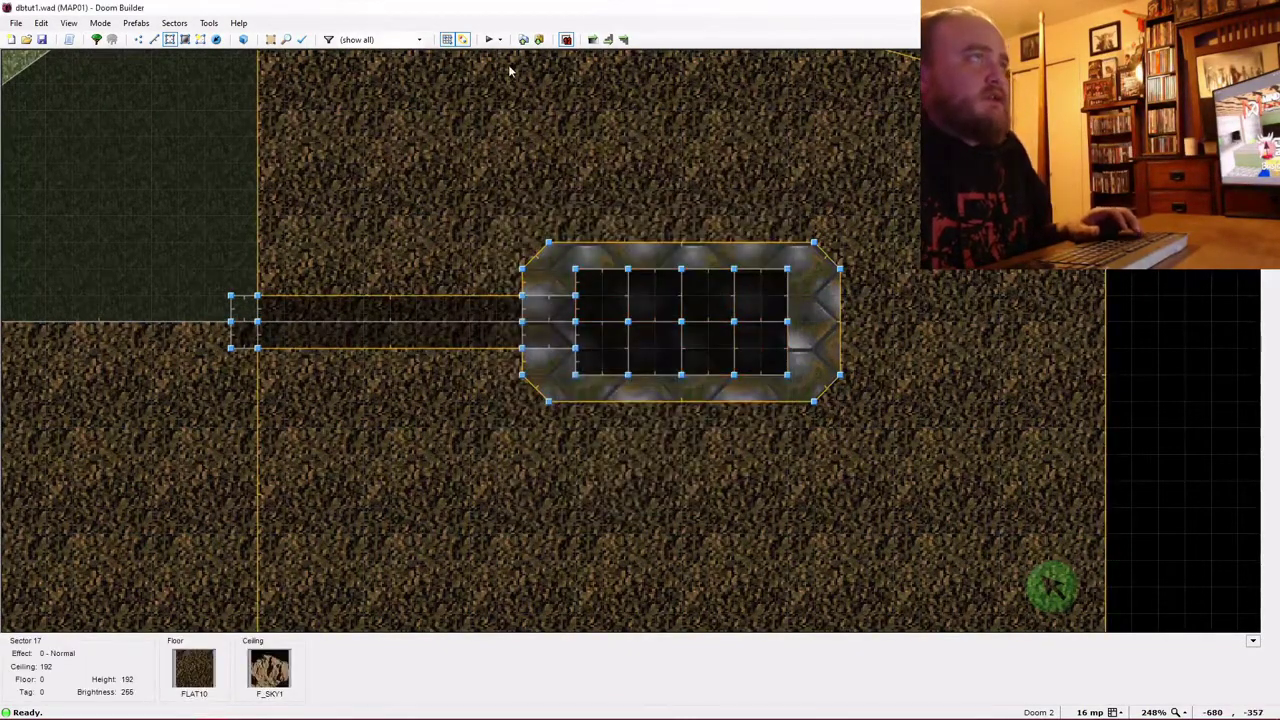
Test the map in game and watch the hanging light block's flickering squares from below.
{"action": "left_click", "coordinate": [489, 39]}
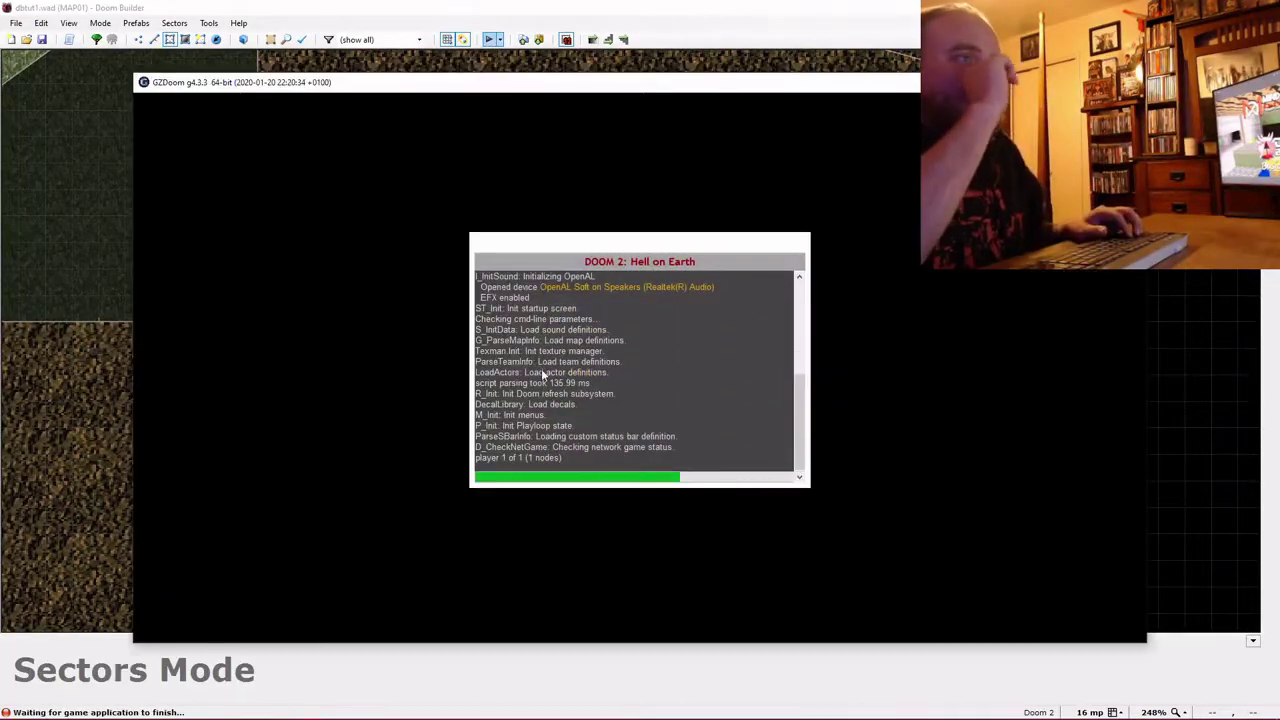
{"action": "key", "text": "w"}
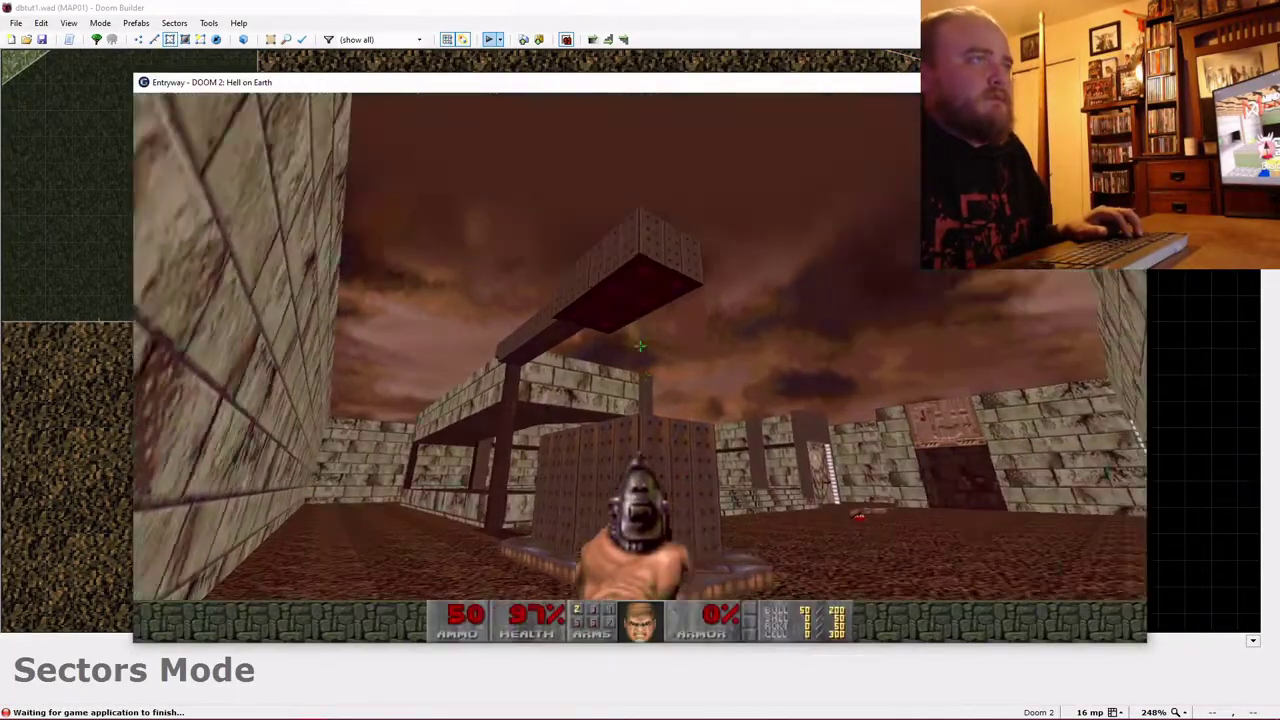
{"action": "key", "text": "w"}
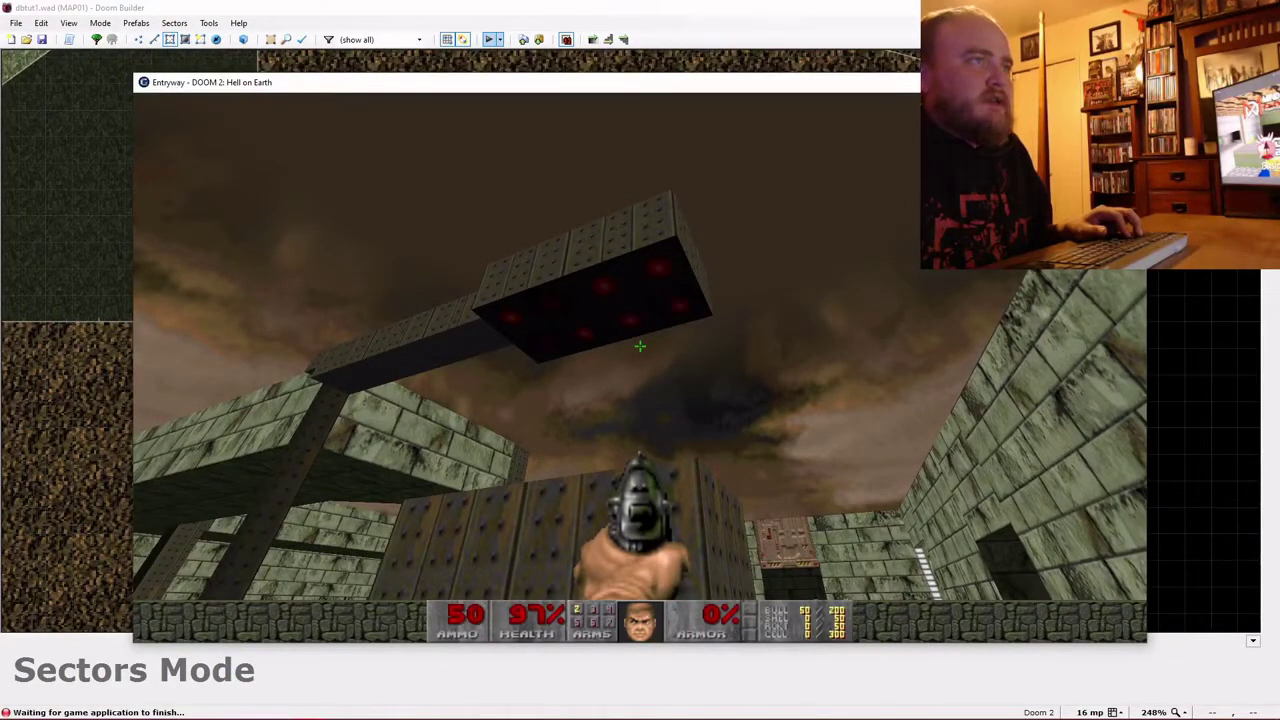
{"action": "key", "text": "w"}
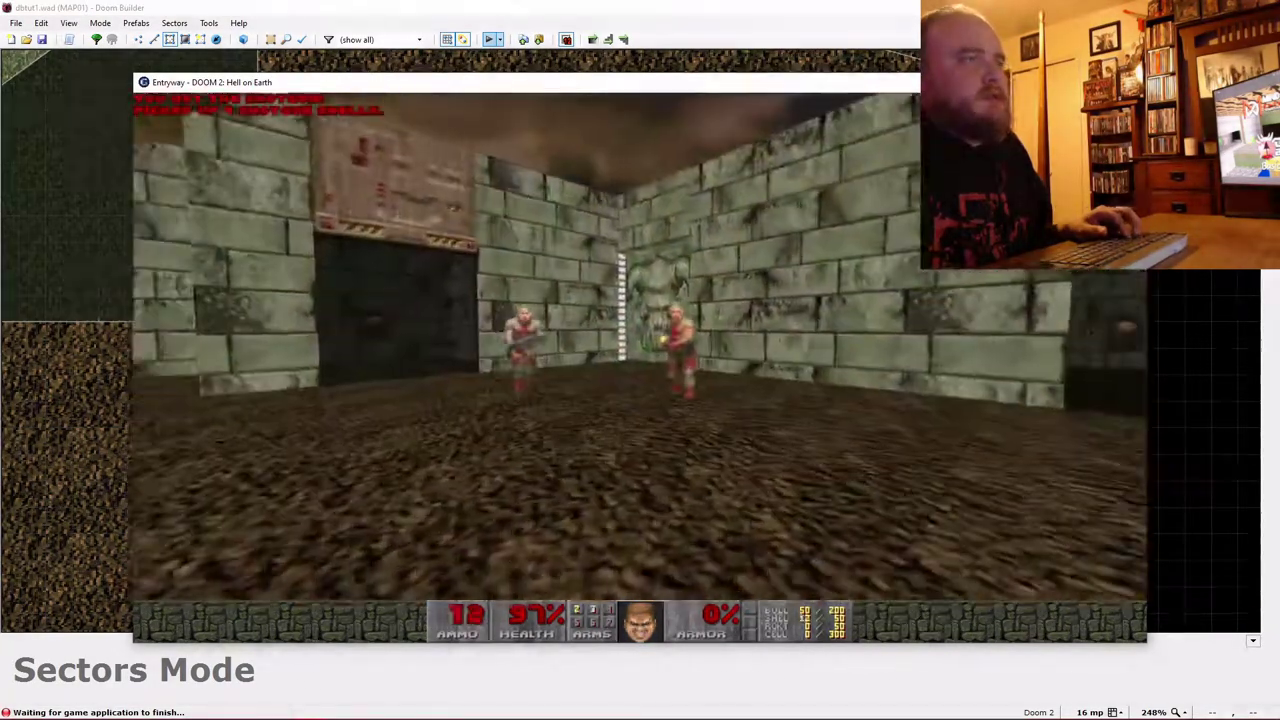
Shoot the two enemies, check the skull switch and the raised block from across the courtyard, and quit the test.
{"action": "left_click", "coordinate": [640, 347]}
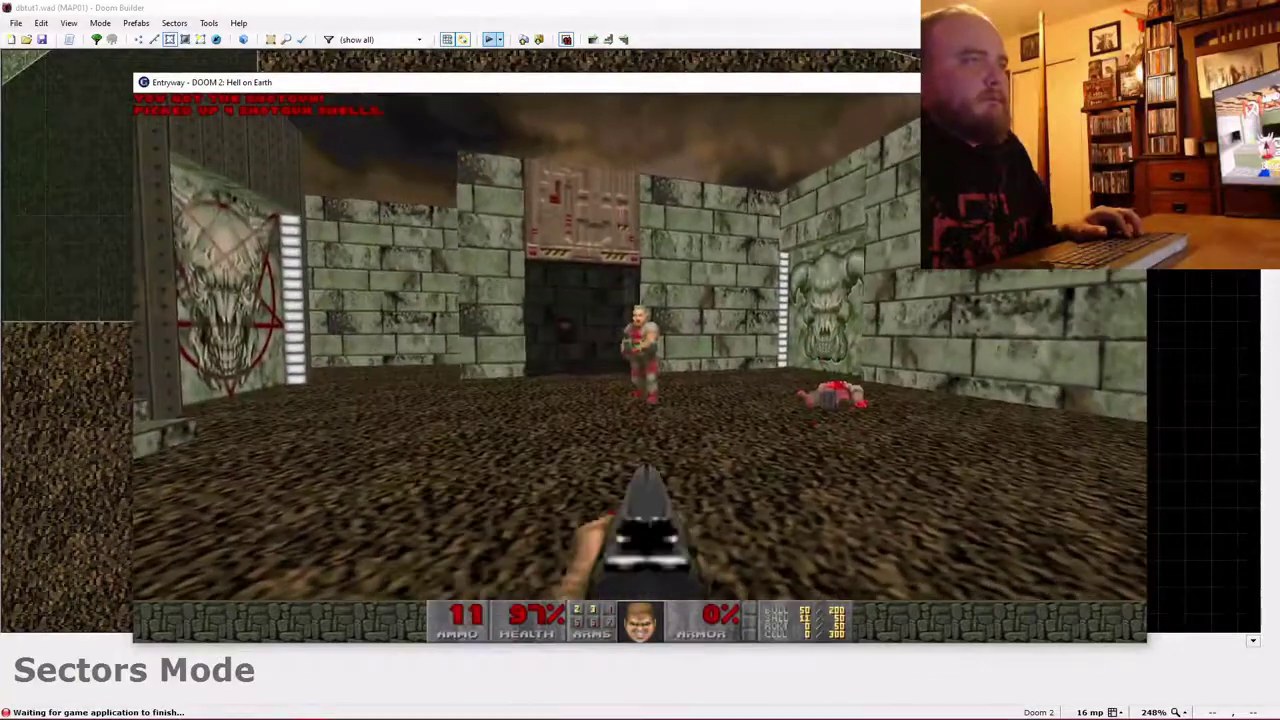
{"action": "left_click", "coordinate": [640, 347]}
{"action": "key", "text": "w"}
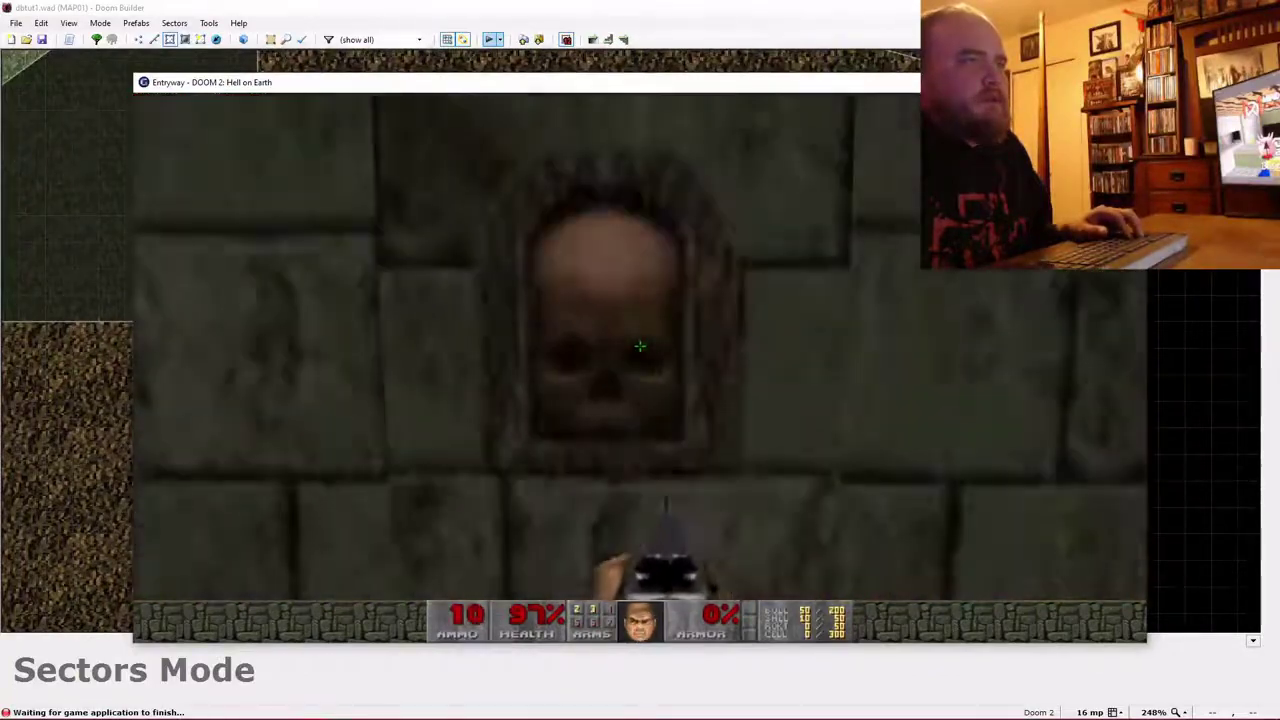
{"action": "key", "text": "w"}
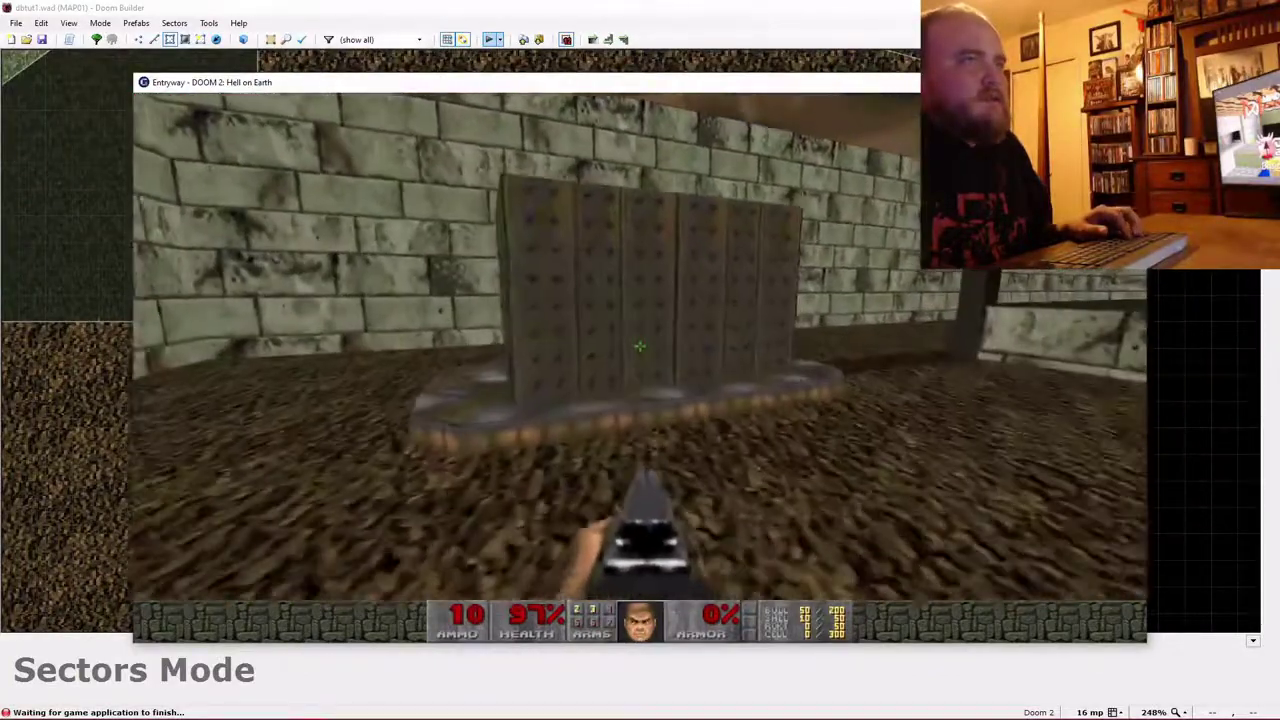
{"action": "key", "text": "w"}
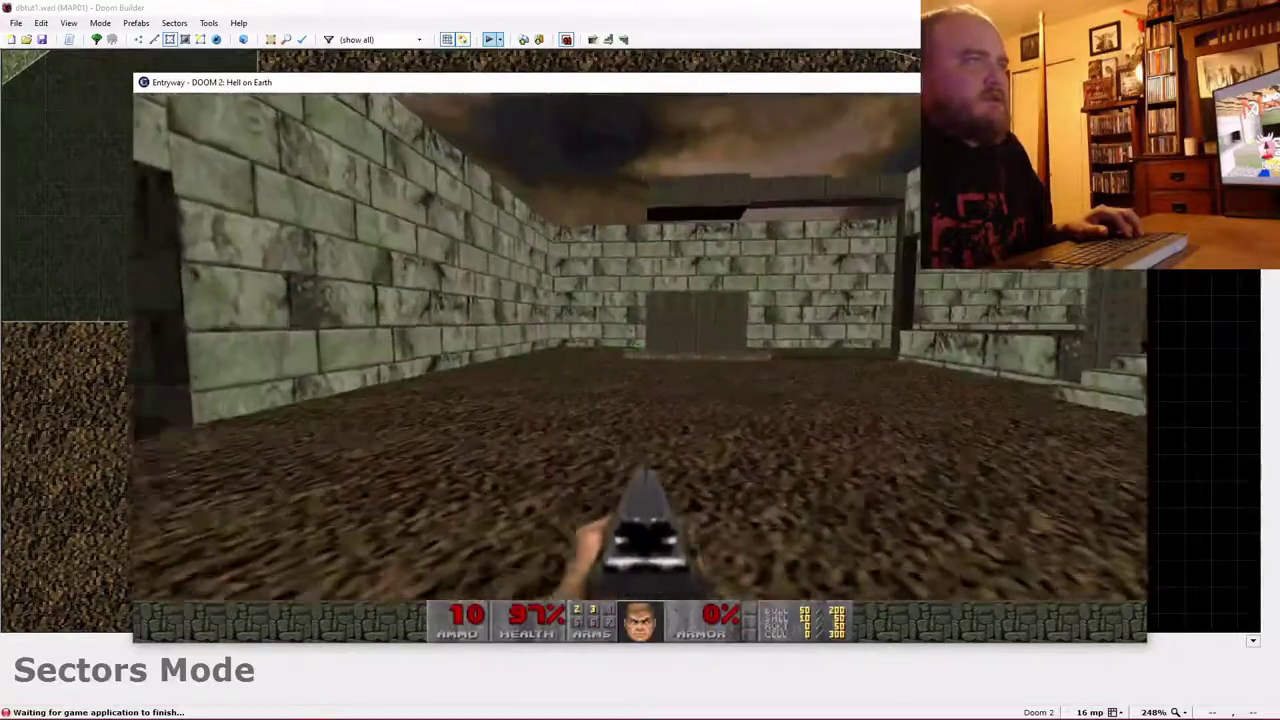
{"action": "key", "text": "Escape"}
{"action": "key", "text": "Up"}
{"action": "key", "text": "Return"}
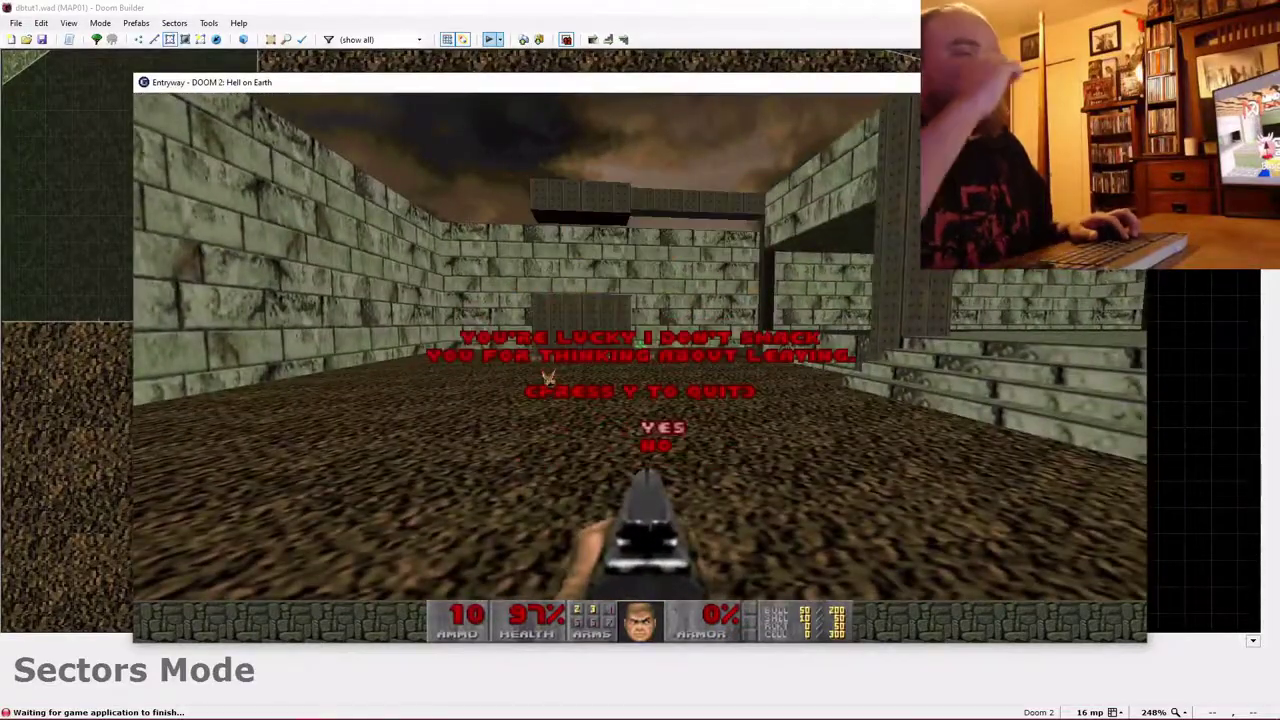
{"action": "key", "text": "y"}
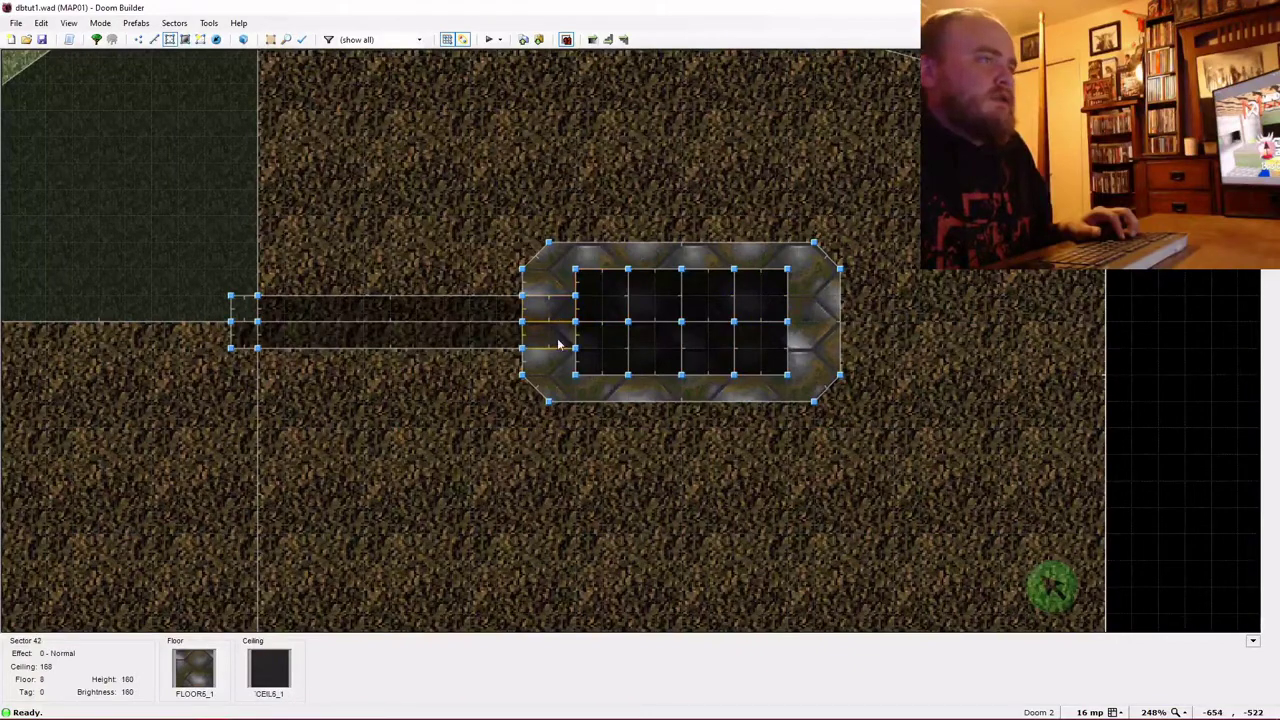
Change the action of the switch line at the far end of the eastern alcove to S1 Floor Lower to Lowest Floor.
{"action": "scroll", "coordinate": [822, 330], "scroll_direction": "down", "scroll_amount": 8}
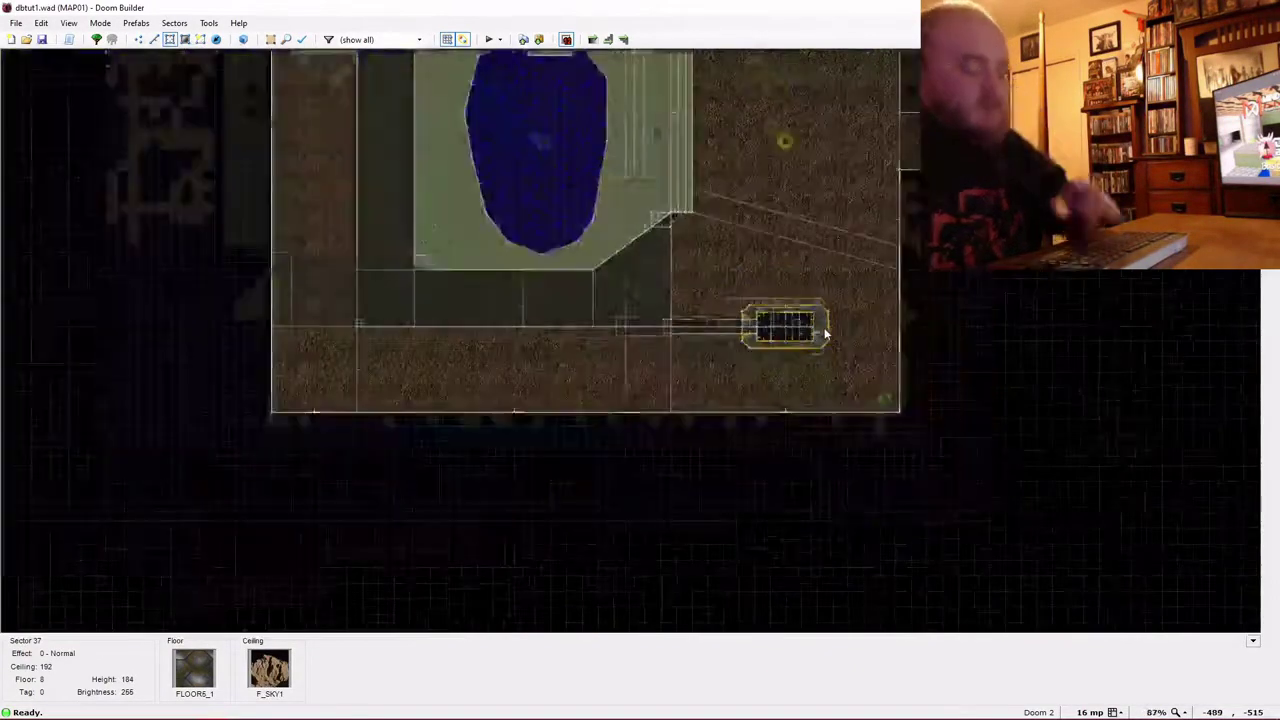
{"action": "key", "text": "l"}
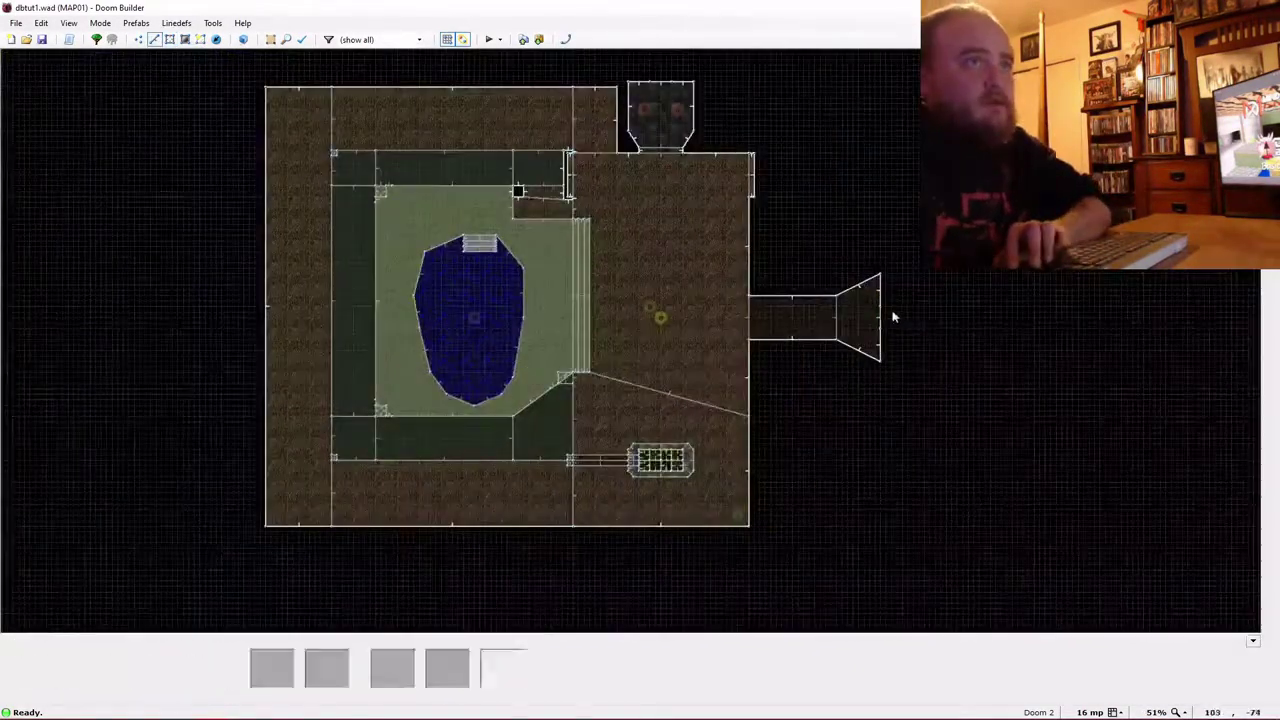
{"action": "scroll", "coordinate": [880, 325], "scroll_direction": "up", "scroll_amount": 3}
{"action": "right_click", "coordinate": [873, 333]}
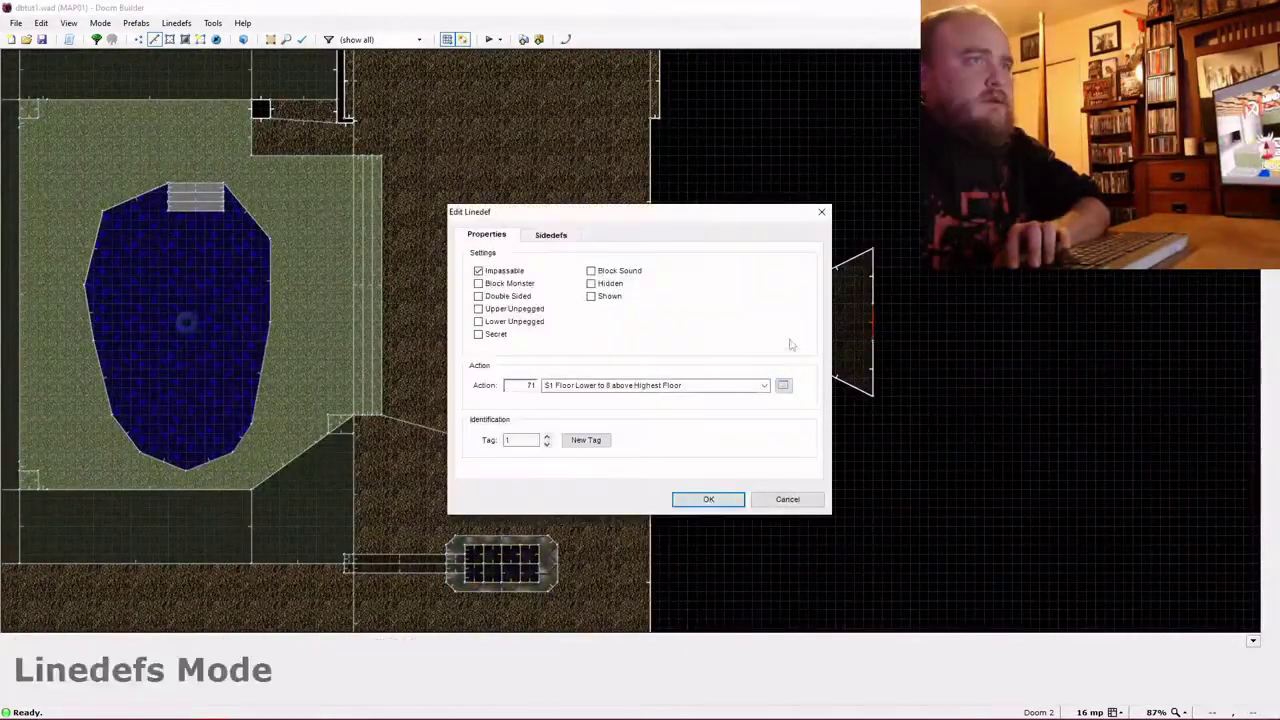
{"action": "left_click", "coordinate": [783, 386]}
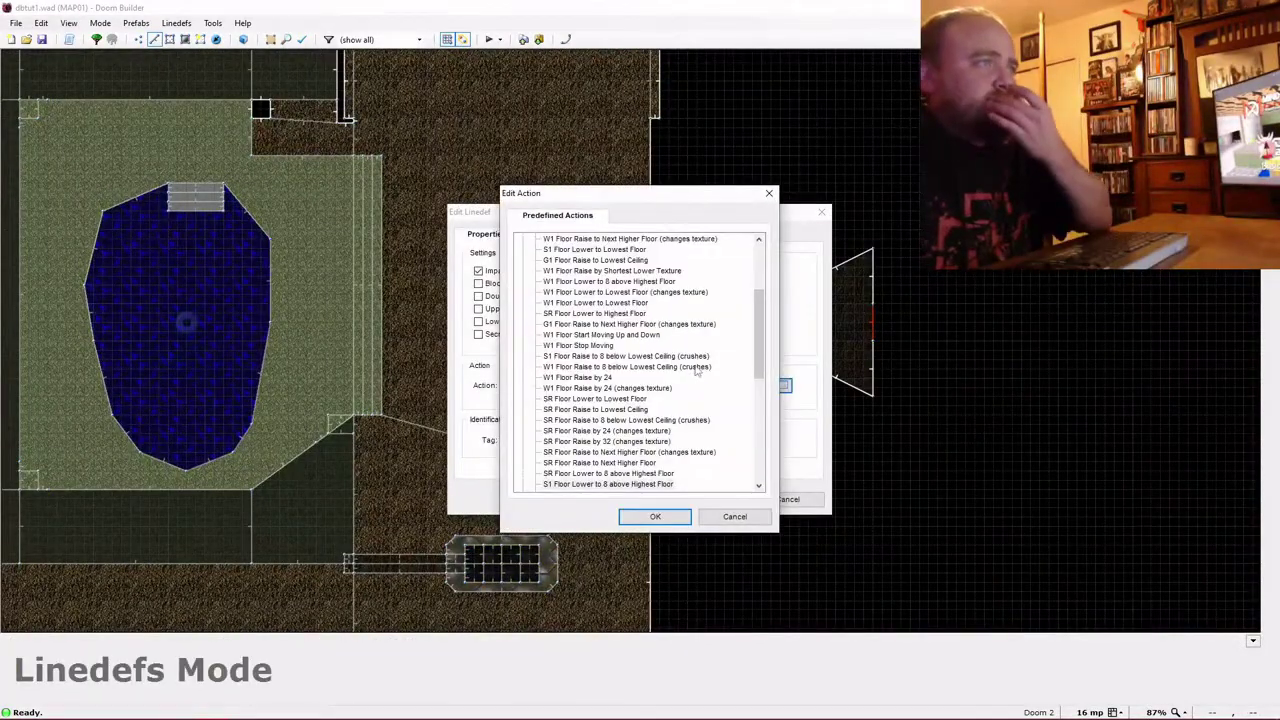
{"action": "scroll", "coordinate": [697, 370], "scroll_direction": "up", "scroll_amount": 3}
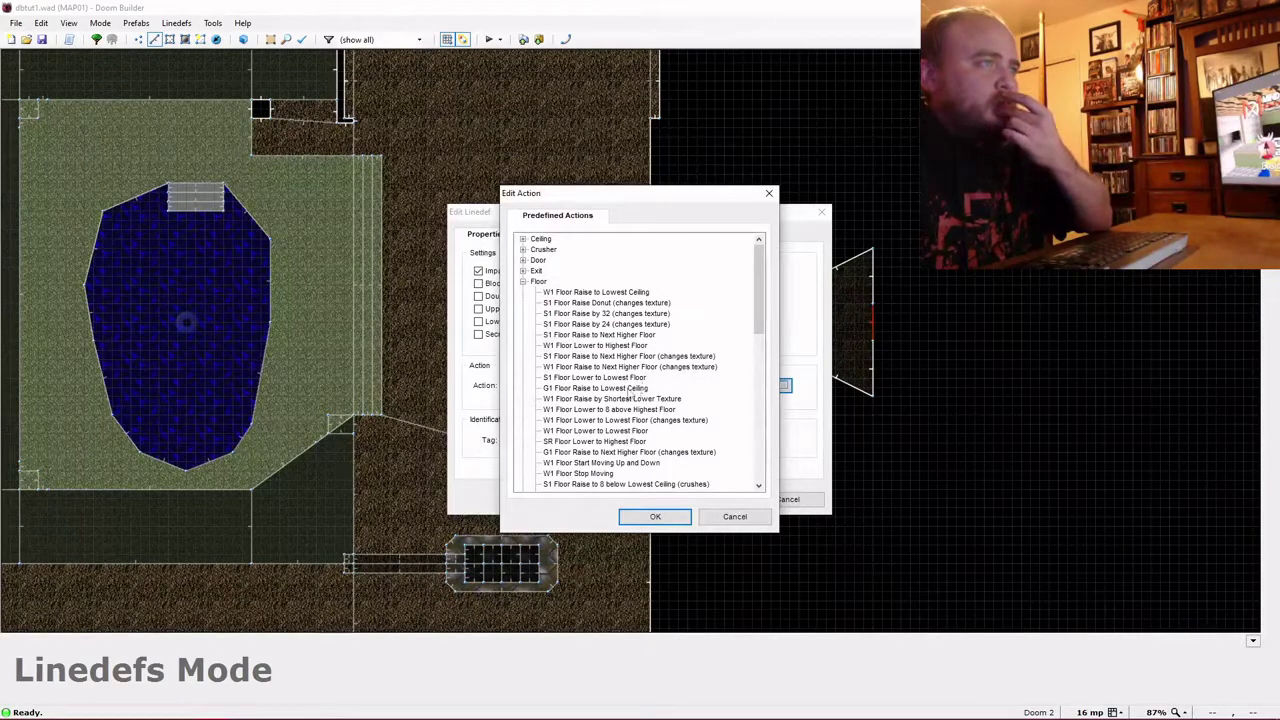
{"action": "left_click", "coordinate": [620, 378]}
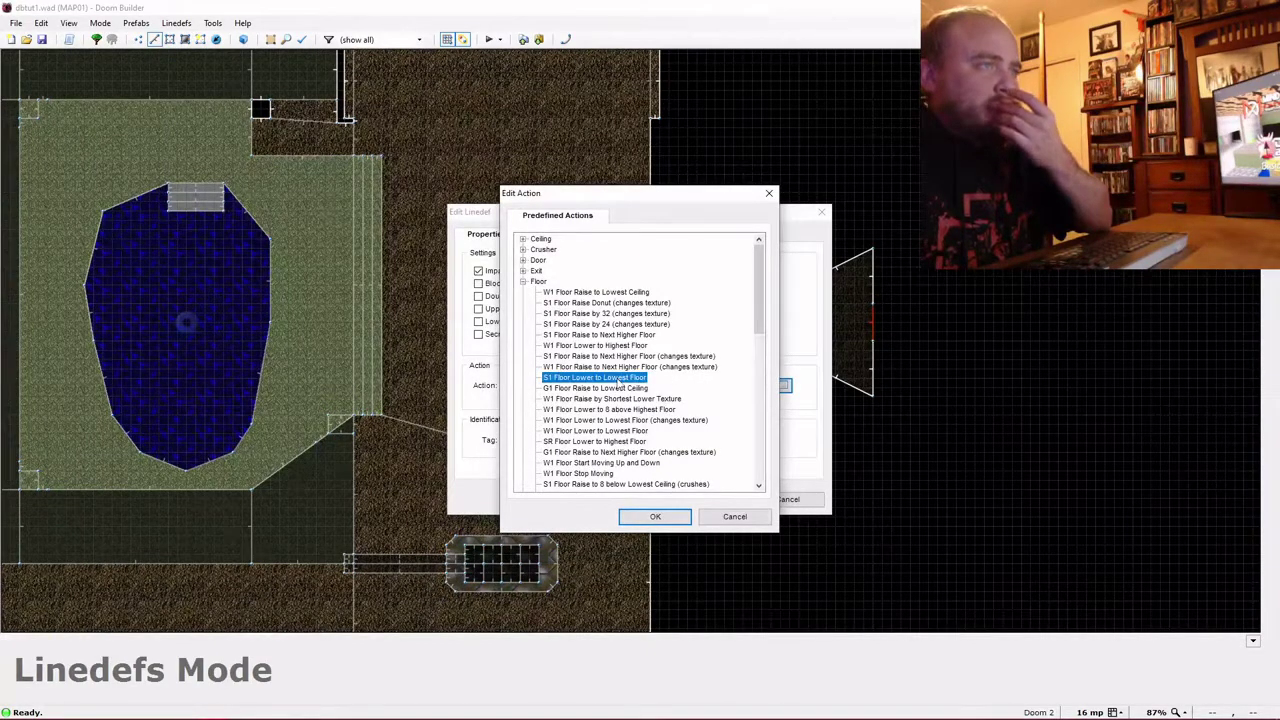
{"action": "left_click", "coordinate": [658, 516]}
{"action": "left_click", "coordinate": [708, 499]}
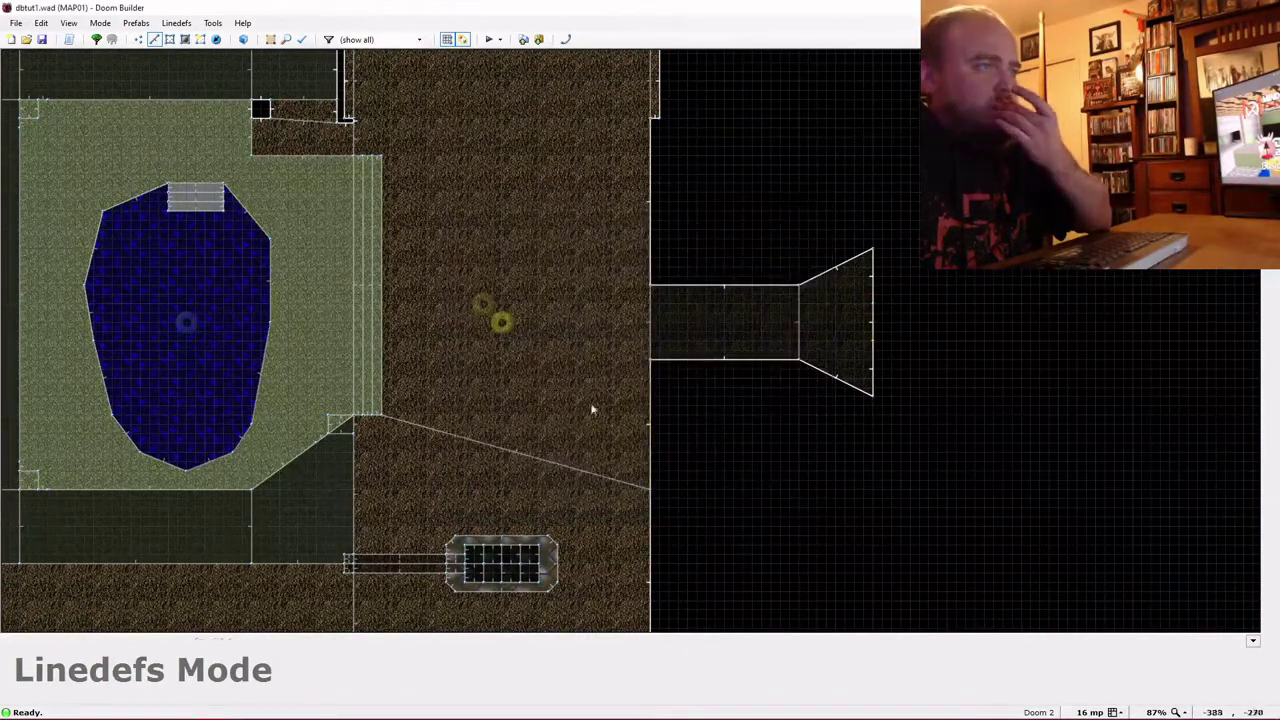
Test the map in game, shoot the enemies, and activate the skull switch in the alcove.
{"action": "key", "text": "F9"}
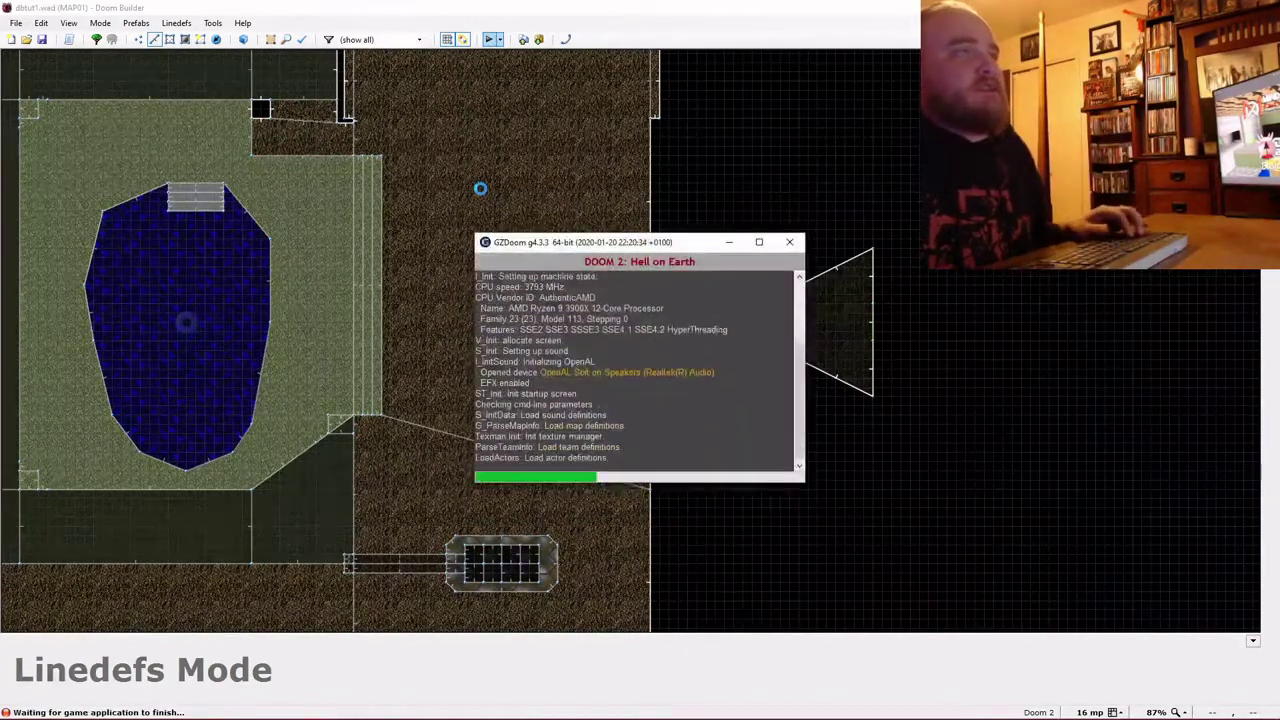
{"action": "key", "text": "w"}
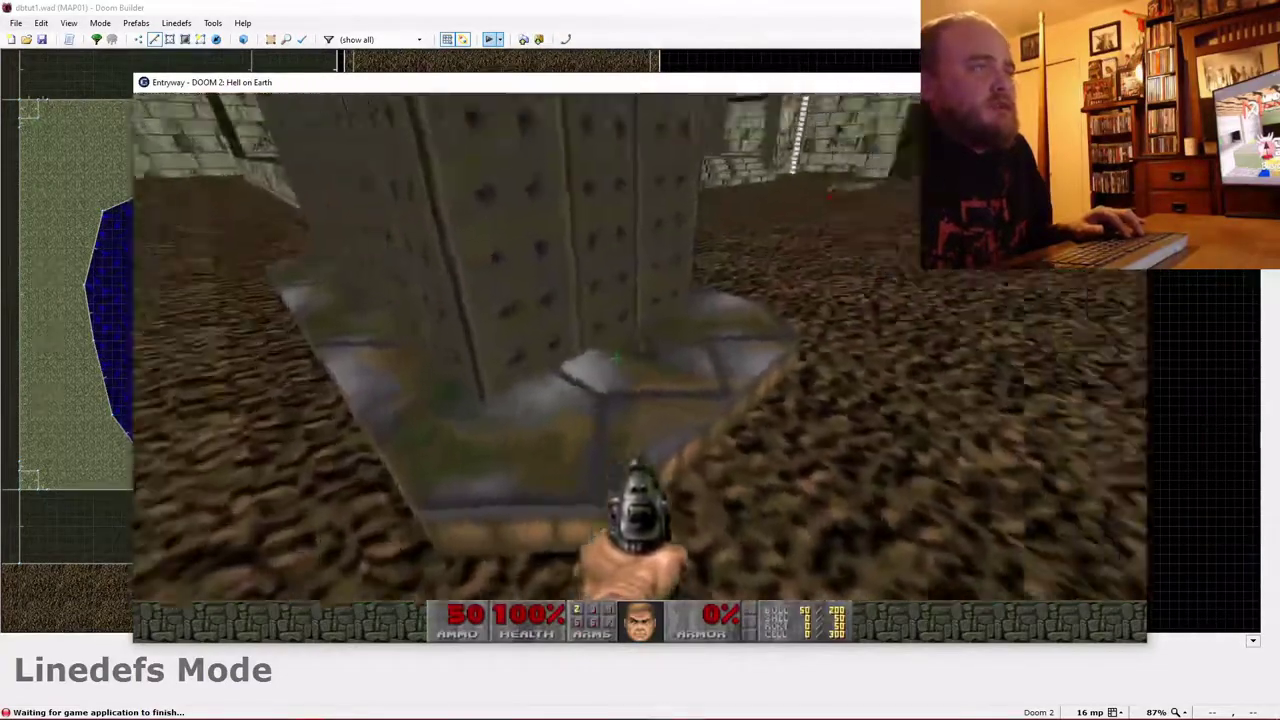
{"action": "key", "text": "w"}
{"action": "key", "text": "w"}
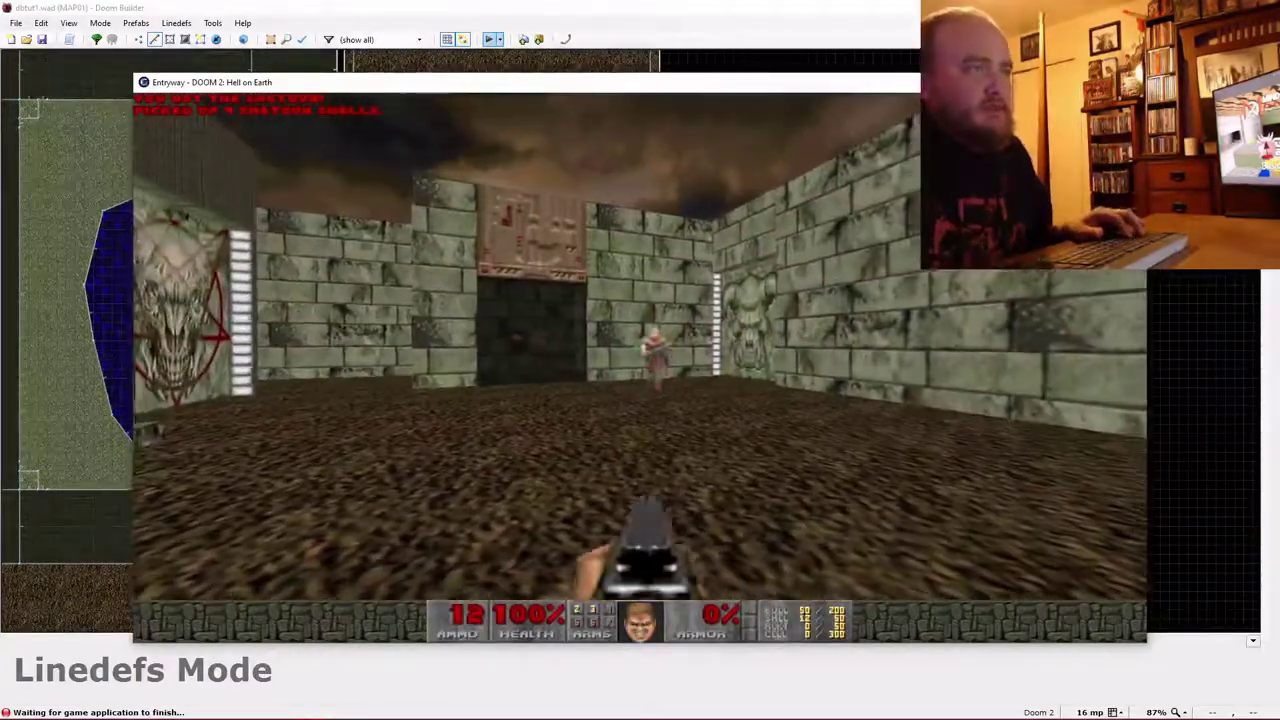
{"action": "left_click", "coordinate": [640, 345]}
{"action": "left_click", "coordinate": [640, 345]}
{"action": "key", "text": "w"}
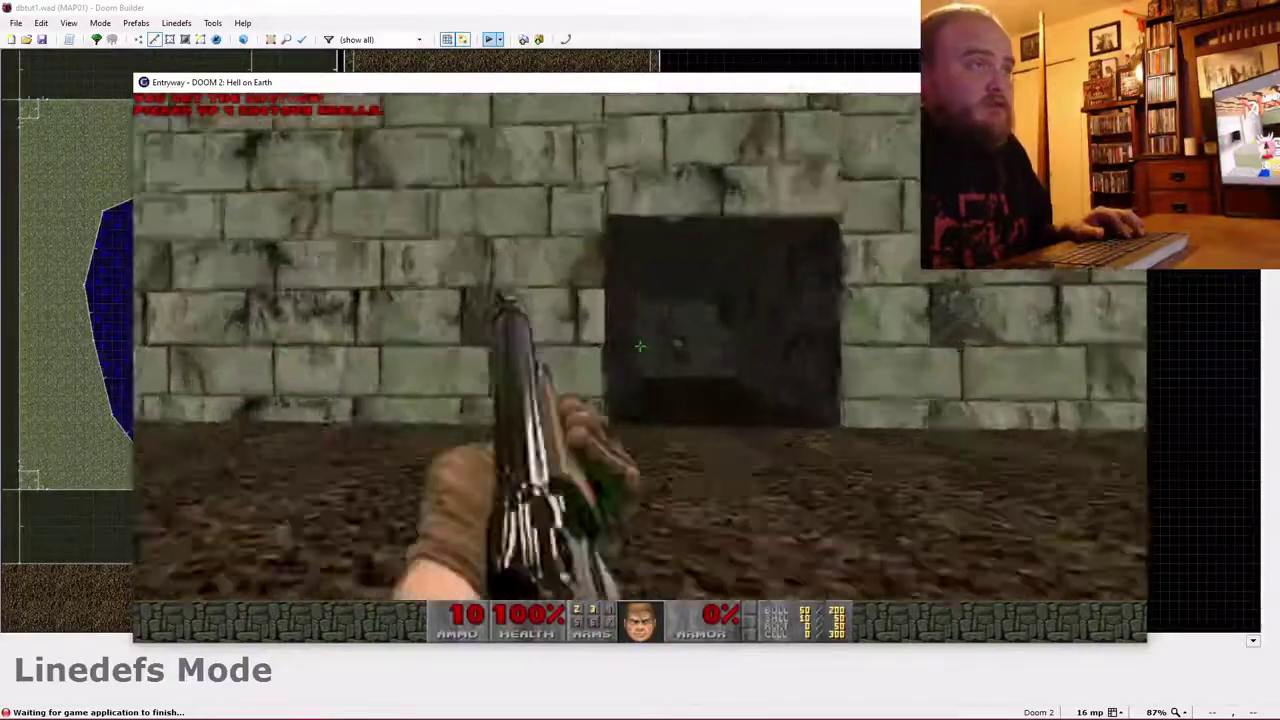
{"action": "key", "text": "w"}
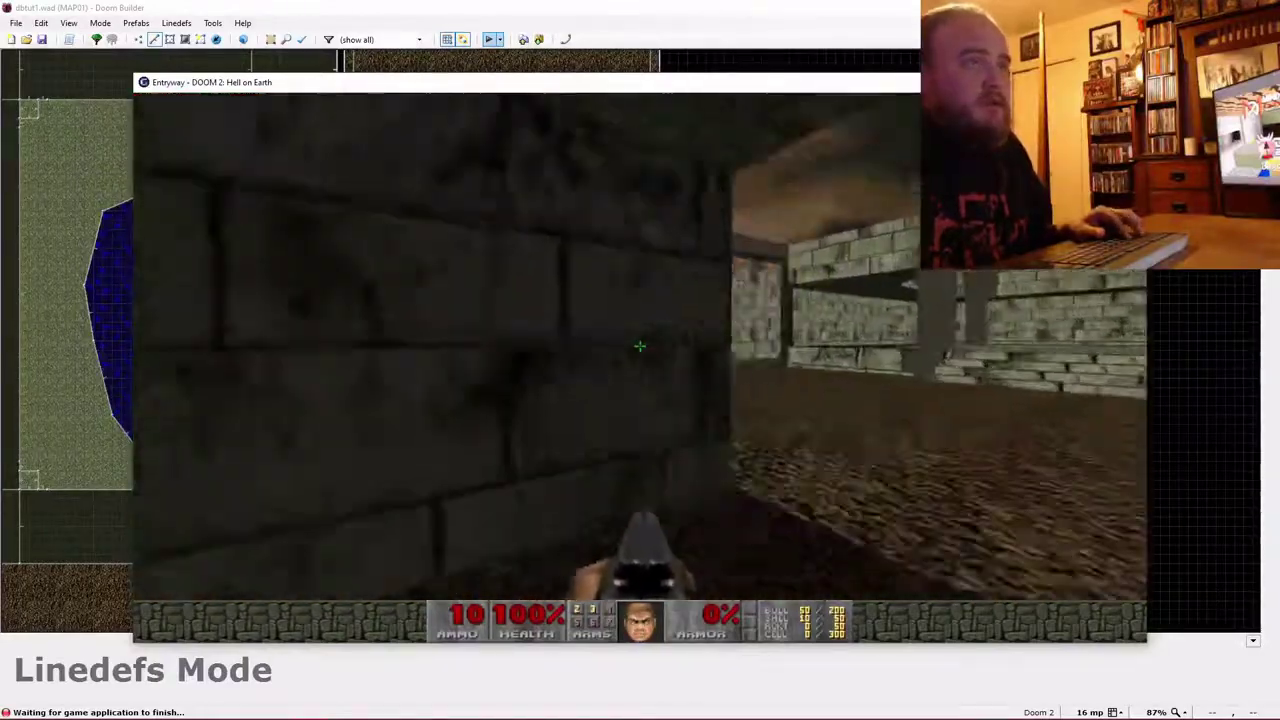
Return to the block under the hanging light and inspect its lowered floor from several sides.
{"action": "key", "text": "w"}
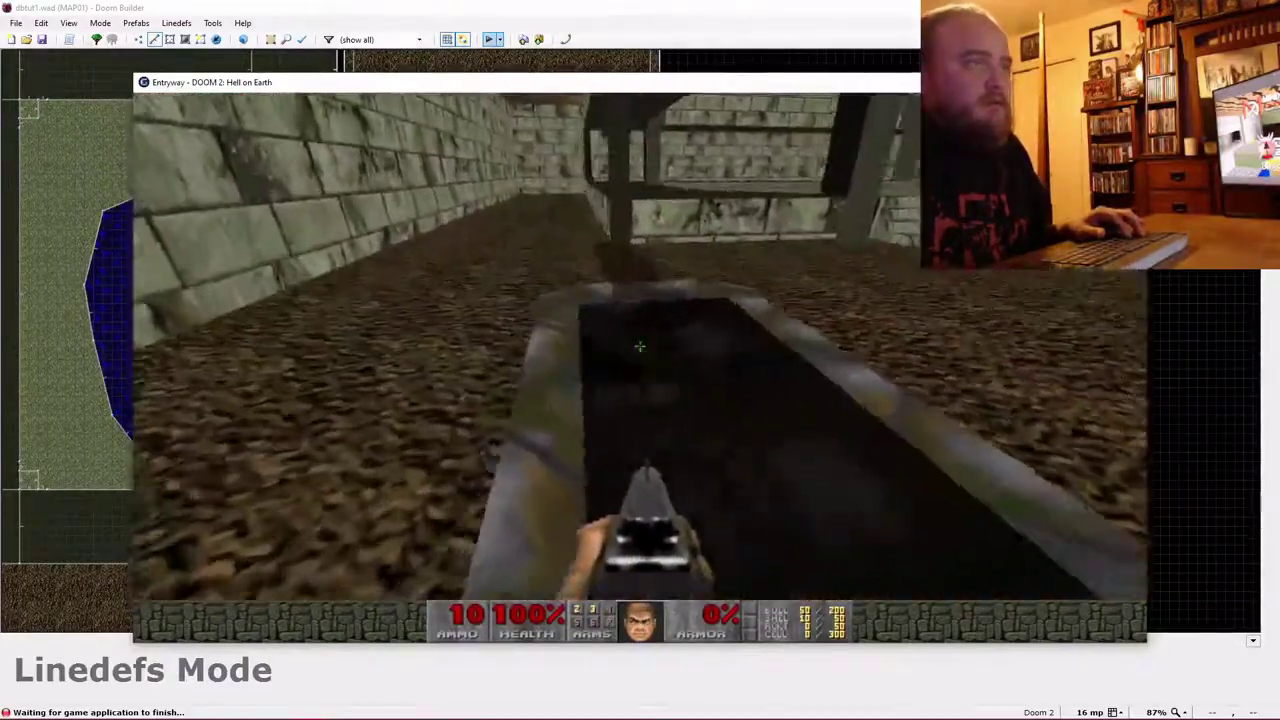
{"action": "key", "text": "w"}
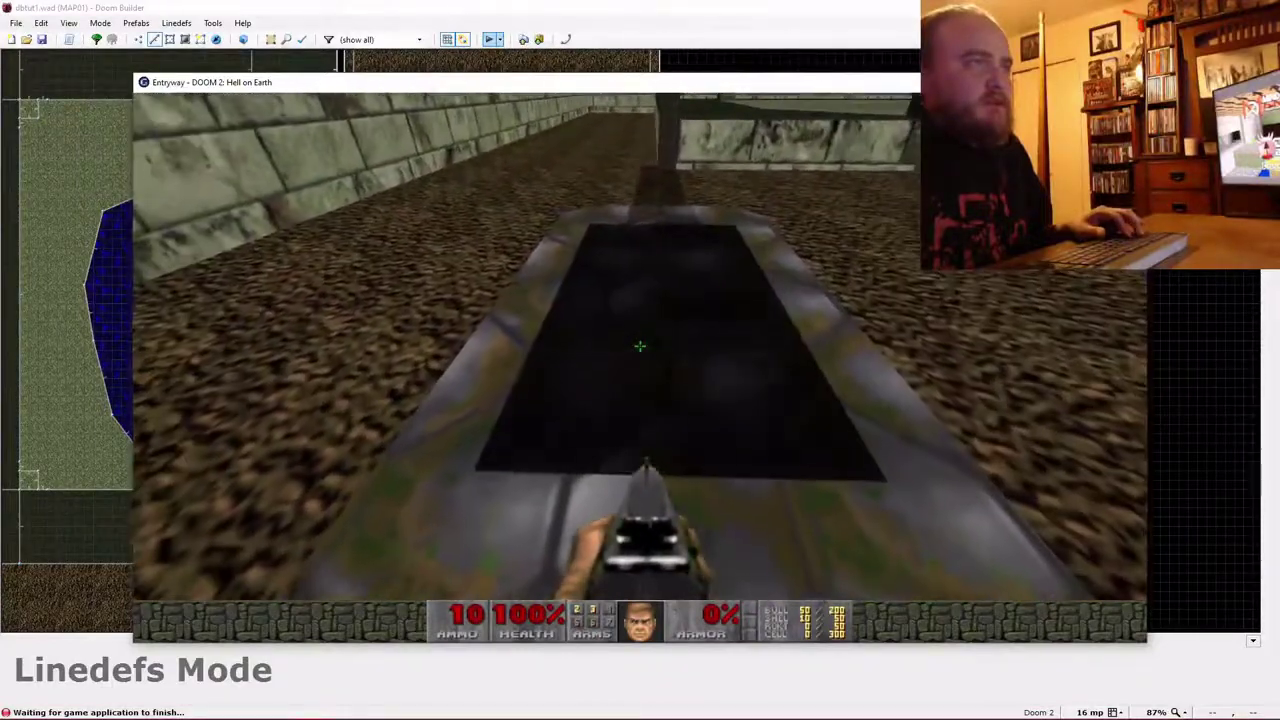
{"action": "key", "text": "w"}
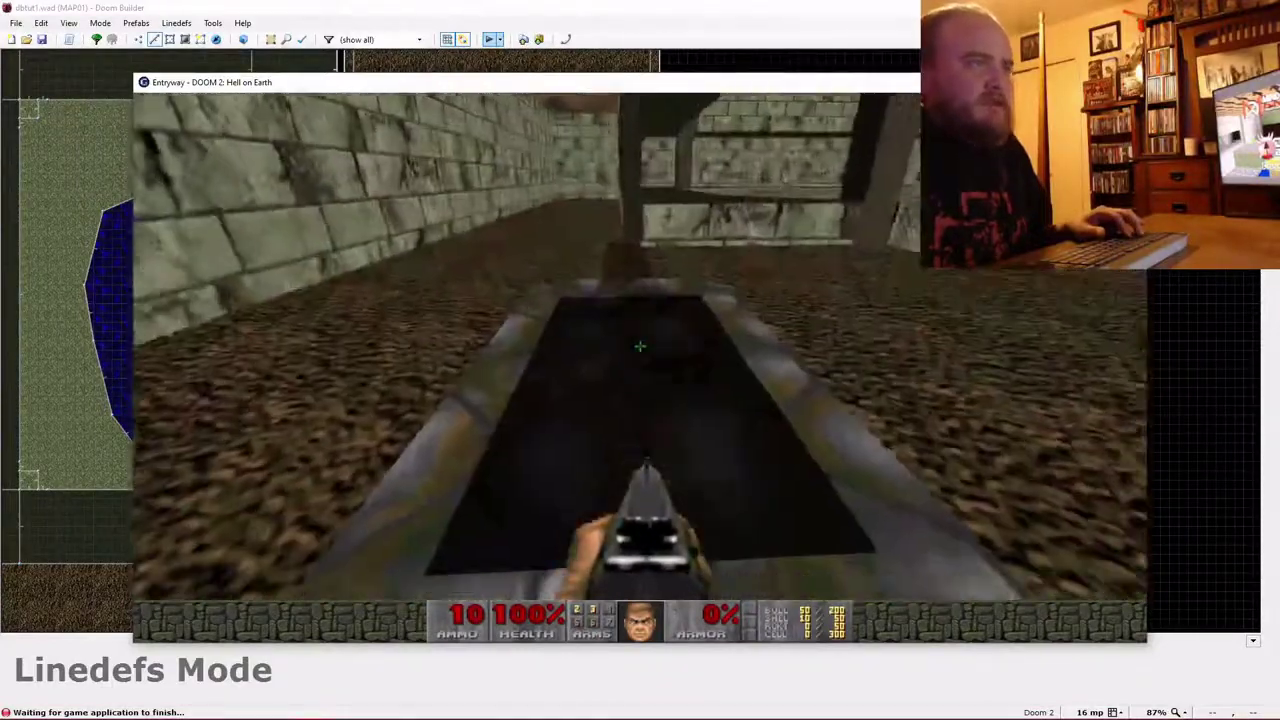
{"action": "key", "text": "w"}
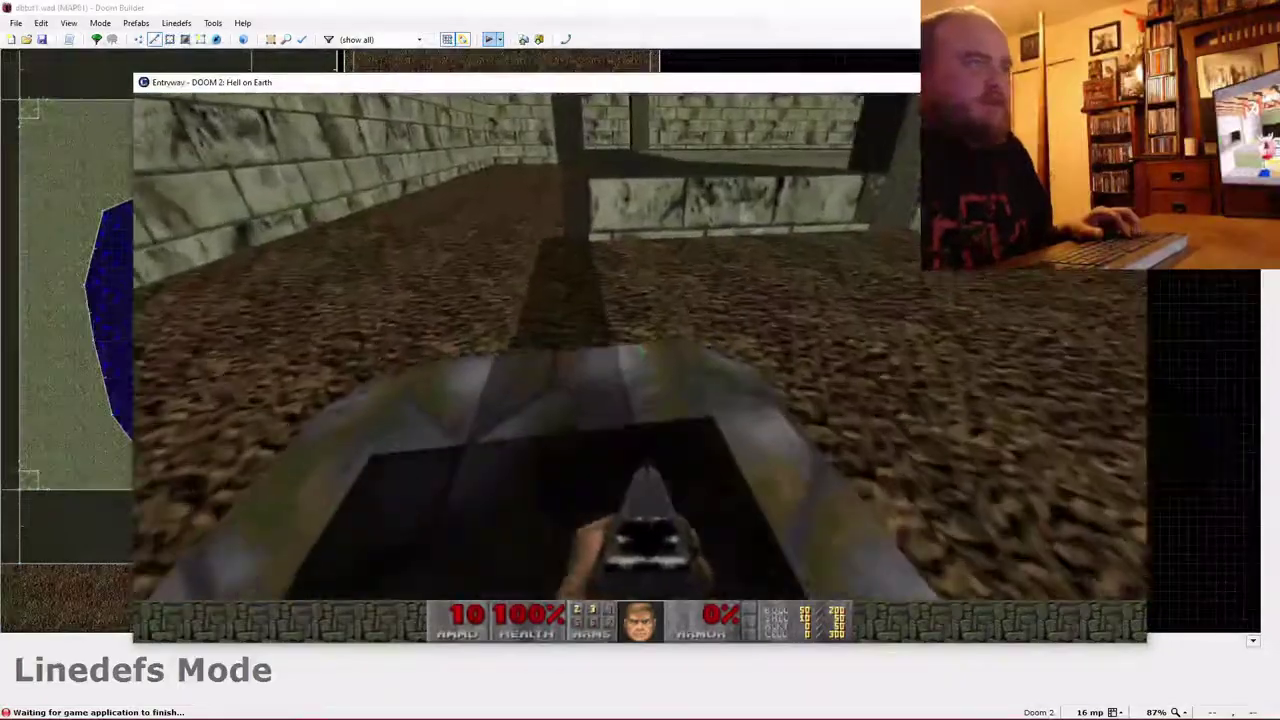
{"action": "key", "text": "w"}
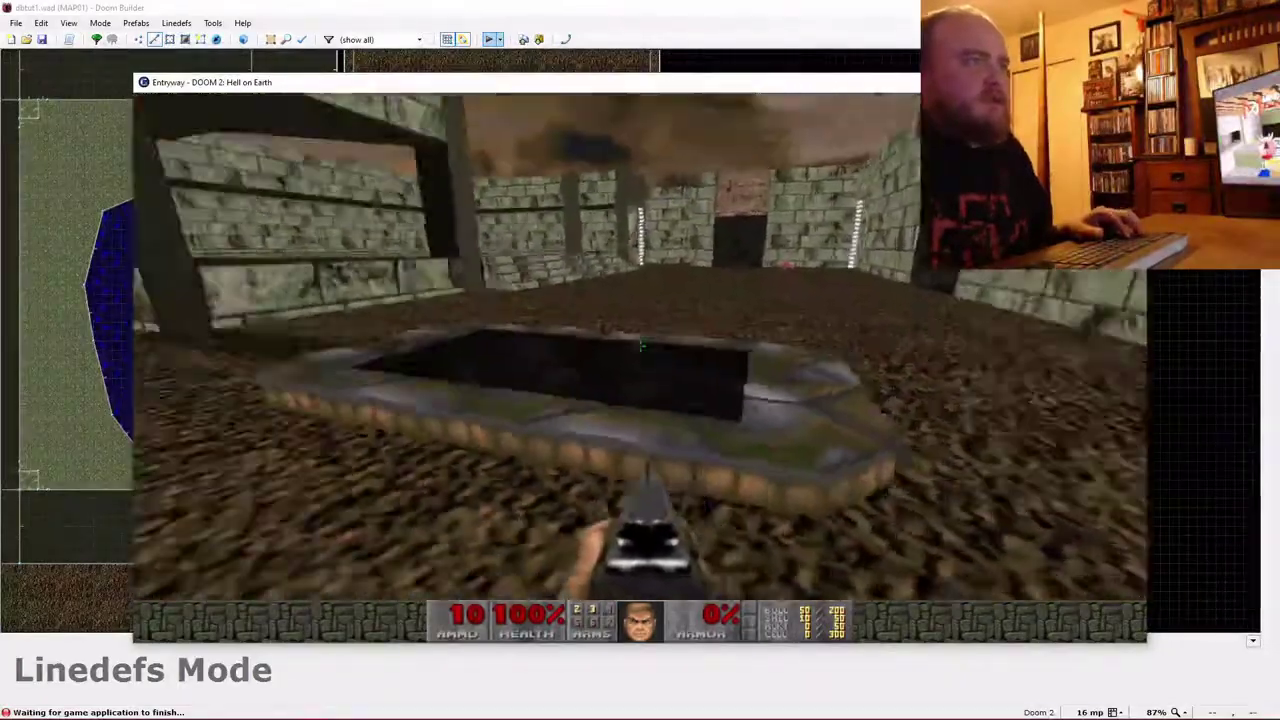
Cross the courtyard to look at the pentagram face wall and the skull switch alcove, and quit the test.
{"action": "key", "text": "w"}
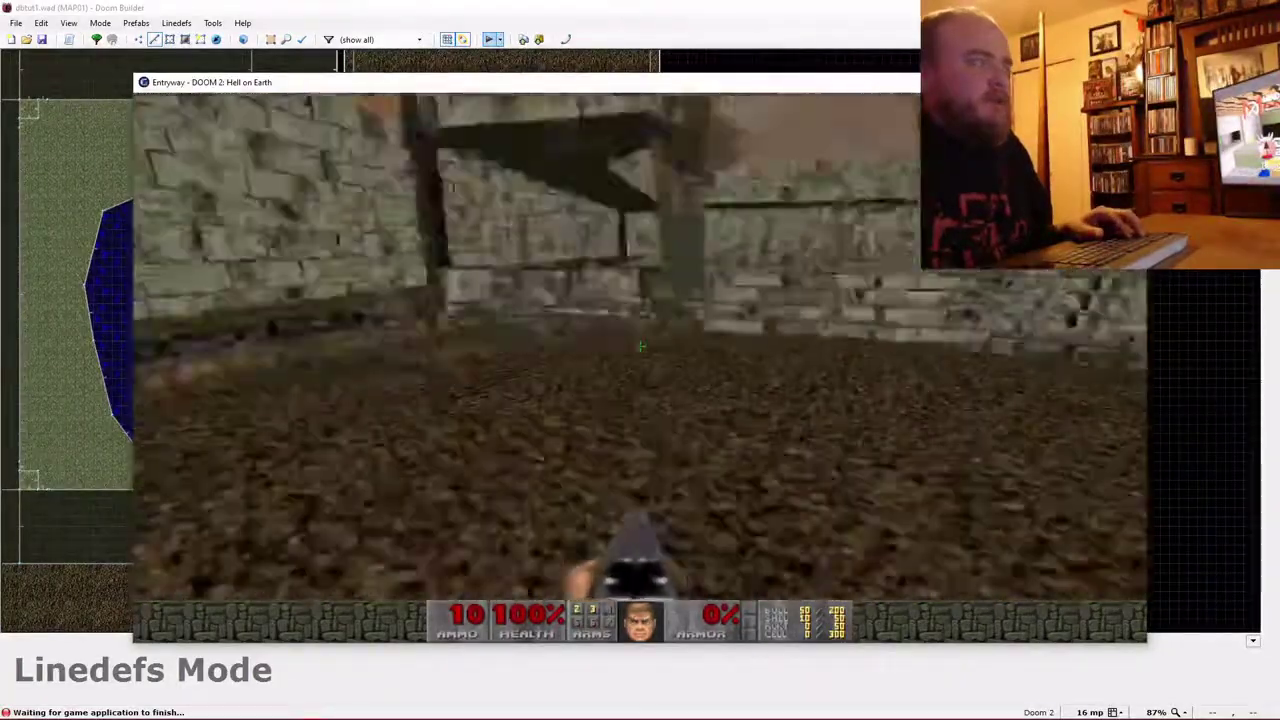
{"action": "key", "text": "w"}
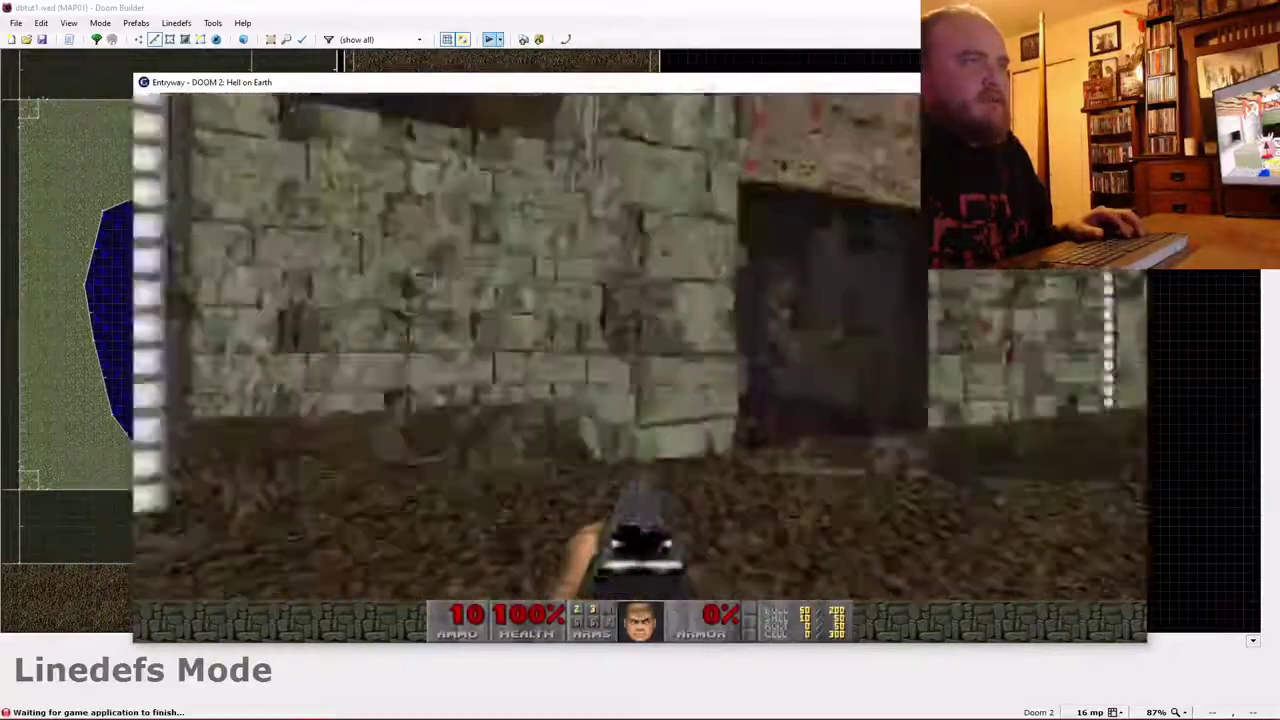
{"action": "key", "text": "Left"}
{"action": "key", "text": "Escape"}
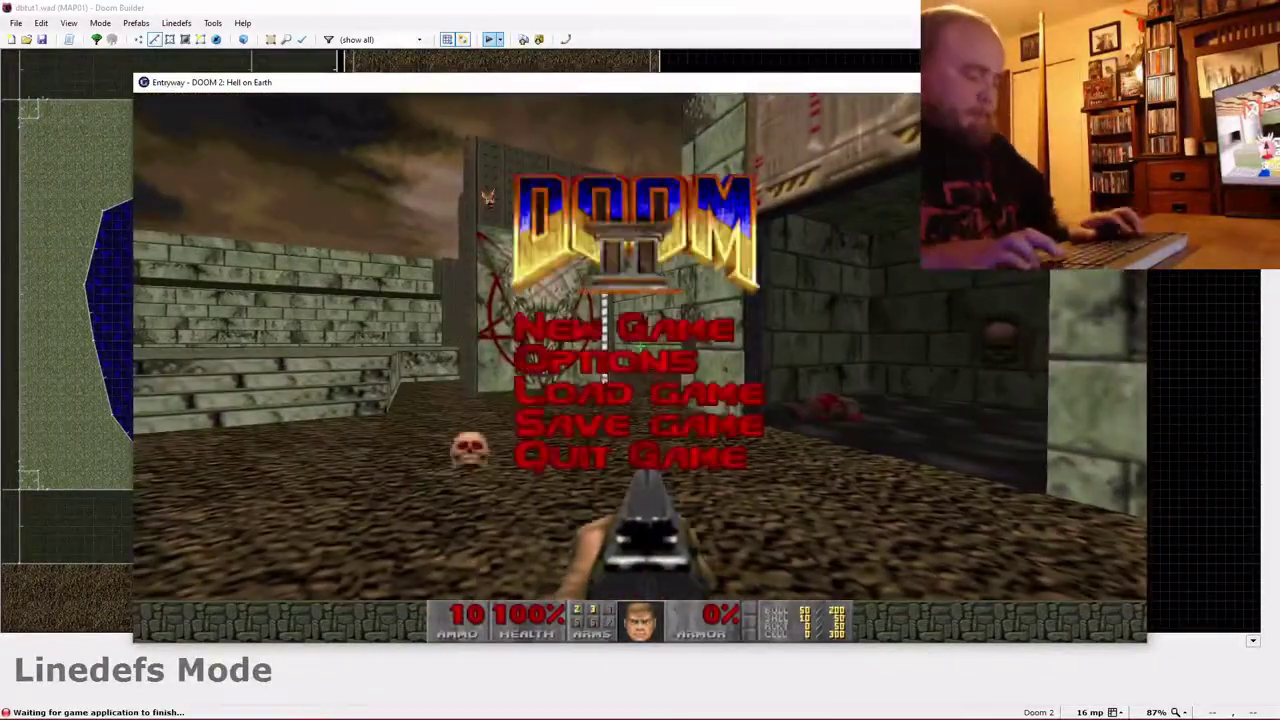
{"action": "key", "text": "Up"}
{"action": "key", "text": "Return"}
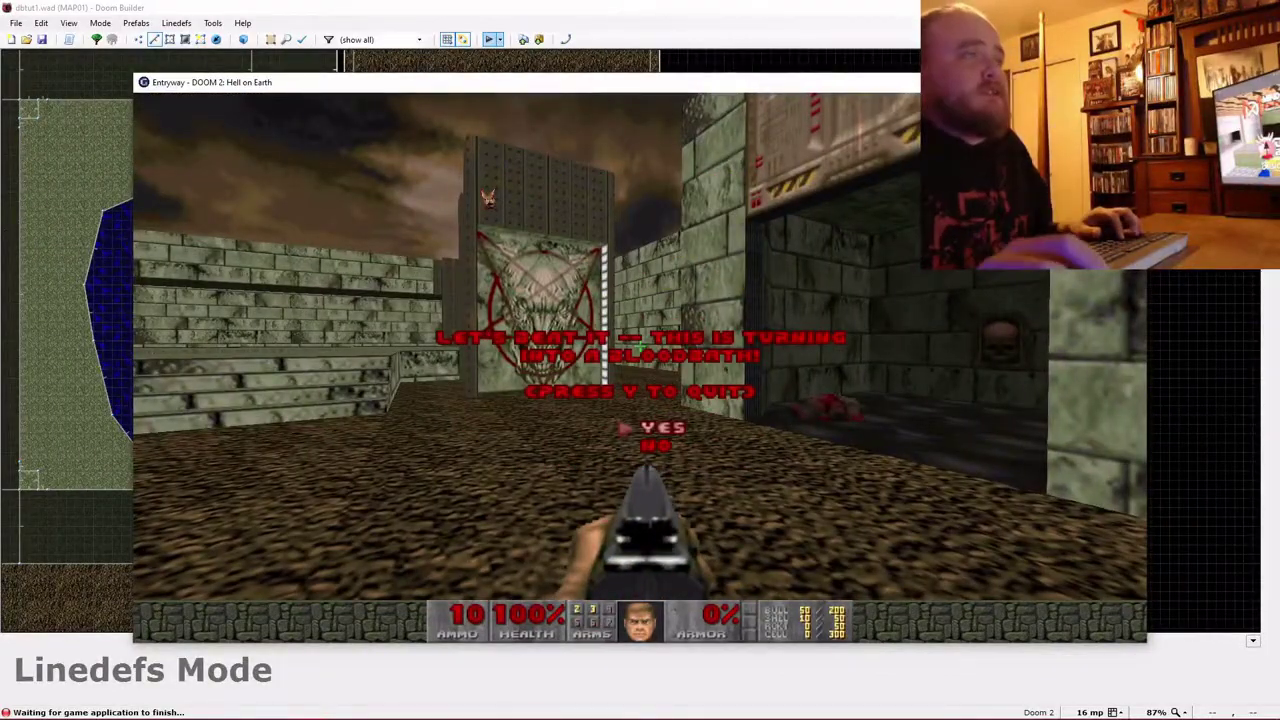
{"action": "key", "text": "y"}
In the 3D view, set the brightness of the narrow recess sector in front of the MARBFAC3 demon face to 96.
{"action": "key", "text": "w"}
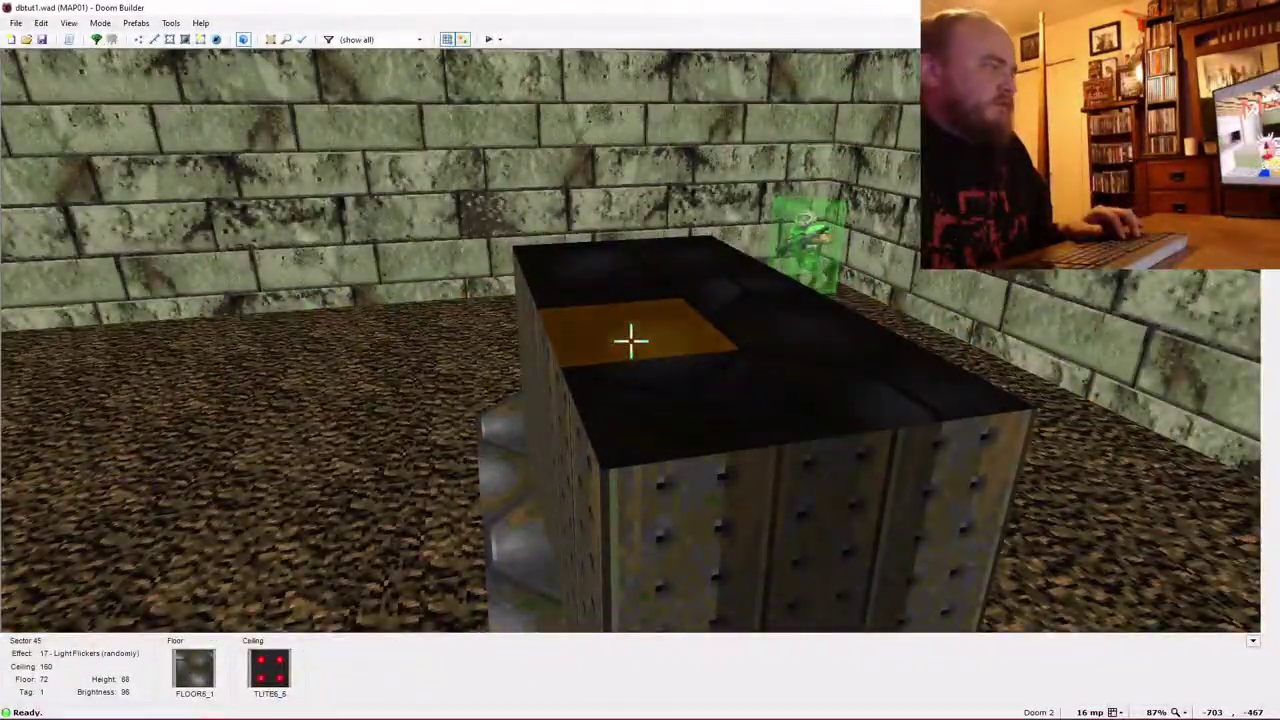
{"action": "key", "text": "w"}
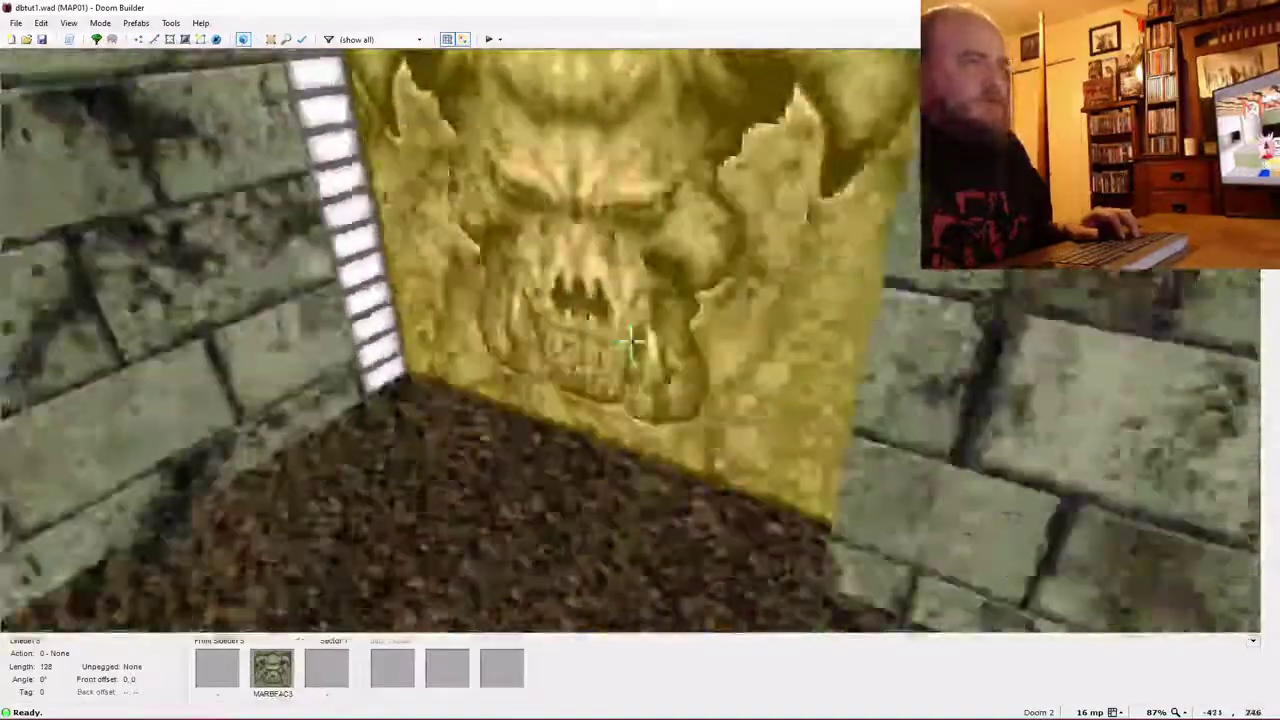
{"action": "key", "text": "s"}
{"action": "key", "text": "minus"}
{"action": "key", "text": "minus"}
{"action": "key", "text": "minus"}
{"action": "key", "text": "minus"}
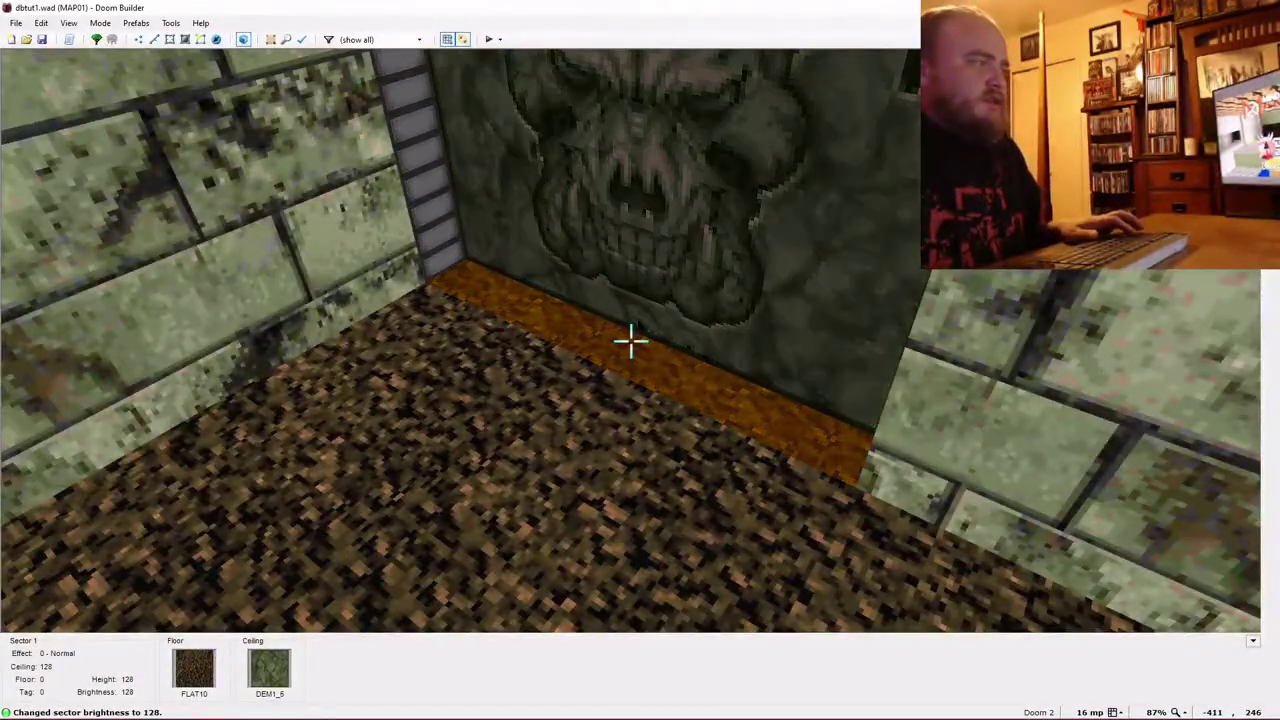
{"action": "scroll", "coordinate": [631, 341], "scroll_direction": "down", "scroll_amount": 3, "text": "ctrl"}
{"action": "scroll", "coordinate": [631, 341], "scroll_direction": "up", "scroll_amount": 1, "text": "ctrl"}
{"action": "key", "text": "e"}
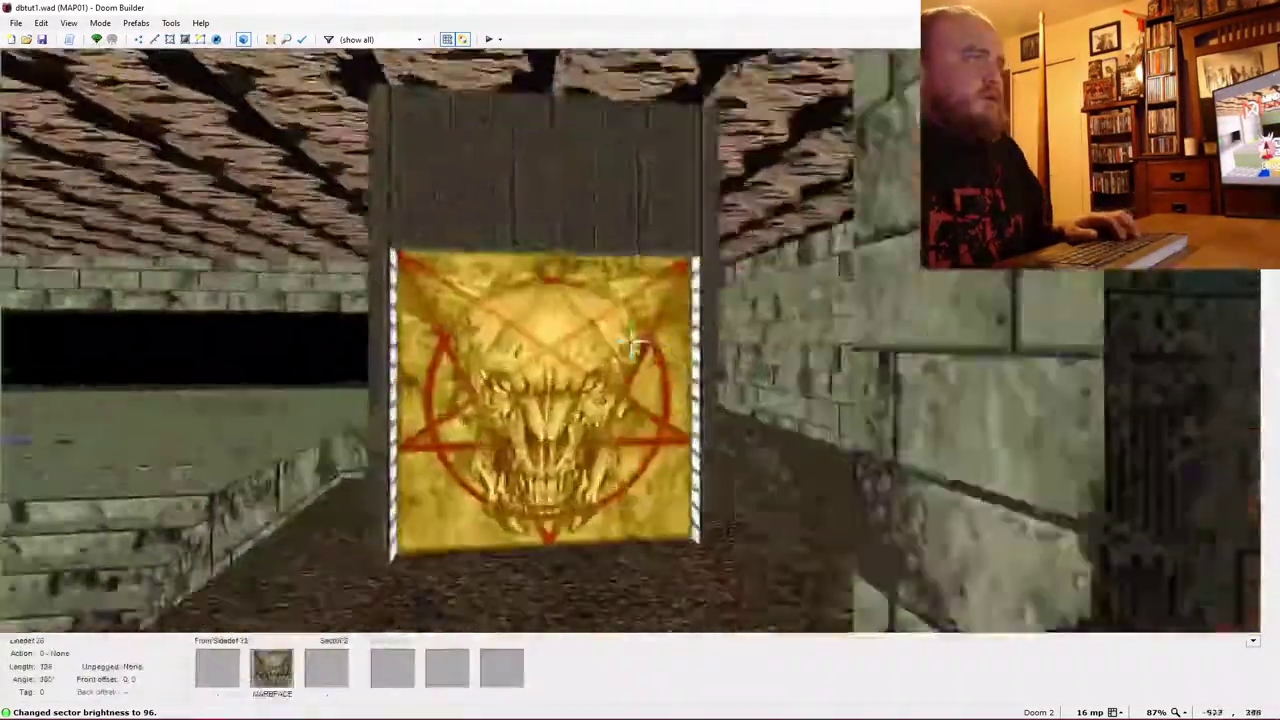
Set the brightness of the narrow recess sector in front of the pentagram demon face to 96 and leave the 3D view.
{"action": "key", "text": "e"}
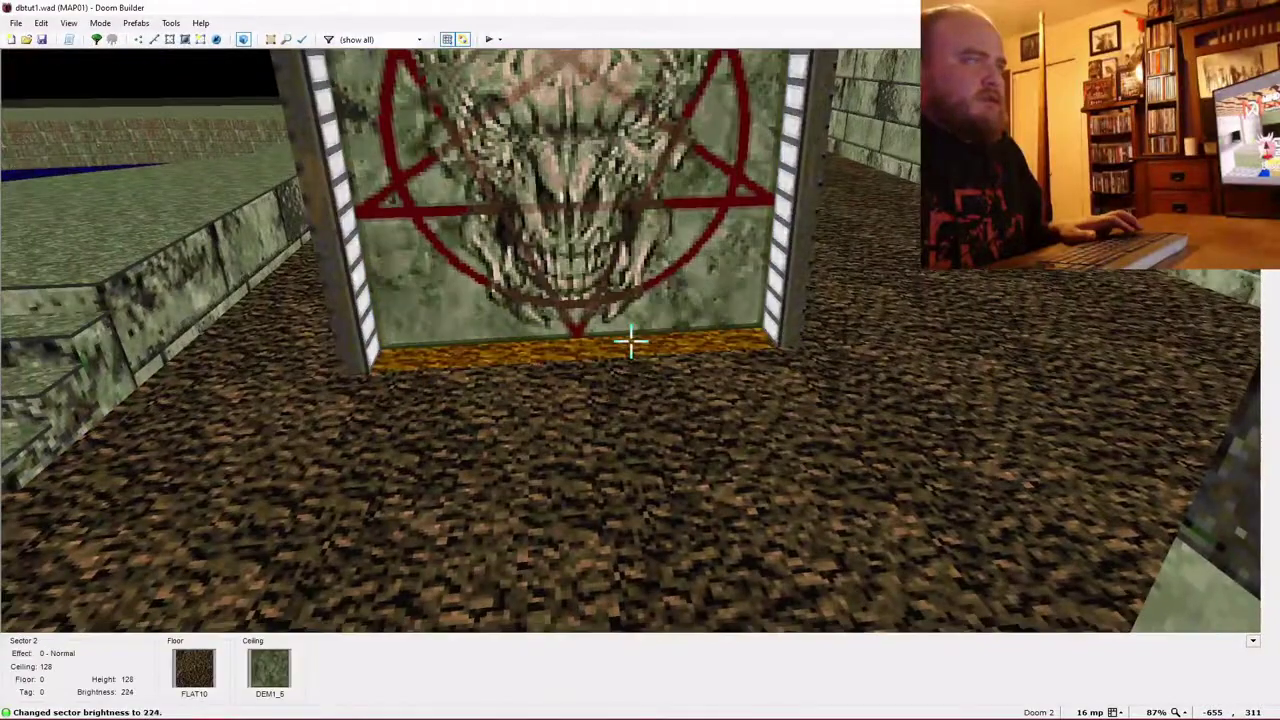
{"action": "key", "text": "minus"}
{"action": "key", "text": "minus"}
{"action": "key", "text": "minus"}
{"action": "key", "text": "minus"}
{"action": "key", "text": "minus"}
{"action": "key", "text": "minus"}
{"action": "key", "text": "minus"}
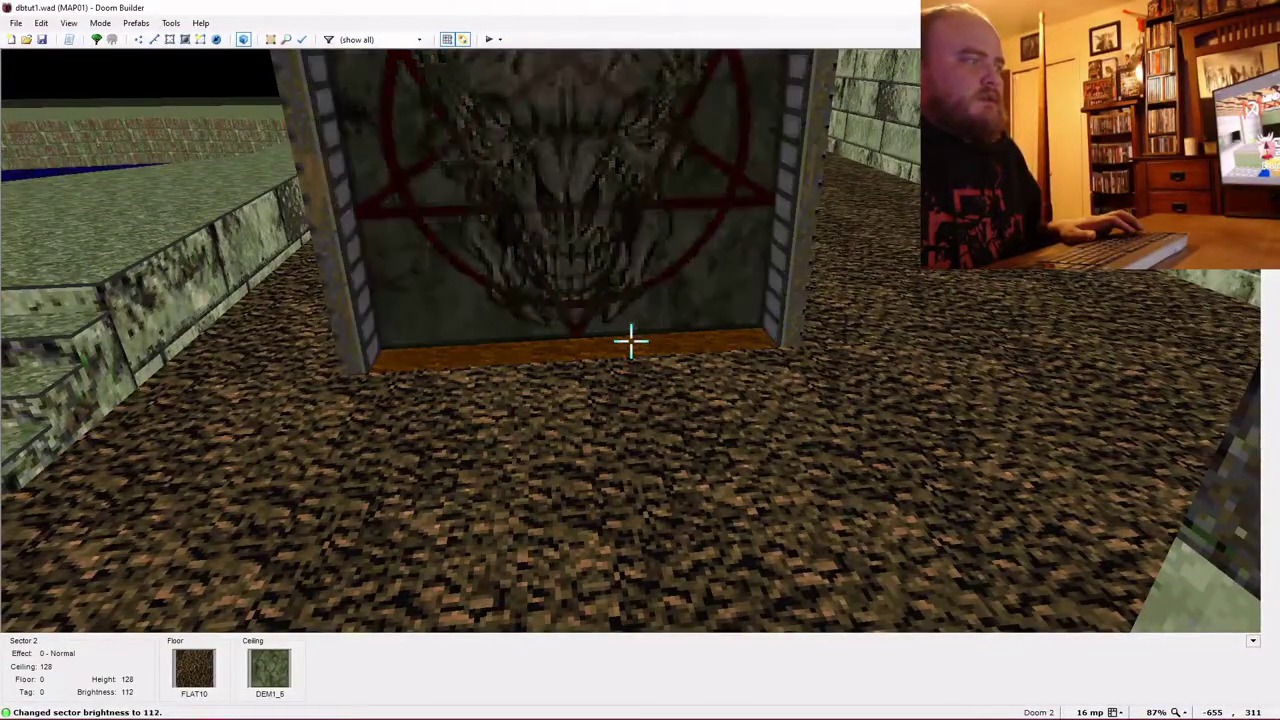
{"action": "key", "text": "minus"}
{"action": "key", "text": "s"}
{"action": "key", "text": "q"}
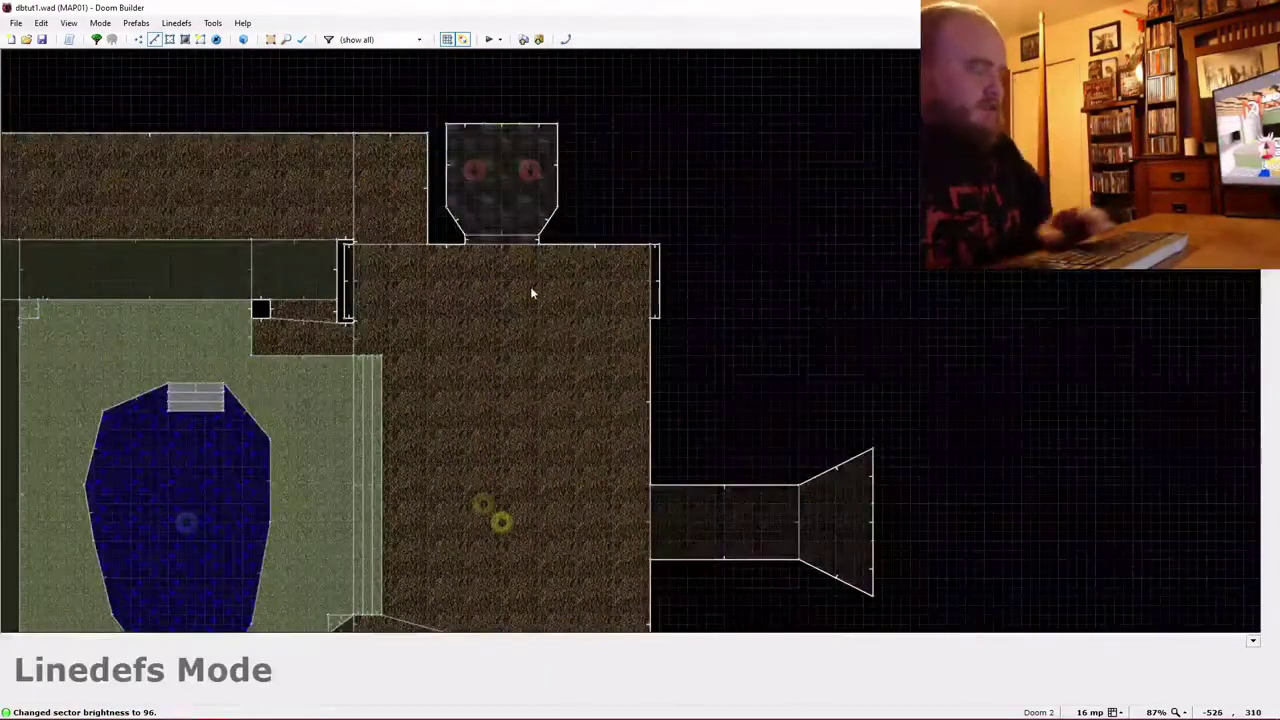
Apply effect 17, Light Flickers (randomly), to both narrow demon-face recess sectors.
{"action": "key", "text": "s"}
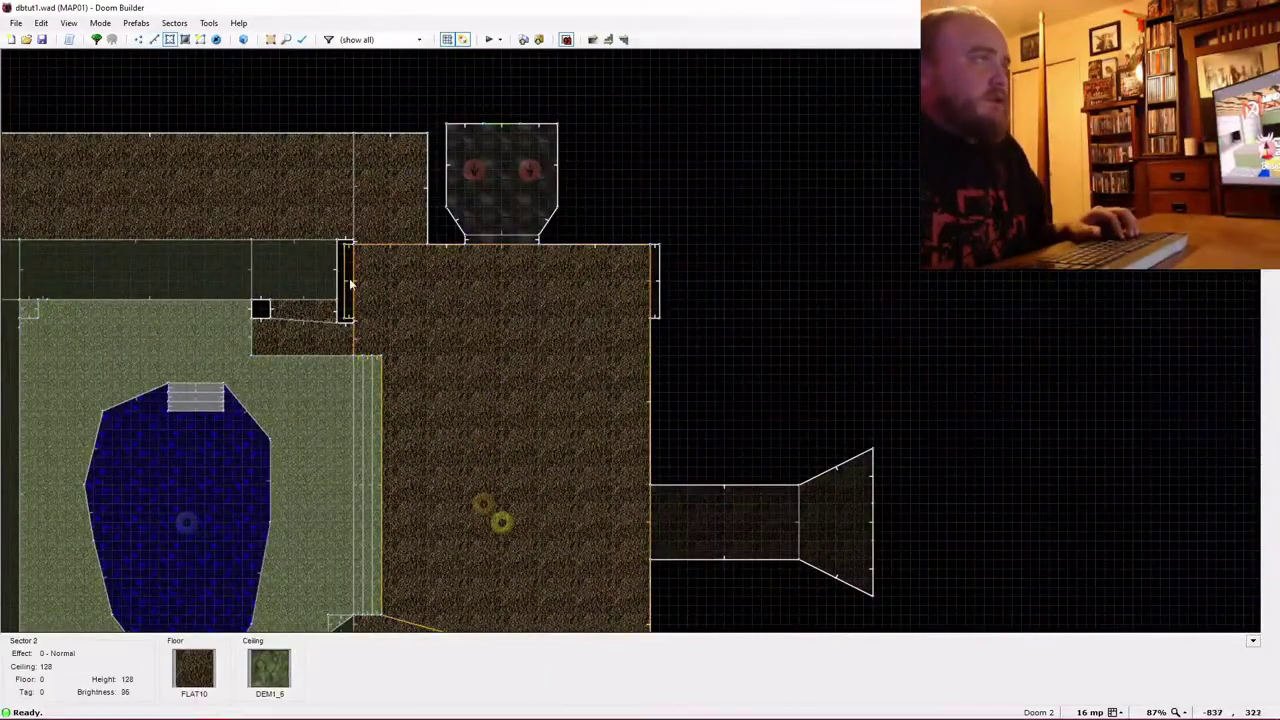
{"action": "right_click", "coordinate": [655, 285]}
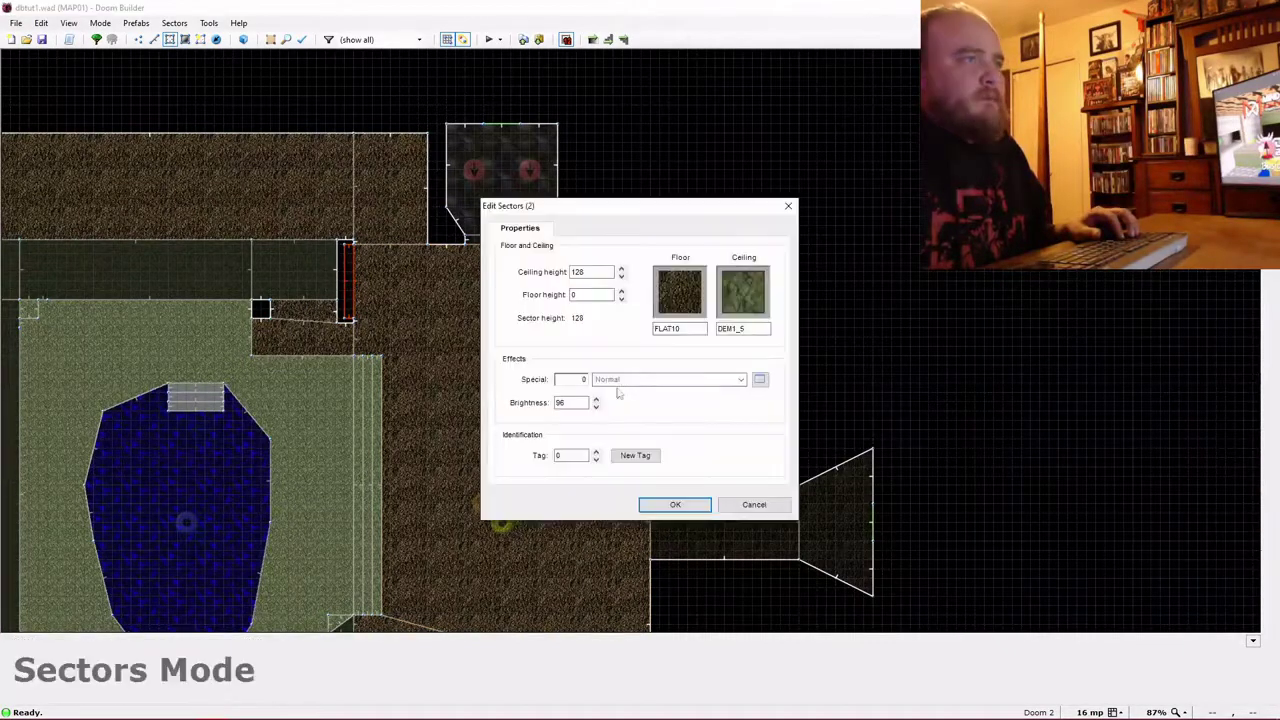
{"action": "left_click", "coordinate": [760, 381]}
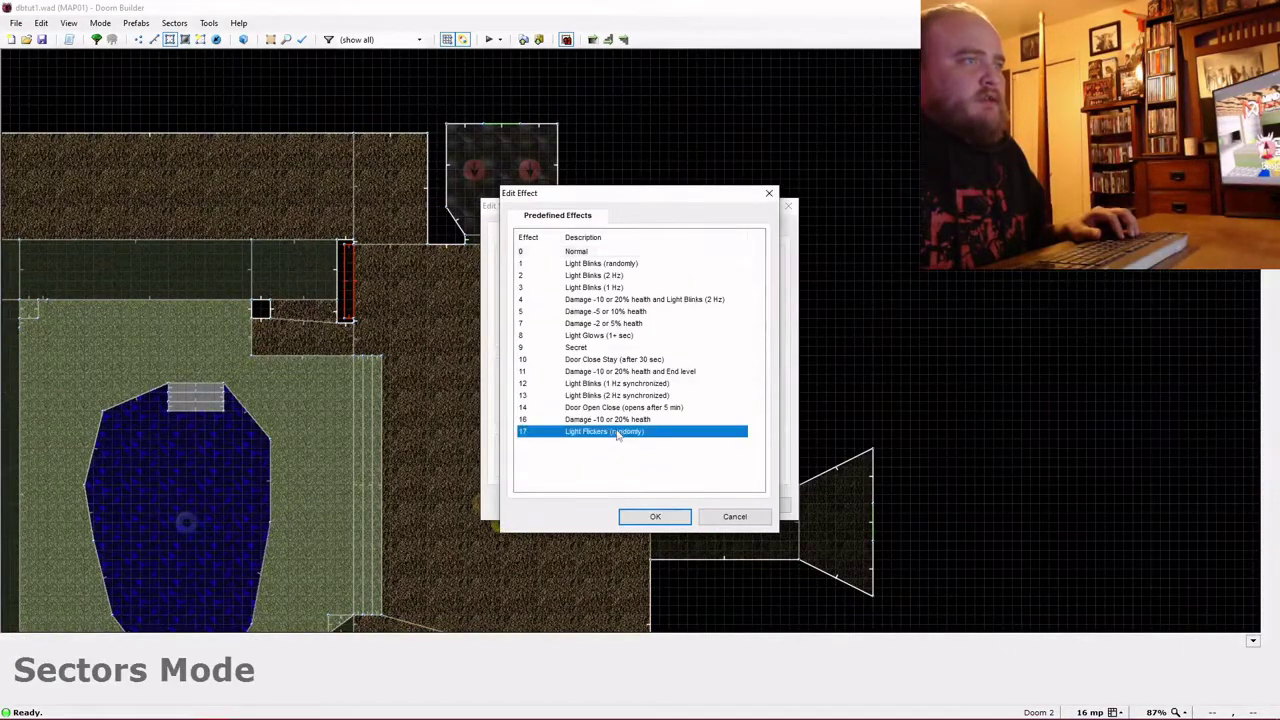
{"action": "left_click", "coordinate": [655, 516]}
{"action": "left_click", "coordinate": [668, 505]}
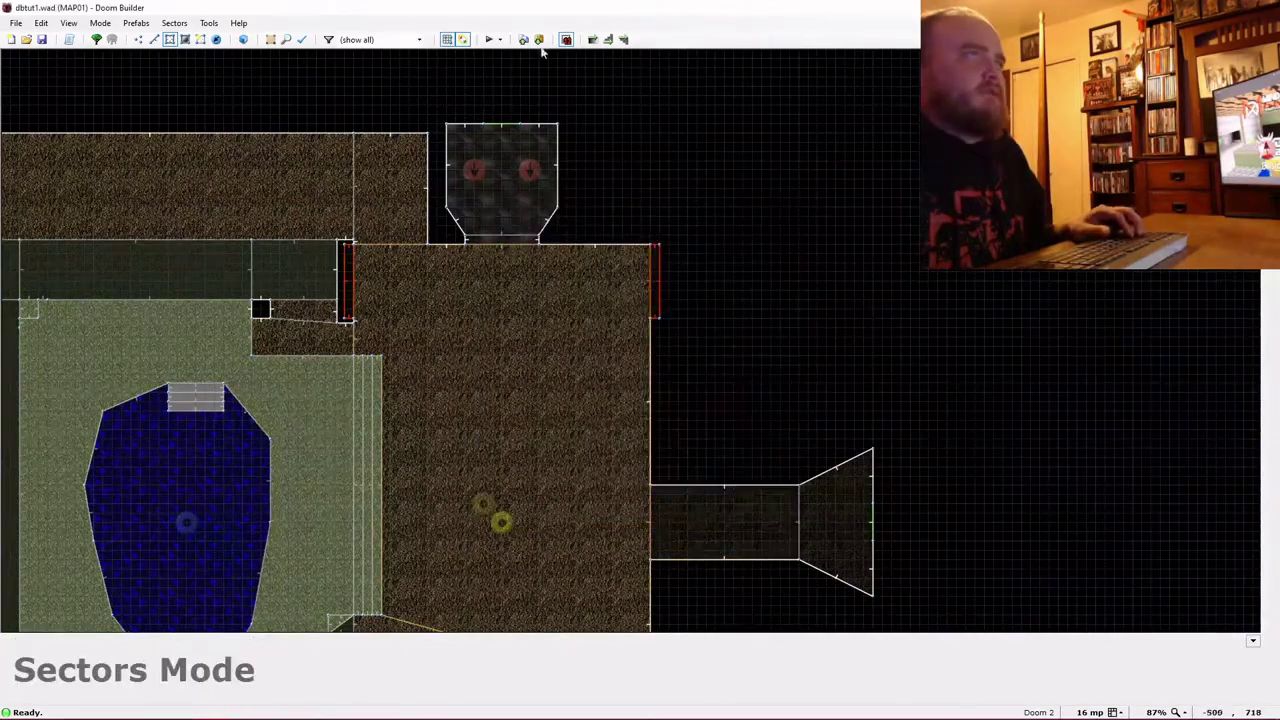
Test the map in game, collect the shotgun, shoot the enemy in the doorway, and look at both darkened demon-face recesses.
{"action": "left_click", "coordinate": [490, 39]}
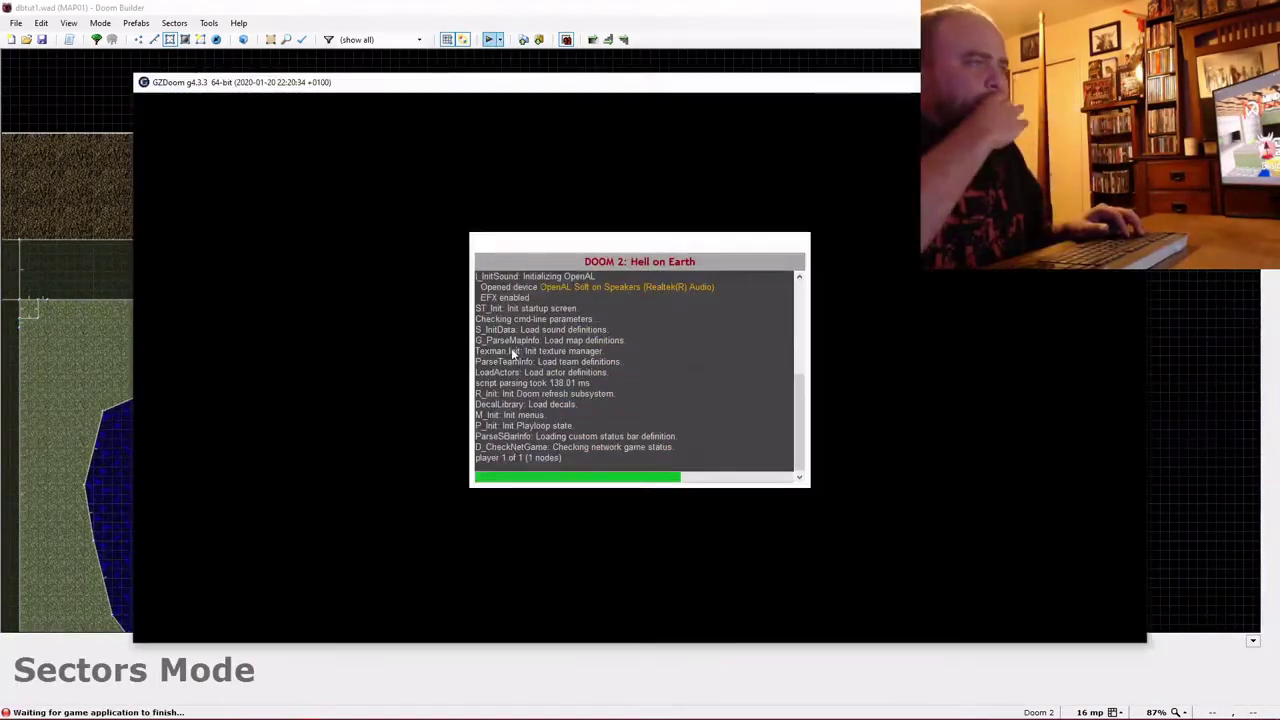
{"action": "key", "text": "w"}
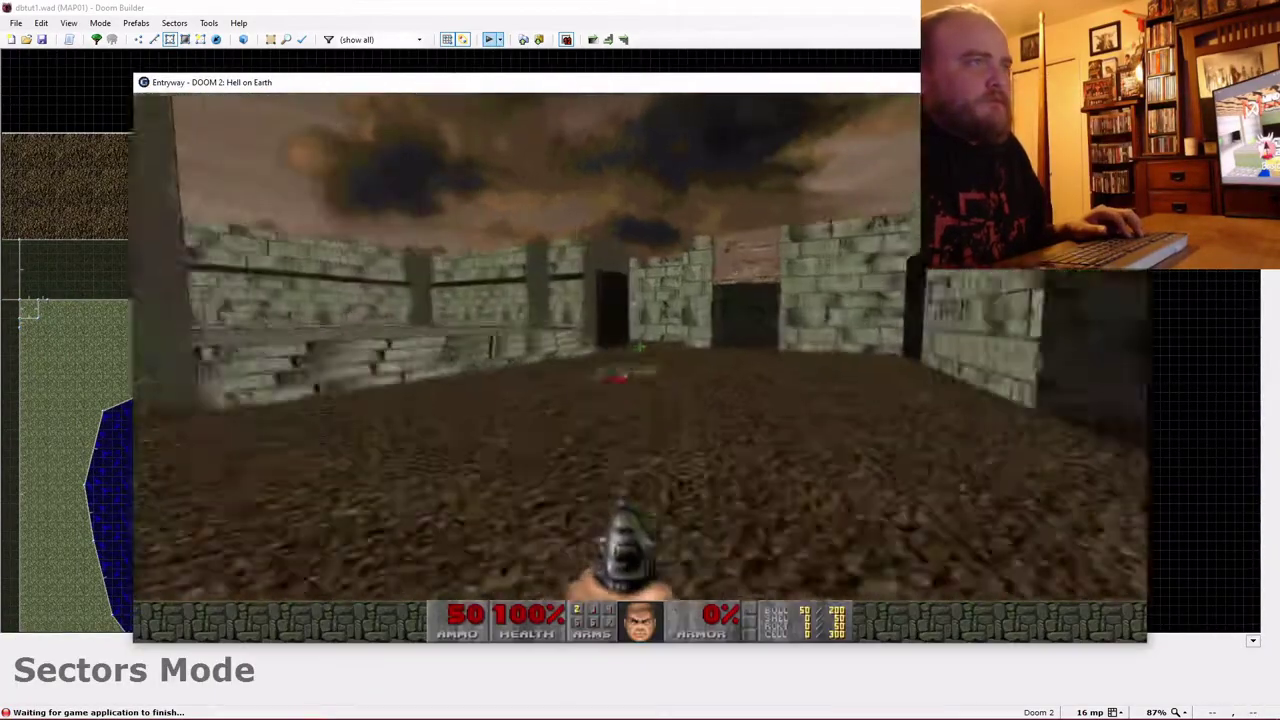
{"action": "key", "text": "w"}
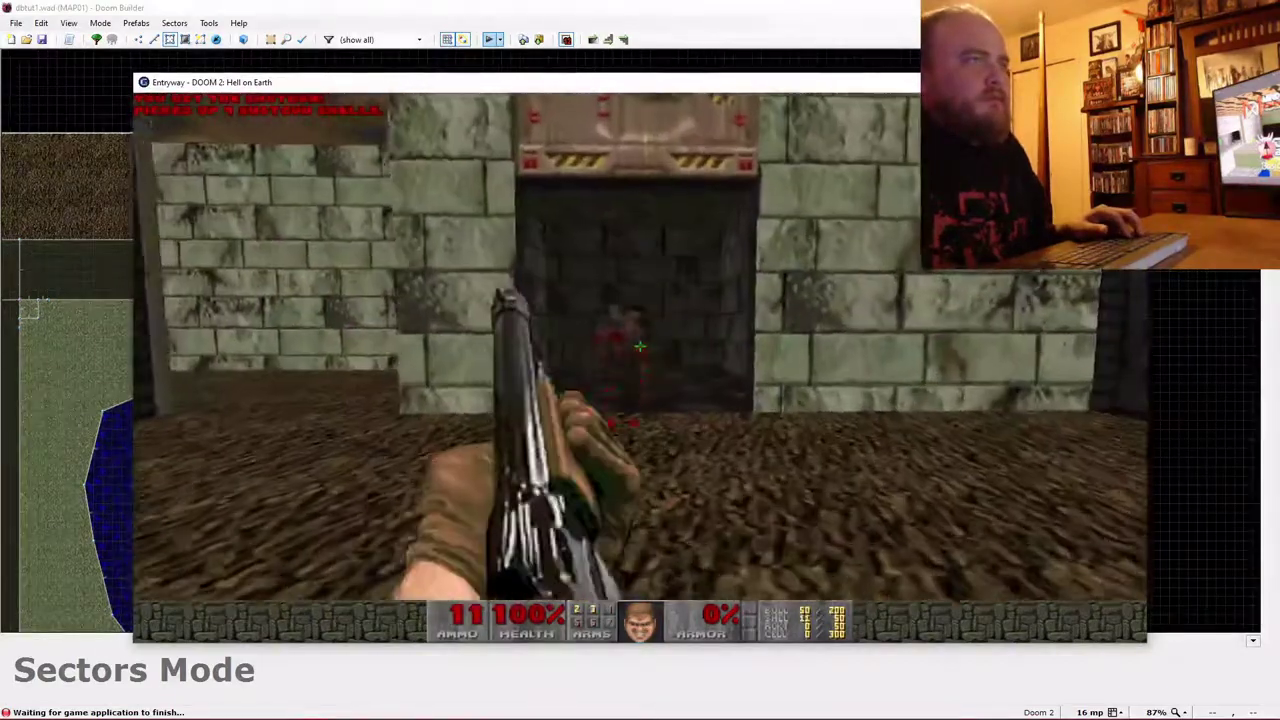
{"action": "key", "text": "ctrl"}
{"action": "key", "text": "Left"}
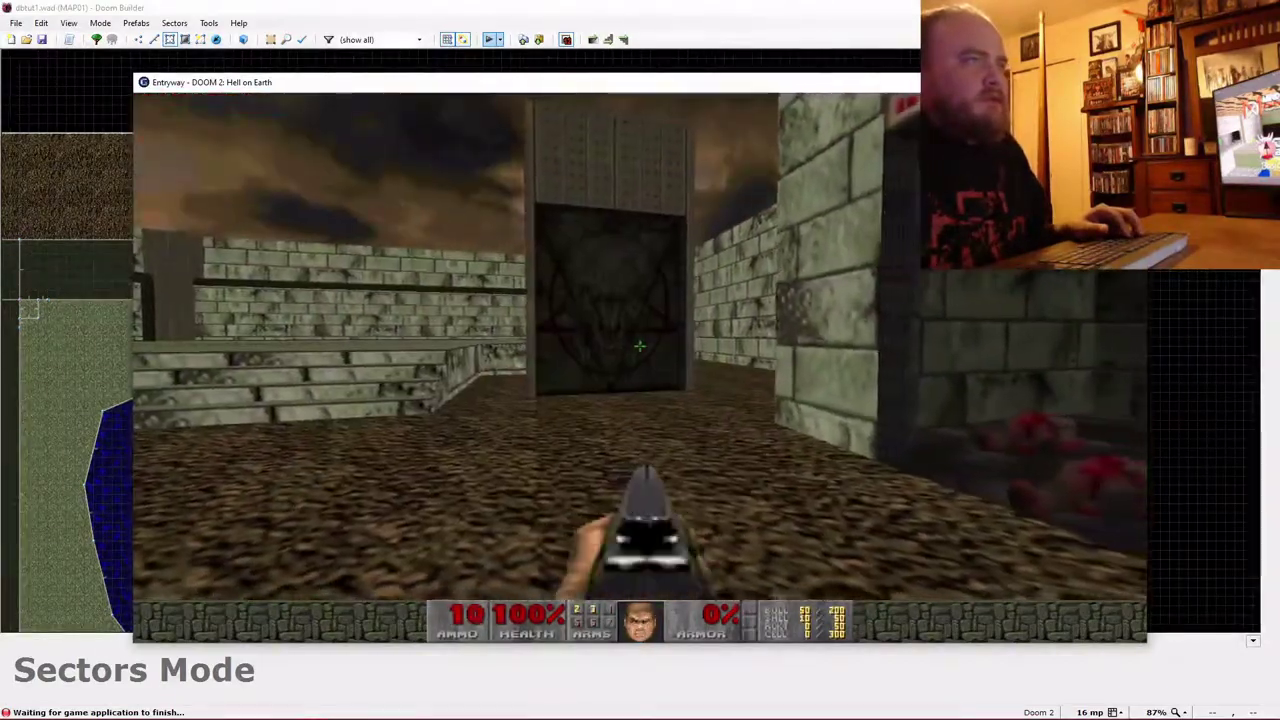
{"action": "key", "text": "Left"}
{"action": "key", "text": "w"}
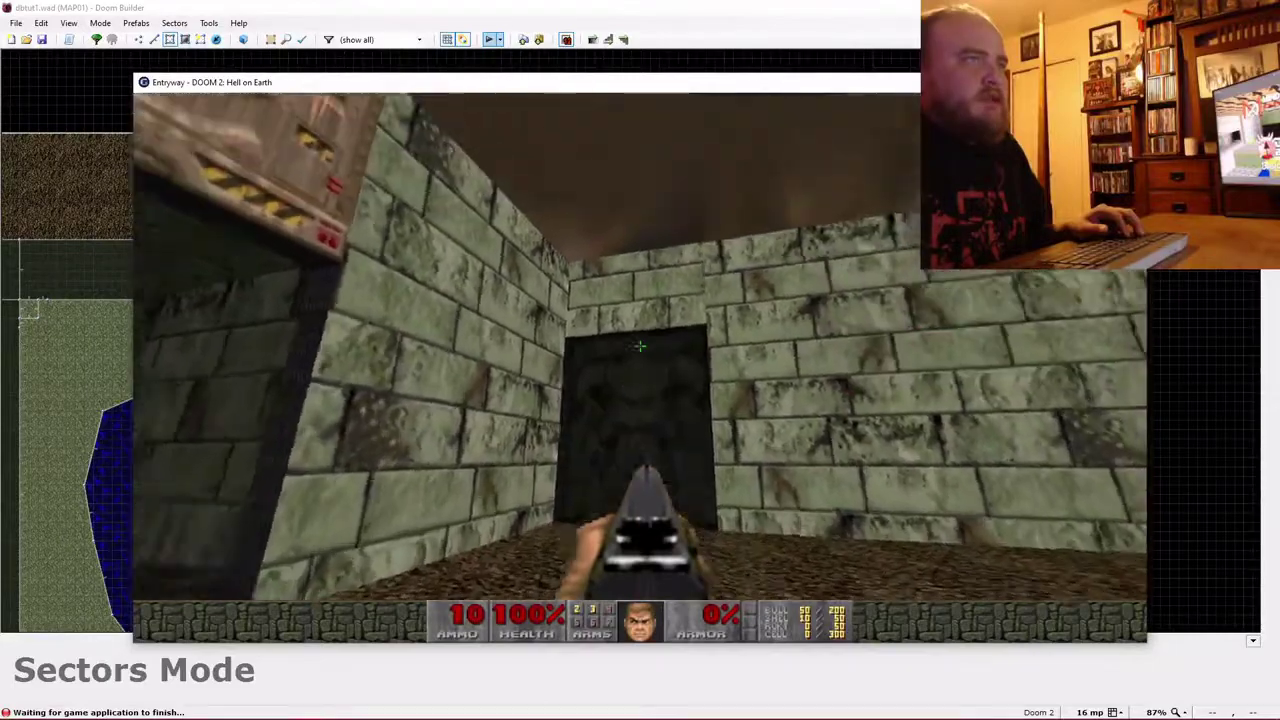
{"action": "key", "text": "w"}
{"action": "key", "text": "Left"}
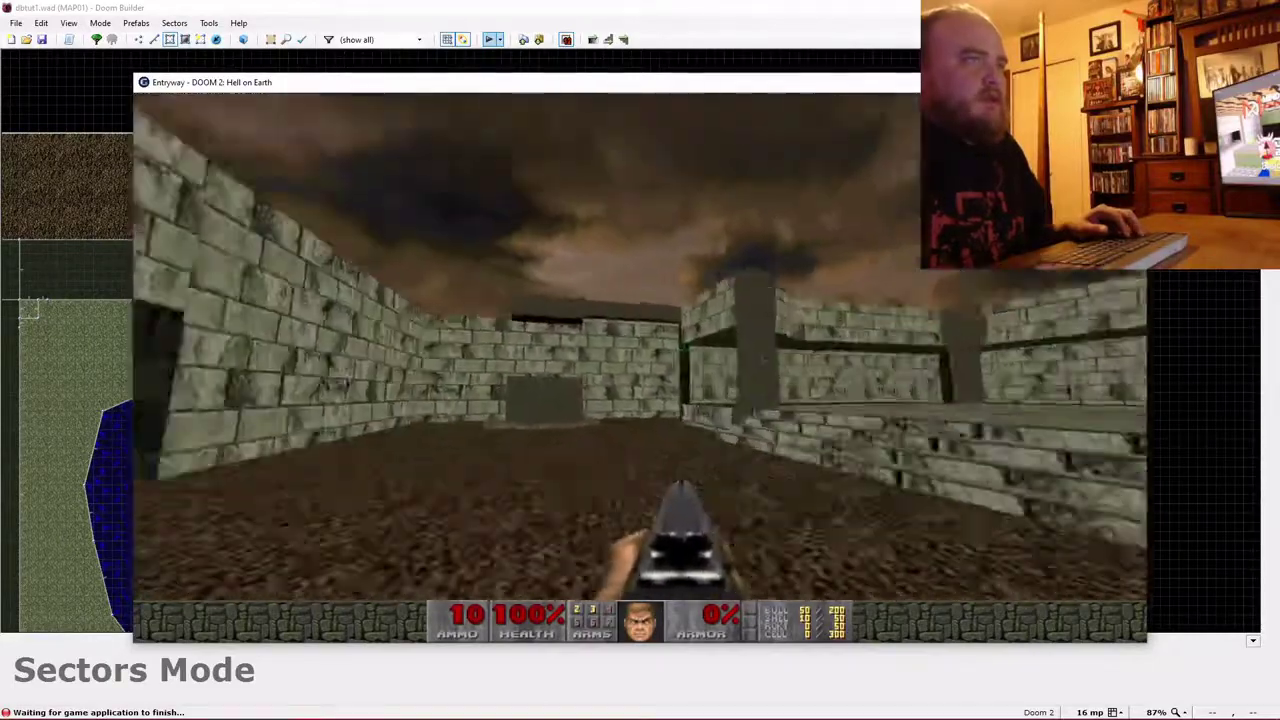
Cross the courtyard to check the flickering recesses from several angles, and quit the test.
{"action": "key", "text": "Left"}
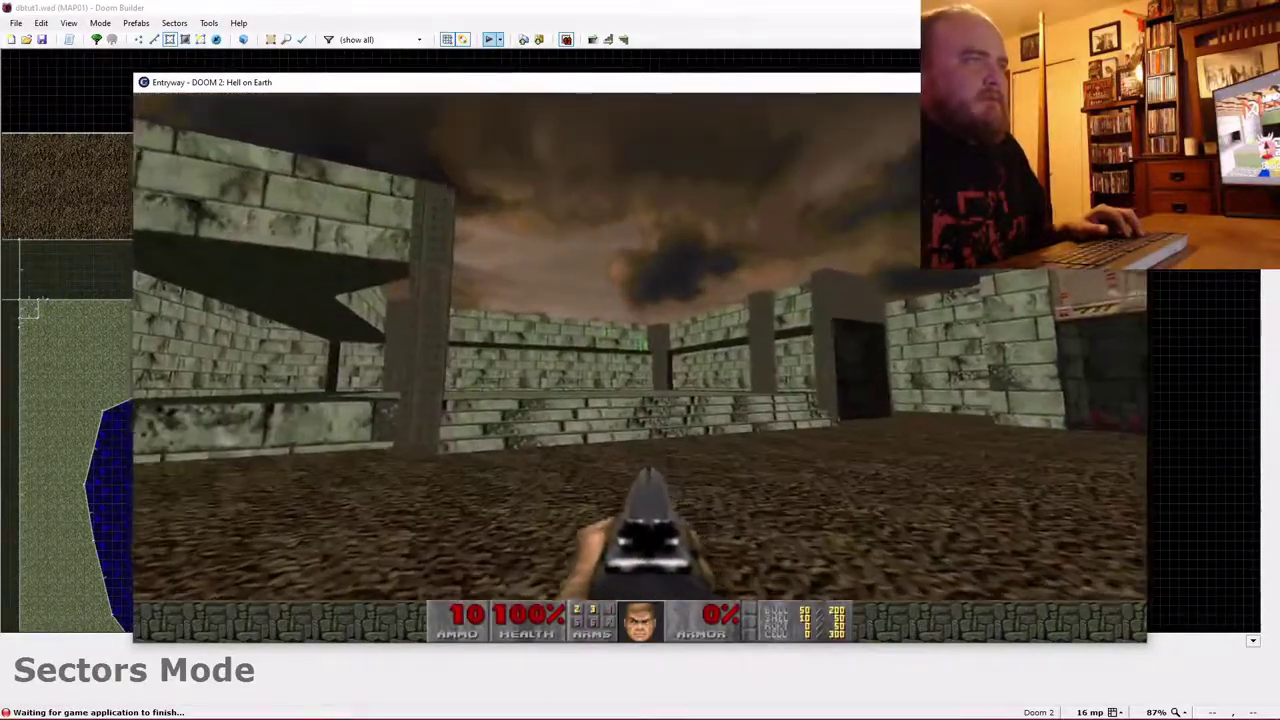
{"action": "key", "text": "Right"}
{"action": "key", "text": "Up"}
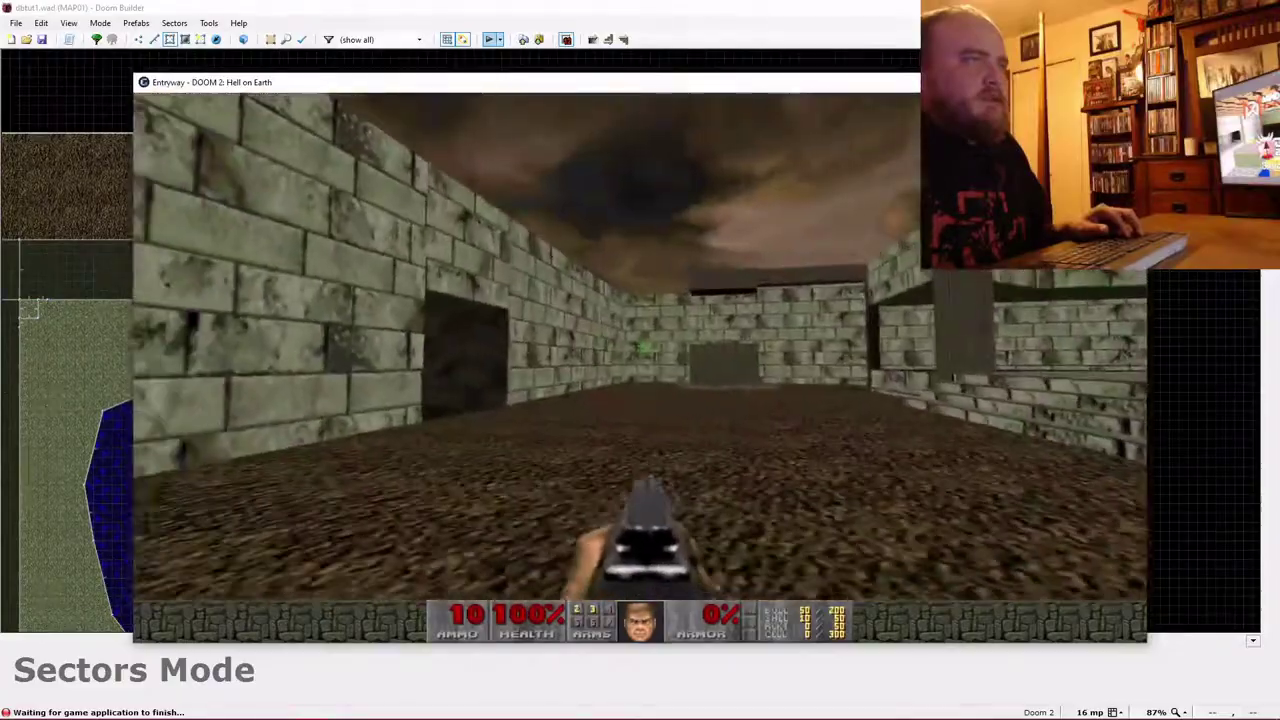
{"action": "key", "text": "Up"}
{"action": "key", "text": "Left"}
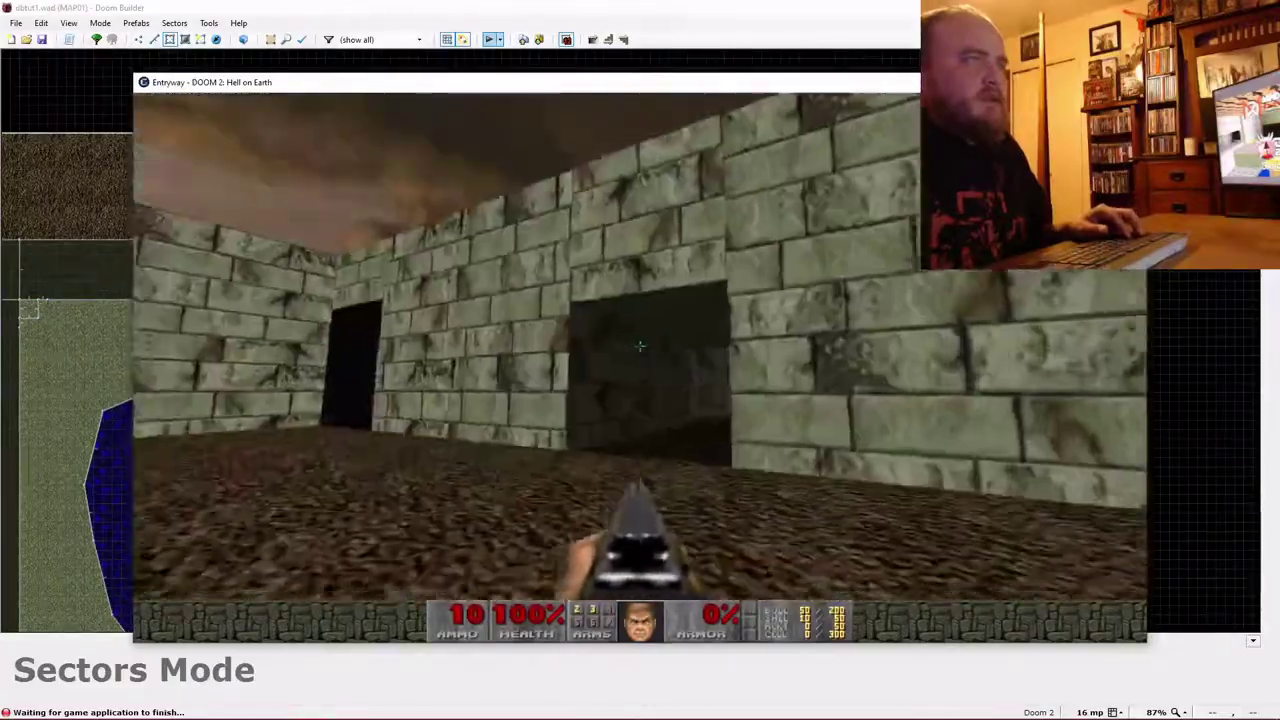
{"action": "key", "text": "Up"}
{"action": "key", "text": "Right"}
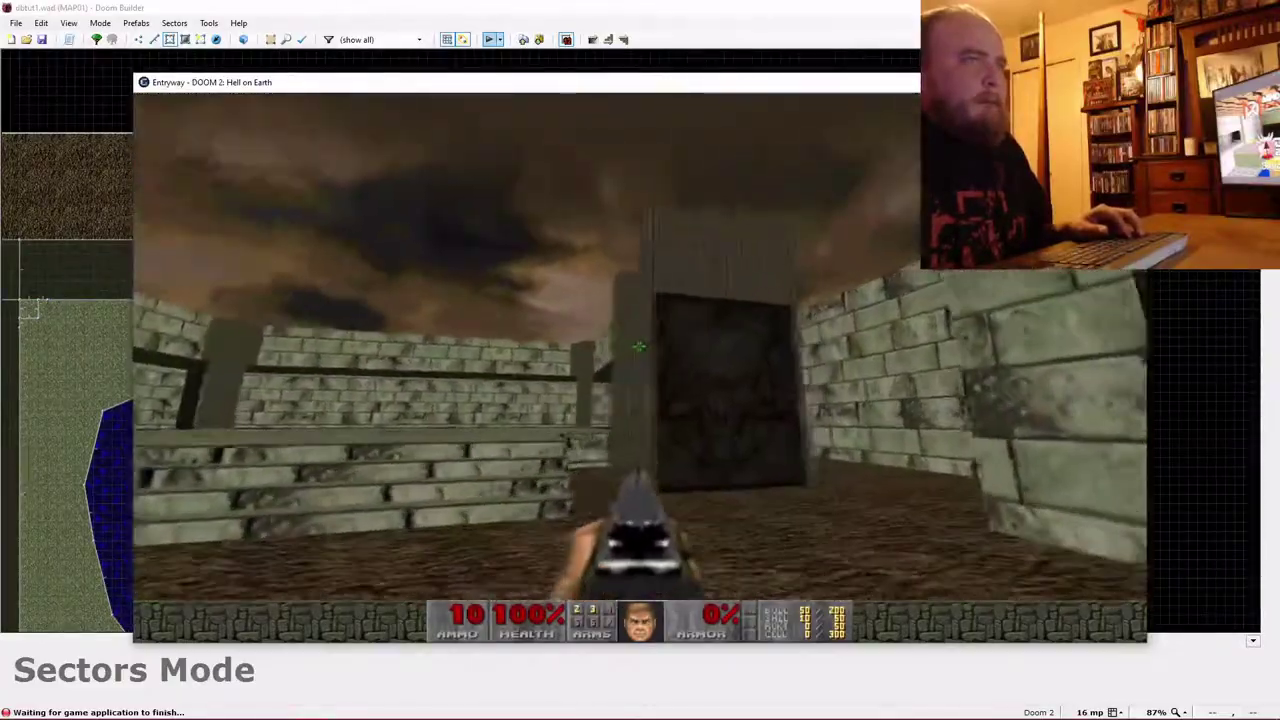
{"action": "key", "text": "Left"}
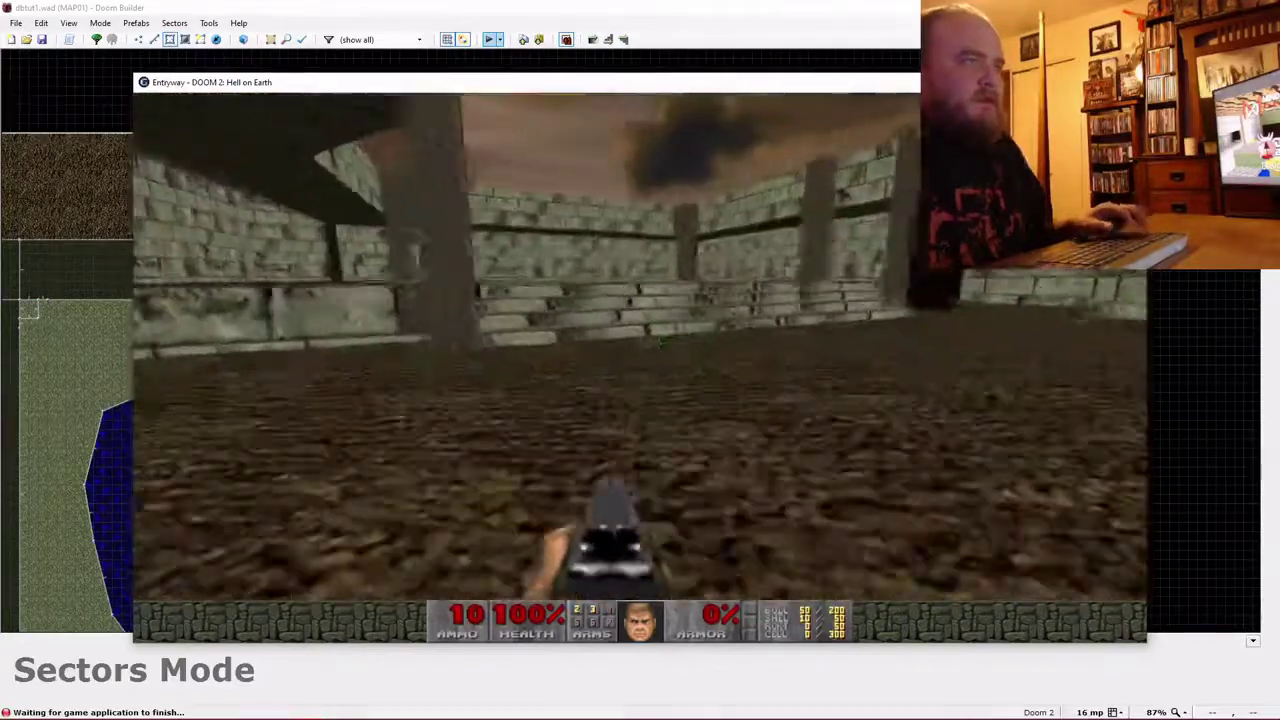
{"action": "key", "text": "Escape"}
{"action": "key", "text": "Up"}
{"action": "key", "text": "Return"}
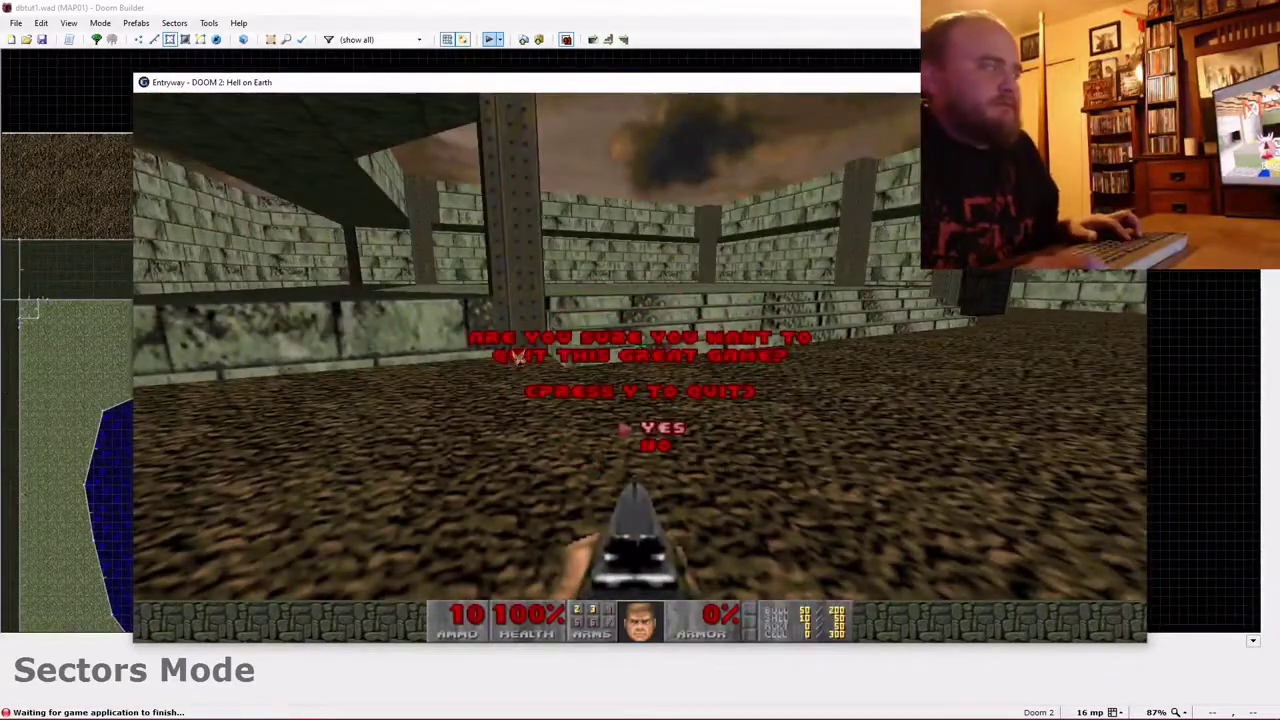
{"action": "key", "text": "y"}
Move the shotgun onto the centre of the switch-lowered block and place the shotgun shells beside it.
{"action": "key", "text": "t"}
{"action": "scroll", "coordinate": [533, 400], "scroll_direction": "down", "scroll_amount": 3}
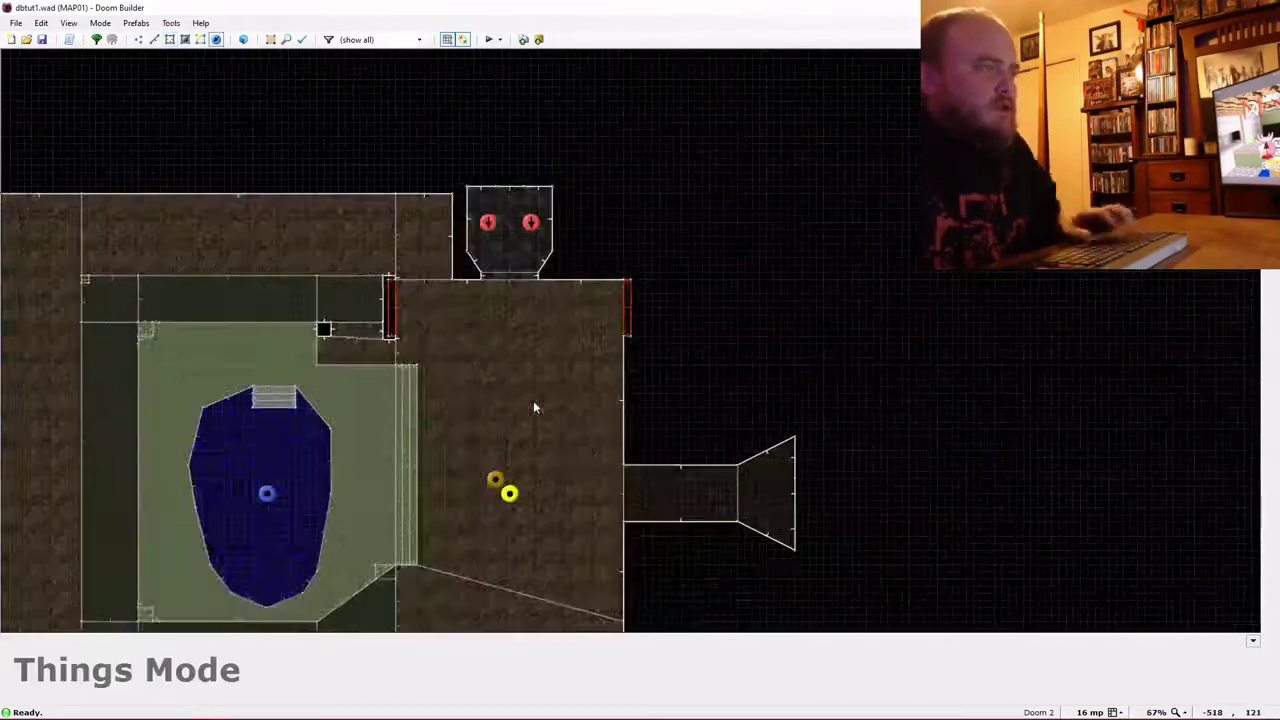
{"action": "scroll", "coordinate": [527, 440], "scroll_direction": "up", "scroll_amount": 3}
{"action": "scroll", "coordinate": [520, 453], "scroll_direction": "up", "scroll_amount": 2}
{"action": "key", "text": "Down"}
{"action": "key", "text": "Down"}
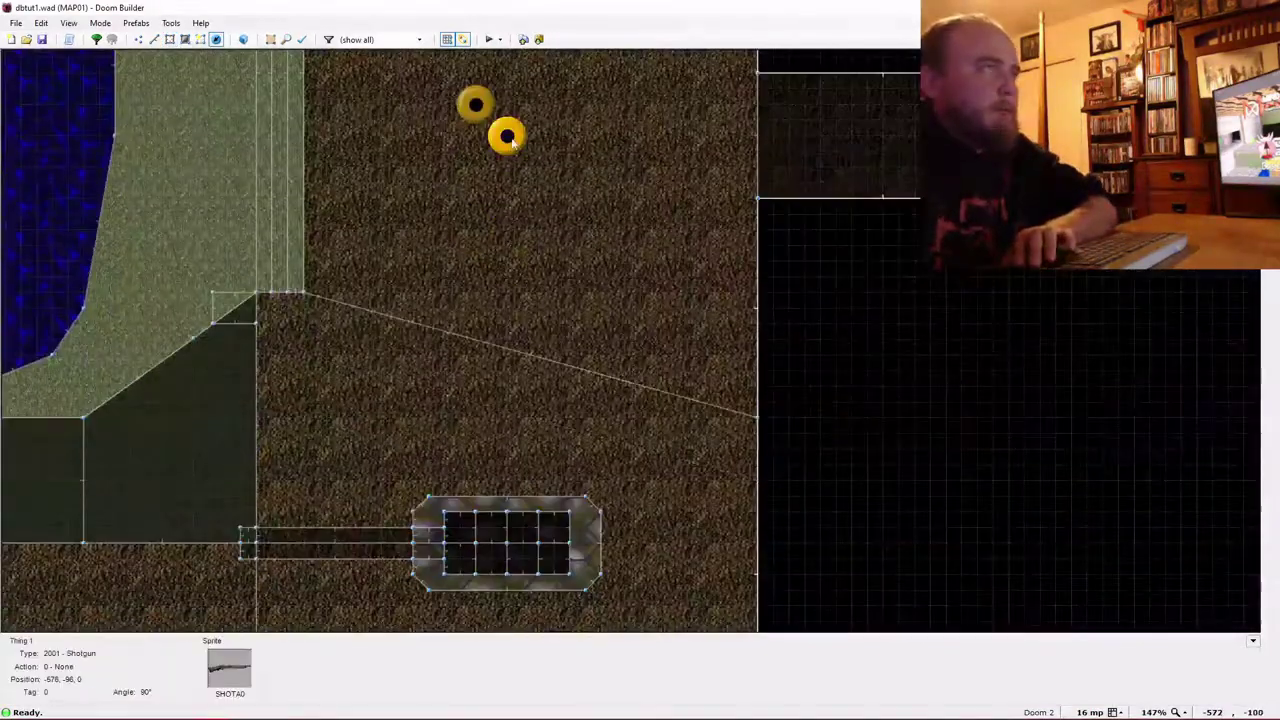
{"action": "right_click_drag", "start_coordinate": [510, 140], "coordinate": [512, 352]}
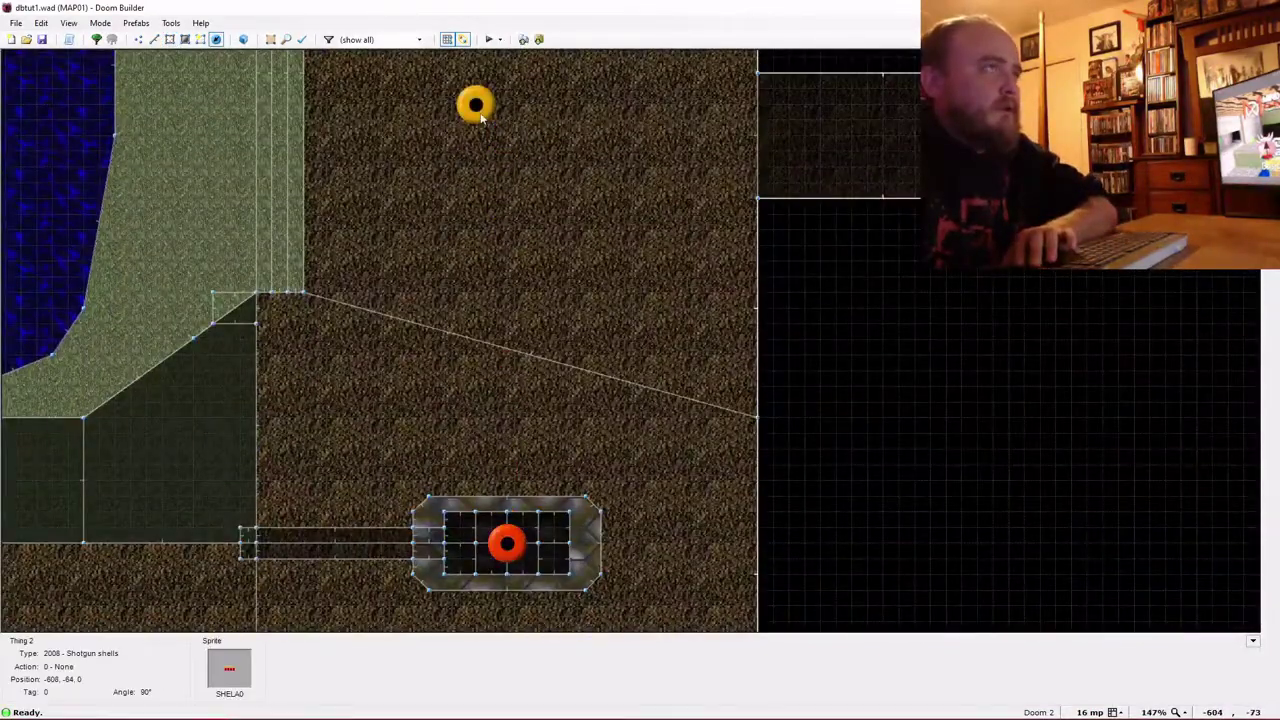
{"action": "right_click_drag", "start_coordinate": [481, 120], "coordinate": [418, 370]}
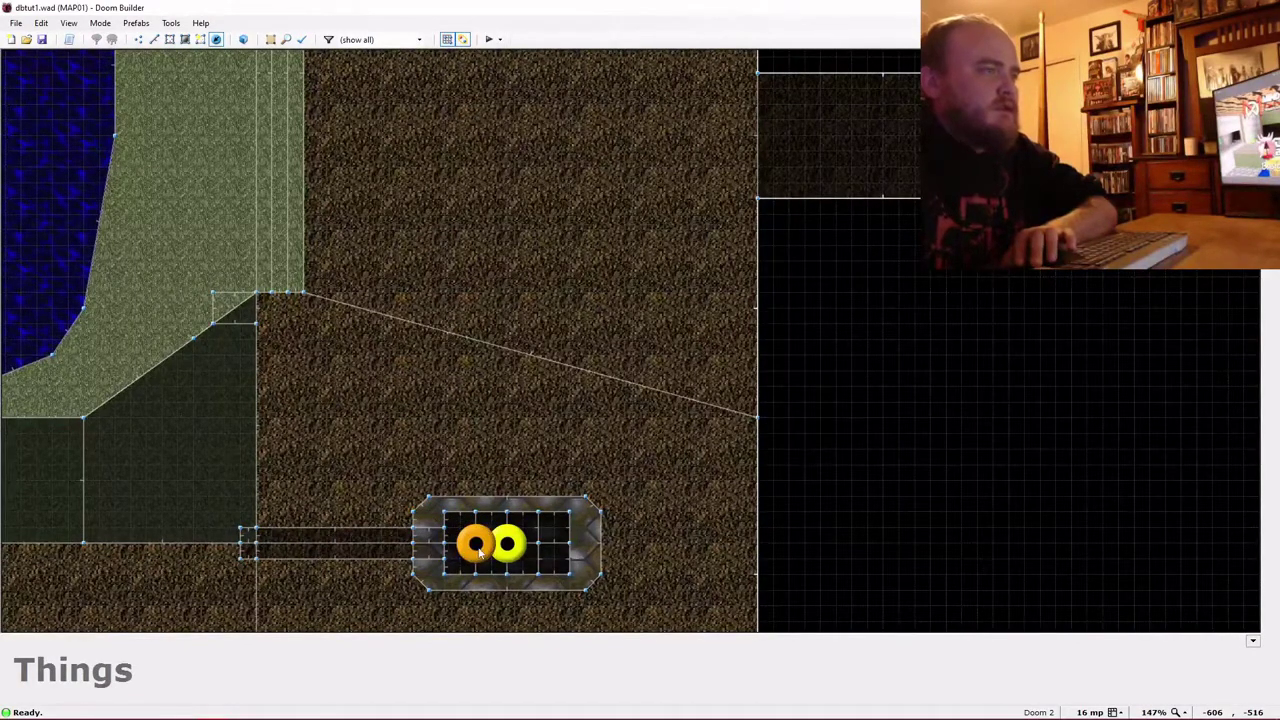
Paste the copied pair of narrow recess sectors into the middle of the courtyard area.
{"action": "key", "text": "ctrl+v"}
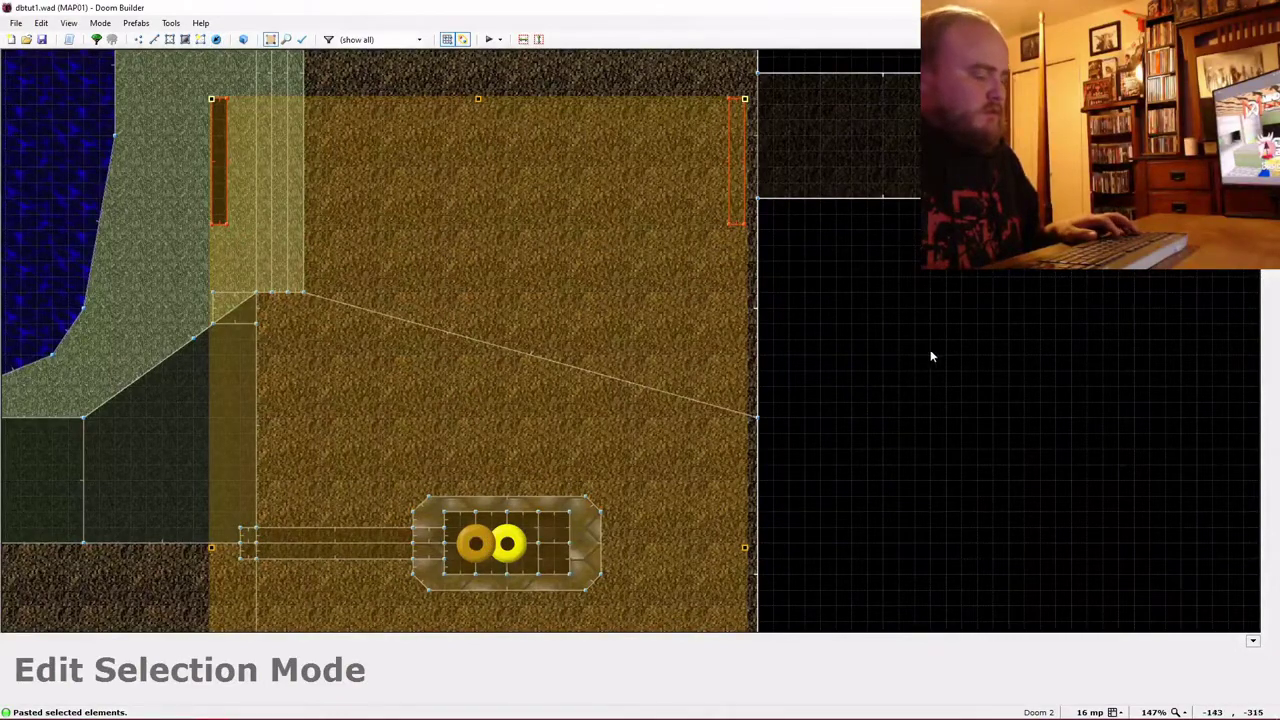
{"action": "key", "text": "Return"}
{"action": "scroll", "coordinate": [548, 488], "scroll_direction": "down", "scroll_amount": 4}
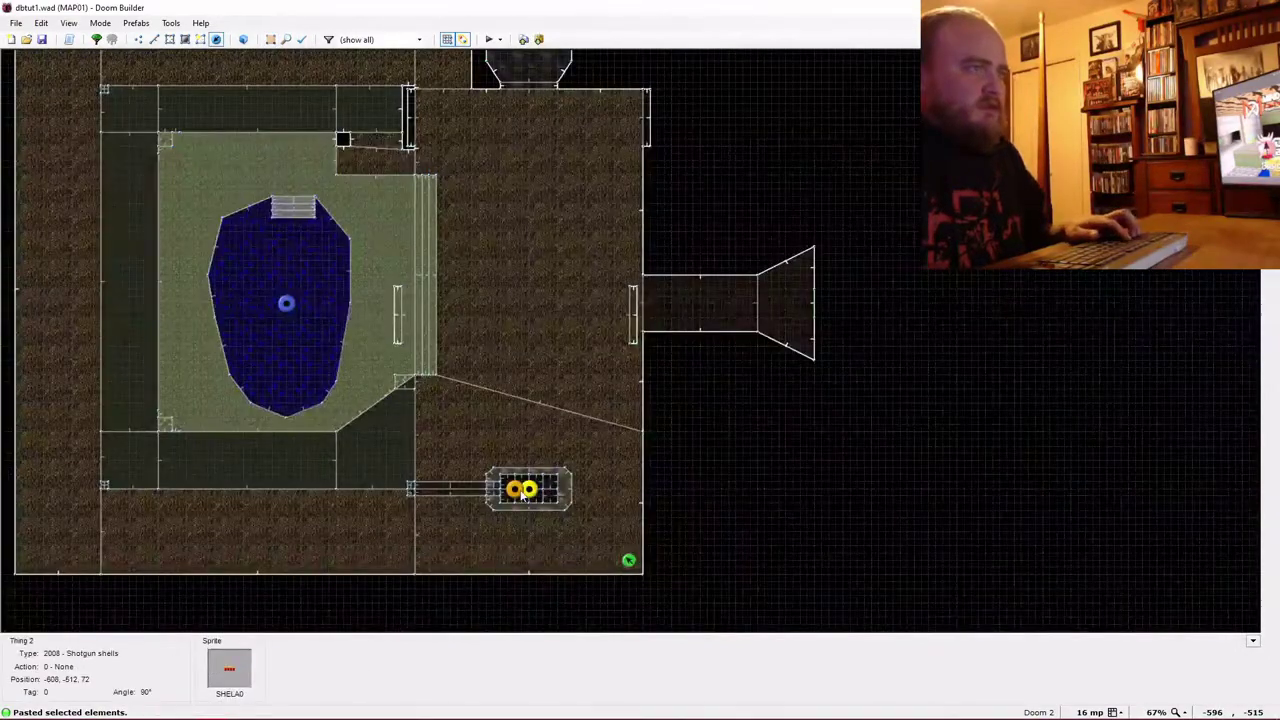
Paste a copy of the shotgun shells onto the block on the other side of the shotgun.
{"action": "scroll", "coordinate": [522, 494], "scroll_direction": "up", "scroll_amount": 3}
{"action": "key", "text": "ctrl+v"}
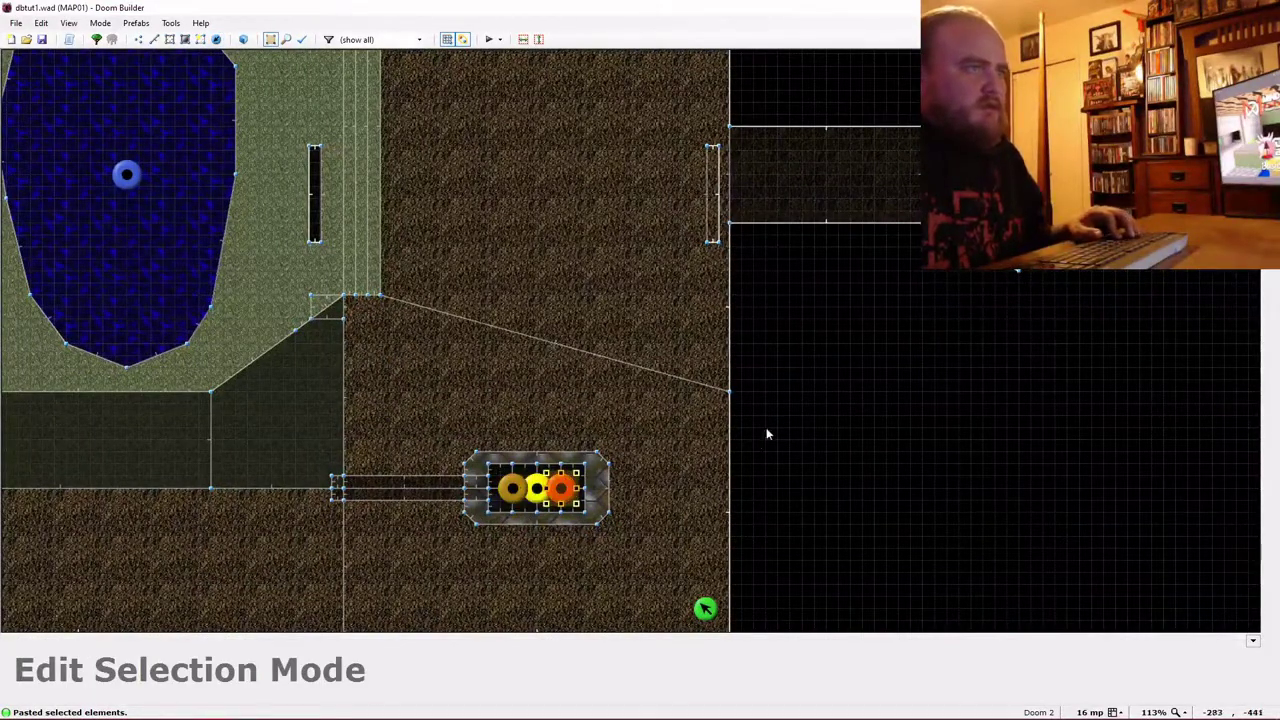
{"action": "key", "text": "Return"}
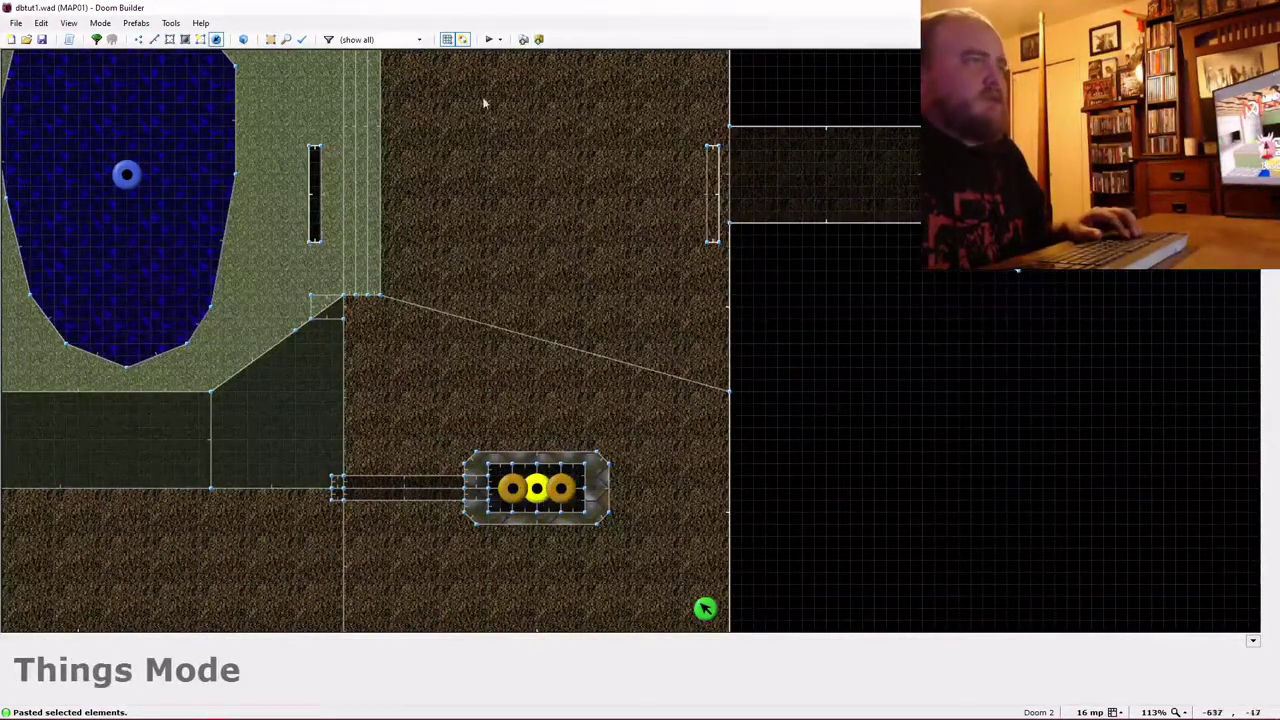
Test the map in game again, walk past the block to the courtyard wall openings, and quit the test.
{"action": "left_click", "coordinate": [490, 41]}
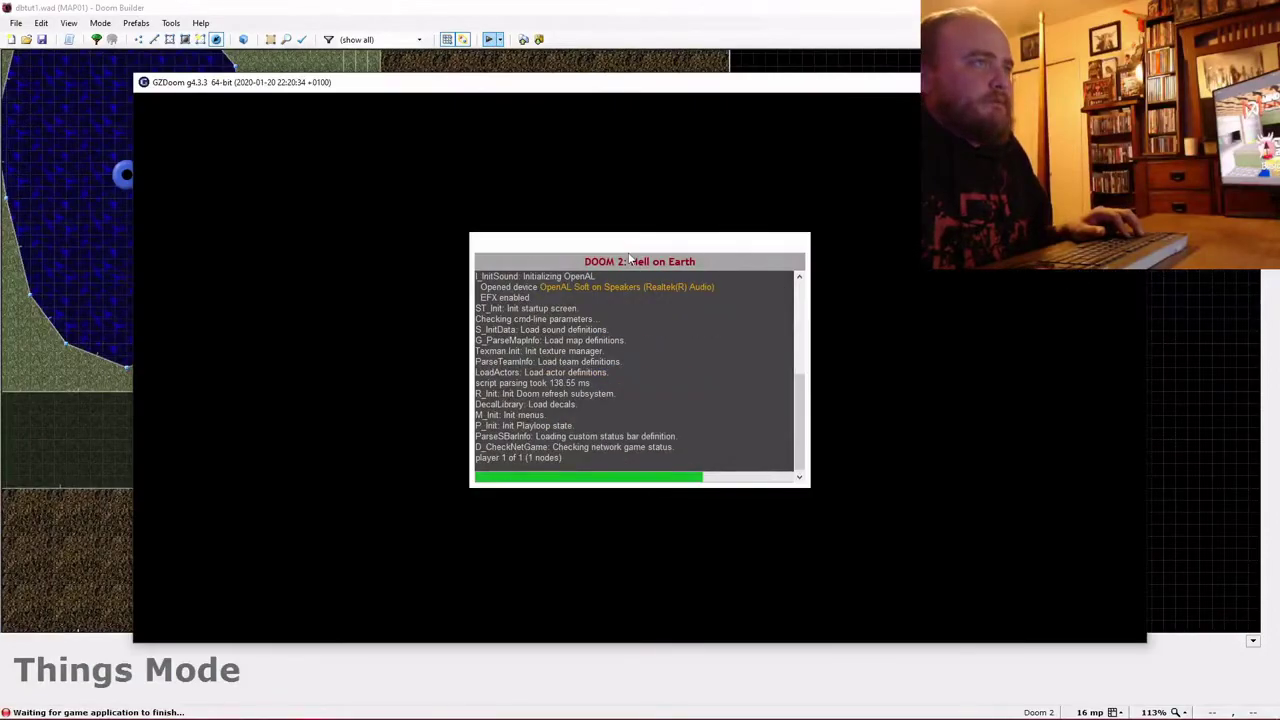
{"action": "key", "text": "w"}
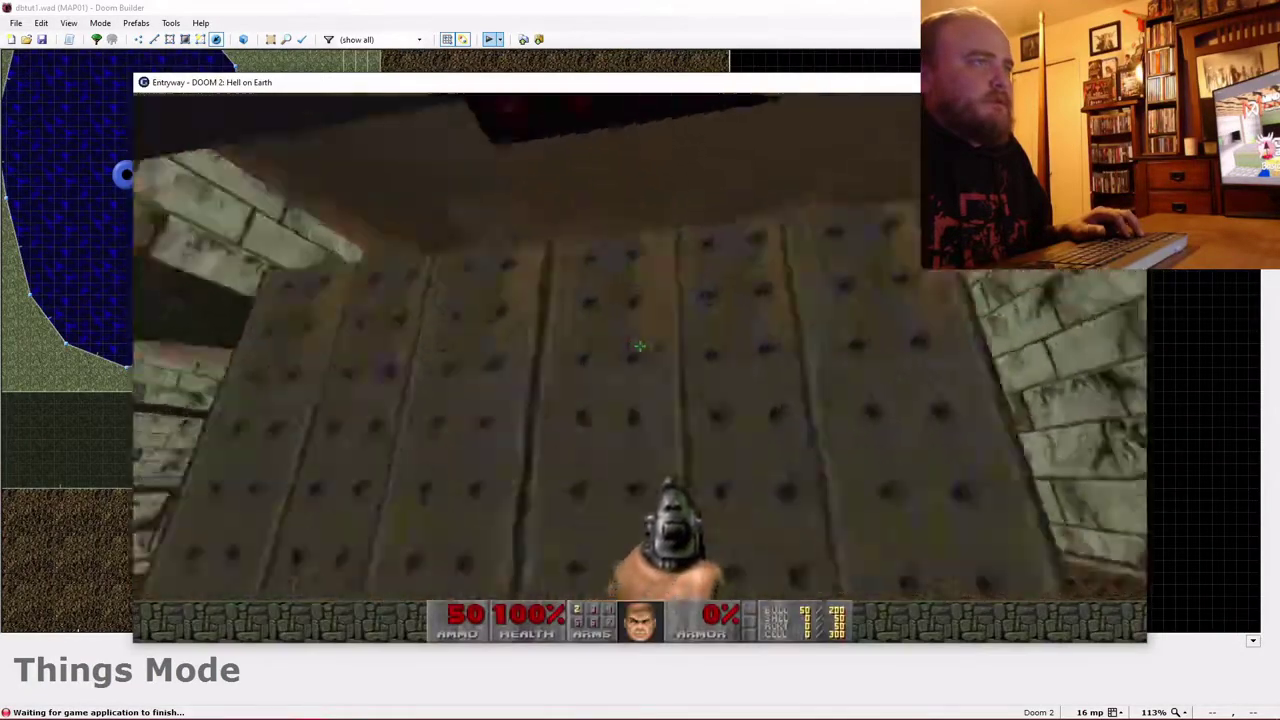
{"action": "key", "text": "w"}
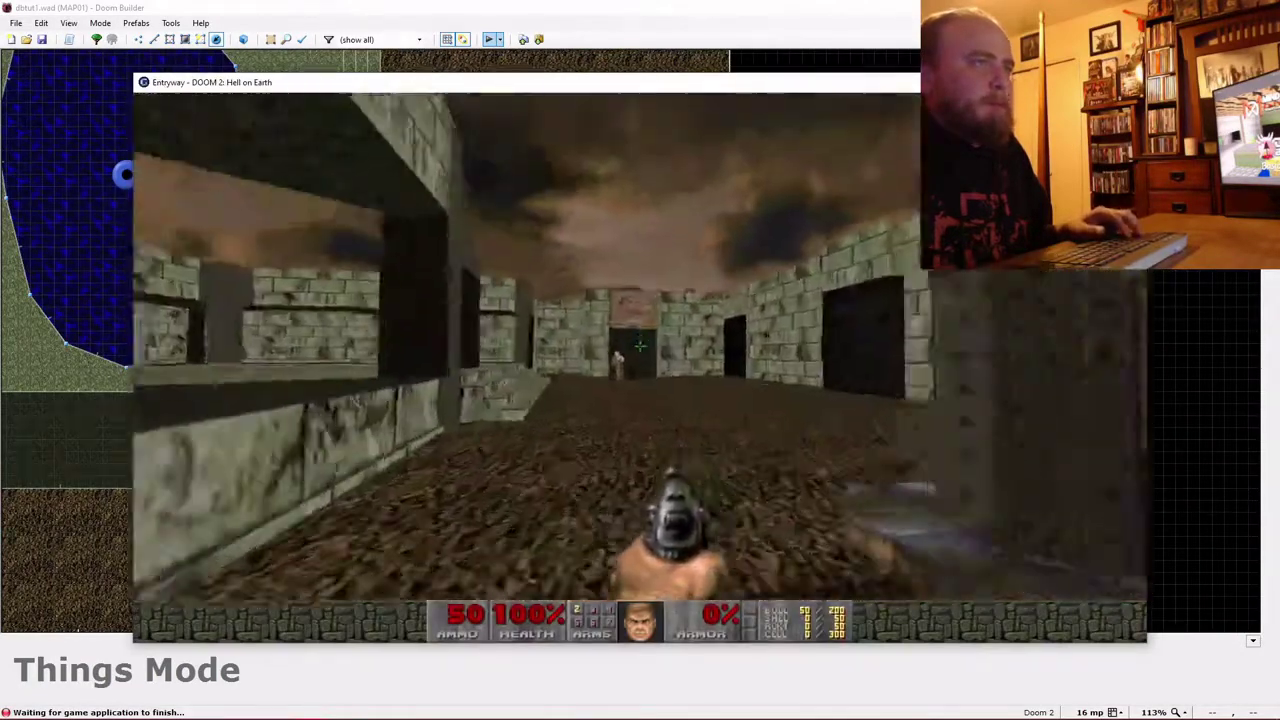
{"action": "key", "text": "w"}
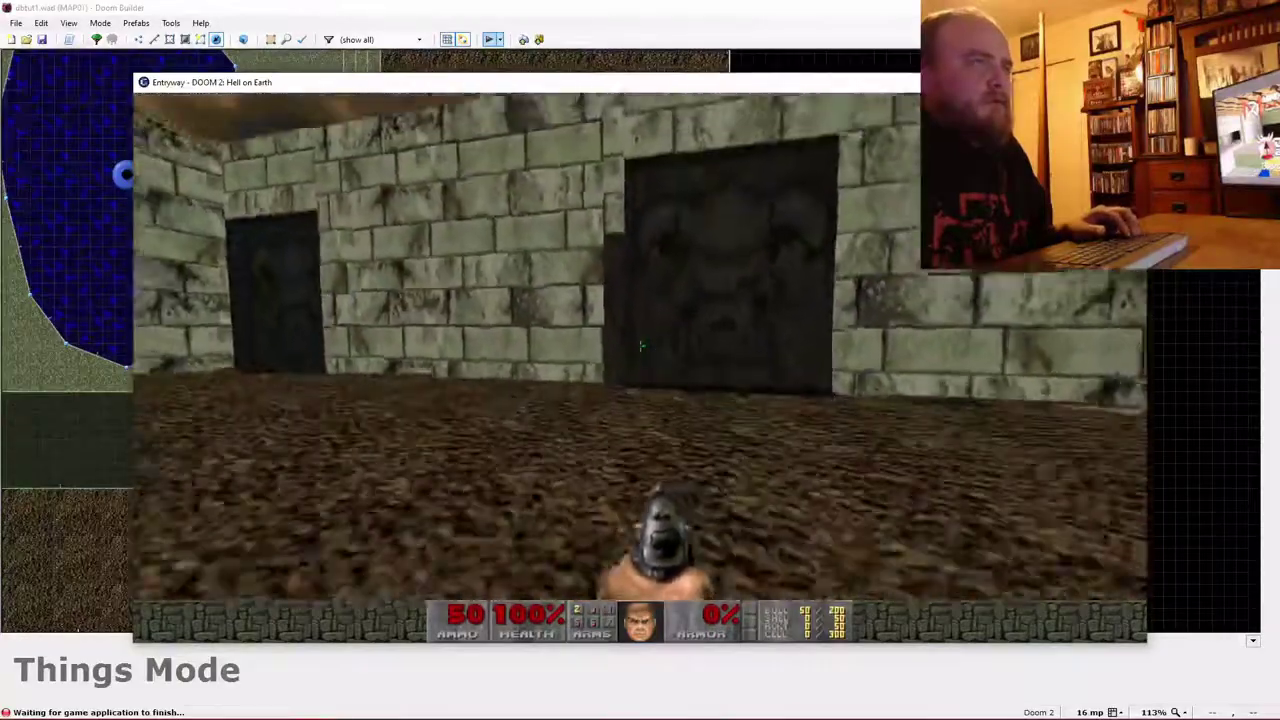
{"action": "key", "text": "s"}
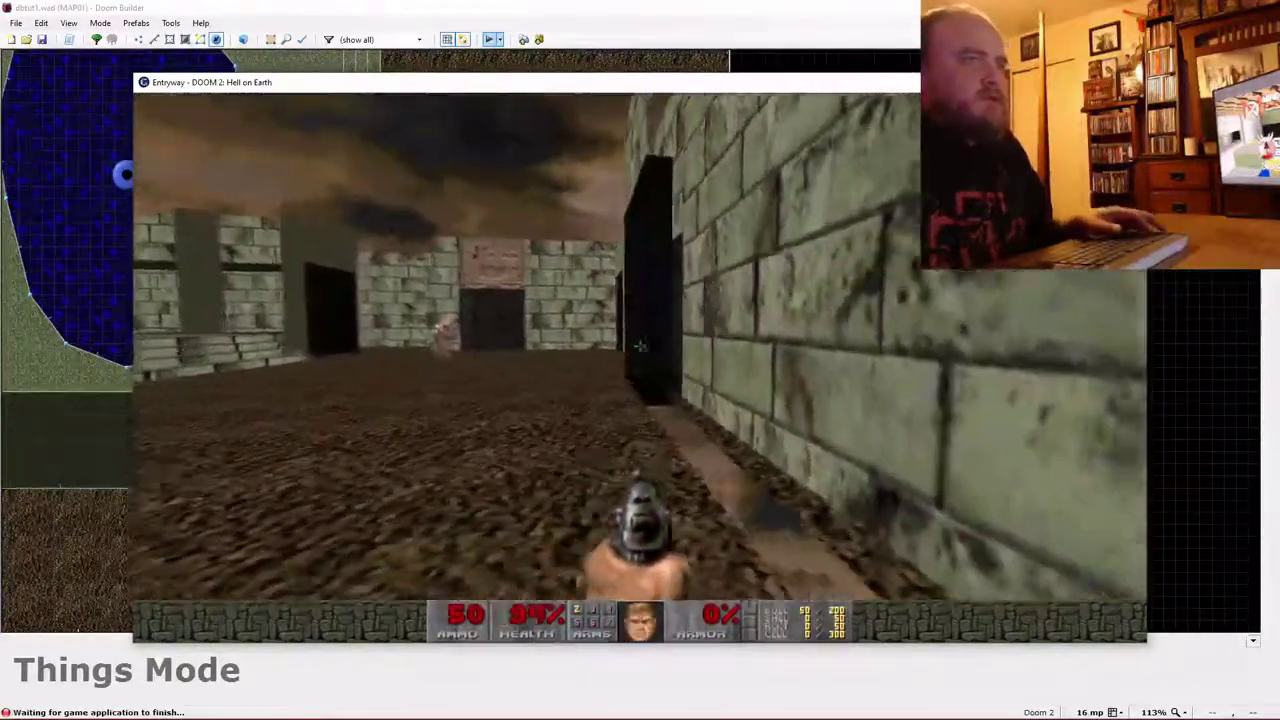
{"action": "key", "text": "s"}
{"action": "key", "text": "Escape"}
{"action": "key", "text": "Return"}
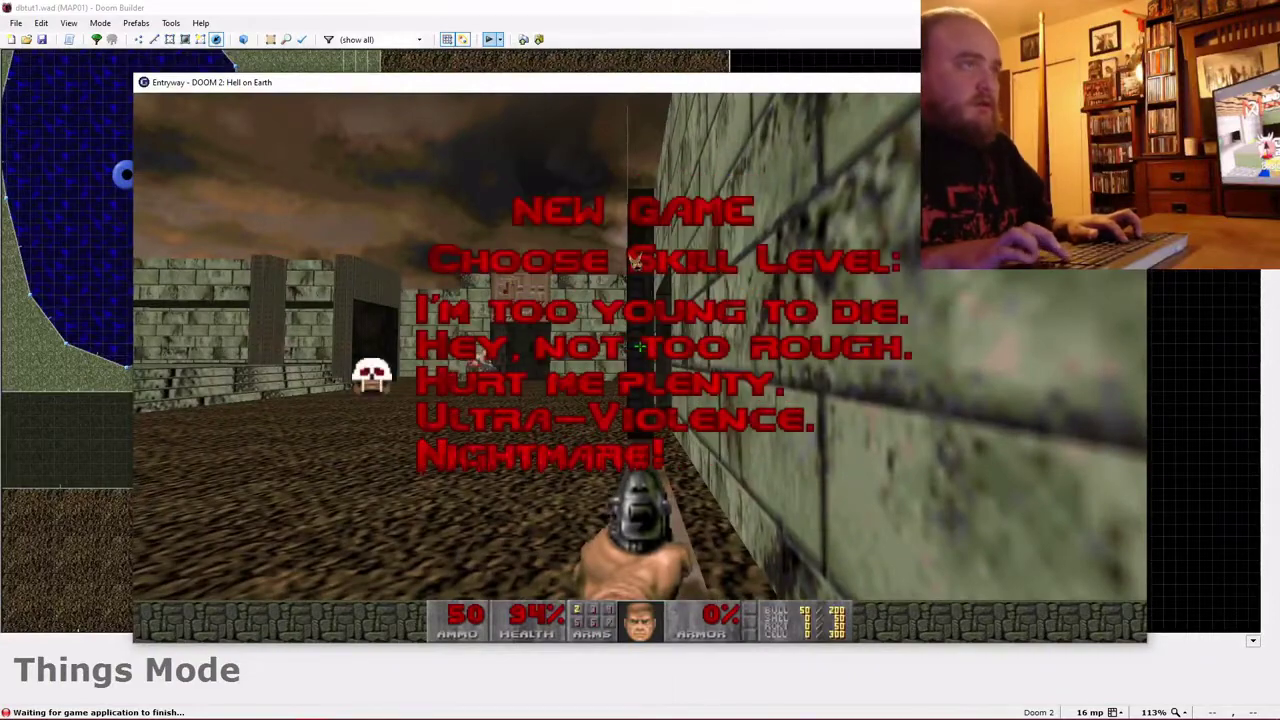
{"action": "key", "text": "Escape"}
{"action": "key", "text": "Up"}
{"action": "key", "text": "Return"}
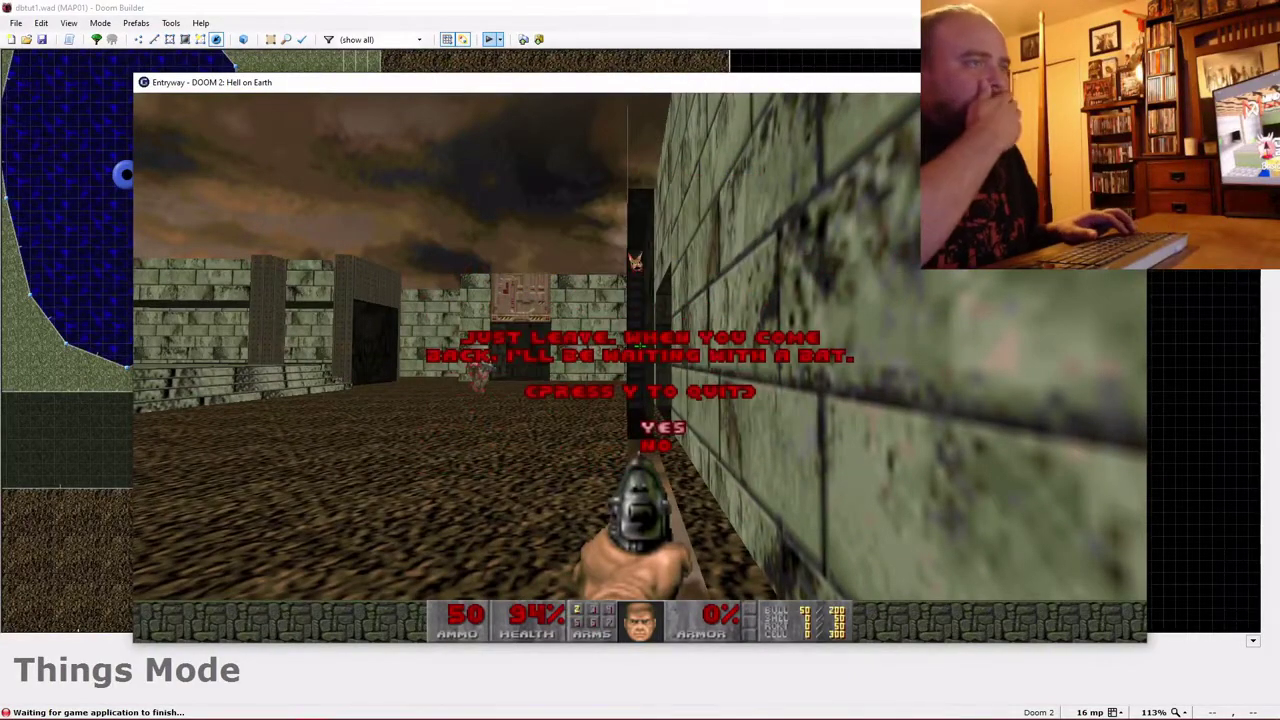
{"action": "key", "text": "y"}
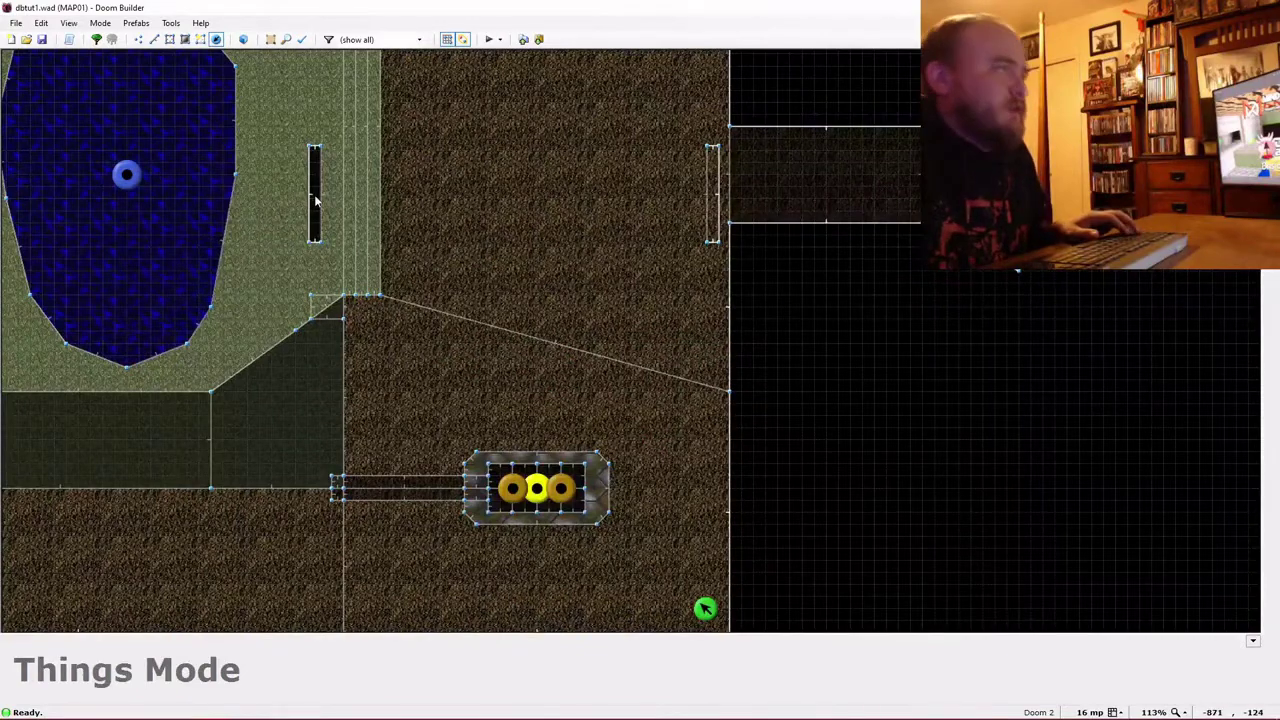
Undo the pasted recess sectors in the courtyard along with the pasted shotgun shells, and check the existing recess sector.
{"action": "scroll", "coordinate": [484, 216], "scroll_direction": "up", "scroll_amount": 2}
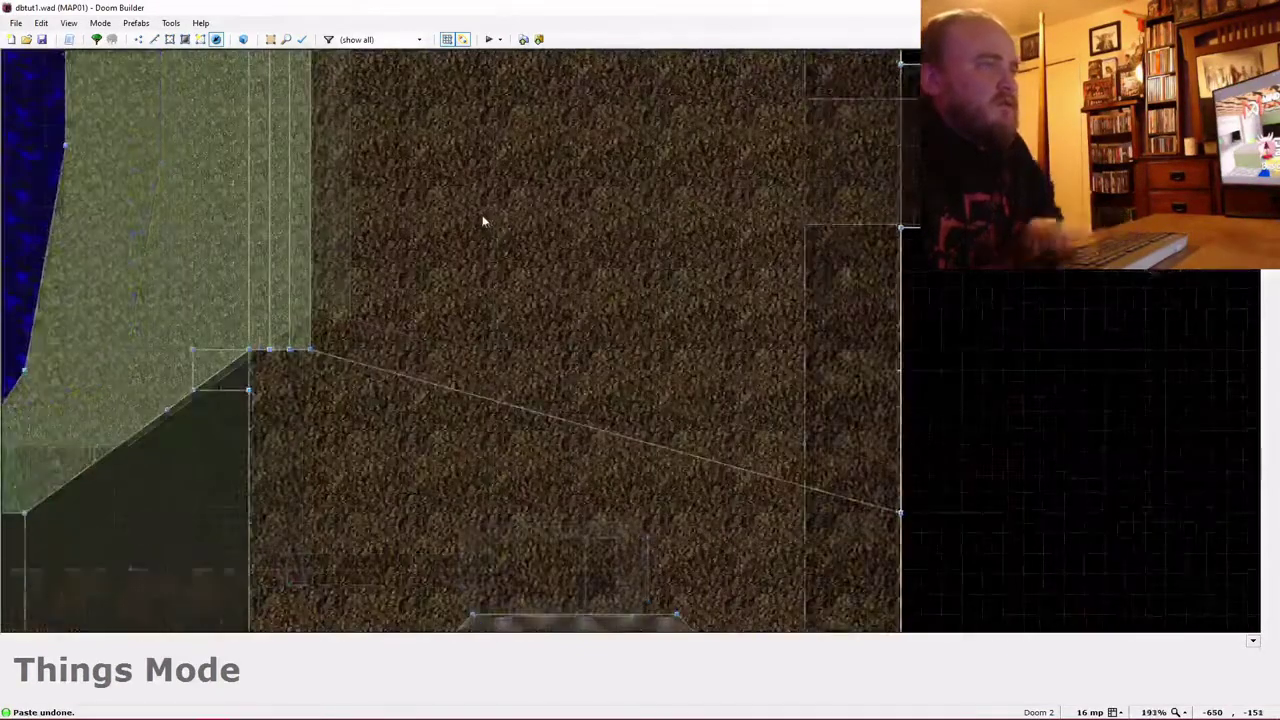
{"action": "scroll", "coordinate": [486, 215], "scroll_direction": "down", "scroll_amount": 3}
{"action": "key", "text": "Up"}
{"action": "key", "text": "Up"}
{"action": "key", "text": "Up"}
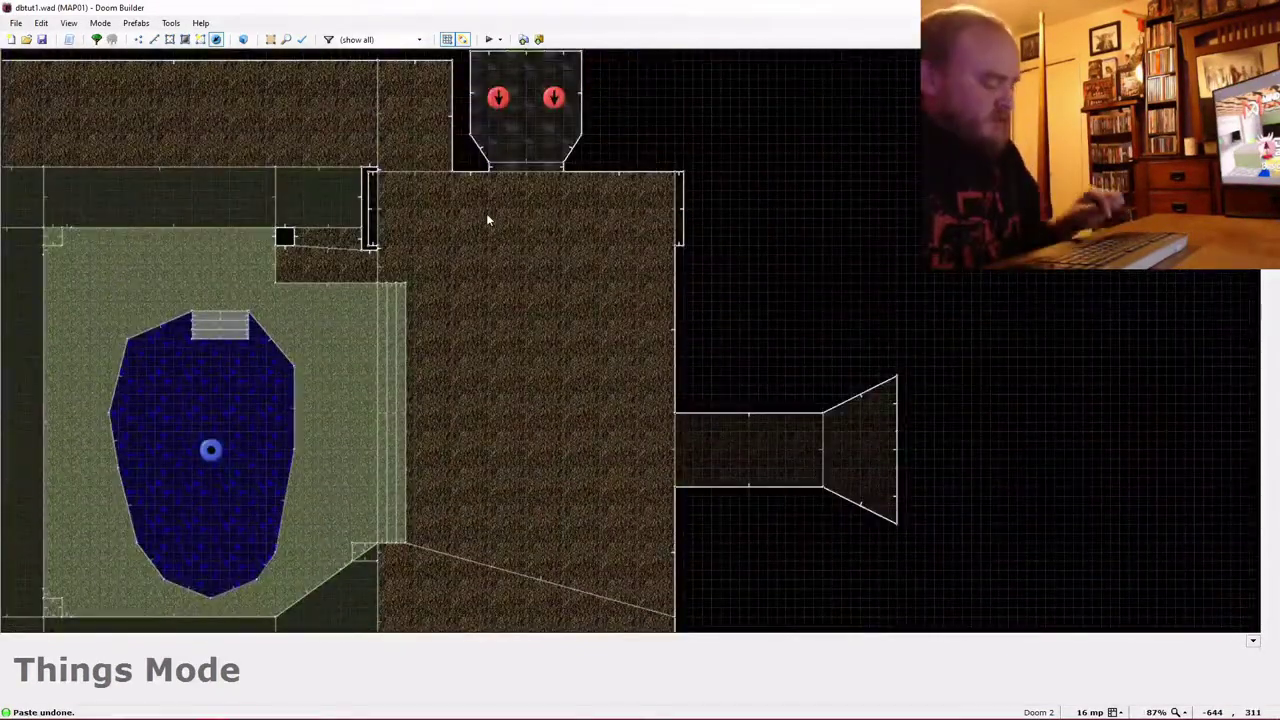
{"action": "key", "text": "s"}
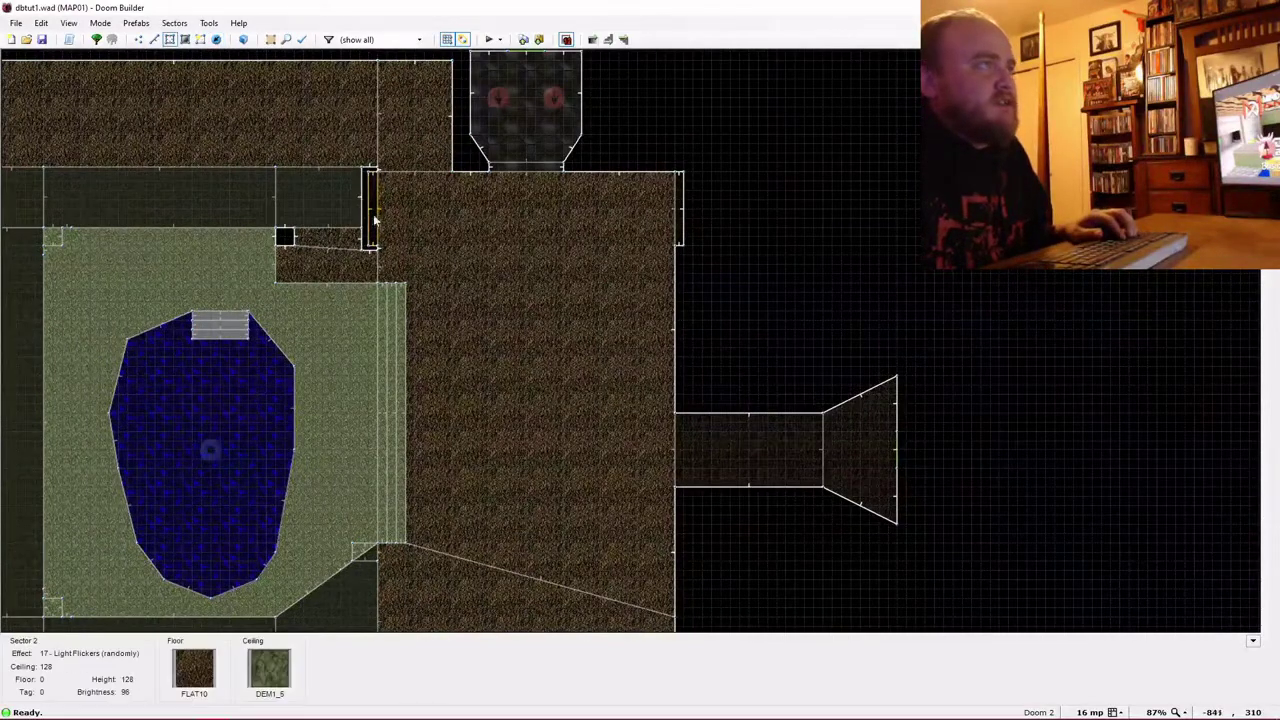
{"action": "scroll", "coordinate": [677, 212], "scroll_direction": "down", "scroll_amount": 3}
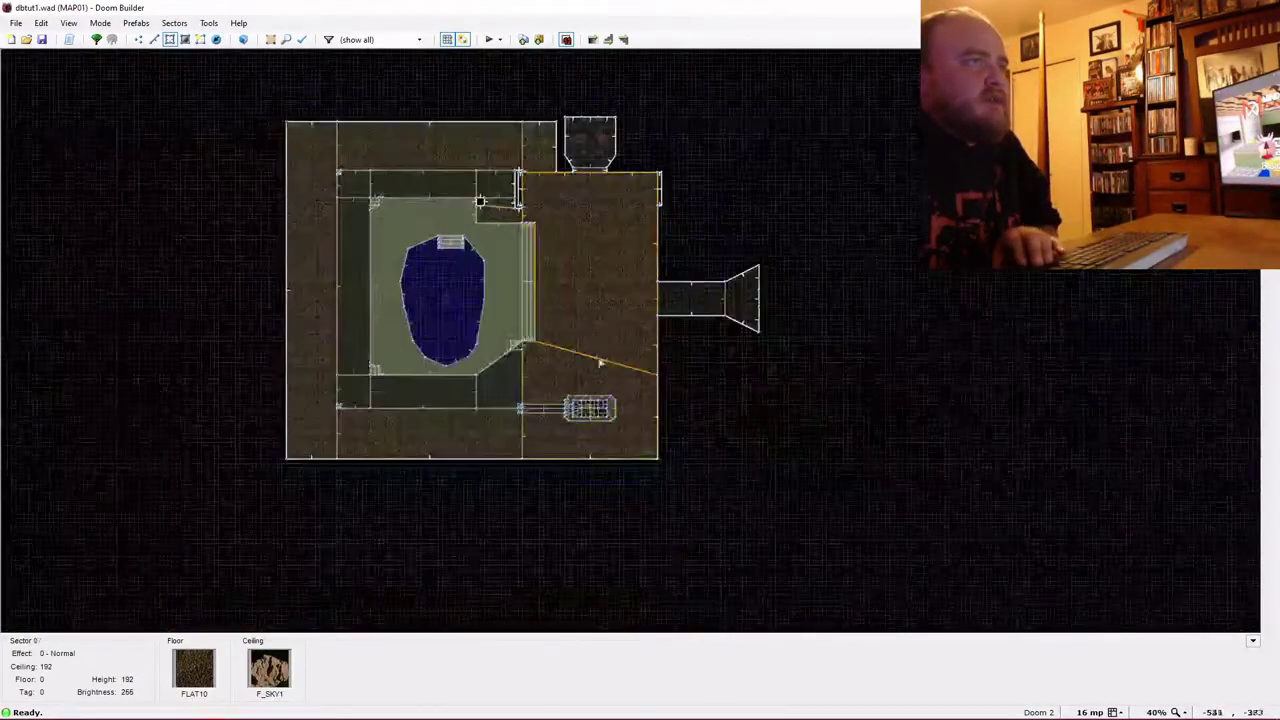
Copy the shotgun shells on the block and paste them on the opposite side of the shotgun.
{"action": "scroll", "coordinate": [575, 425], "scroll_direction": "up", "scroll_amount": 5}
{"action": "key", "text": "t"}
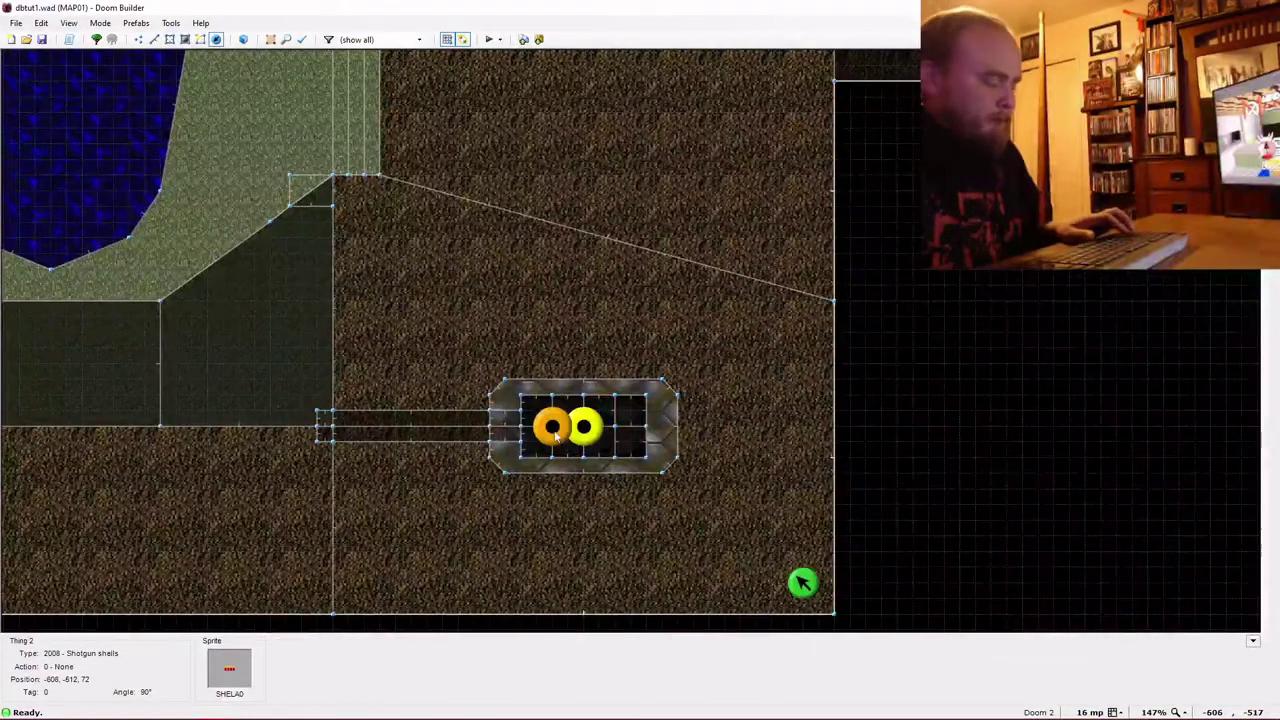
{"action": "key", "text": "ctrl+v"}
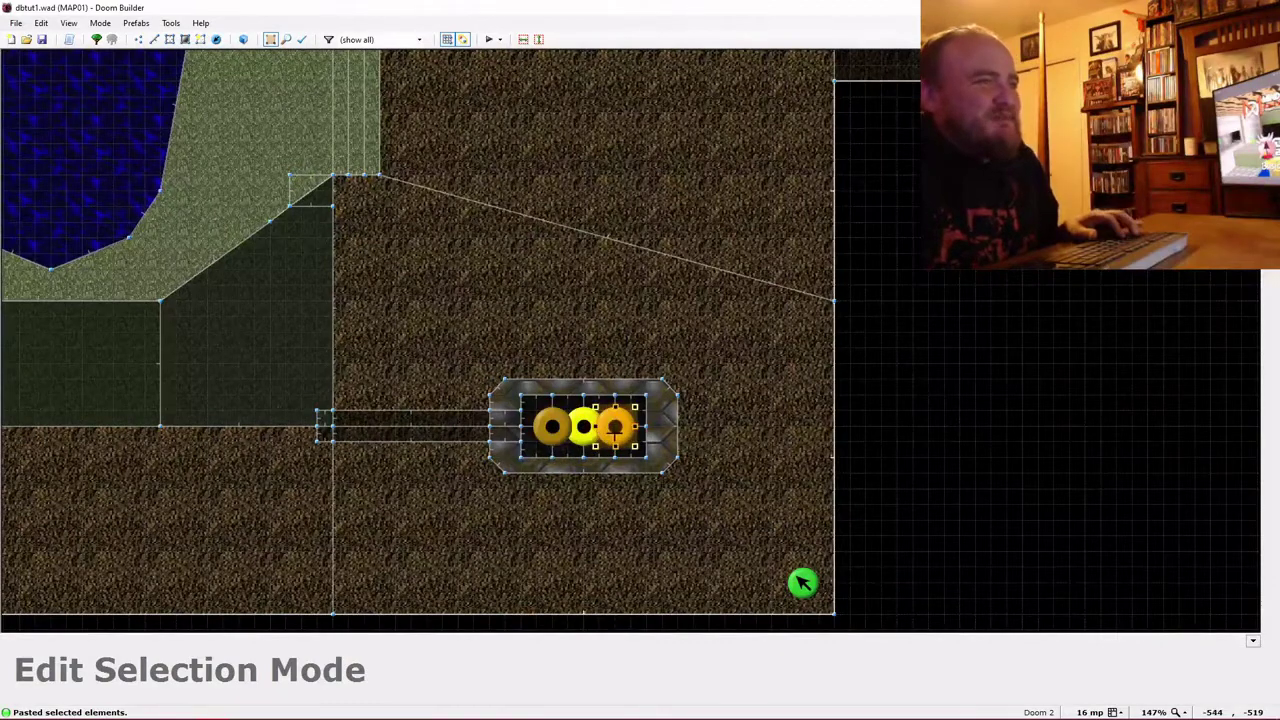
Test the map in game, use the switch at the end of the dark corridor, and collect the shotgun and shells from the lowered block.
{"action": "left_click", "coordinate": [490, 38]}
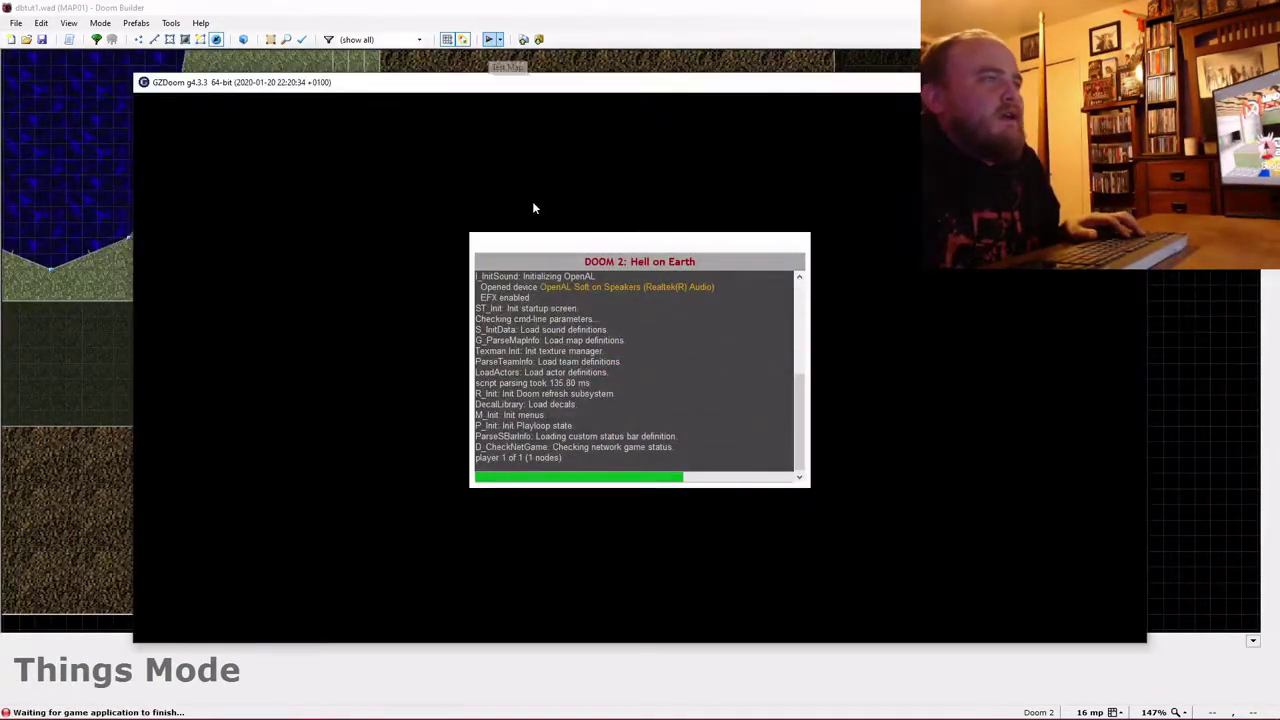
{"action": "key", "text": "Up"}
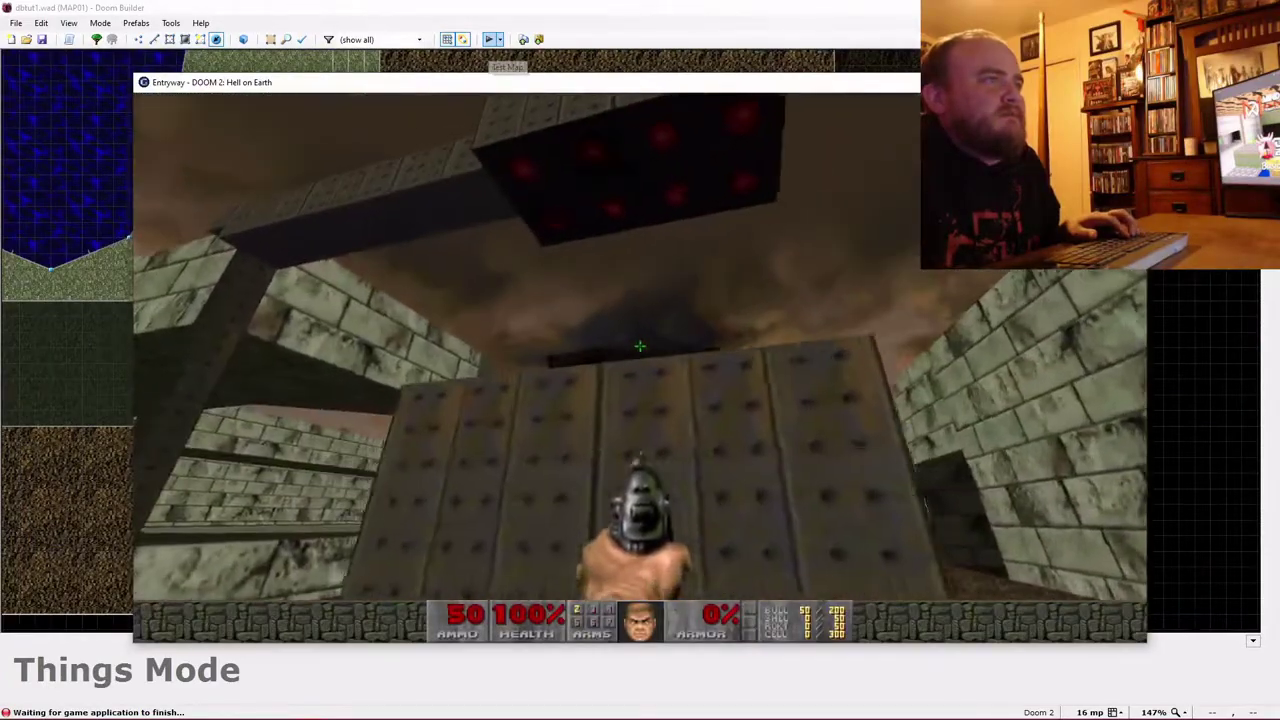
{"action": "key", "text": "Left"}
{"action": "key", "text": "Up"}
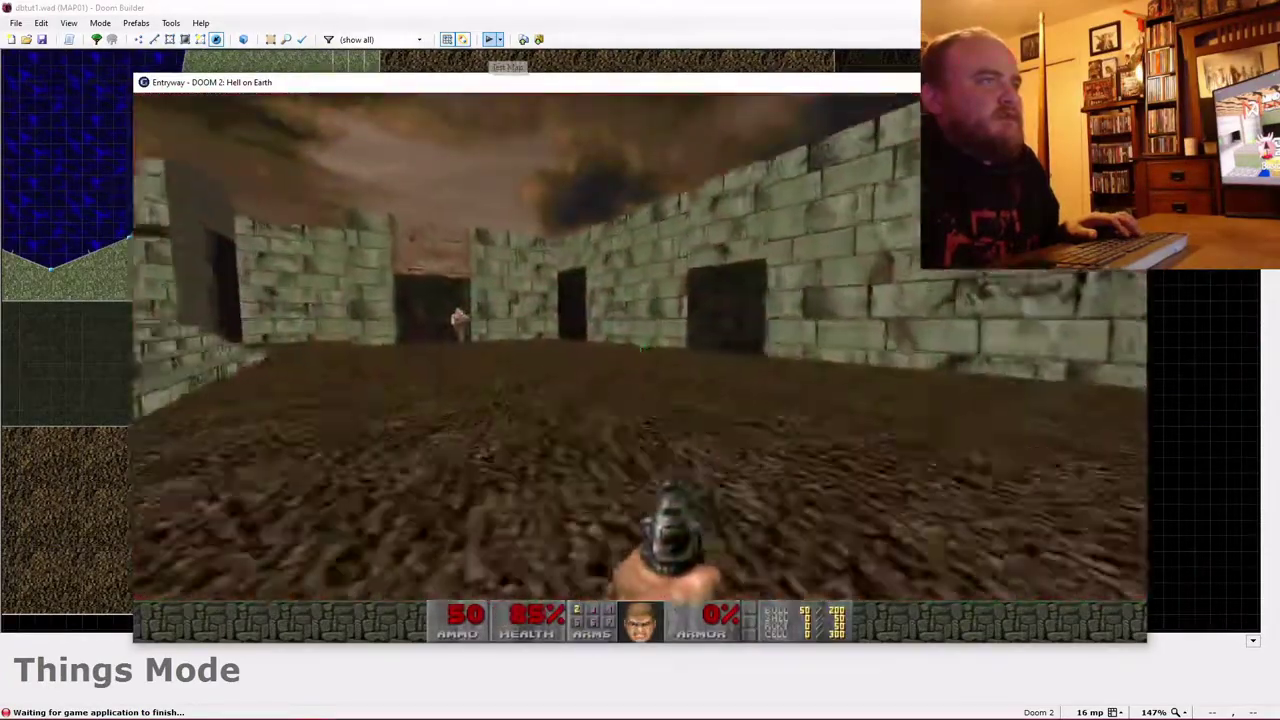
{"action": "key", "text": "Right"}
{"action": "key", "text": "Left"}
{"action": "key", "text": "Up"}
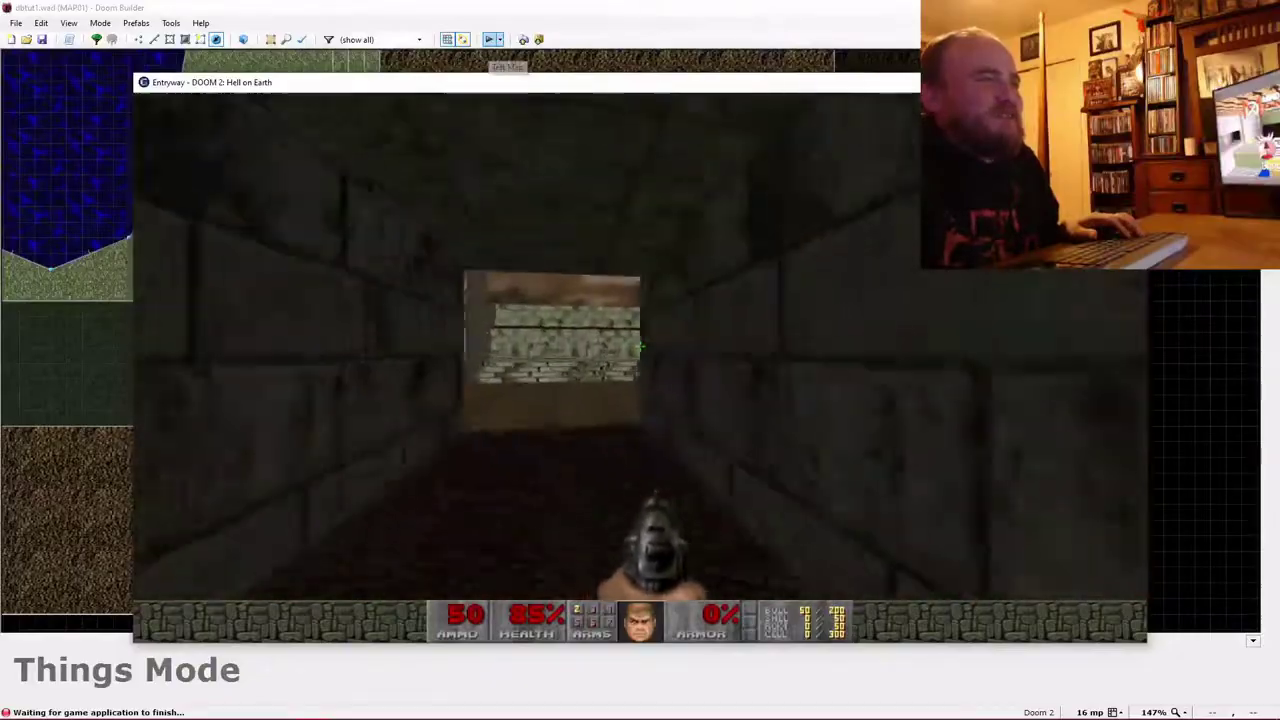
{"action": "key", "text": "Up"}
{"action": "key", "text": "Right"}
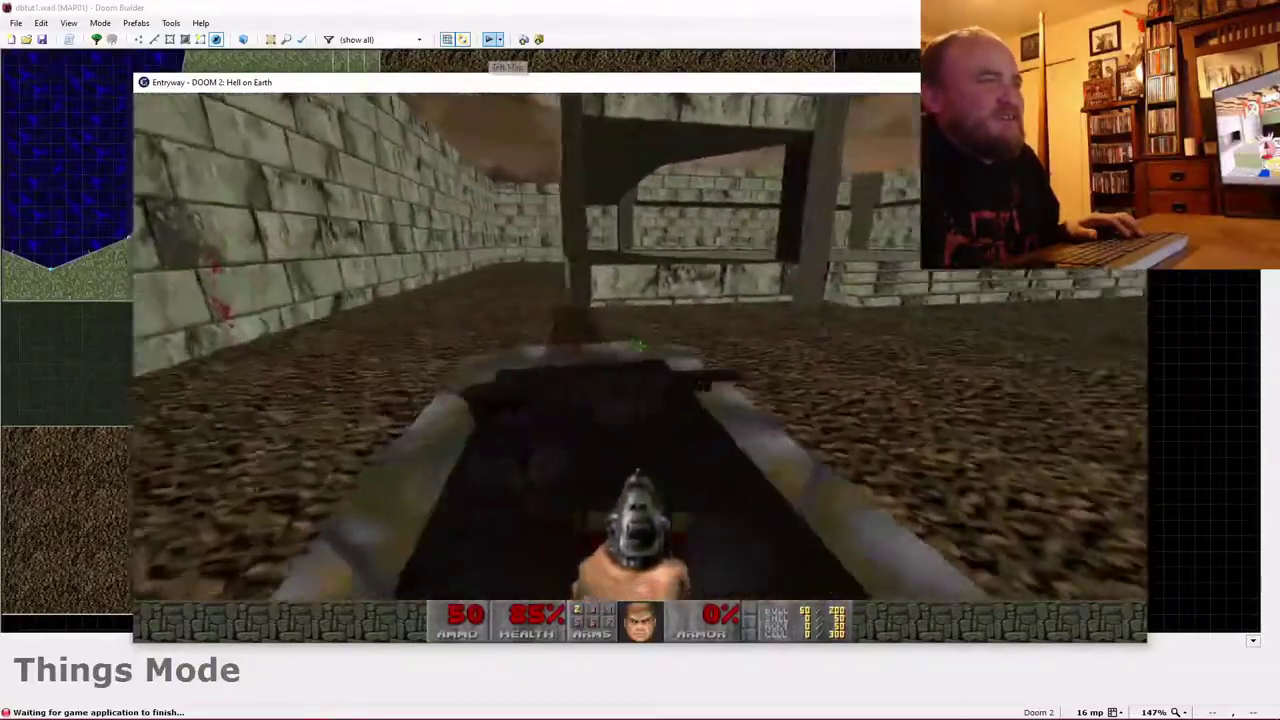
{"action": "key", "text": "ctrl"}
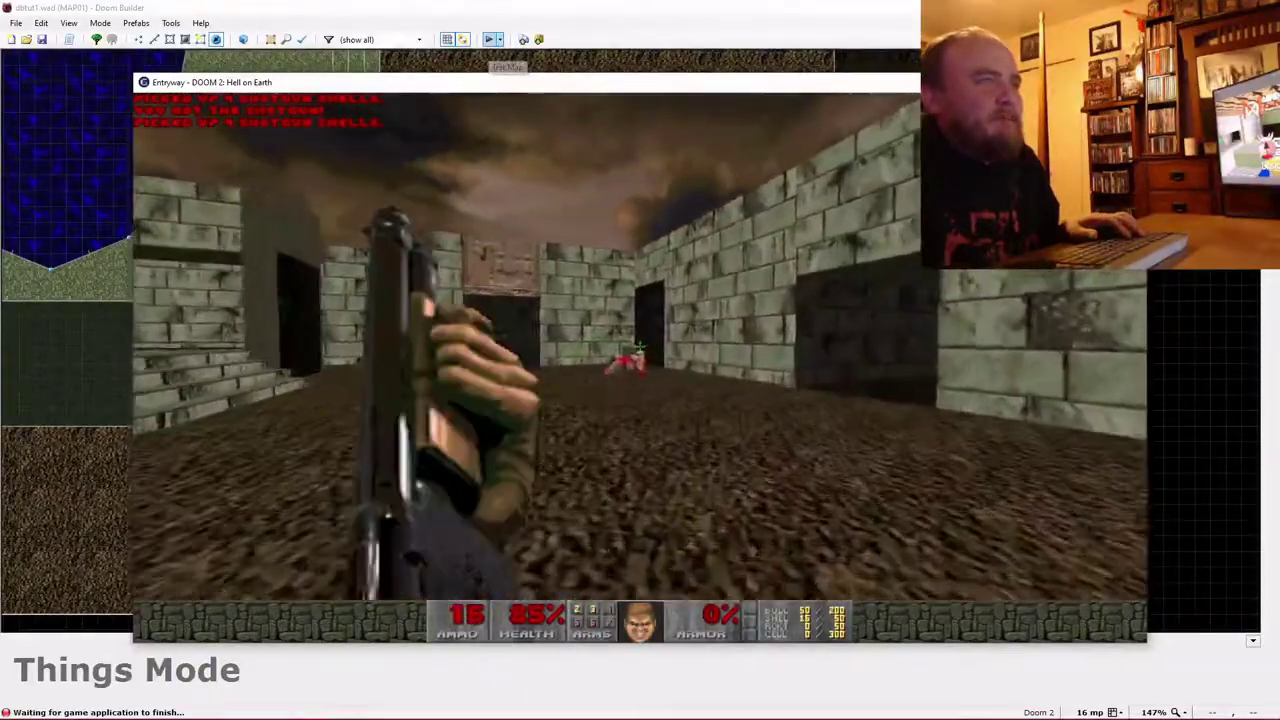
Examine the dark corridor opening and the demon-face recess in the courtyard wall, and quit the game test.
{"action": "key", "text": "Left"}
{"action": "key", "text": "w"}
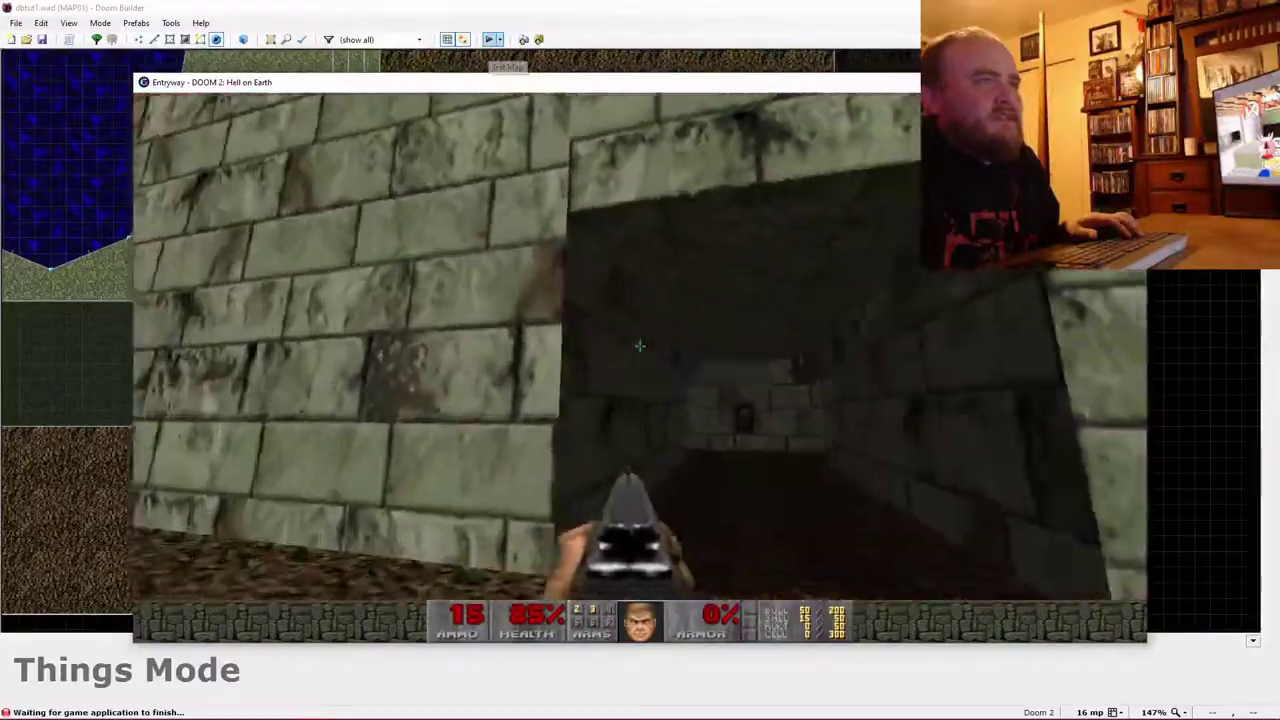
{"action": "key", "text": "Left"}
{"action": "key", "text": "Up"}
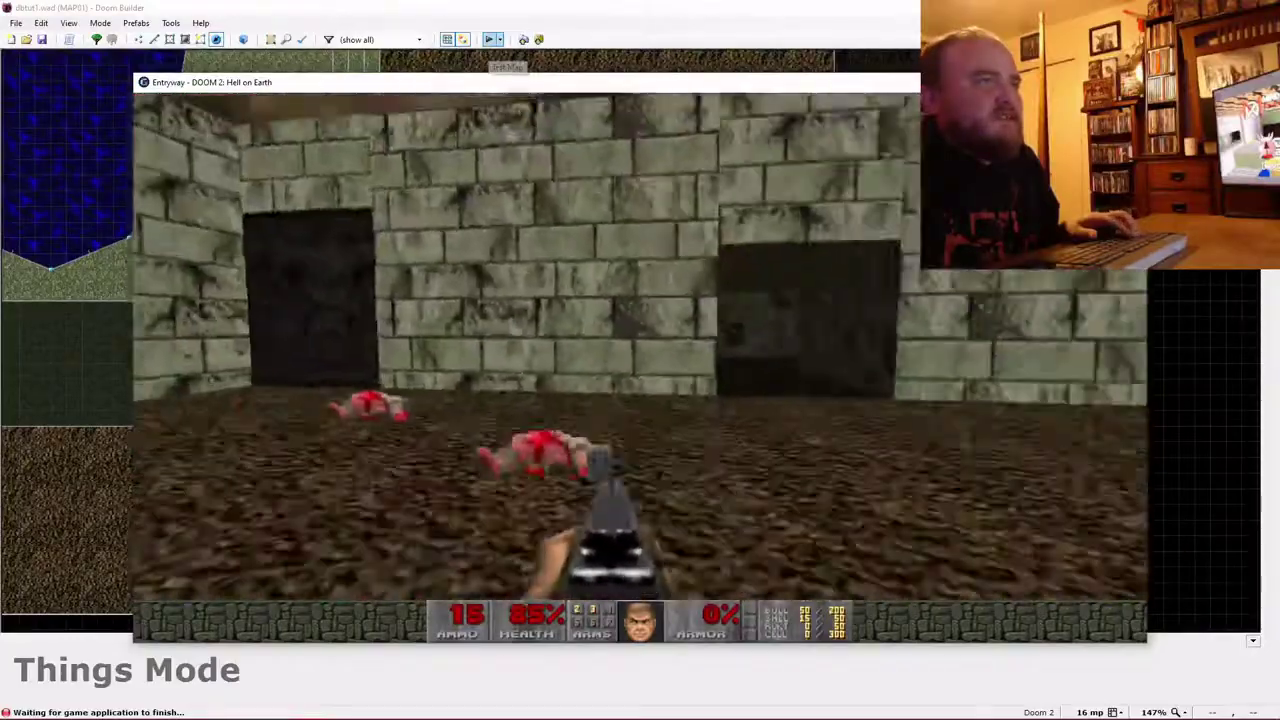
{"action": "key", "text": "Down"}
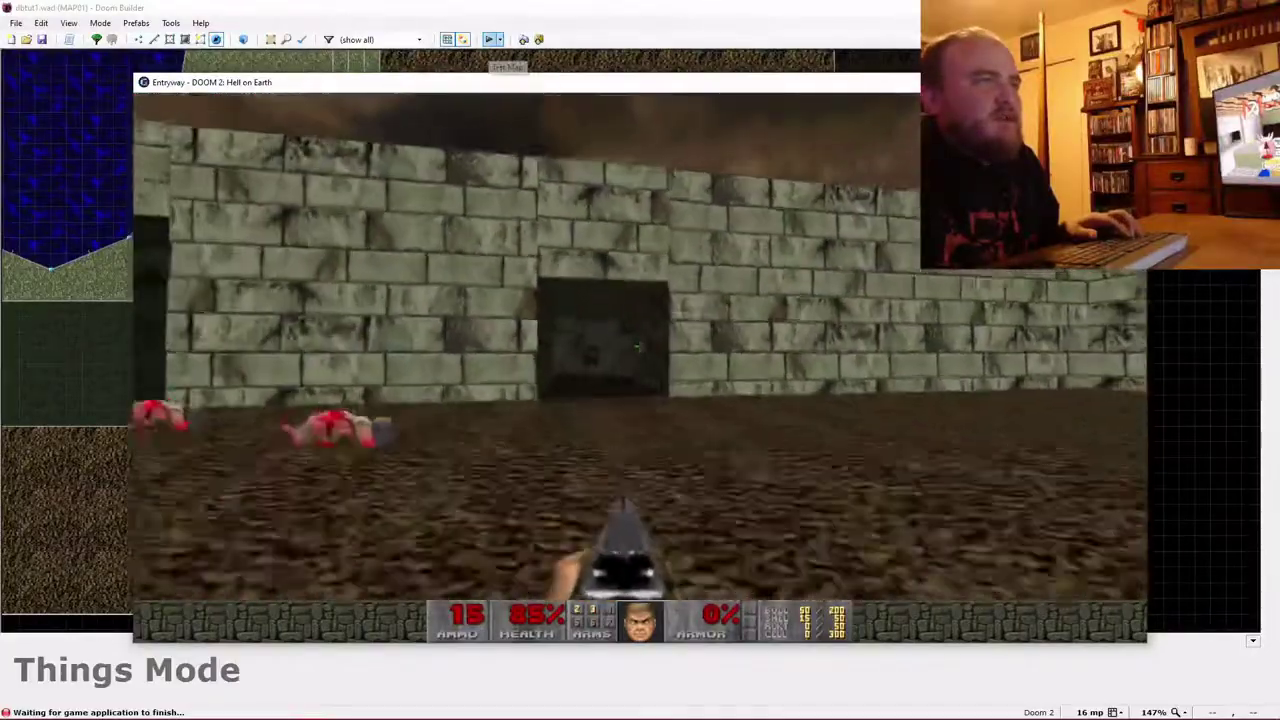
{"action": "key", "text": "Left"}
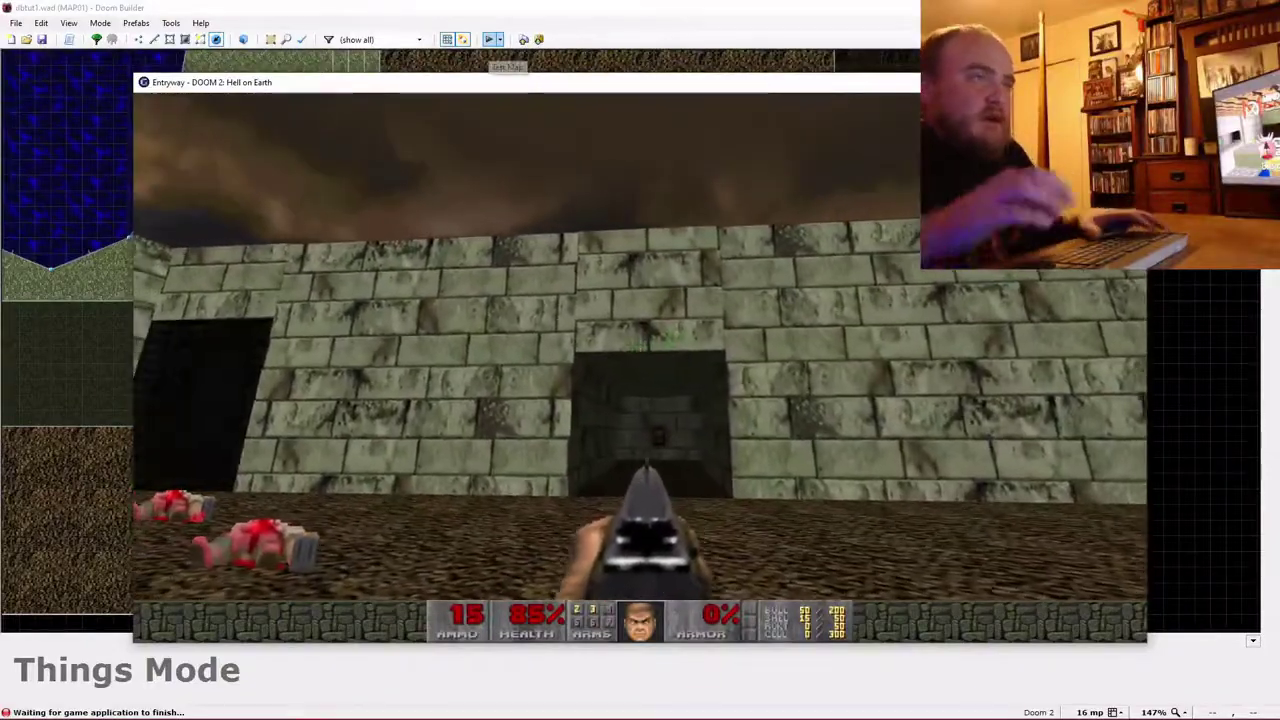
{"action": "key", "text": "Escape"}
{"action": "key", "text": "Up"}
{"action": "key", "text": "Return"}
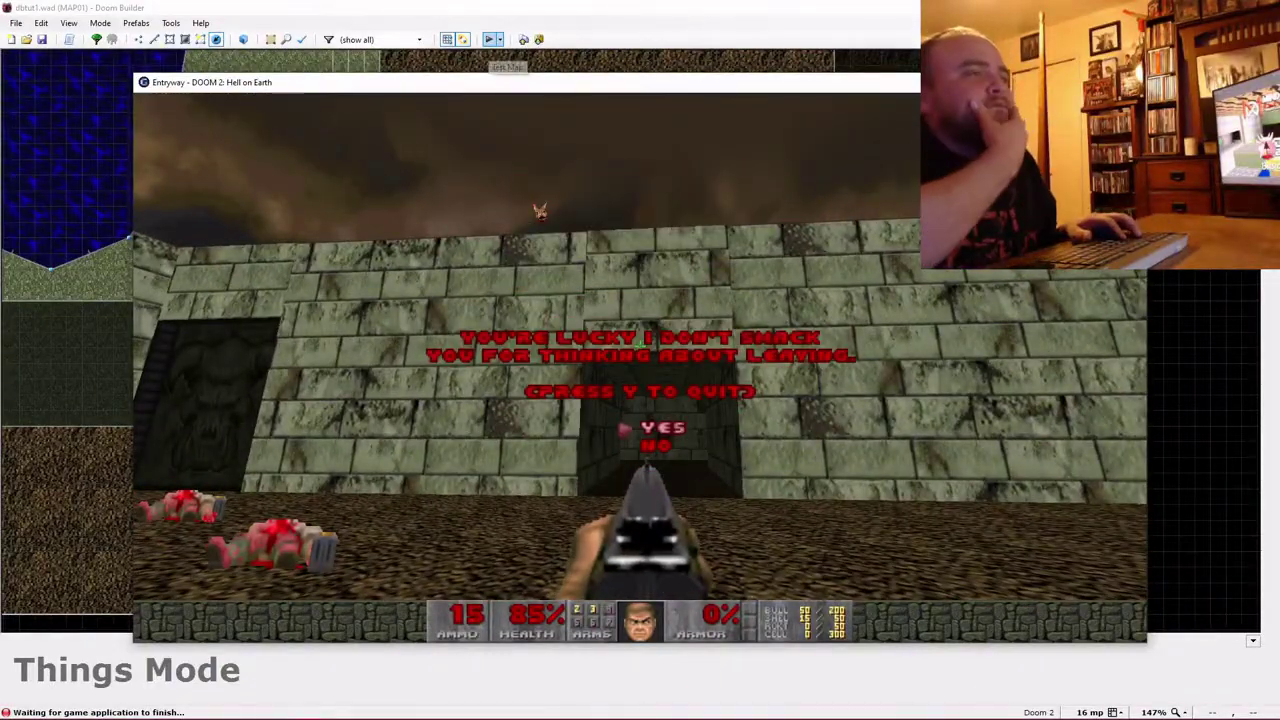
{"action": "key", "text": "y"}
Draw split points on both side walls of the switch corridor, 32 units in from its courtyard entrance.
{"action": "scroll", "coordinate": [727, 311], "scroll_direction": "down", "scroll_amount": 3}
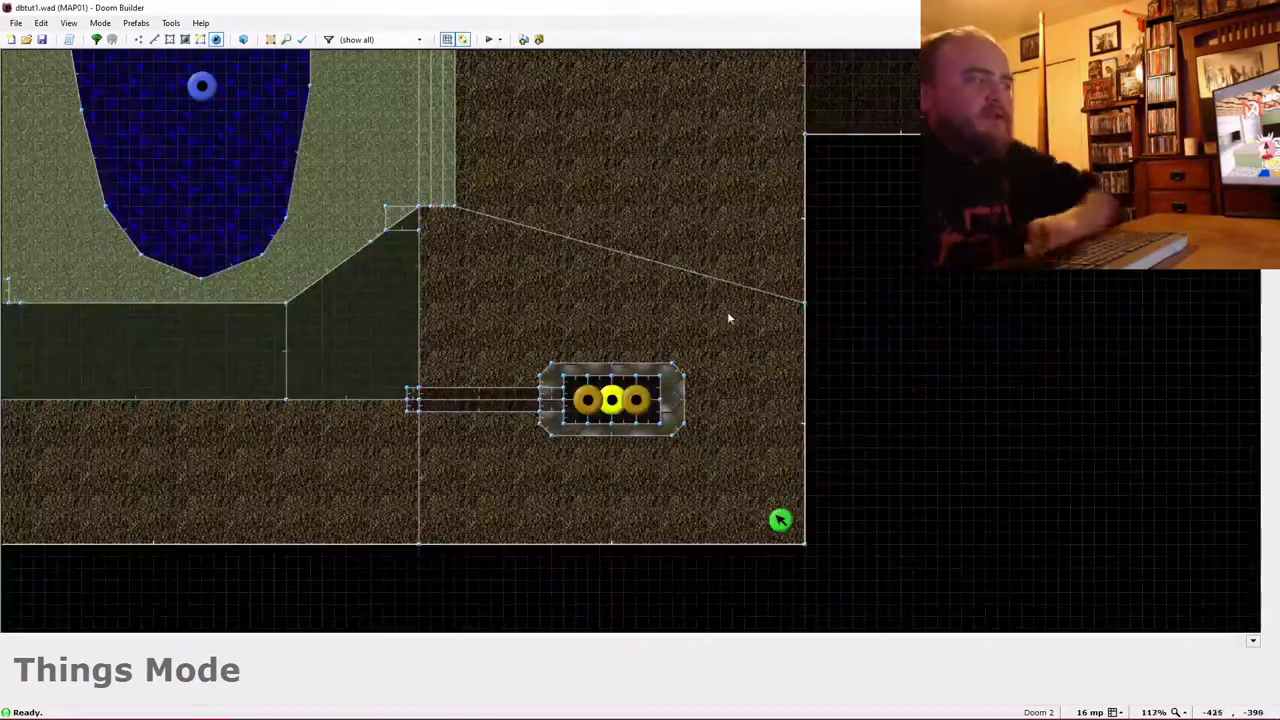
{"action": "key", "text": "Right"}
{"action": "key", "text": "Right"}
{"action": "key", "text": "Right"}
{"action": "key", "text": "Right"}
{"action": "key", "text": "Right"}
{"action": "key", "text": "Up"}
{"action": "key", "text": "Up"}
{"action": "key", "text": "Up"}
{"action": "key", "text": "Up"}
{"action": "scroll", "coordinate": [580, 430], "scroll_direction": "up", "scroll_amount": 3}
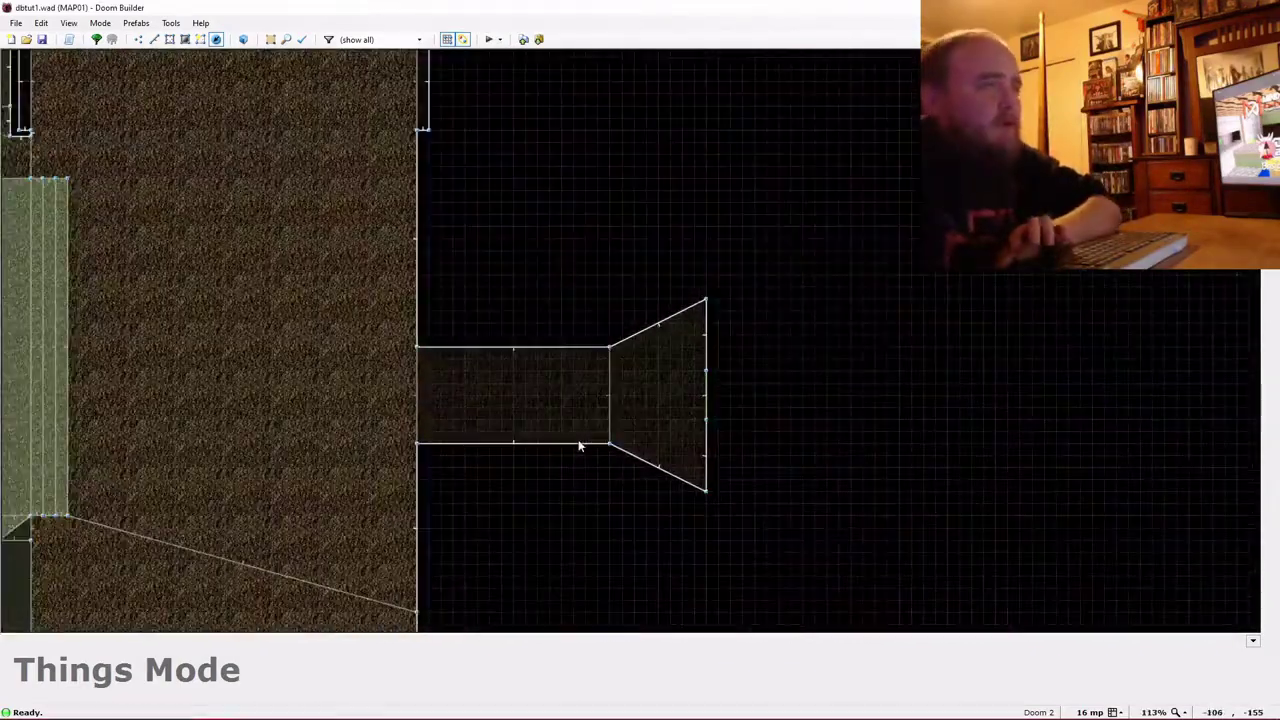
{"action": "scroll", "coordinate": [508, 383], "scroll_direction": "down", "scroll_amount": 1}
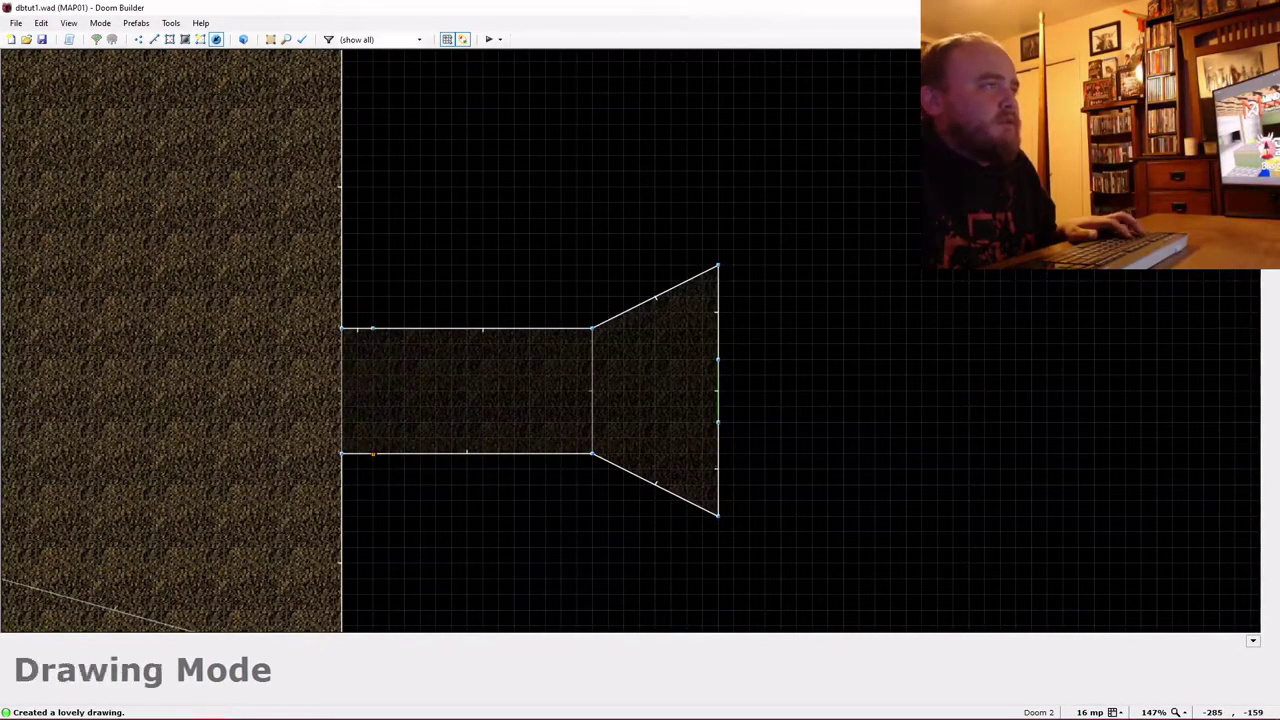
In the 3D view, give the 32-unit wall segment at the corridor entrance the LITE3 middle texture with a horizontal offset of 64.
{"action": "key", "text": "w"}
{"action": "key", "text": "e"}
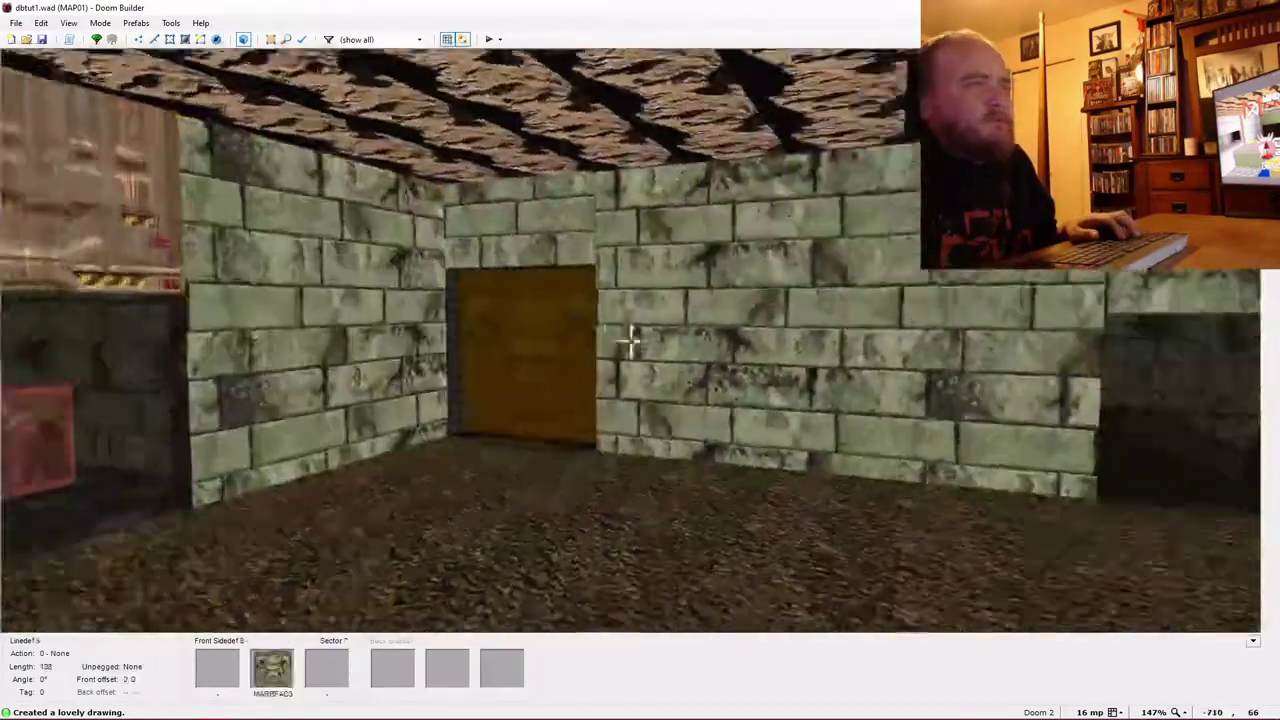
{"action": "key", "text": "w"}
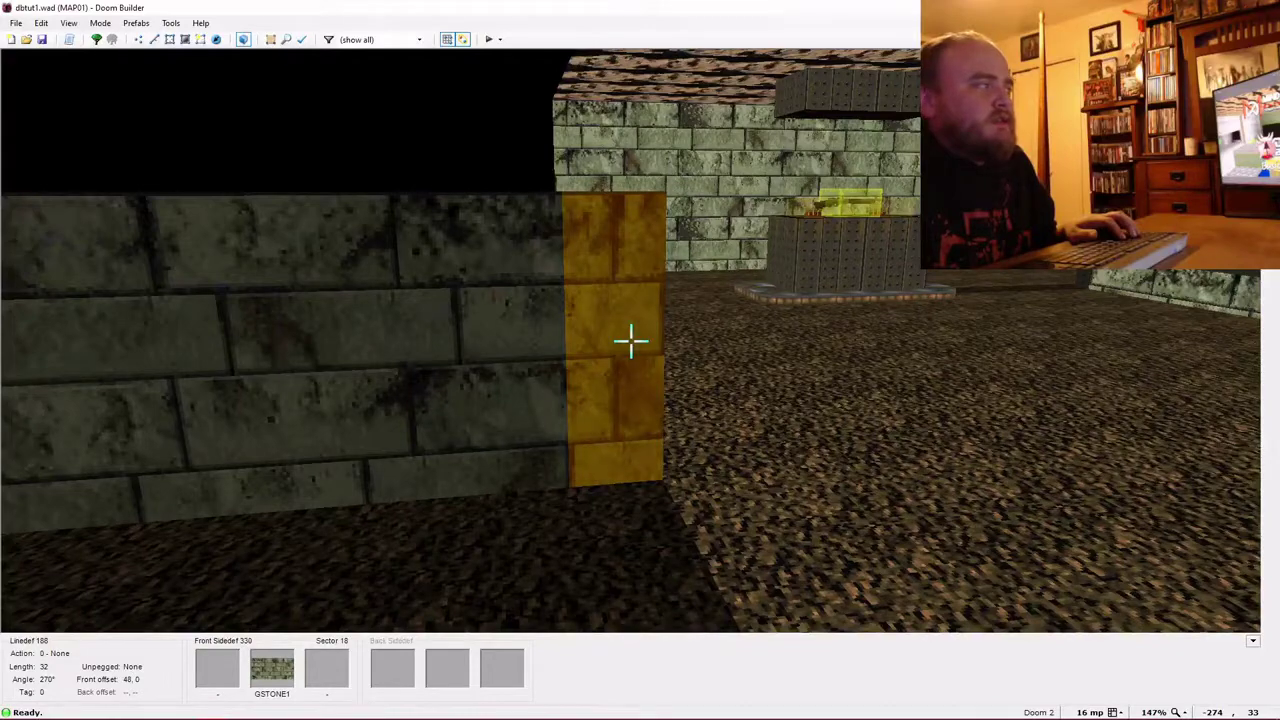
{"action": "right_click", "coordinate": [631, 341]}
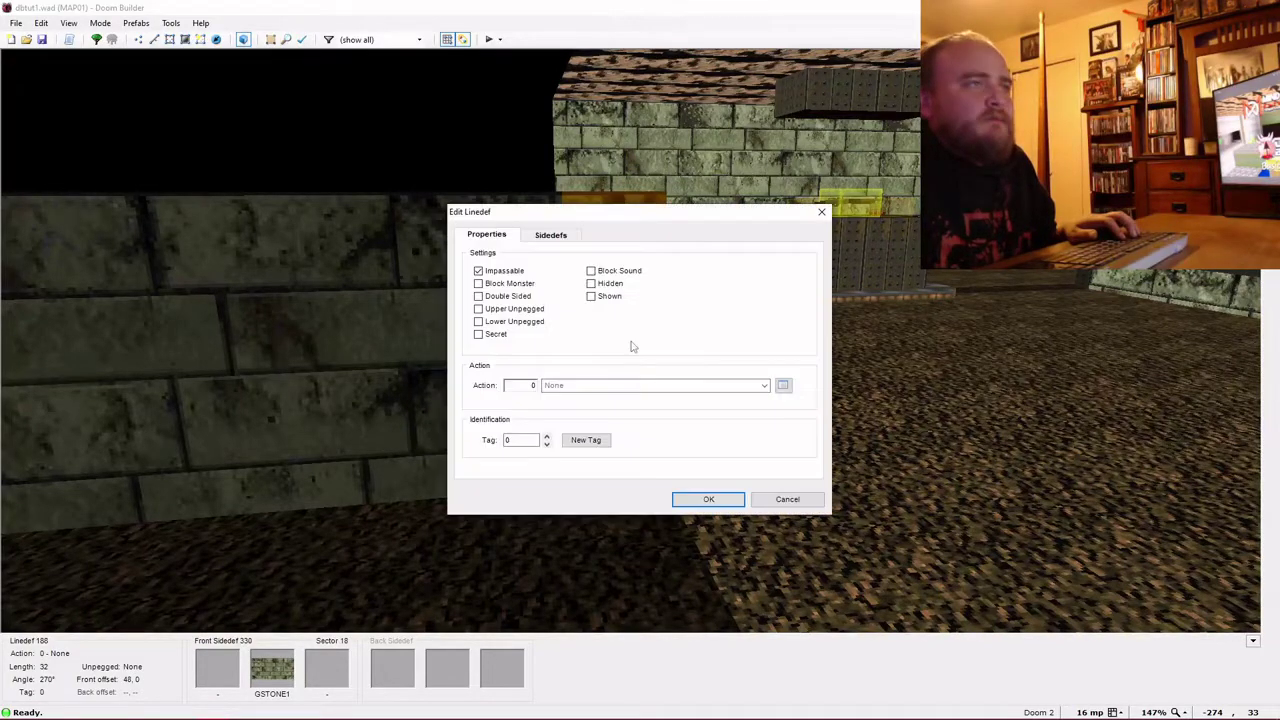
{"action": "left_click", "coordinate": [551, 235]}
{"action": "left_click", "coordinate": [718, 301]}
{"action": "scroll", "coordinate": [632, 421], "scroll_direction": "down", "scroll_amount": 5}
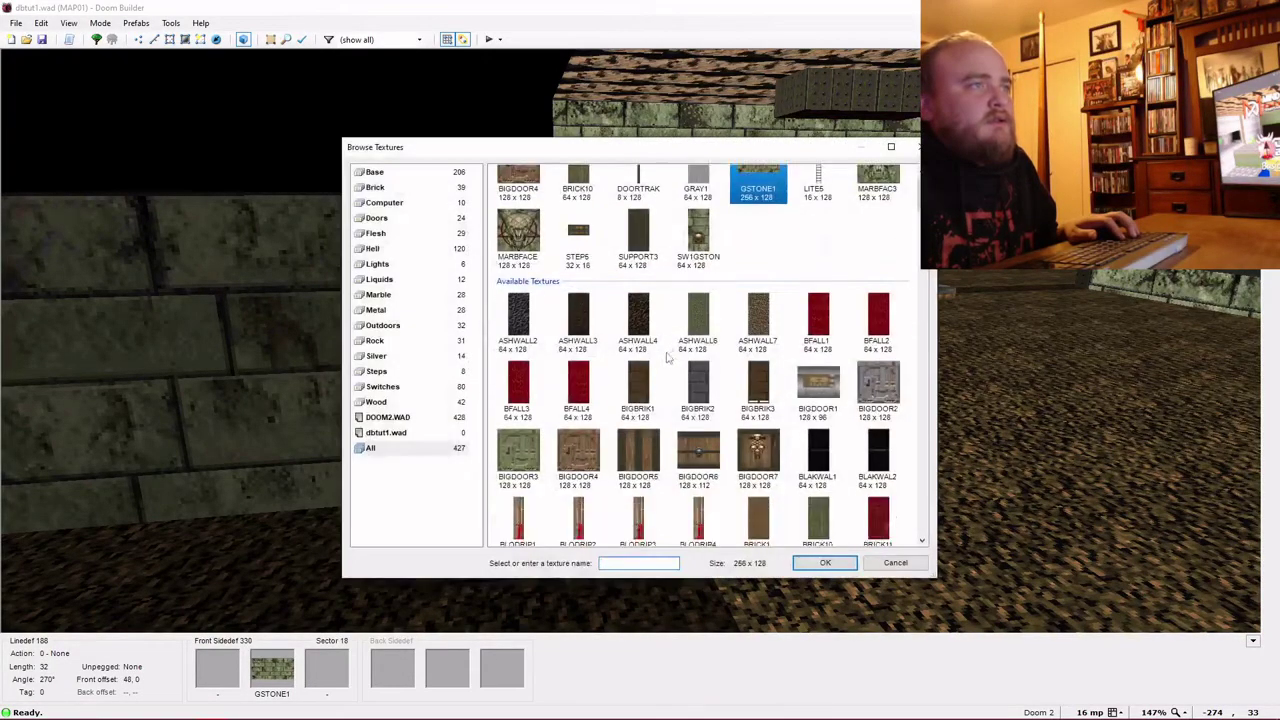
{"action": "scroll", "coordinate": [632, 421], "scroll_direction": "down", "scroll_amount": 10}
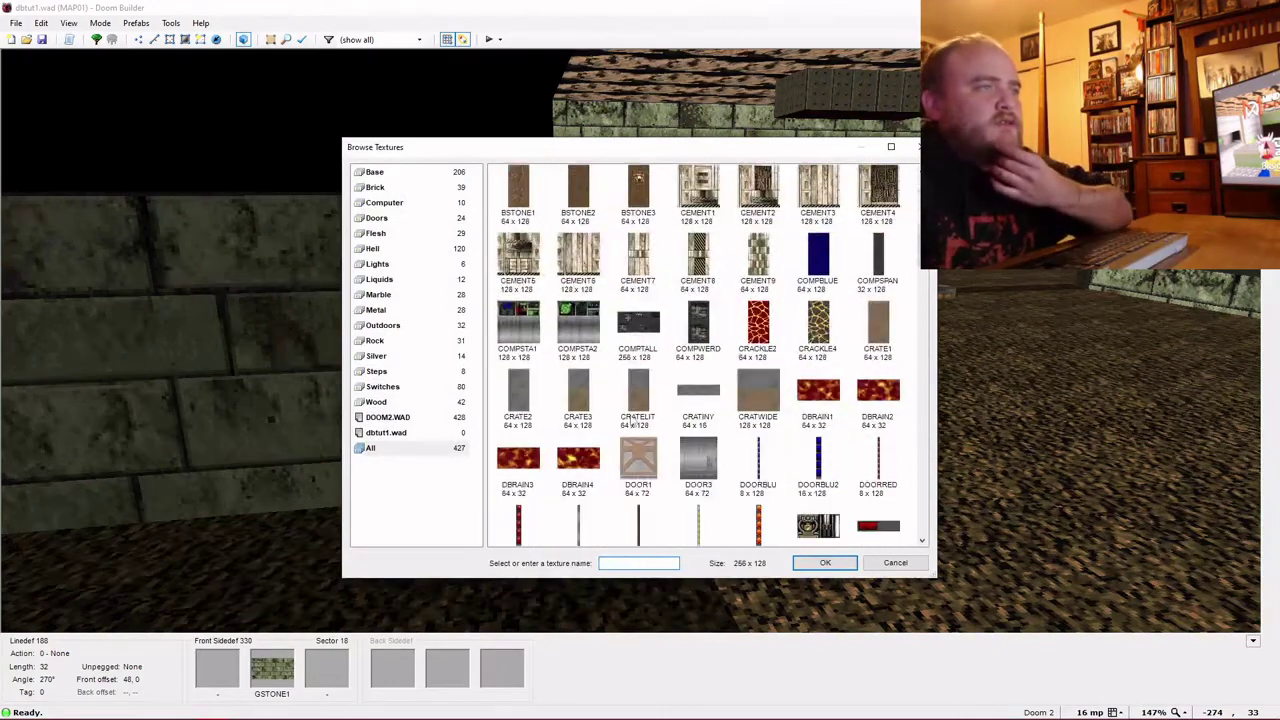
{"action": "scroll", "coordinate": [632, 421], "scroll_direction": "down", "scroll_amount": 4}
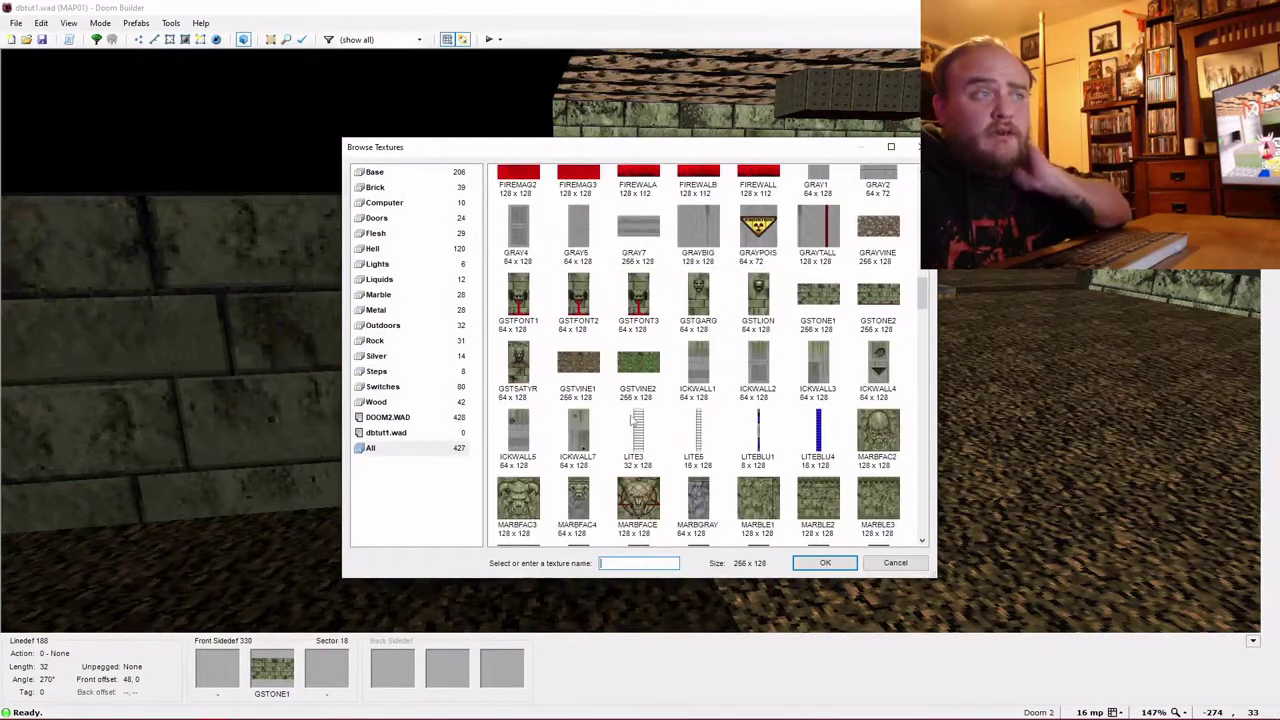
{"action": "double_click", "coordinate": [640, 440]}
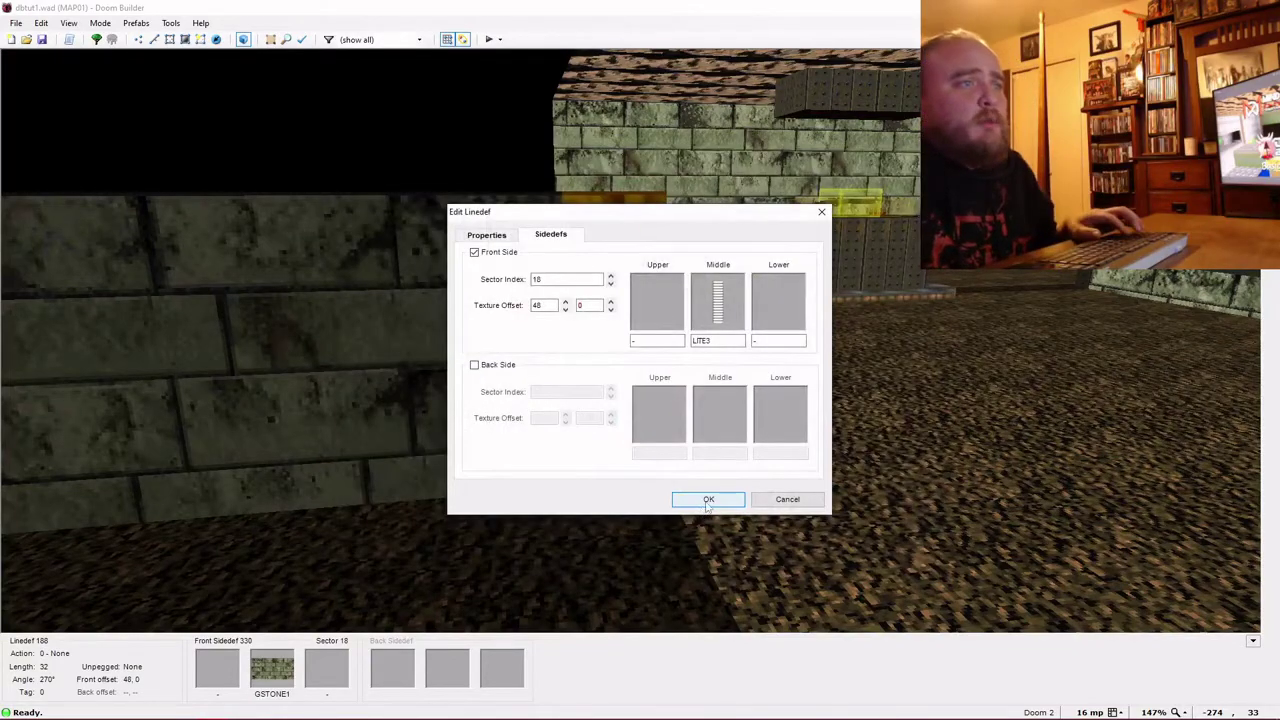
{"action": "left_click", "coordinate": [708, 500]}
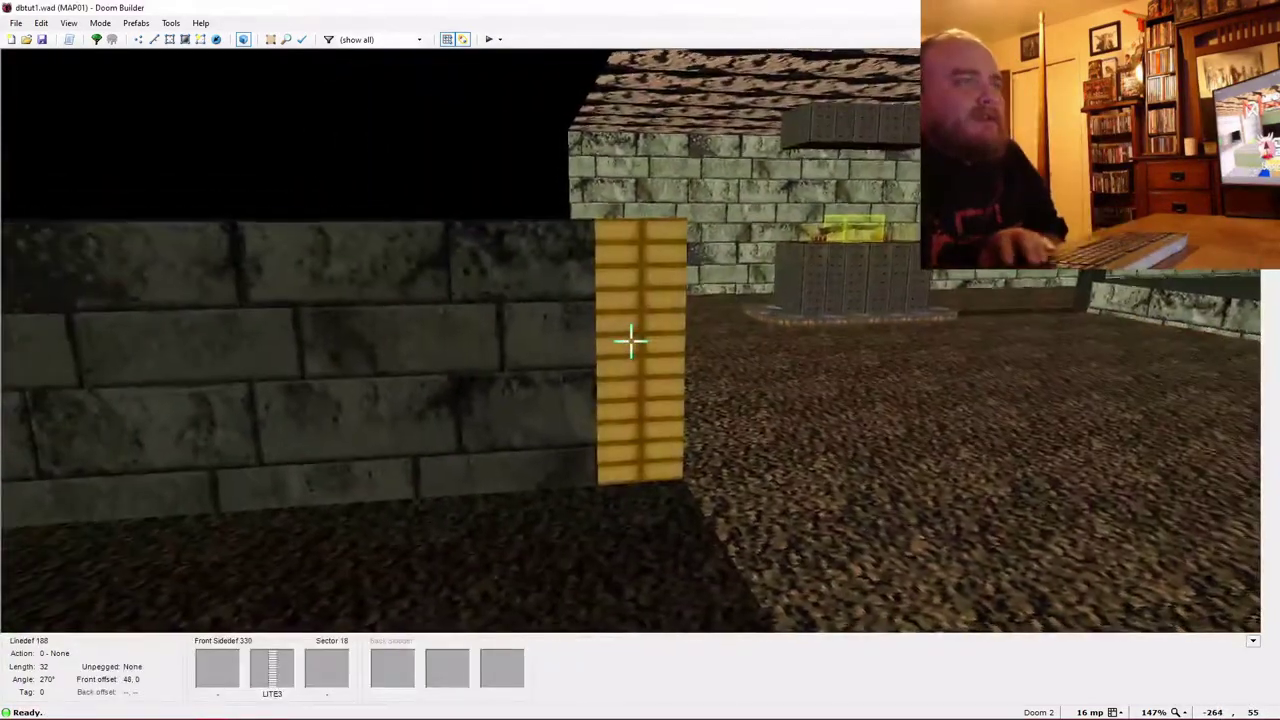
{"action": "key", "text": "Left"}
{"action": "key", "text": "Left"}
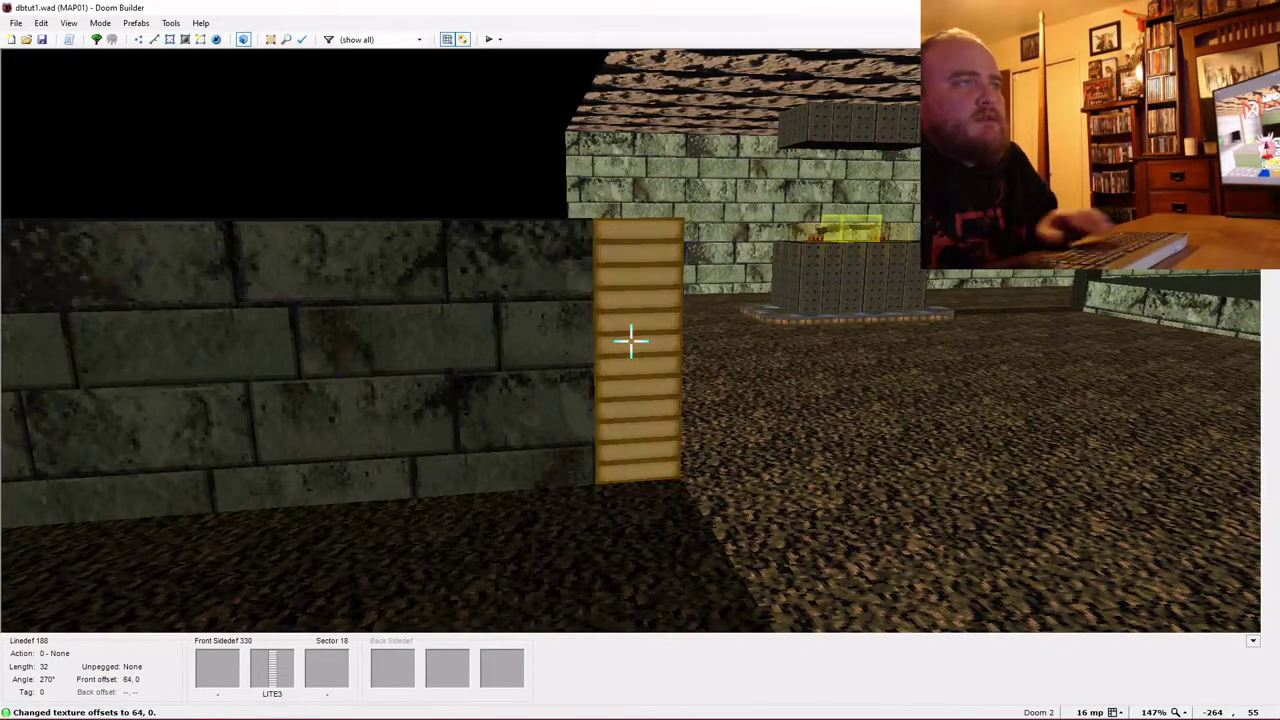
Copy the LITE3 texture to the opposite wall segment of the corridor entrance and align it to a horizontal offset of 0.
{"action": "key", "text": "ctrl+c"}
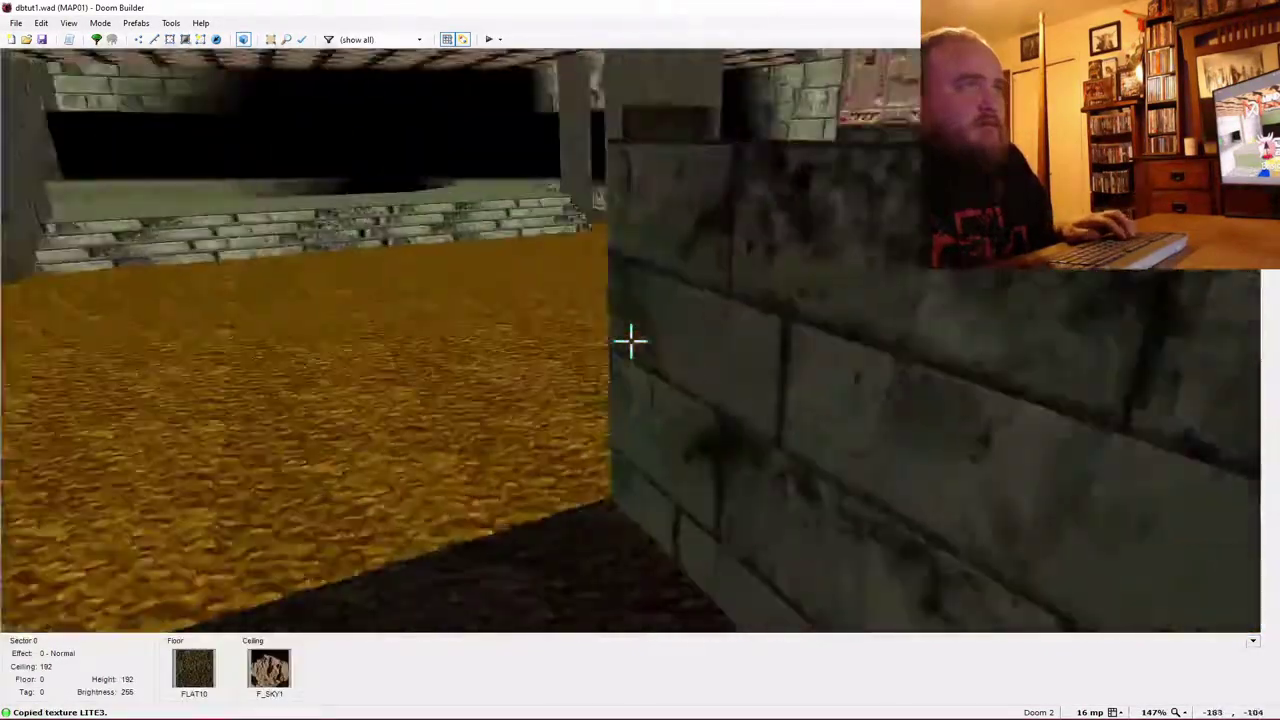
{"action": "key", "text": "ctrl+v"}
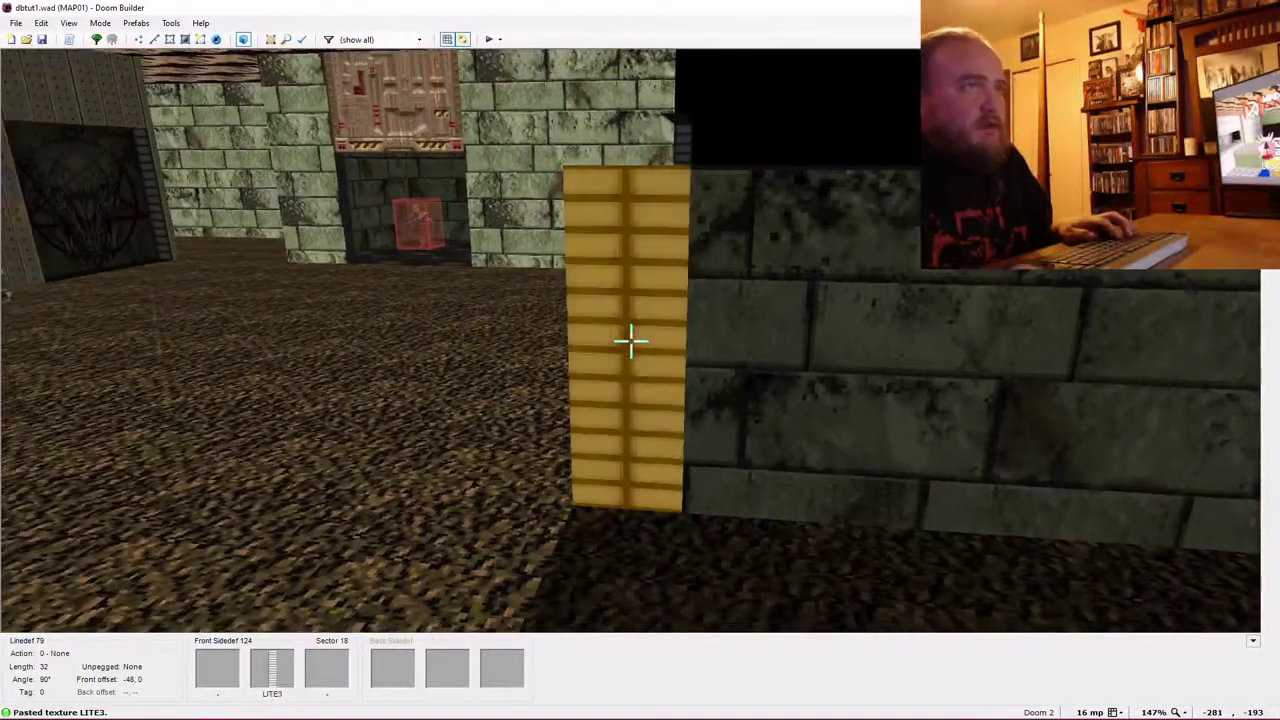
{"action": "key", "text": "Left"}
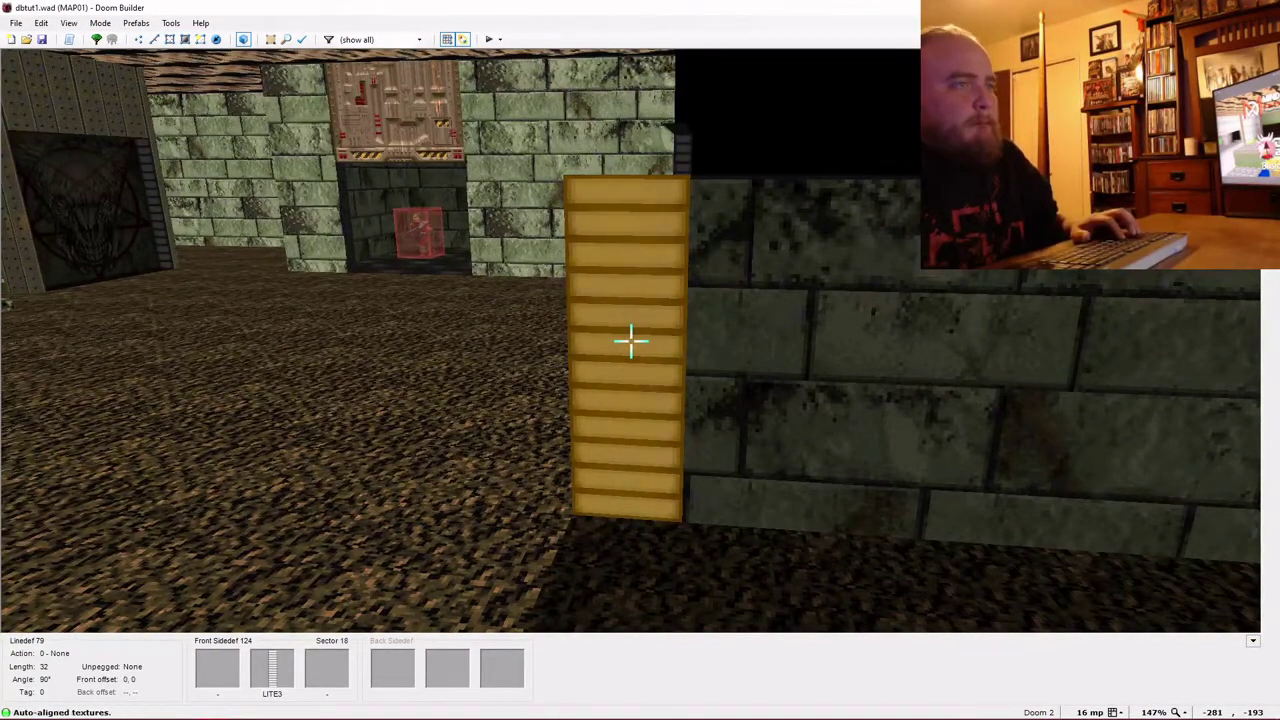
{"action": "key", "text": "d"}
{"action": "key", "text": "e"}
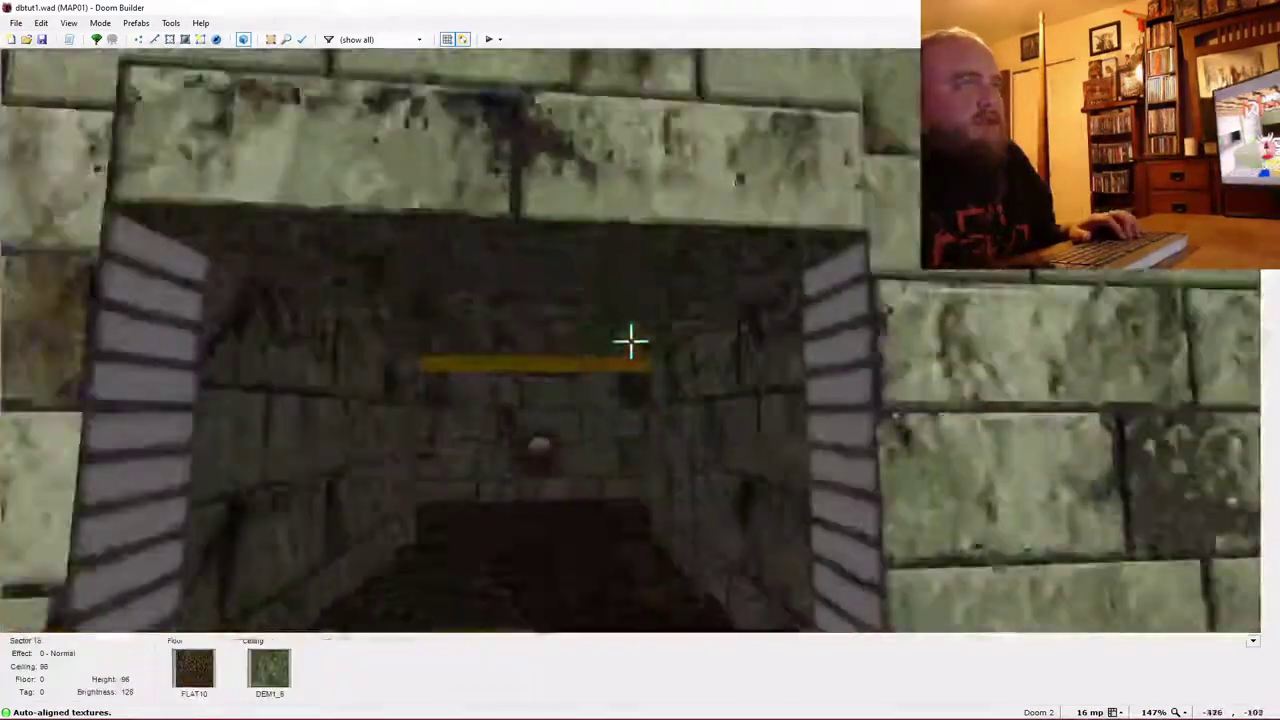
Draw a line across the corridor between the two split points to separate the lit entrance strip, and return to the 3D view.
{"action": "key", "text": "d"}
{"action": "key", "text": "w"}
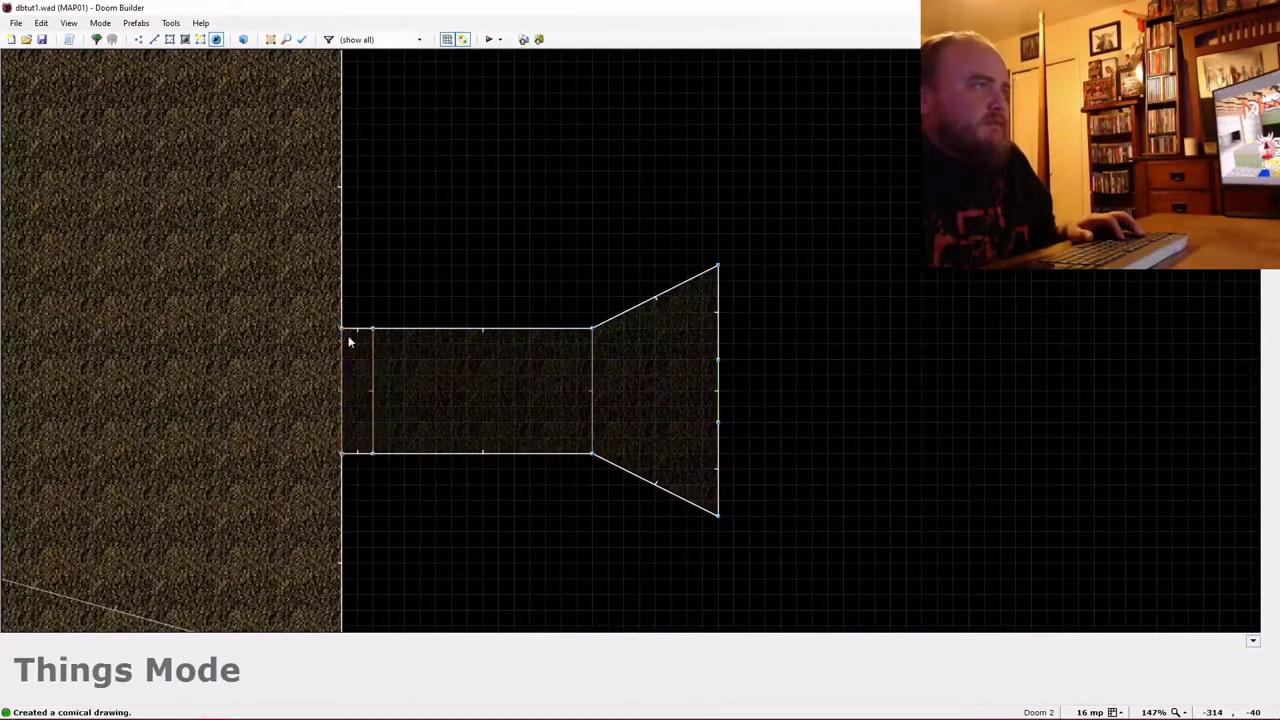
{"action": "key", "text": "w"}
{"action": "key", "text": "e"}
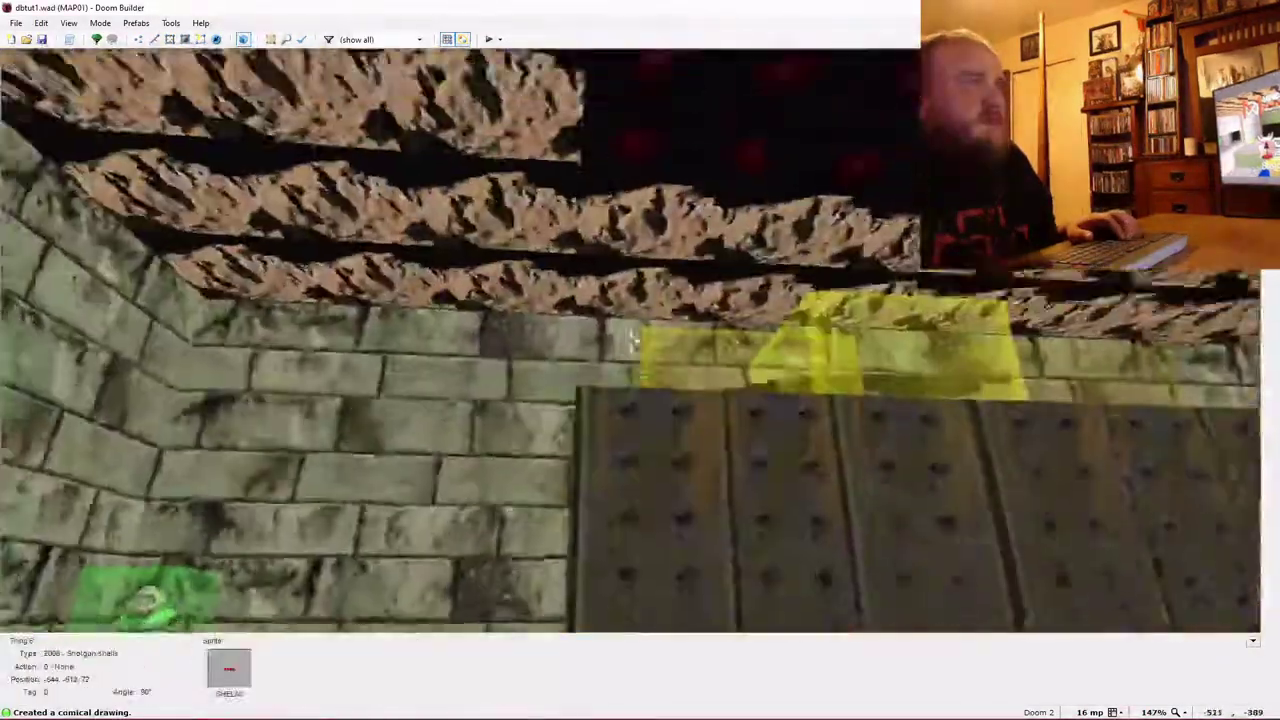
Copy the TLITE6_5 flat from the courtyard's overhead light and paste it onto the ceiling of the switch corridor's entrance strip.
{"action": "key", "text": "ctrl+c"}
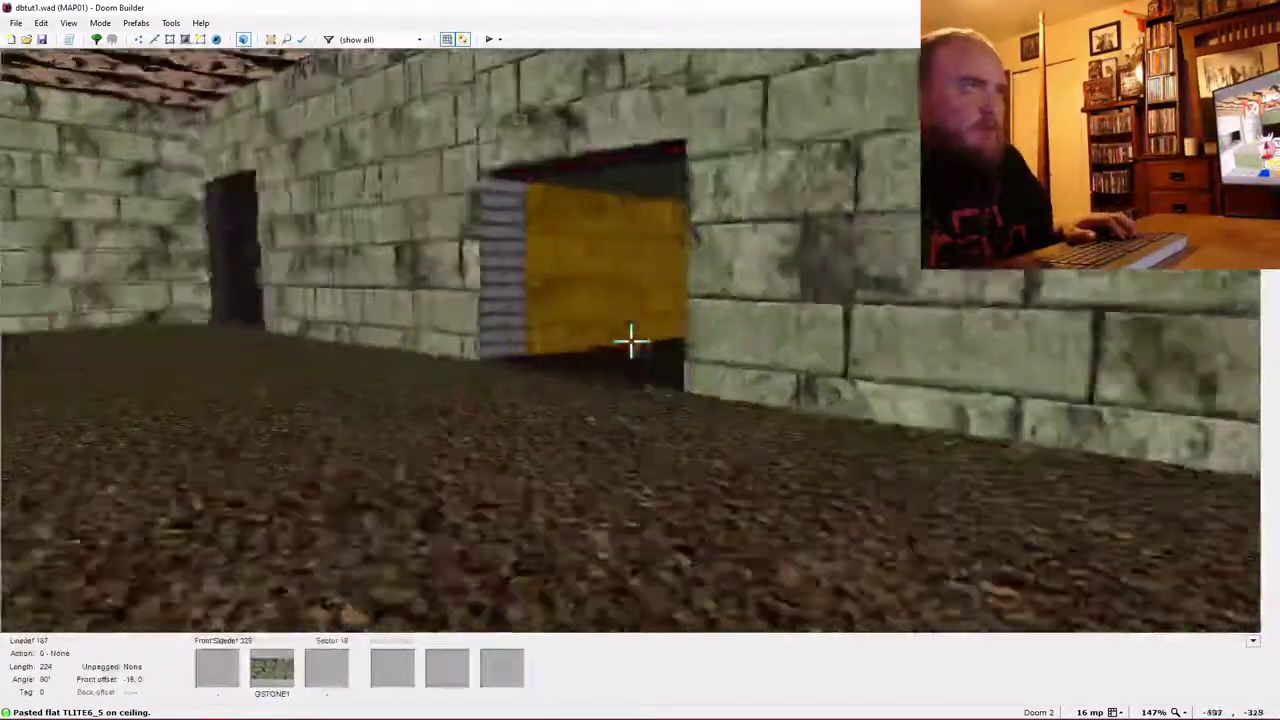
{"action": "key", "text": "w"}
{"action": "key", "text": "q"}
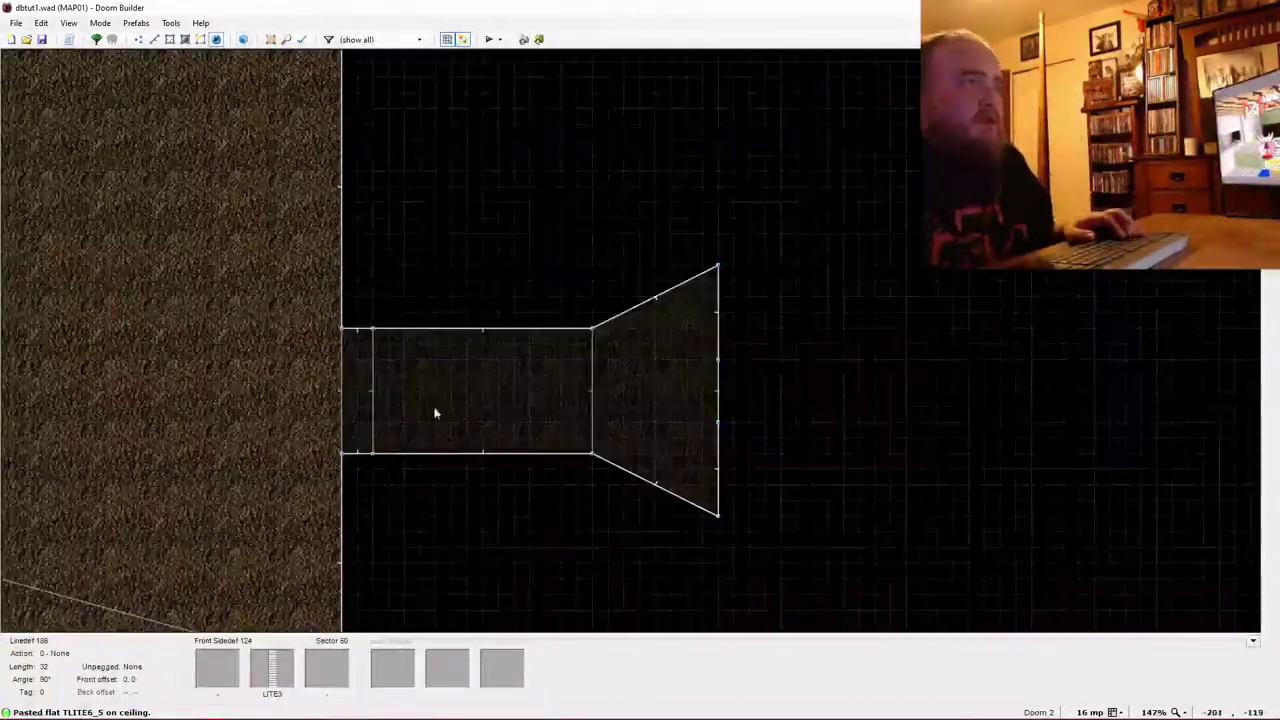
{"action": "key", "text": "q"}
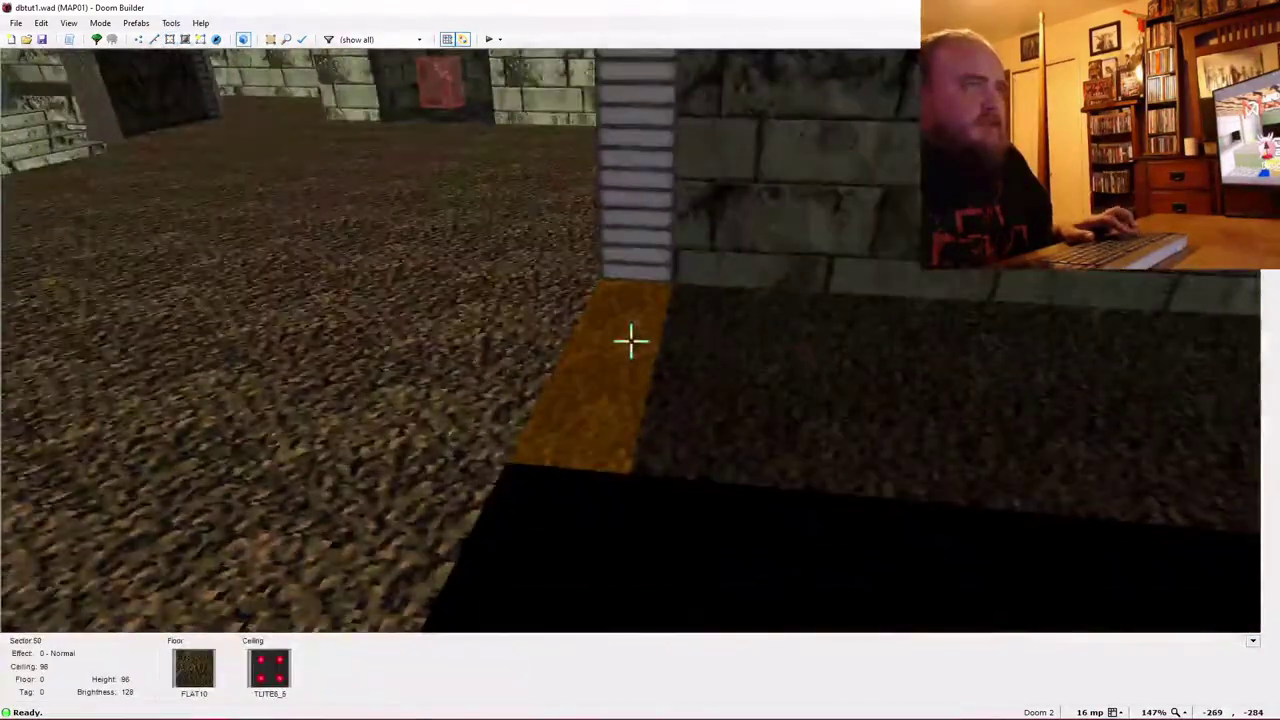
Set the brightness of the corridor's entrance strip sector to 96 in the 3D view and return to the 2D map.
{"action": "key", "text": "minus"}
{"action": "key", "text": "minus"}
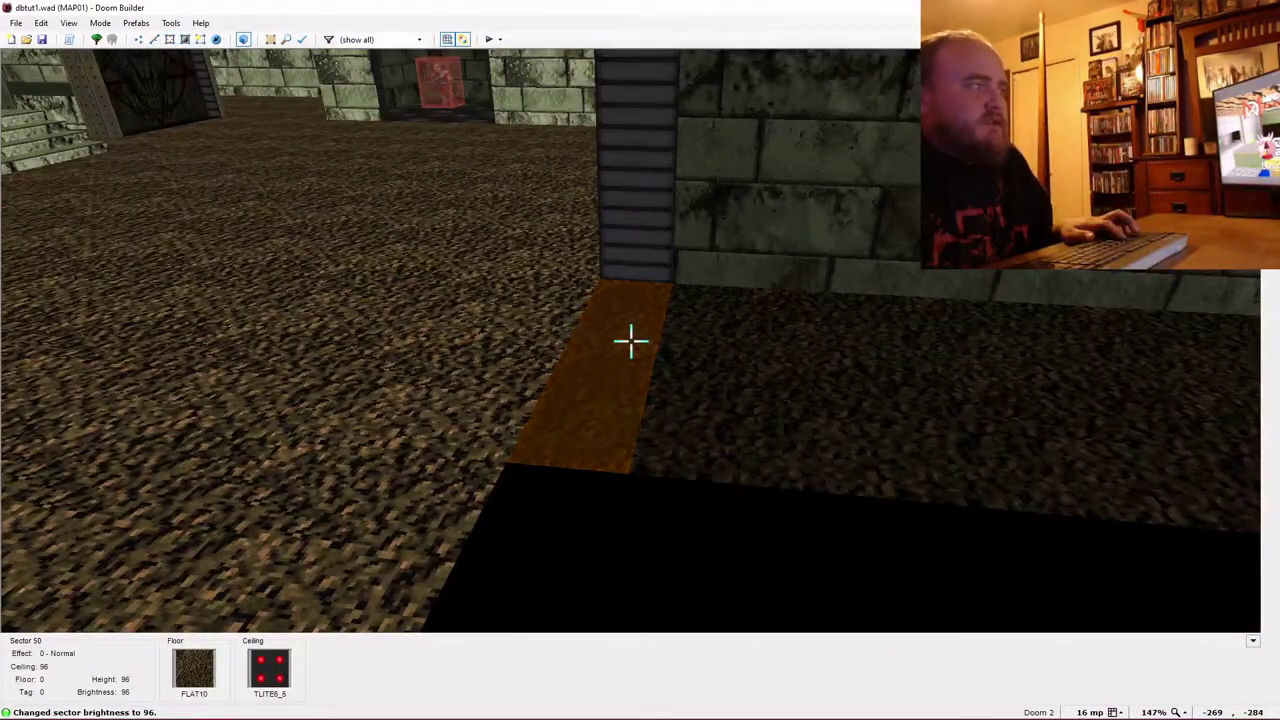
{"action": "key", "text": "w"}
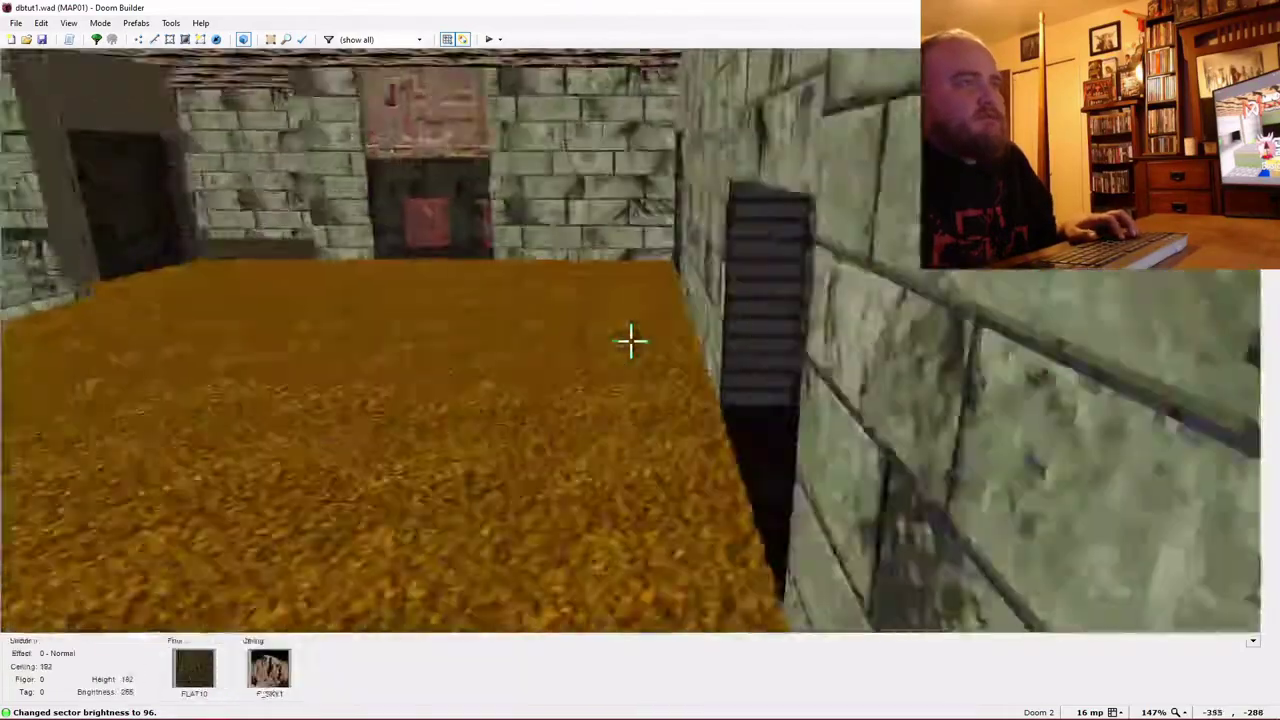
{"action": "key", "text": "minus"}
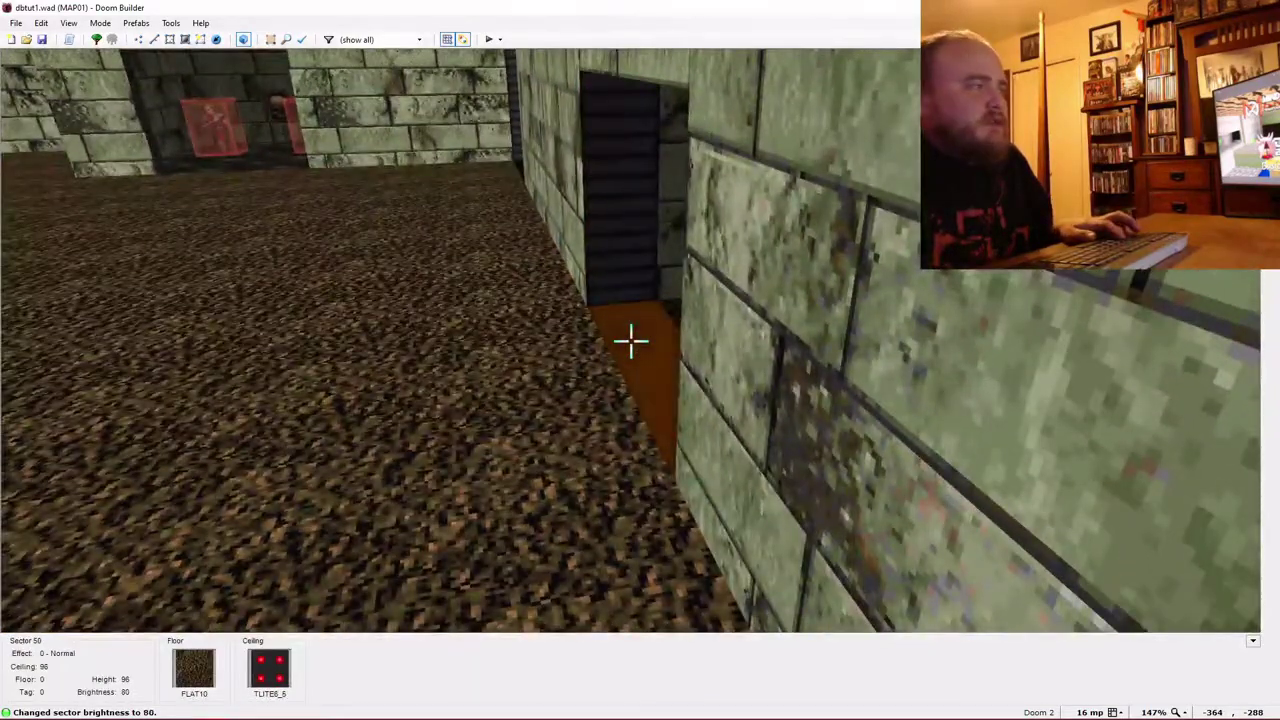
{"action": "key", "text": "minus"}
{"action": "key", "text": "plus"}
{"action": "key", "text": "plus"}
{"action": "key", "text": "w"}
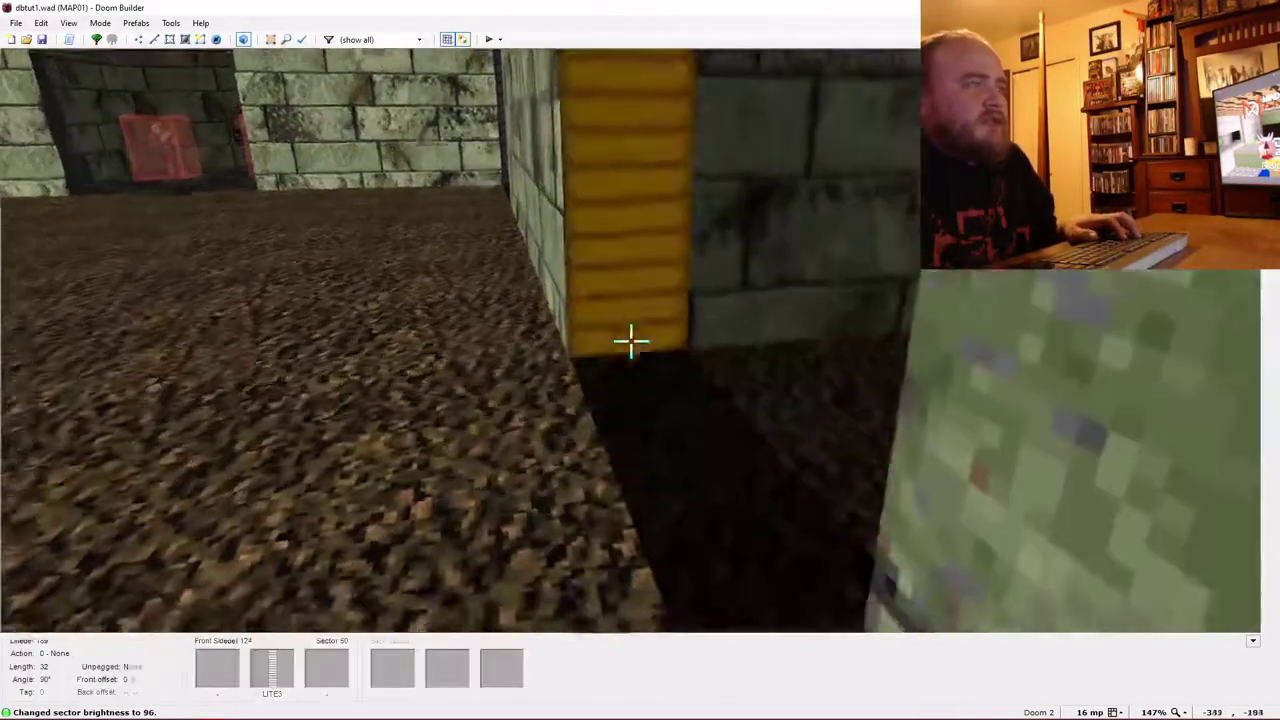
{"action": "key", "text": "Escape"}
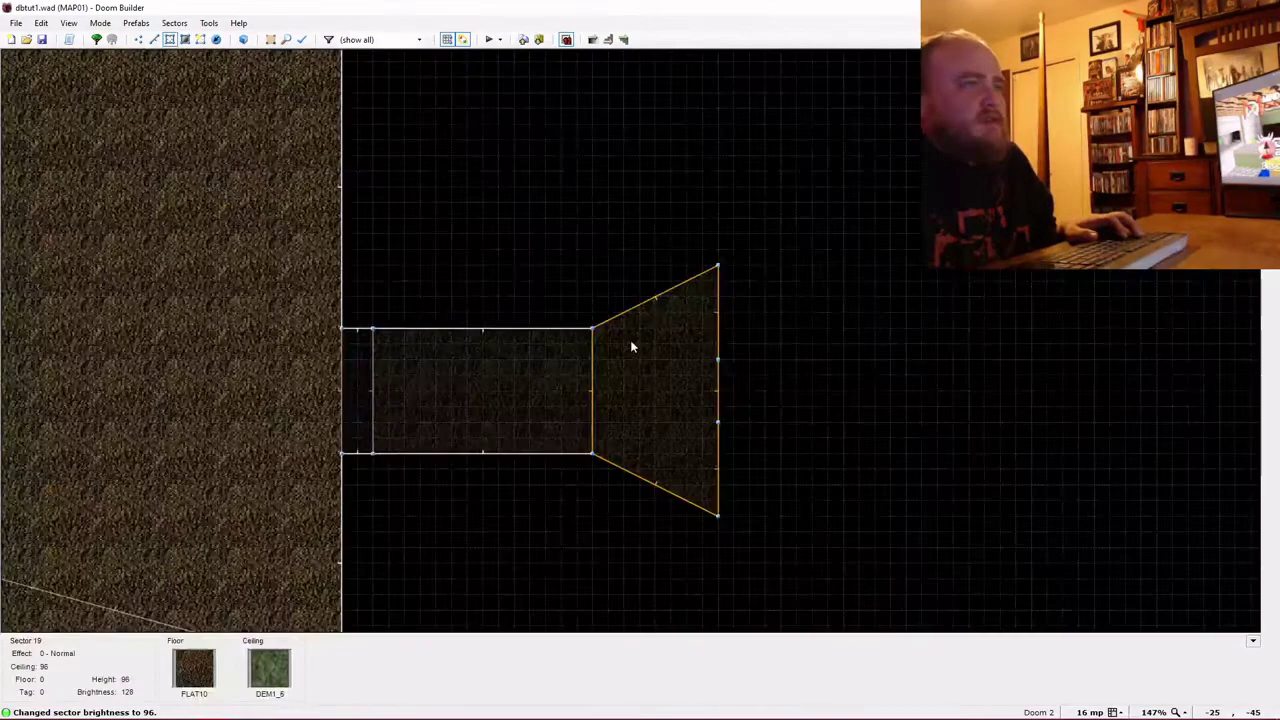
Give the entrance strip sector the effect 8, Light Glows (1+ sec).
{"action": "right_click", "coordinate": [363, 395]}
{"action": "left_click", "coordinate": [759, 380]}
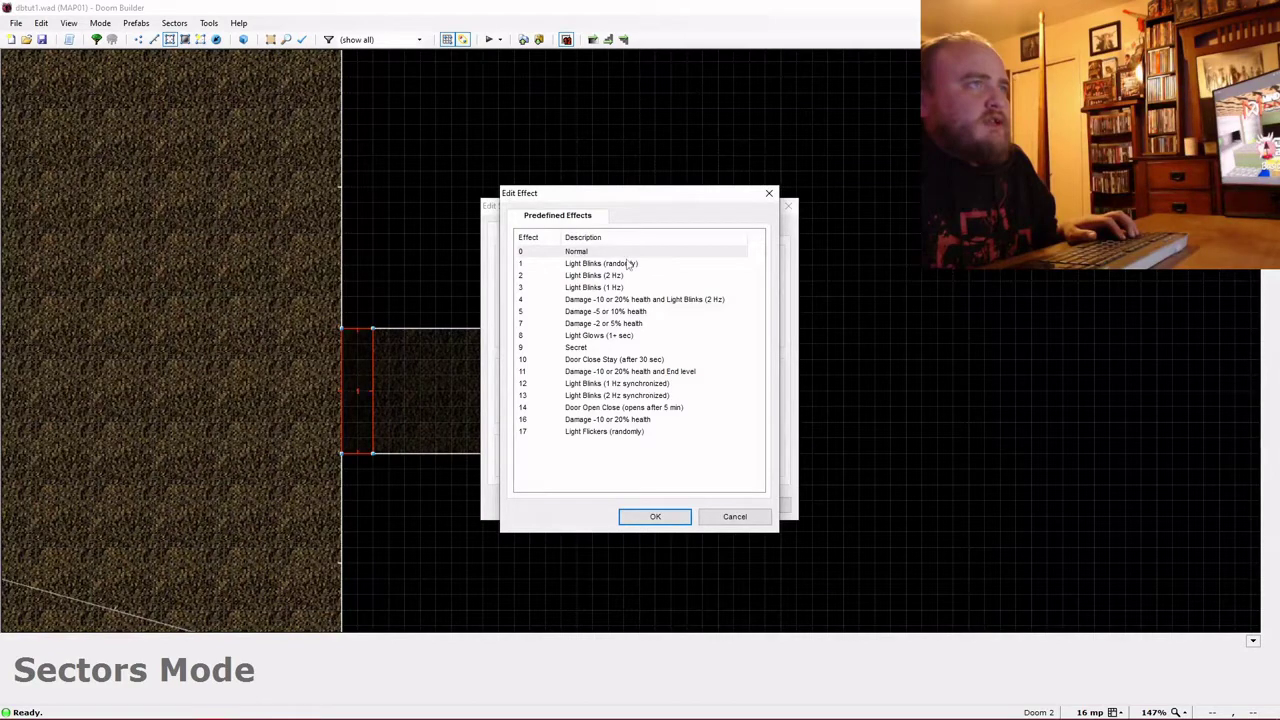
{"action": "double_click", "coordinate": [614, 336]}
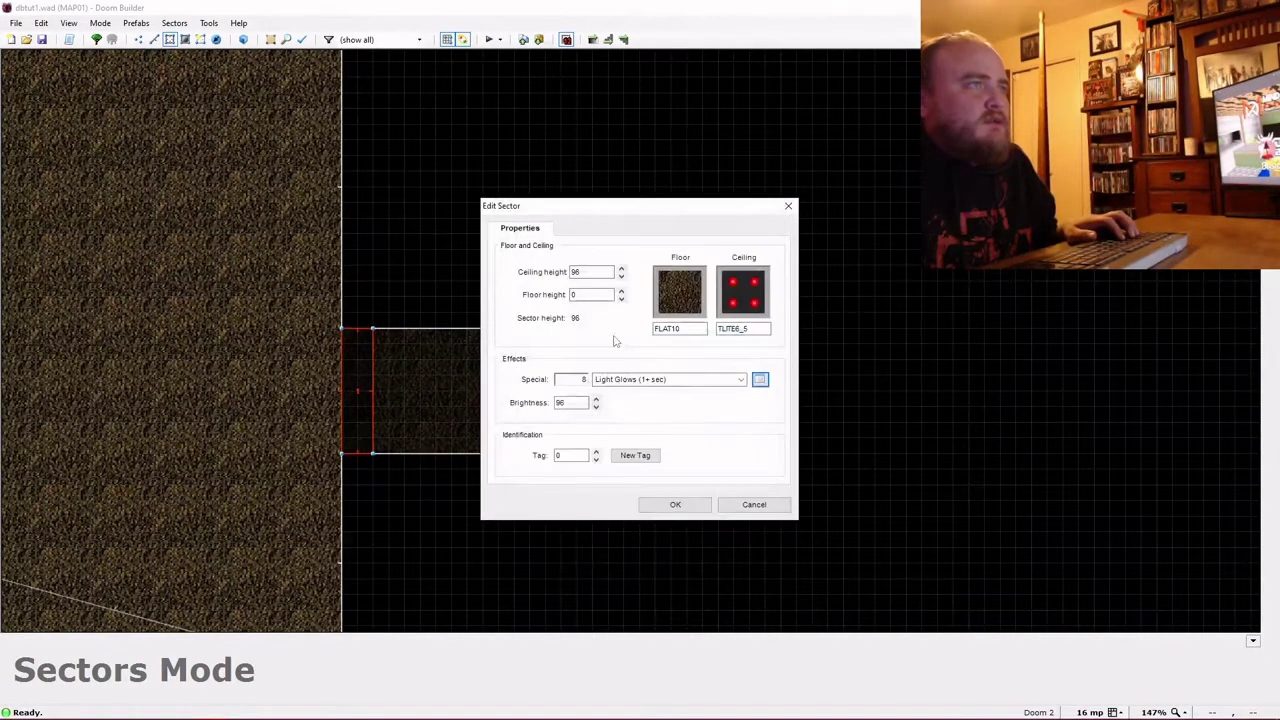
{"action": "left_click", "coordinate": [675, 505]}
Run the map in game, examine the glowing light strip at the corridor entrance, and quit the game.
{"action": "left_click", "coordinate": [490, 41]}
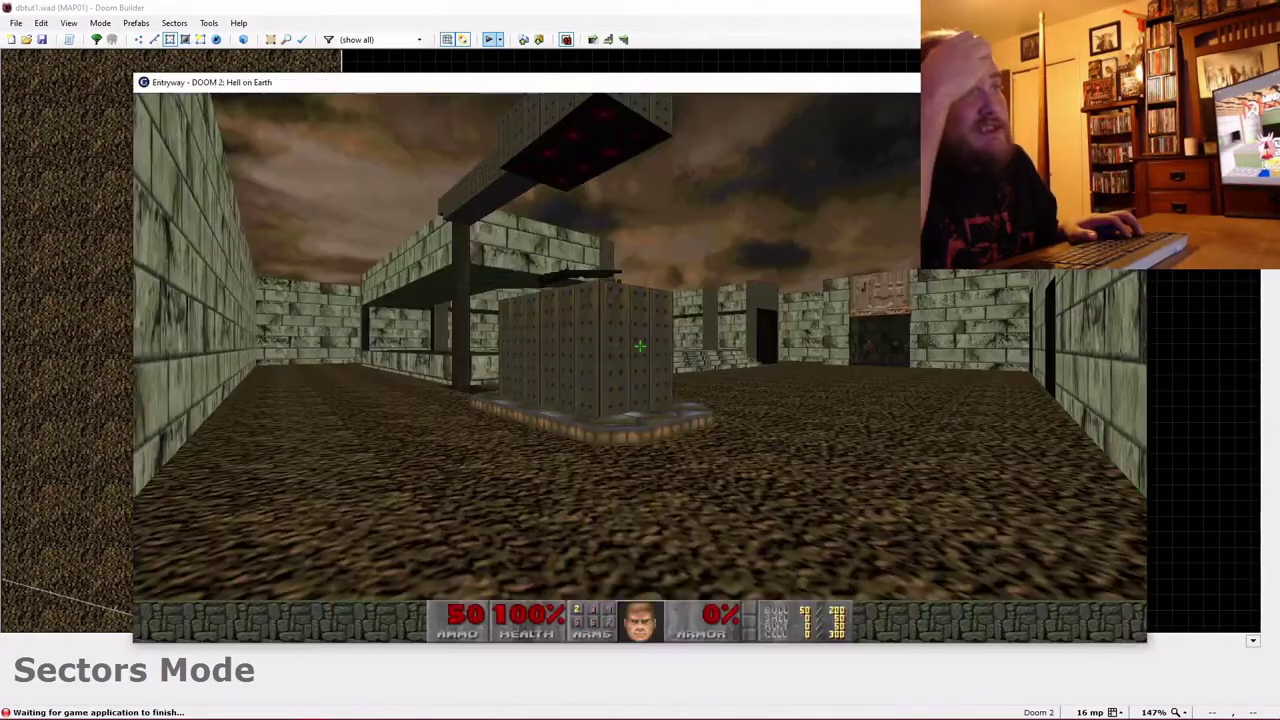
{"action": "key", "text": "w"}
{"action": "key", "text": "Left"}
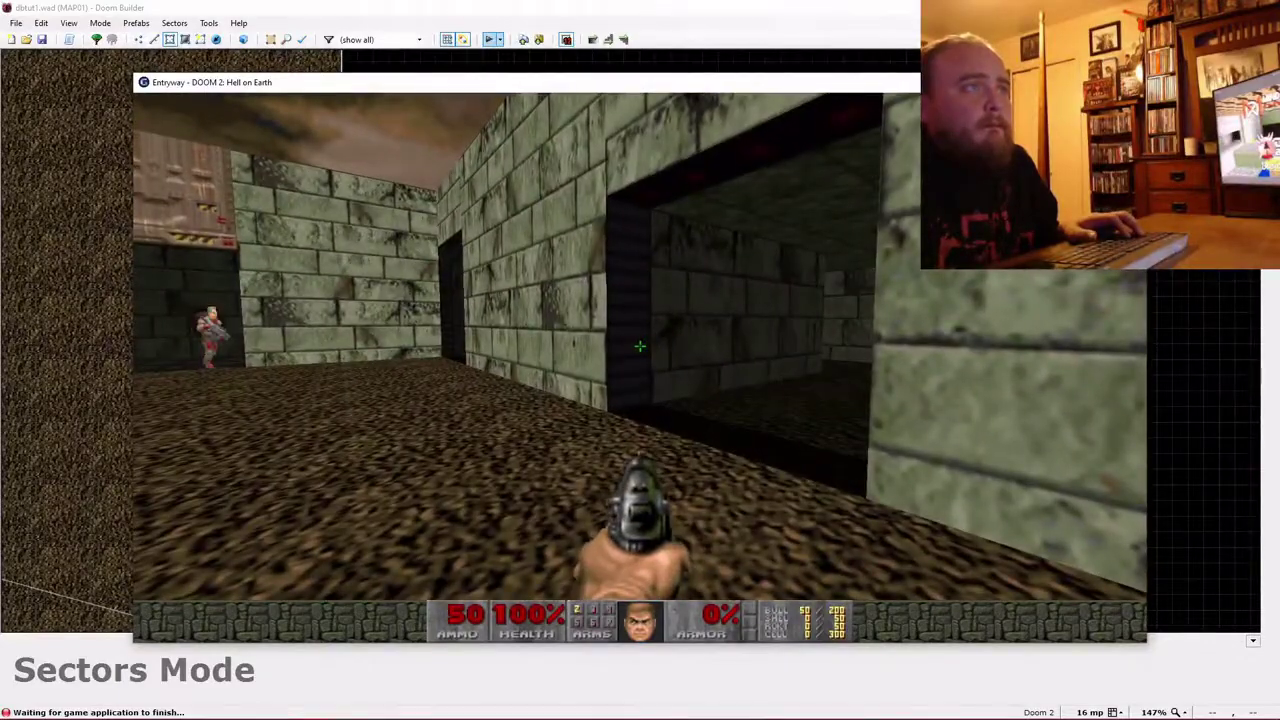
{"action": "key", "text": "w"}
{"action": "key", "text": "Left"}
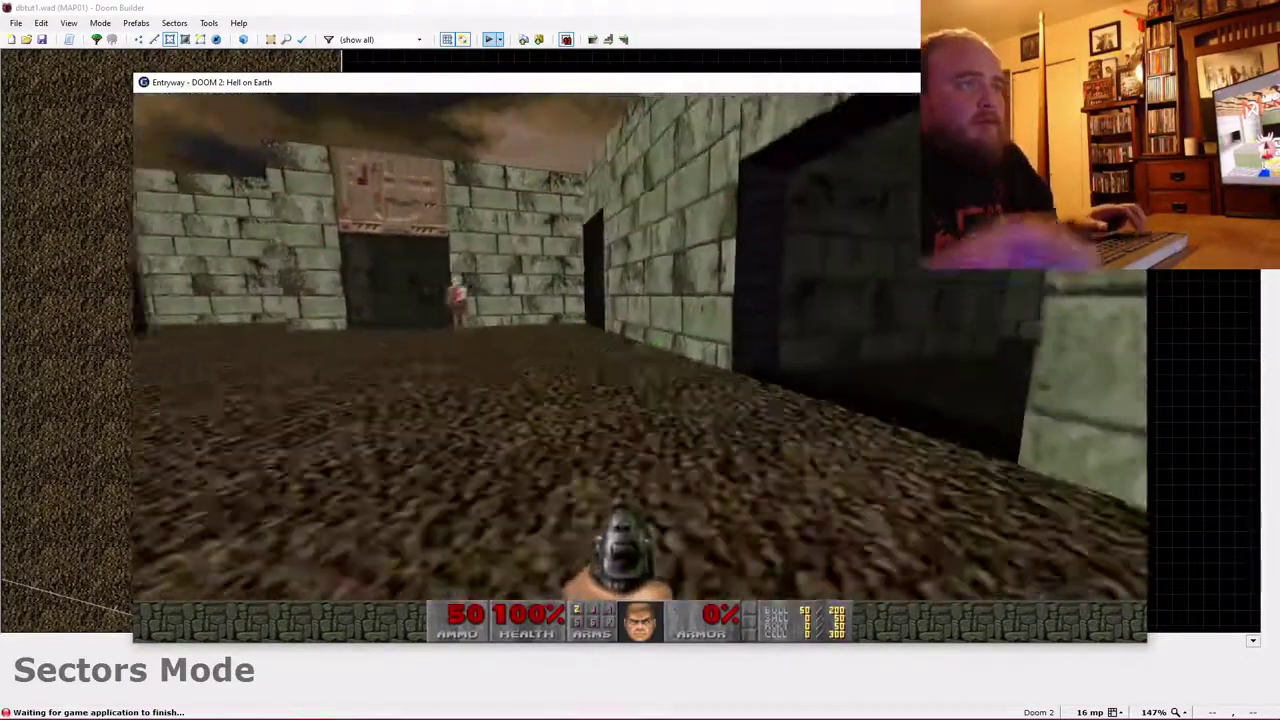
{"action": "key", "text": "Escape"}
{"action": "key", "text": "Up"}
{"action": "key", "text": "Return"}
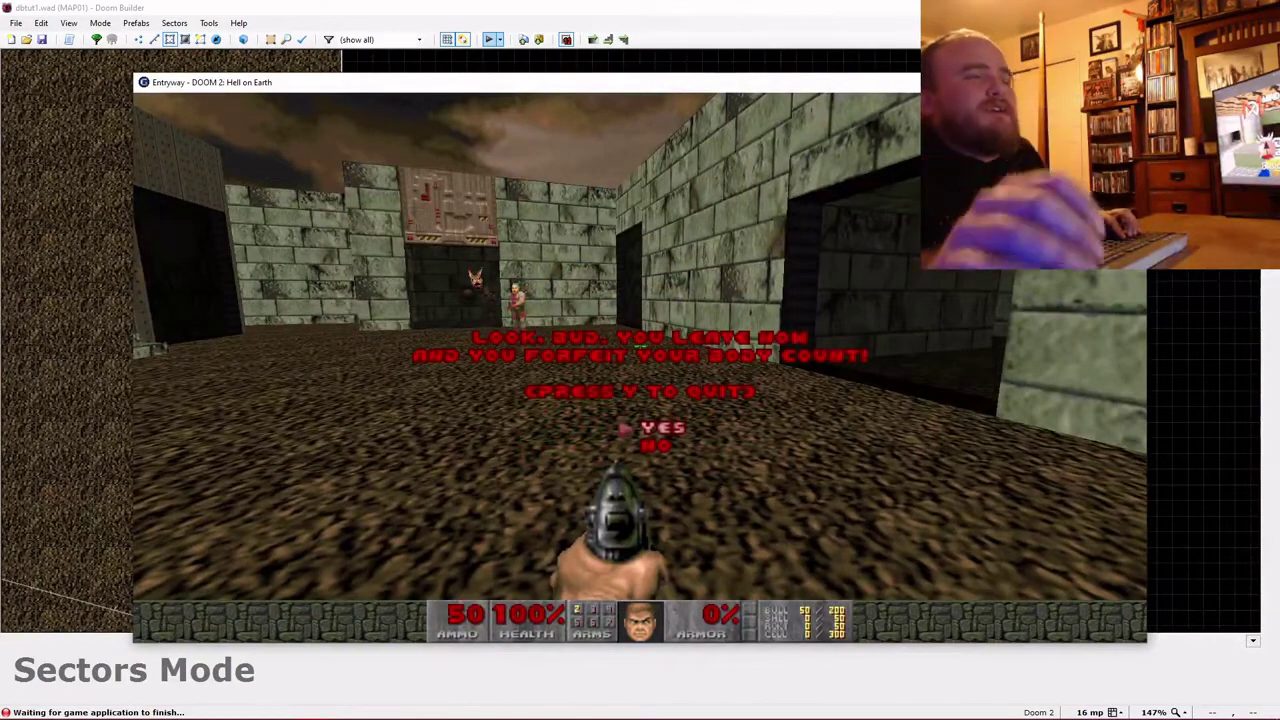
{"action": "key", "text": "y"}
Change the entrance strip sector's effect to 1, Light Blinks (randomly).
{"action": "right_click", "coordinate": [362, 394]}
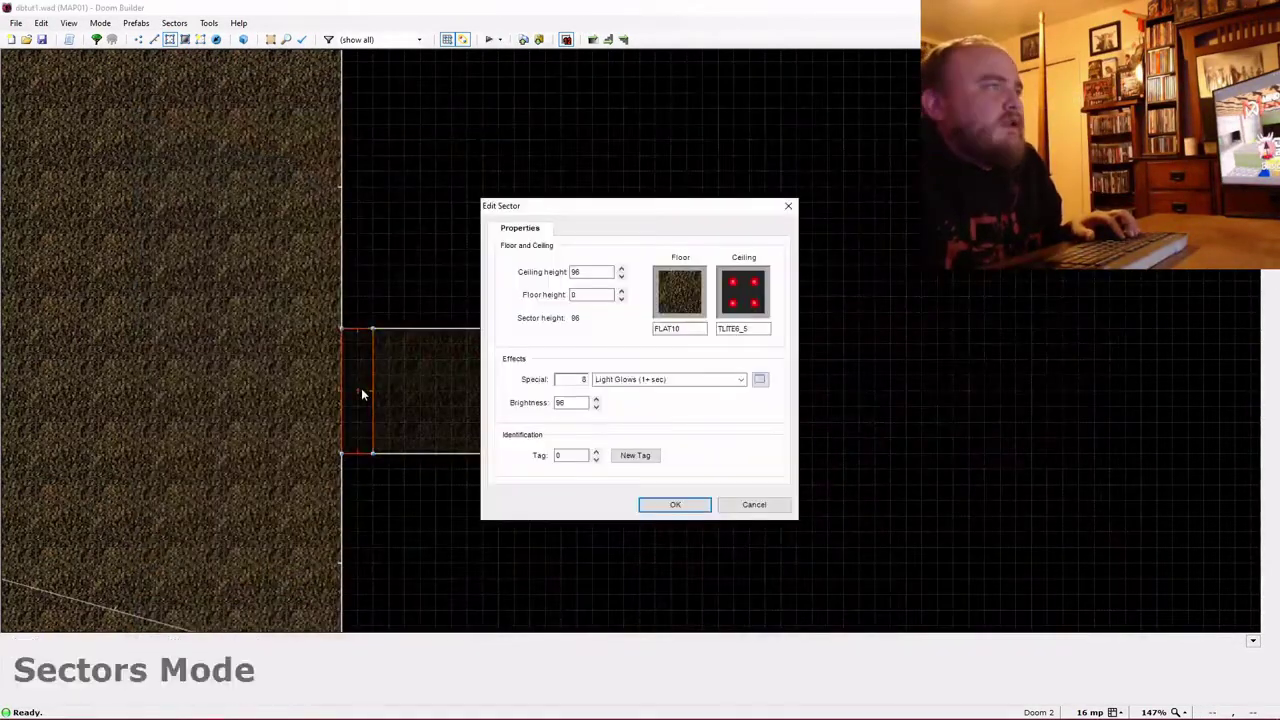
{"action": "left_click", "coordinate": [761, 380]}
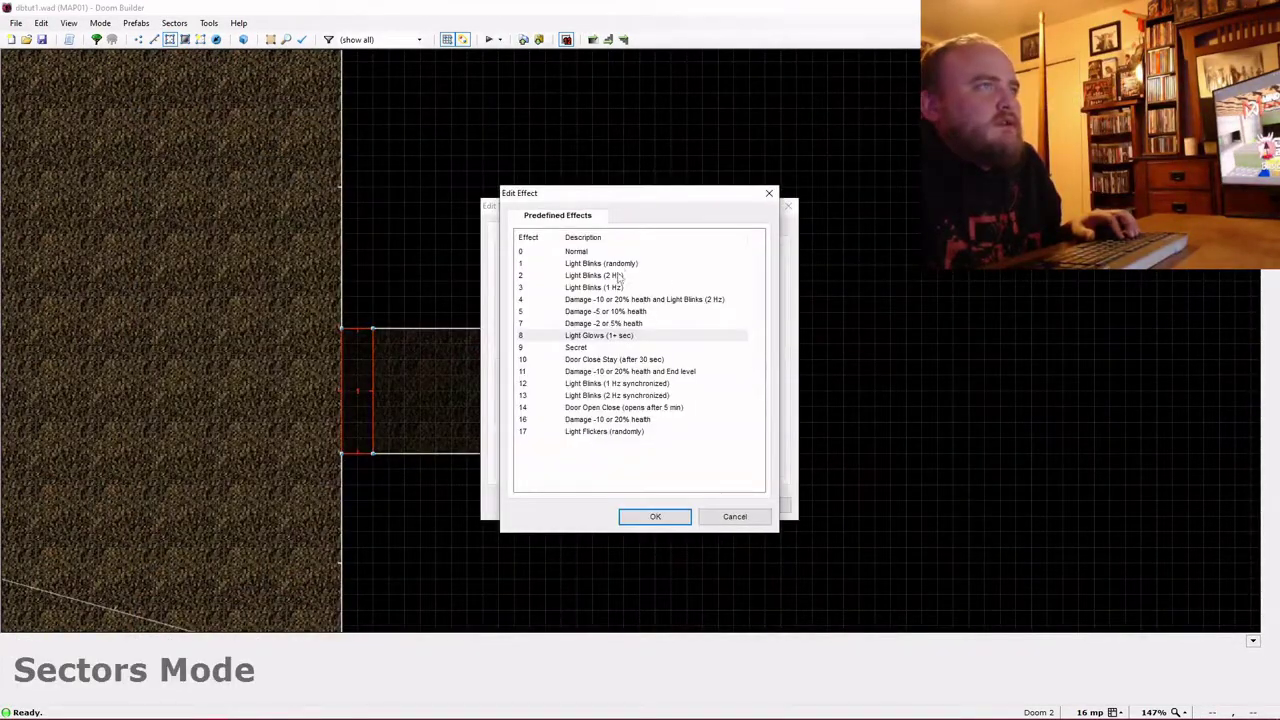
{"action": "double_click", "coordinate": [621, 265]}
{"action": "left_click", "coordinate": [674, 505]}
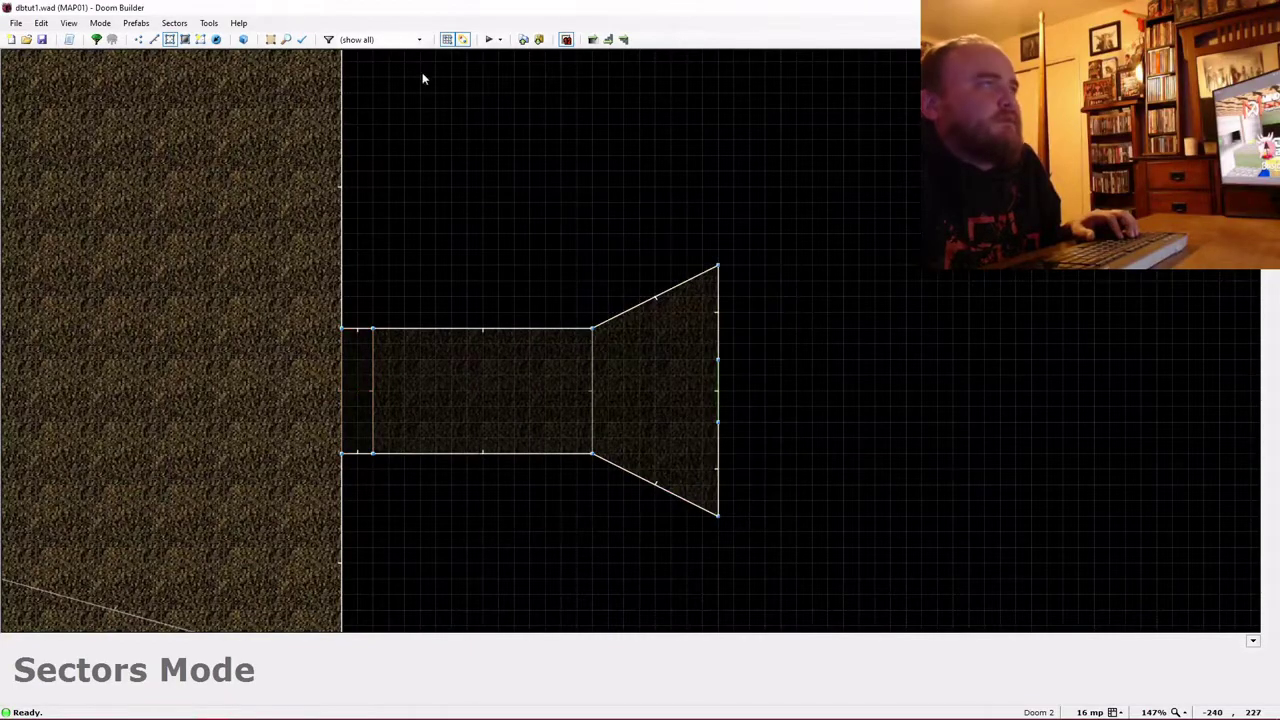
Test the map in game again to check the randomly blinking strip at the corridor entrance, and quit.
{"action": "left_click", "coordinate": [487, 40]}
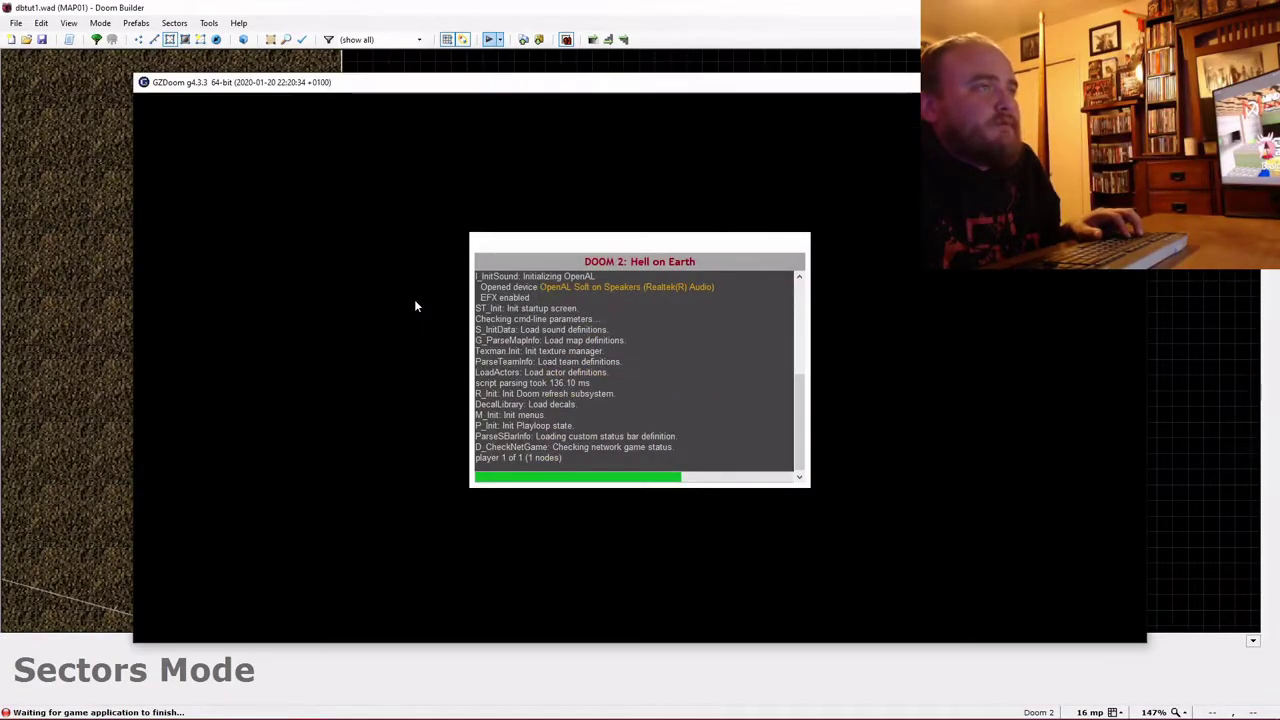
{"action": "key", "text": "w"}
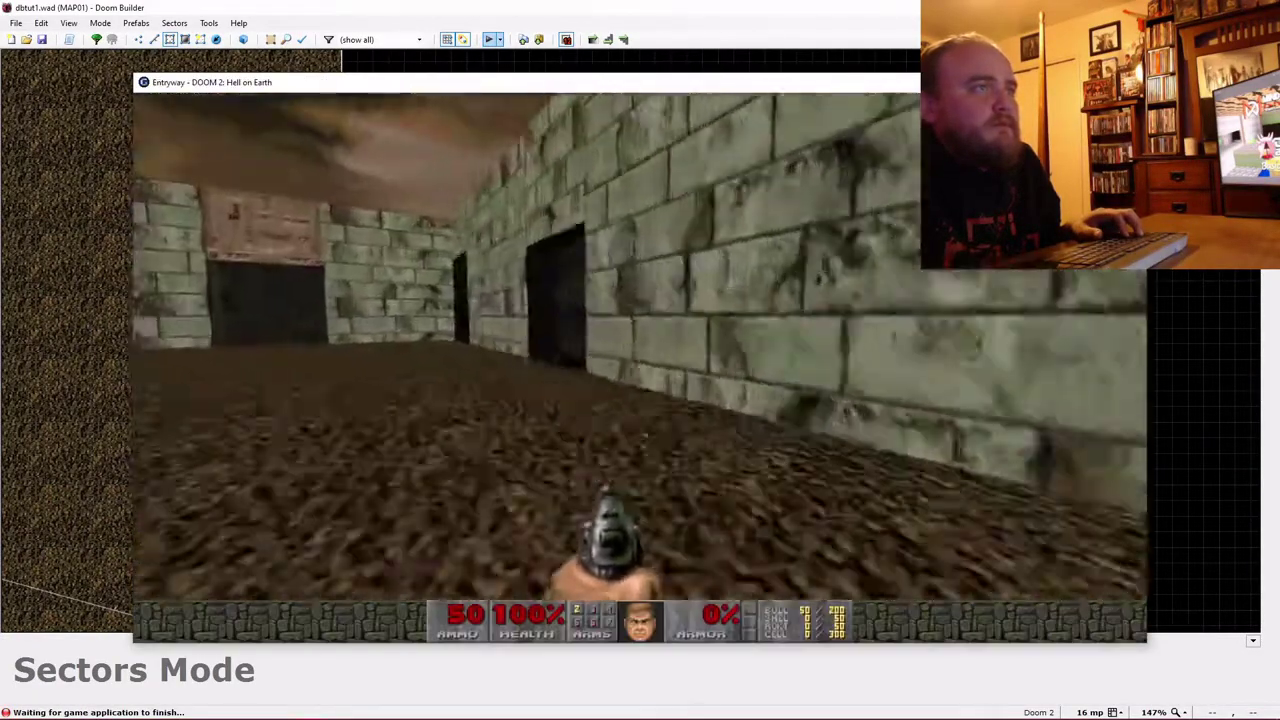
{"action": "key", "text": "w"}
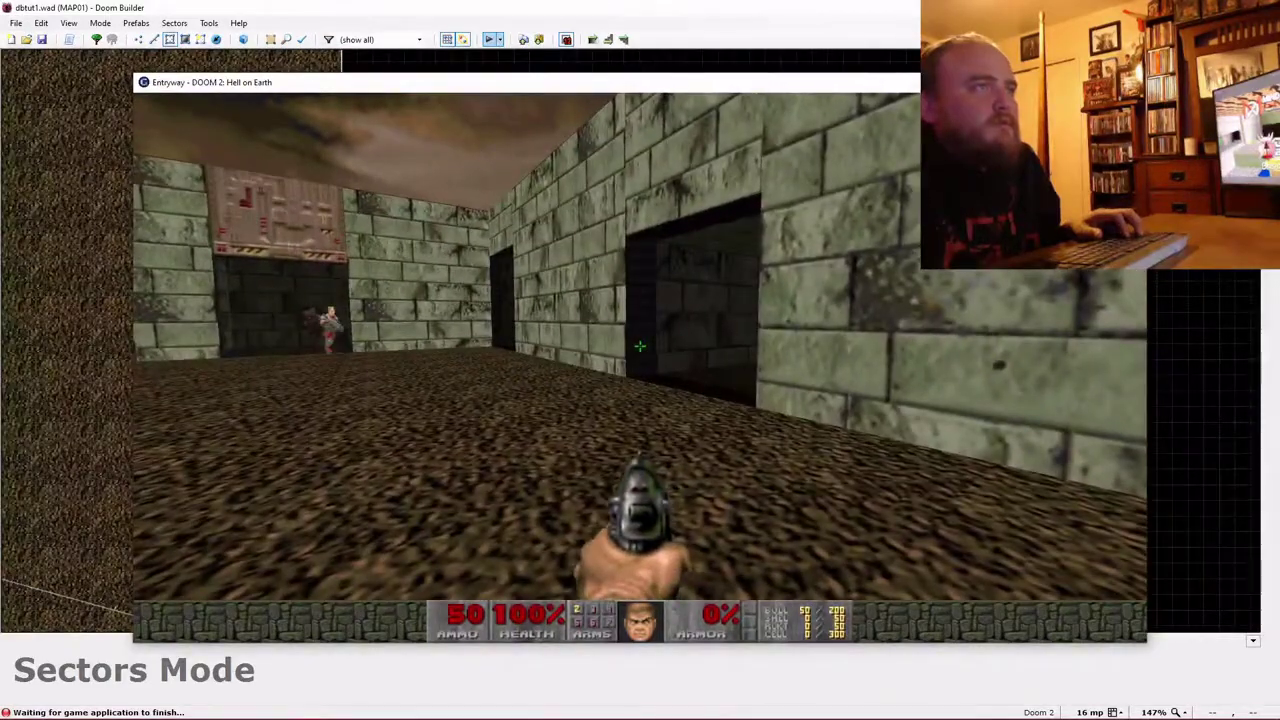
{"action": "key", "text": "Escape"}
{"action": "key", "text": "Return"}
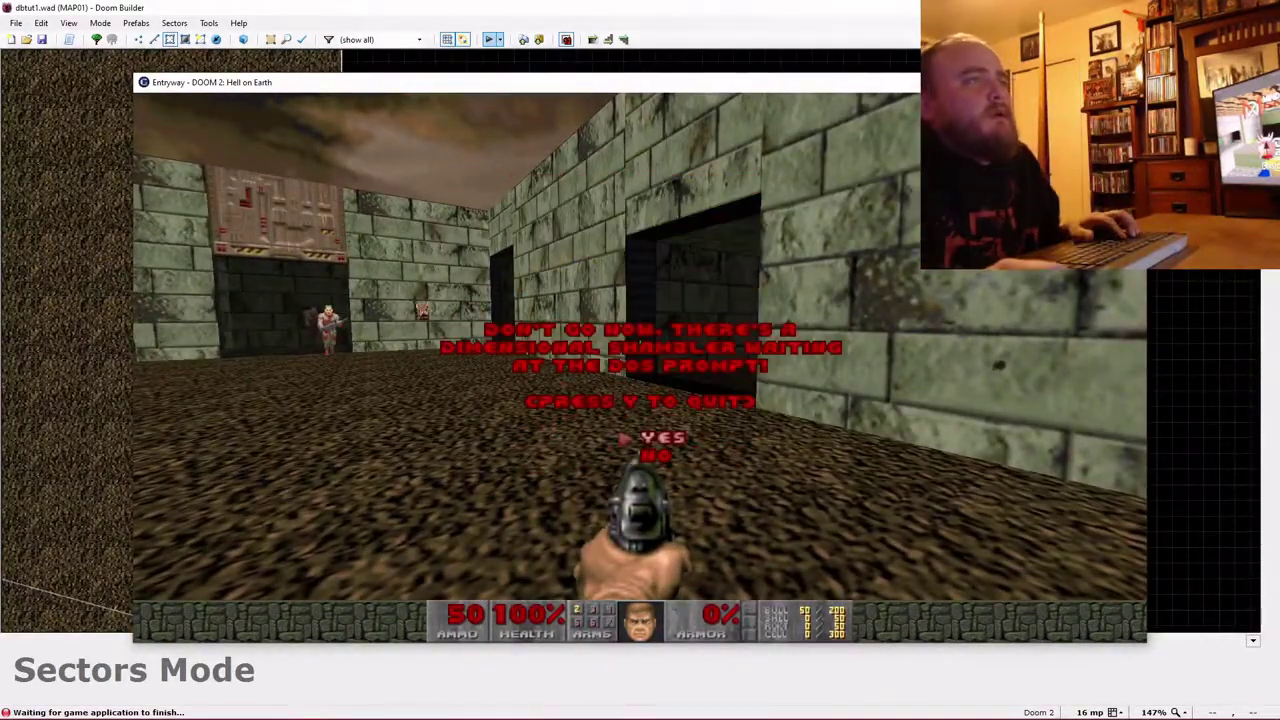
{"action": "key", "text": "y"}
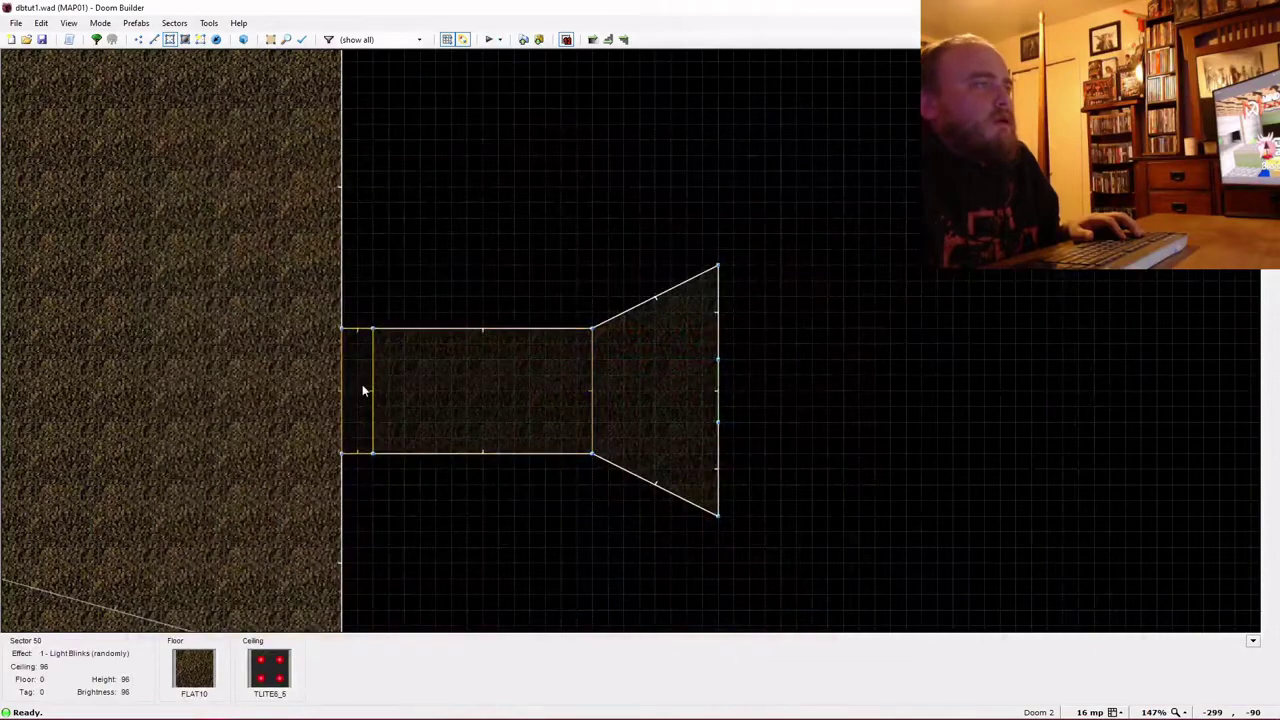
Lower the entrance strip sector's brightness to 0 in the 3D view and start another test run.
{"action": "key", "text": "w"}
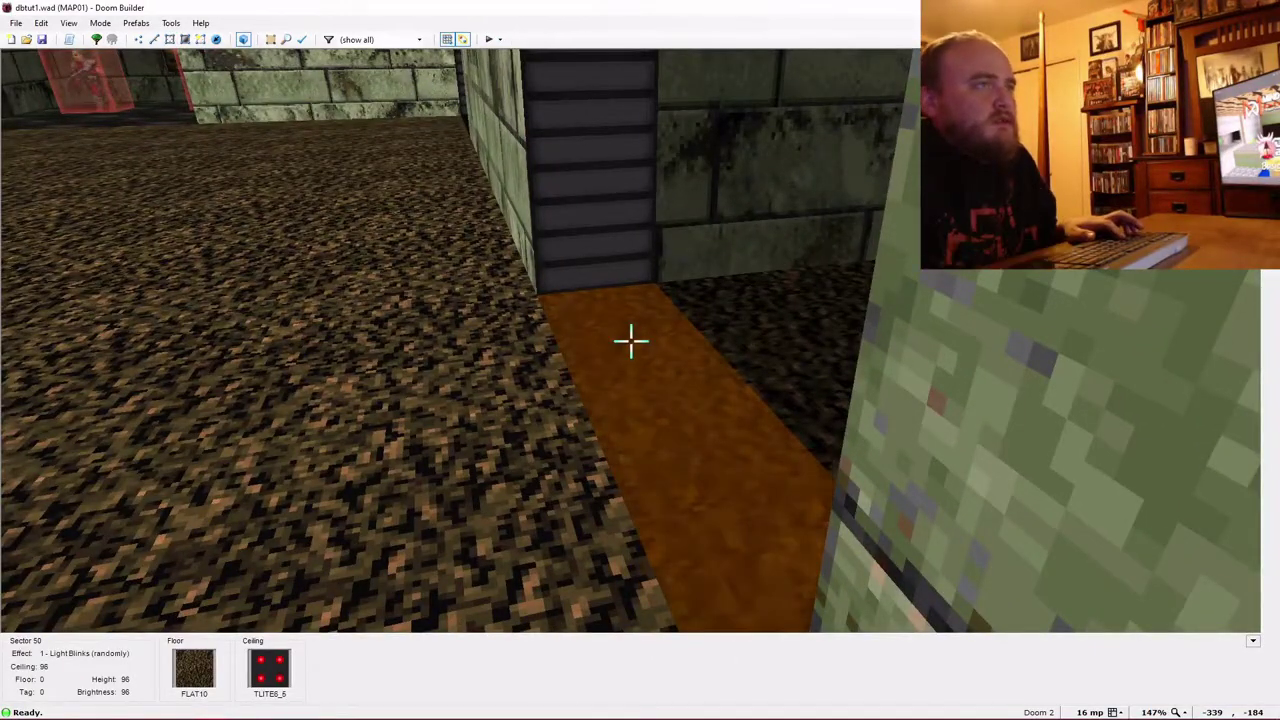
{"action": "key", "text": "minus"}
{"action": "key", "text": "w"}
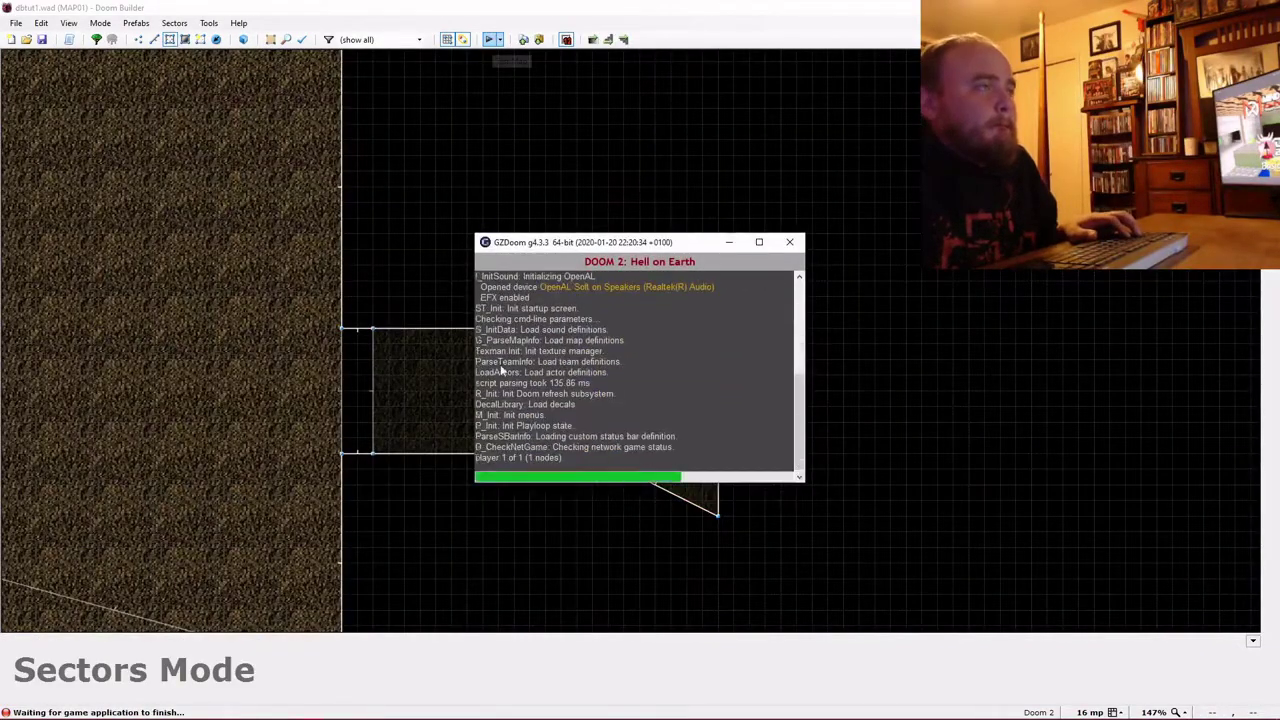
Cross the courtyard in game and shoot the enemies around the far doorway recess.
{"action": "key", "text": "w"}
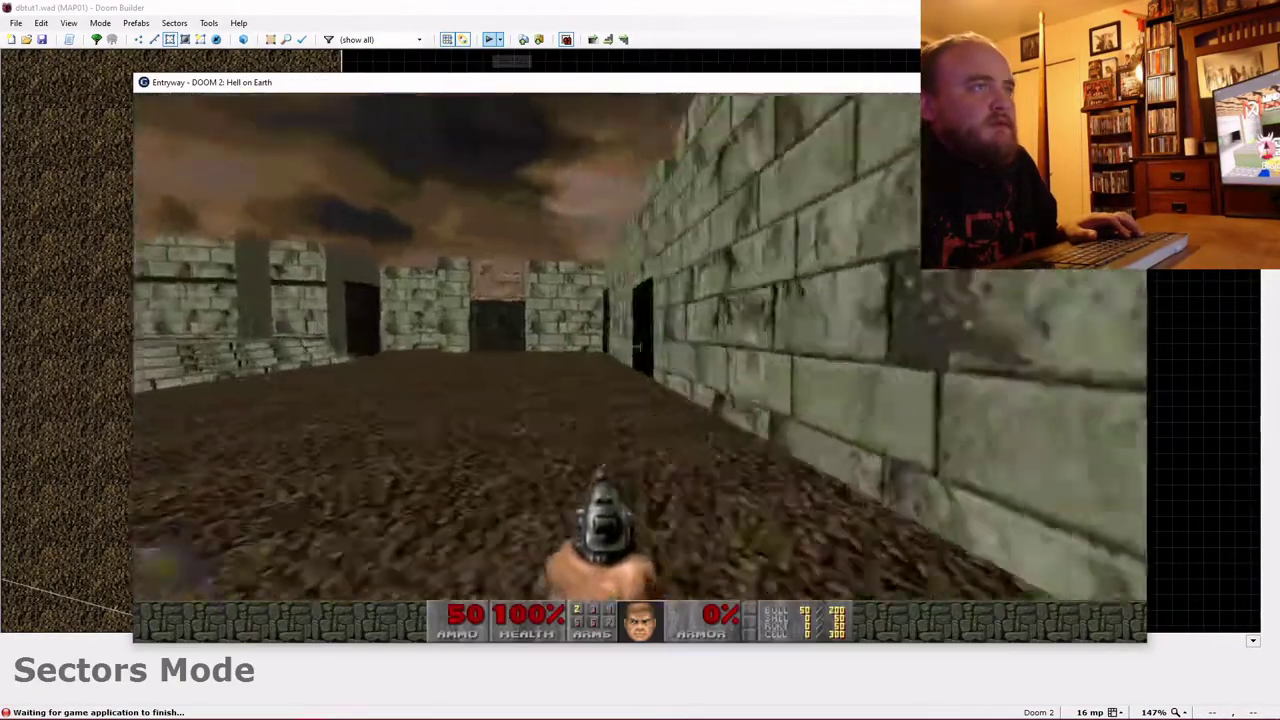
{"action": "key", "text": "w"}
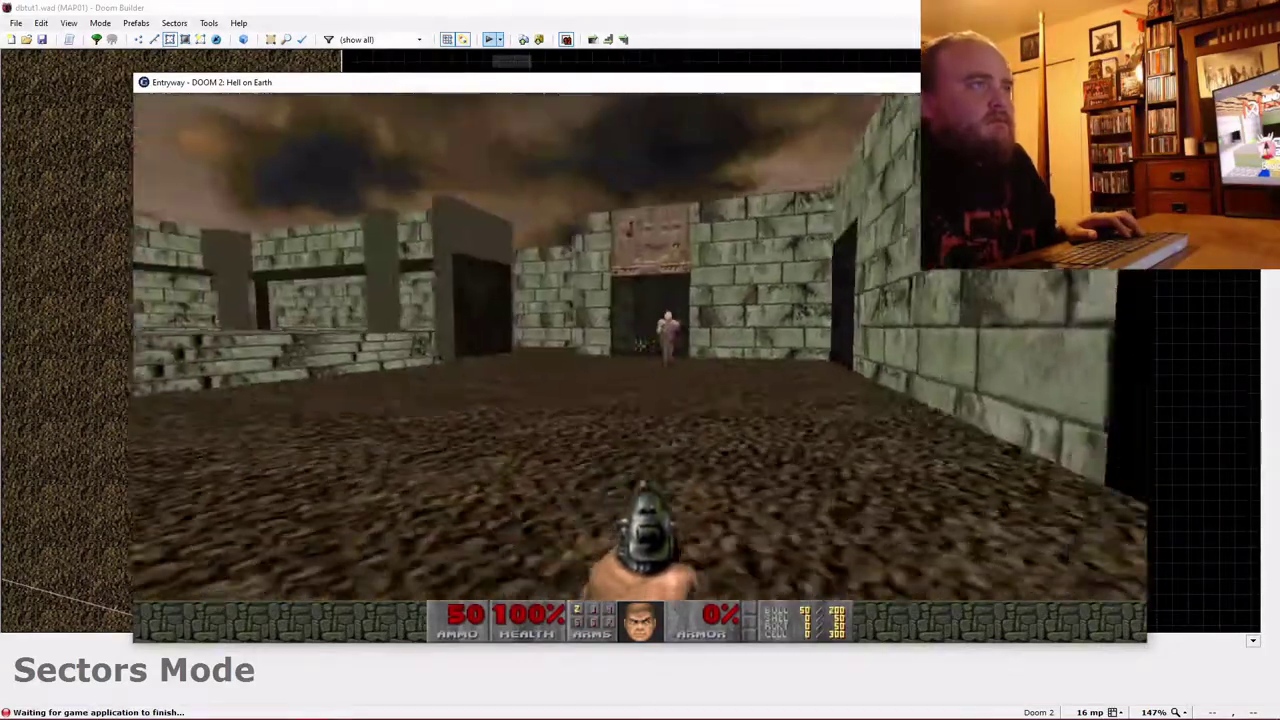
{"action": "left_click", "coordinate": [640, 347]}
{"action": "left_click", "coordinate": [640, 347]}
{"action": "left_click", "coordinate": [640, 347]}
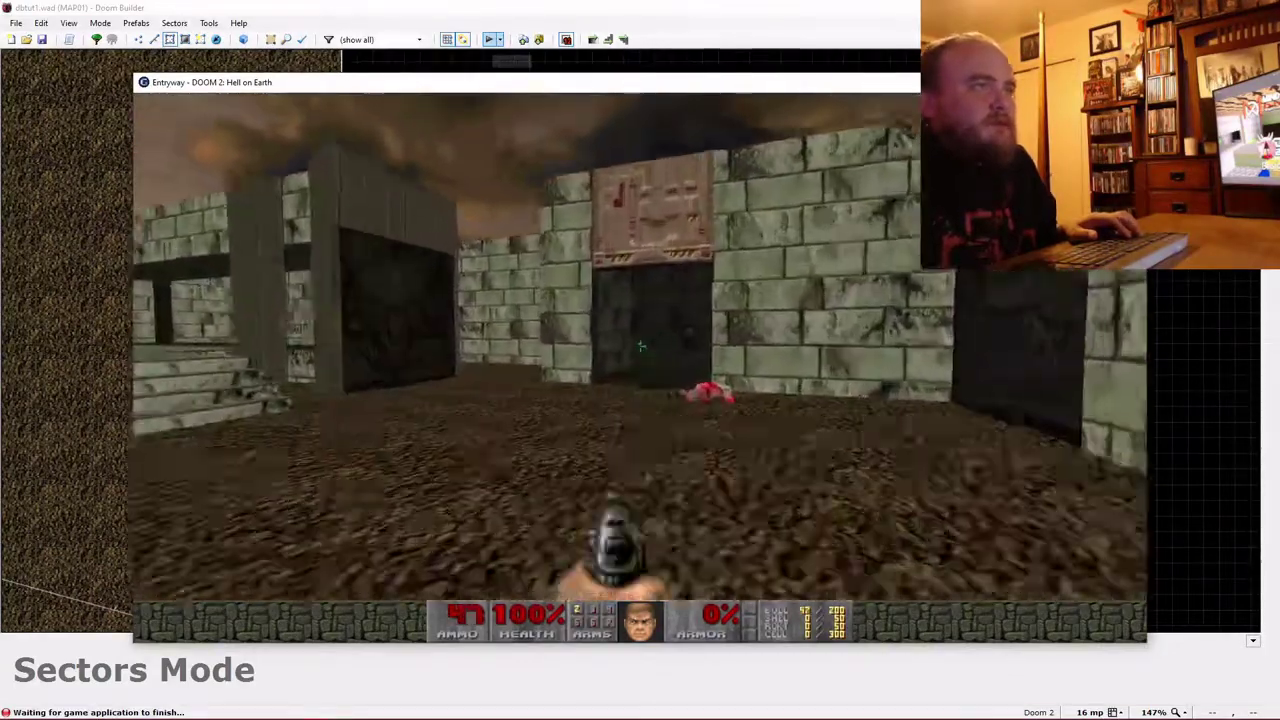
{"action": "key", "text": "w"}
{"action": "key", "text": "w"}
{"action": "left_click", "coordinate": [640, 347]}
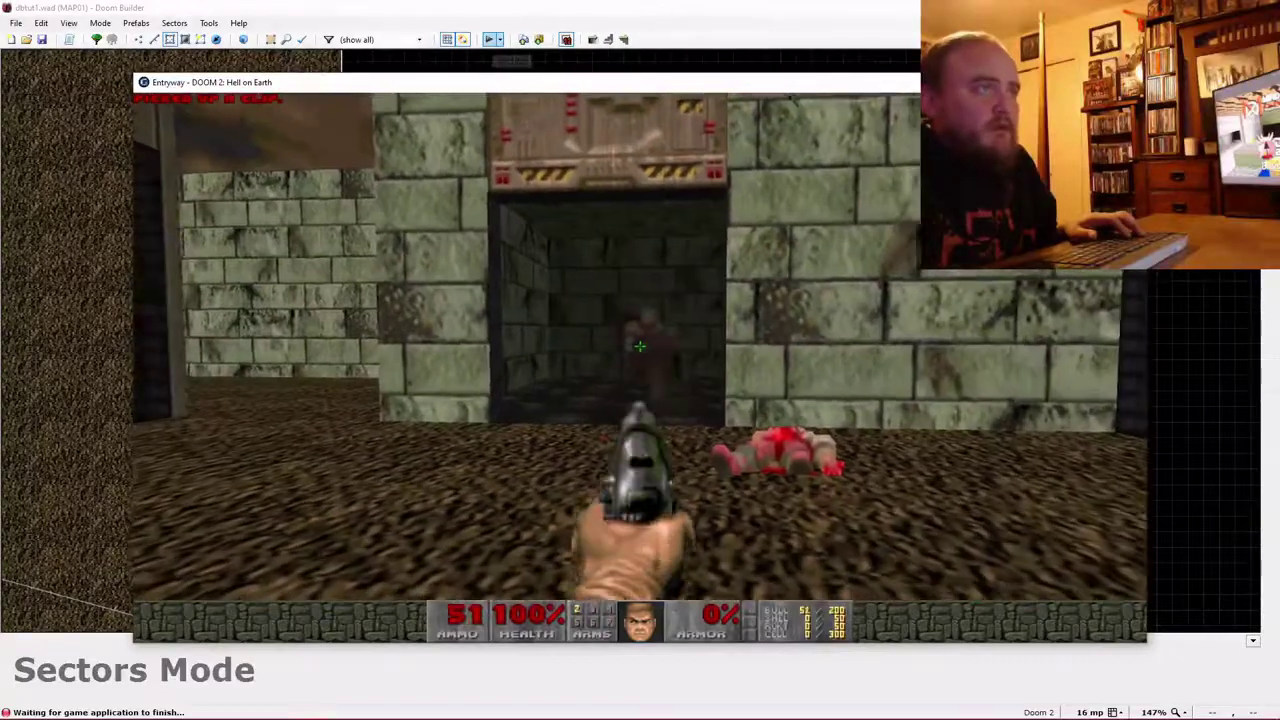
{"action": "left_click", "coordinate": [640, 347]}
{"action": "left_click", "coordinate": [640, 347]}
Walk back to the switch corridor, examine its entrance strip with the switch behind it, and quit the game.
{"action": "key", "text": "w"}
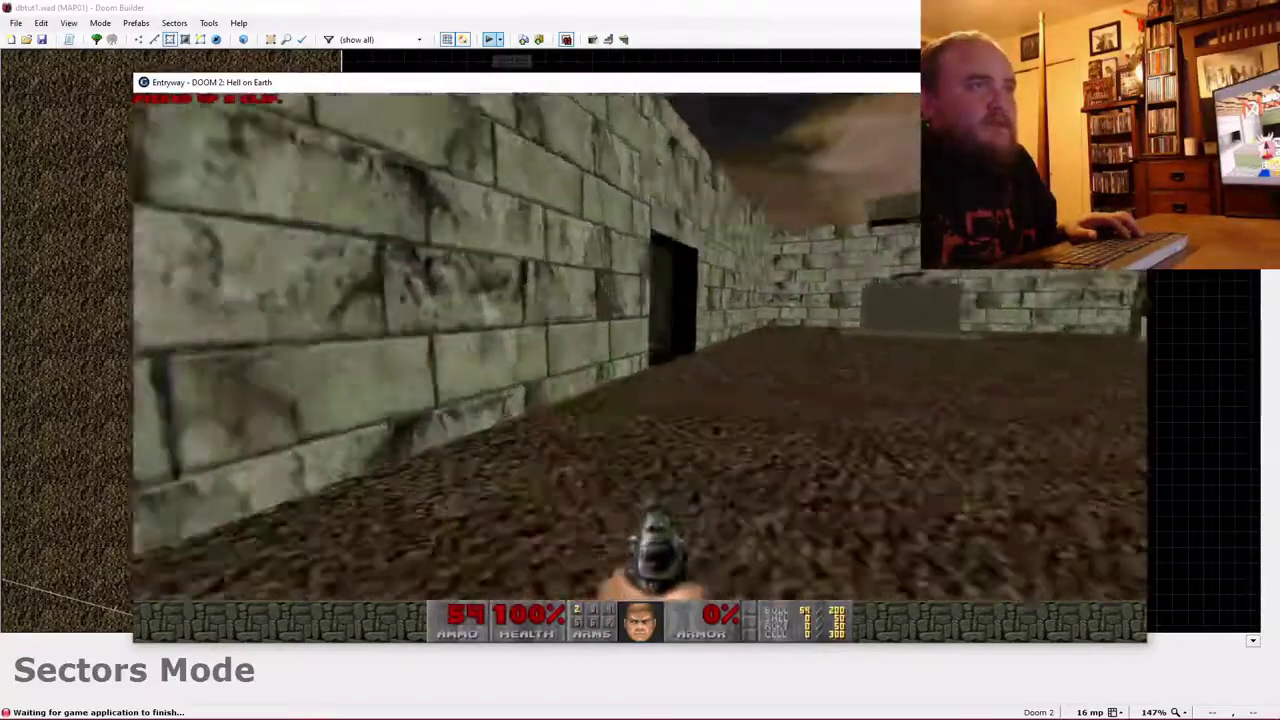
{"action": "key", "text": "w"}
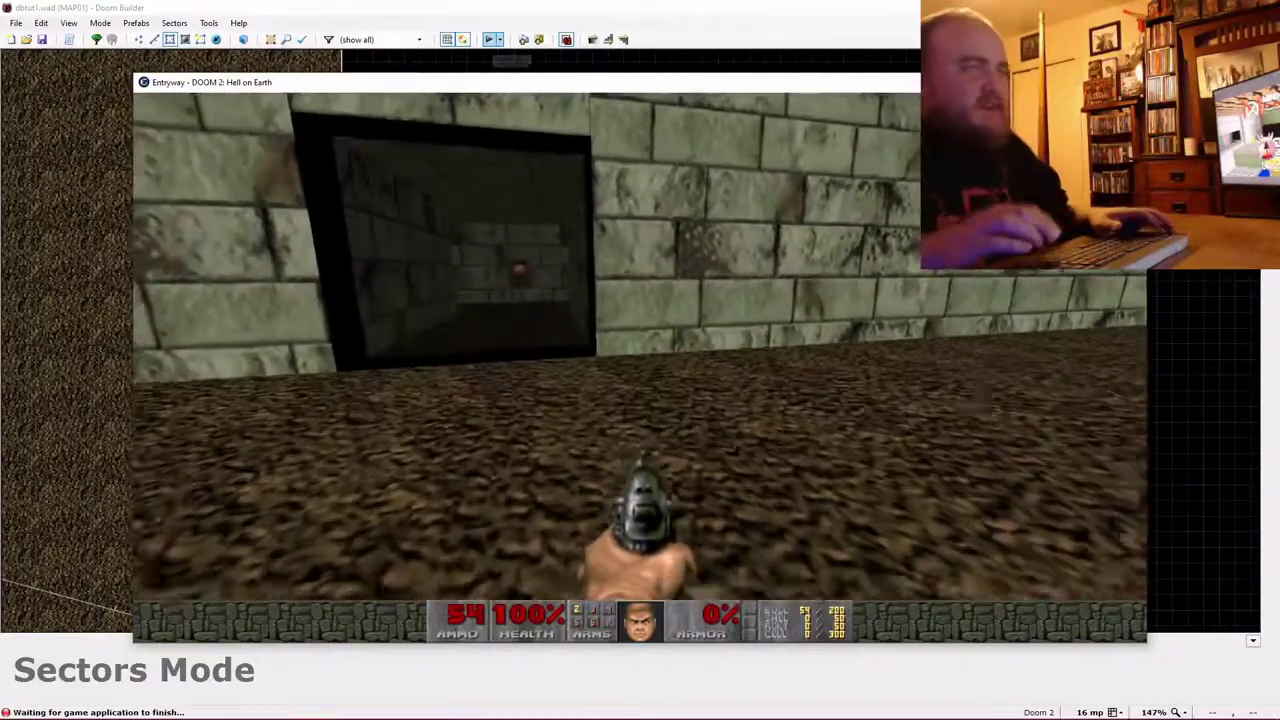
{"action": "key", "text": "Escape"}
{"action": "key", "text": "Up"}
{"action": "key", "text": "Return"}
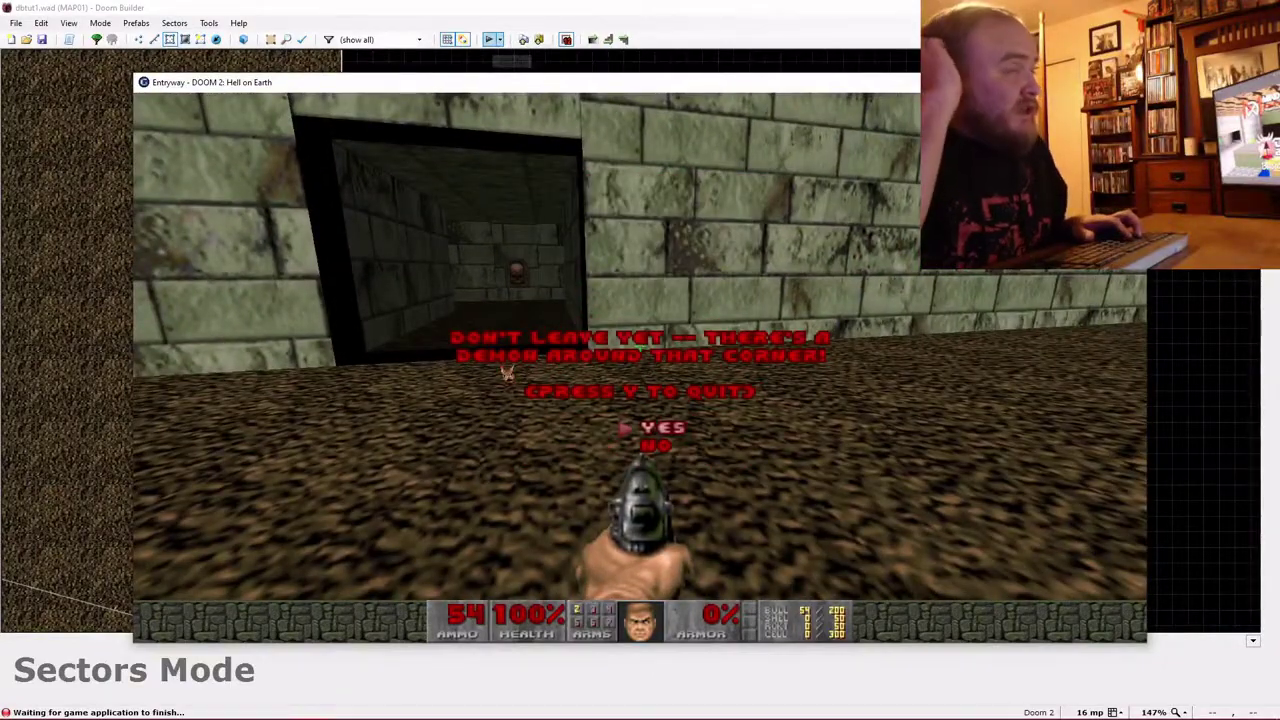
{"action": "key", "text": "y"}
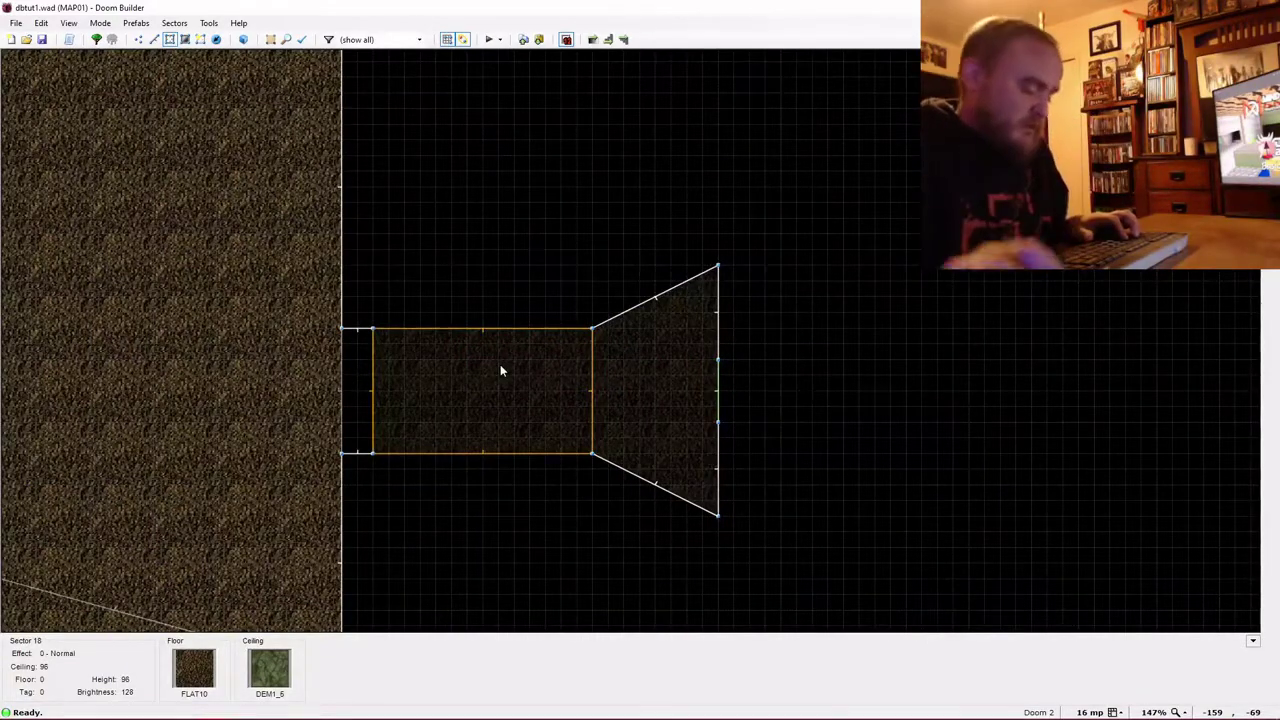
Check the entrance strip's sector properties, and raise its brightness to 112 in the 3D view.
{"action": "right_click", "coordinate": [358, 386]}
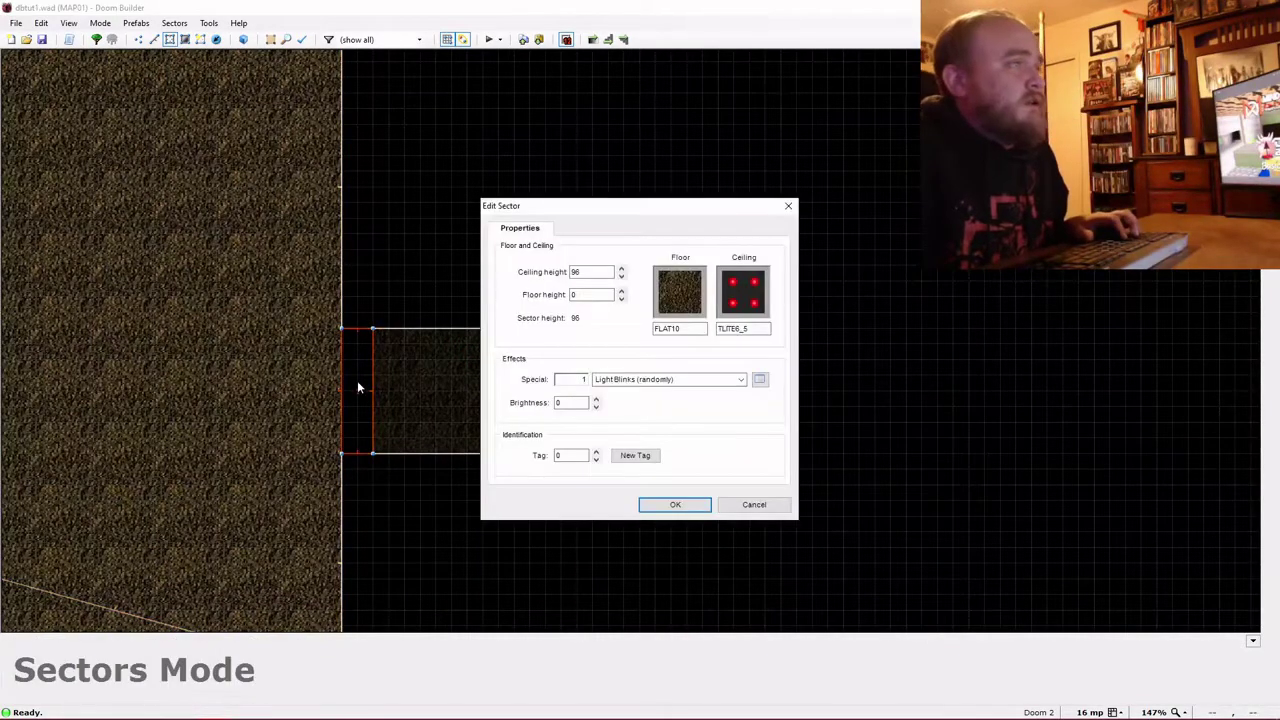
{"action": "left_click", "coordinate": [740, 513]}
{"action": "key", "text": "w"}
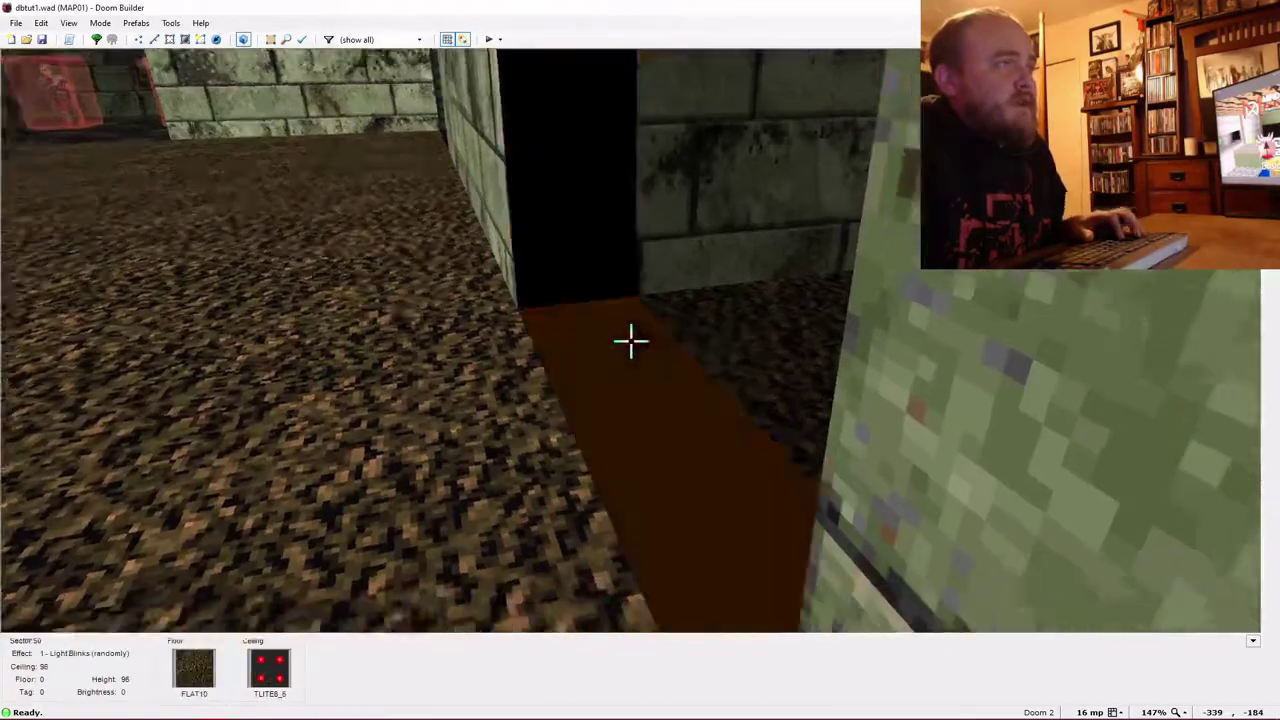
{"action": "scroll", "coordinate": [631, 341], "scroll_direction": "up", "scroll_amount": 4, "text": "ctrl"}
{"action": "scroll", "coordinate": [631, 341], "scroll_direction": "up", "scroll_amount": 2, "text": "ctrl"}
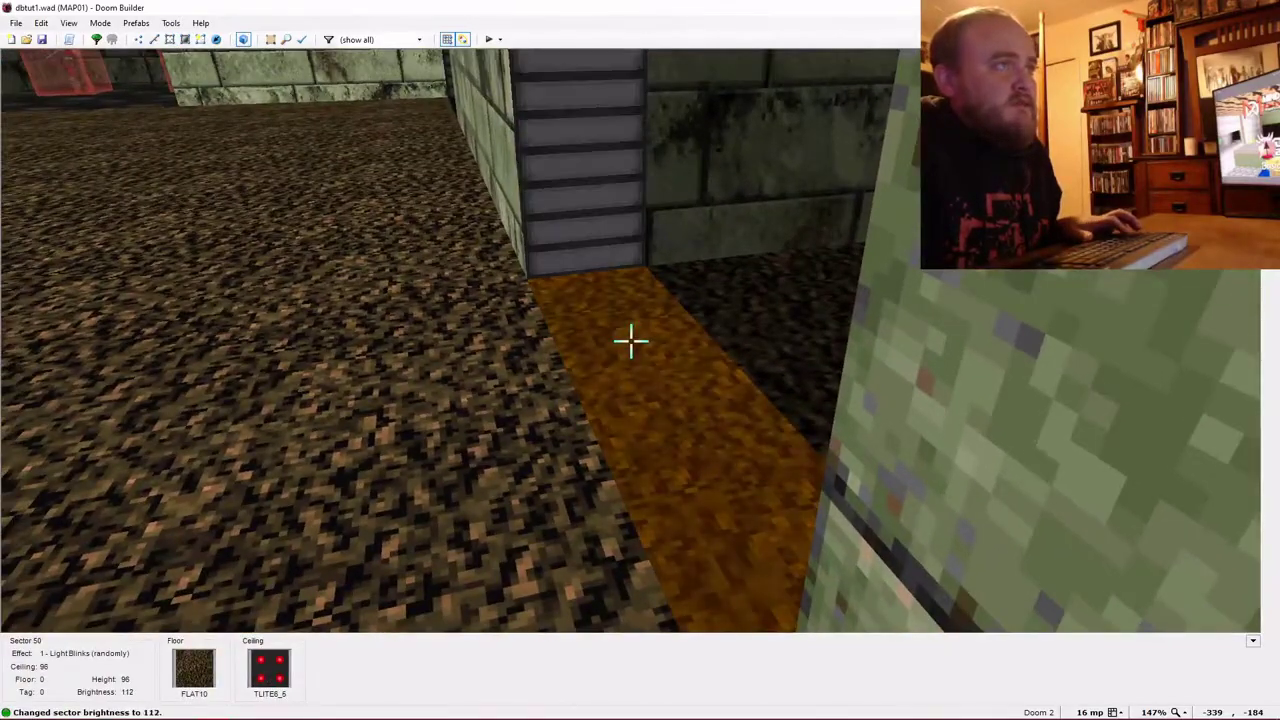
Lower the entrance strip sector's brightness to 96 and change its effect to 17, Light Flickers (randomly).
{"action": "scroll", "coordinate": [631, 341], "scroll_direction": "down", "scroll_amount": 1, "text": "ctrl"}
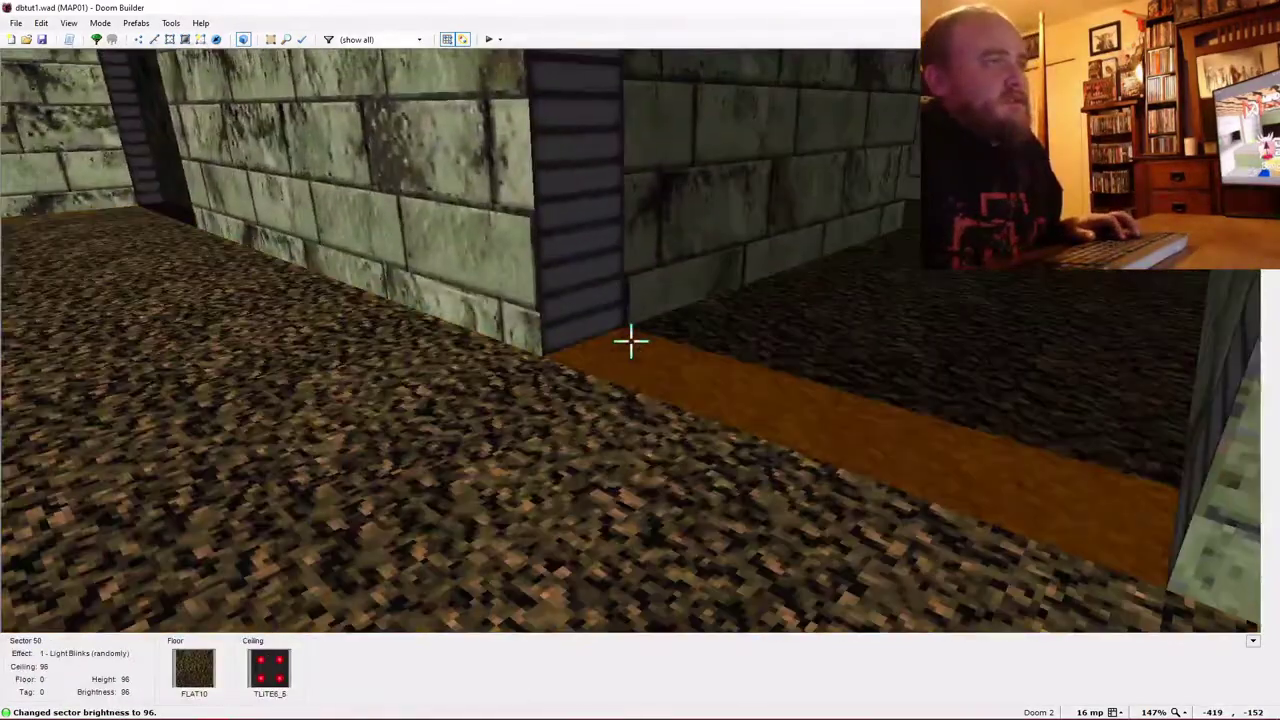
{"action": "key", "text": "w"}
{"action": "right_click", "coordinate": [363, 393]}
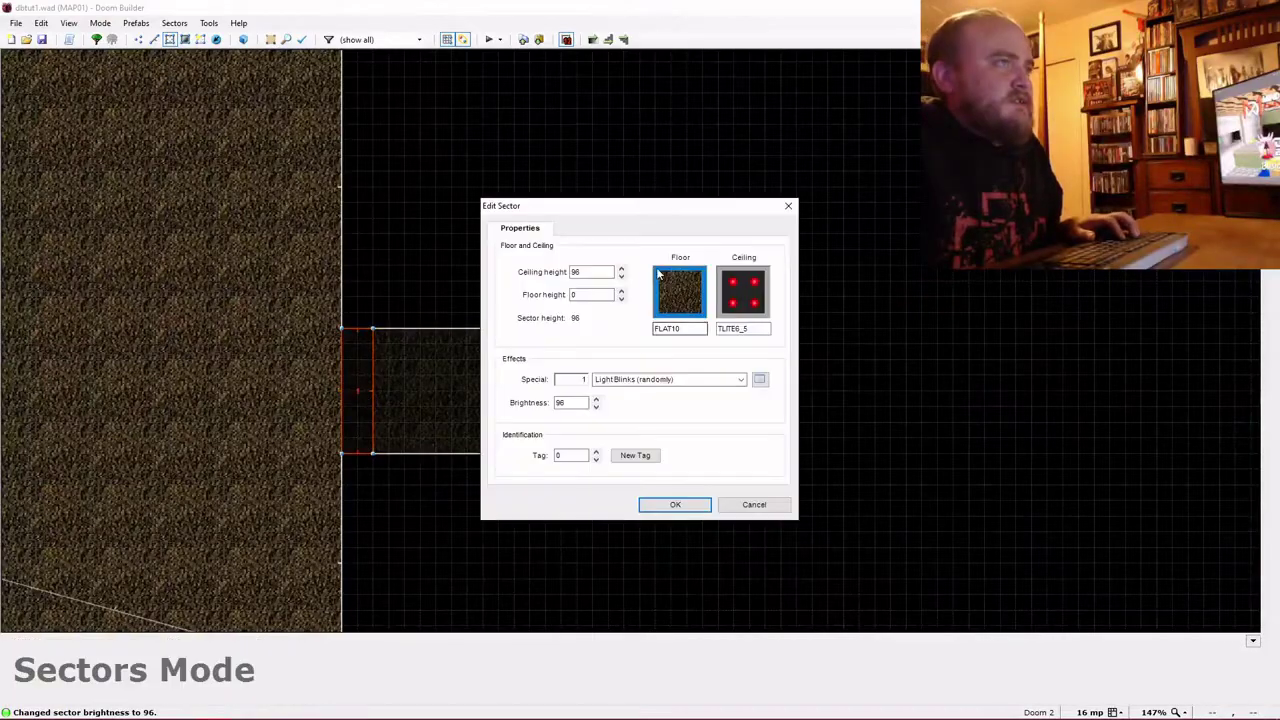
{"action": "left_click", "coordinate": [760, 380]}
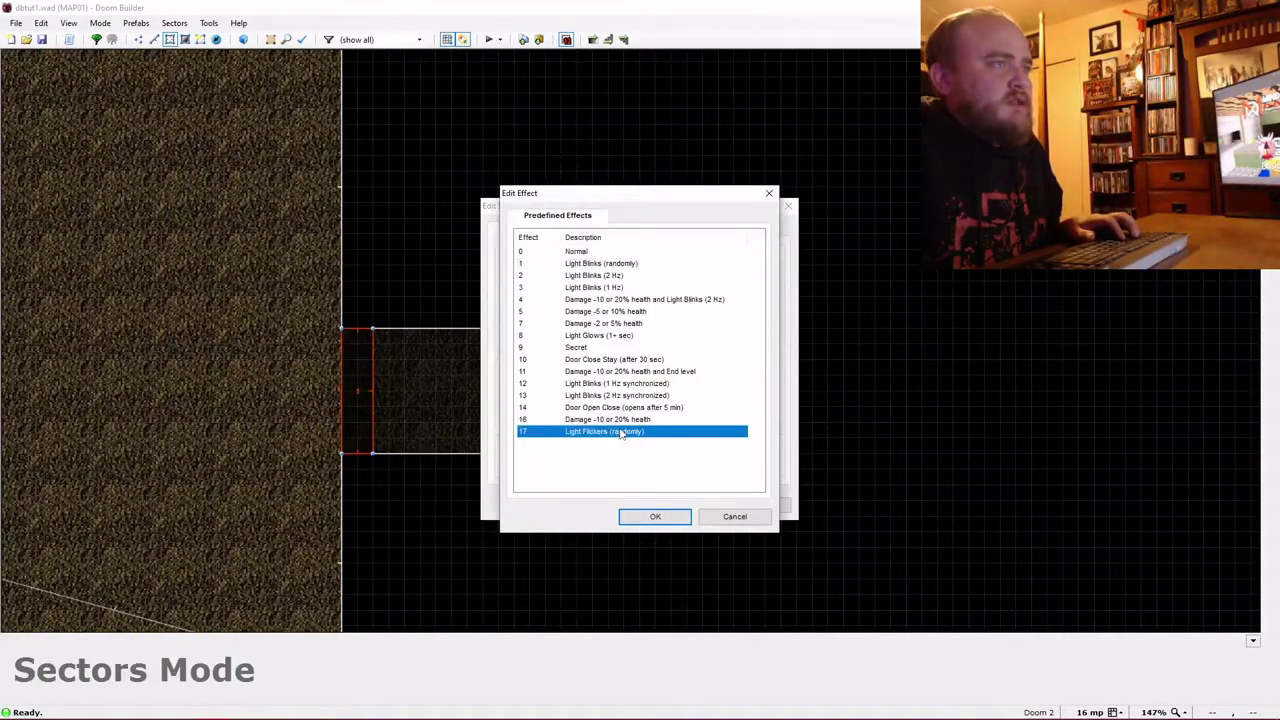
{"action": "left_click", "coordinate": [662, 515]}
{"action": "left_click", "coordinate": [675, 505]}
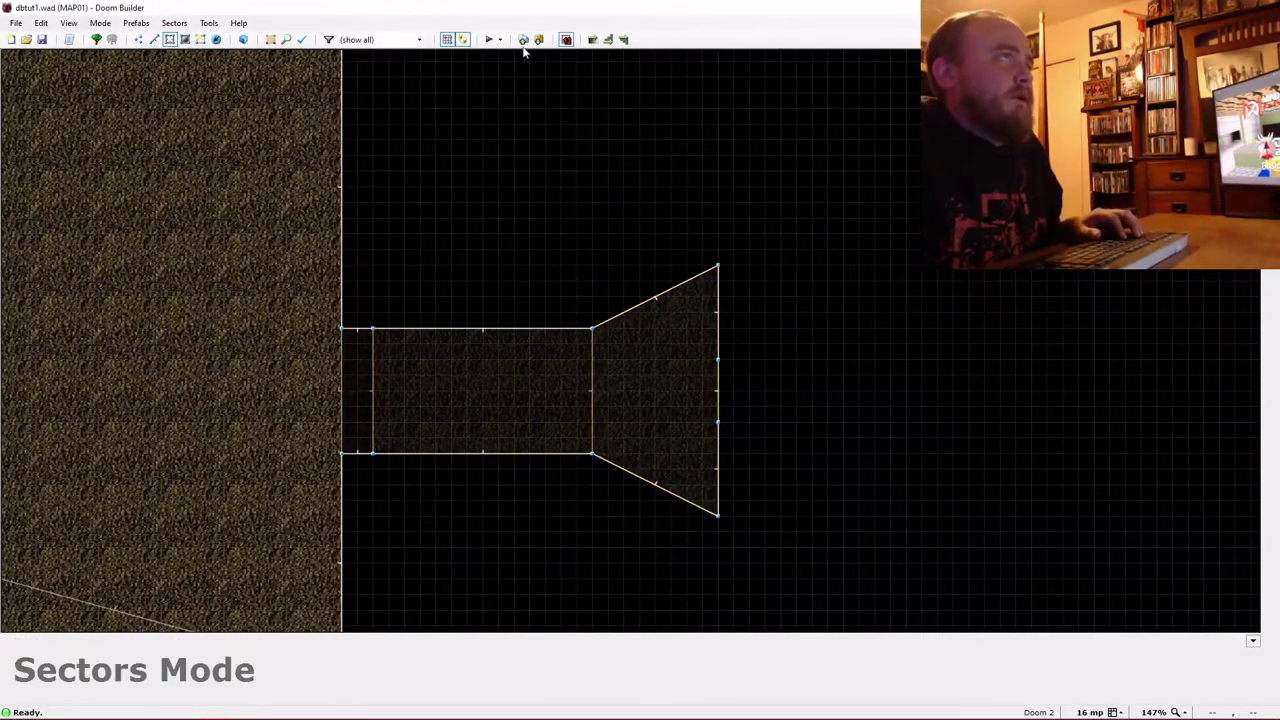
Start a test run, walk to the switch corridor entrance to view its flickering strip, and shoot the enemy across the courtyard.
{"action": "left_click", "coordinate": [489, 40]}
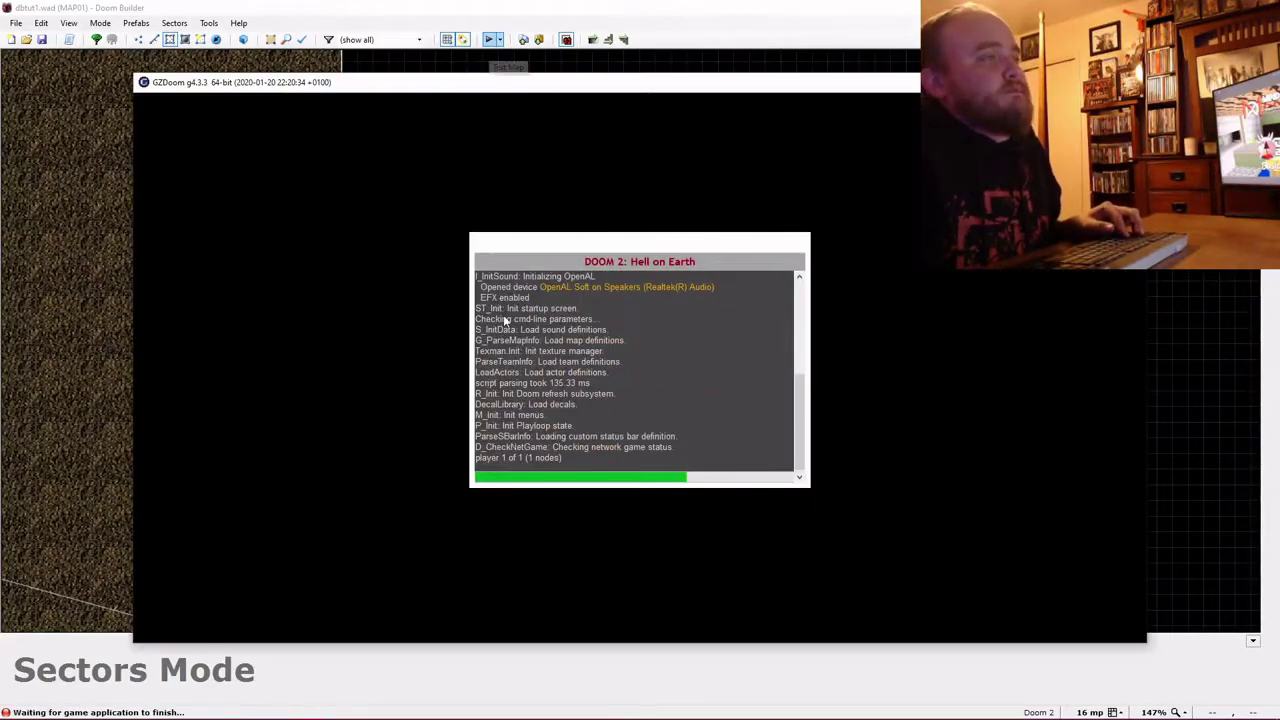
{"action": "key", "text": "w"}
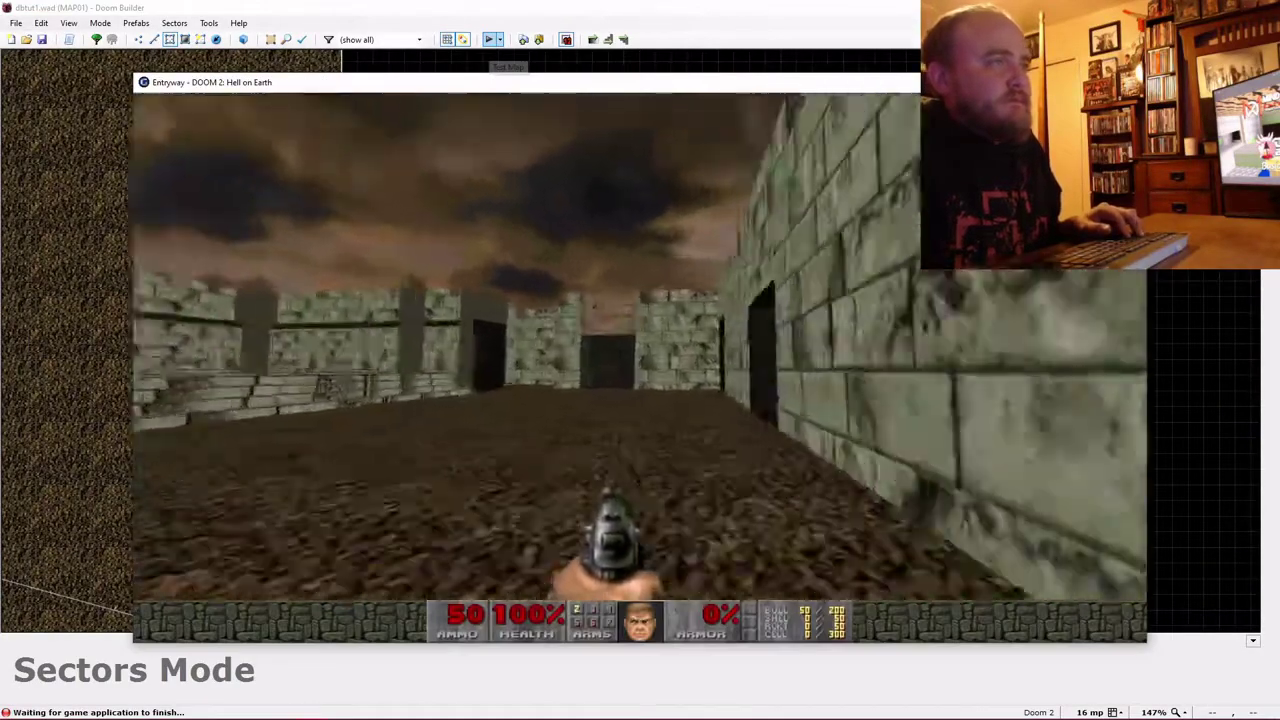
{"action": "key", "text": "w"}
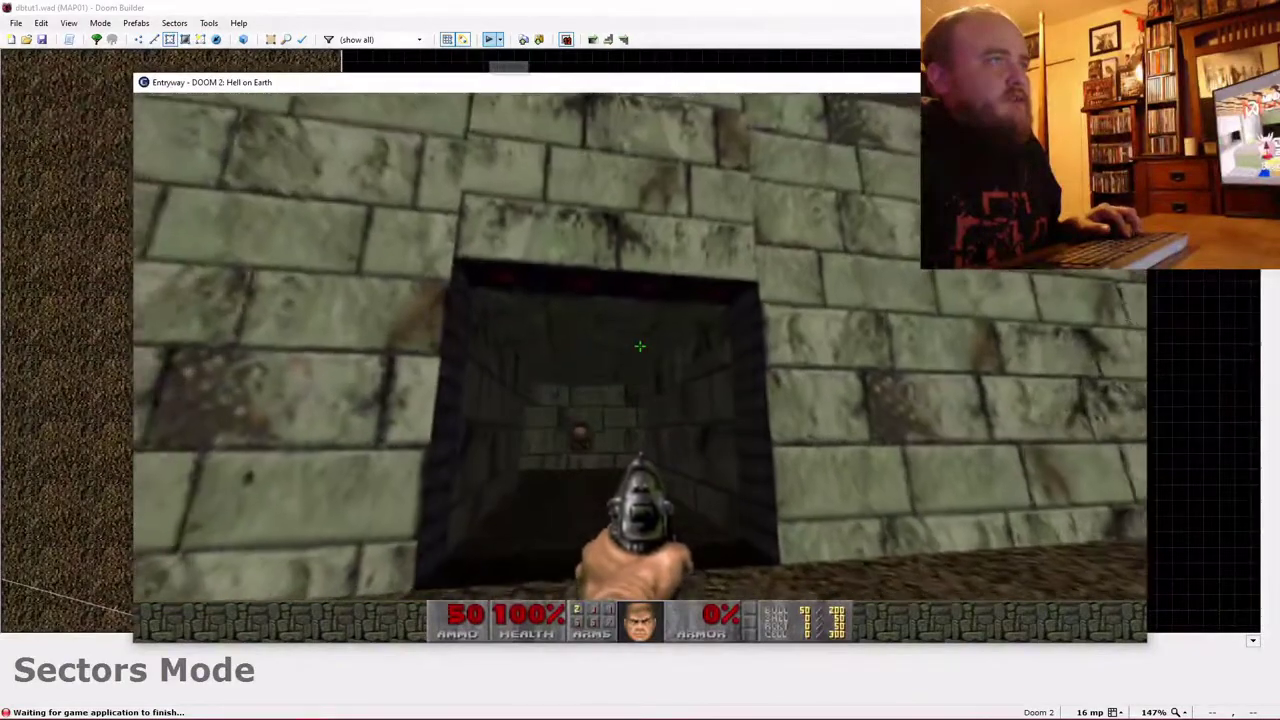
{"action": "key", "text": "w"}
{"action": "left_click", "coordinate": [640, 346]}
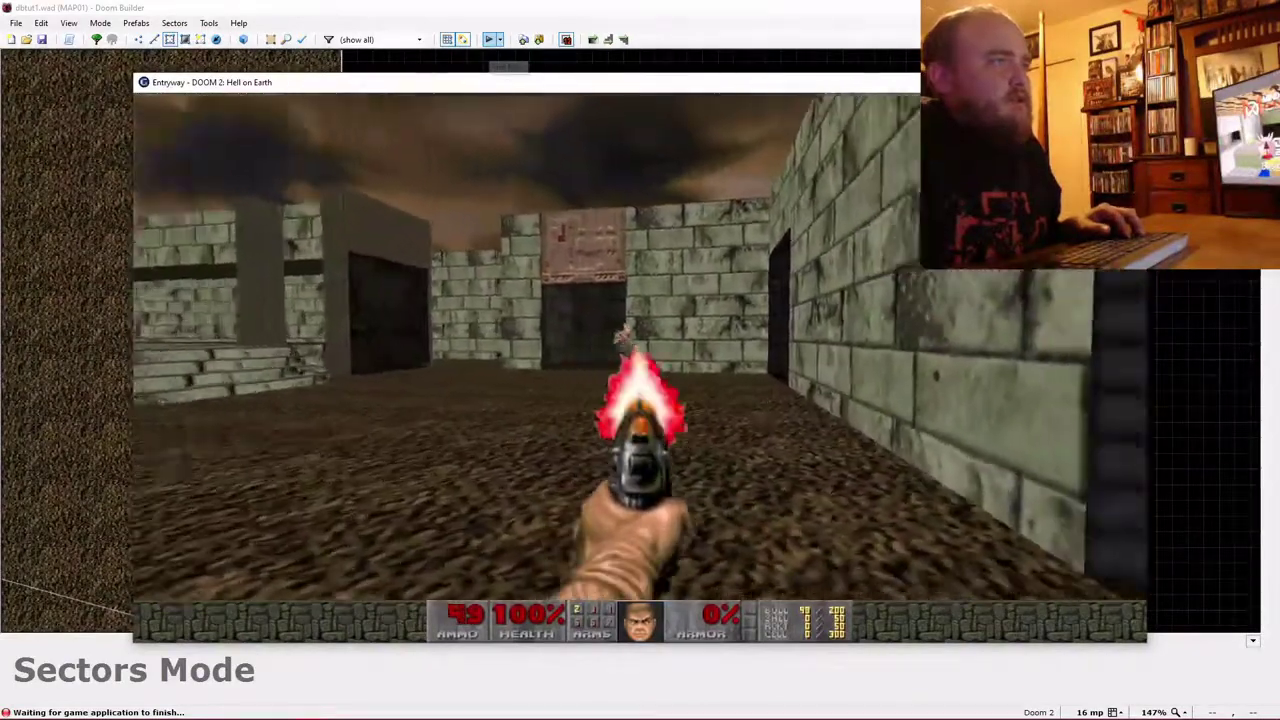
{"action": "left_click", "coordinate": [640, 346]}
{"action": "key", "text": "w"}
{"action": "left_click", "coordinate": [640, 346]}
{"action": "left_click", "coordinate": [640, 346]}
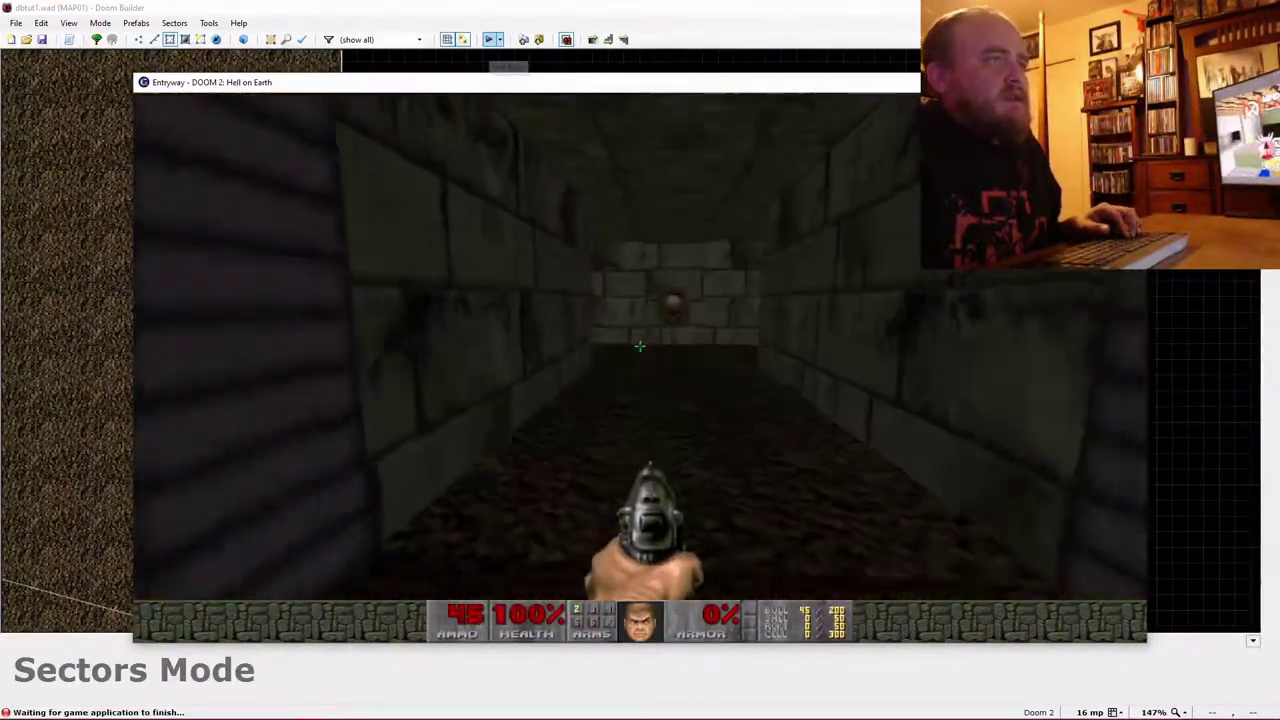
Quit the test game and return to the map editor.
{"action": "key", "text": "Escape"}
{"action": "key", "text": "Up"}
{"action": "key", "text": "Return"}
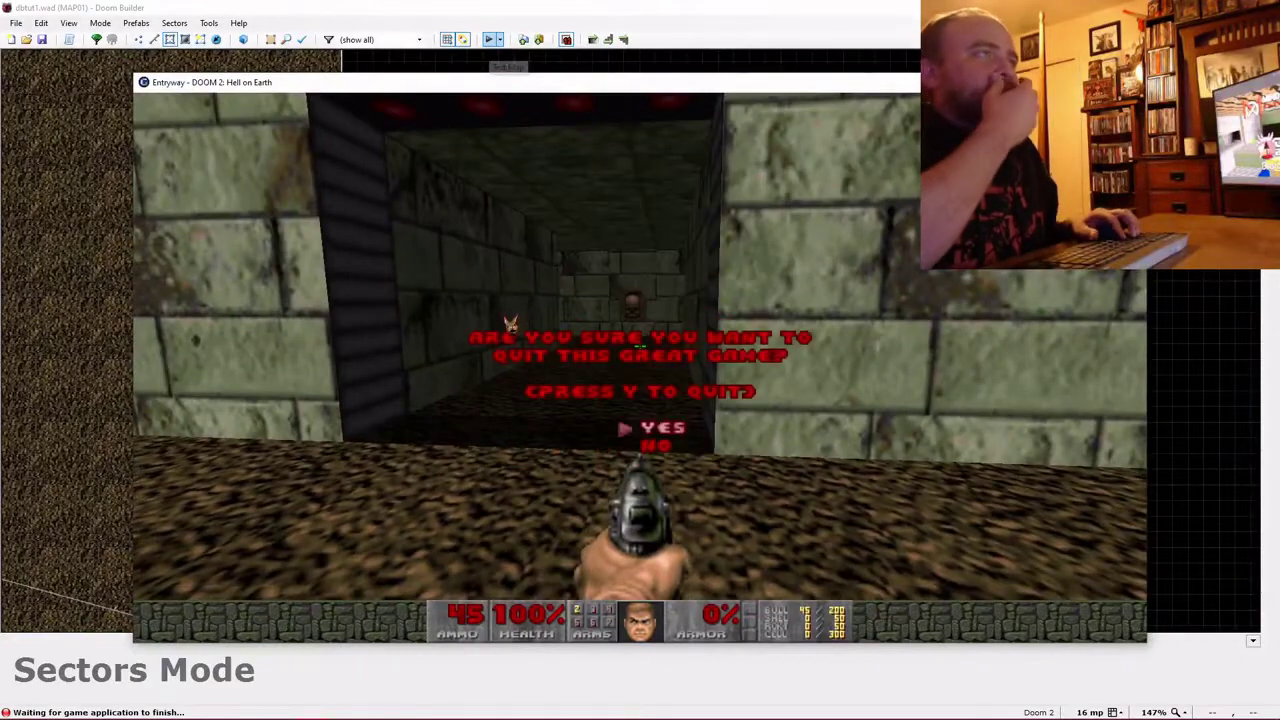
{"action": "key", "text": "Return"}
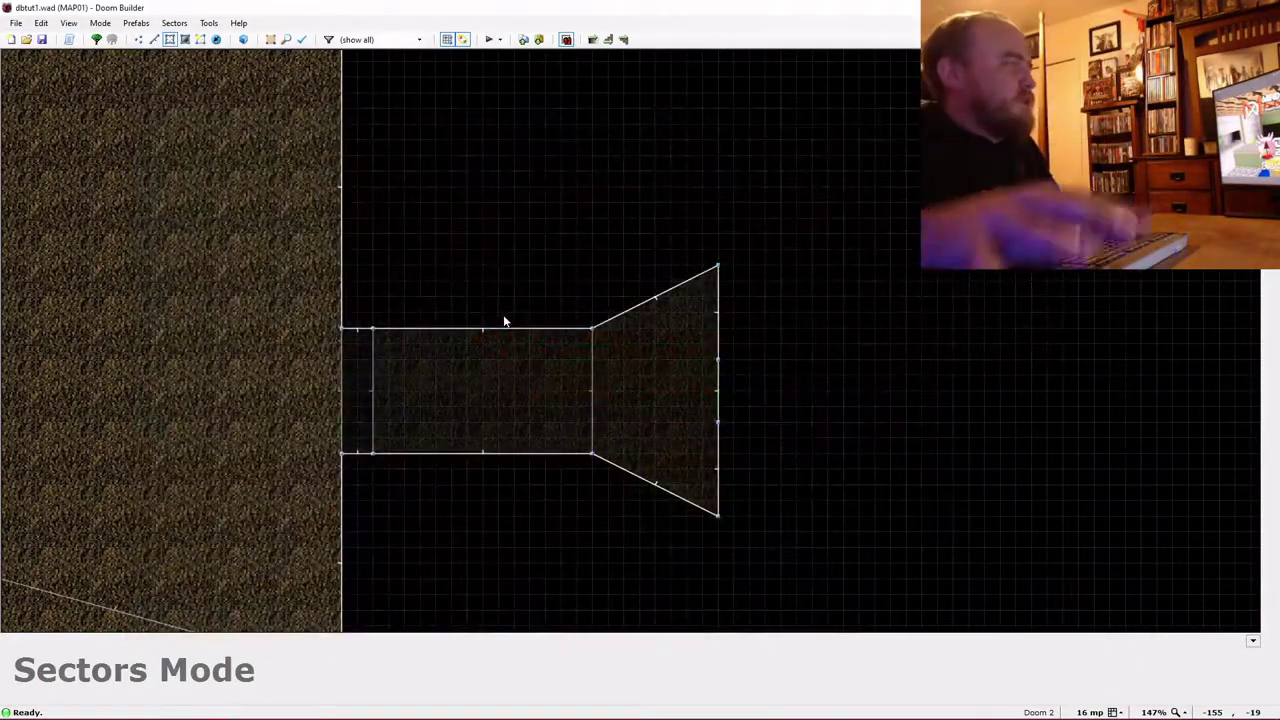
Divide the switch corridor behind the entrance strip into seven sectors, each 32 units deep and 128 units wide.
{"action": "key", "text": "d"}
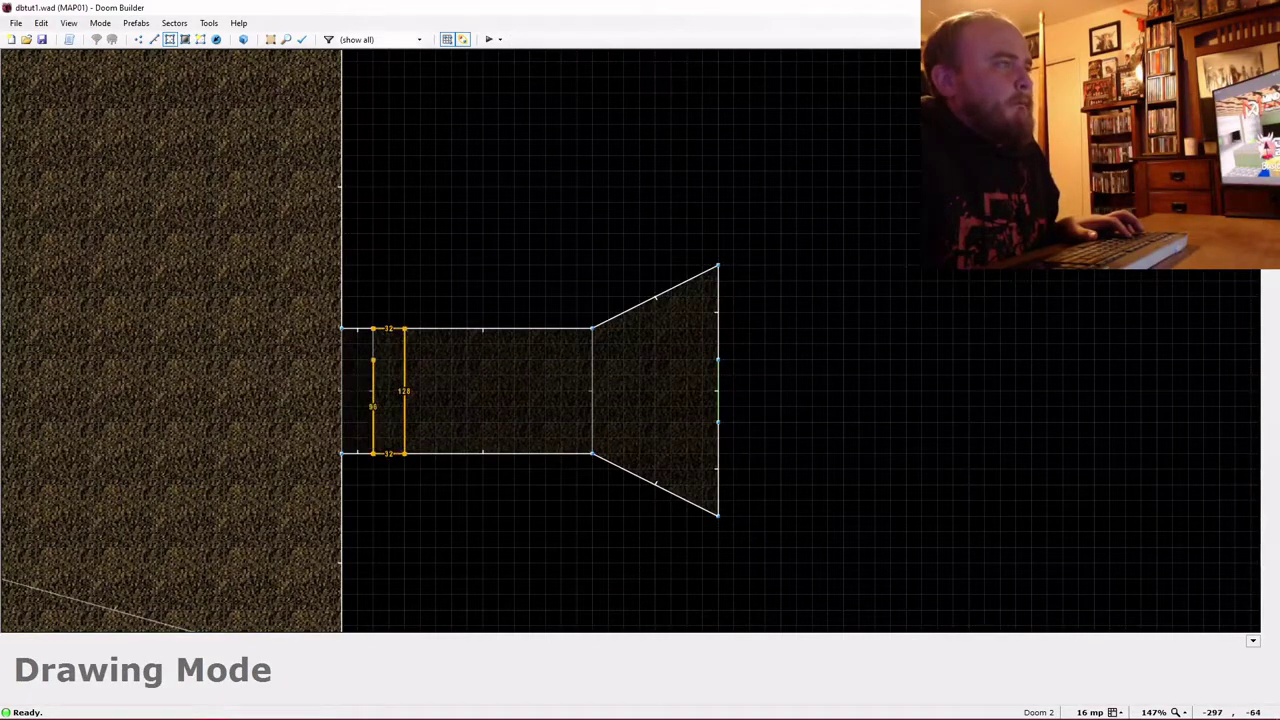
{"action": "left_click", "coordinate": [373, 329]}
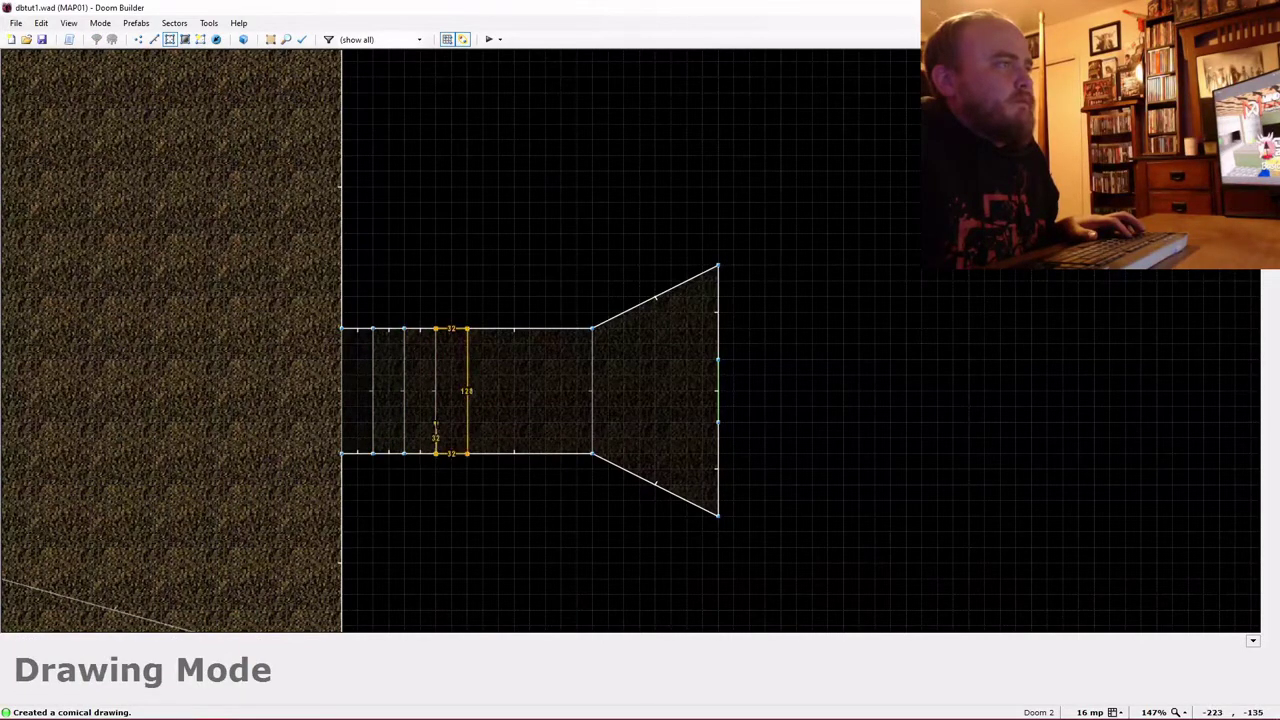
{"action": "left_click", "coordinate": [435, 330]}
{"action": "key", "text": "d"}
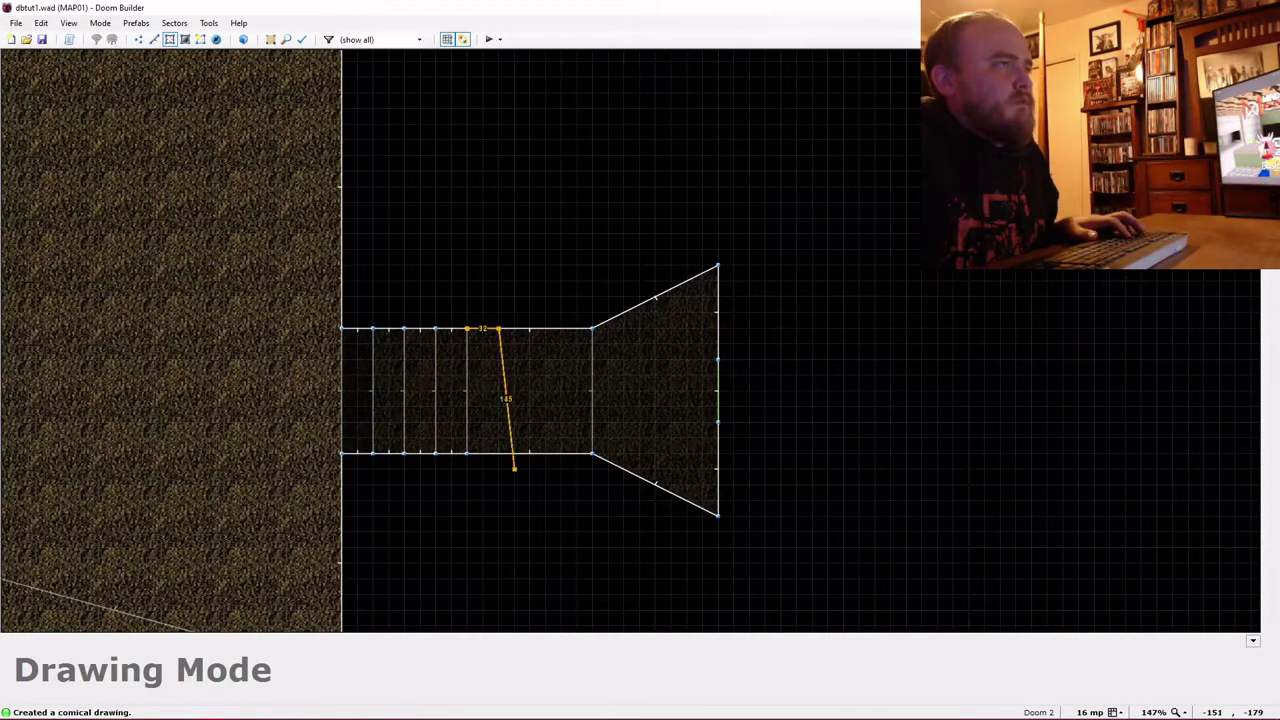
{"action": "left_click", "coordinate": [467, 330]}
{"action": "key", "text": "d"}
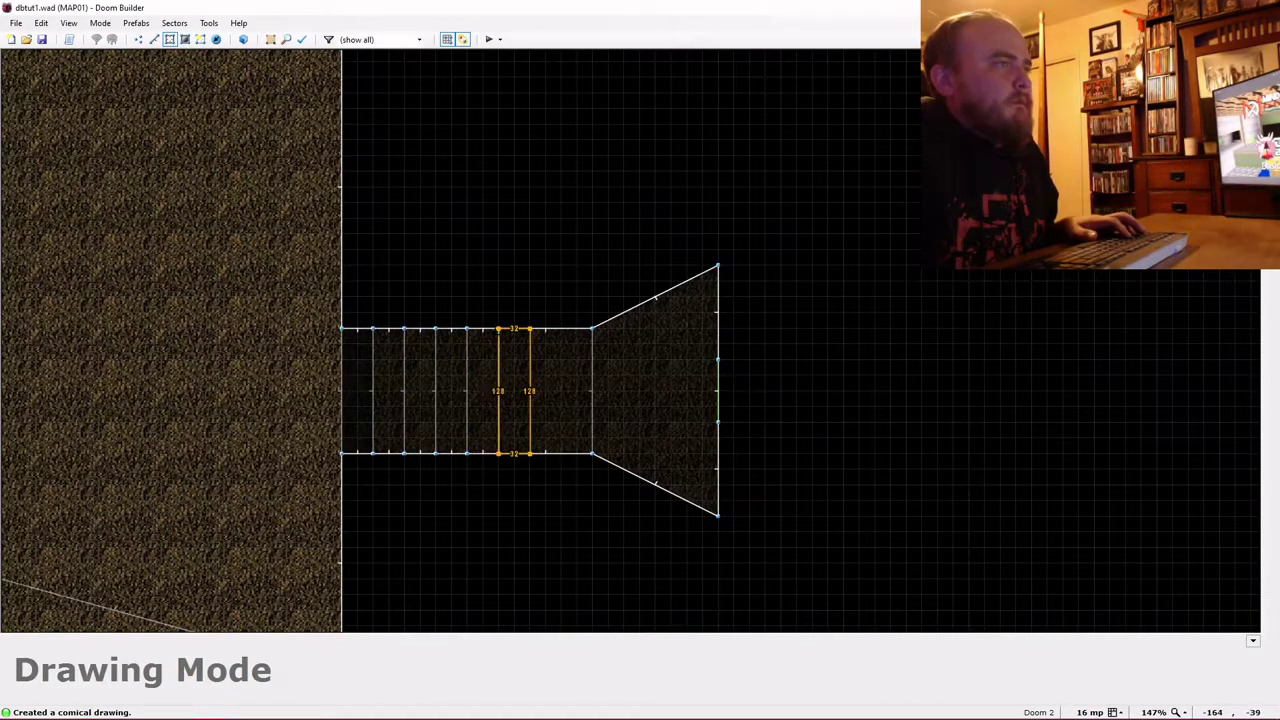
{"action": "left_click", "coordinate": [498, 330]}
{"action": "key", "text": "d"}
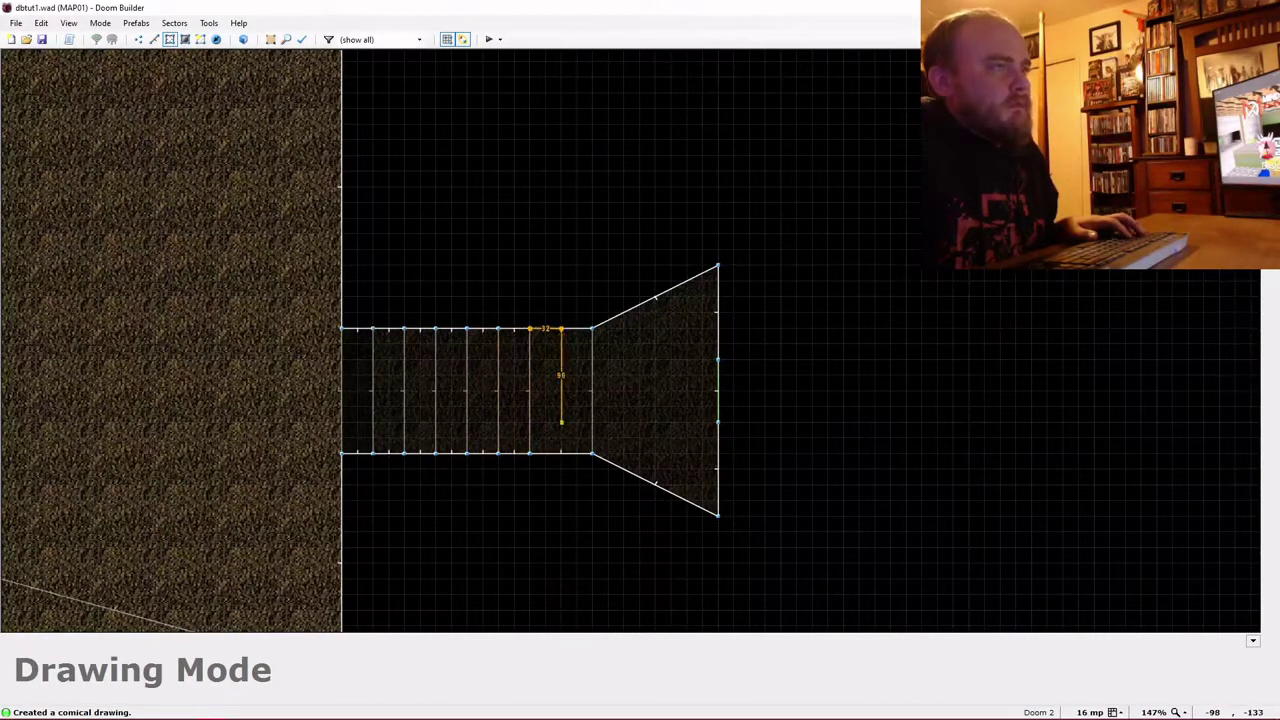
{"action": "left_click", "coordinate": [530, 330]}
{"action": "key", "text": "d"}
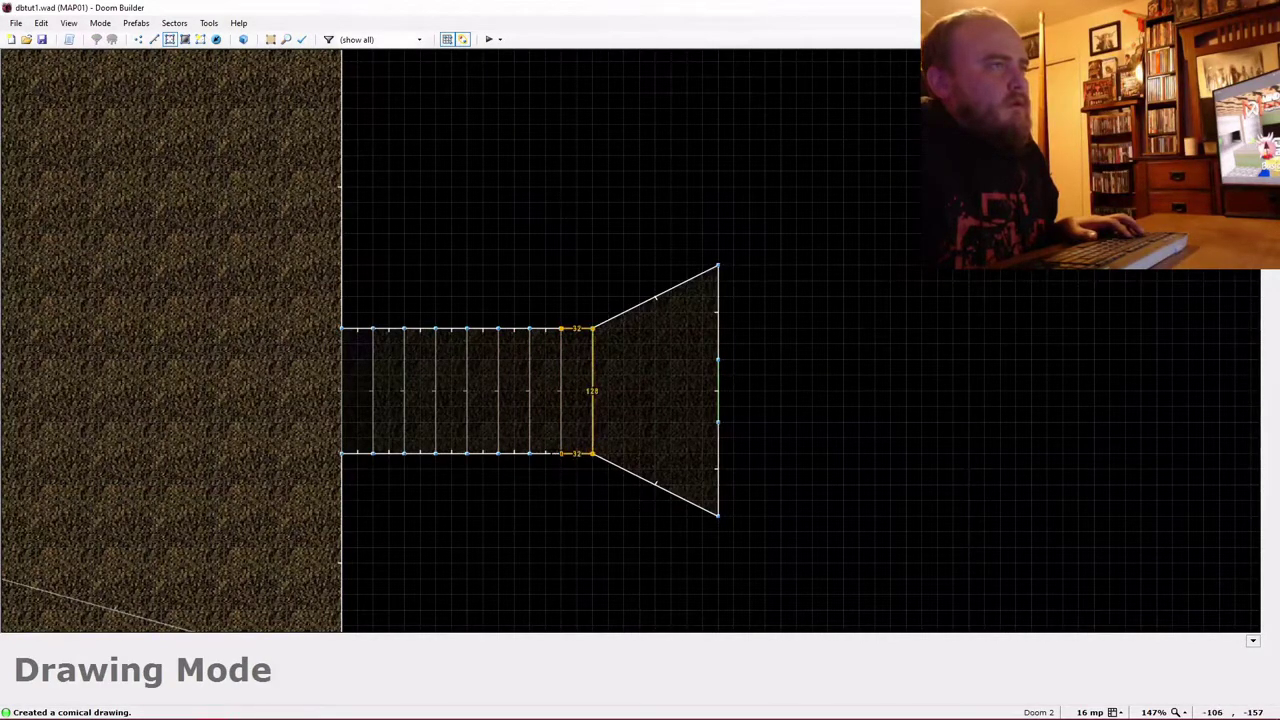
{"action": "left_click", "coordinate": [560, 329]}
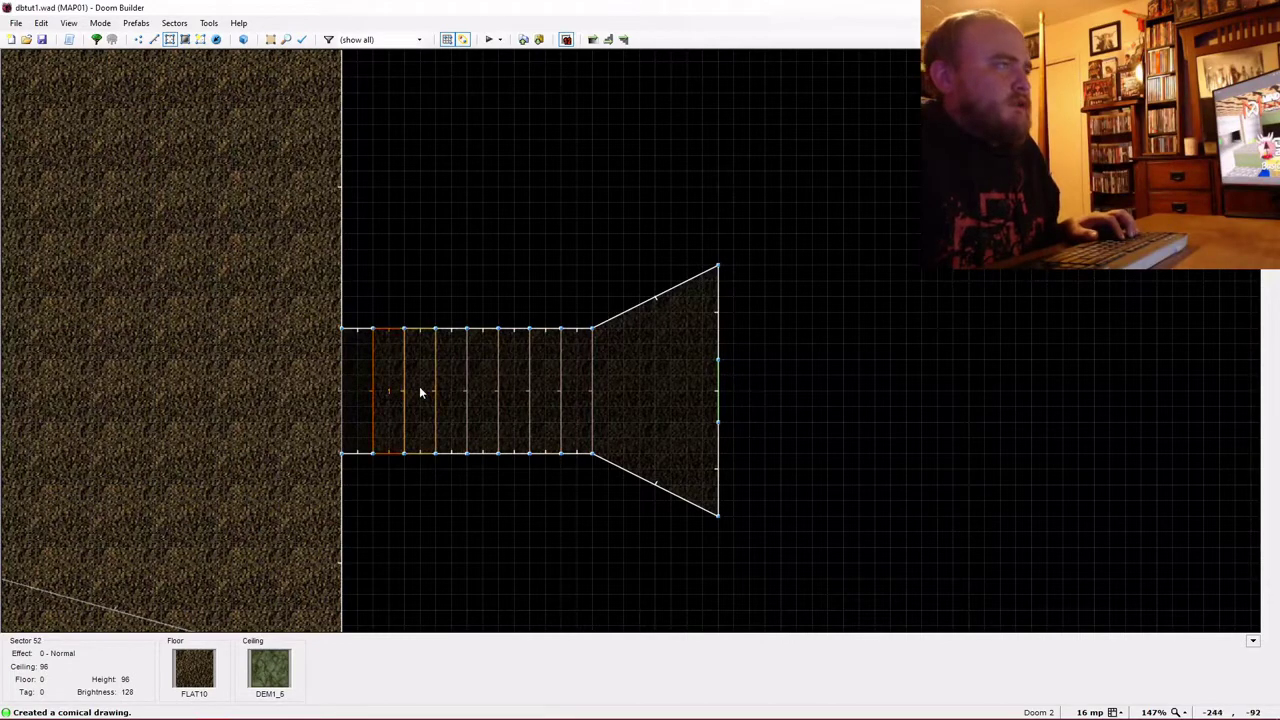
Select all seven new corridor sectors and choose effect 17, Light Flickers (randomly), for them.
{"action": "left_click", "coordinate": [515, 382]}
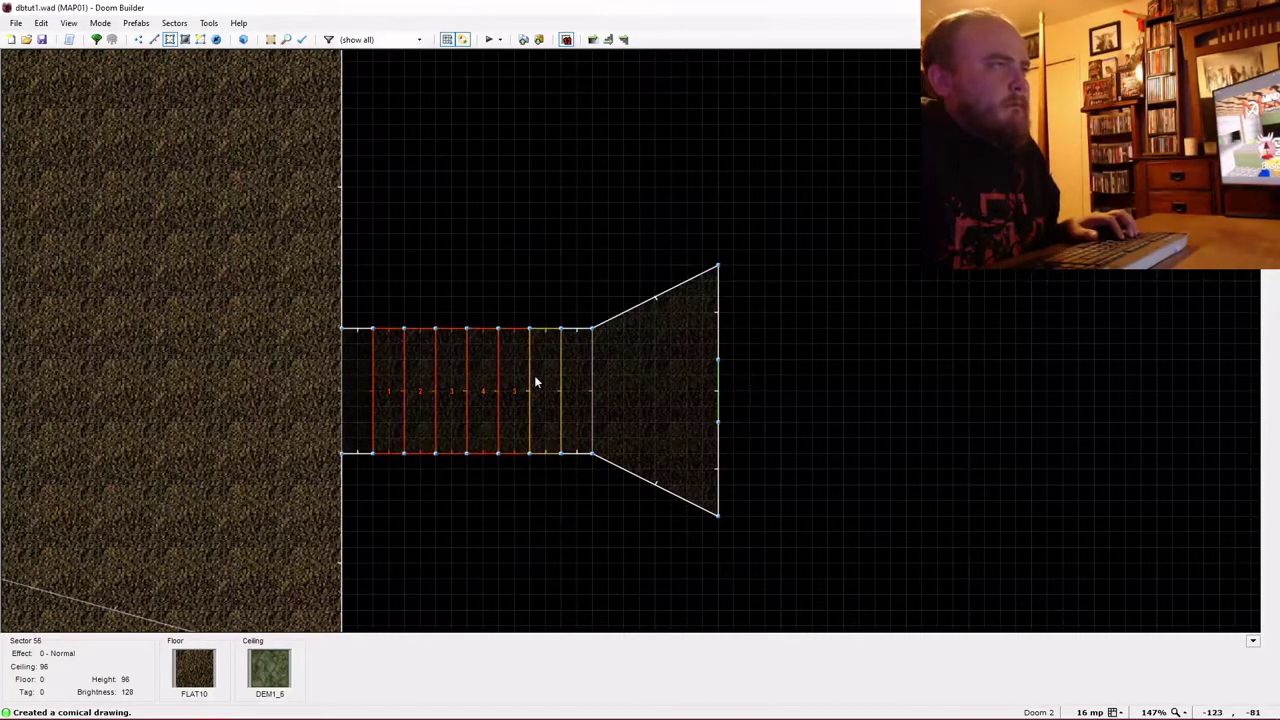
{"action": "left_click", "coordinate": [545, 376]}
{"action": "left_click", "coordinate": [575, 376]}
{"action": "right_click", "coordinate": [577, 377]}
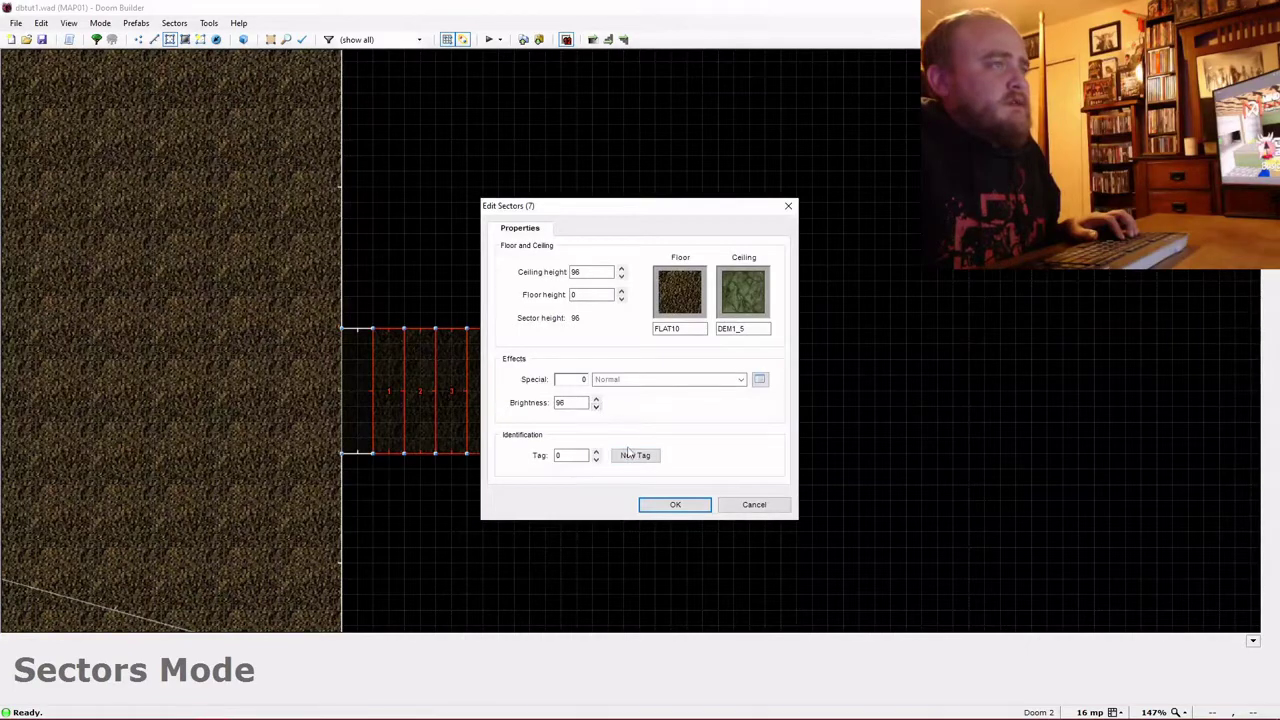
{"action": "left_click", "coordinate": [757, 384]}
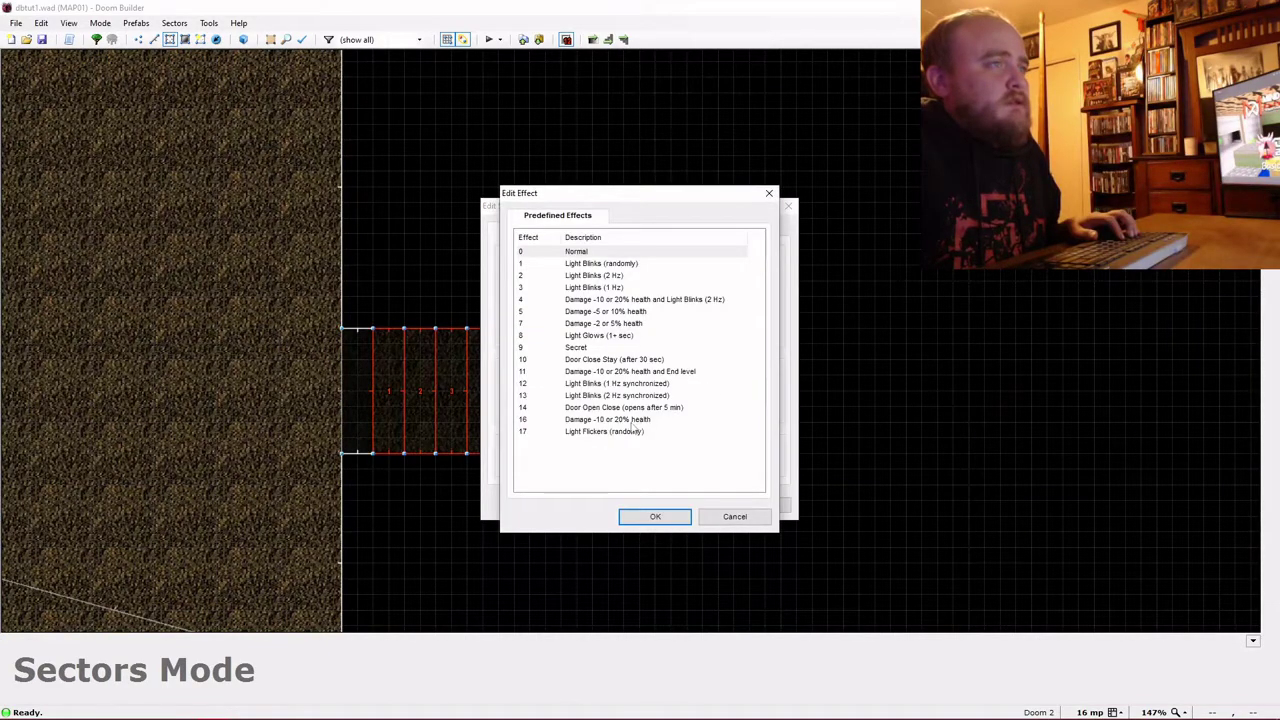
{"action": "double_click", "coordinate": [621, 432]}
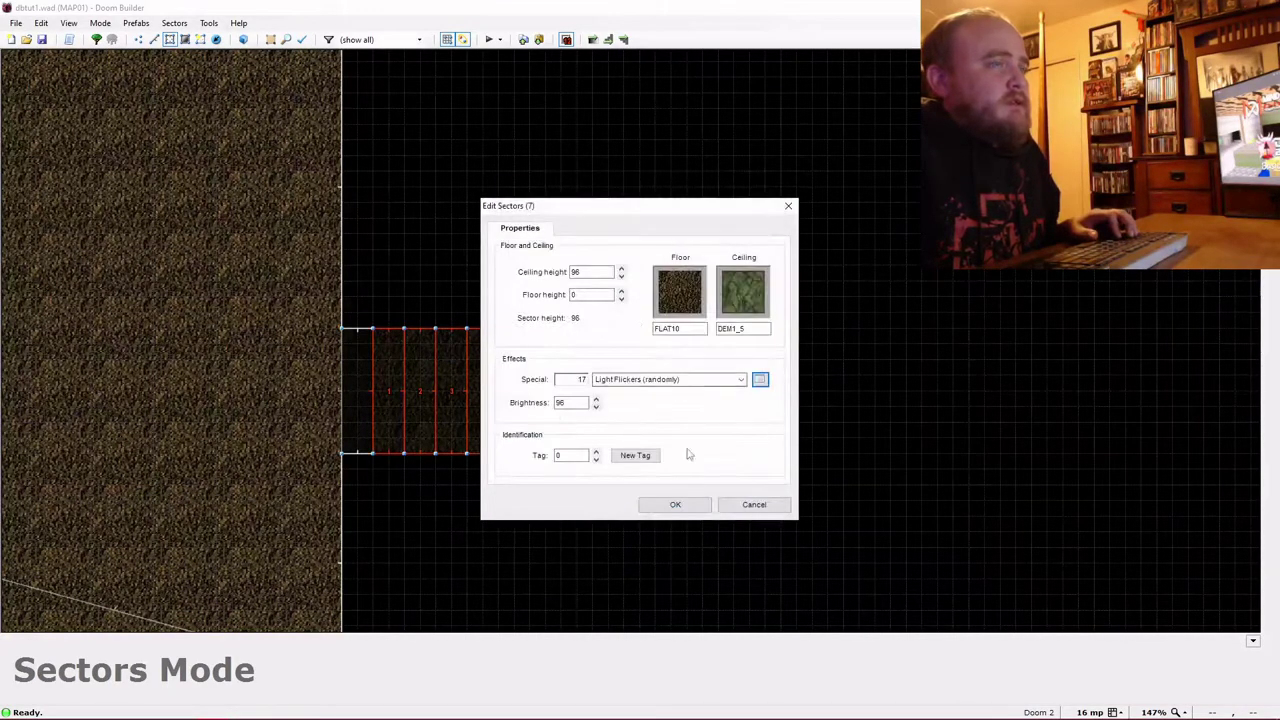
Set the ceiling flat of the seven corridor sectors to TLITE6_5 and apply the sector changes.
{"action": "left_click", "coordinate": [735, 300]}
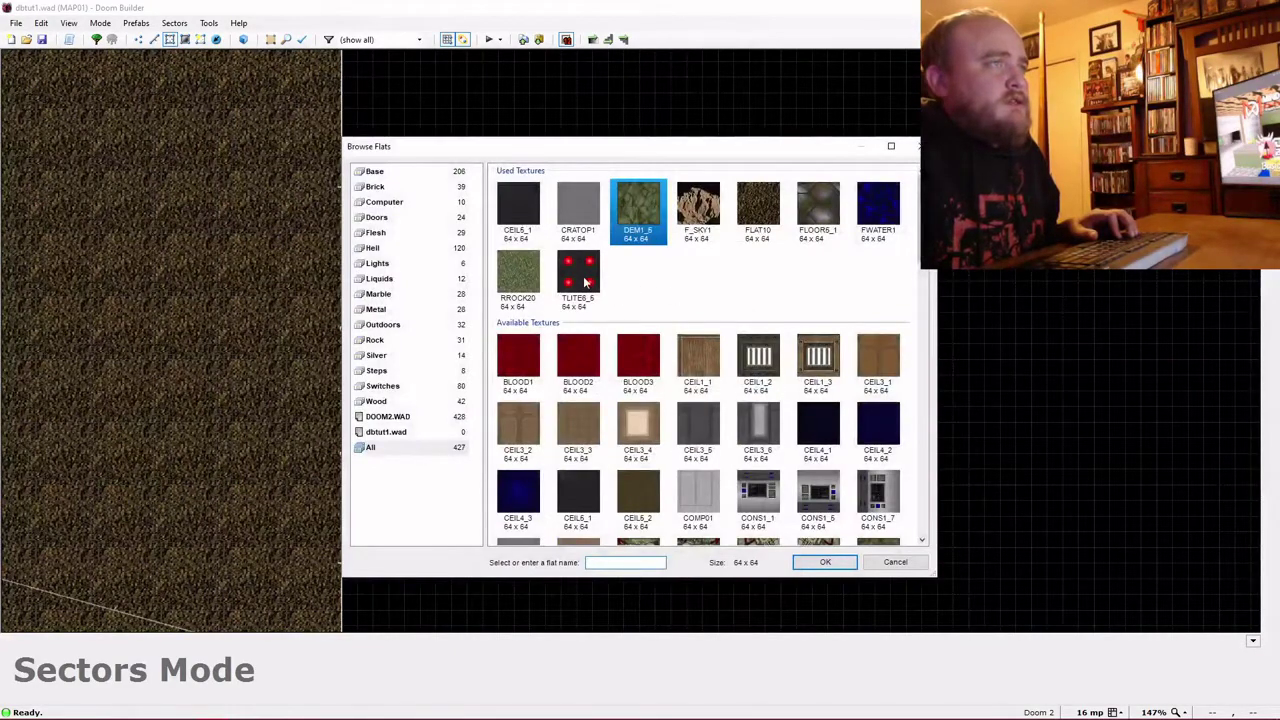
{"action": "left_click", "coordinate": [586, 283]}
{"action": "double_click", "coordinate": [586, 283]}
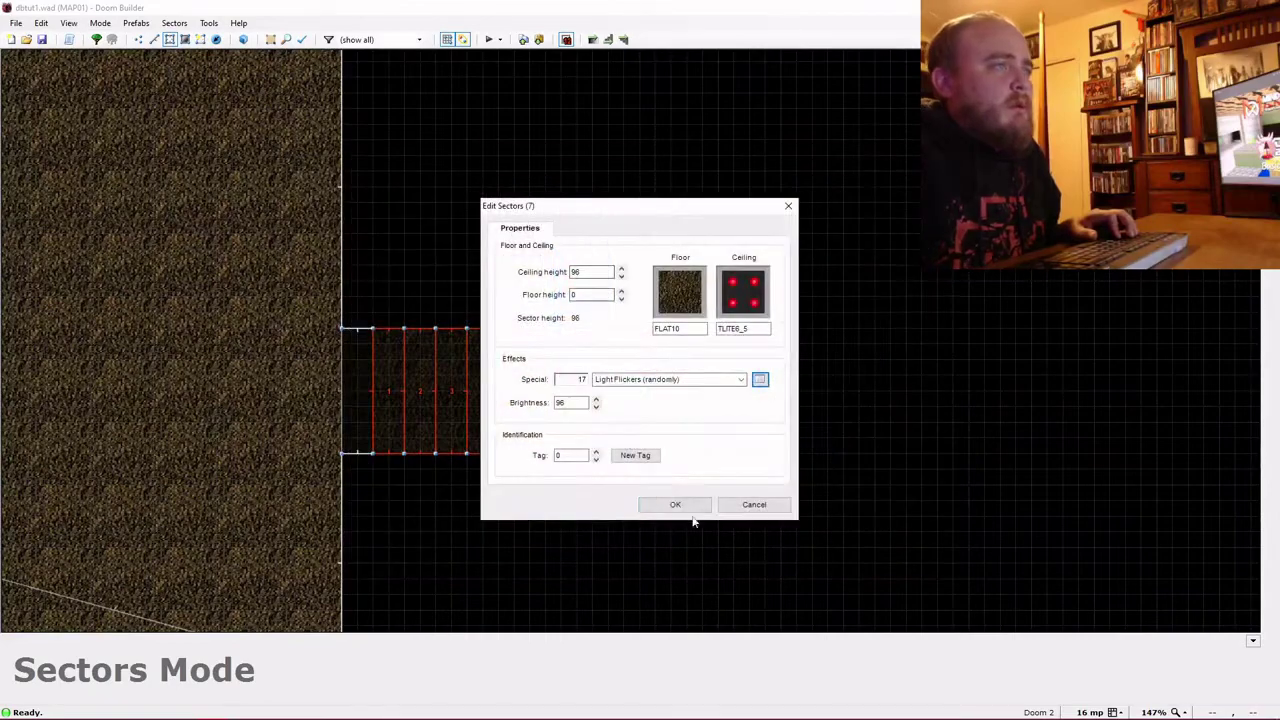
{"action": "left_click", "coordinate": [688, 508]}
Select the 14 wall segments along both sides of the corridor in the 3D view and change their middle texture to LITE3.
{"action": "key", "text": "w"}
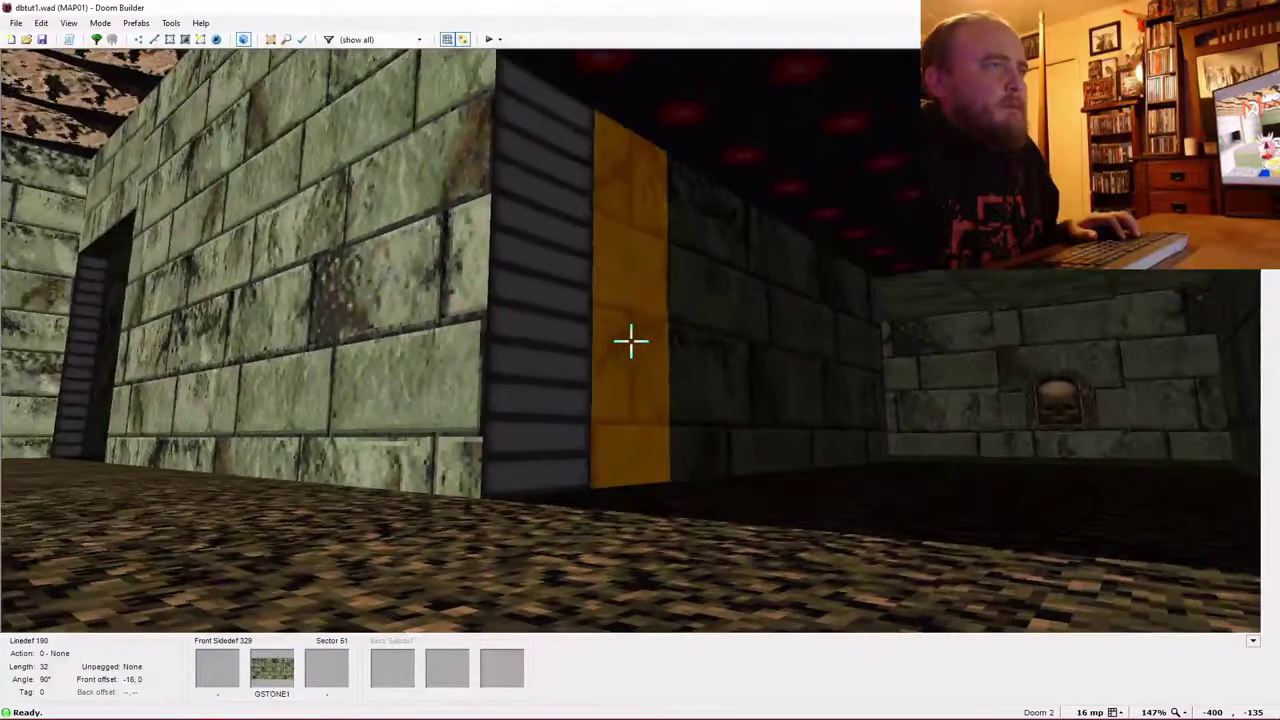
{"action": "left_click", "coordinate": [631, 341]}
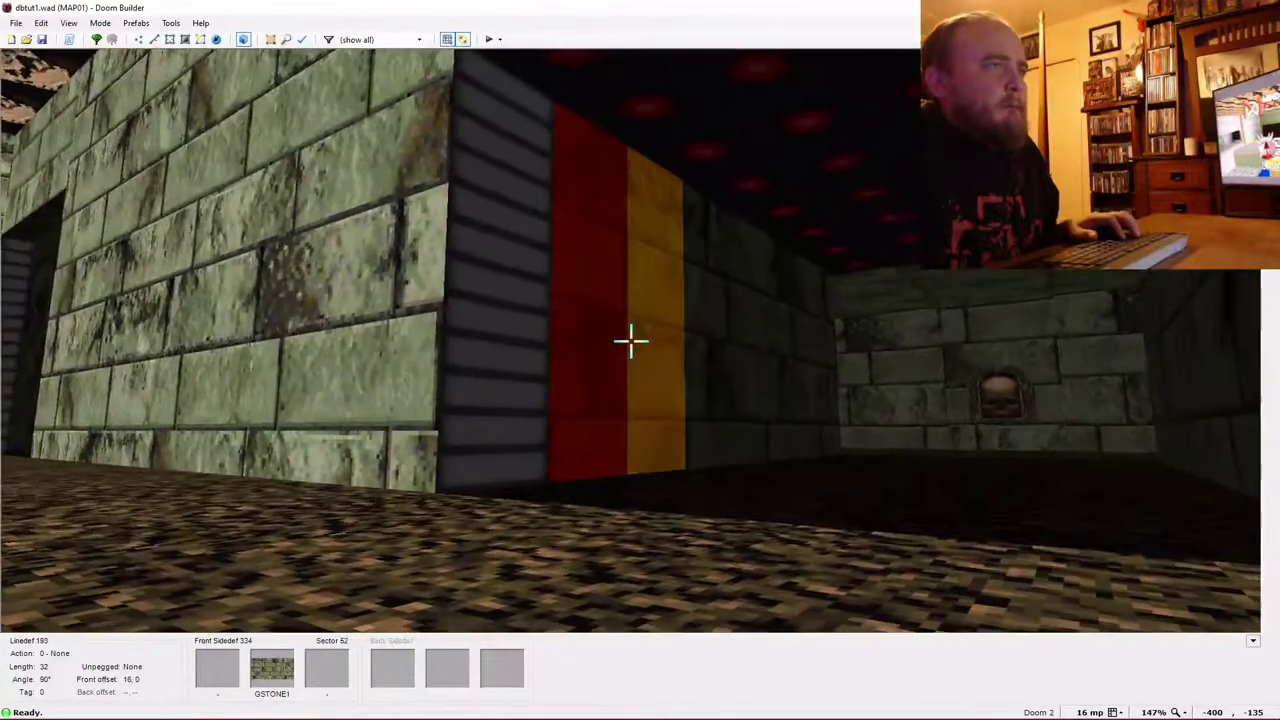
{"action": "left_click", "coordinate": [631, 341]}
{"action": "left_click", "coordinate": [631, 341]}
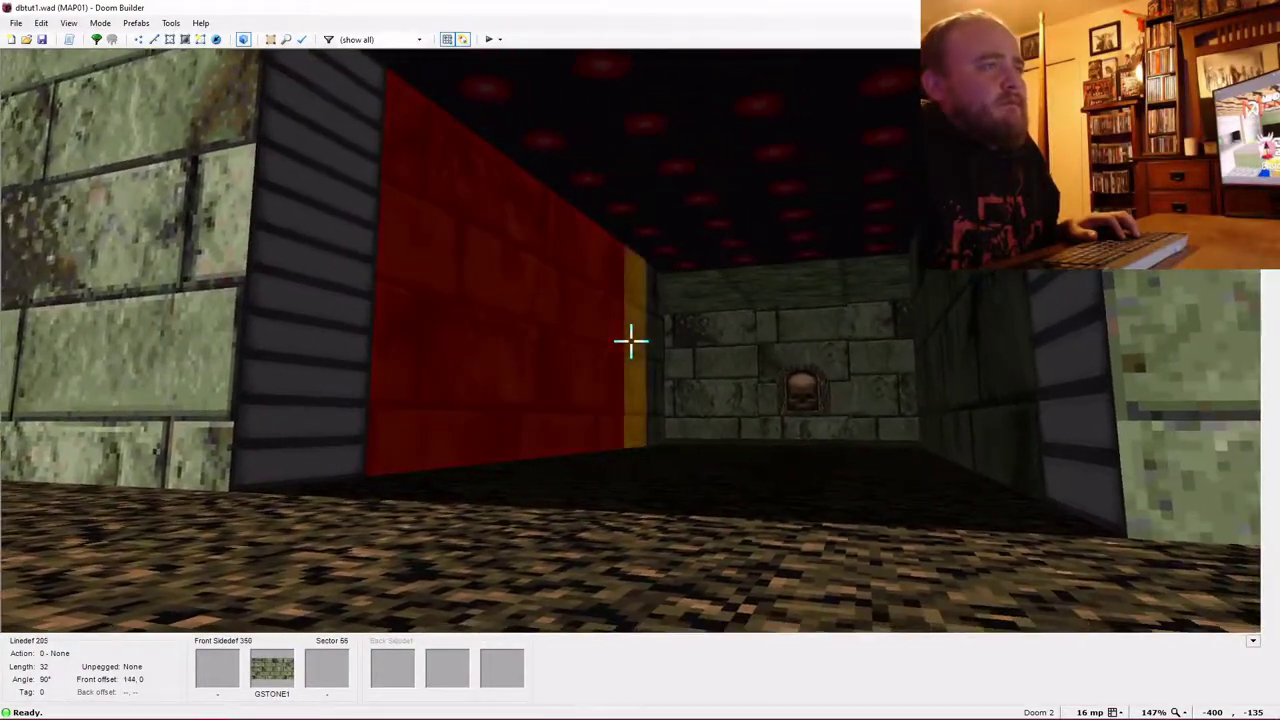
{"action": "left_click", "coordinate": [631, 341]}
{"action": "key", "text": "e"}
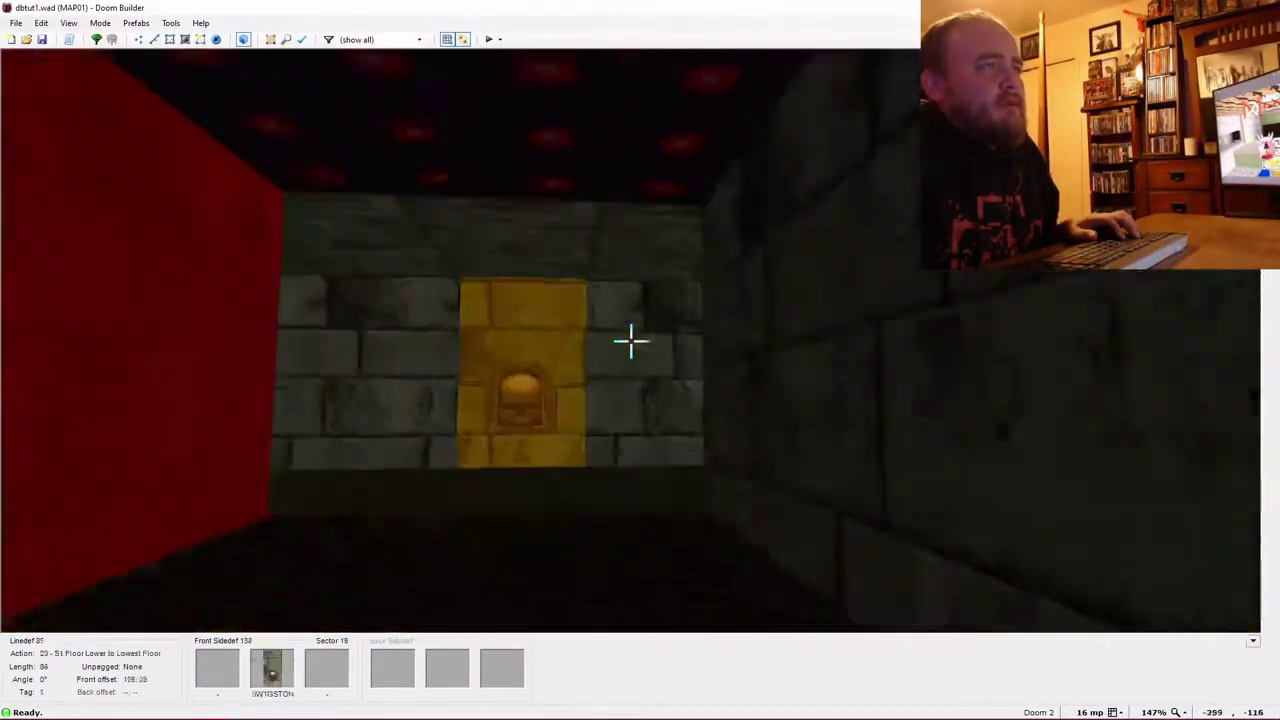
{"action": "left_click", "coordinate": [631, 341]}
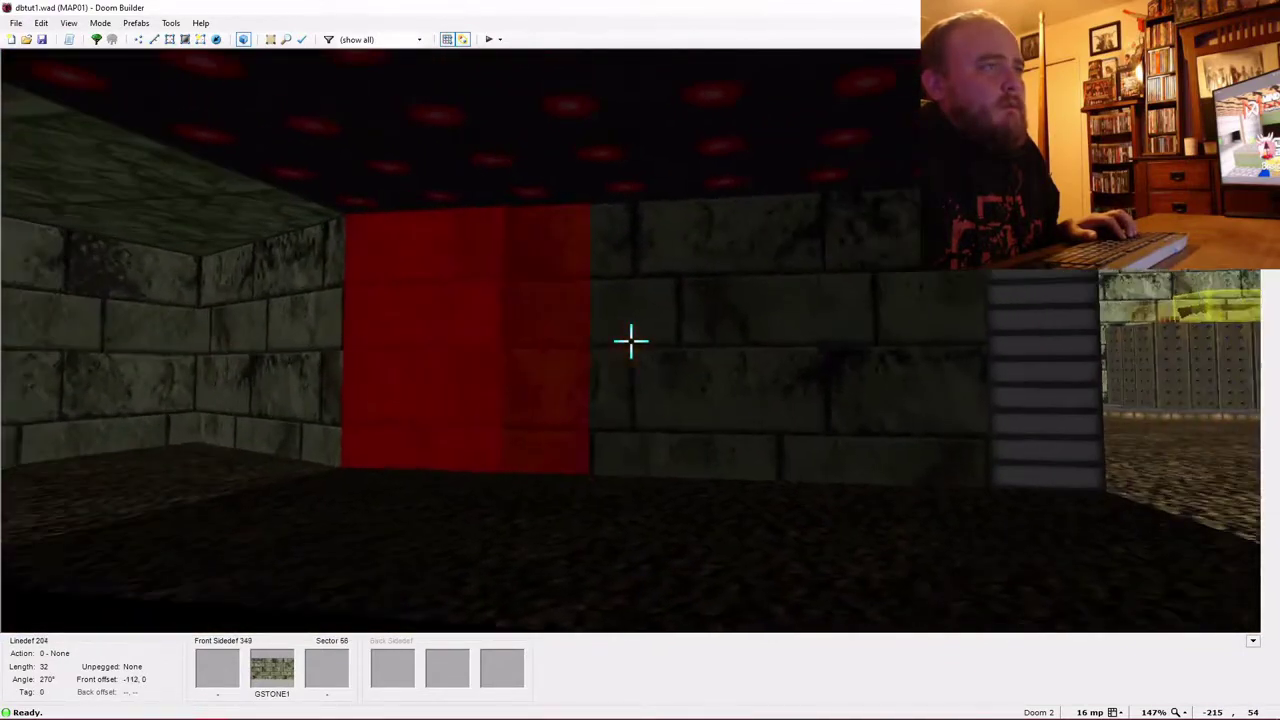
{"action": "left_click", "coordinate": [631, 341]}
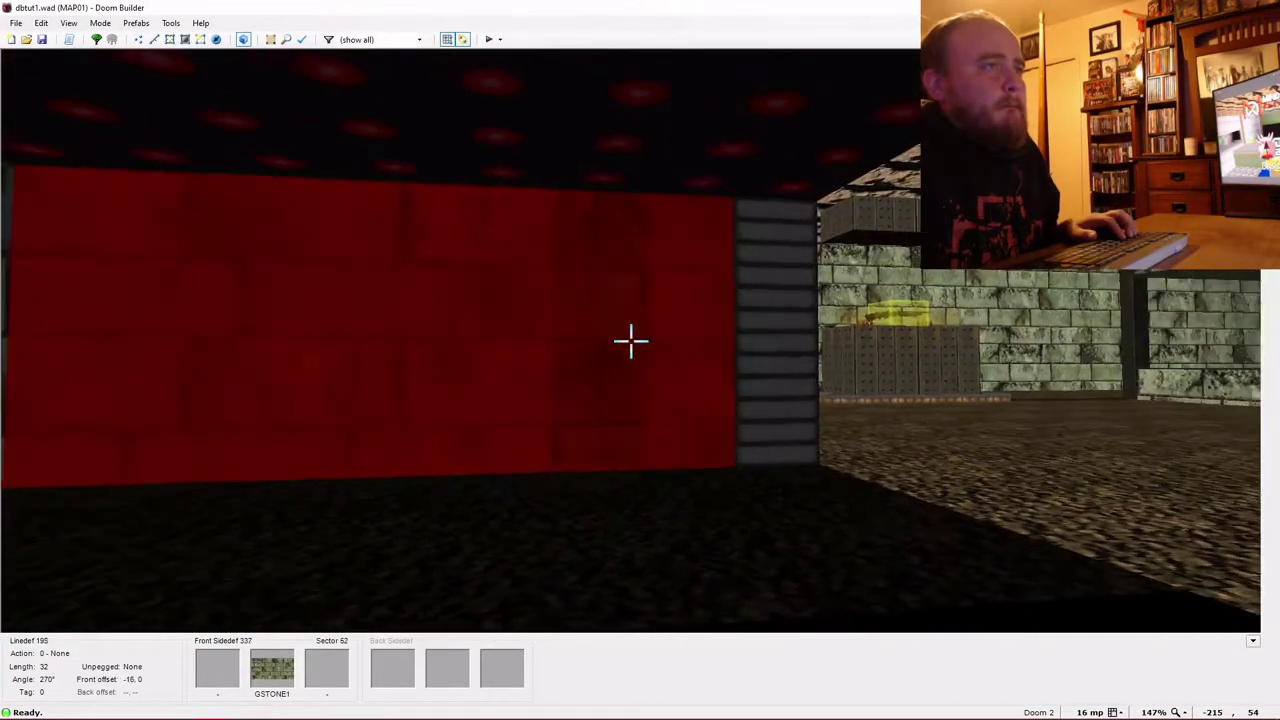
{"action": "left_click", "coordinate": [631, 341]}
{"action": "right_click", "coordinate": [631, 341]}
{"action": "left_click", "coordinate": [551, 234]}
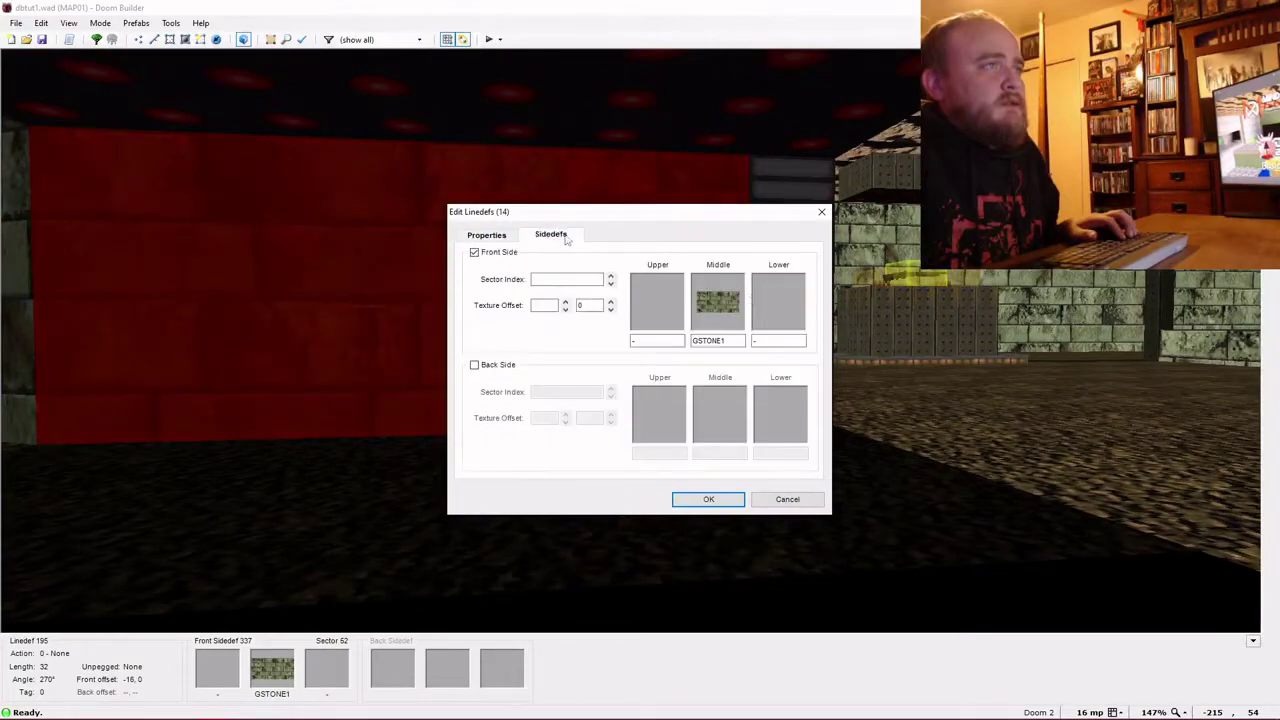
{"action": "left_click", "coordinate": [718, 303]}
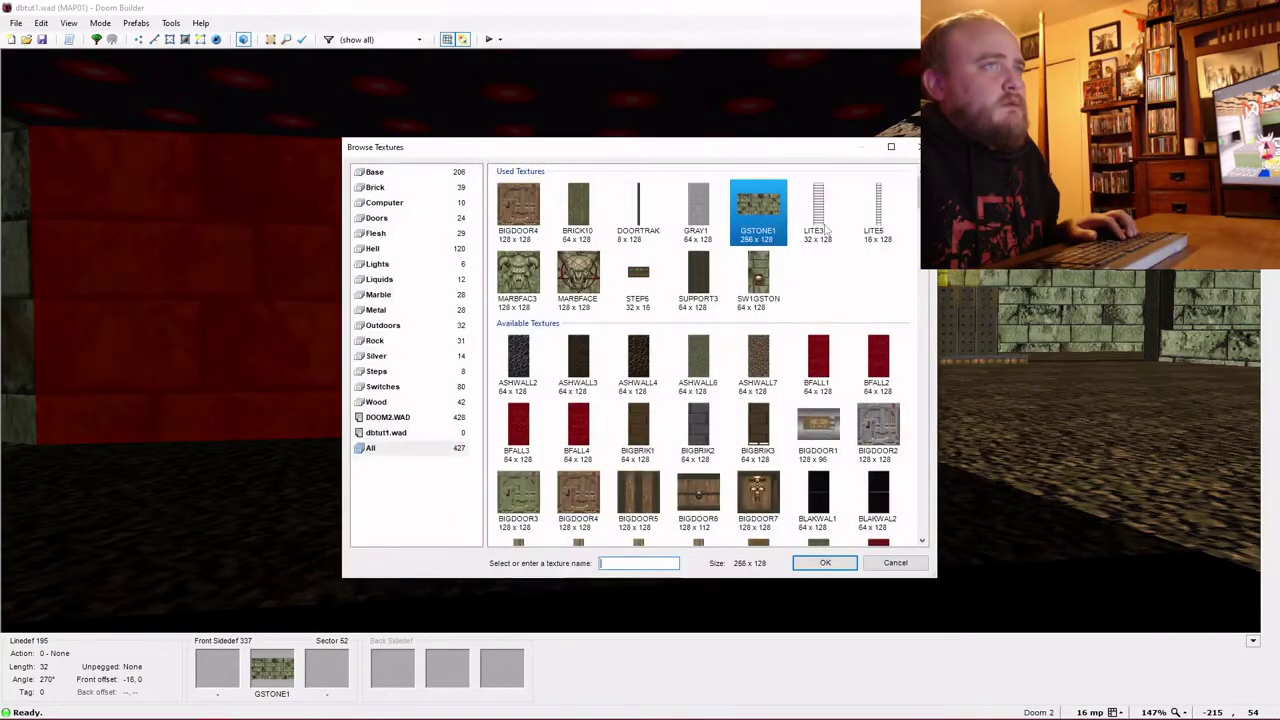
{"action": "double_click", "coordinate": [816, 230]}
{"action": "left_click", "coordinate": [708, 499]}
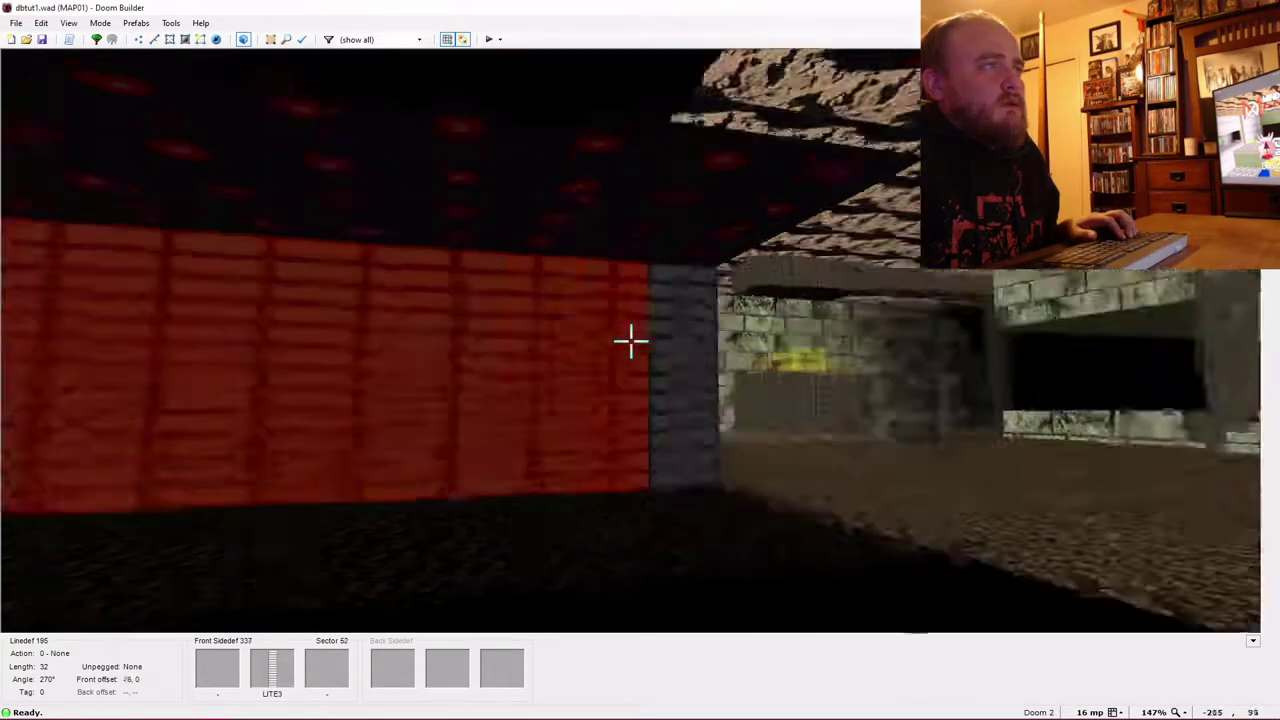
{"action": "key", "text": "w"}
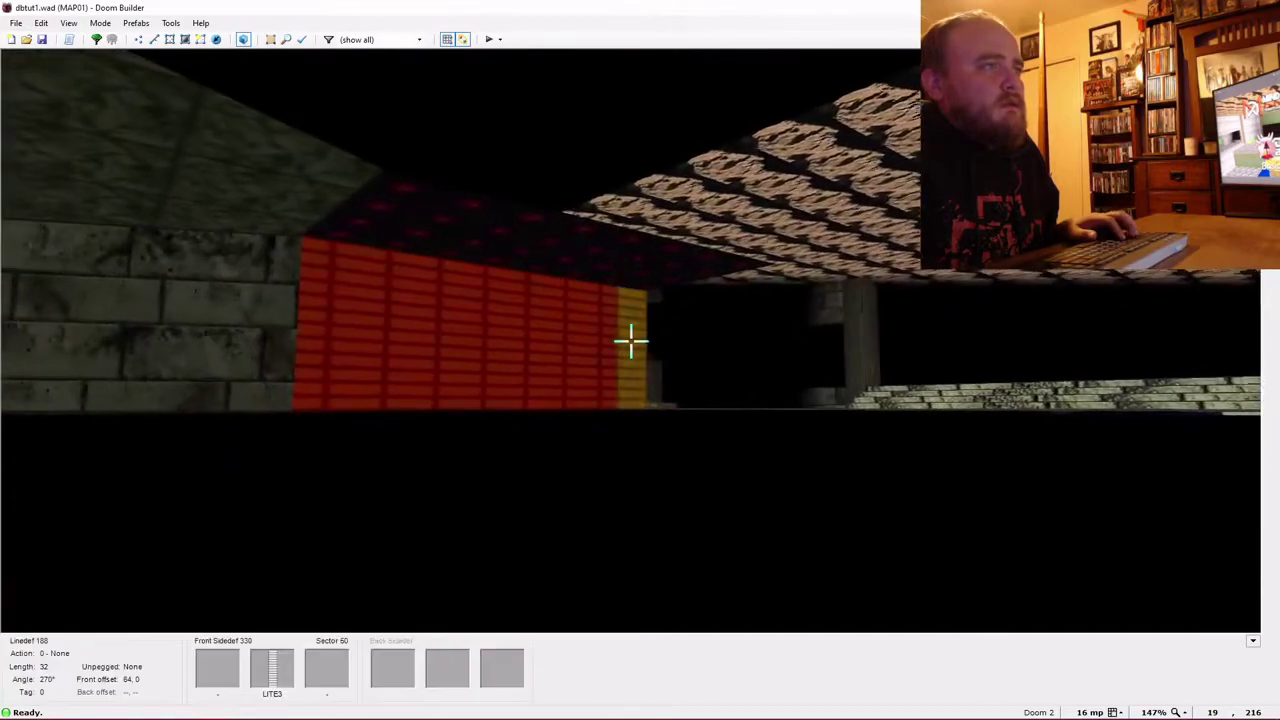
{"action": "key", "text": "s"}
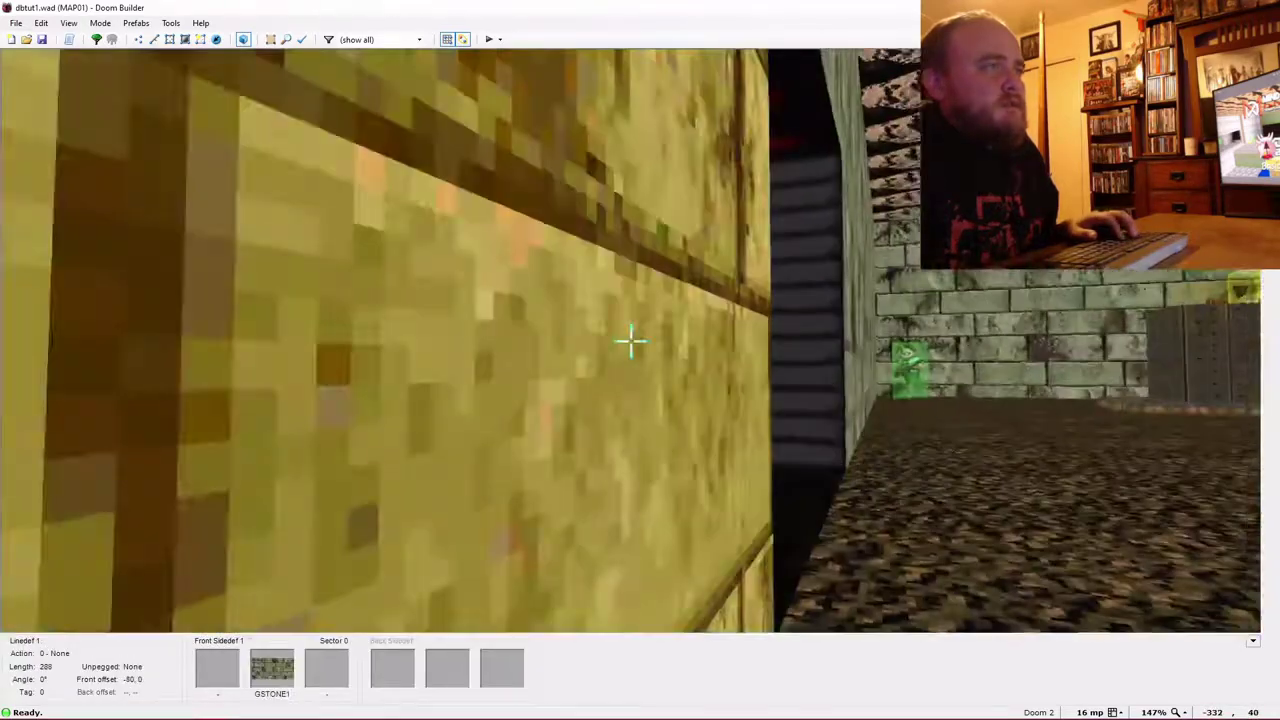
Auto-align the LITE3 wall textures along both sides of the switch corridor.
{"action": "key", "text": "w"}
{"action": "key", "text": "w"}
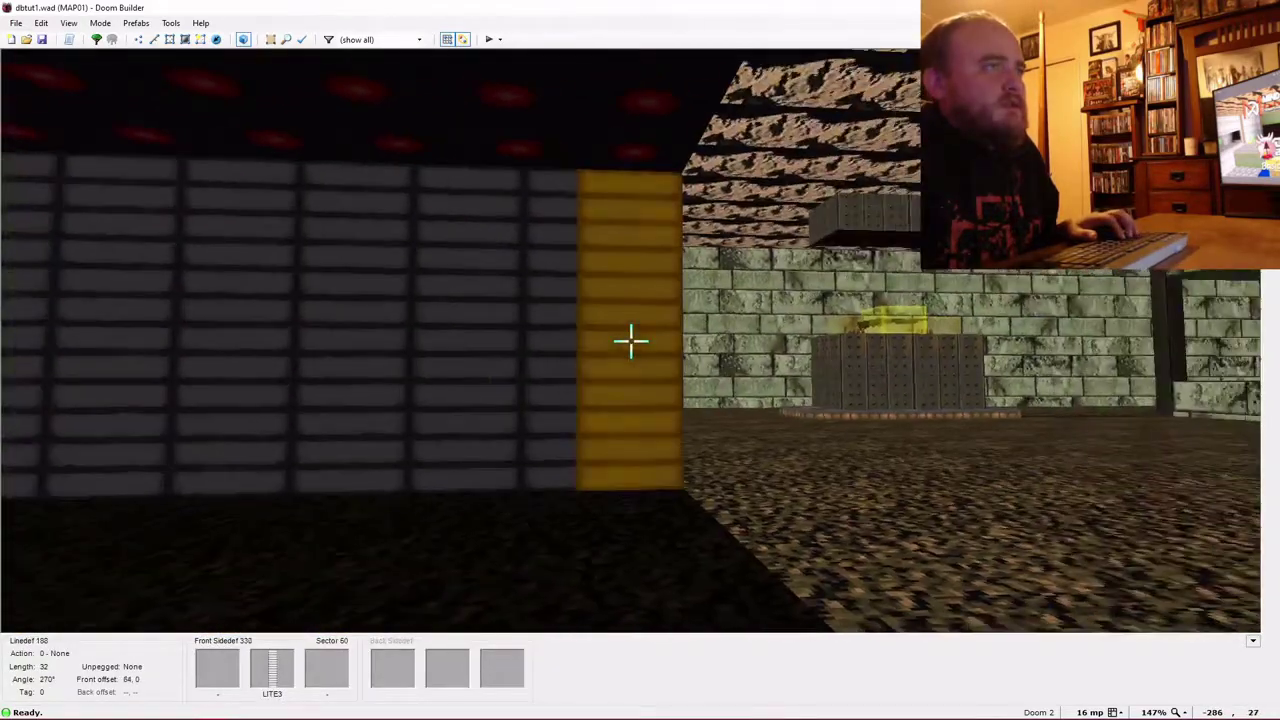
{"action": "key", "text": "w"}
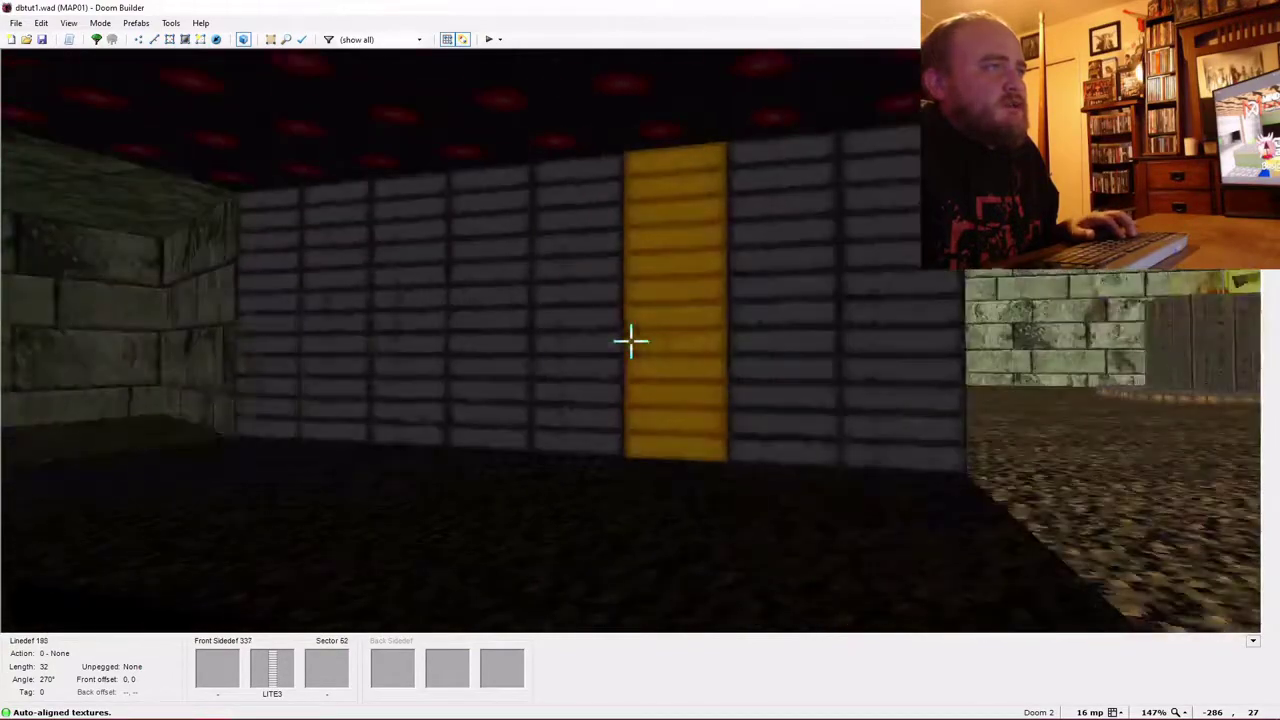
{"action": "key", "text": "w"}
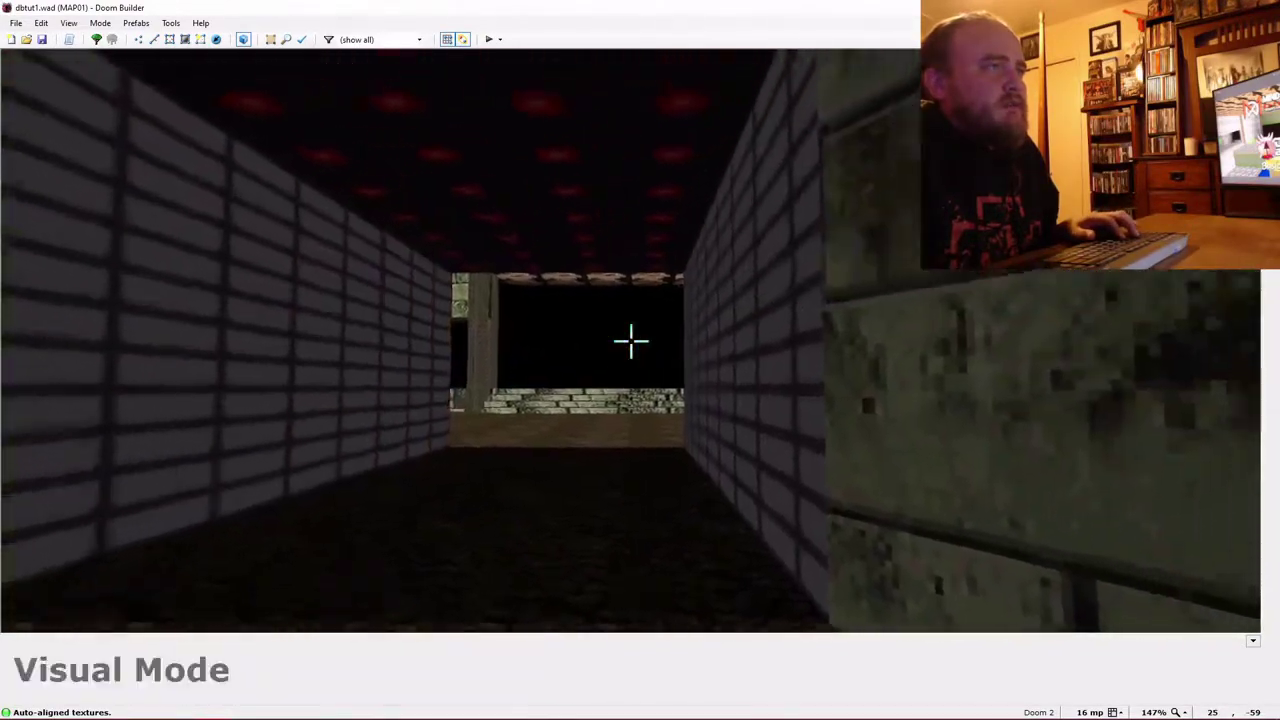
{"action": "key", "text": "w"}
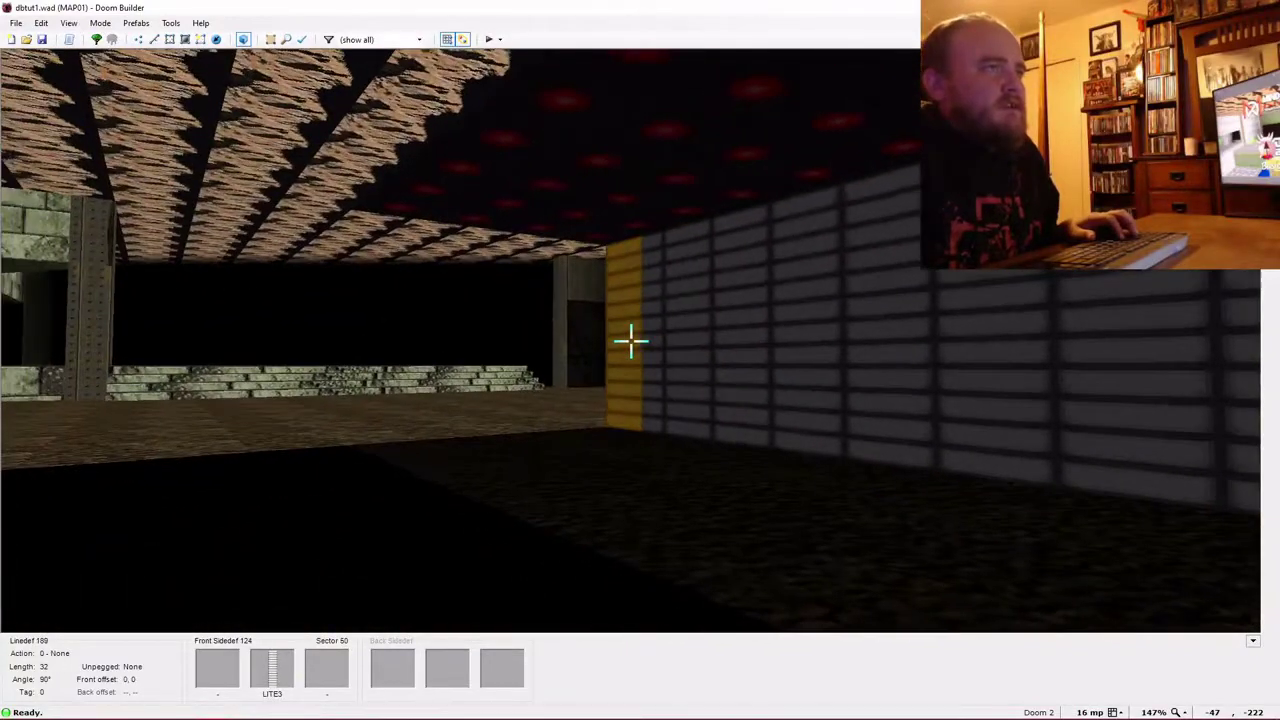
{"action": "key", "text": "w"}
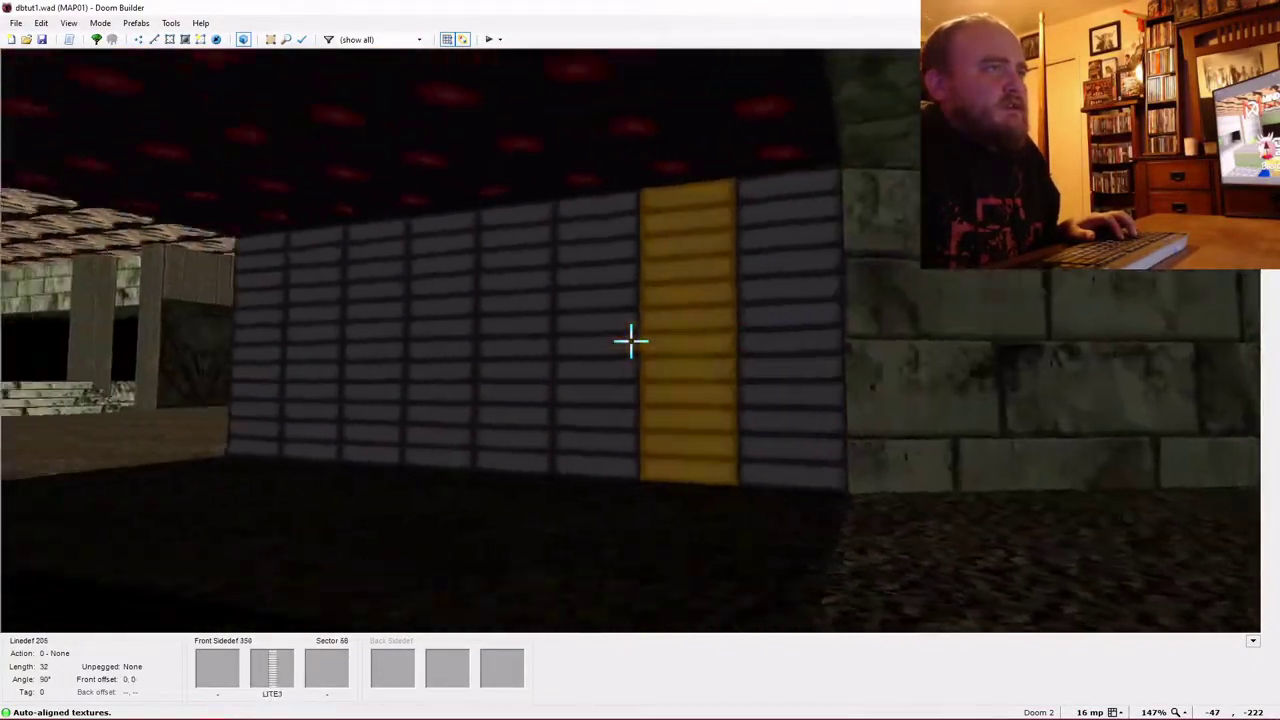
{"action": "key", "text": "w"}
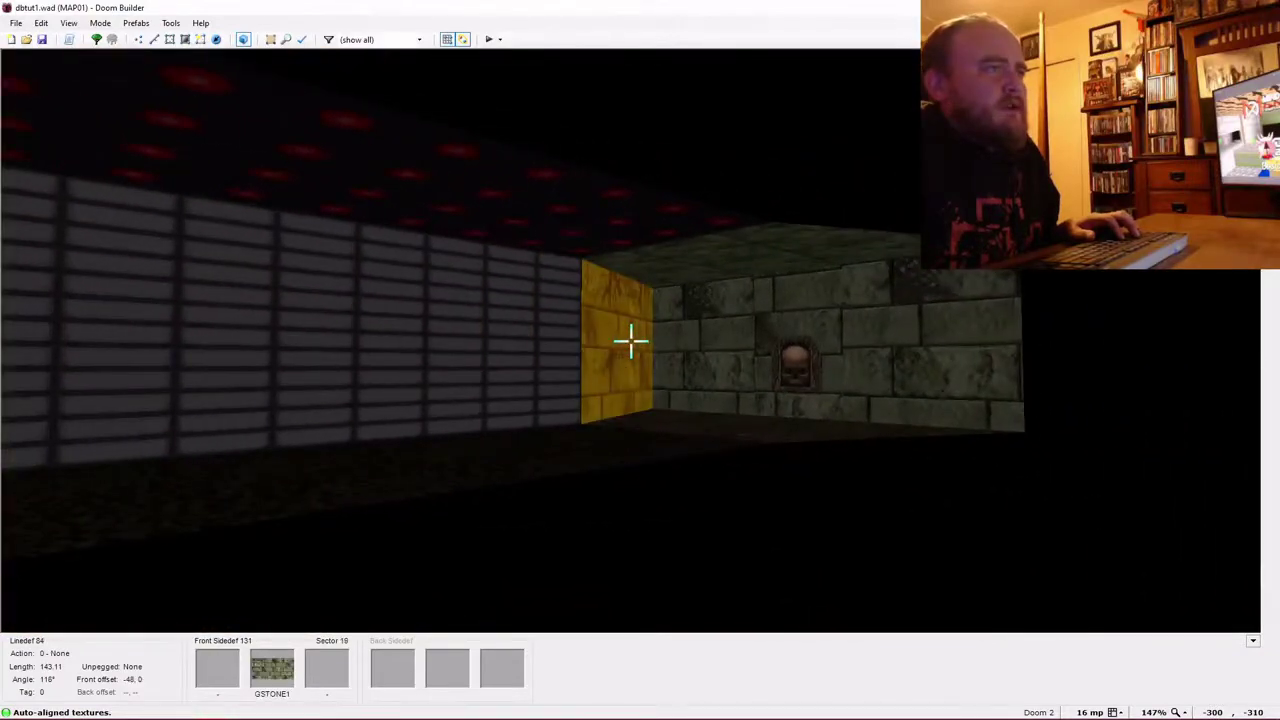
Retexture the six middle corridor sectors with aligned GSTONE1 walls and DEM1_5 ceilings, keeping the light textures only on the two end sectors.
{"action": "key", "text": "w"}
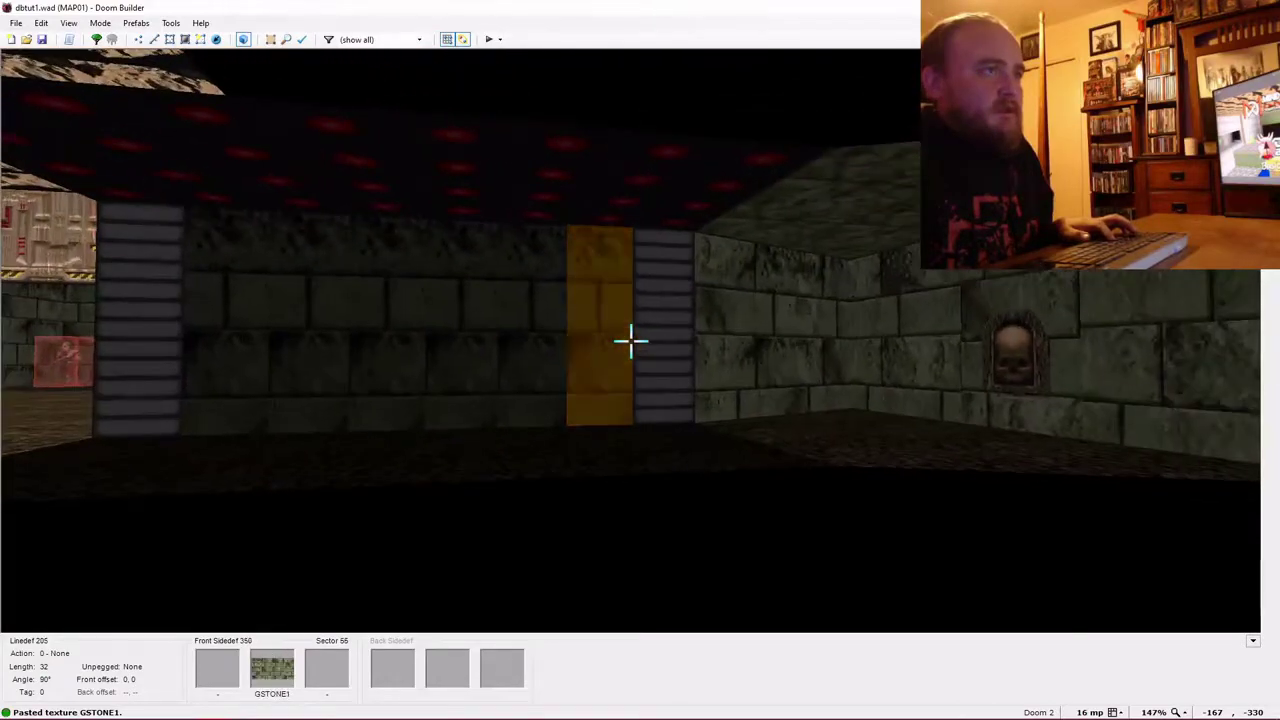
{"action": "key", "text": "w"}
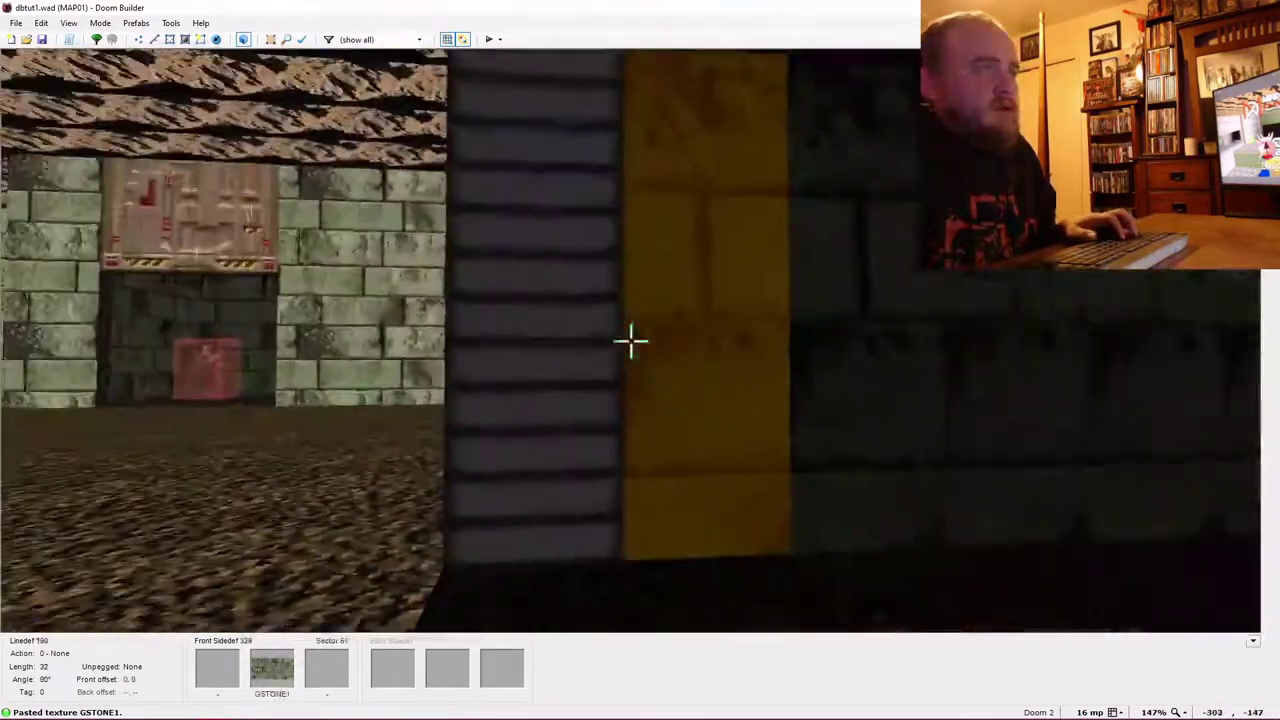
{"action": "key", "text": "shift+a"}
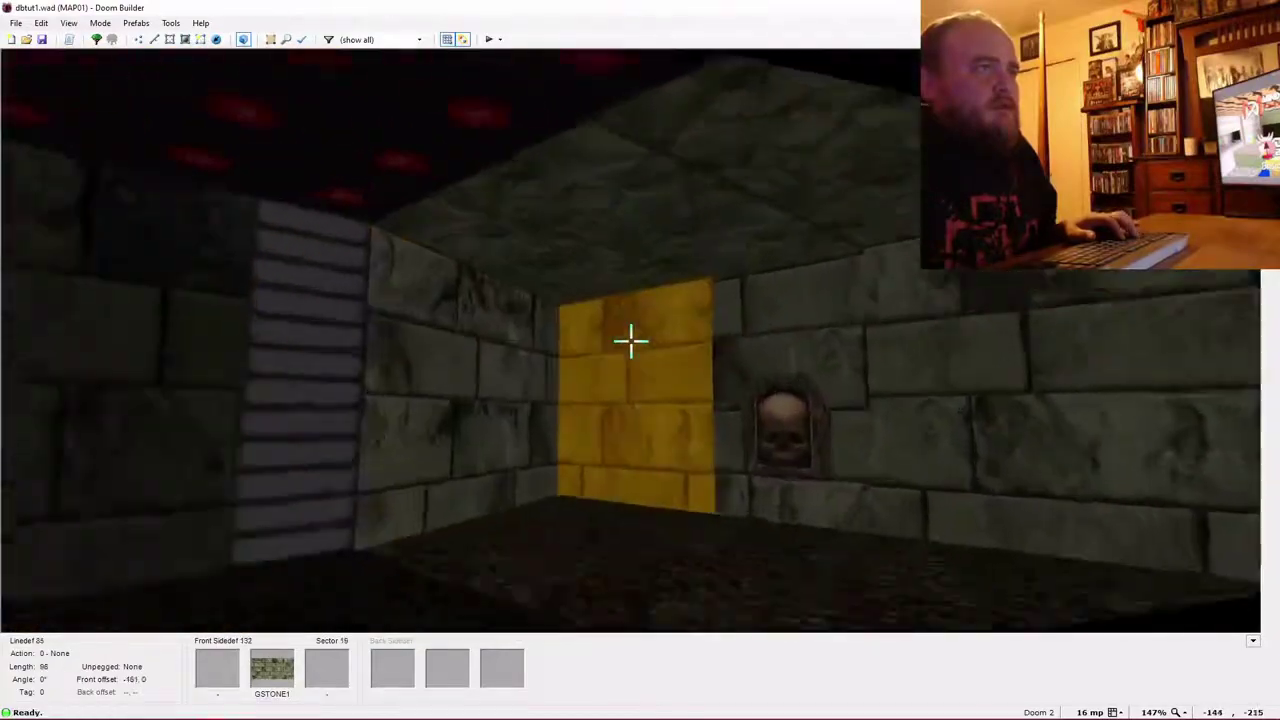
{"action": "key", "text": "ctrl+v"}
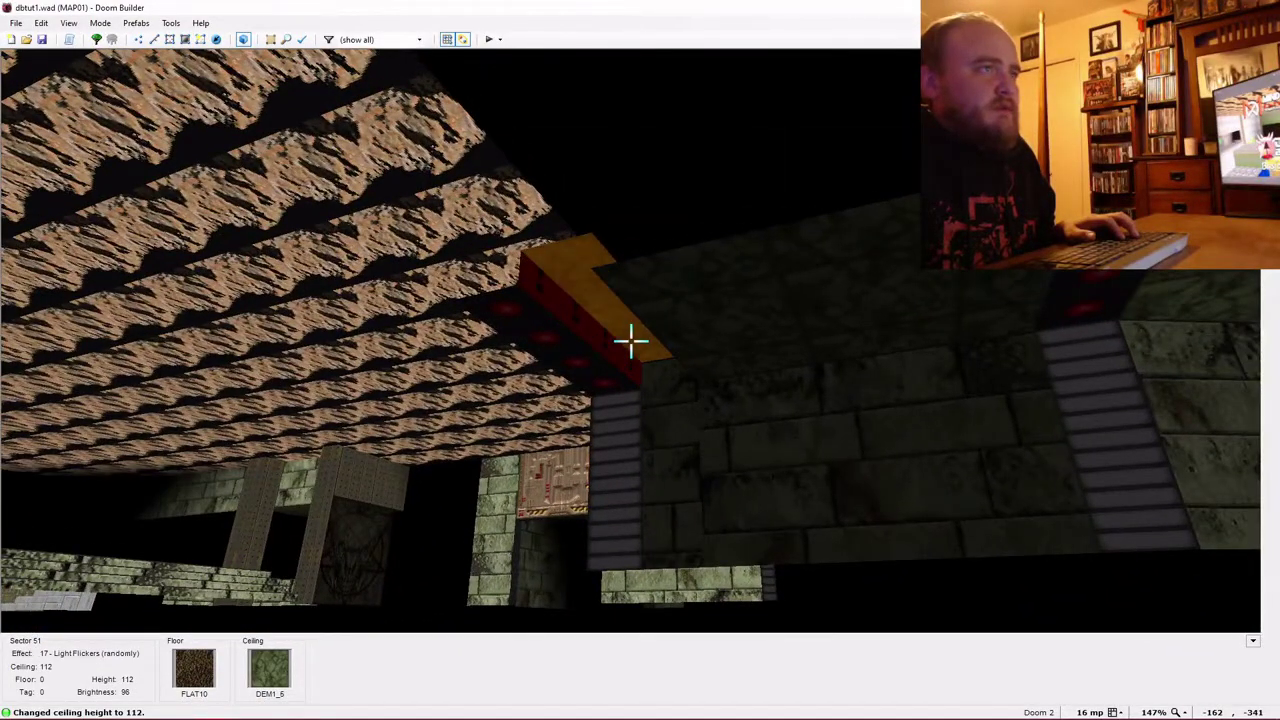
{"action": "scroll", "coordinate": [630, 341], "scroll_direction": "up", "scroll_amount": 1}
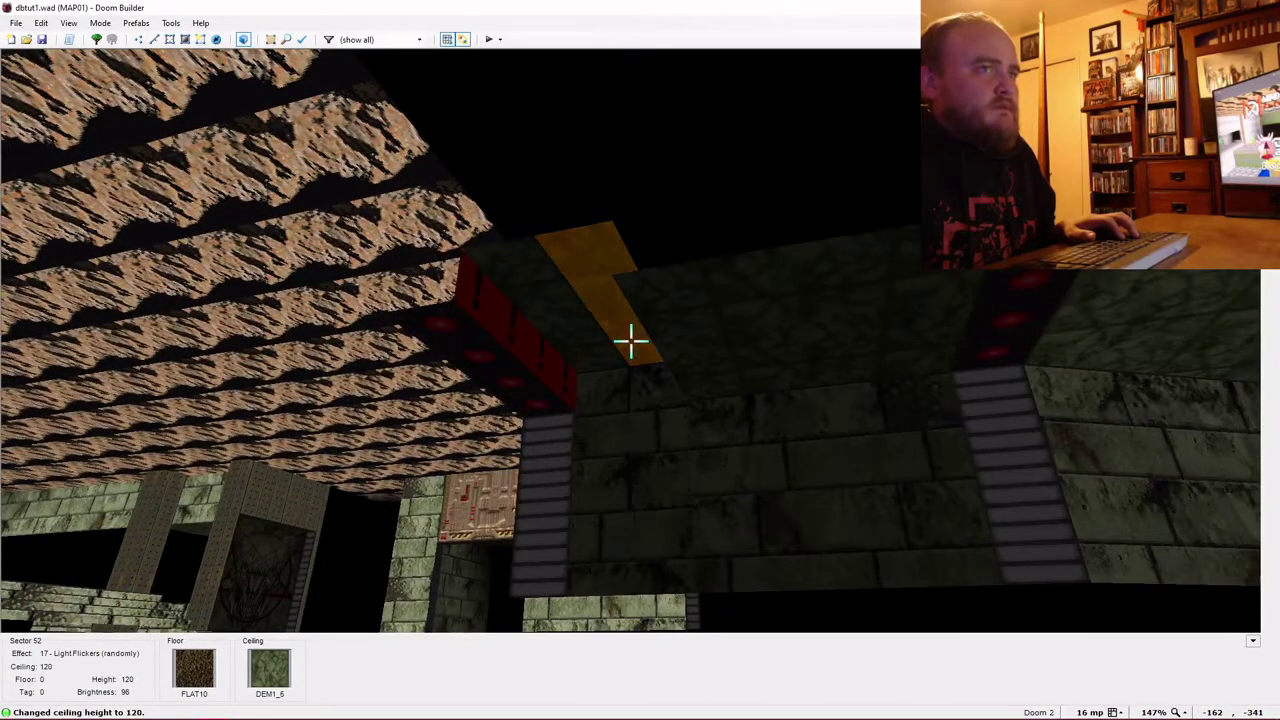
{"action": "scroll", "coordinate": [631, 341], "scroll_direction": "down", "scroll_amount": 1}
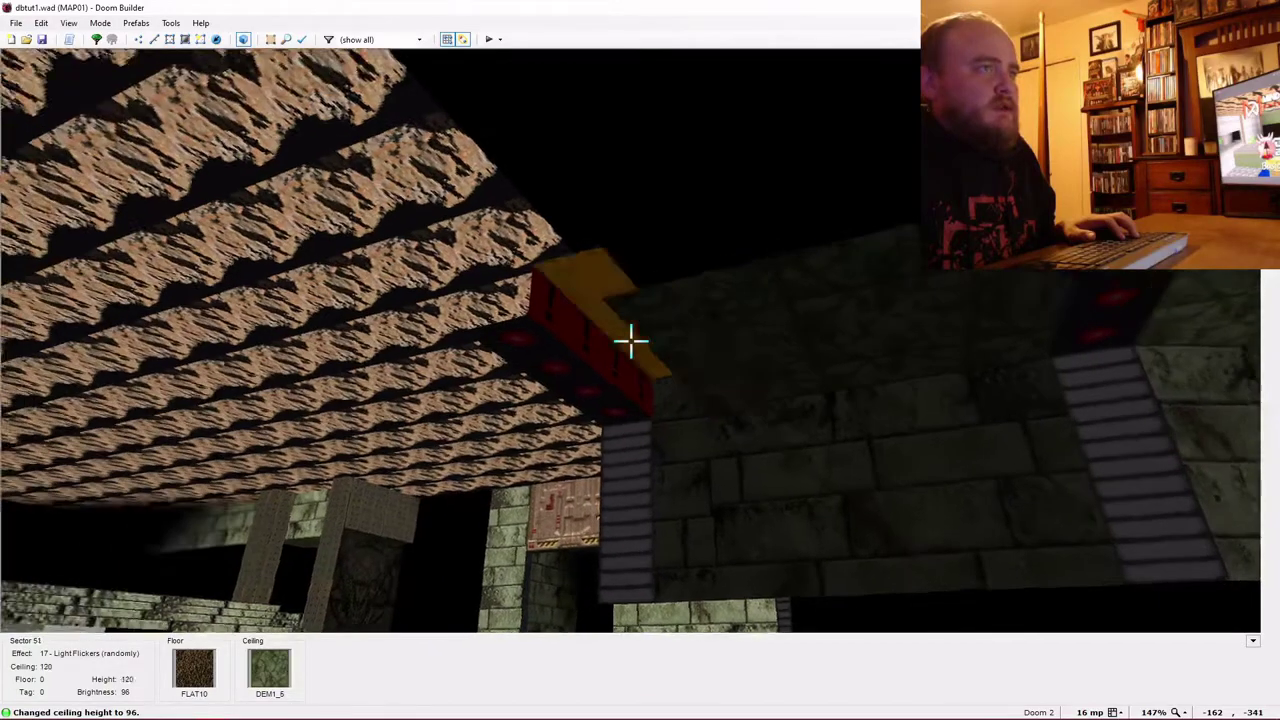
{"action": "scroll", "coordinate": [631, 341], "scroll_direction": "down", "scroll_amount": 2}
{"action": "scroll", "coordinate": [631, 341], "scroll_direction": "down", "scroll_amount": 1}
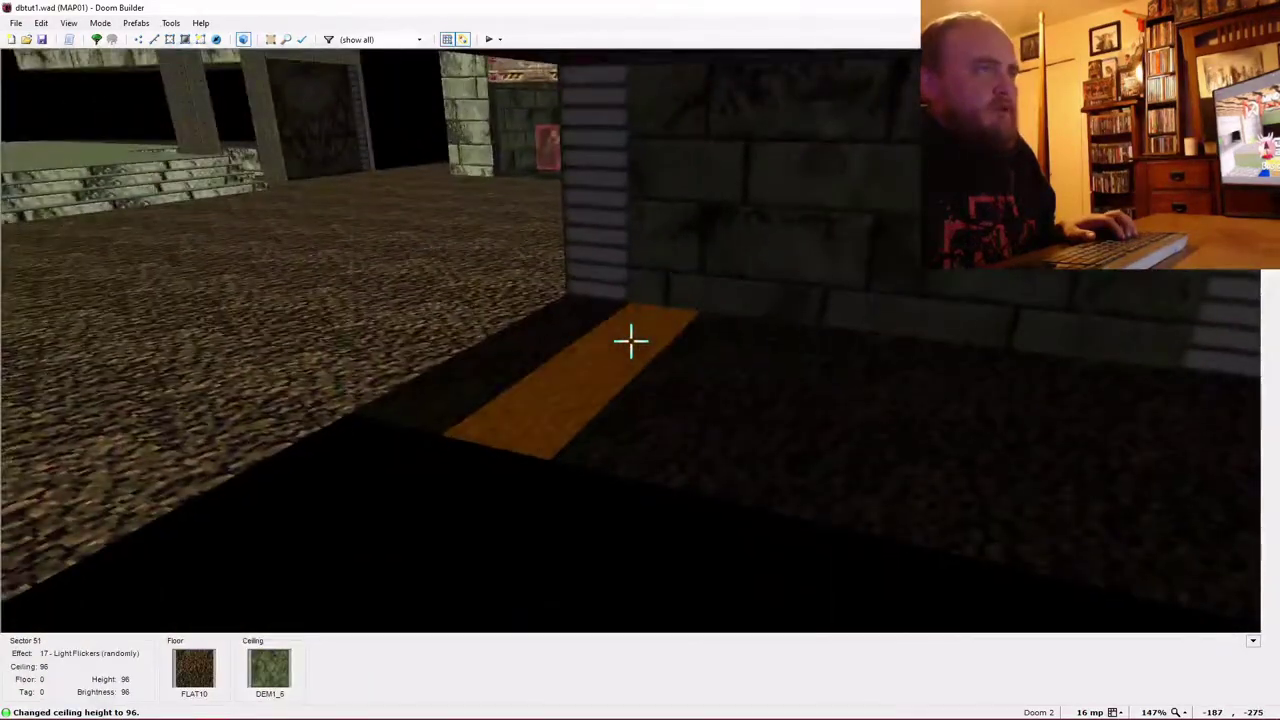
Lower the corridor floors behind the entrance strip in 8-unit stair steps down to -56, and the switch room floor to -64.
{"action": "scroll", "coordinate": [631, 341], "scroll_direction": "down", "scroll_amount": 1}
{"action": "scroll", "coordinate": [631, 341], "scroll_direction": "down", "scroll_amount": 3}
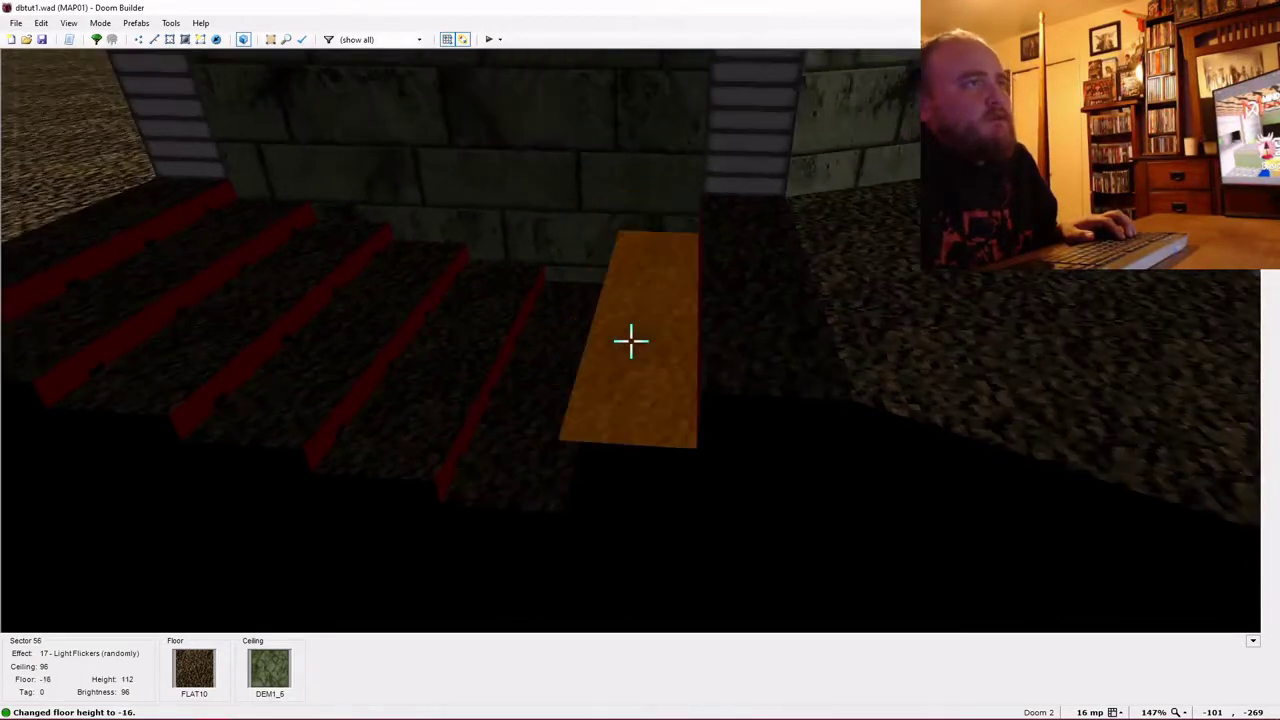
{"action": "scroll", "coordinate": [631, 341], "scroll_direction": "down", "scroll_amount": 3}
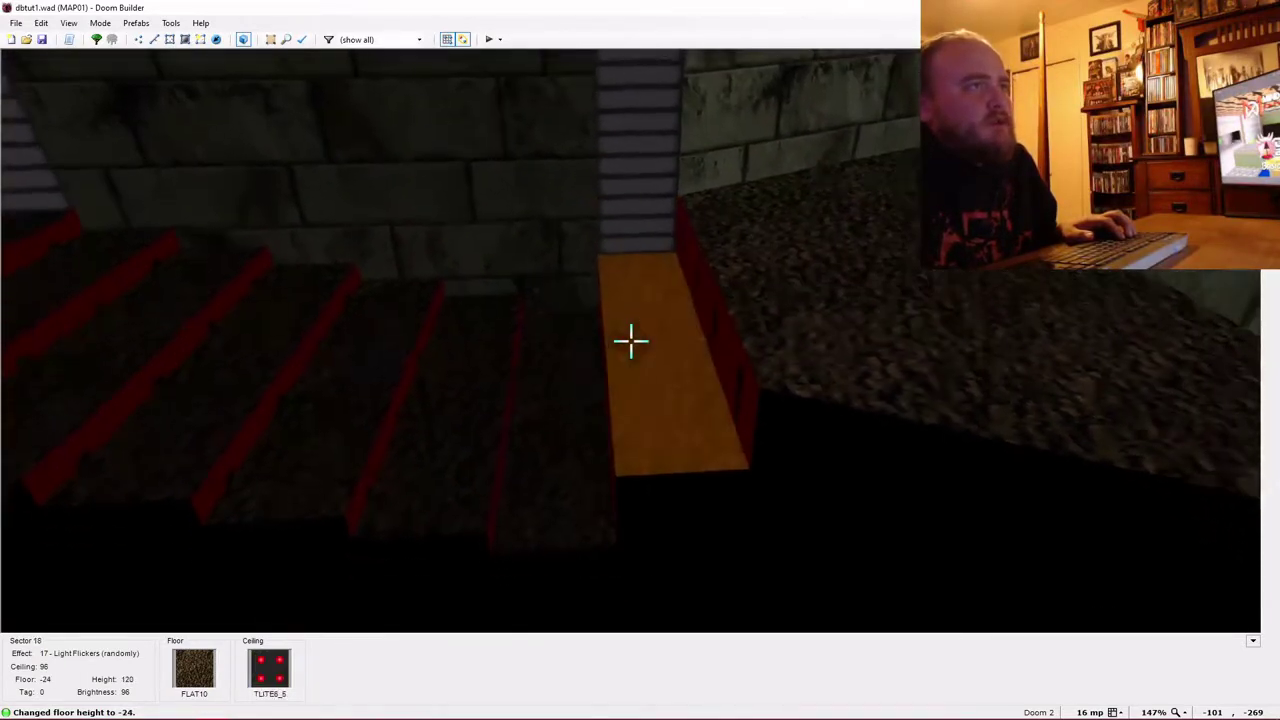
{"action": "scroll", "coordinate": [631, 341], "scroll_direction": "down", "scroll_amount": 1}
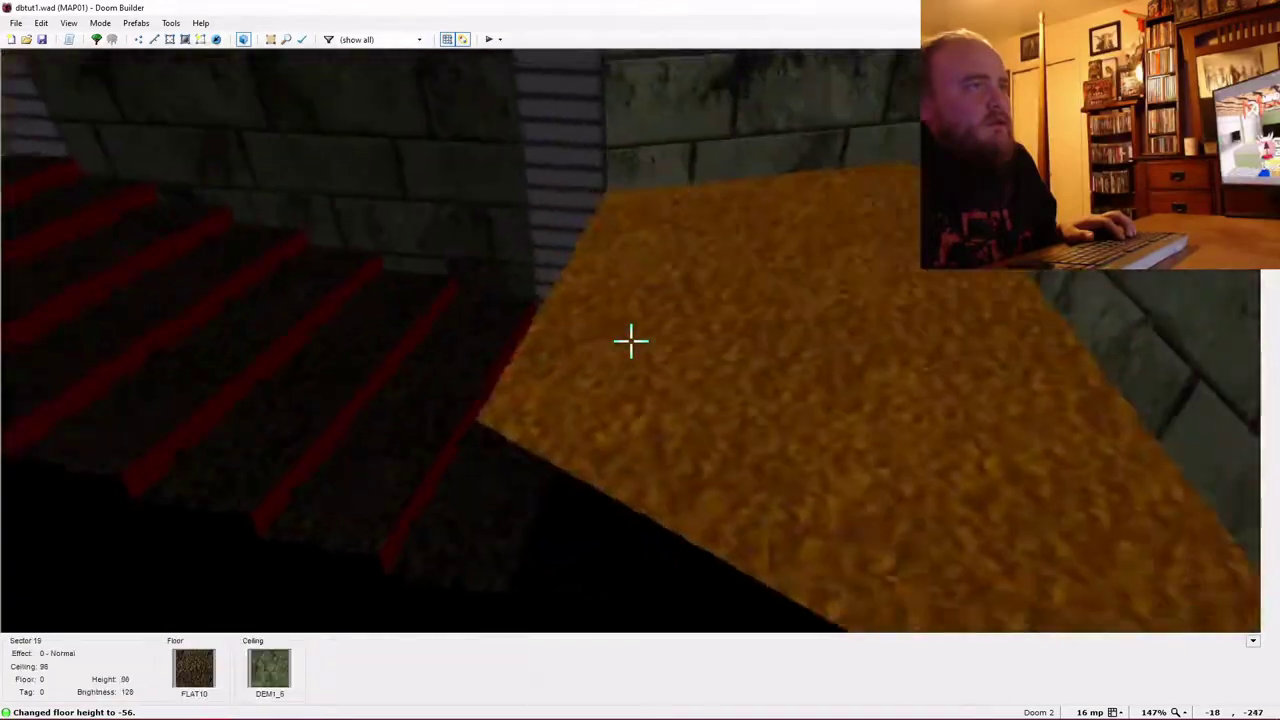
{"action": "scroll", "coordinate": [631, 341], "scroll_direction": "down", "scroll_amount": 4}
{"action": "scroll", "coordinate": [631, 341], "scroll_direction": "down", "scroll_amount": 4}
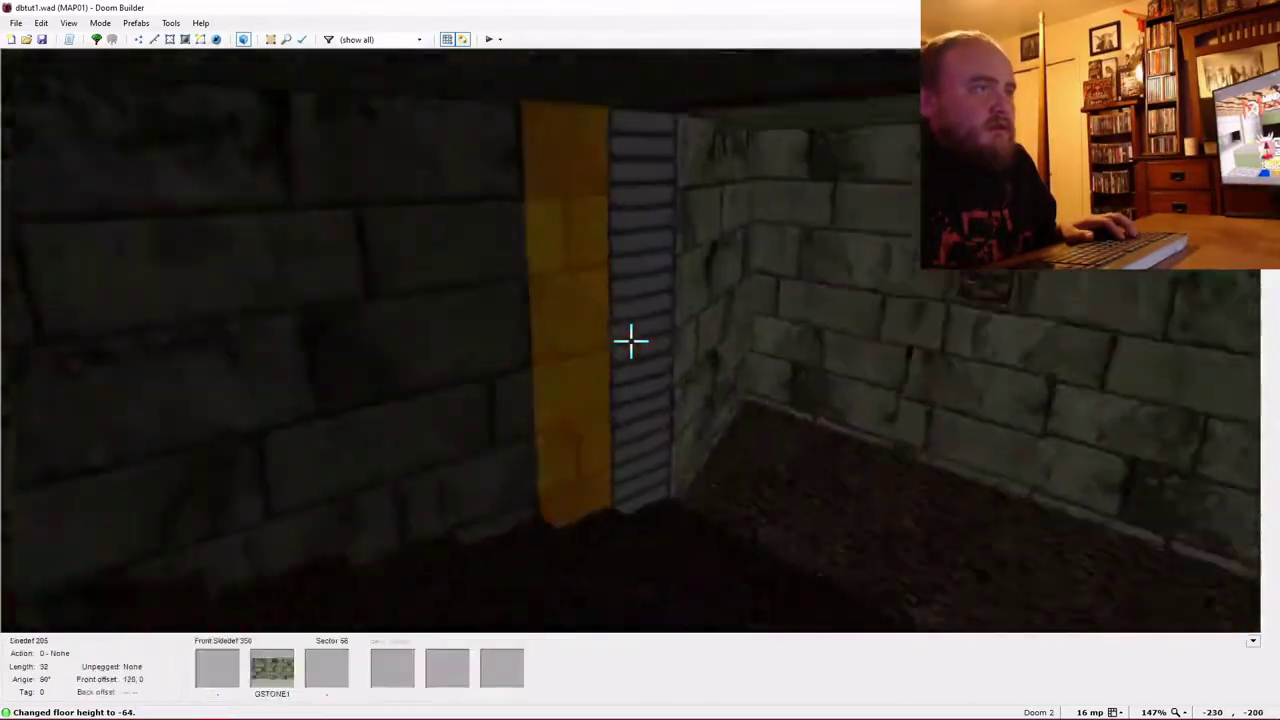
Paste the GSTONE1 texture onto every untextured stair riser between the courtyard and the switch room.
{"action": "key", "text": "d"}
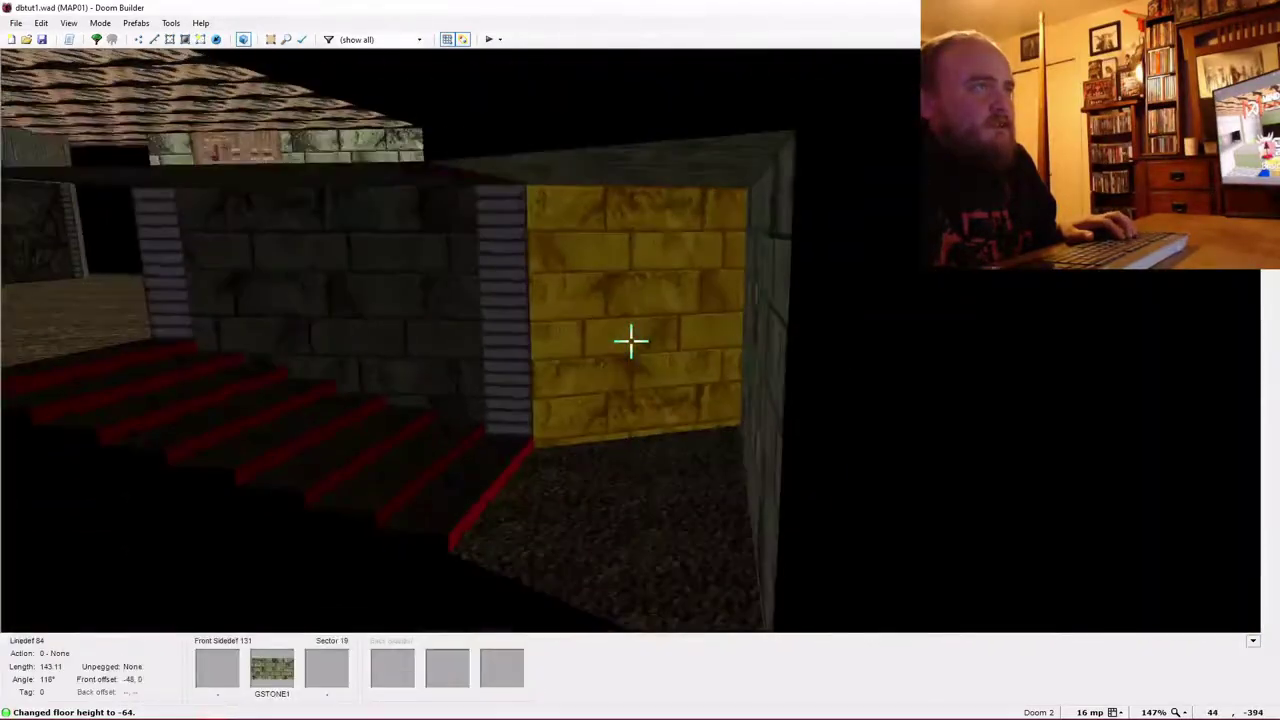
{"action": "key", "text": "e"}
{"action": "key", "text": "f"}
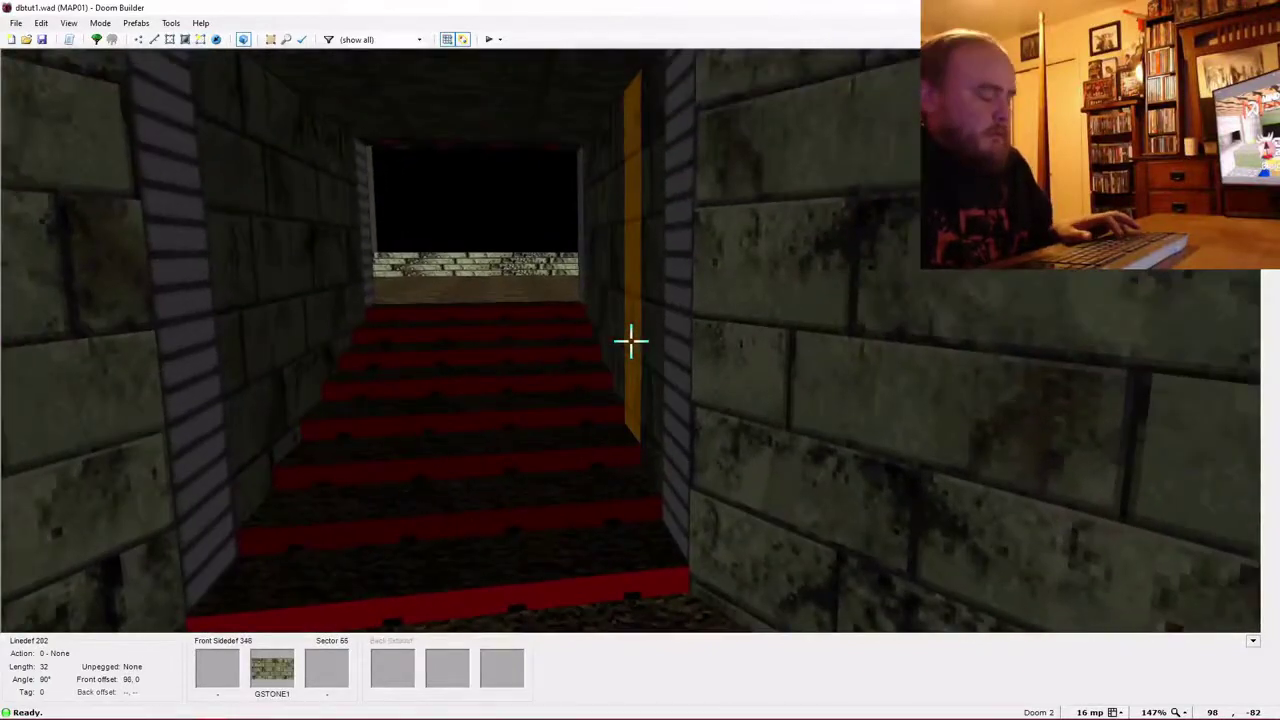
{"action": "key", "text": "e"}
{"action": "key", "text": "ctrl+v"}
{"action": "key", "text": "d"}
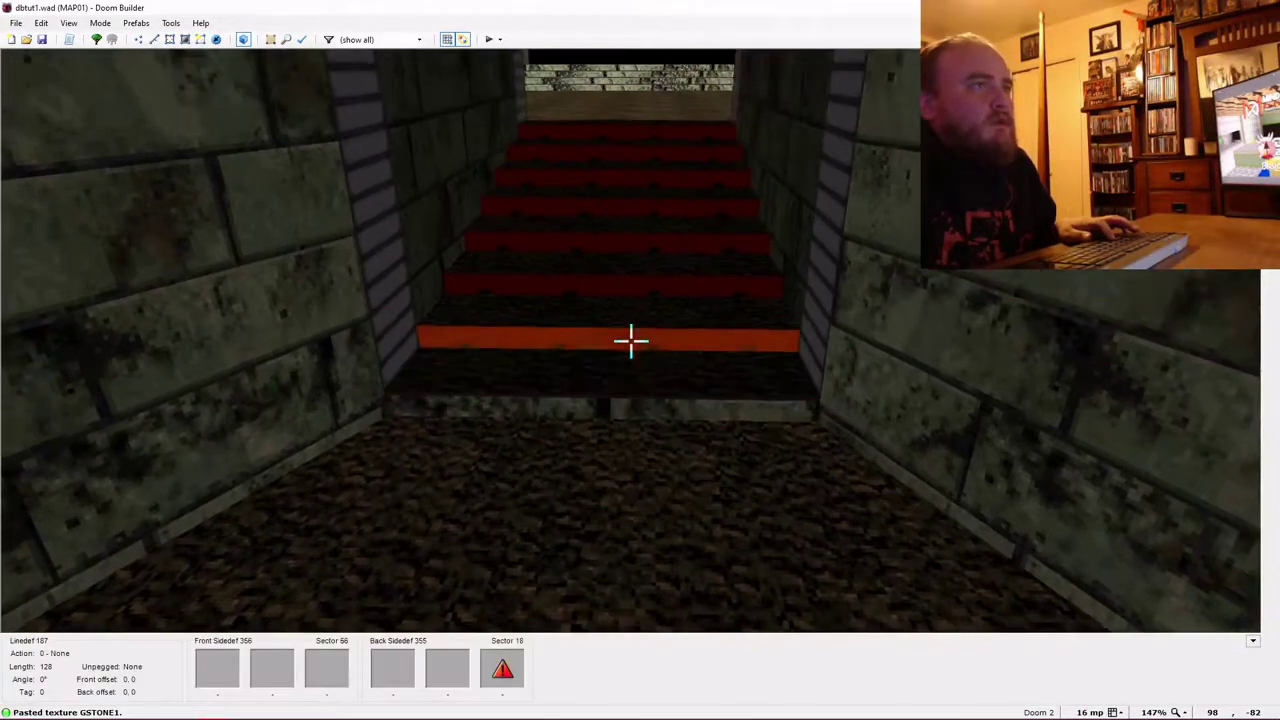
{"action": "key", "text": "d"}
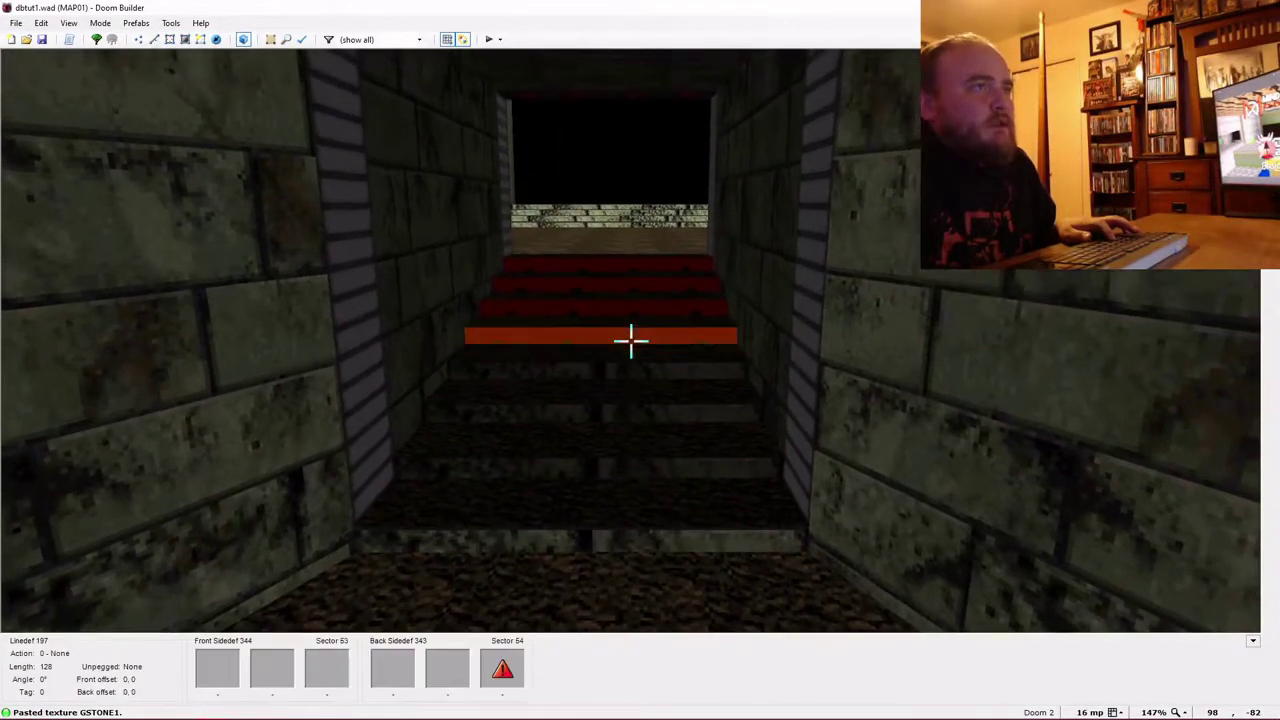
{"action": "key", "text": "d"}
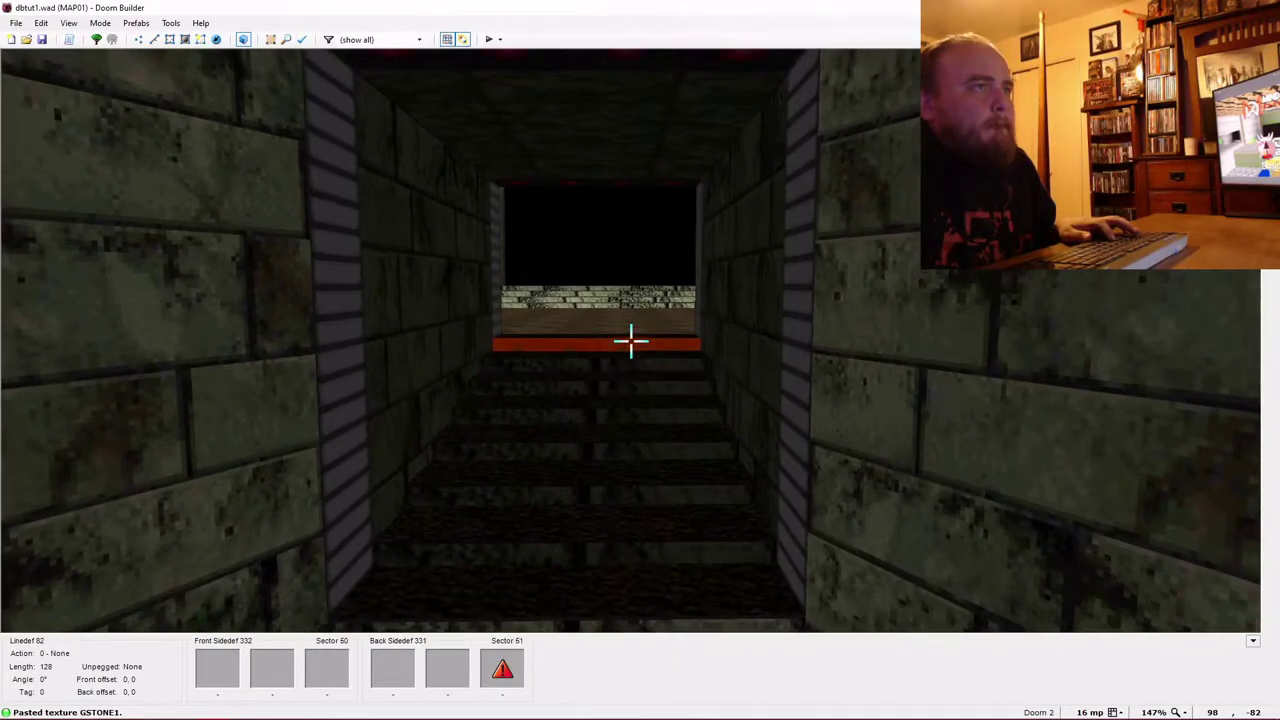
{"action": "key", "text": "d"}
{"action": "key", "text": "f"}
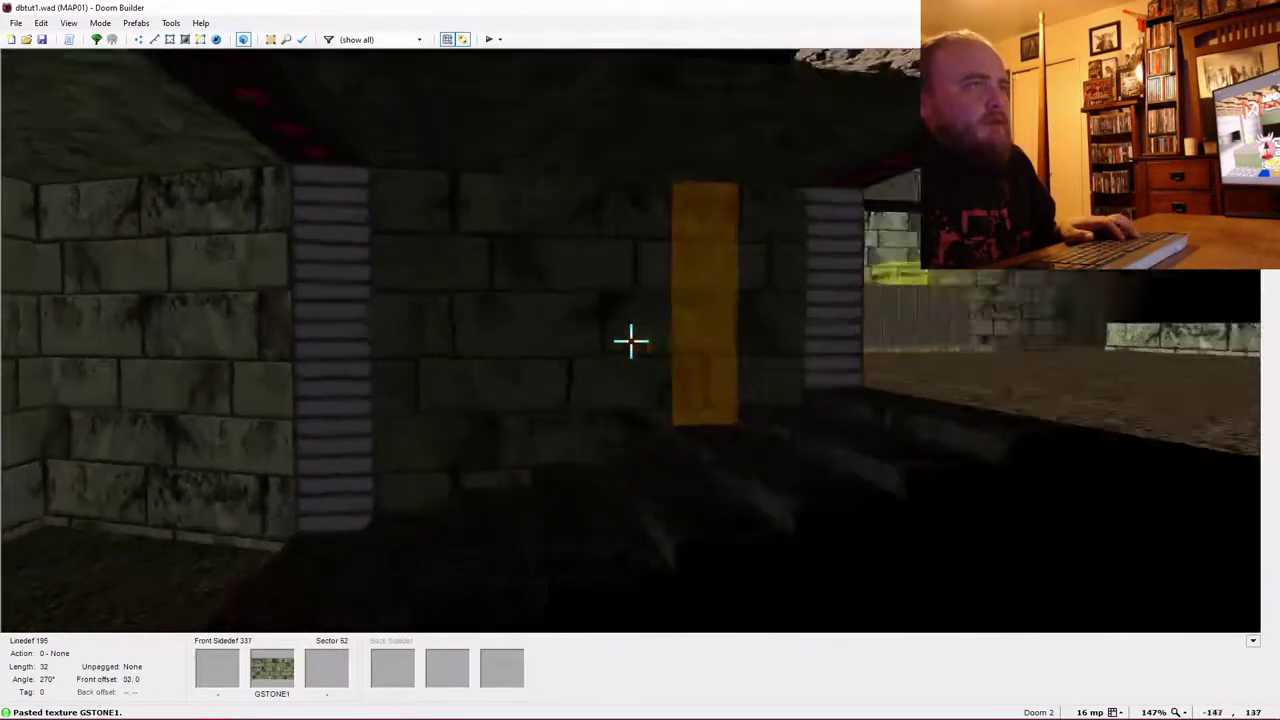
Select all eight corridor sectors and set their effect to 0, Normal.
{"action": "key", "text": "q"}
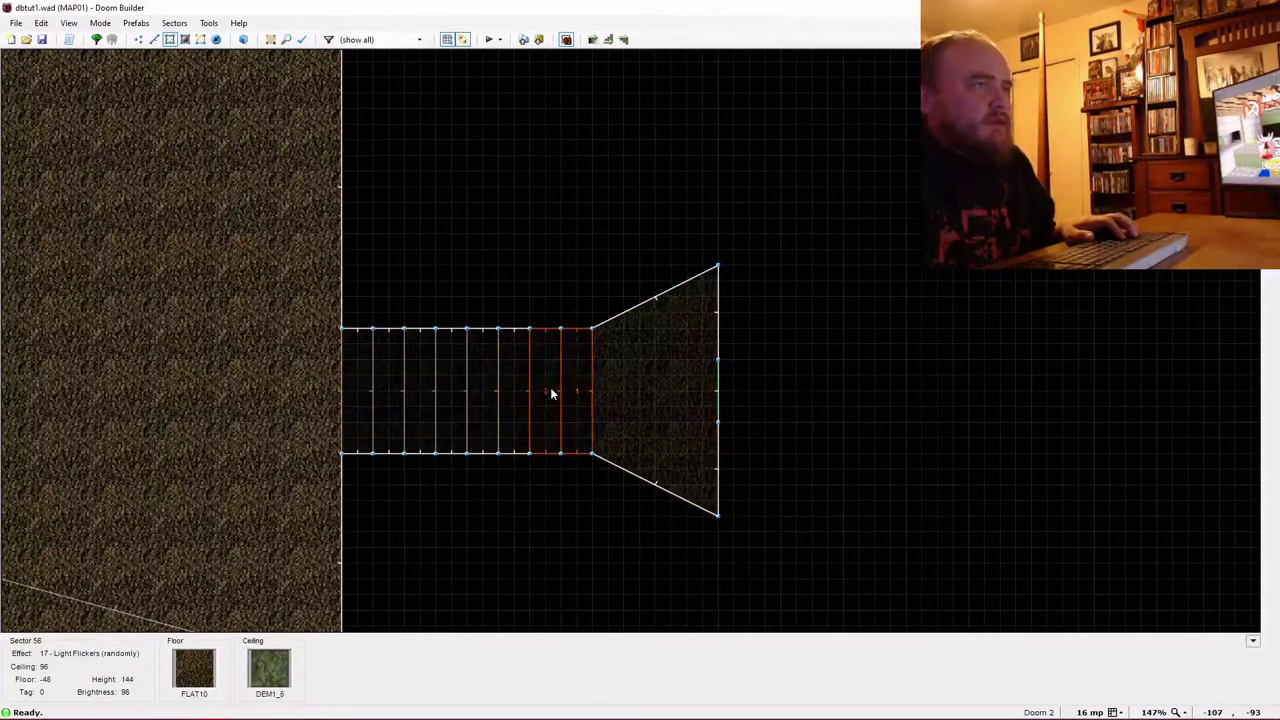
{"action": "left_click", "coordinate": [508, 395]}
{"action": "left_click", "coordinate": [491, 395]}
{"action": "left_click", "coordinate": [455, 395]}
{"action": "left_click", "coordinate": [424, 398]}
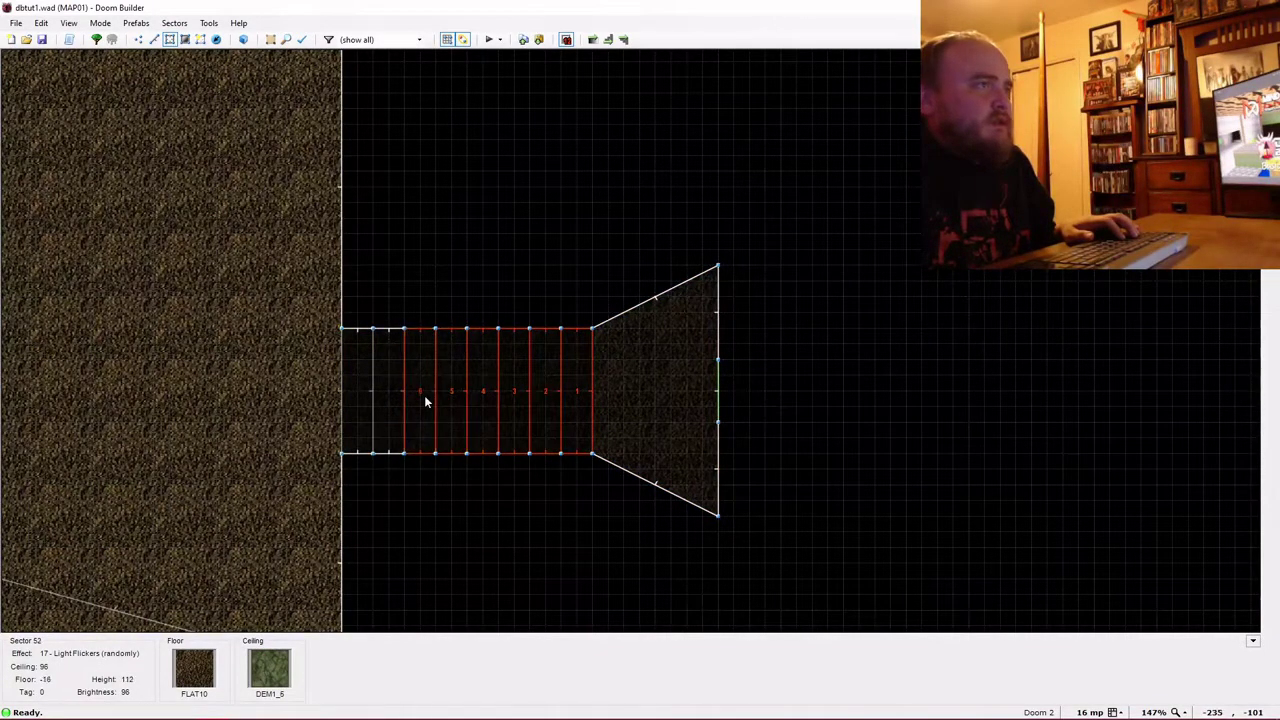
{"action": "left_click", "coordinate": [378, 402]}
{"action": "right_click", "coordinate": [365, 400]}
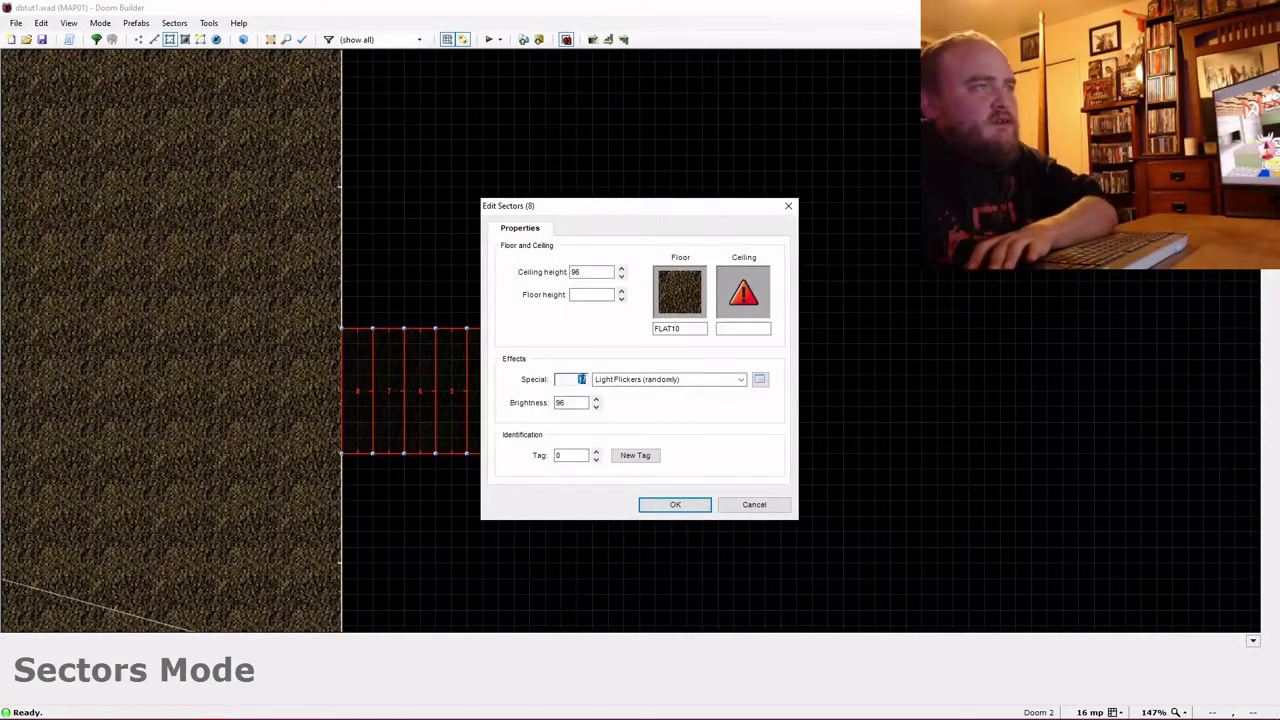
{"action": "left_click", "coordinate": [676, 504]}
Raise the brightness of the two light-strip sectors at the top and foot of the stairs to 192.
{"action": "key", "text": "w"}
{"action": "key", "text": "e"}
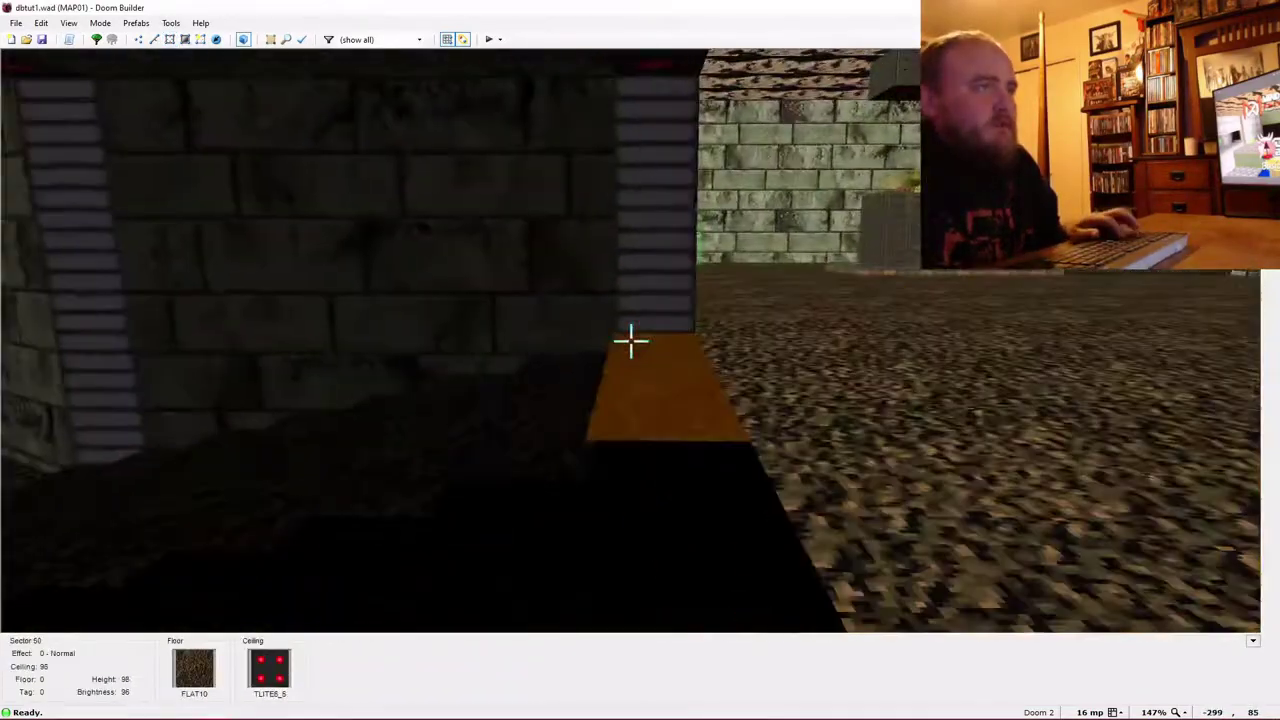
{"action": "scroll", "coordinate": [631, 341], "scroll_direction": "up", "scroll_amount": 2, "text": "ctrl"}
{"action": "scroll", "coordinate": [631, 341], "scroll_direction": "up", "scroll_amount": 5, "text": "ctrl"}
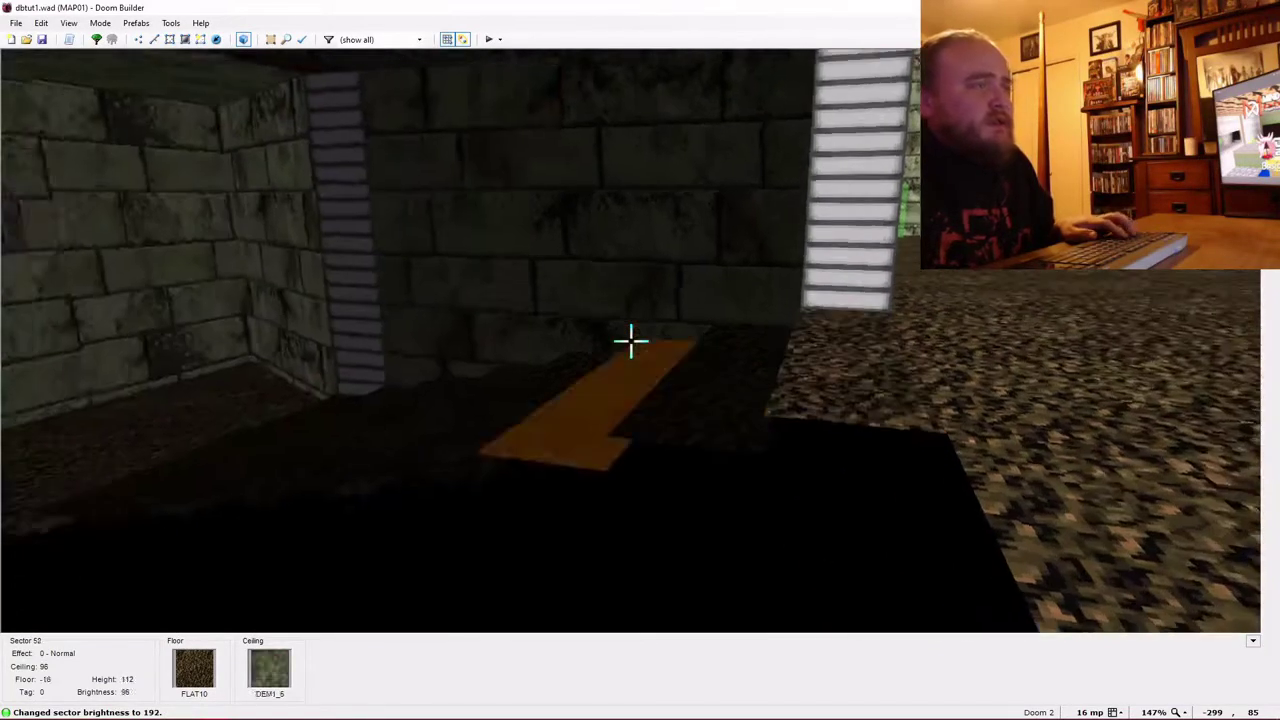
{"action": "key", "text": "e"}
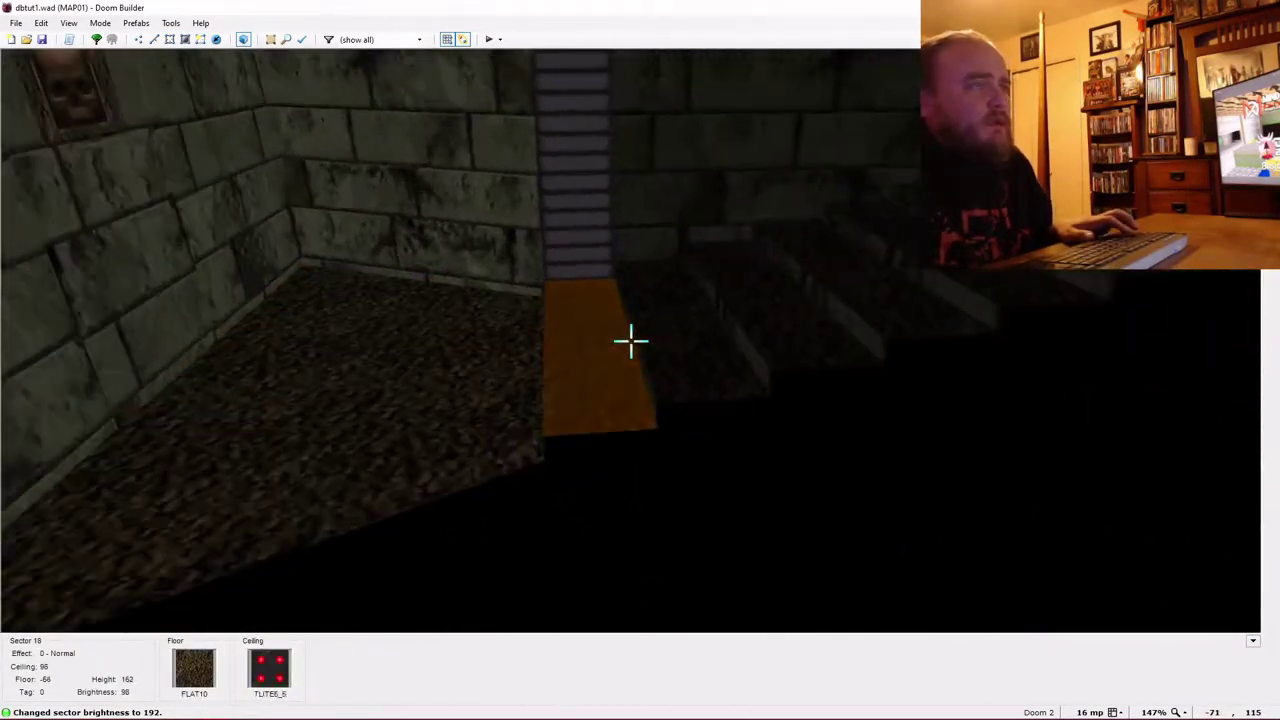
{"action": "scroll", "coordinate": [631, 341], "scroll_direction": "up", "scroll_amount": 4, "text": "ctrl"}
{"action": "scroll", "coordinate": [631, 341], "scroll_direction": "up", "scroll_amount": 2, "text": "ctrl"}
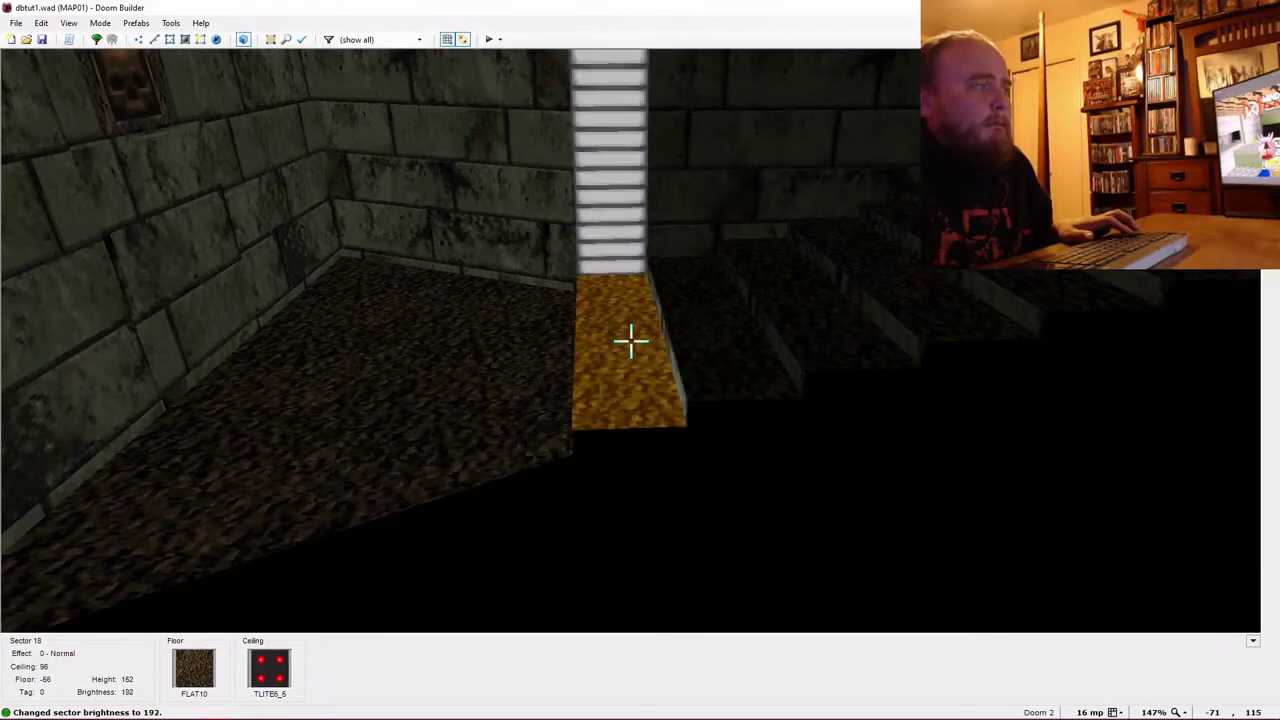
Inspect the lit strips, stairway and switch room from inside and from the courtyard in the 3D view.
{"action": "key", "text": "e"}
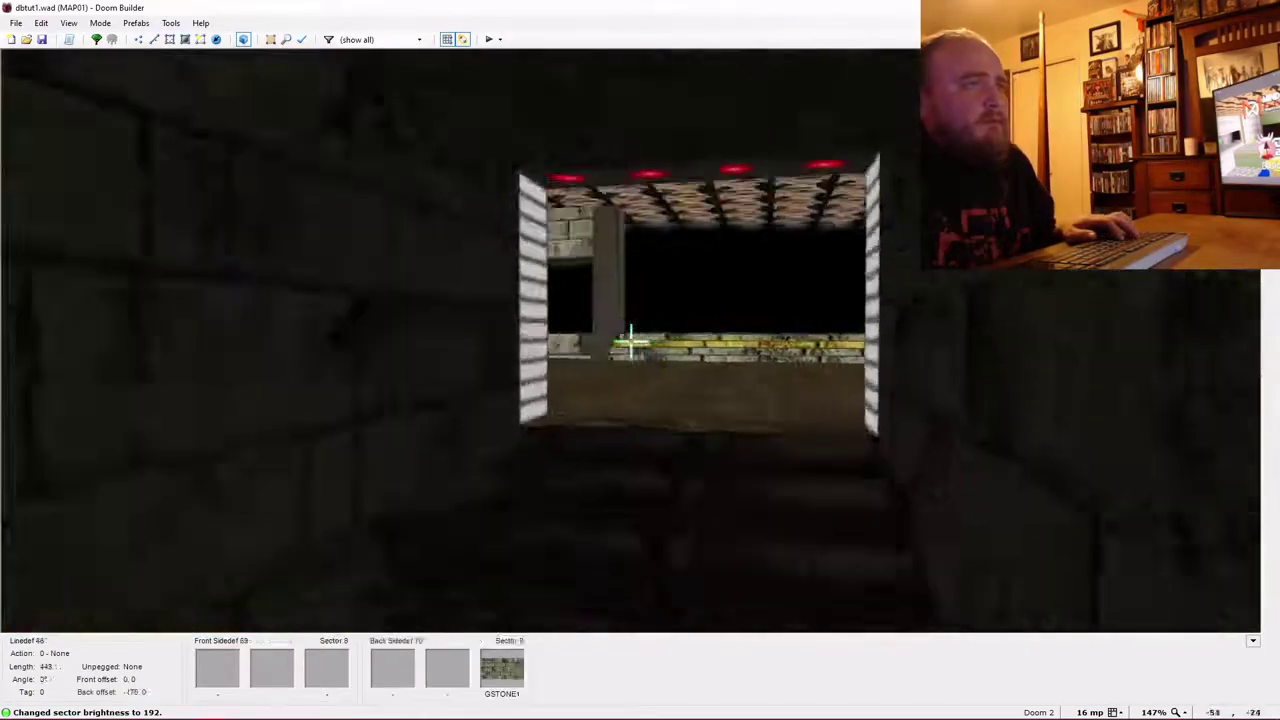
{"action": "key", "text": "d"}
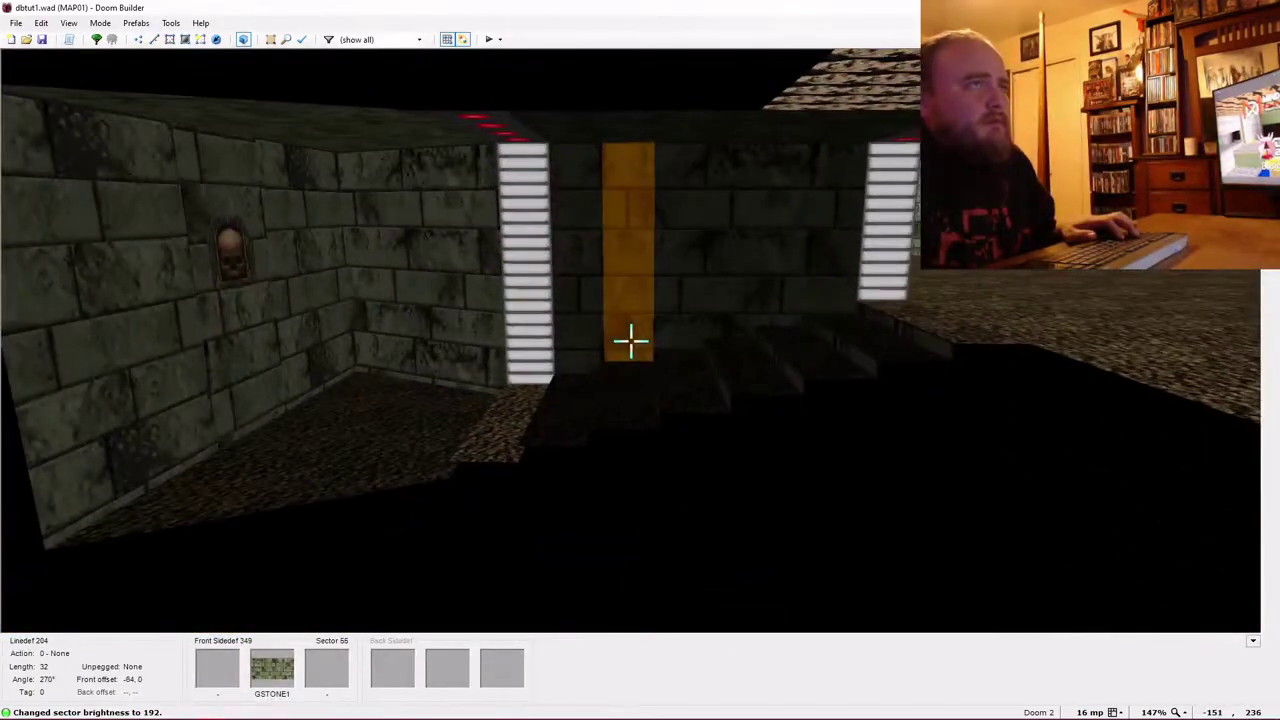
{"action": "key", "text": "f"}
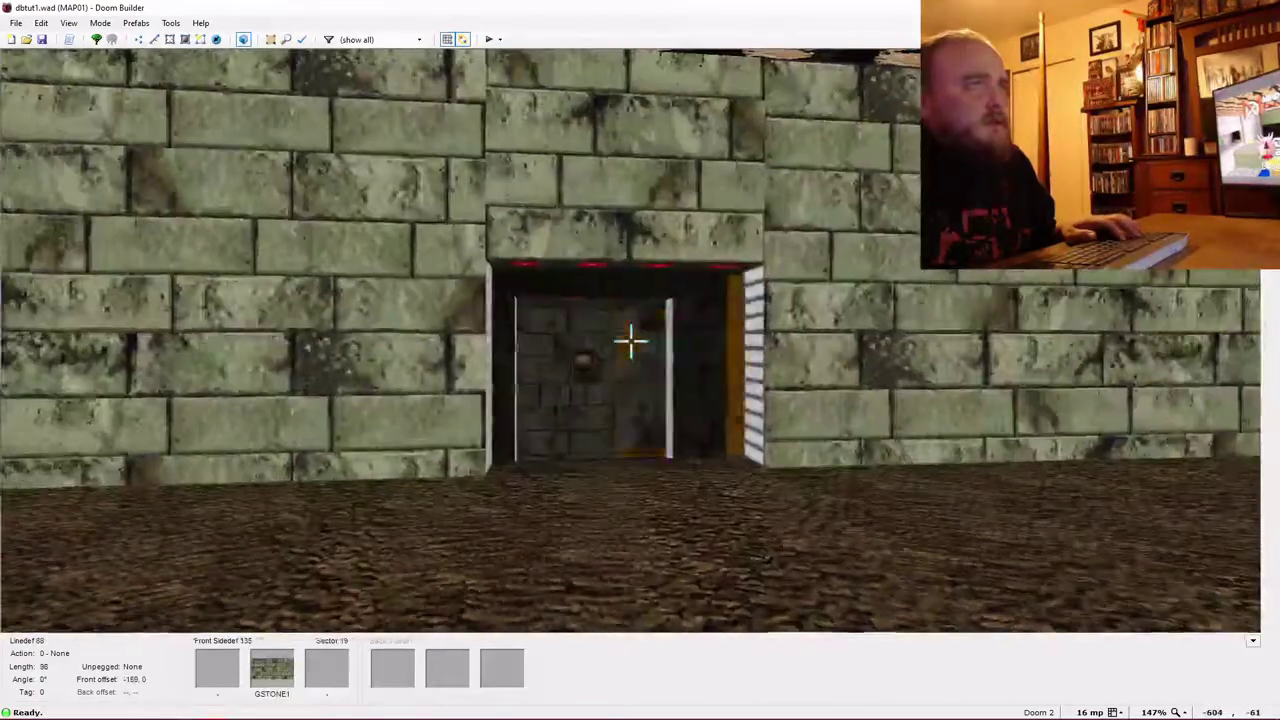
Test the map in GZDoom, firing a few shots in the courtyard and walking the stairway between courtyard and switch room.
{"action": "key", "text": "q"}
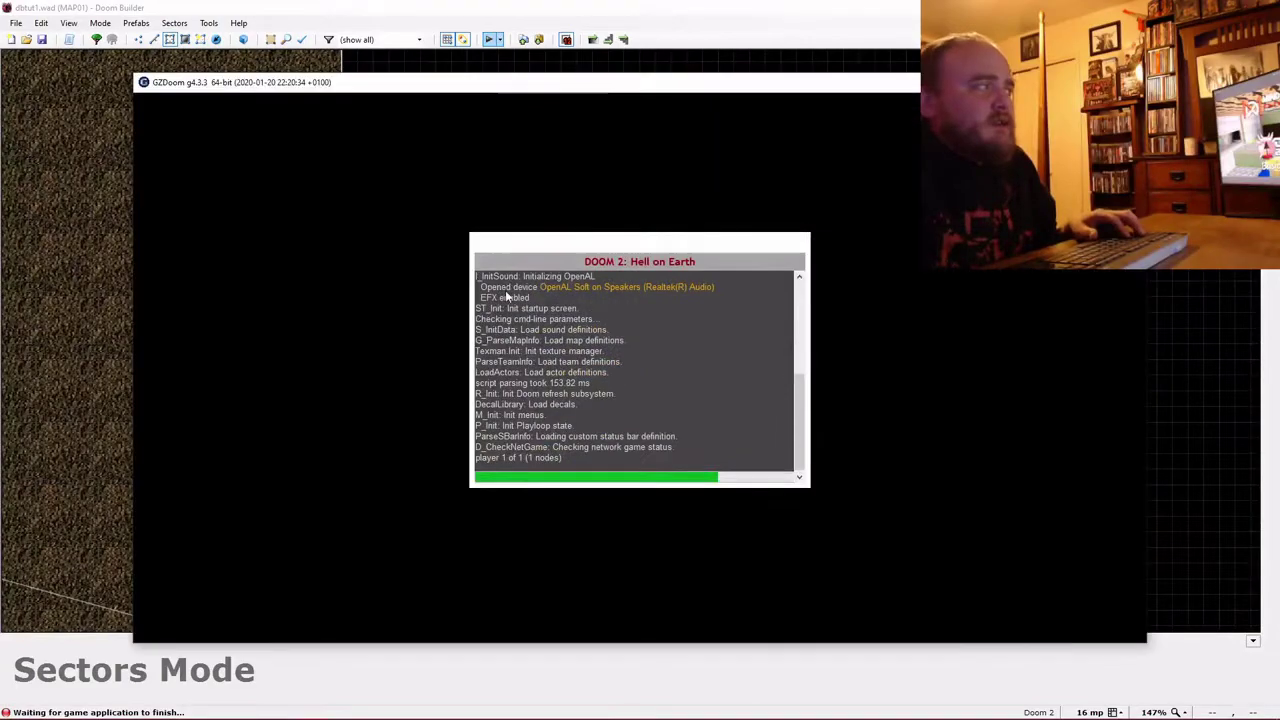
{"action": "key", "text": "w"}
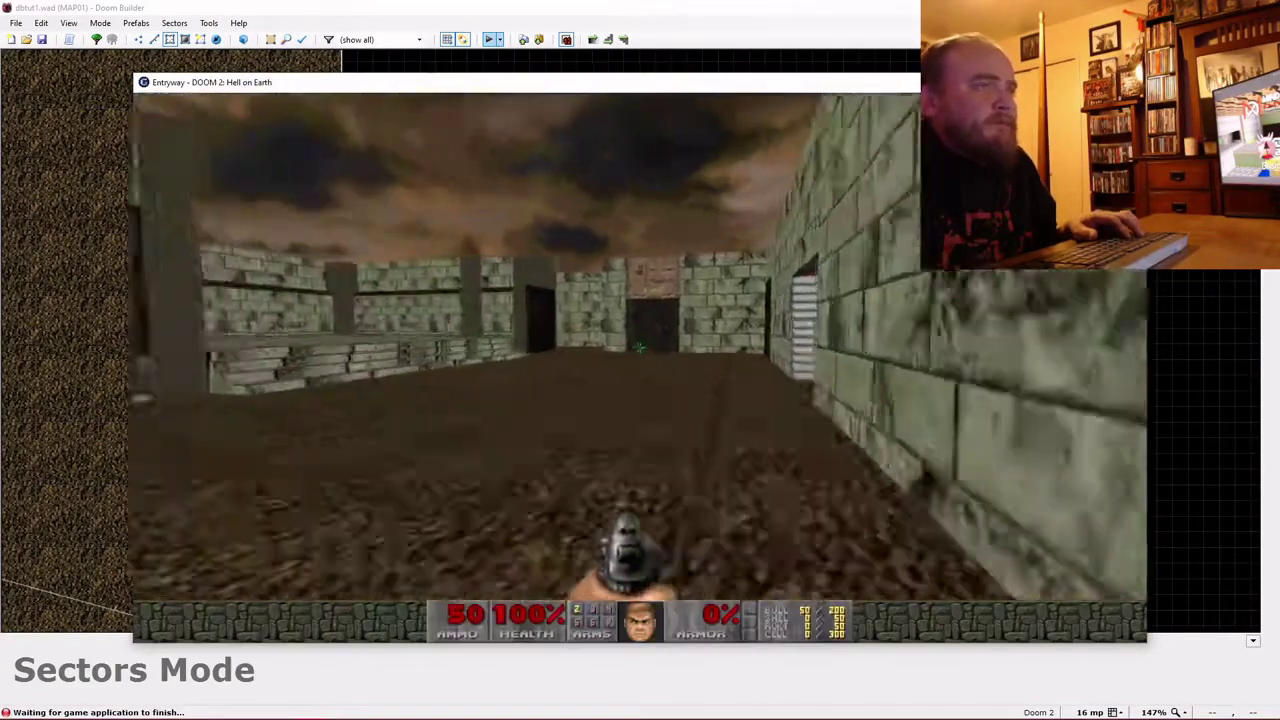
{"action": "key", "text": "ctrl"}
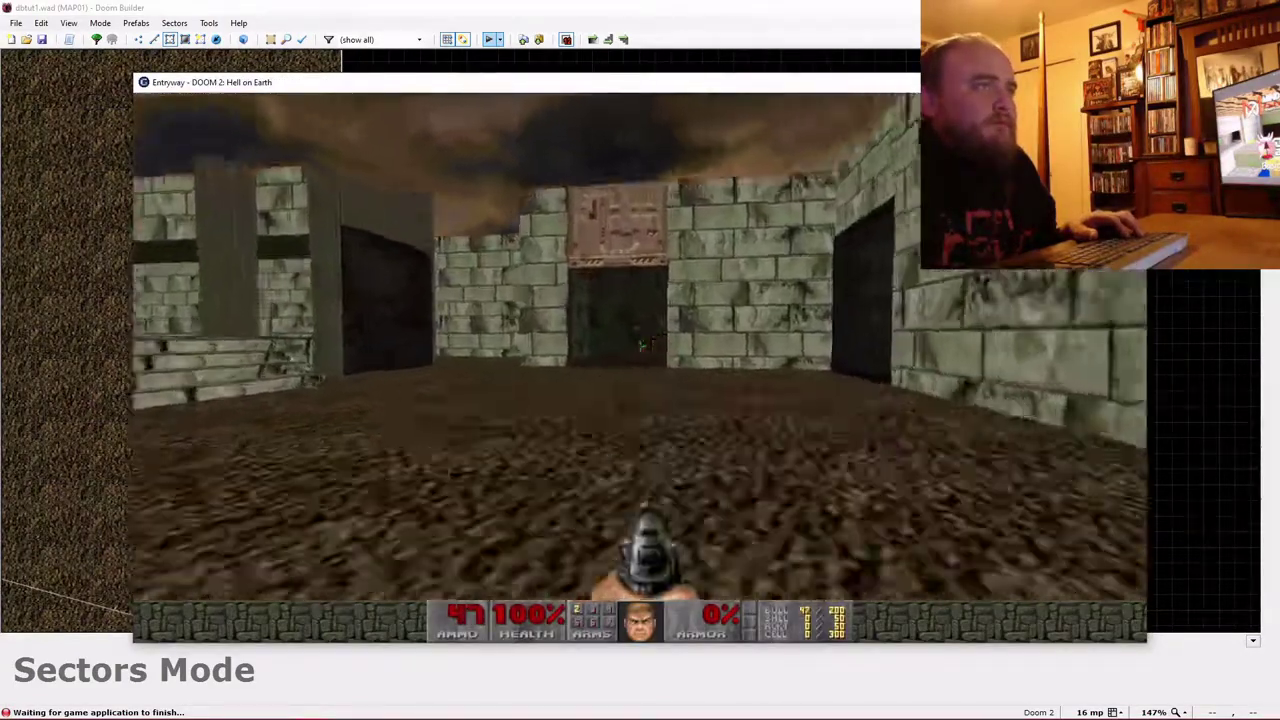
{"action": "key", "text": "ctrl"}
{"action": "key", "text": "w"}
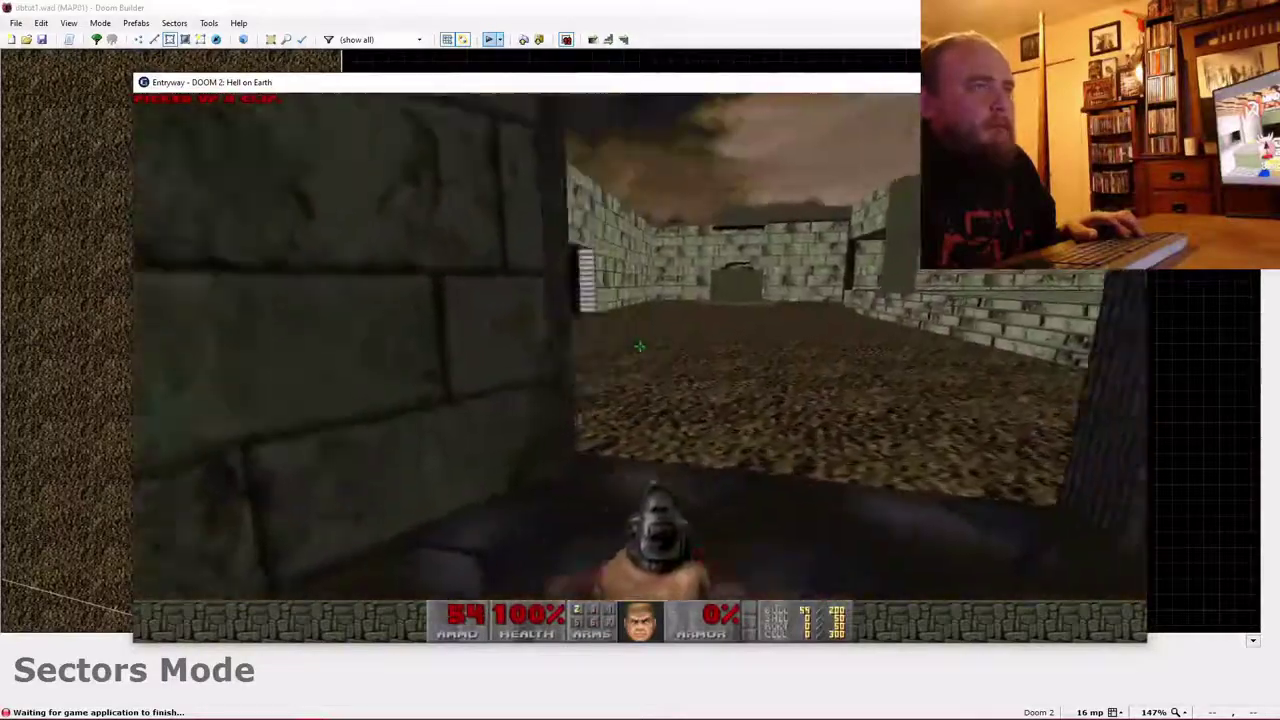
{"action": "key", "text": "w"}
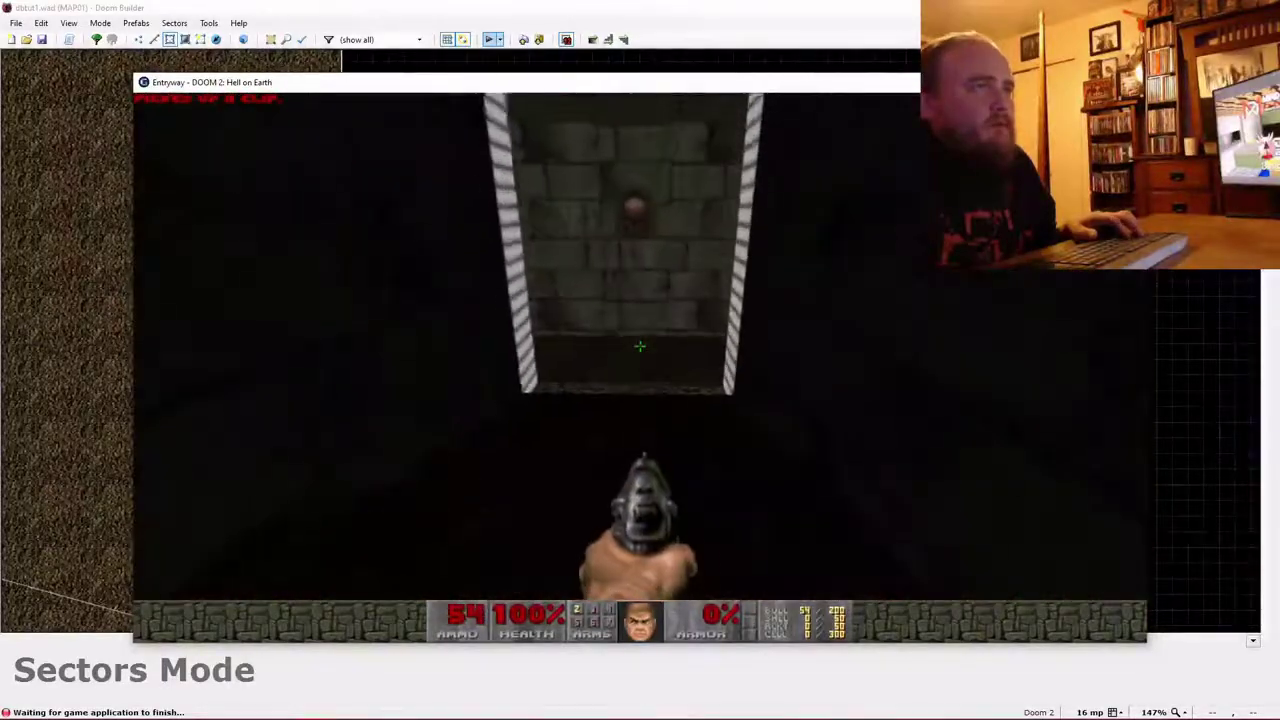
{"action": "key", "text": "w"}
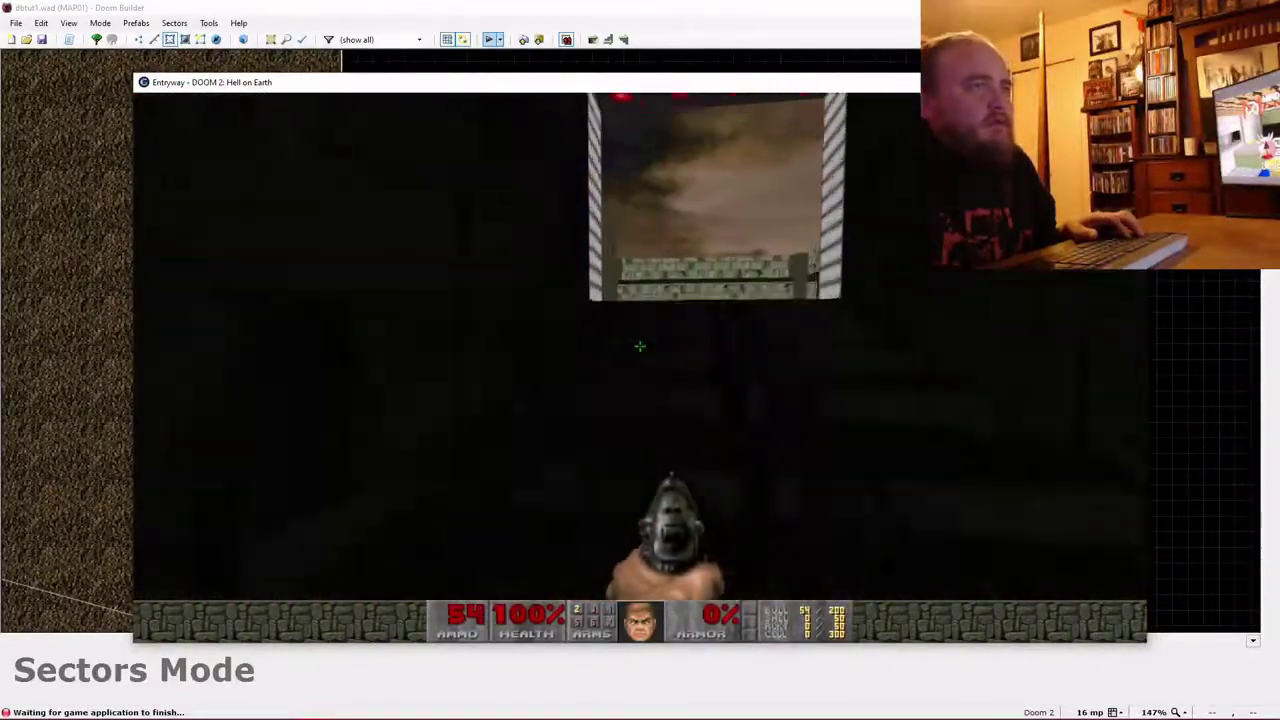
{"action": "key", "text": "w"}
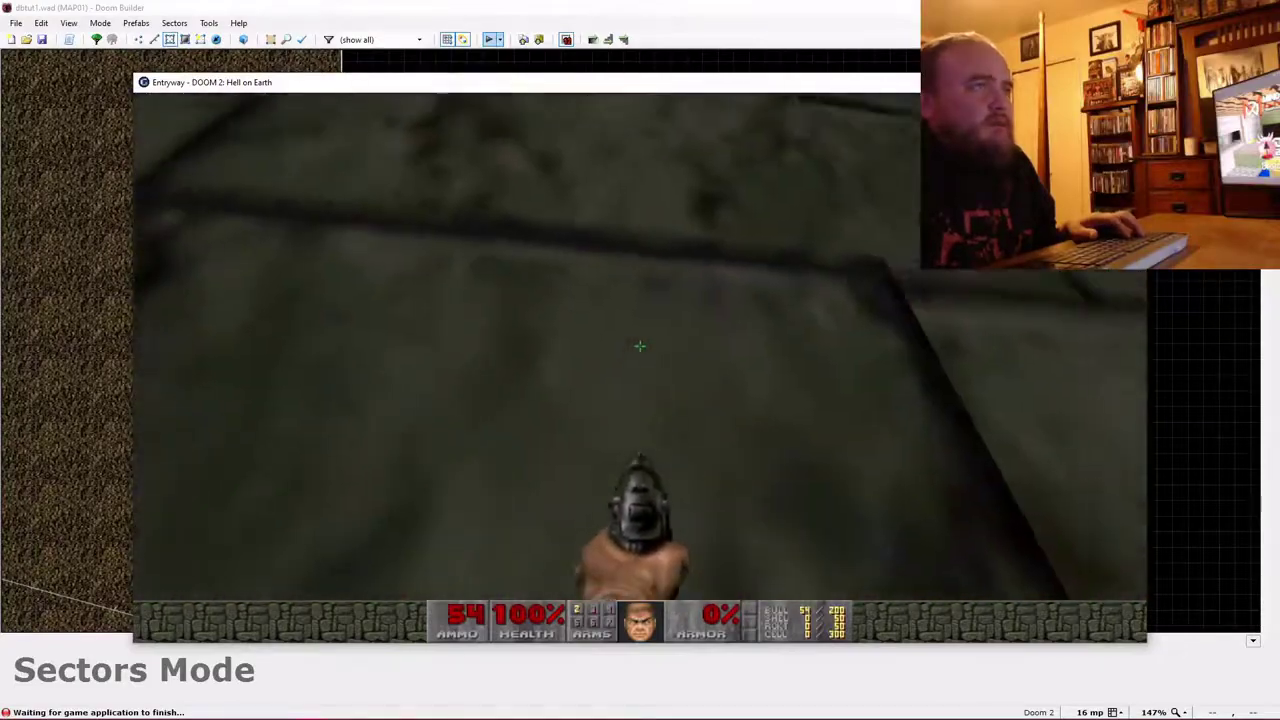
Walk back through the courtyard in game, collect the shotgun and view the stairway entrance from outside.
{"action": "key", "text": "s"}
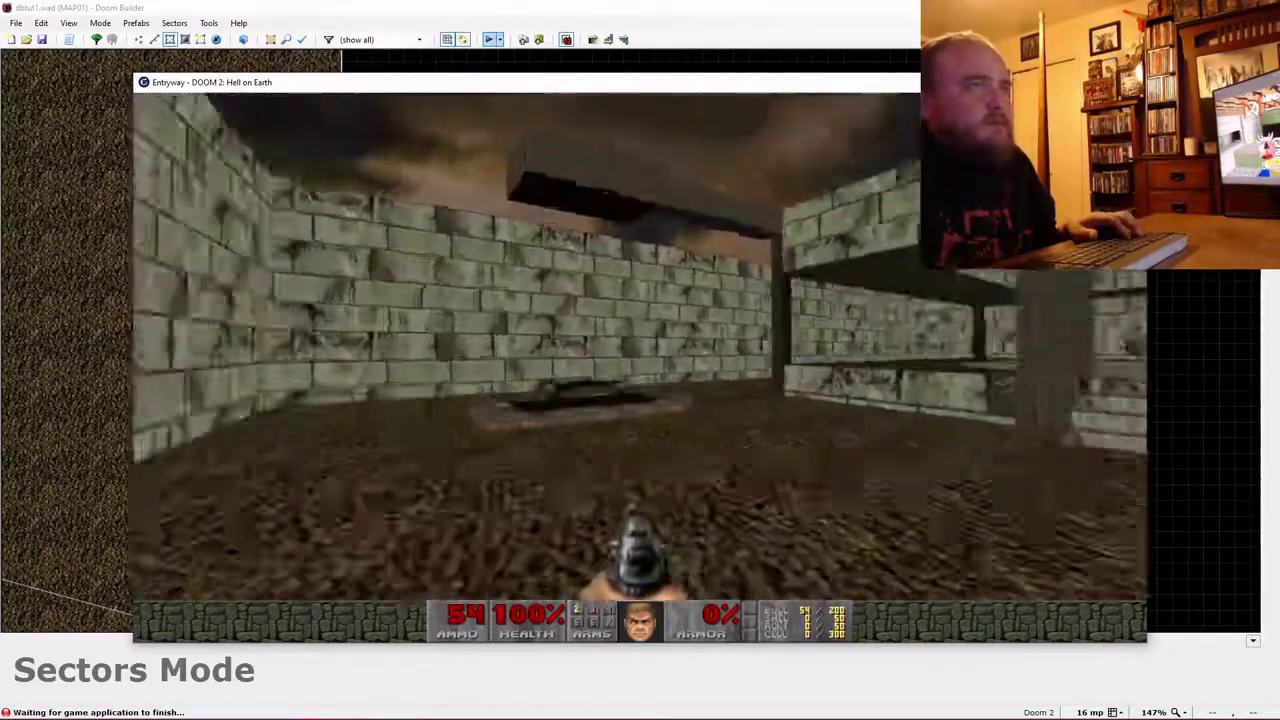
{"action": "key", "text": "w"}
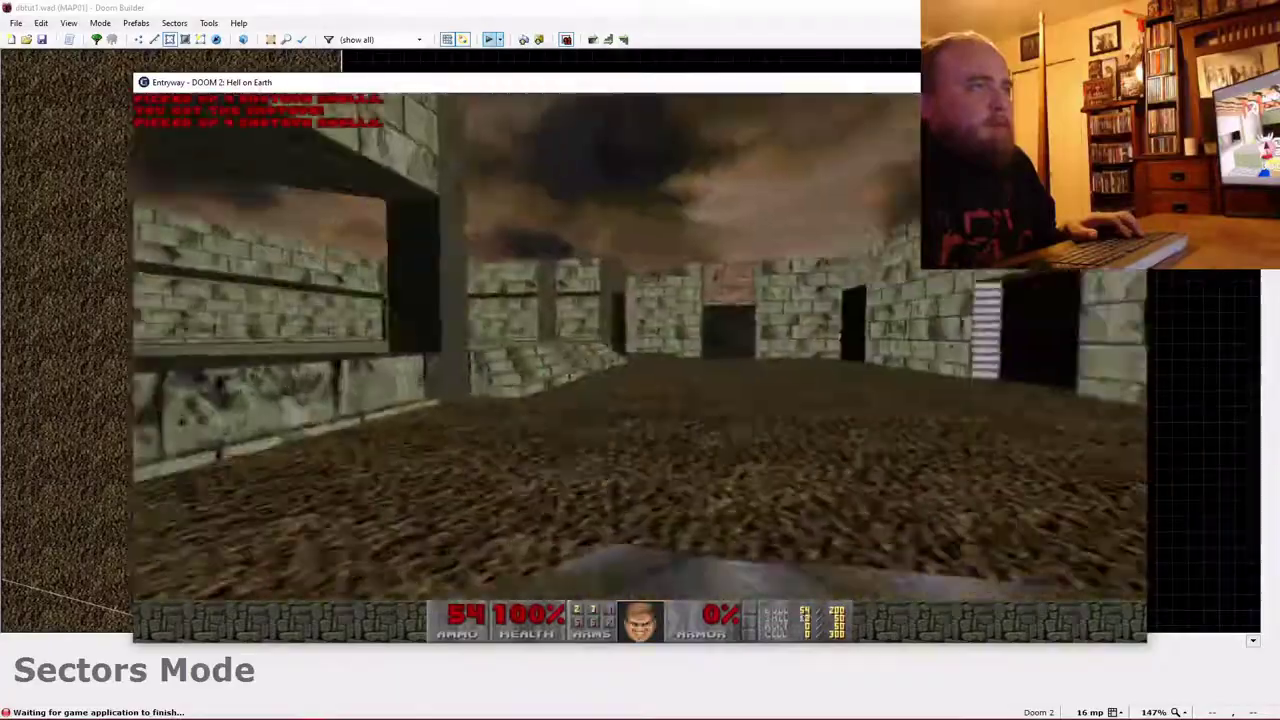
{"action": "key", "text": "w"}
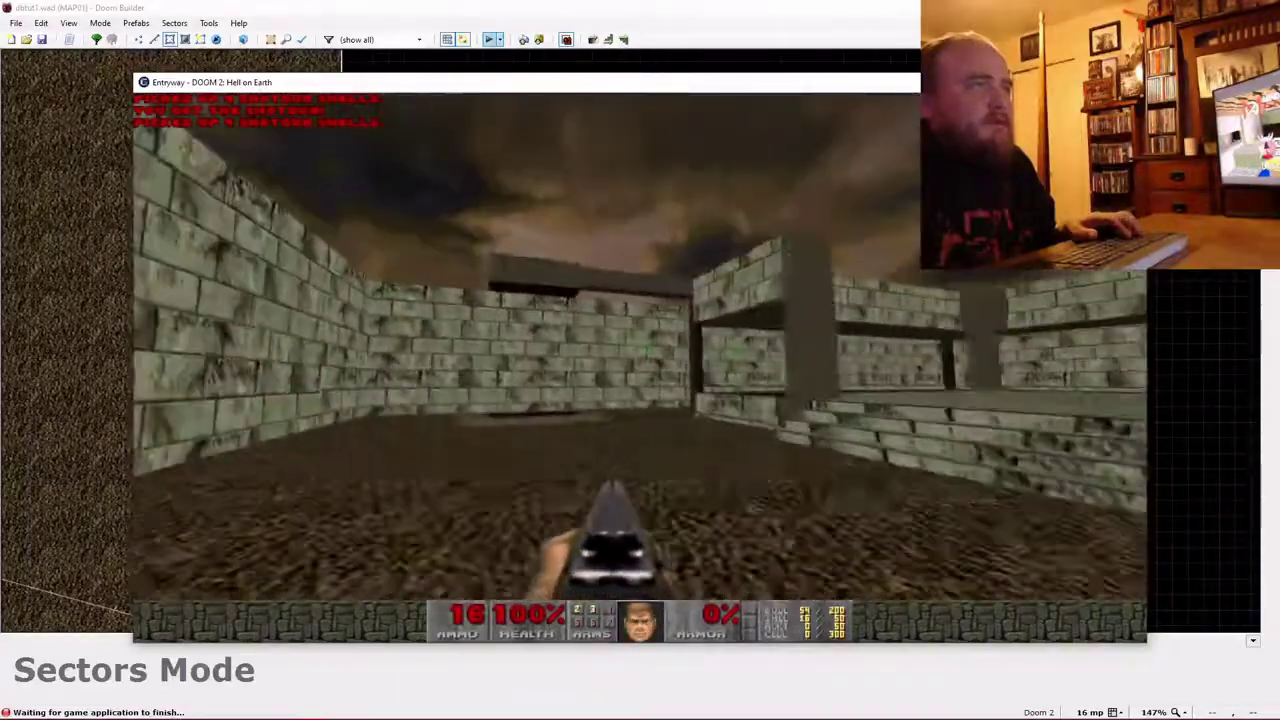
{"action": "key", "text": "w"}
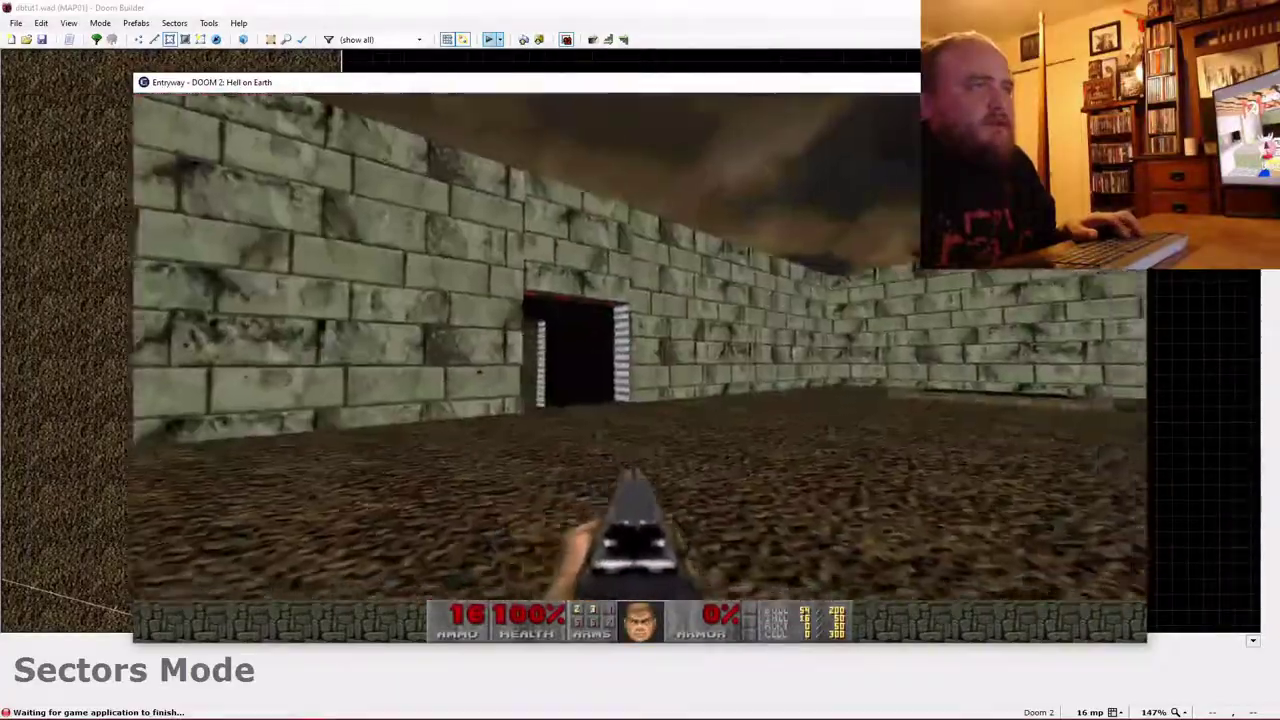
{"action": "key", "text": "w"}
Quit the test game and save the map file dbtut1.wad.
{"action": "key", "text": "Escape"}
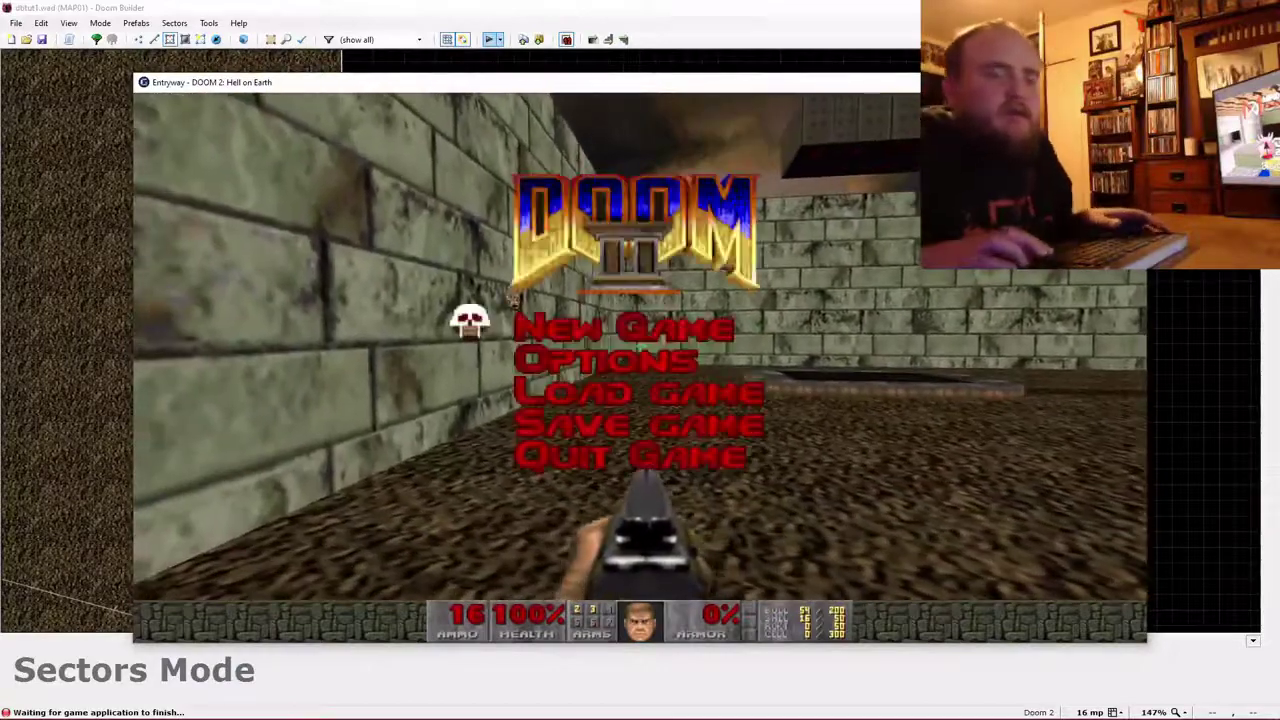
{"action": "key", "text": "Up"}
{"action": "key", "text": "Return"}
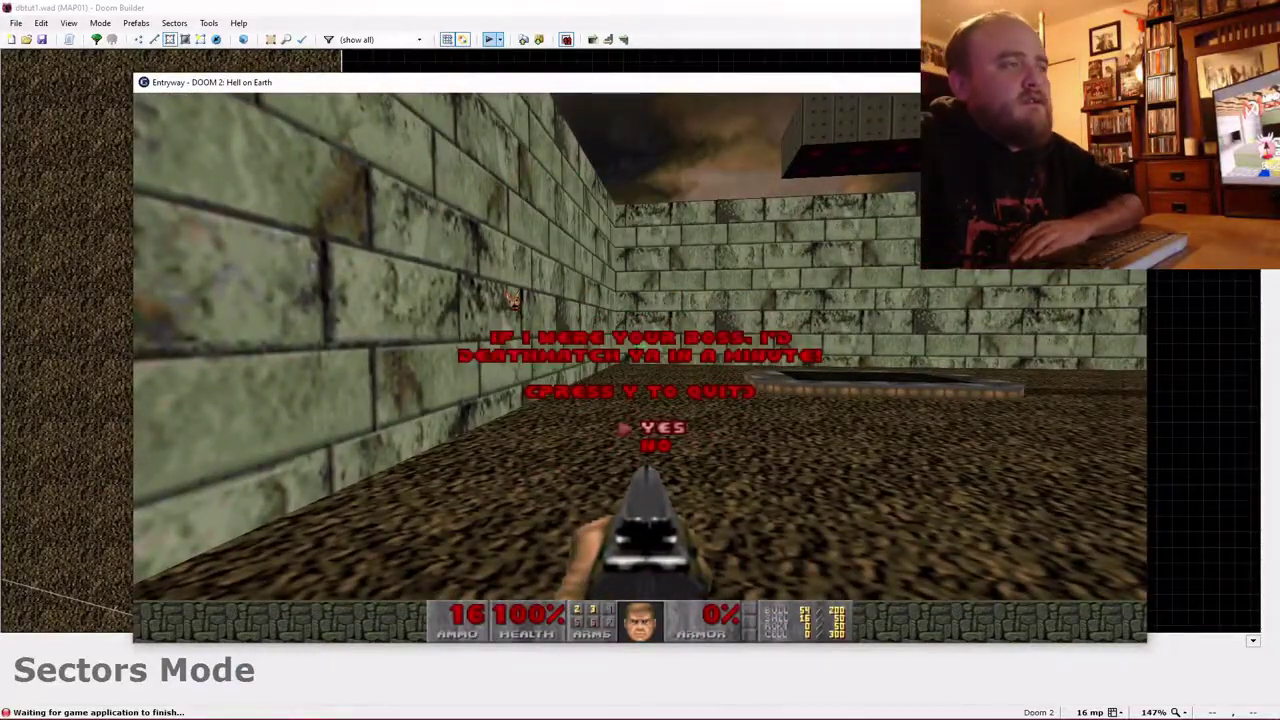
{"action": "key", "text": "y"}
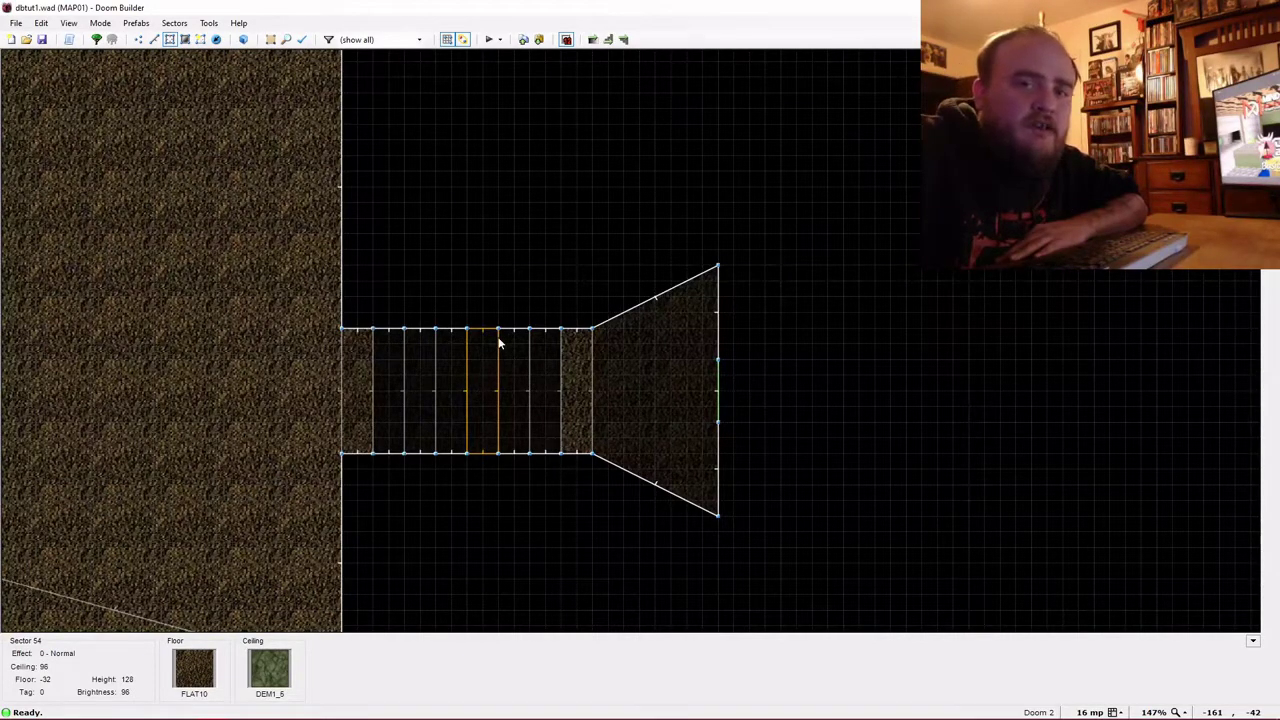
{"action": "key", "text": "s"}
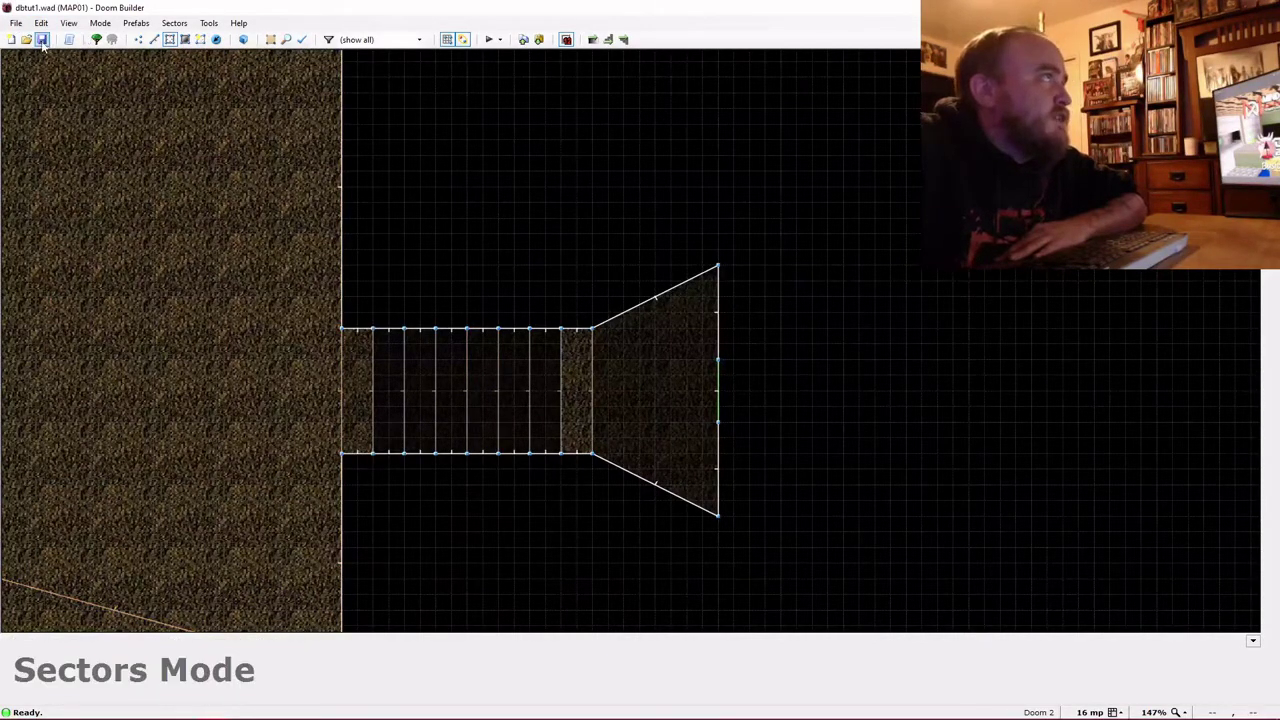